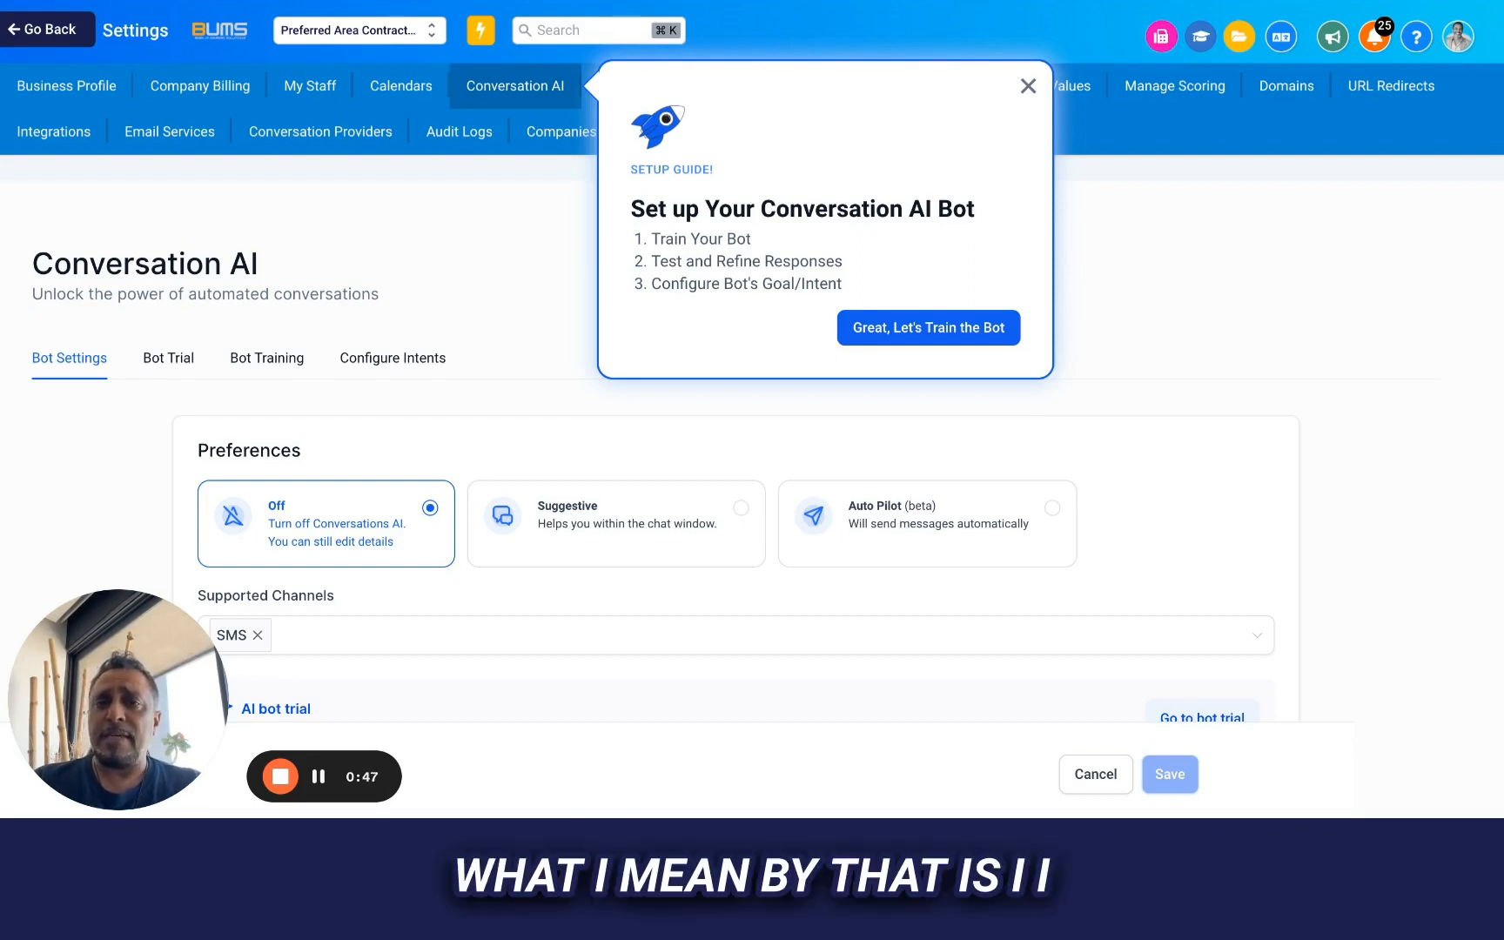
Start the bot training setup guide and open the web crawler's domain entry in the bot training section
mouse_move(322, 782)
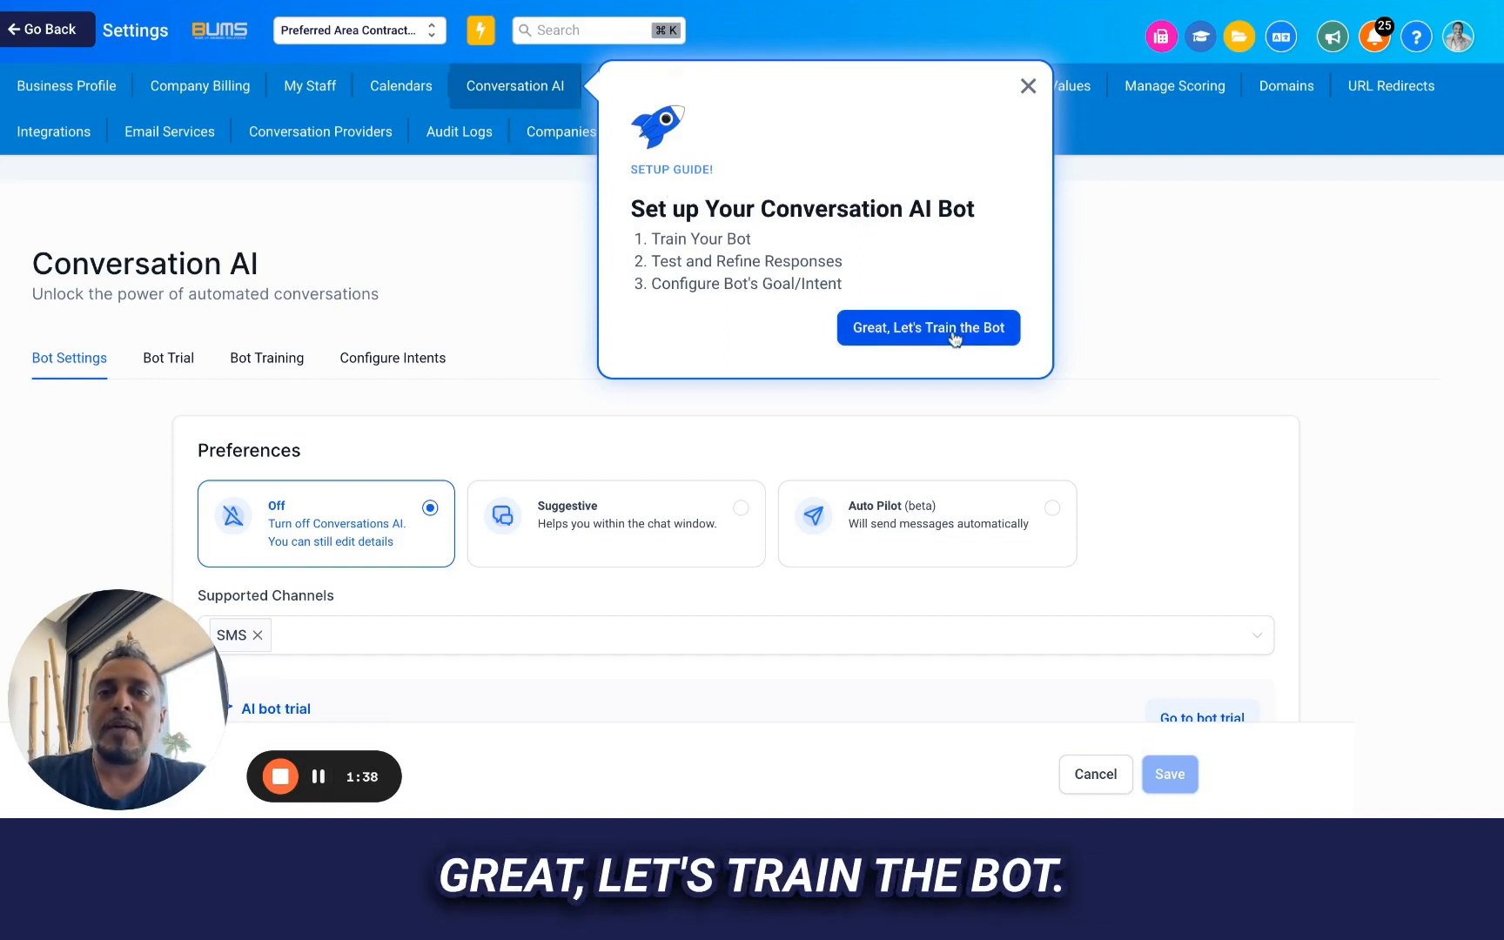
click(899, 332)
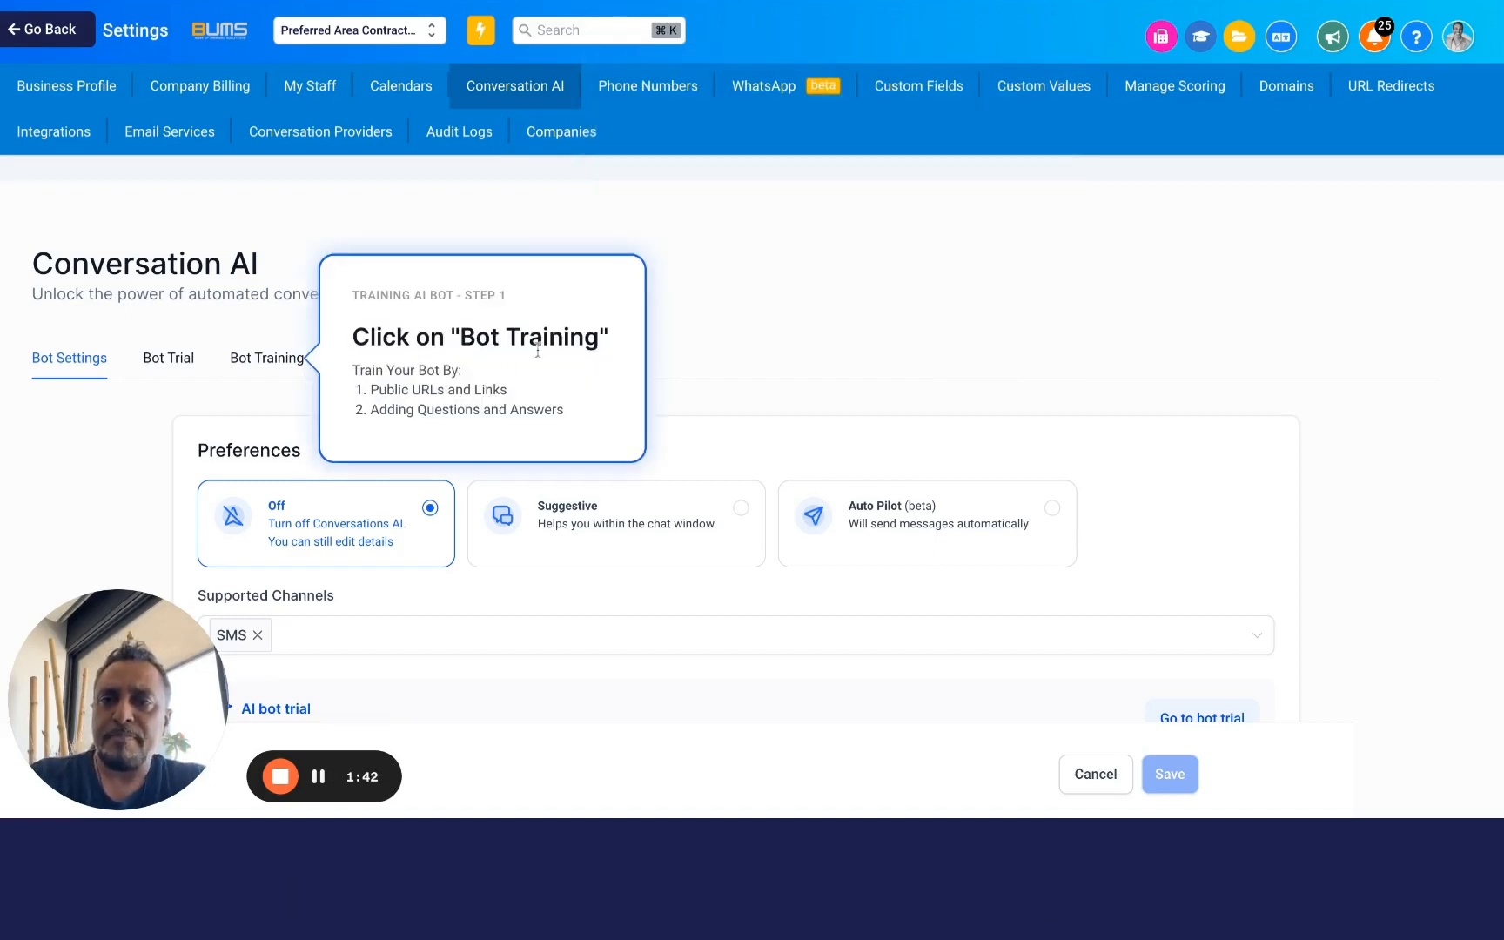
click(256, 360)
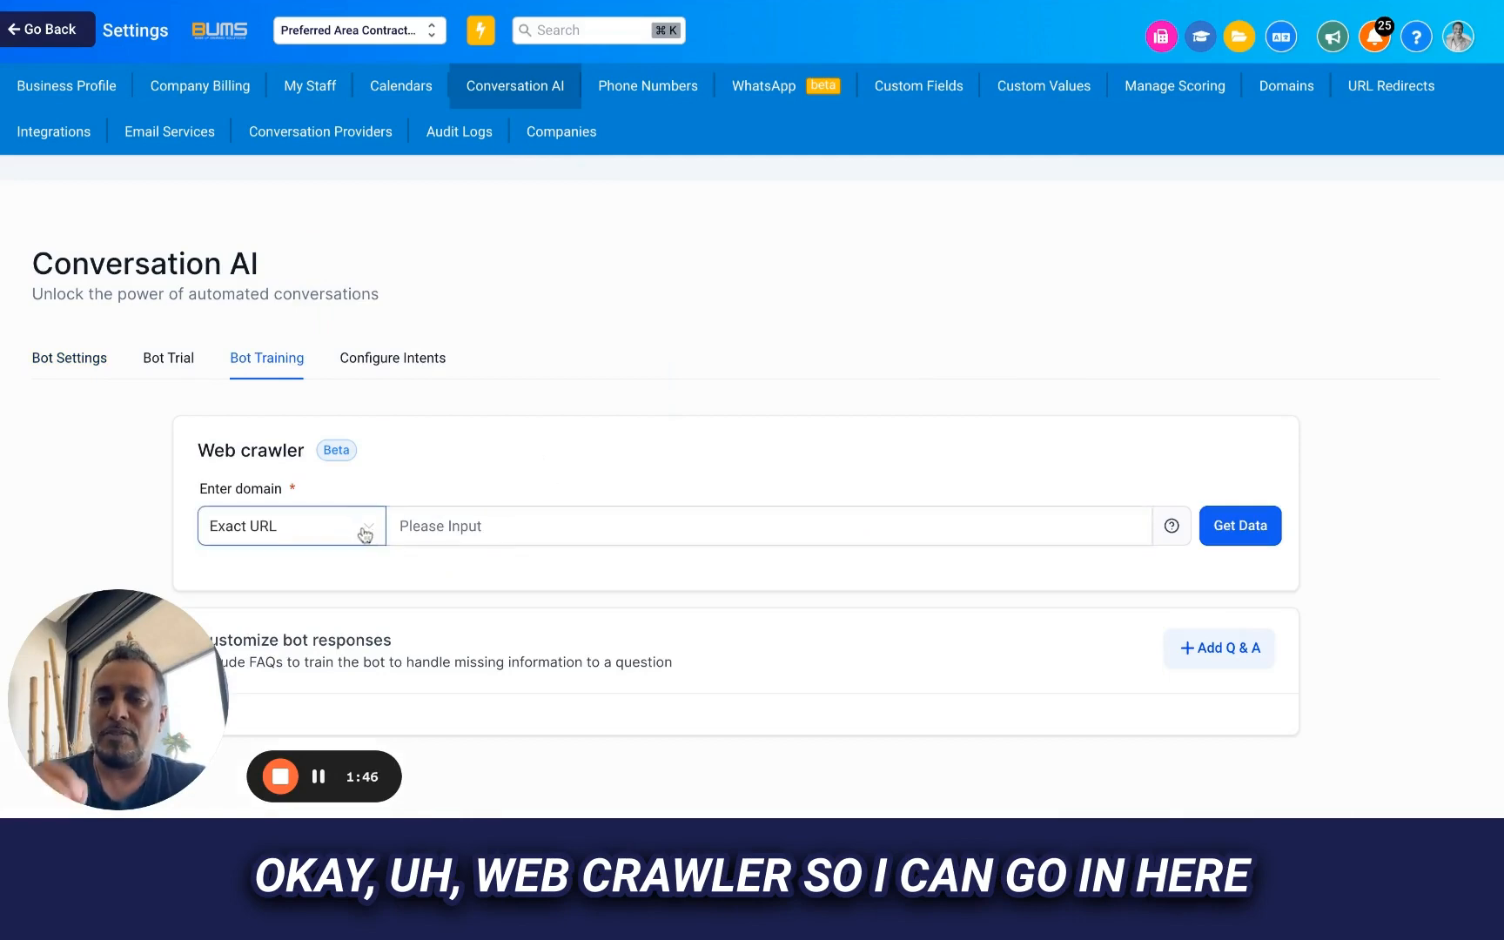
click(478, 541)
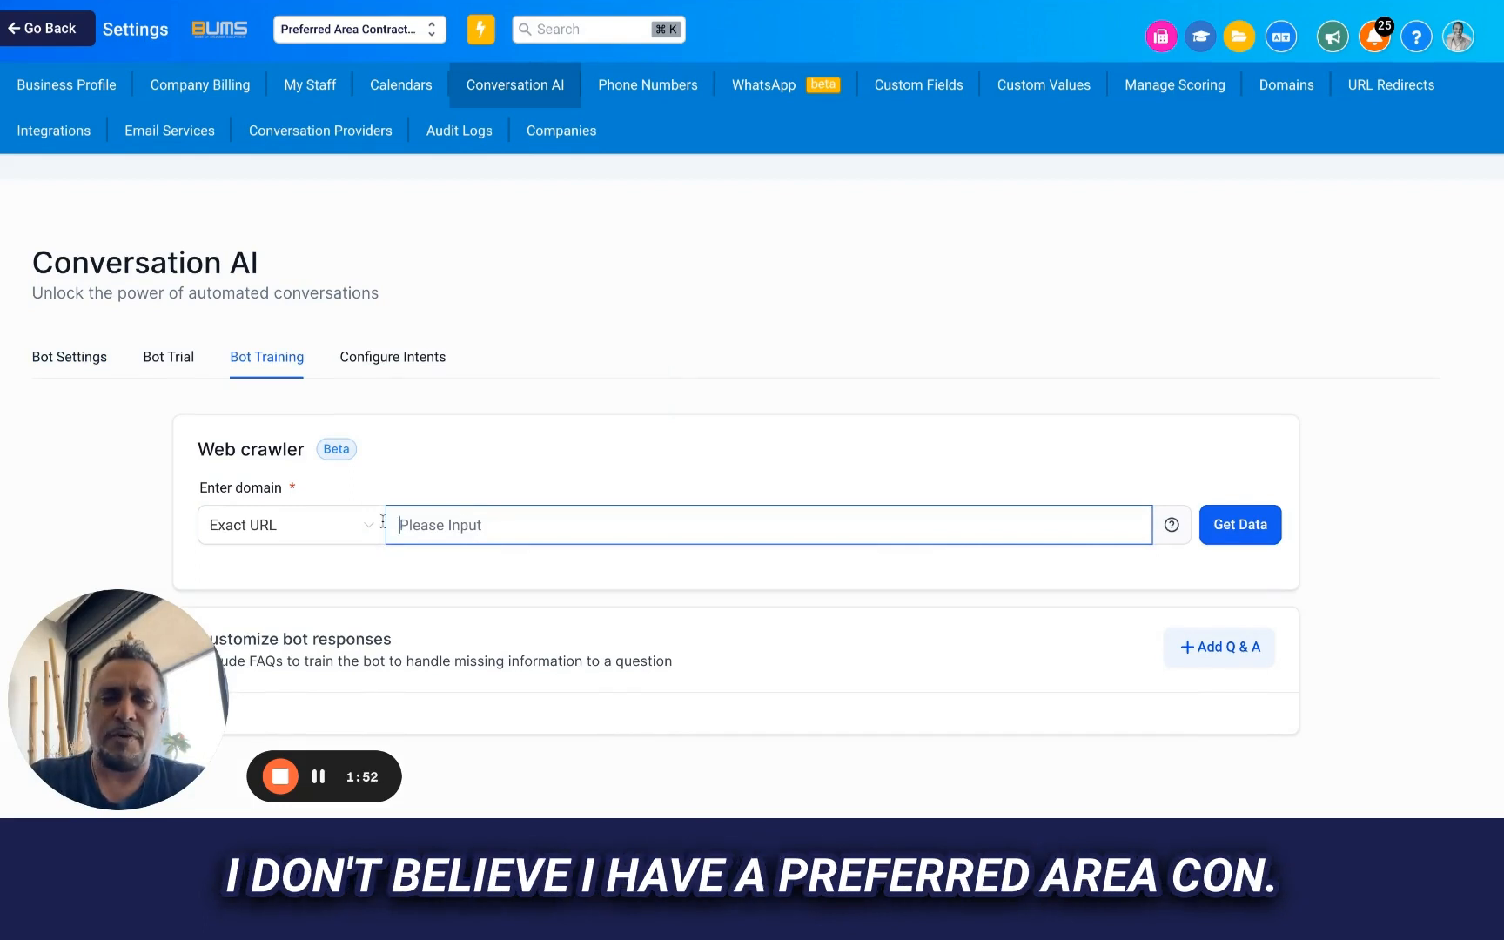
click(352, 517)
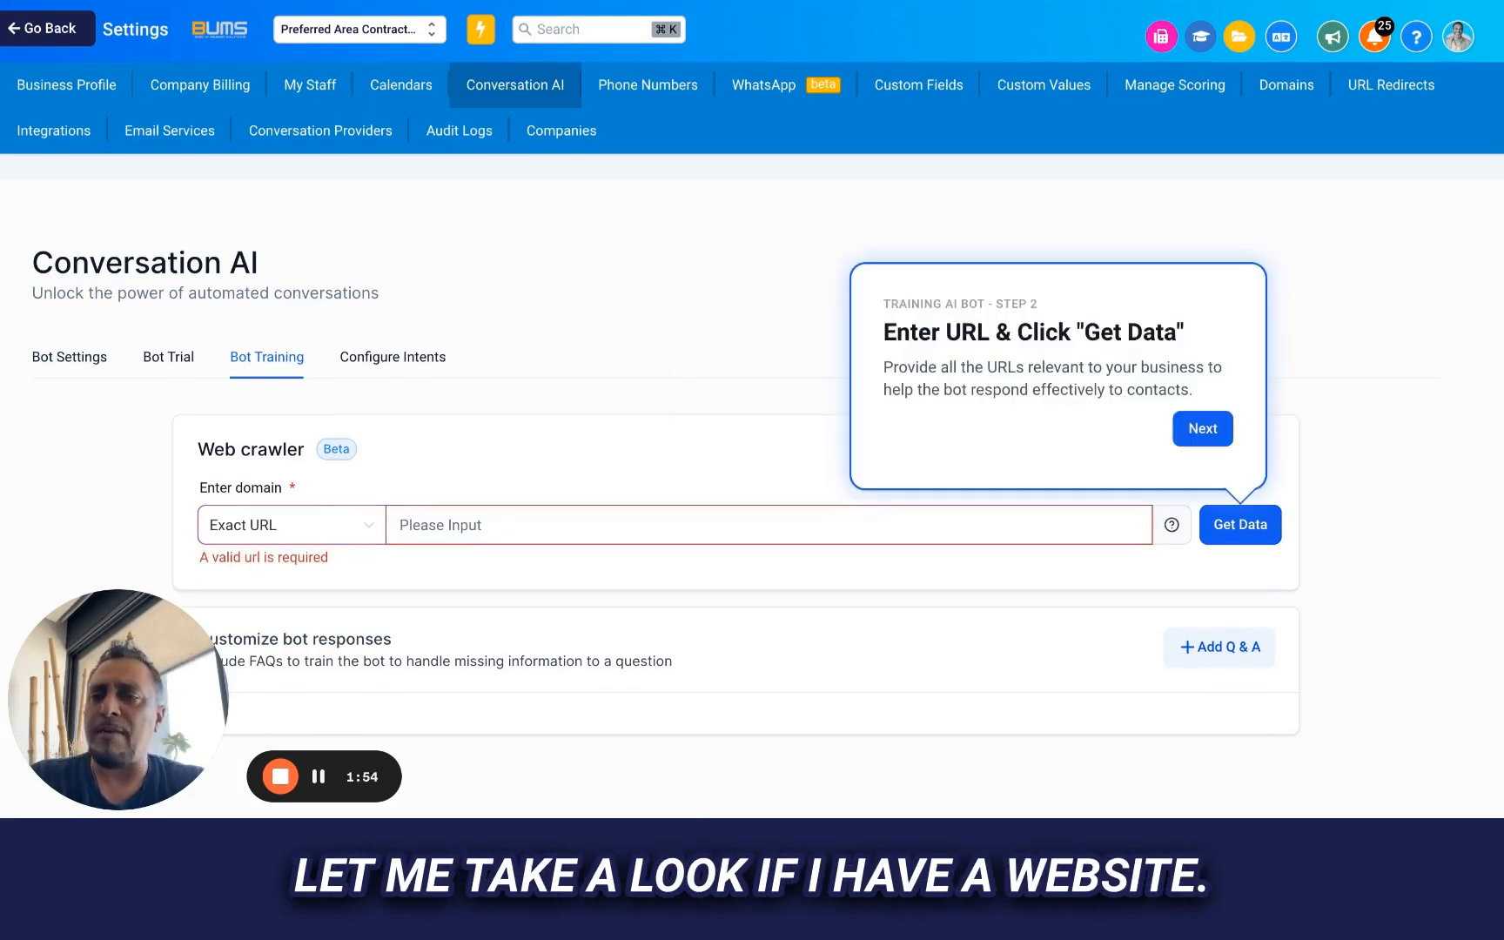
Switch to the Preferred Area Contractors website and review the content it offers for training the bot
click(318, 777)
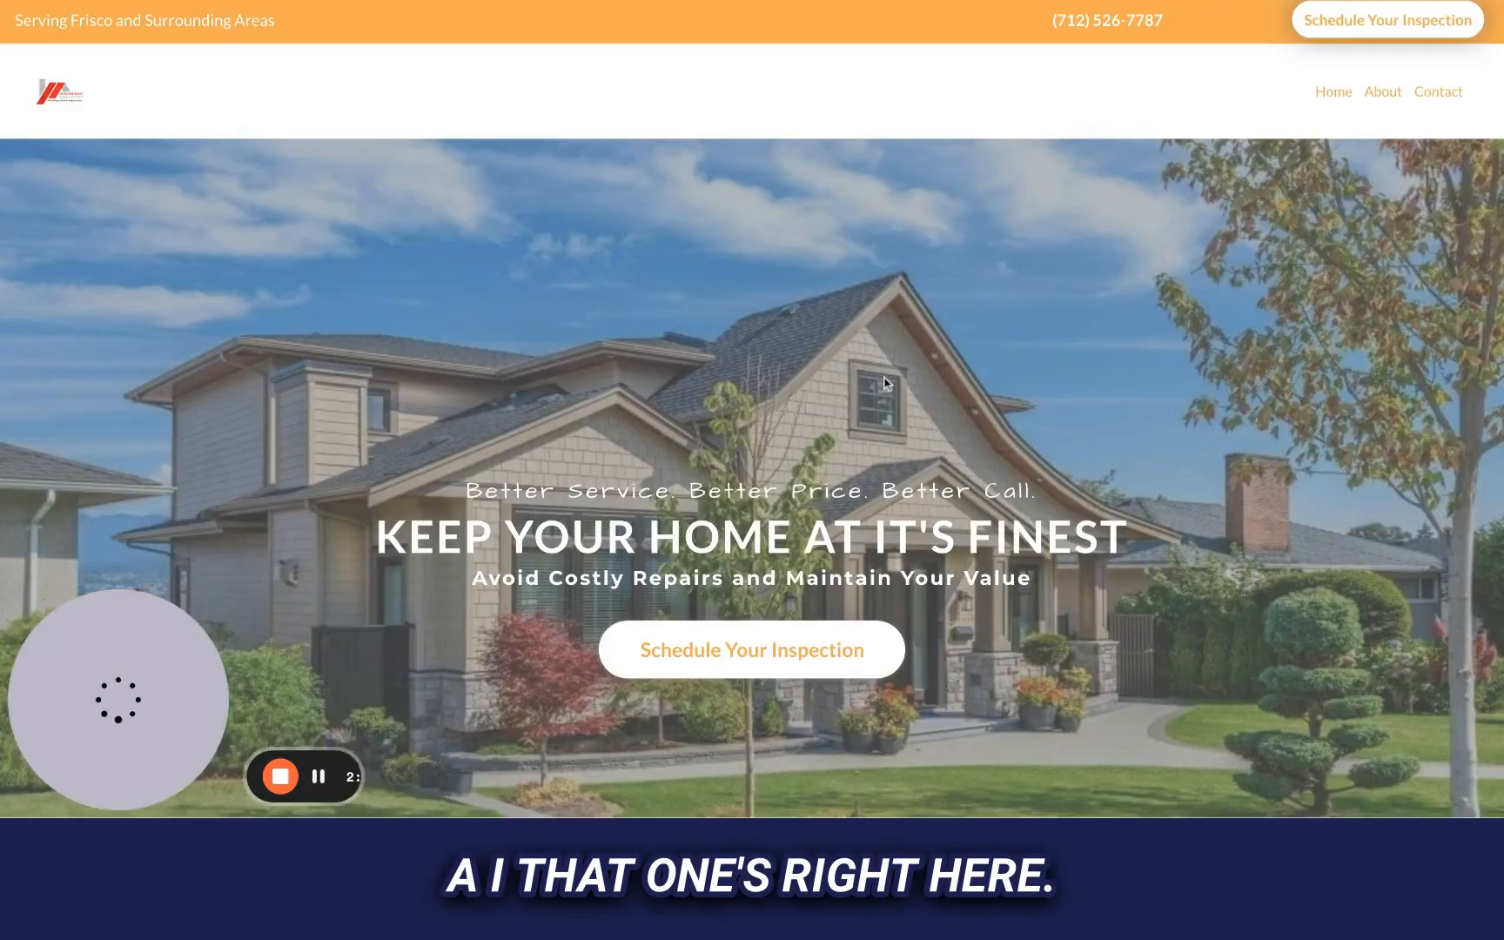
scroll(898, 607, down, 5)
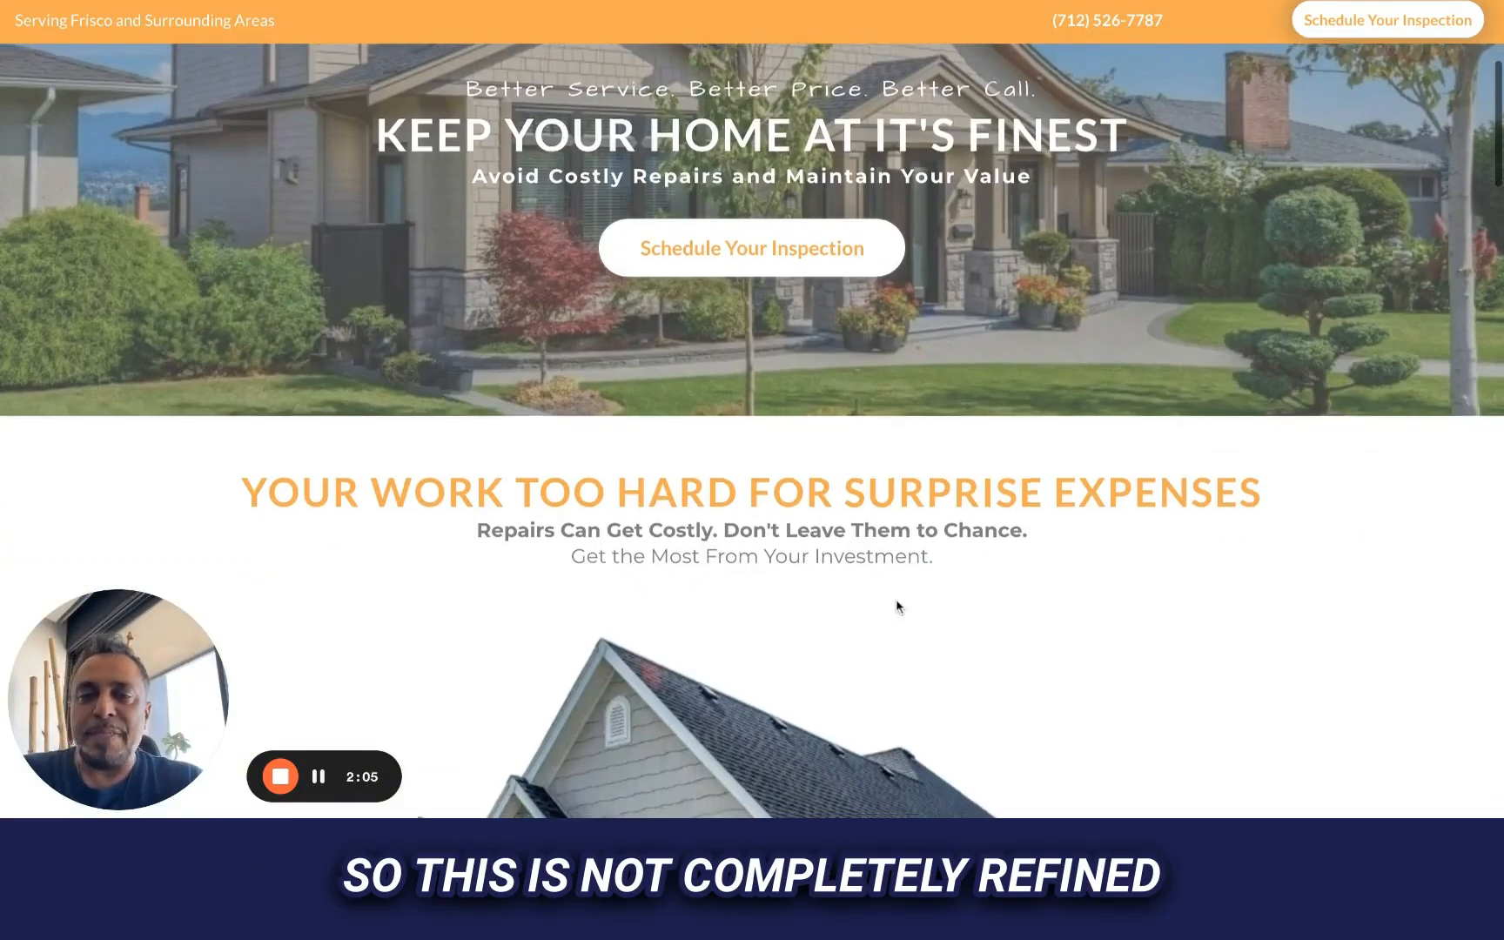
scroll(898, 606, down, 5)
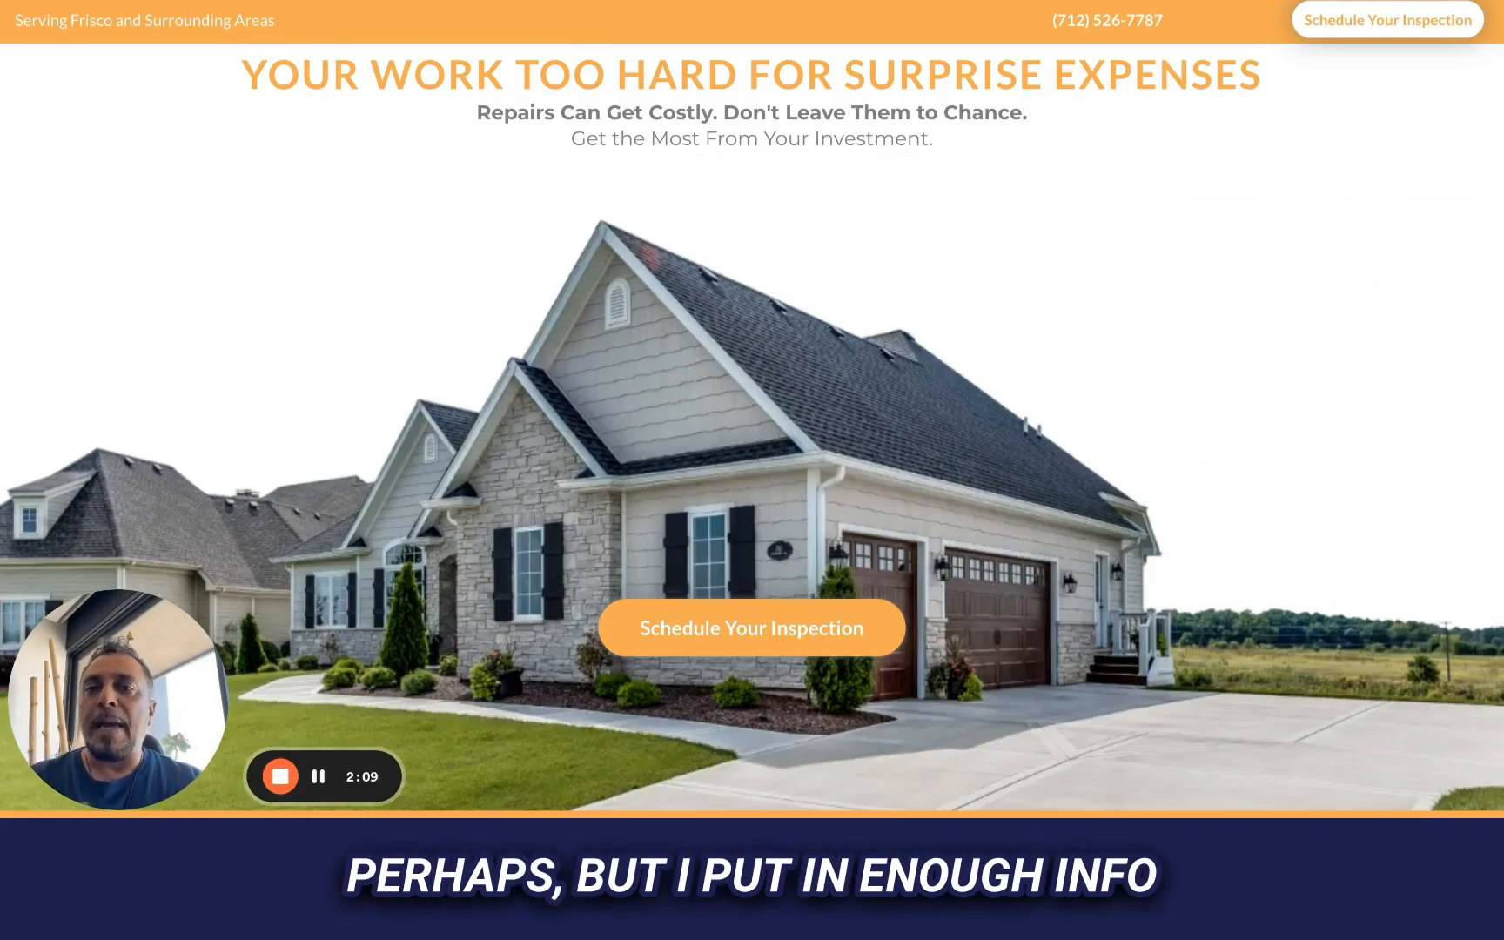
scroll(752, 431, down, 15)
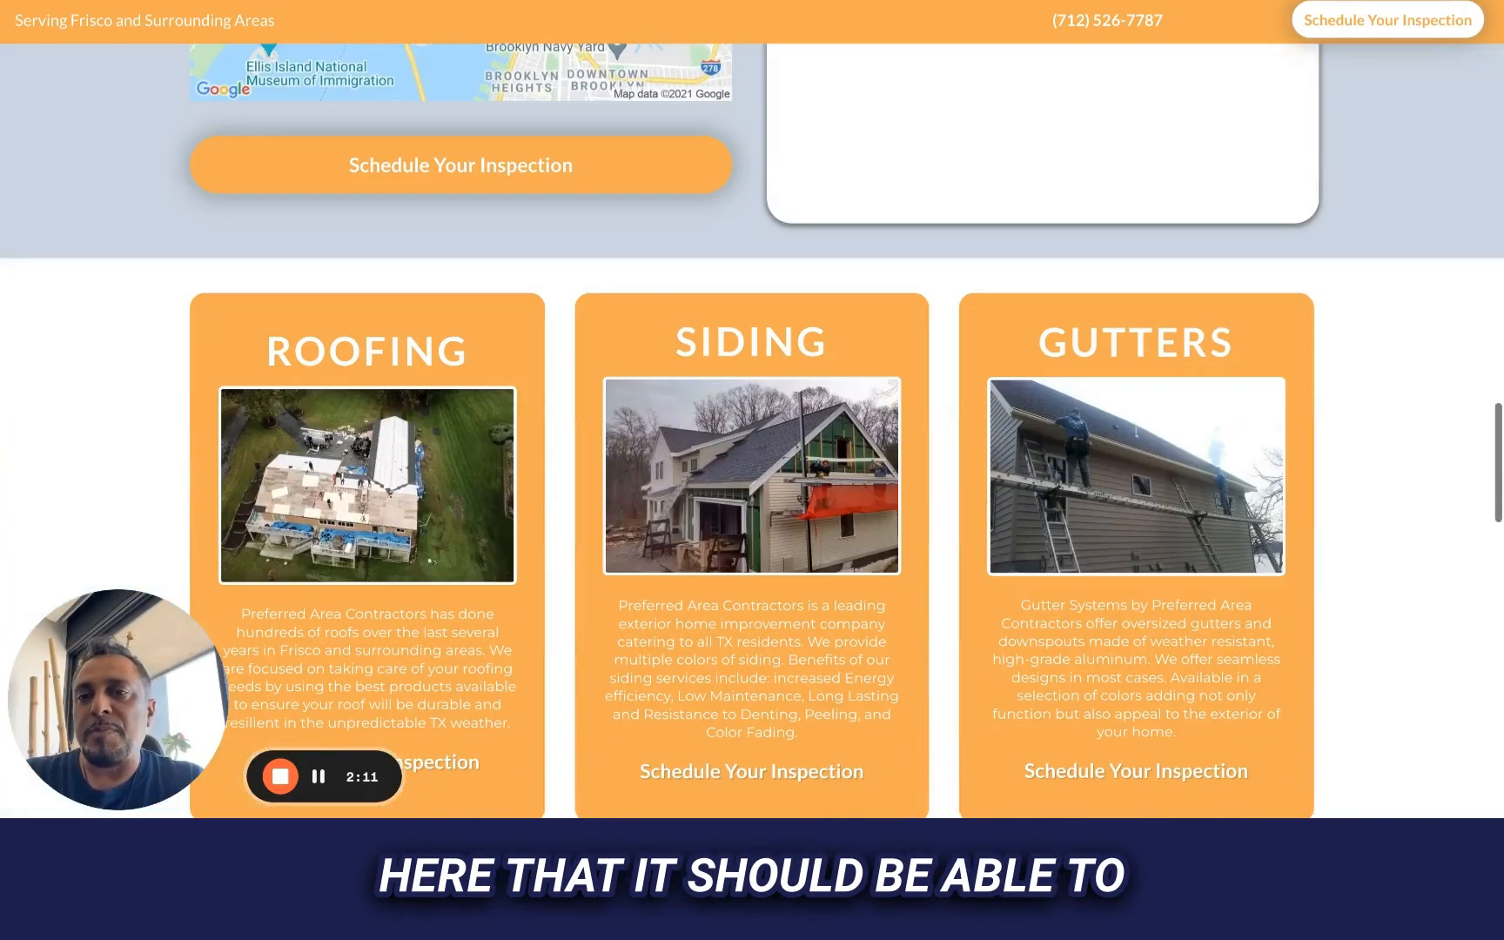
scroll(752, 430, down, 17)
scroll(751, 431, up, 20)
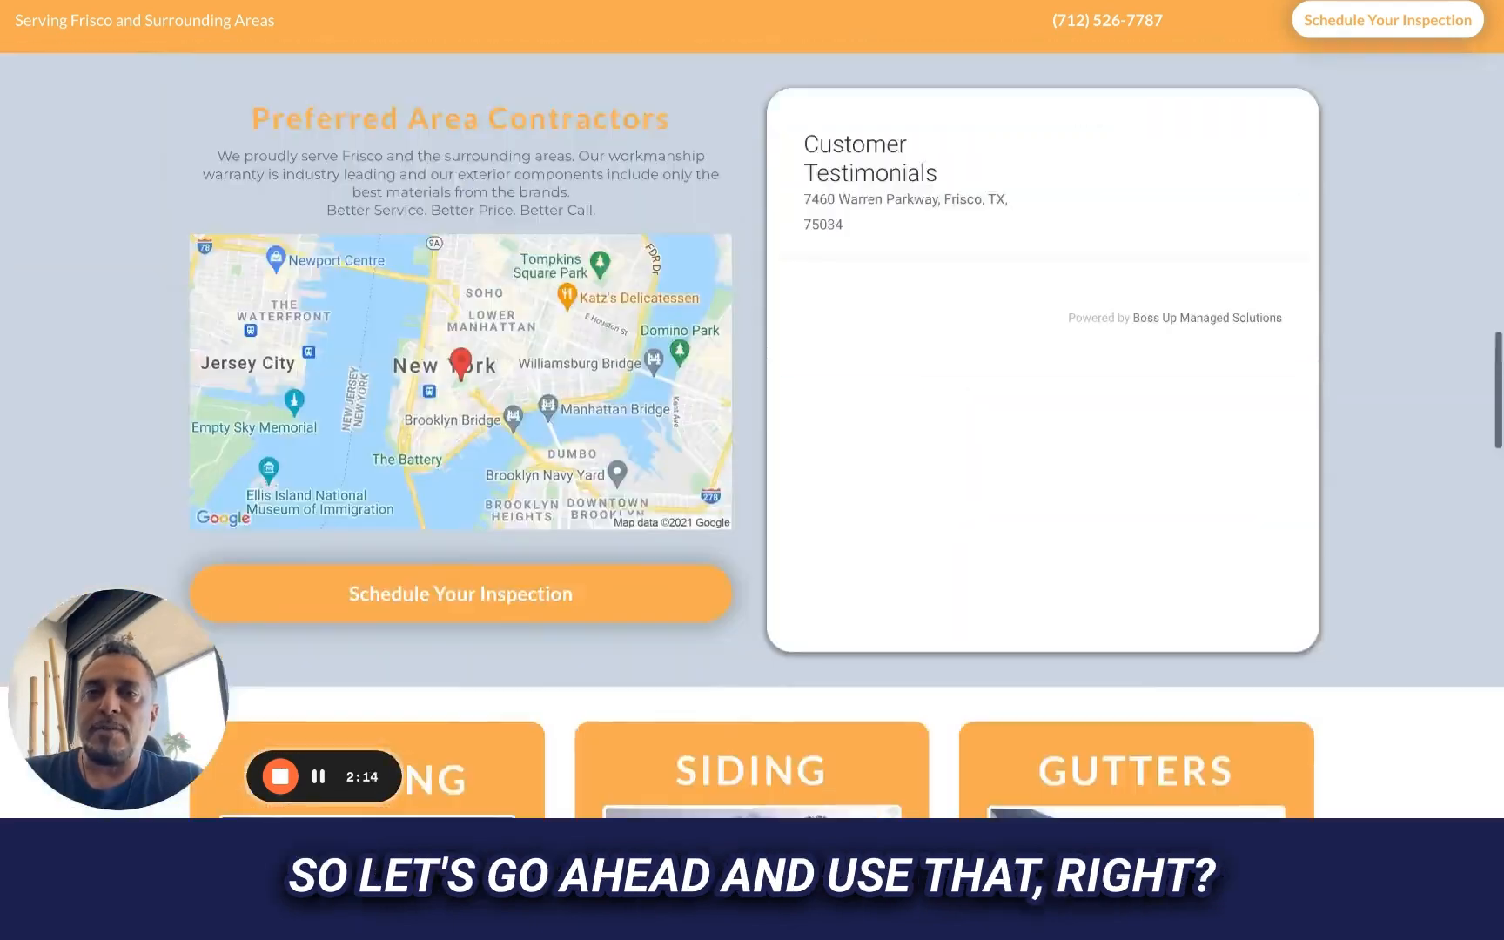
scroll(752, 431, up, 20)
key(ctrl+Tab)
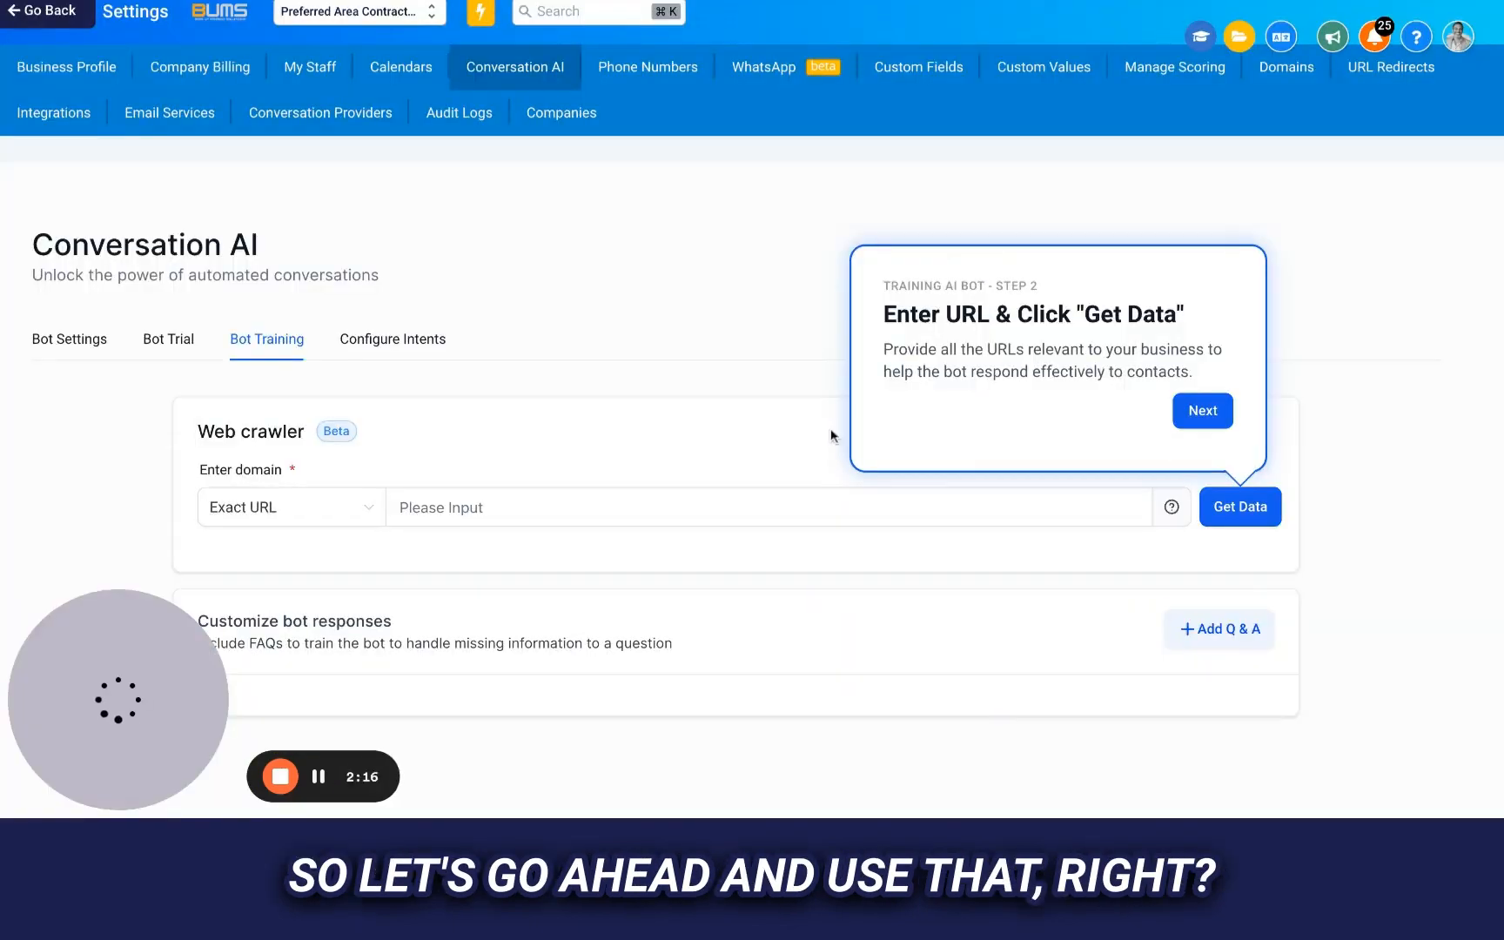
click(1204, 411)
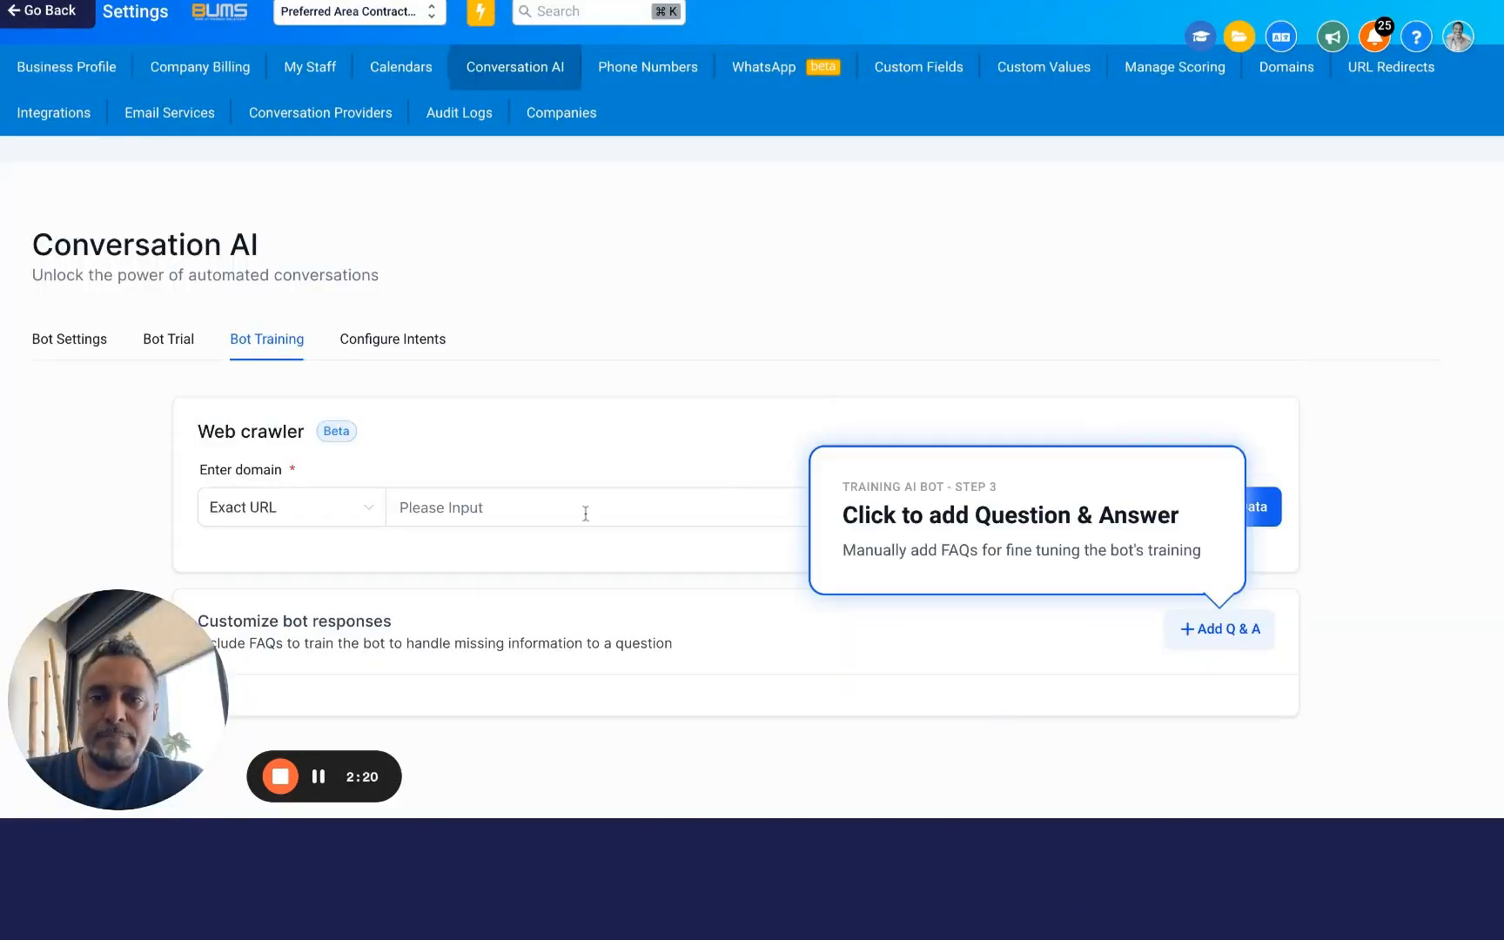
click(586, 513)
key(super+v)
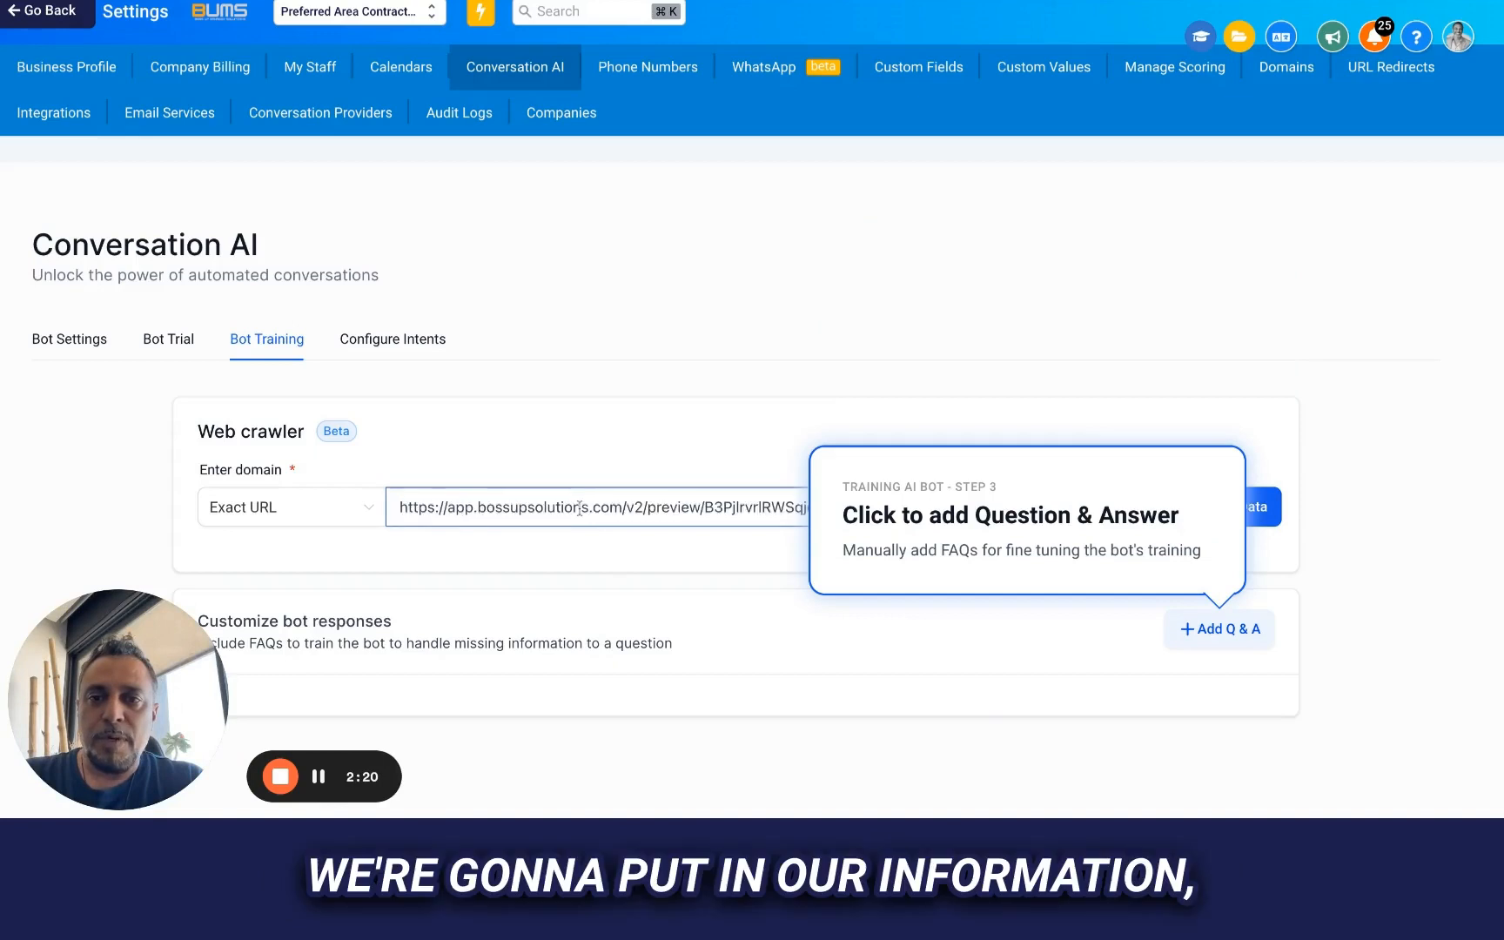
click(1260, 513)
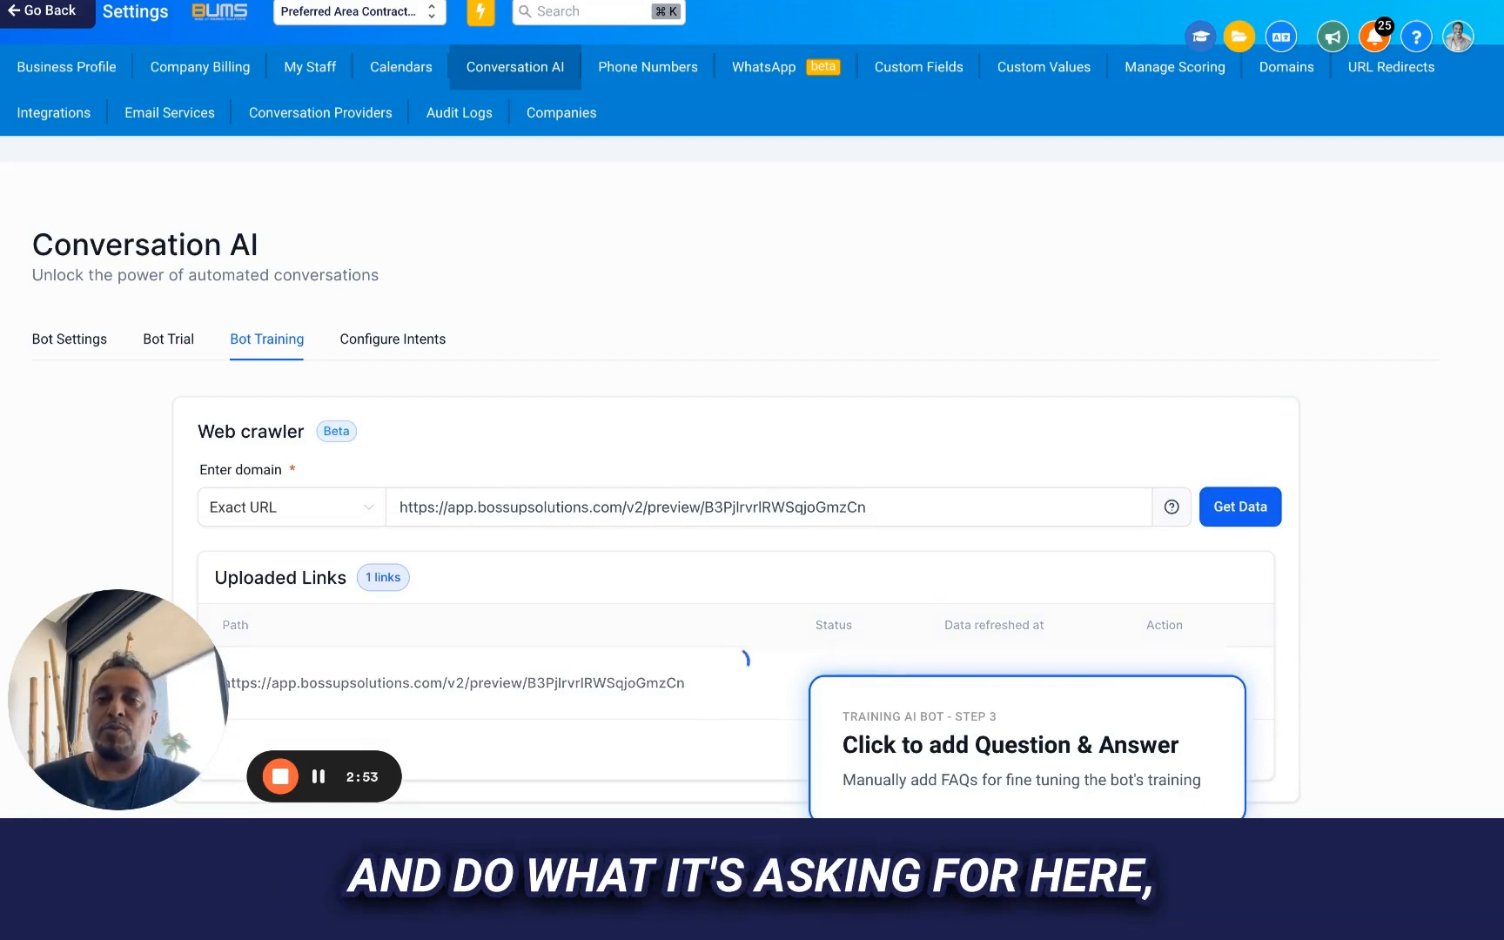
scroll(648, 483, down, 2)
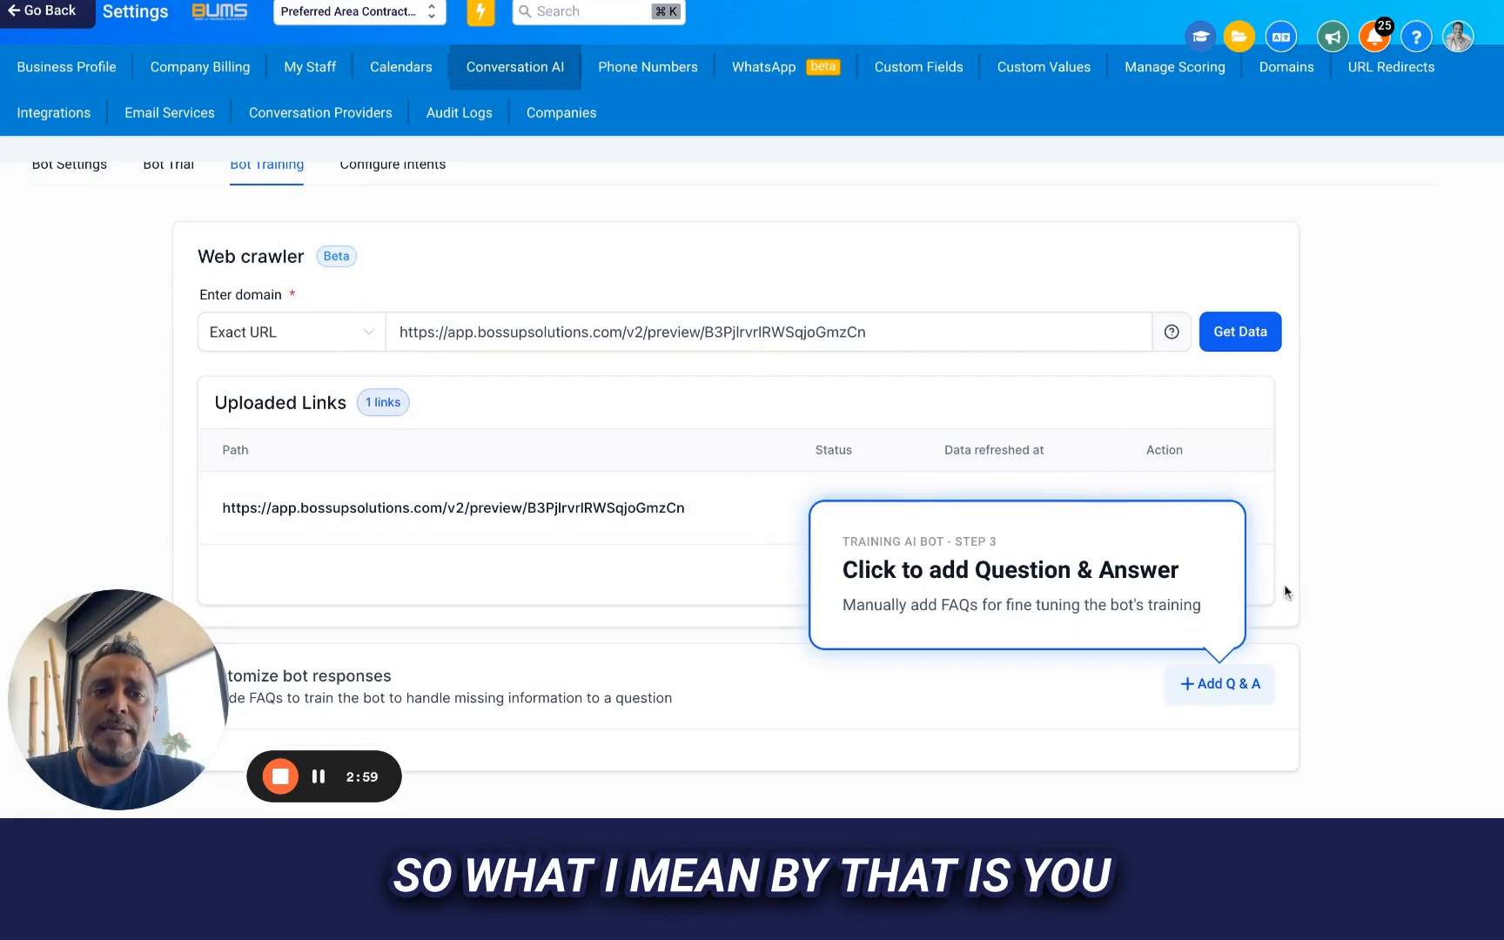
click(1235, 685)
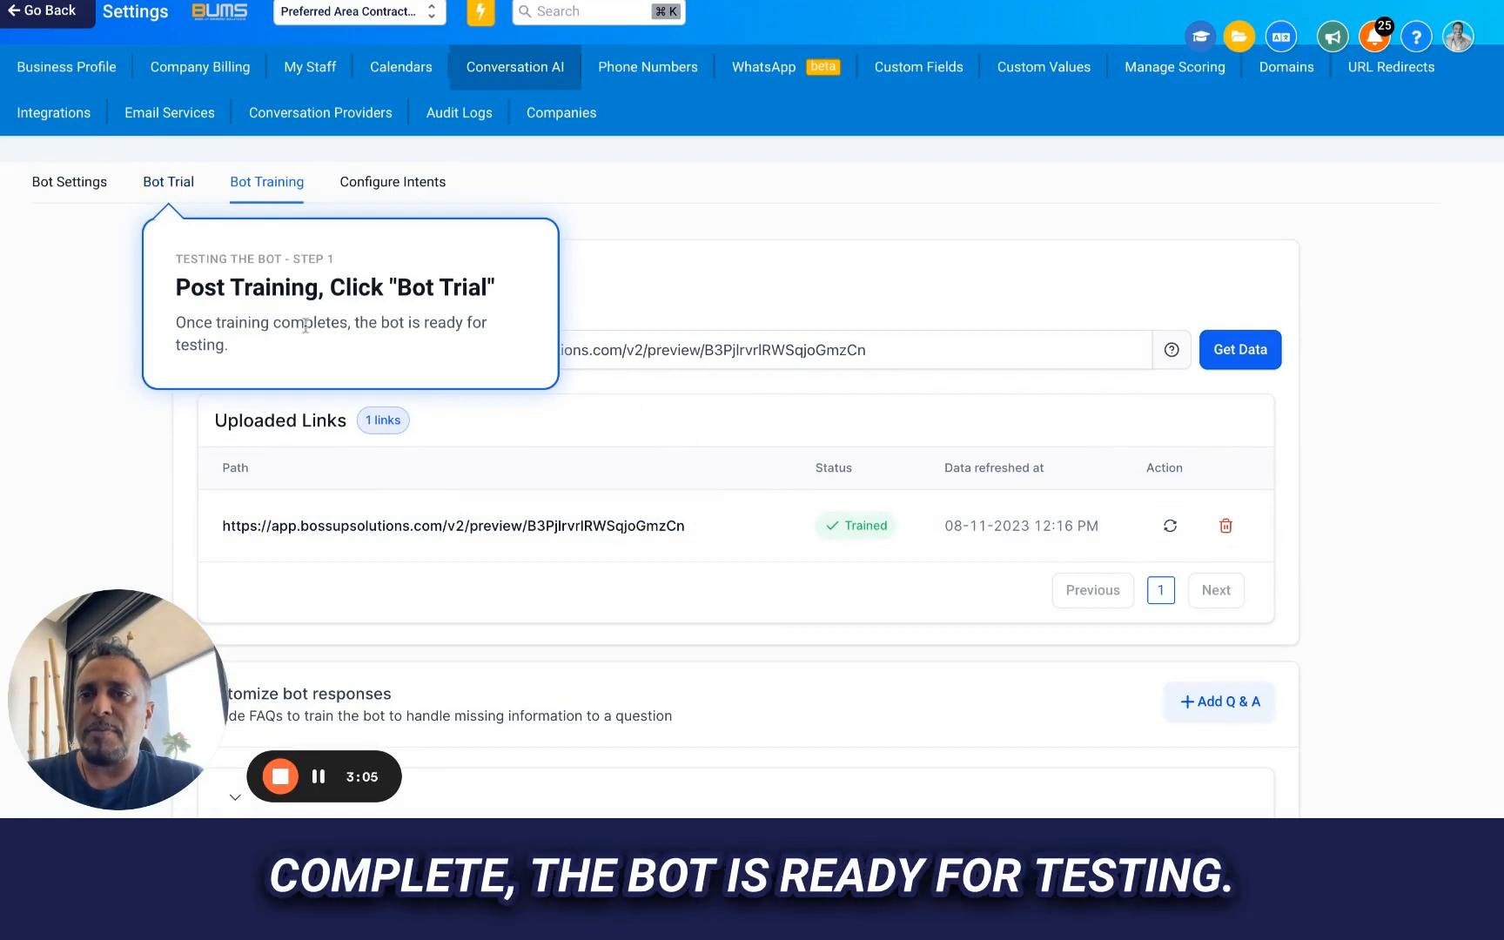
Open the bot trial, ask the chatbot "What are your hours ?" as a General Question, and advance the setup guide
click(166, 182)
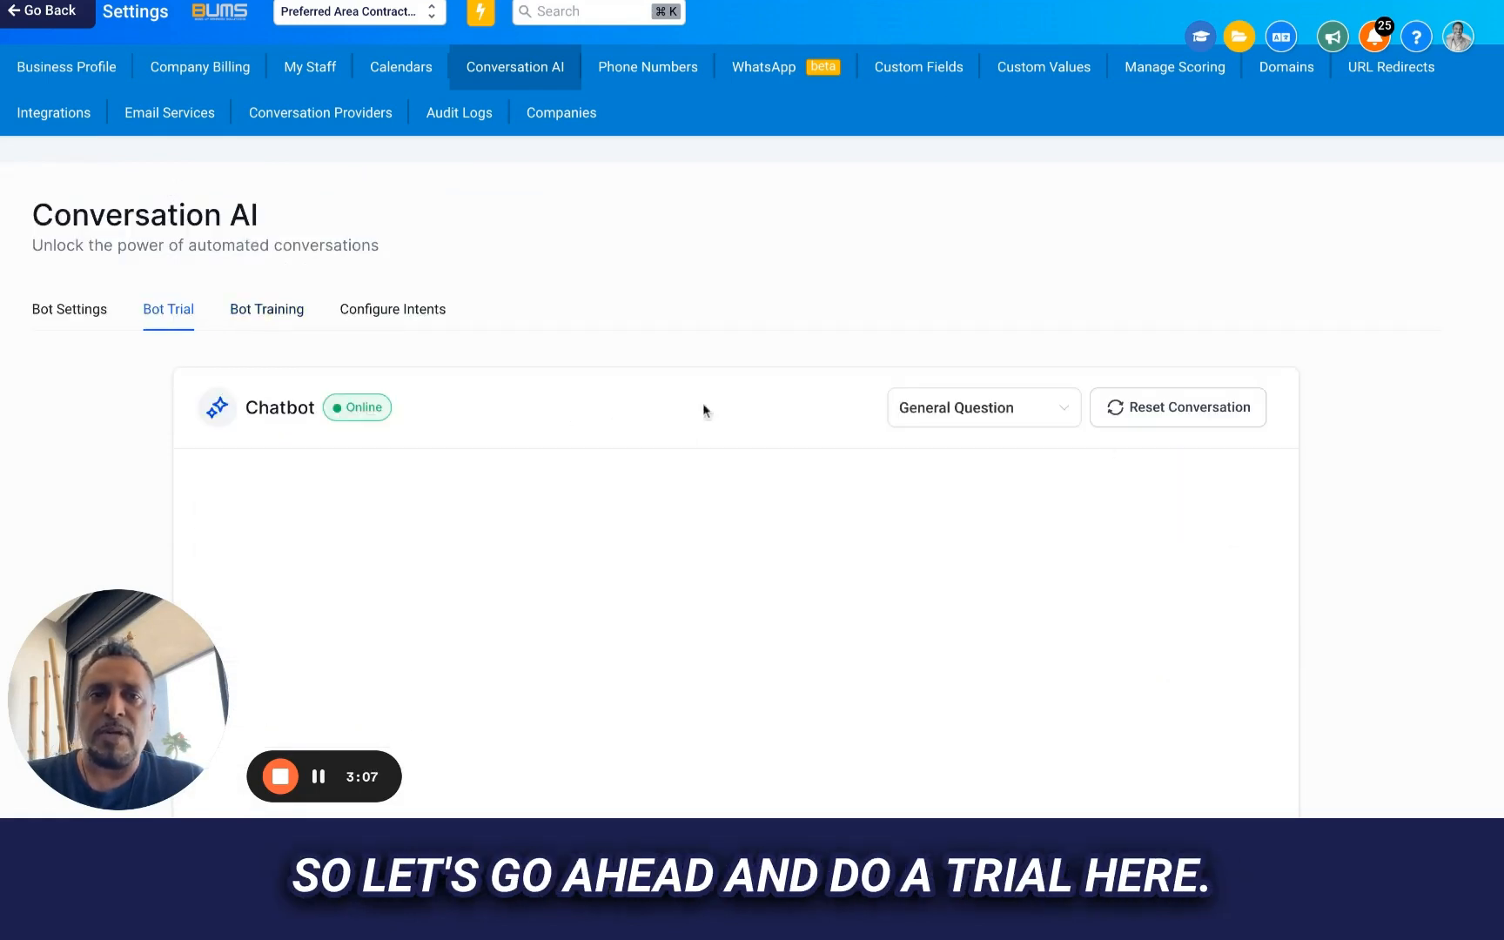
scroll(1111, 442, down, 2)
click(963, 246)
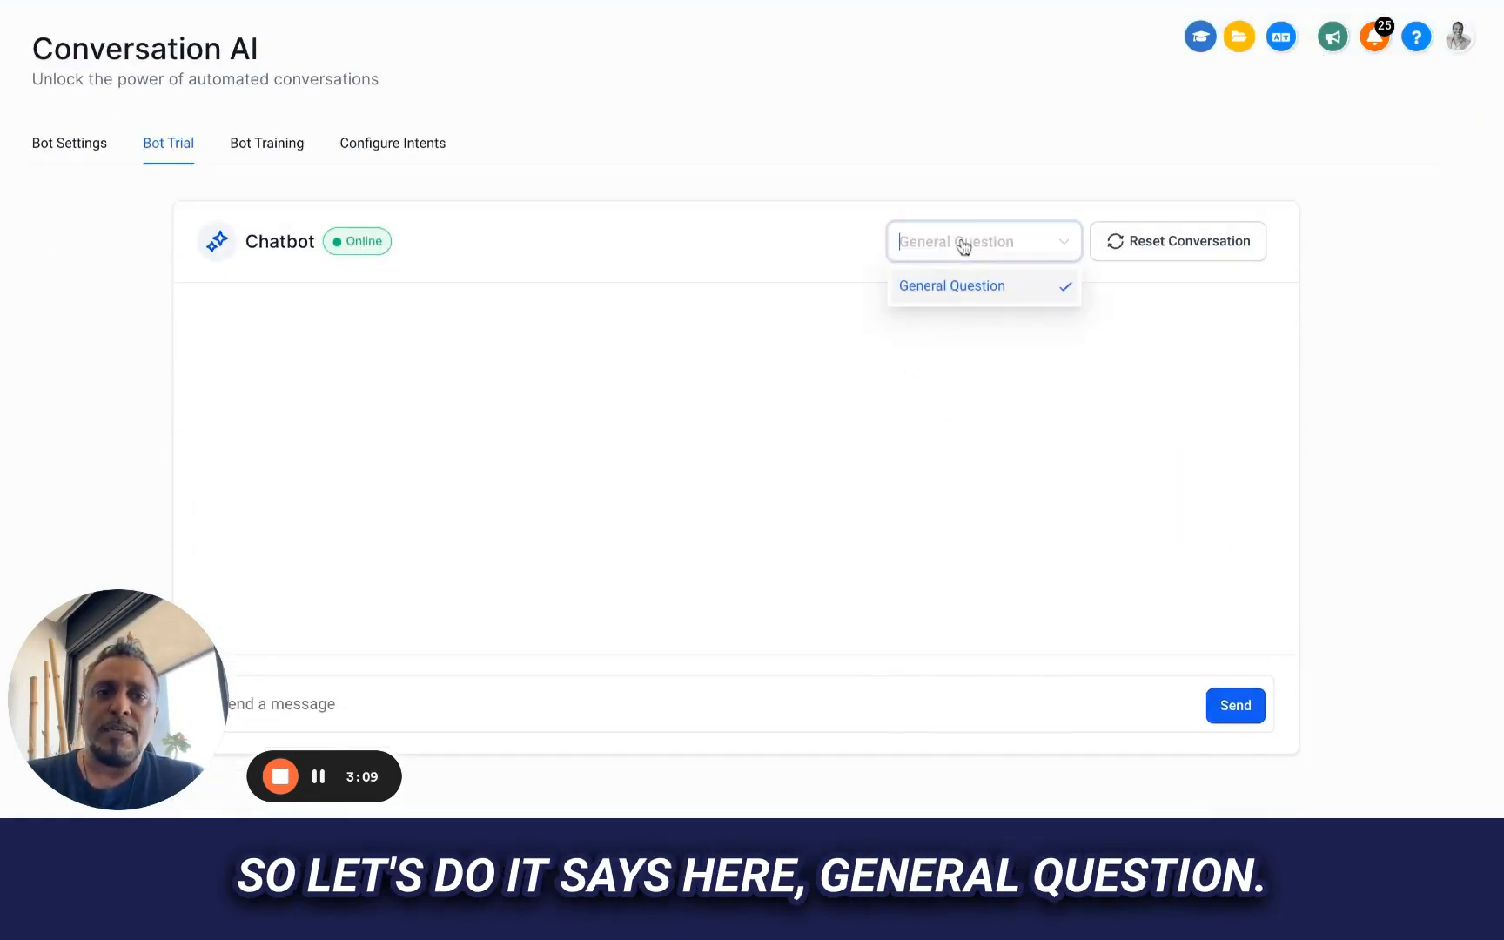
click(418, 713)
text(W)
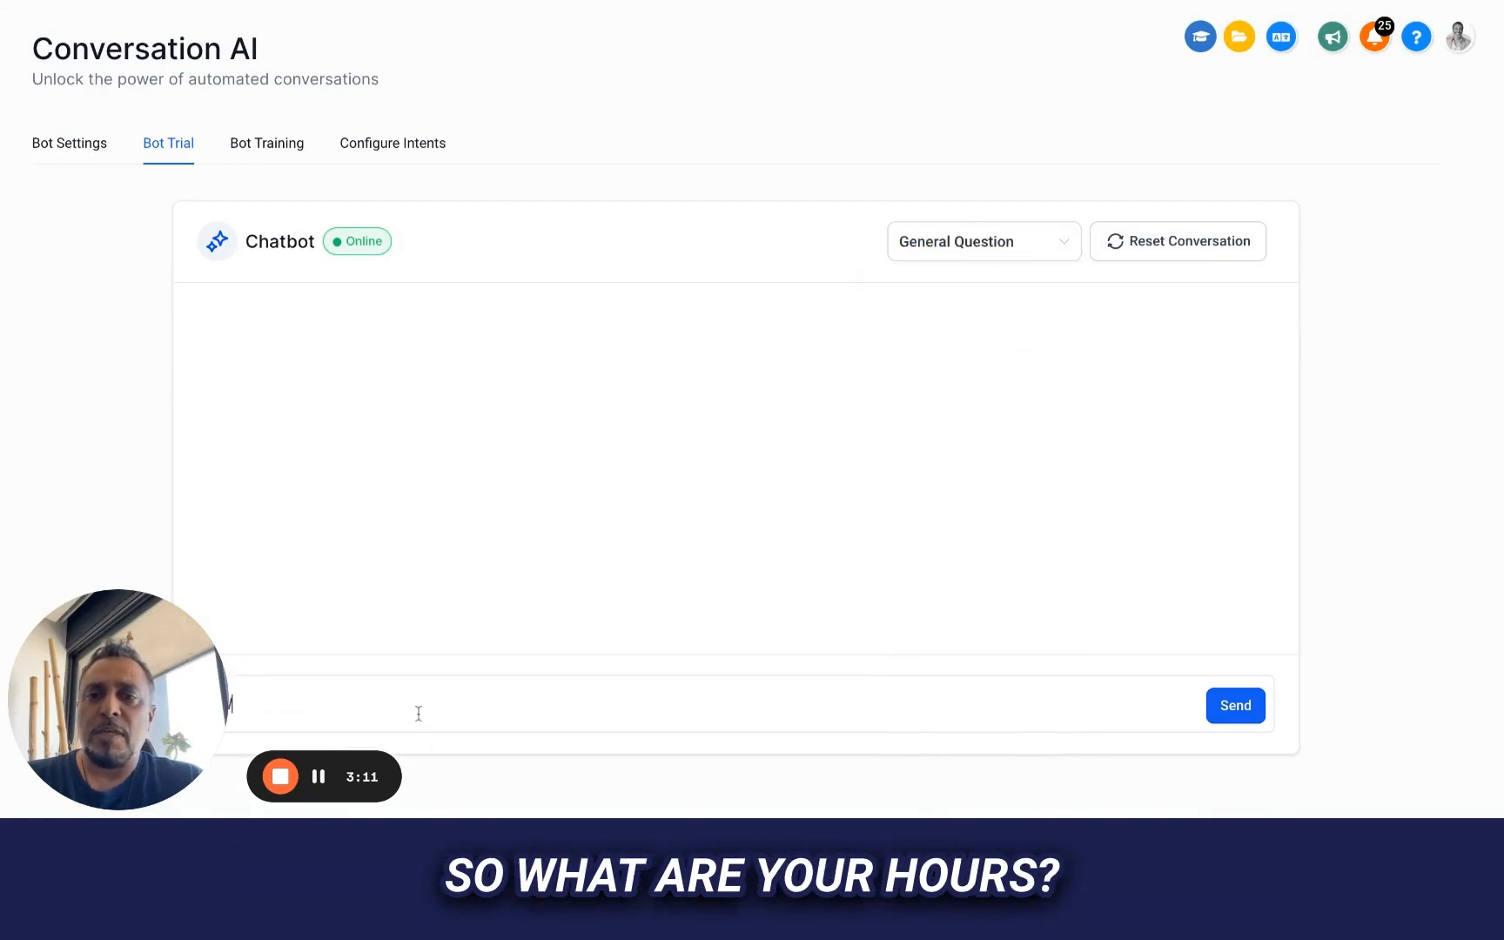
text(hat are you)
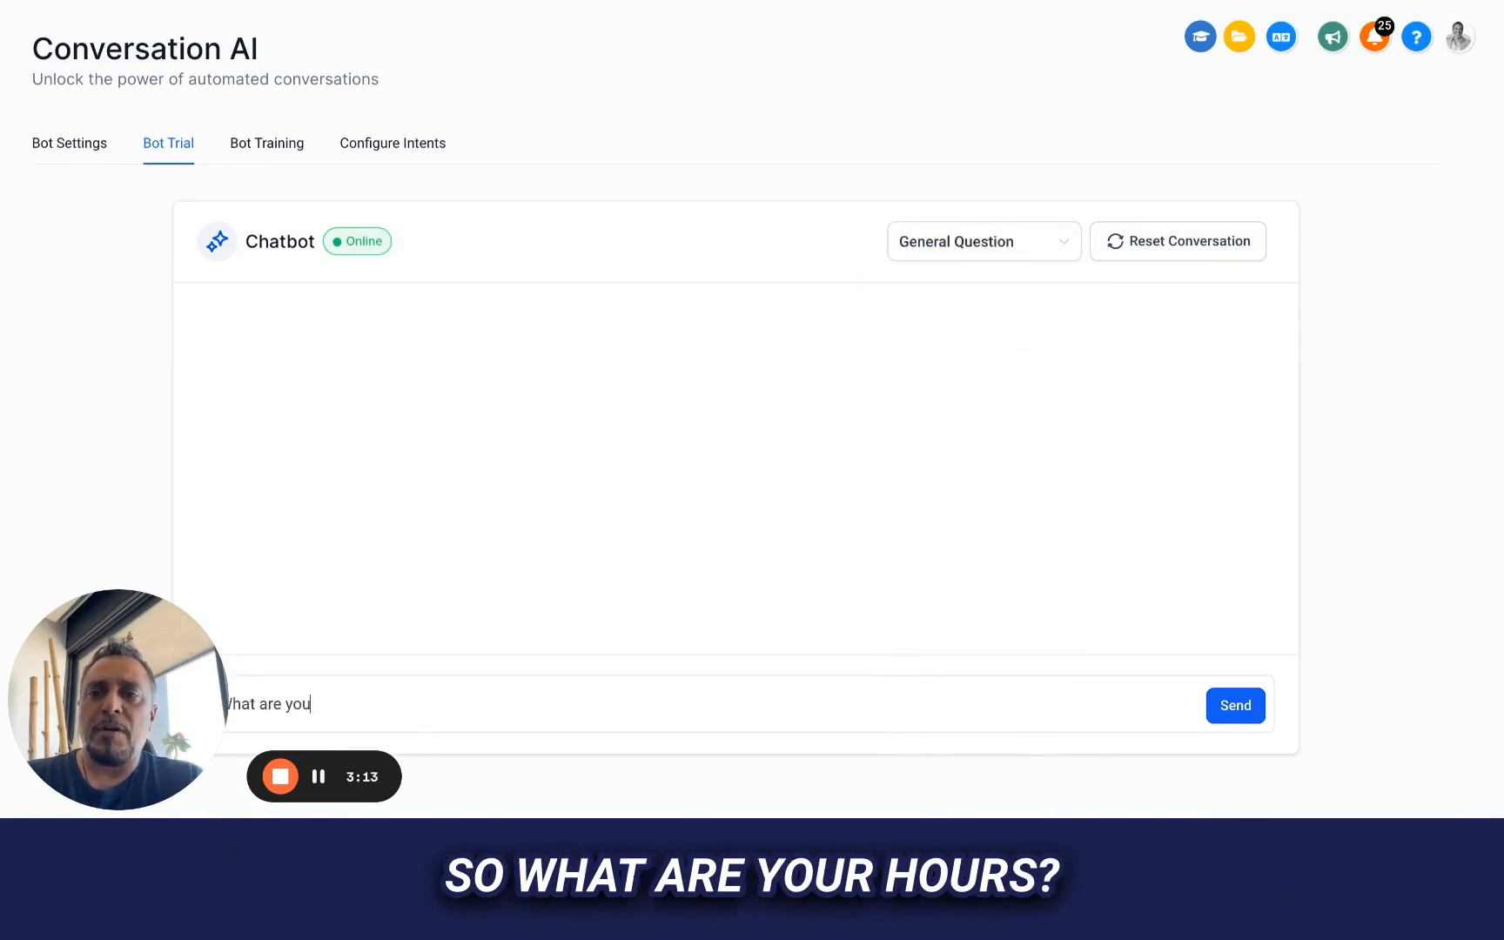
text(r hours ?)
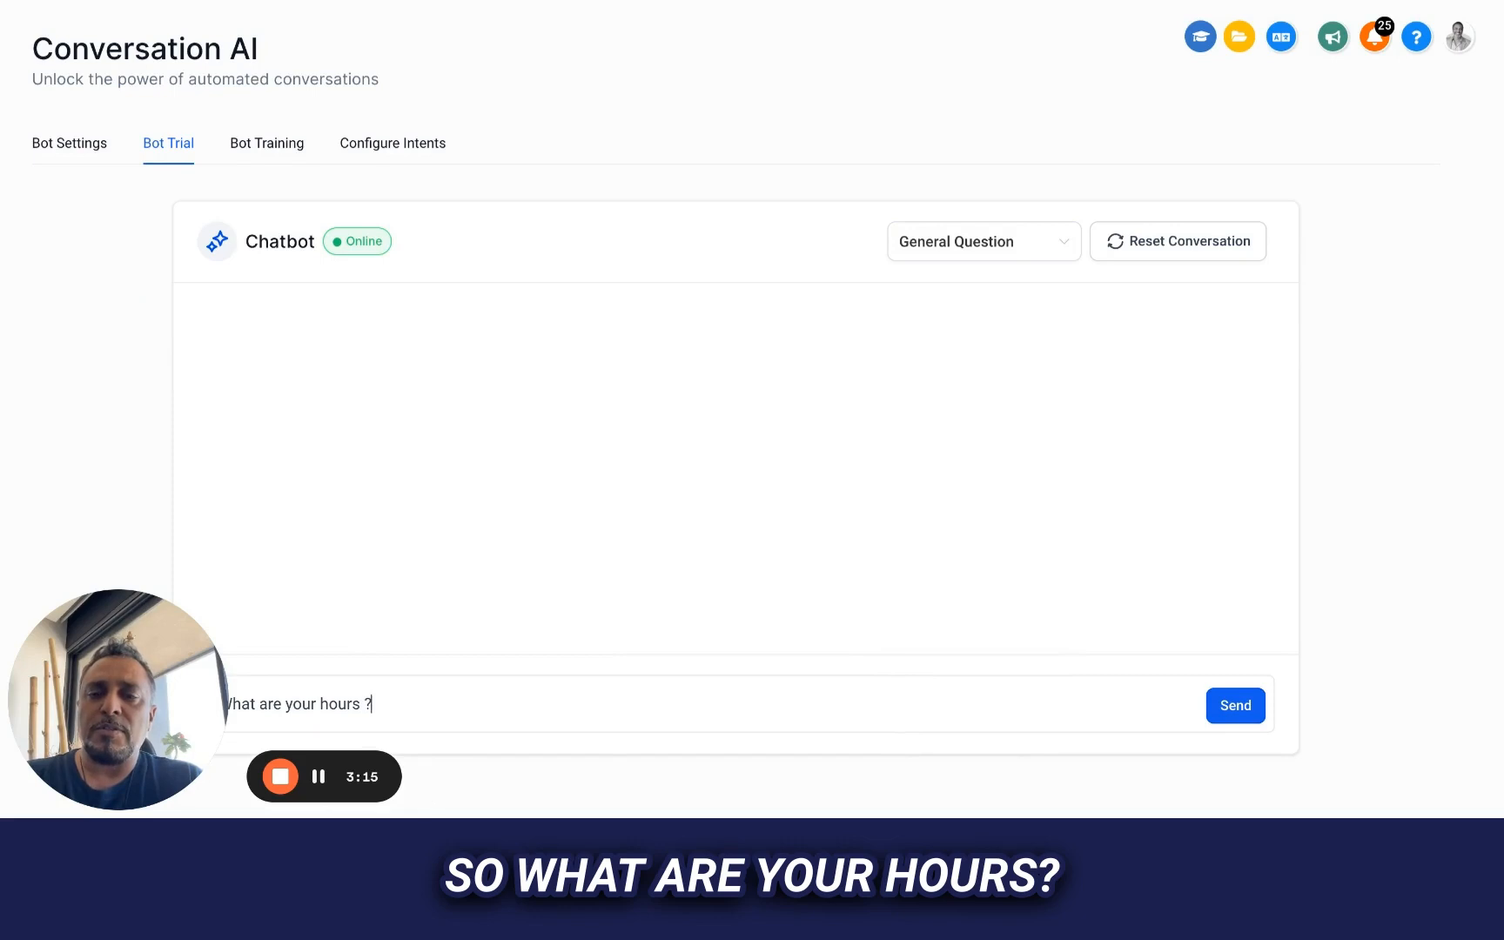
click(1236, 705)
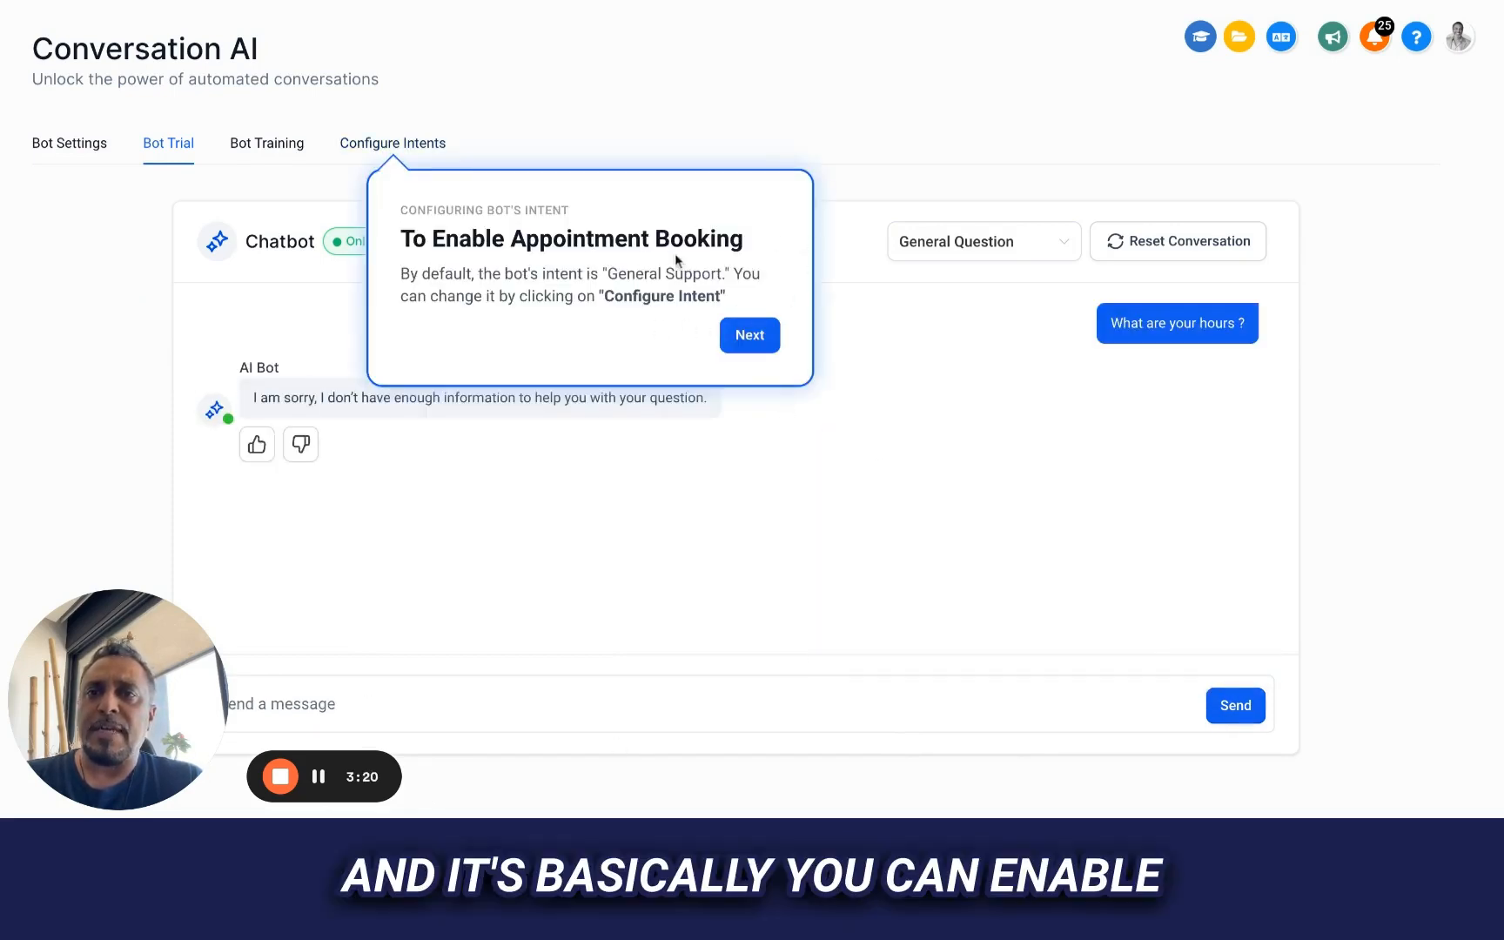
click(750, 337)
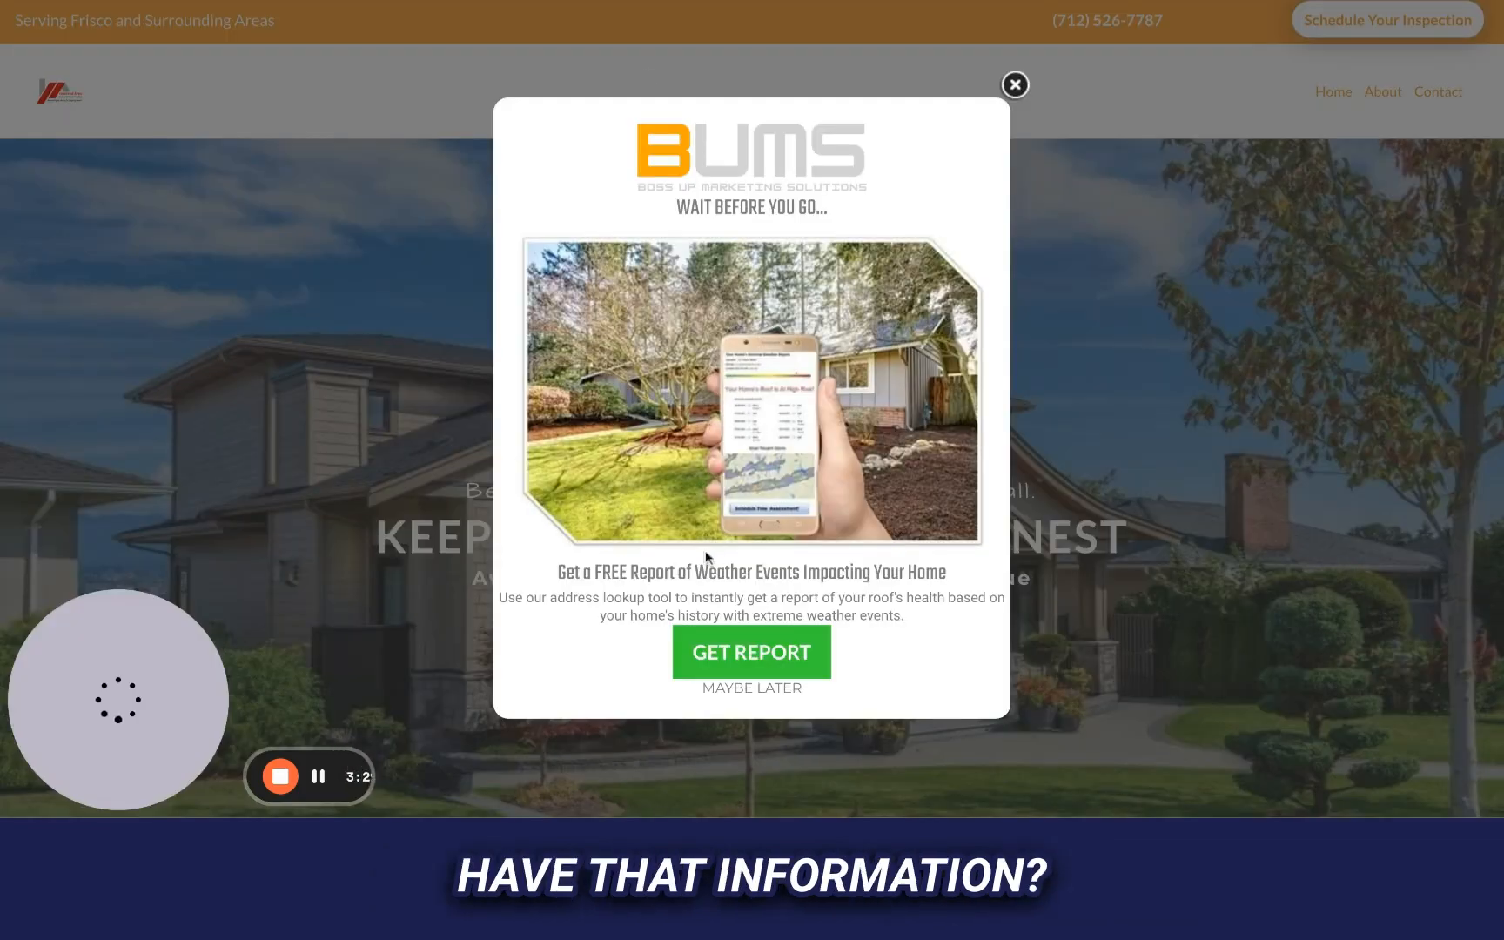
Dismiss the website's weather report pop-up and examine the page for business hours and other facts to ask about
click(1015, 85)
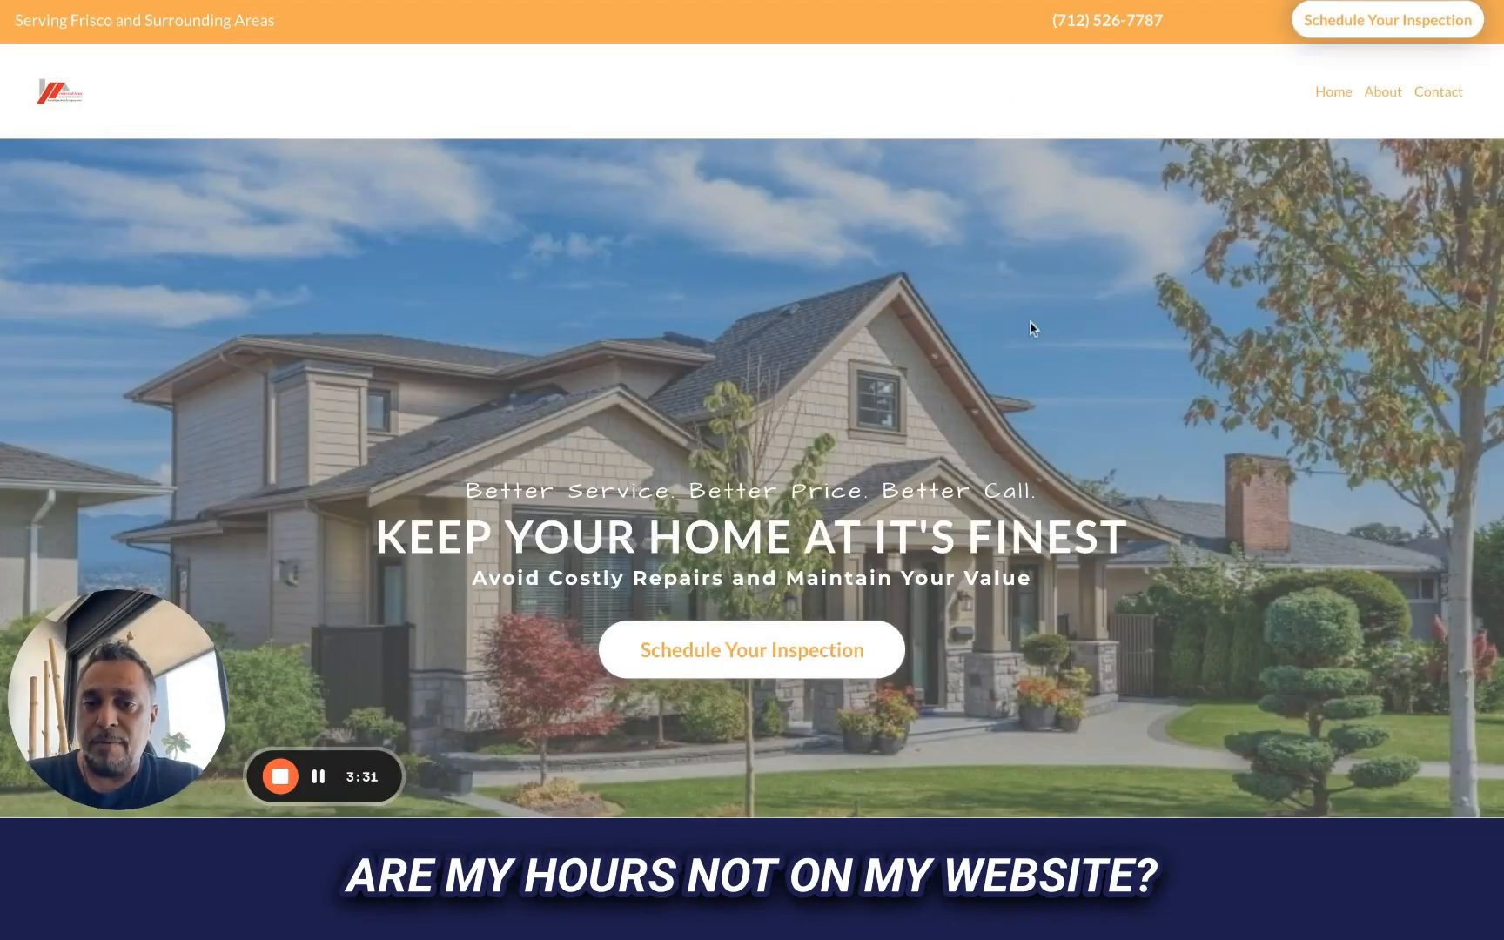
scroll(1029, 328, down, 15)
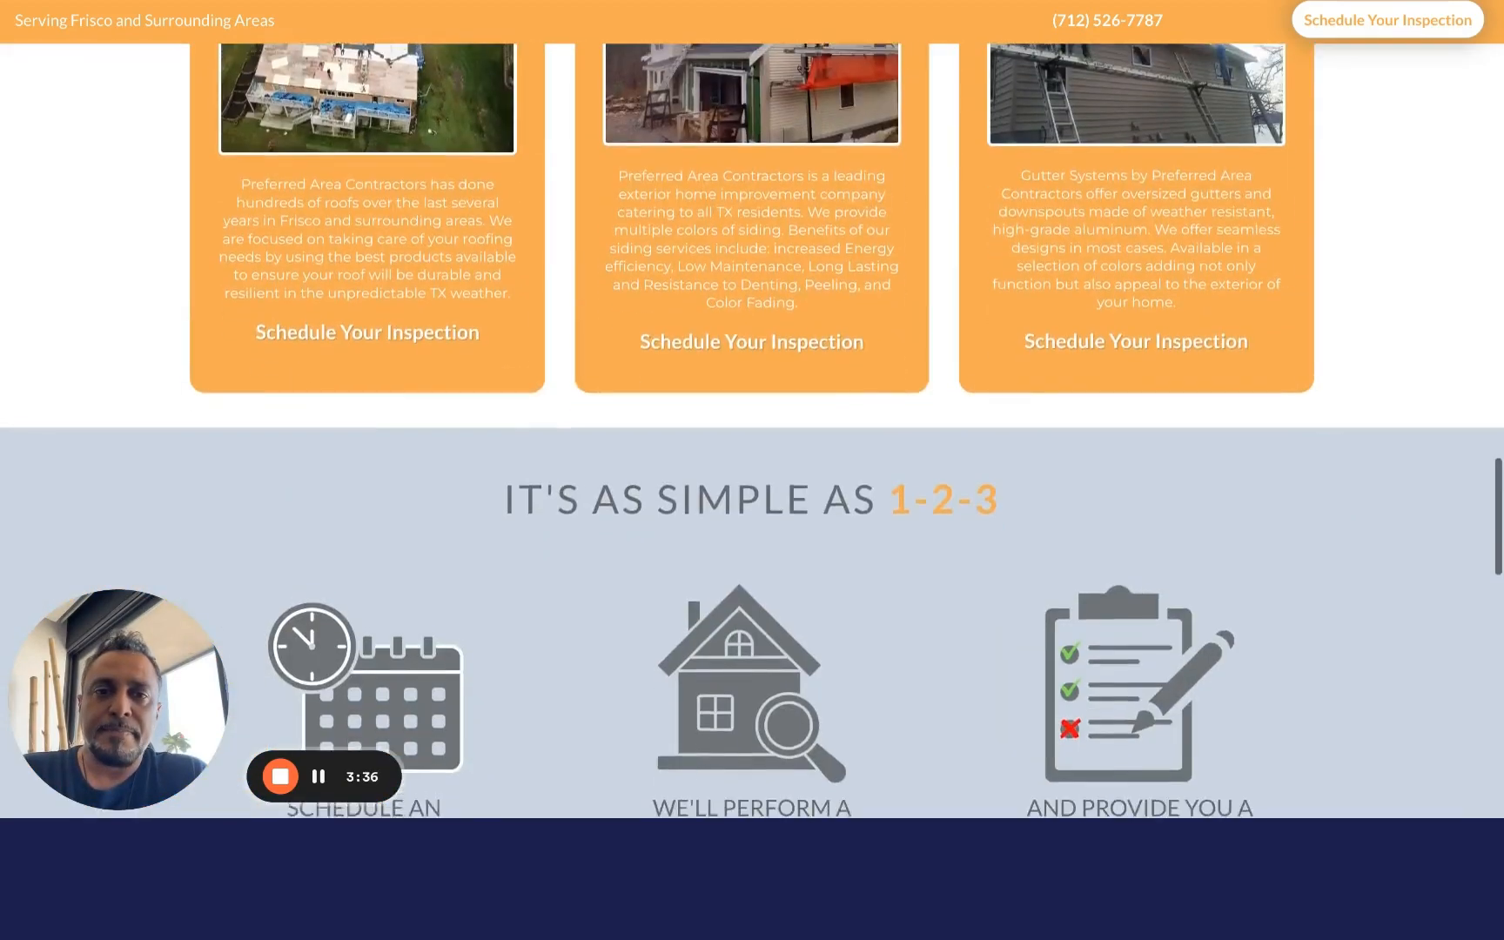
scroll(1050, 206, down, 6)
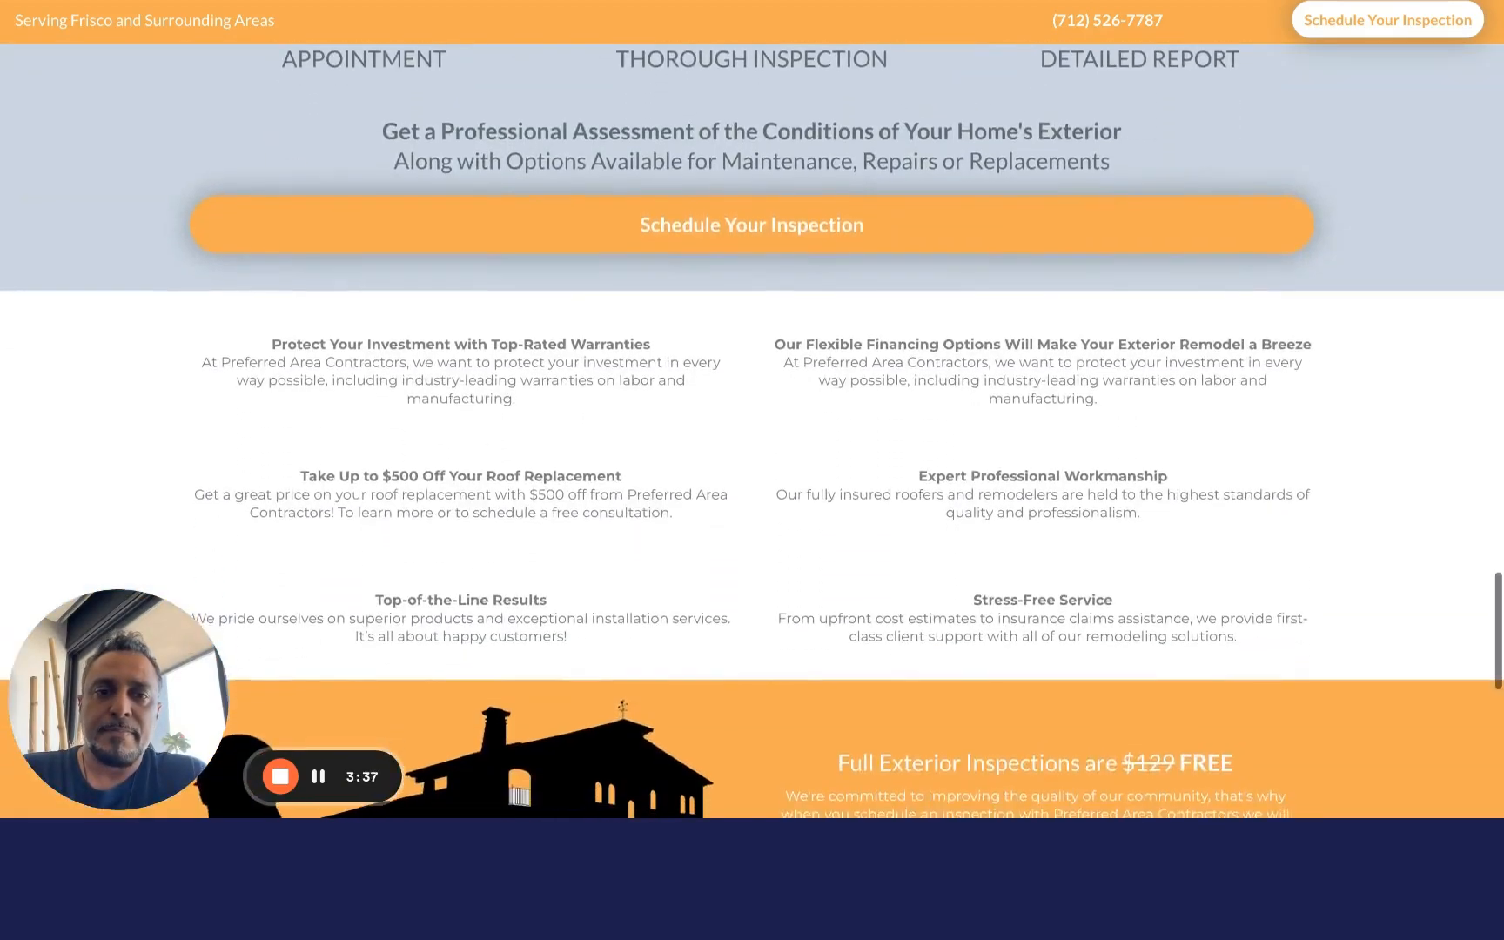
scroll(752, 429, down, 10)
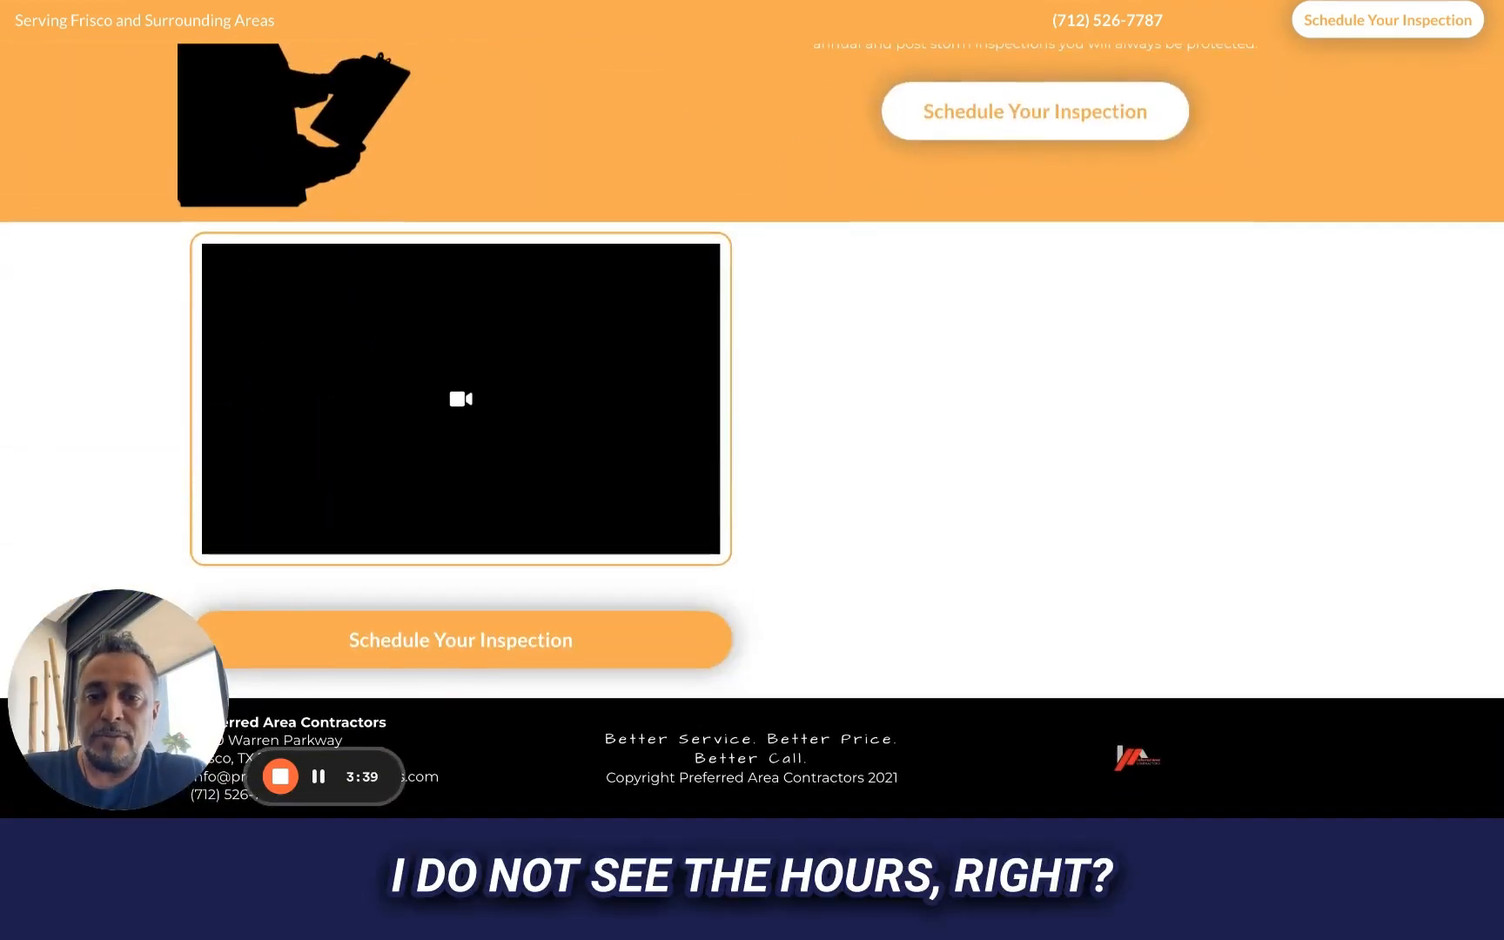
scroll(752, 430, up, 15)
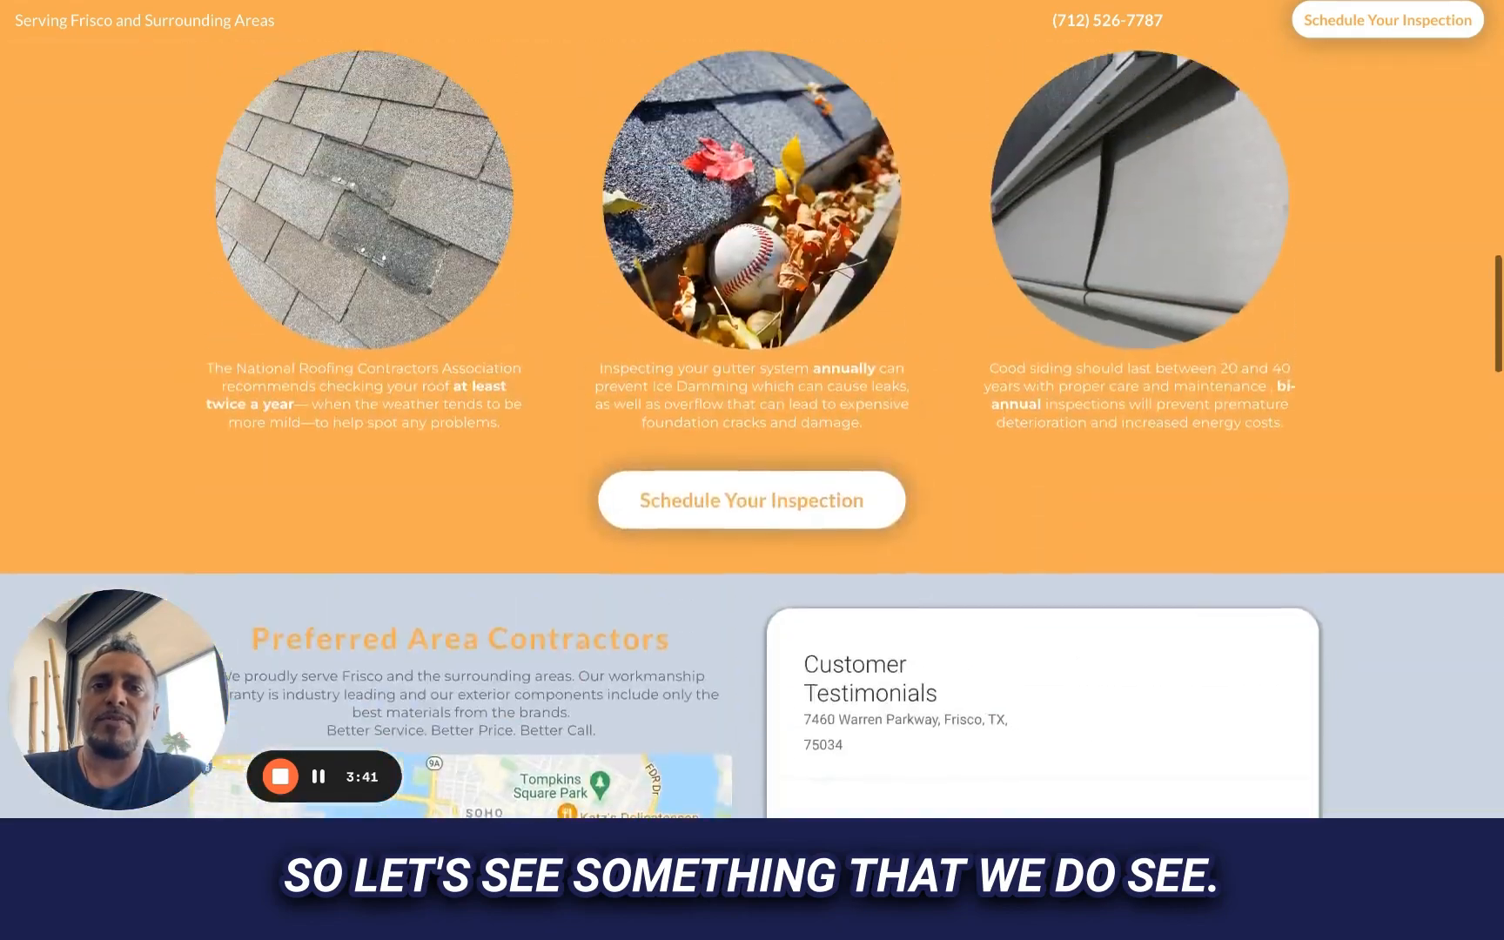
scroll(588, 451, up, 3)
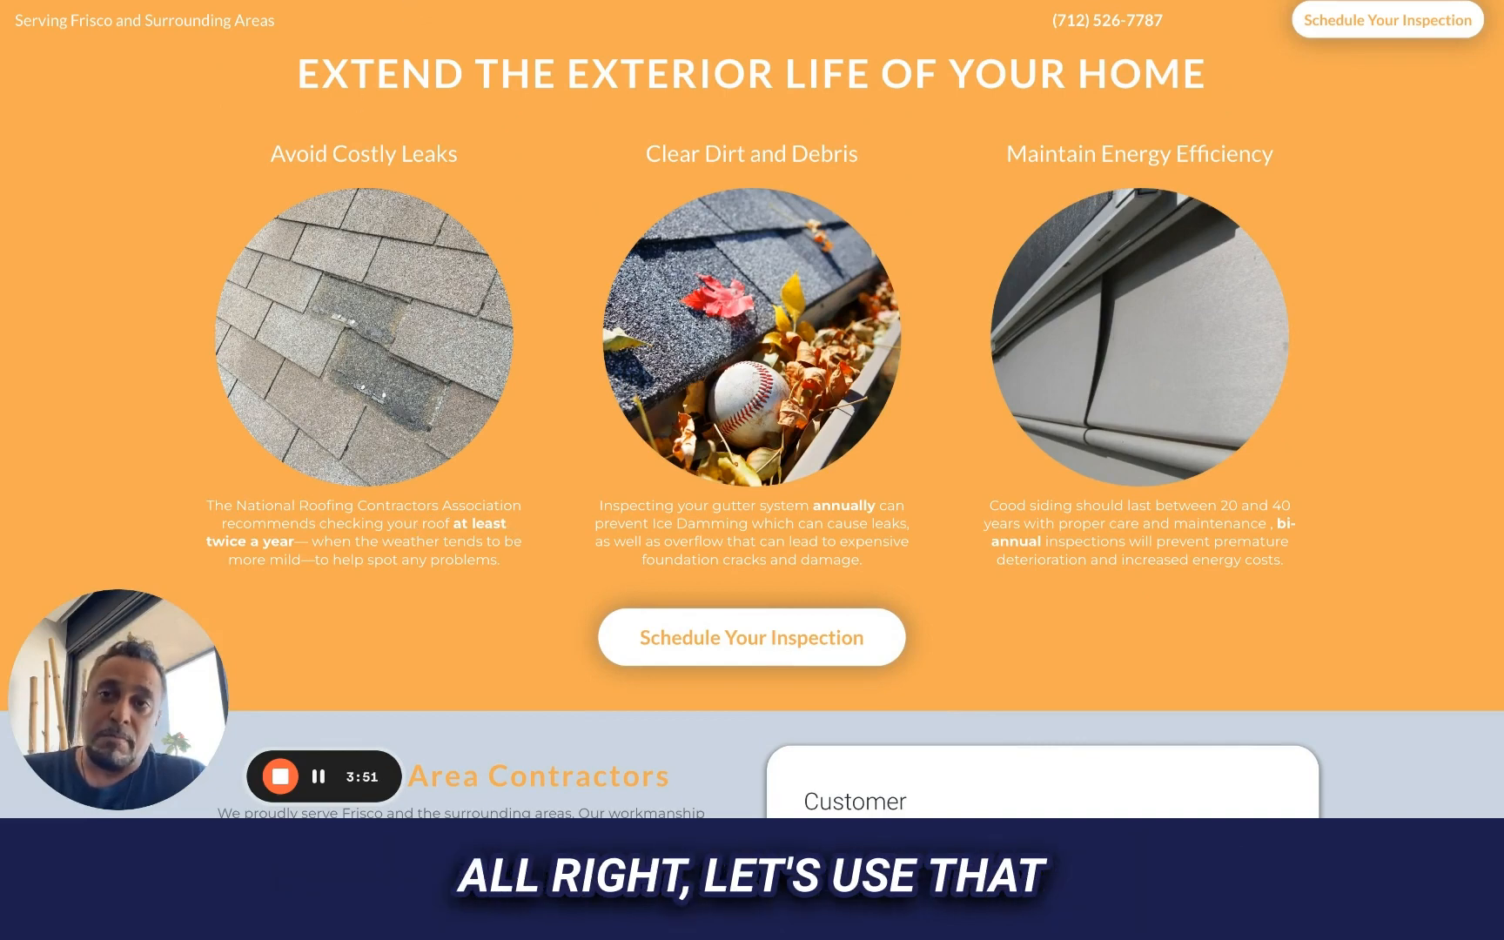
Return to the bot trial and ask the chatbot "how often should I inspect my roof?"
key(ctrl+Tab)
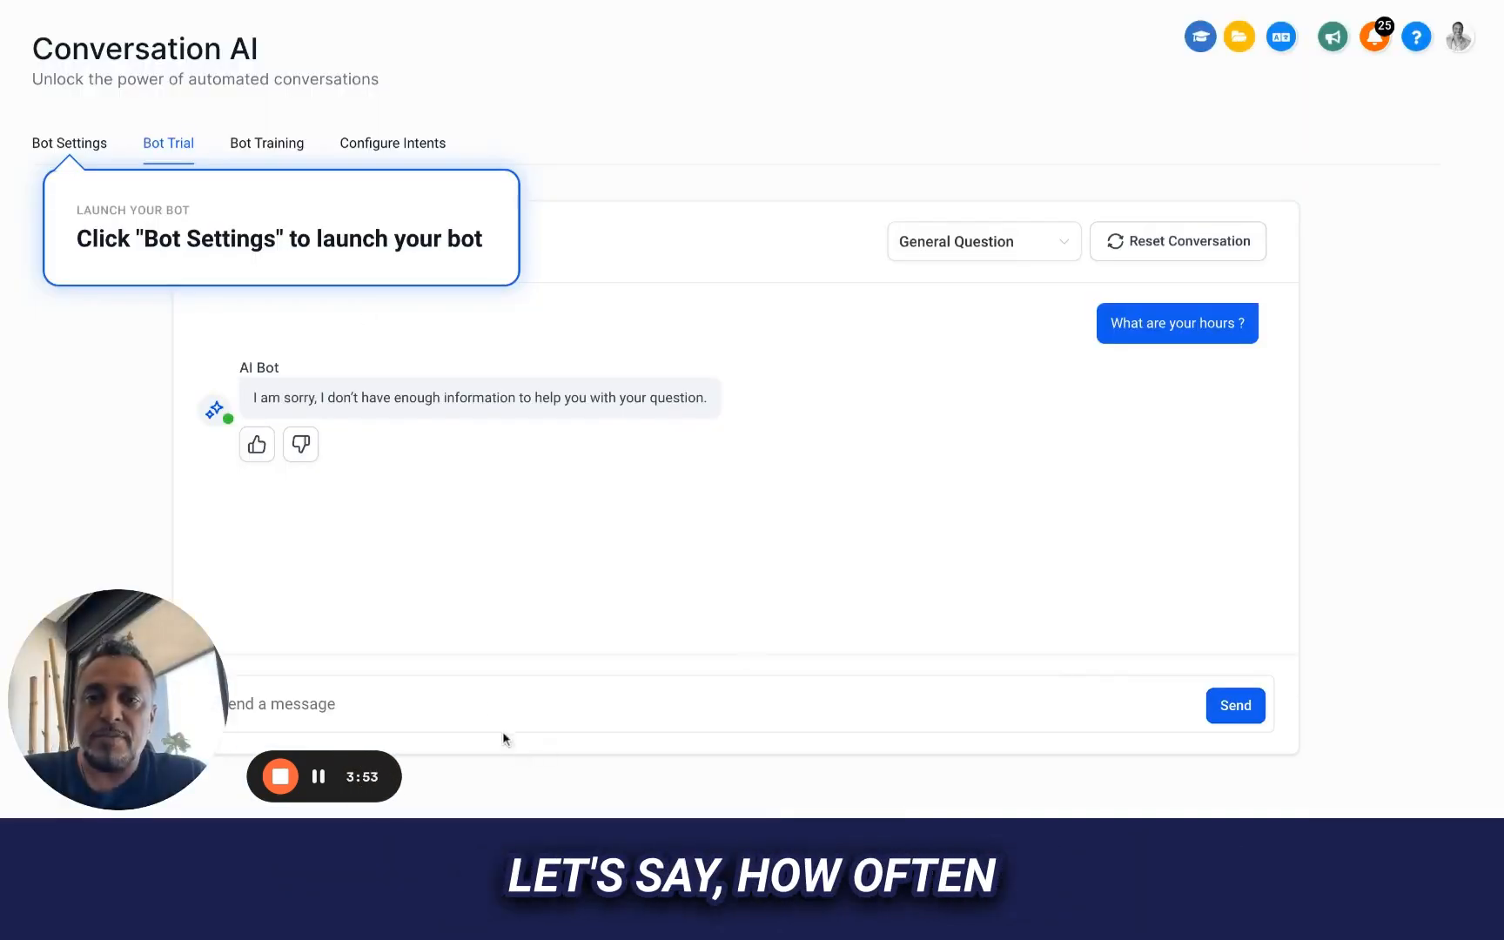
click(492, 703)
text(how oftn)
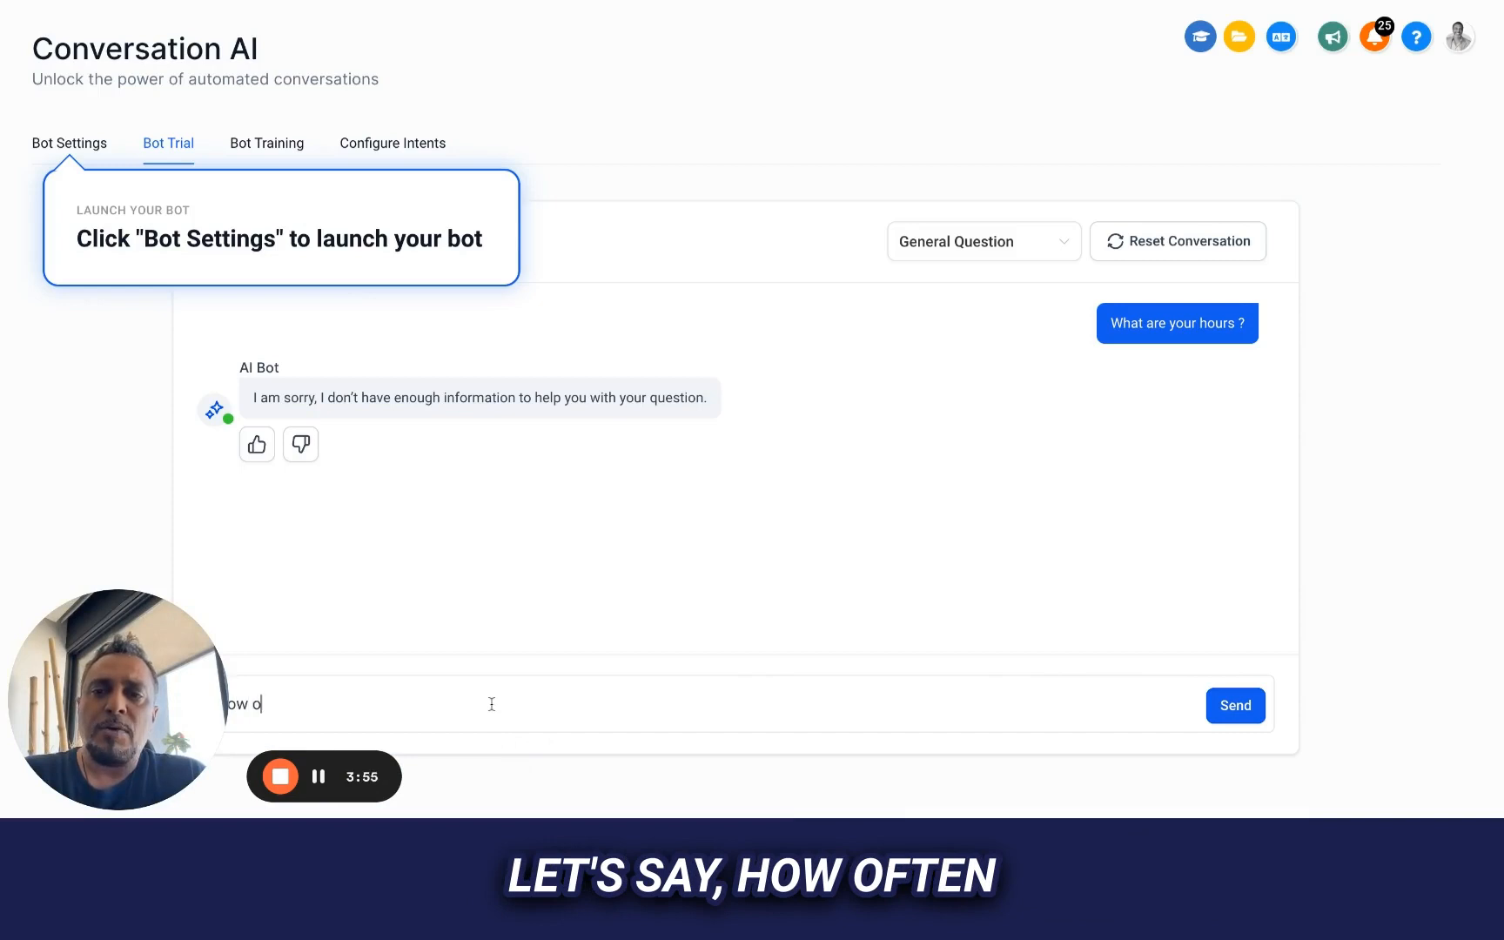
key(BackSpace)
text(en s)
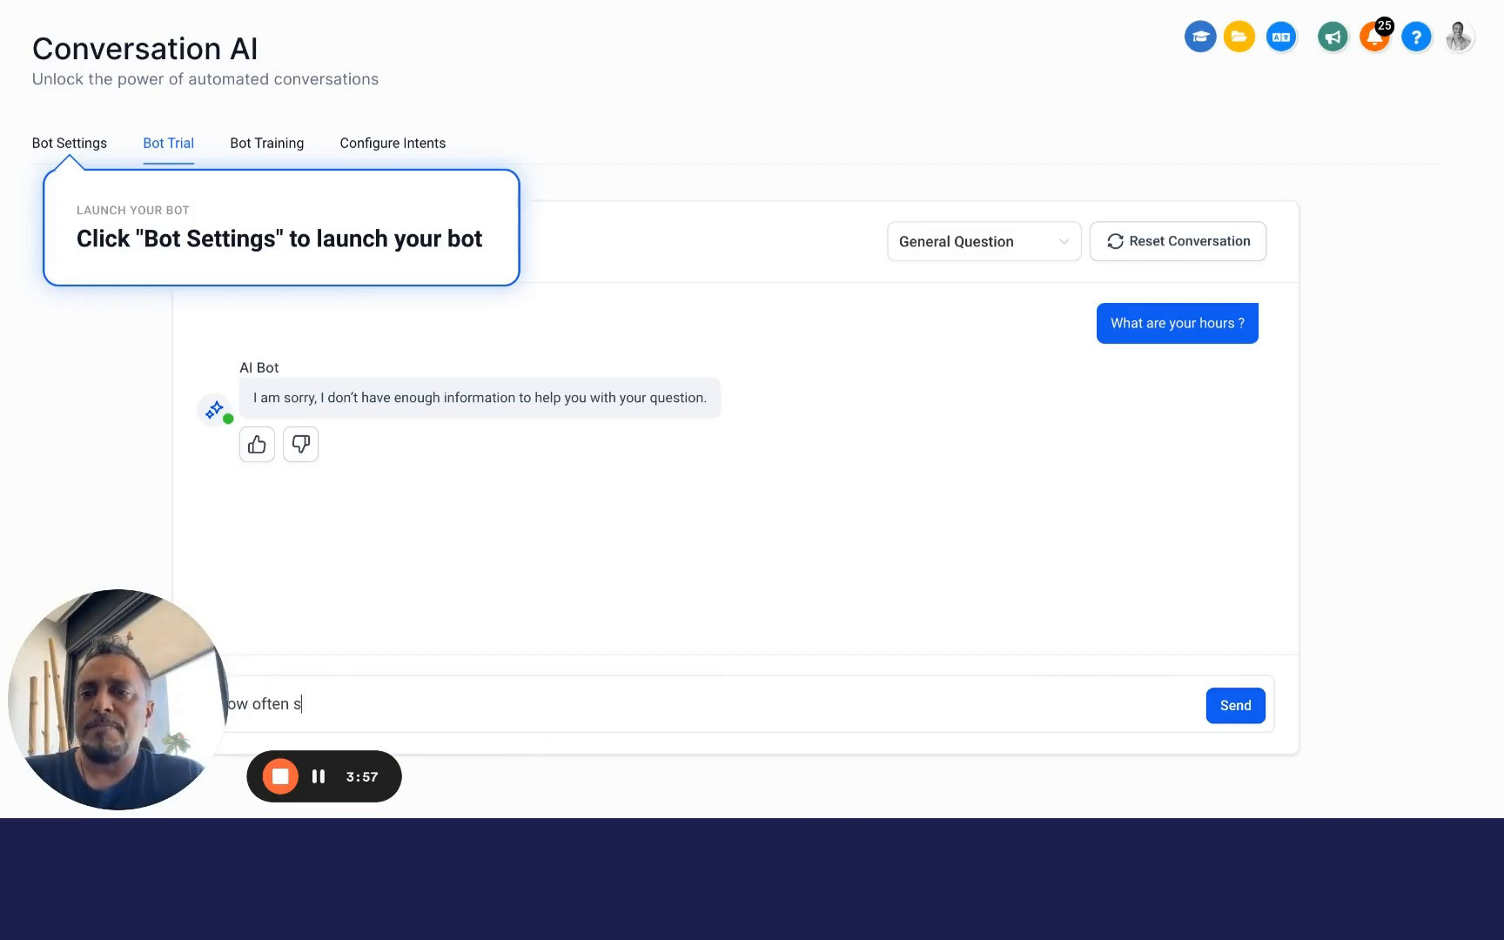
text(hould I inspe)
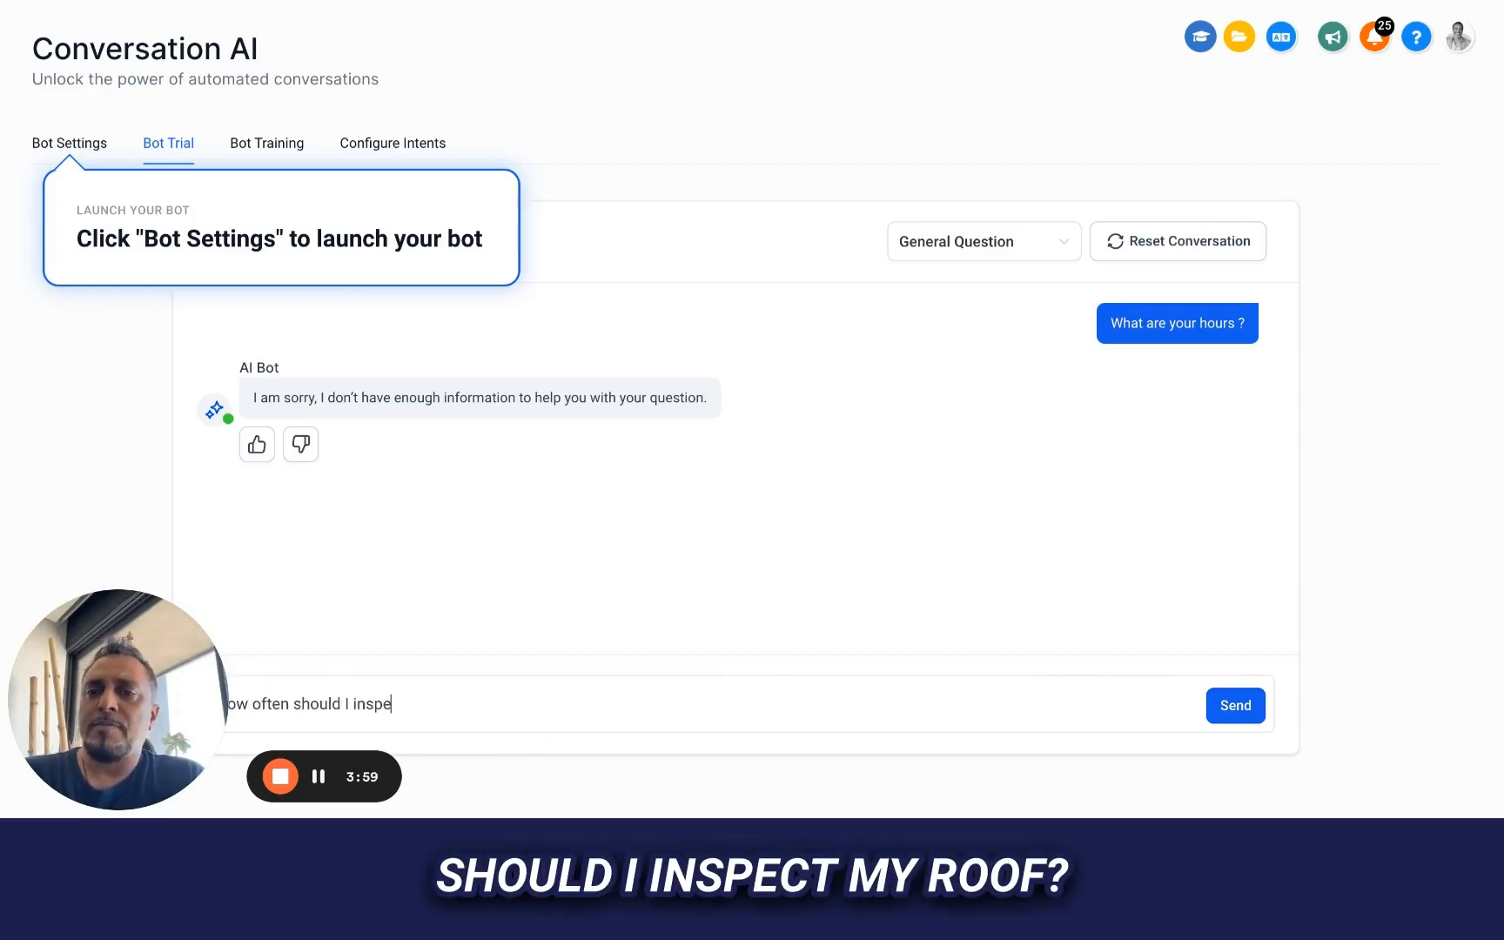
text(ct my roof?)
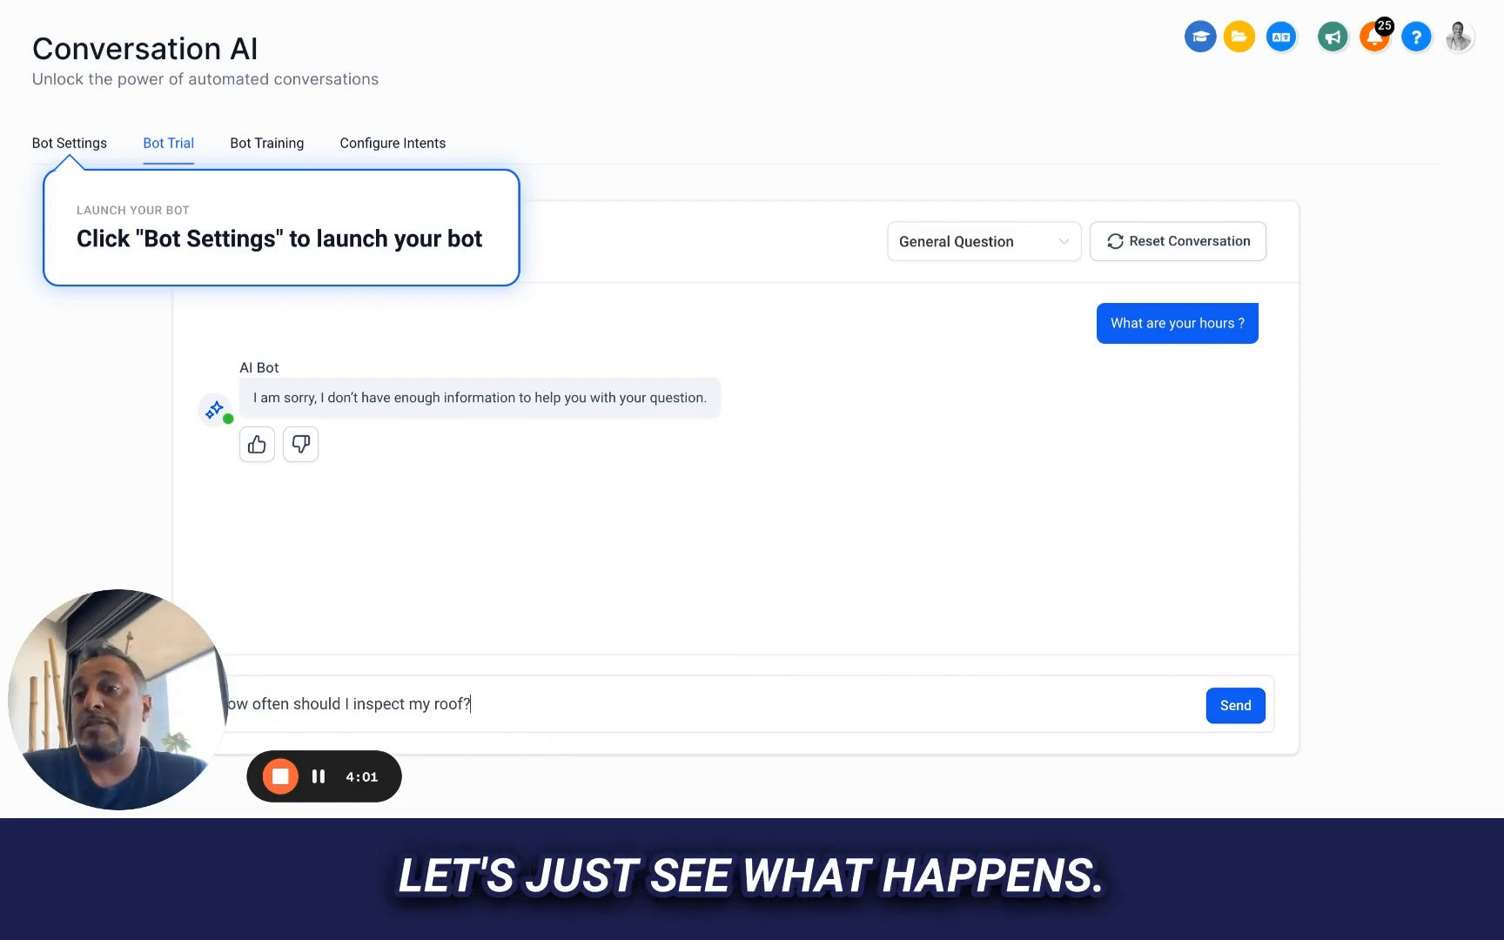
click(1239, 709)
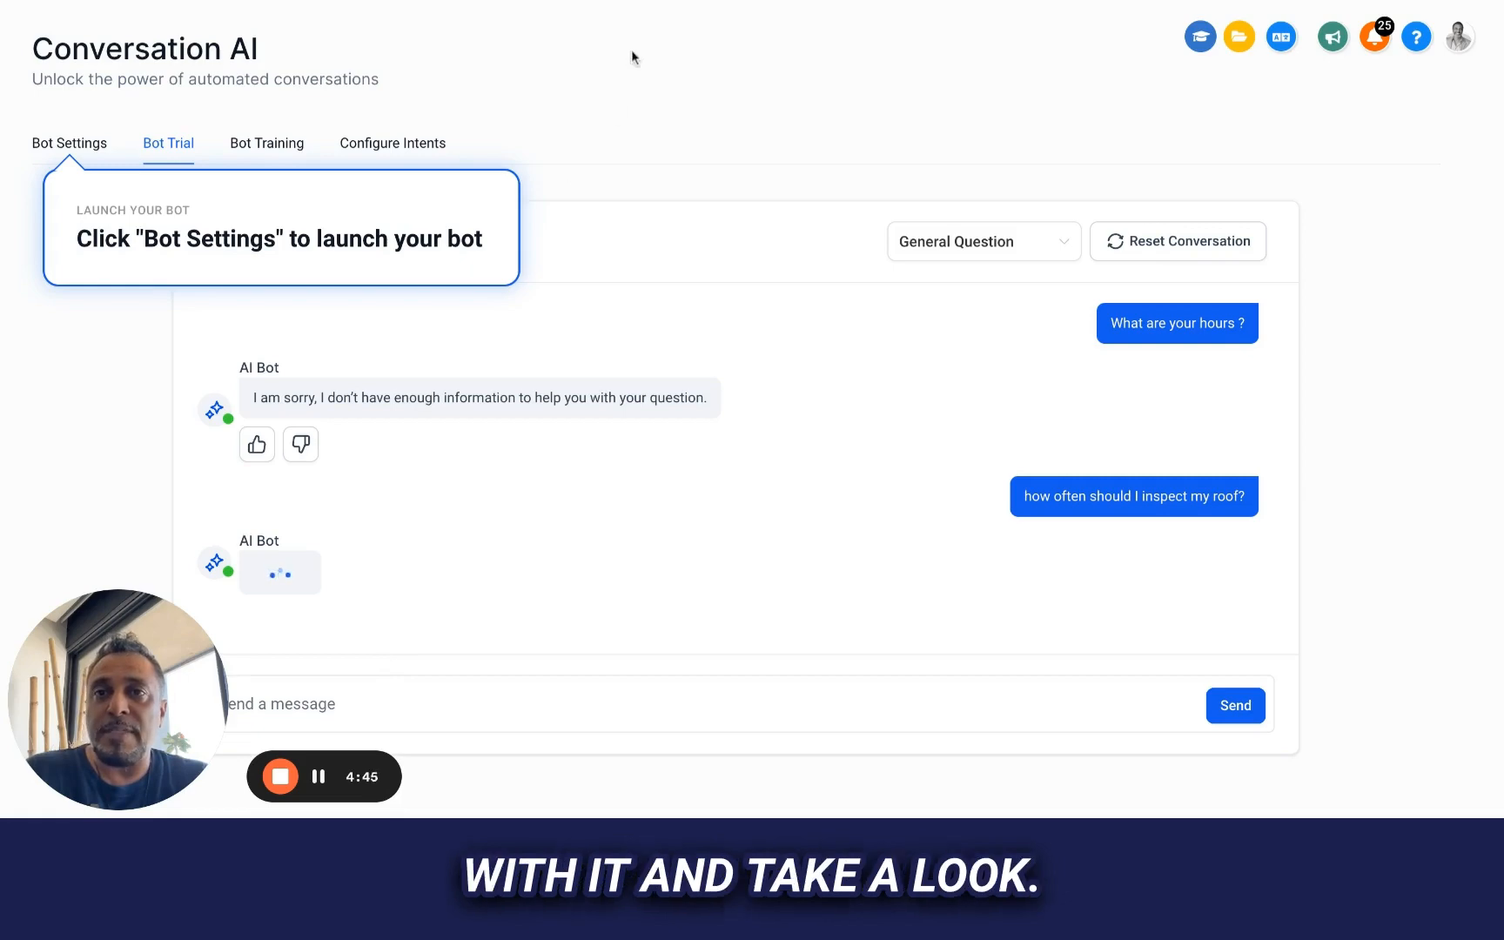
Examine the company website's maintenance advice, headline and service descriptions for further facts to ask the bot about
key(ctrl+Tab)
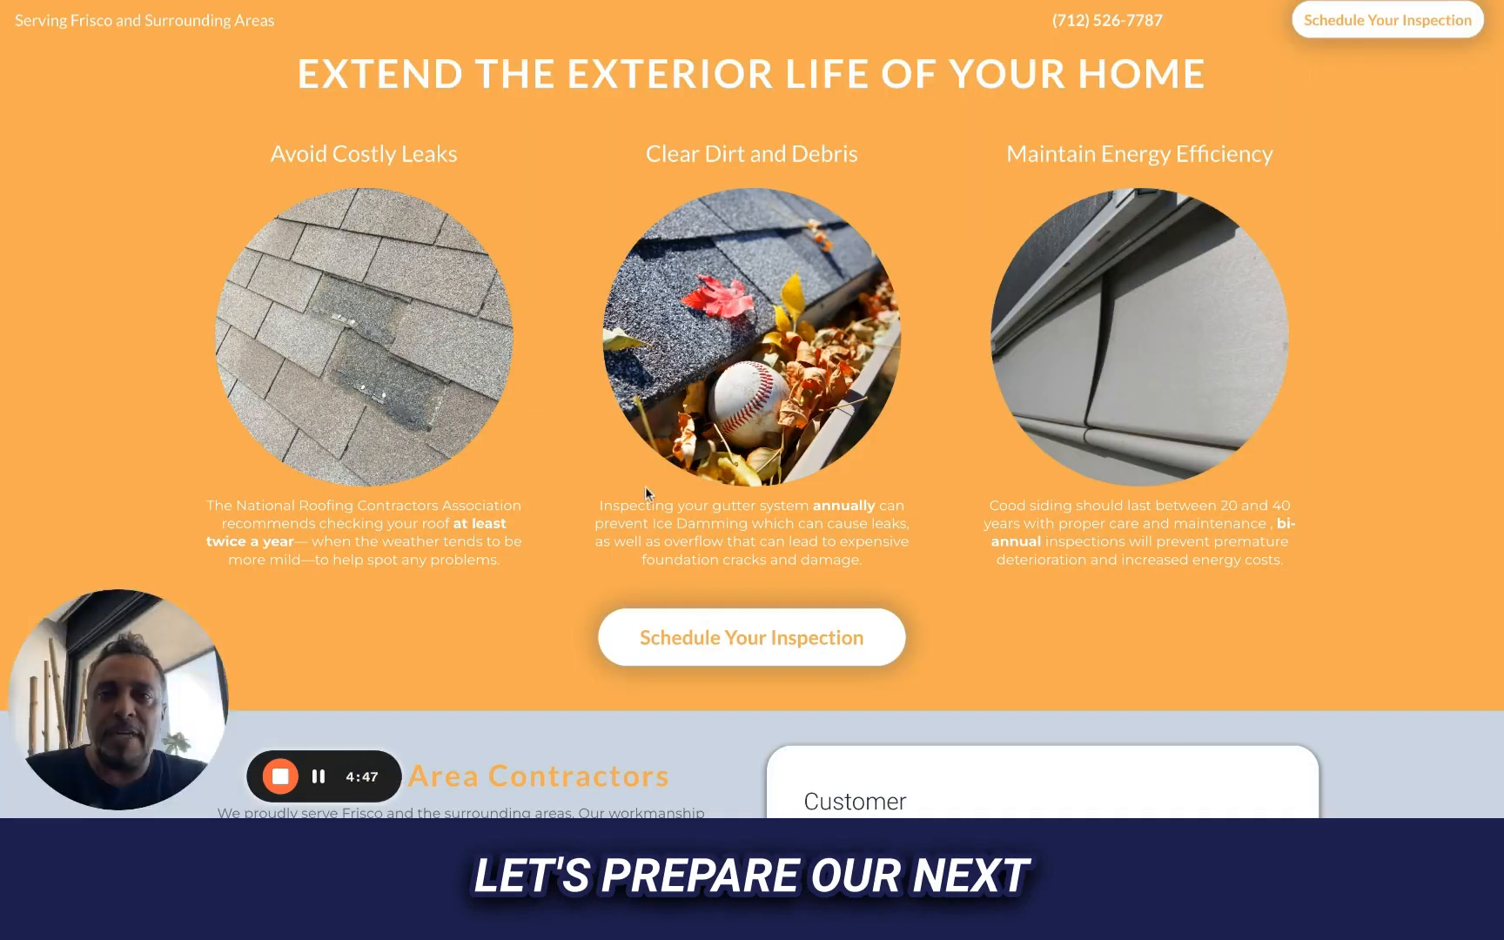
scroll(645, 493, up, 1)
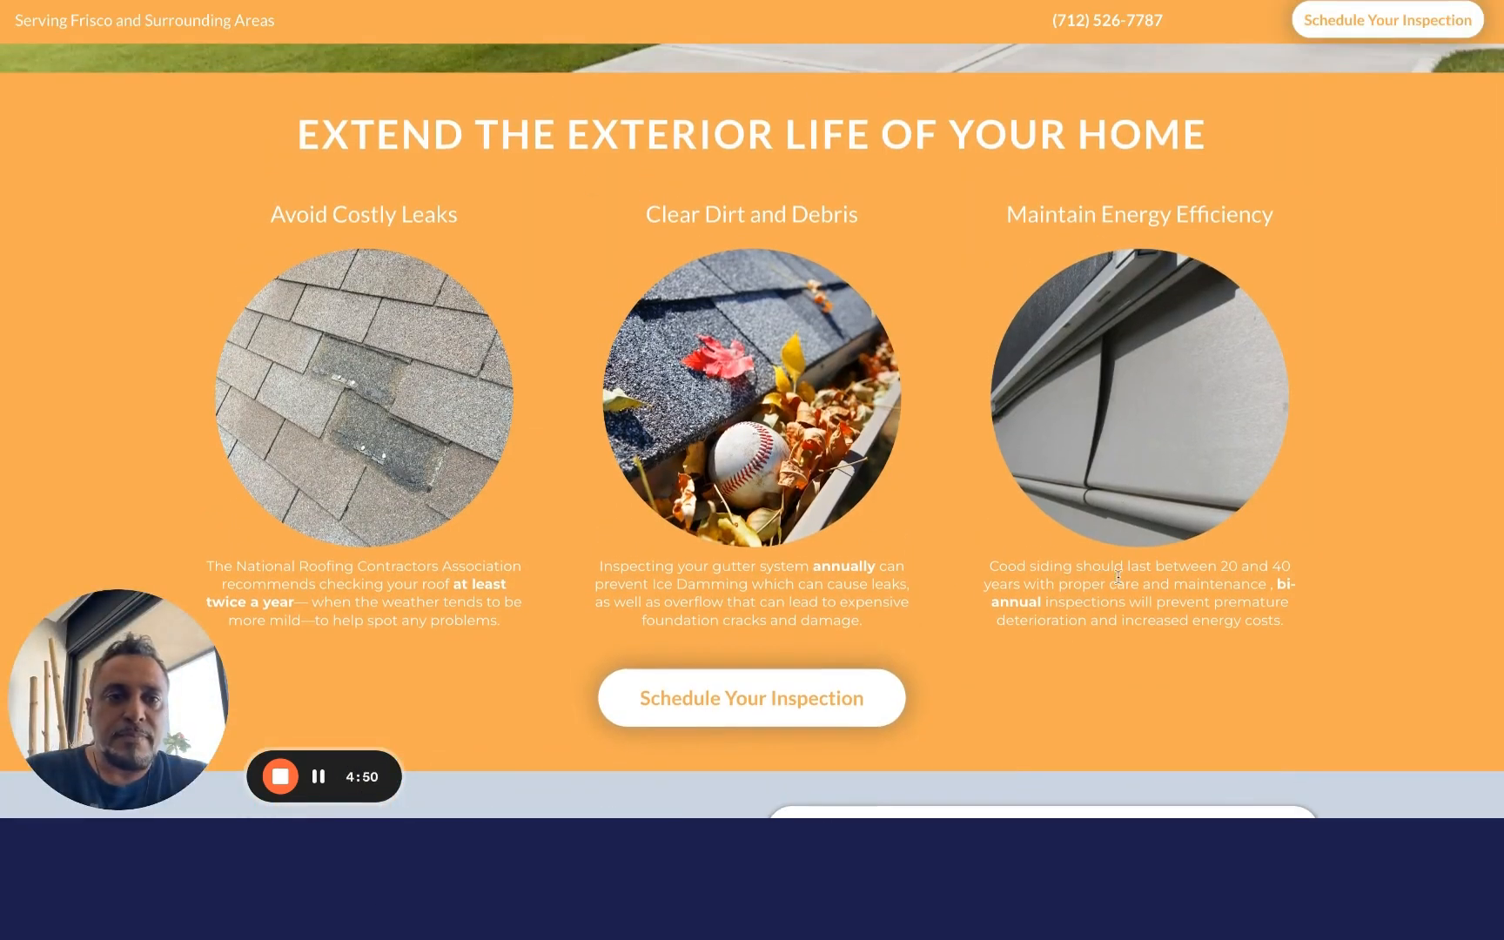
scroll(1216, 570, up, 15)
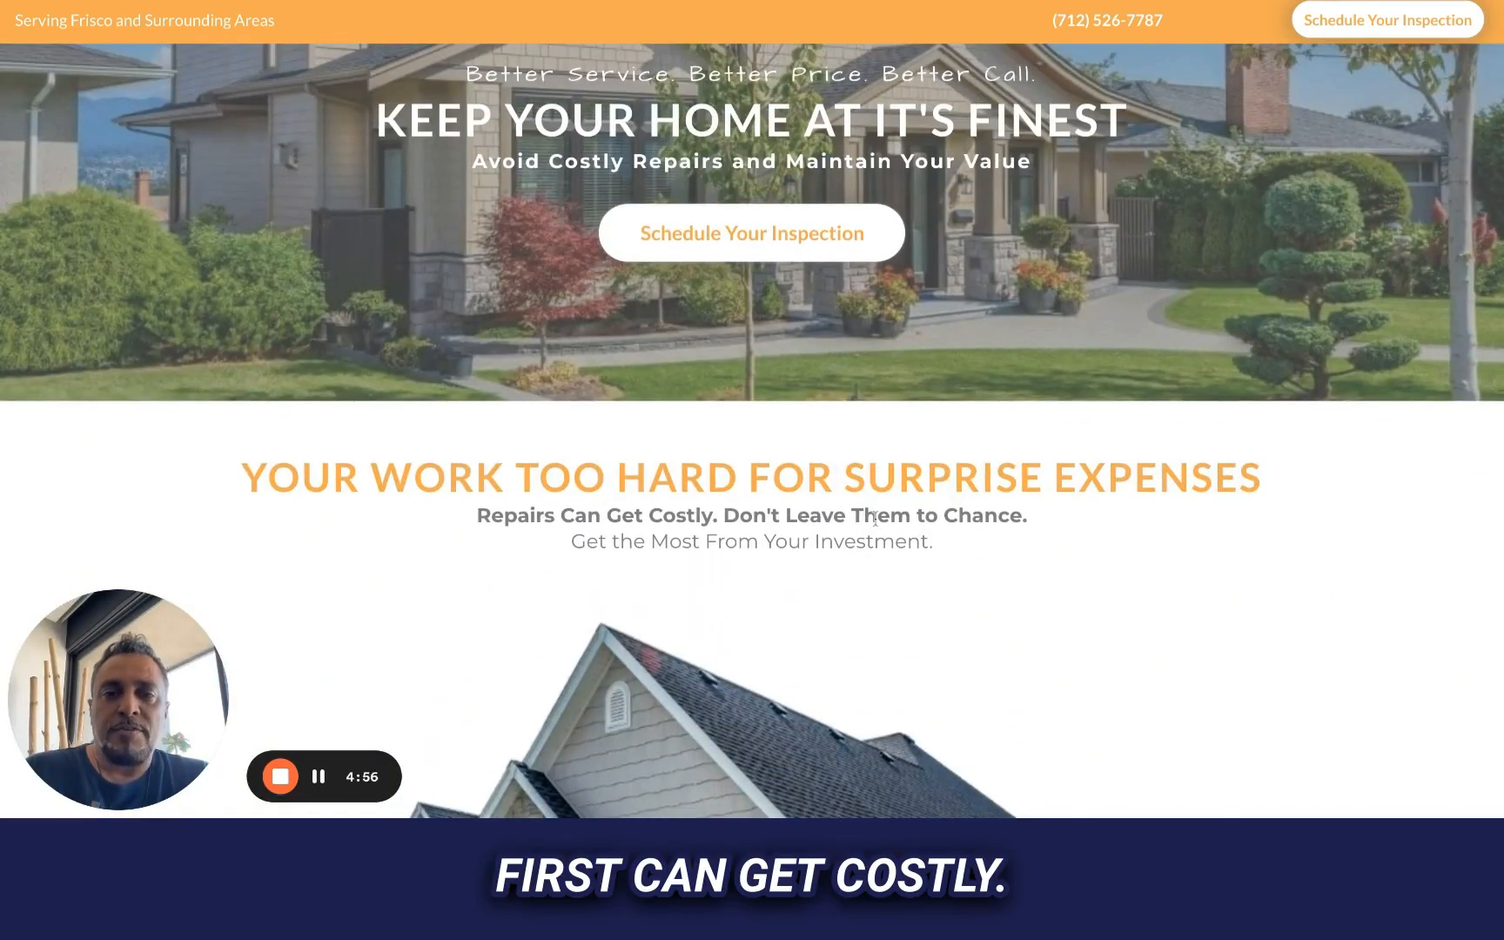
scroll(730, 518, down, 2)
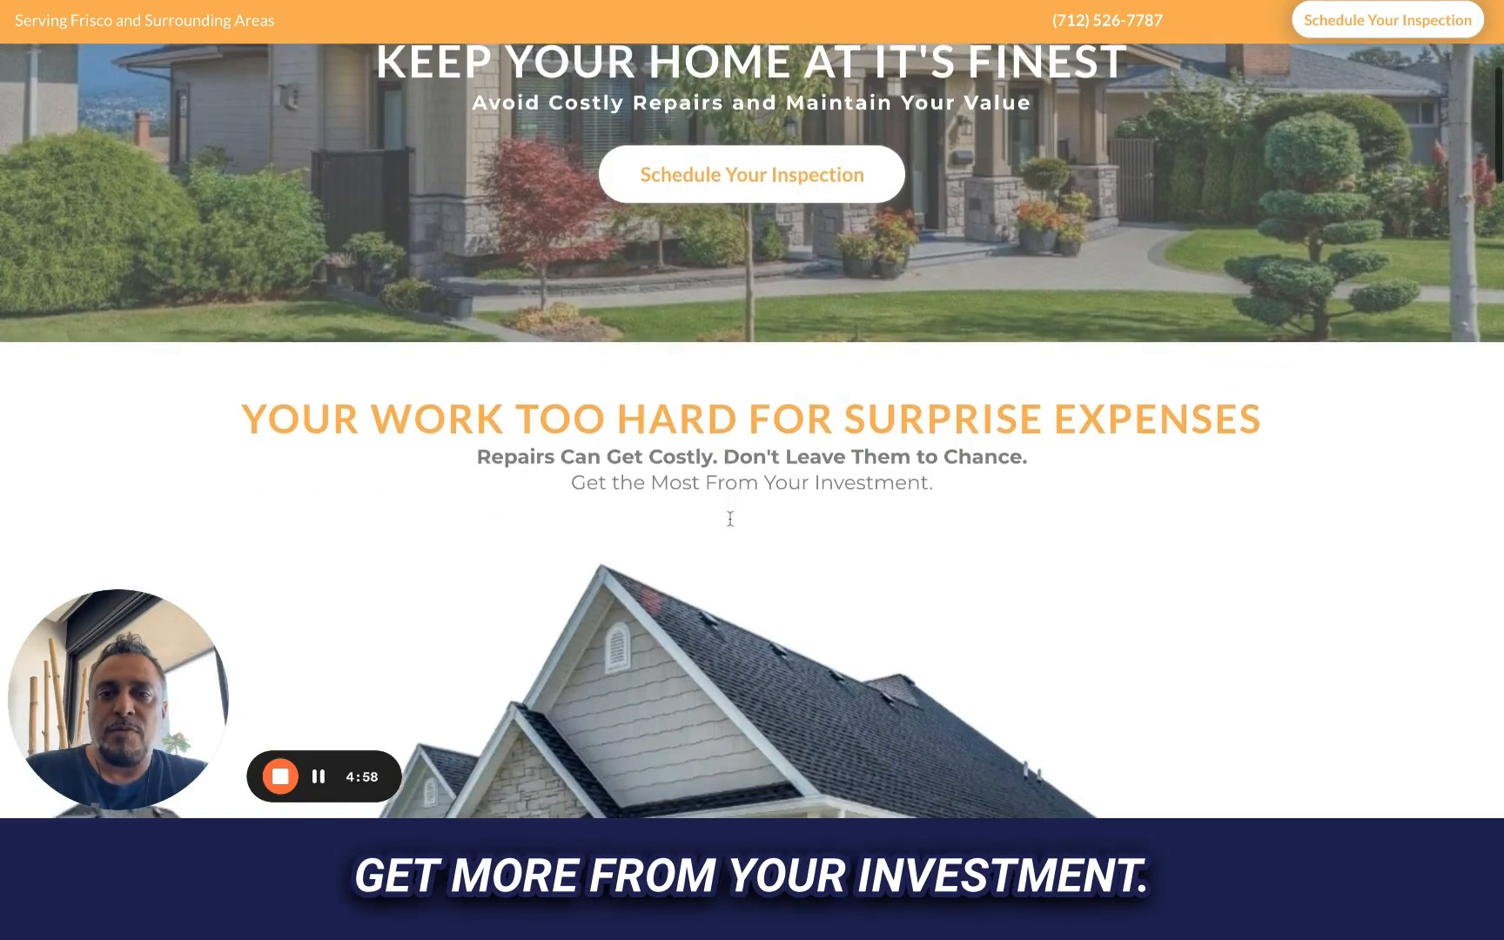
scroll(730, 519, down, 20)
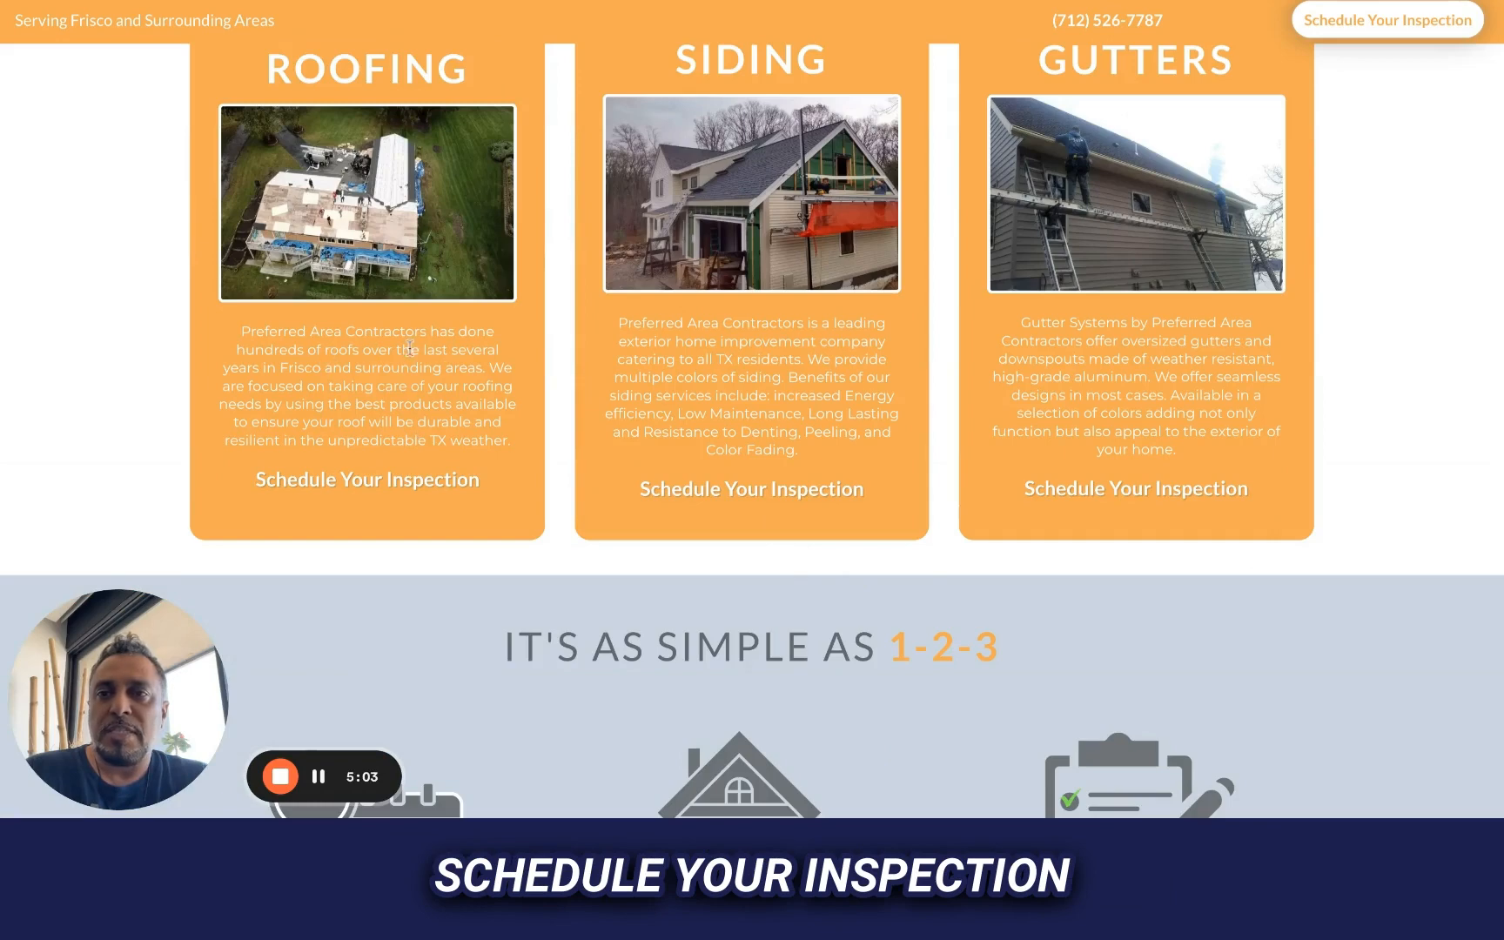
drag(289, 332, 342, 422)
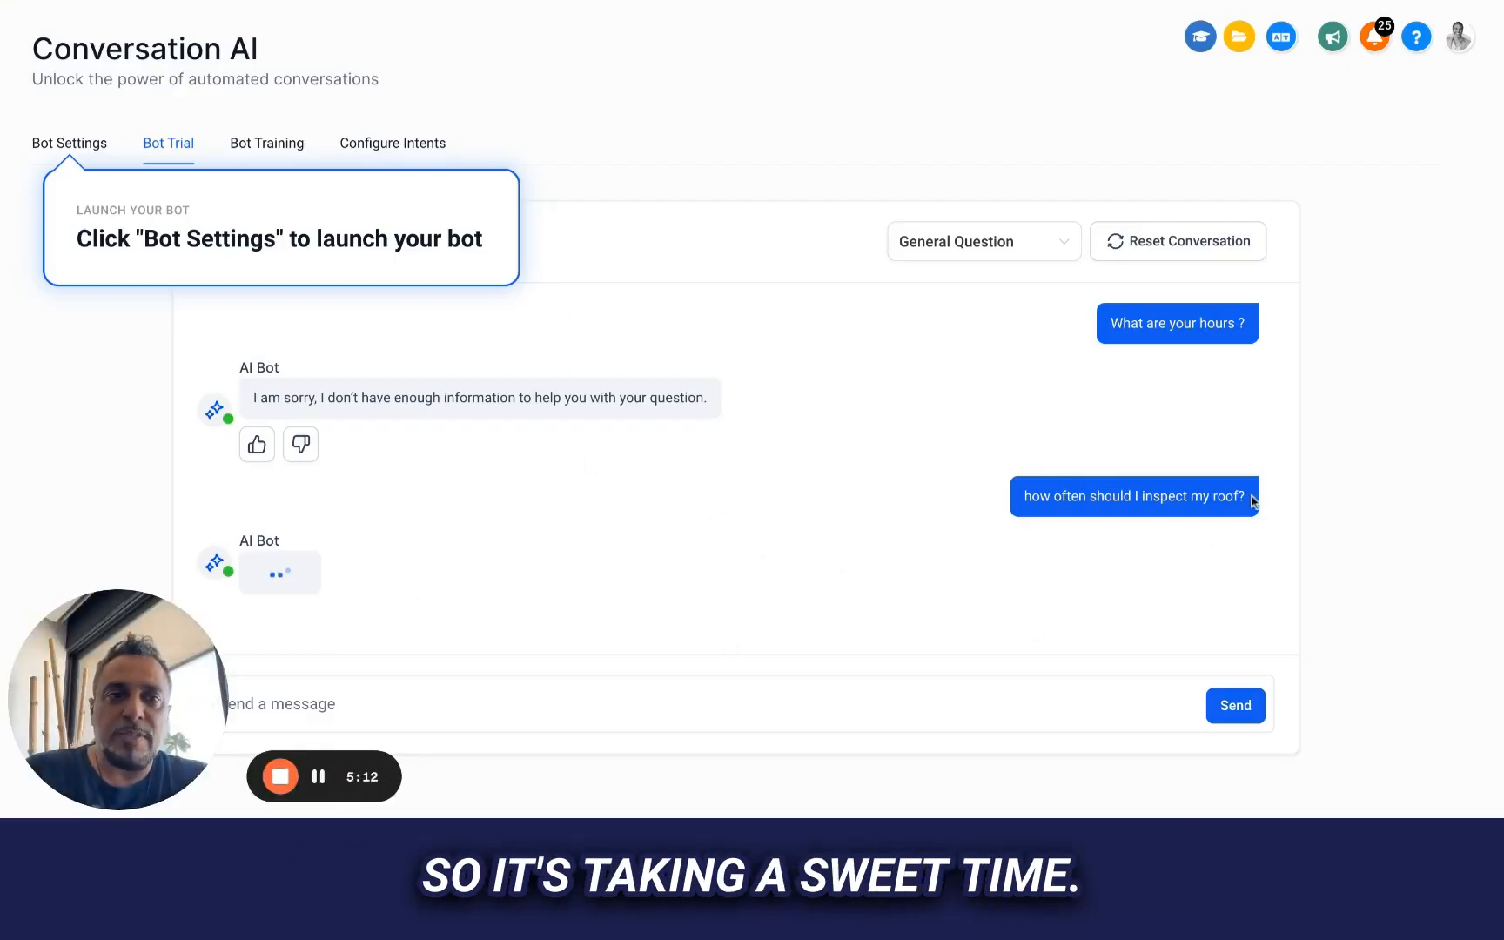
Copy the question "how often should I inspect my roof?" from the trial chat and reset the conversation
drag(1251, 500, 1023, 498)
key(ctrl+c)
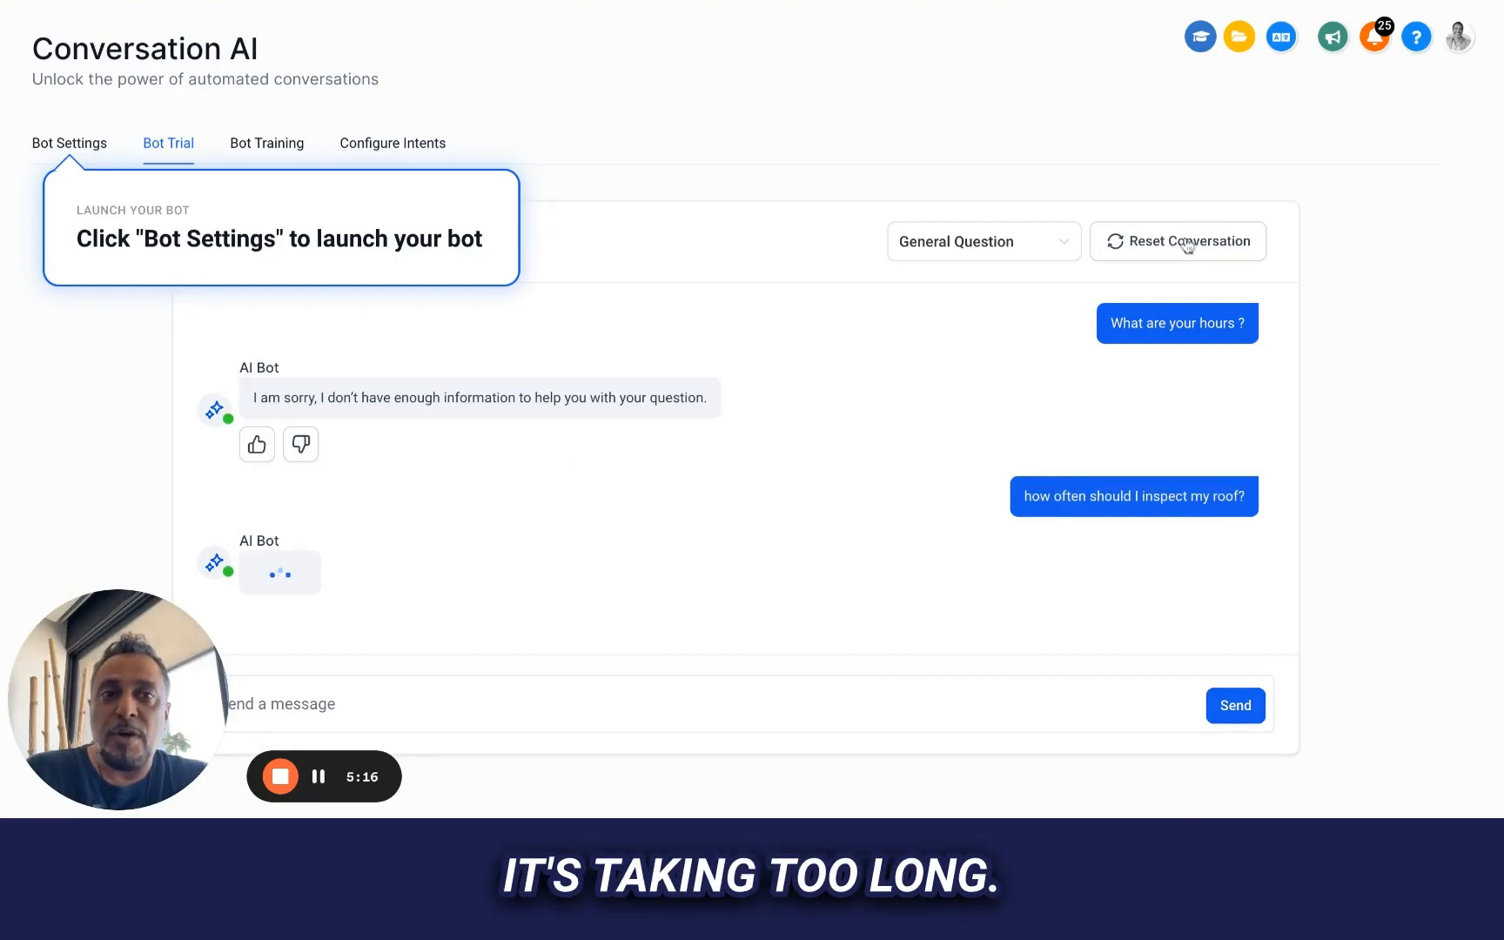
click(1185, 243)
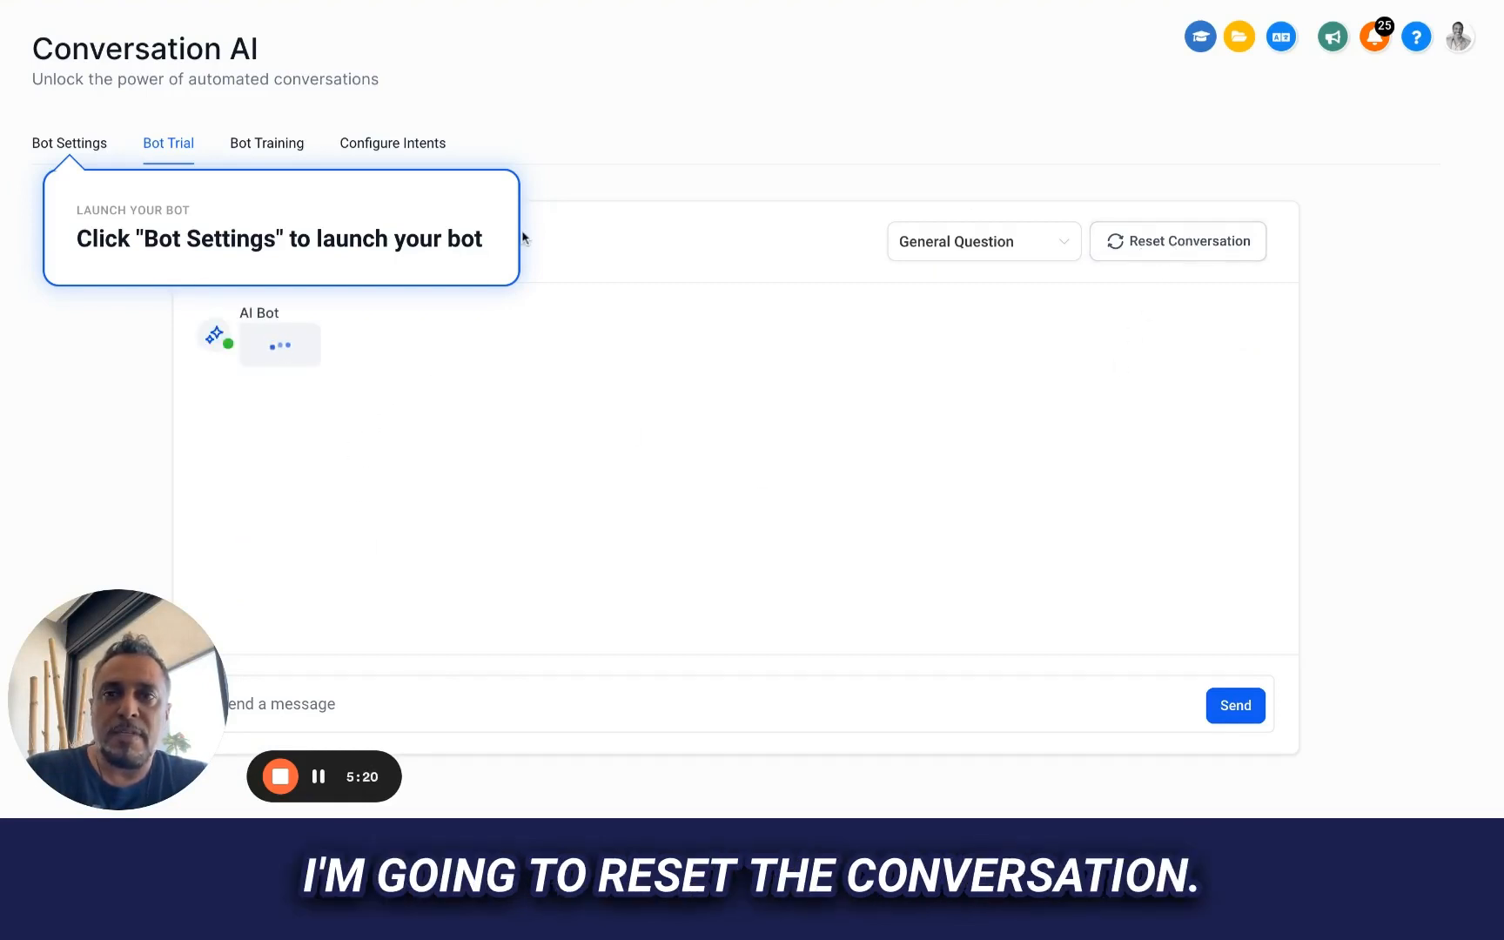
click(149, 2)
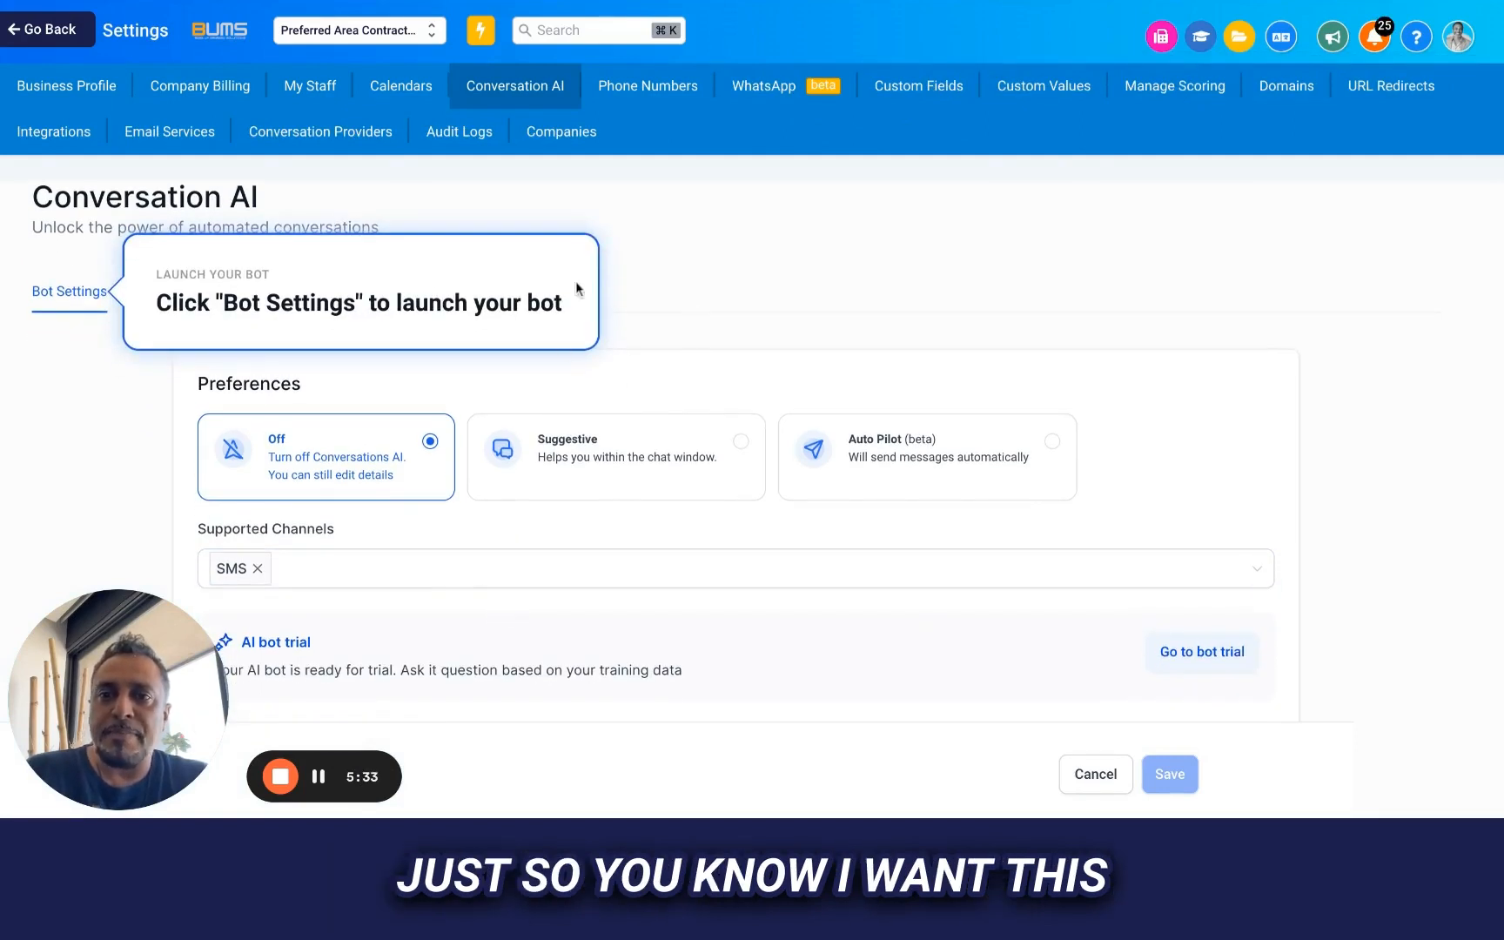
Complete the setup guide's final step in the bot settings and dismiss the guide
click(48, 291)
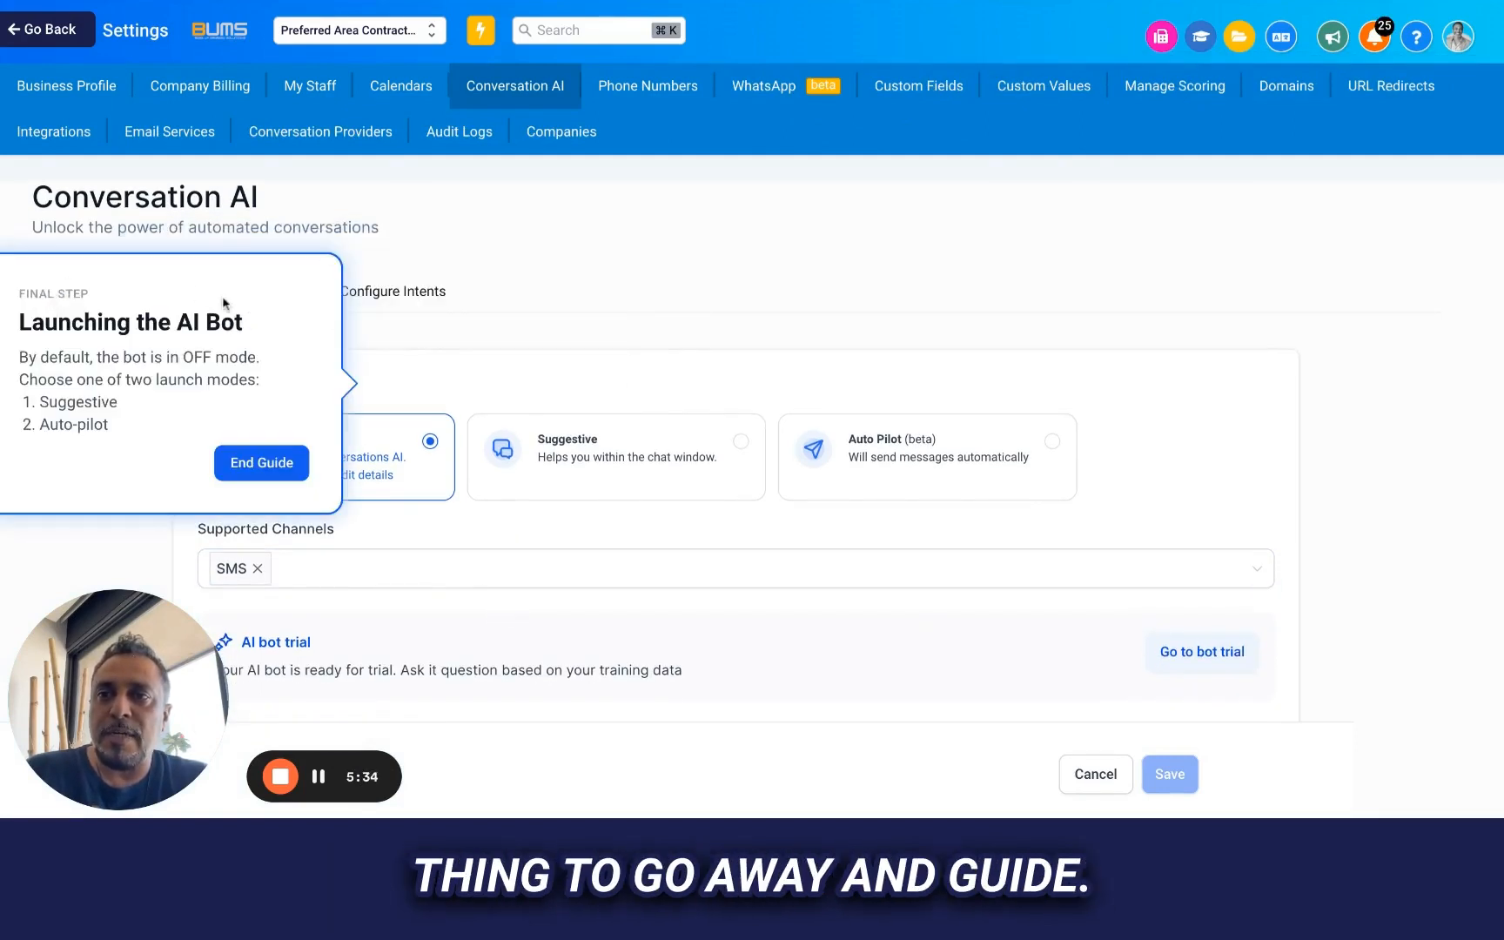
click(255, 457)
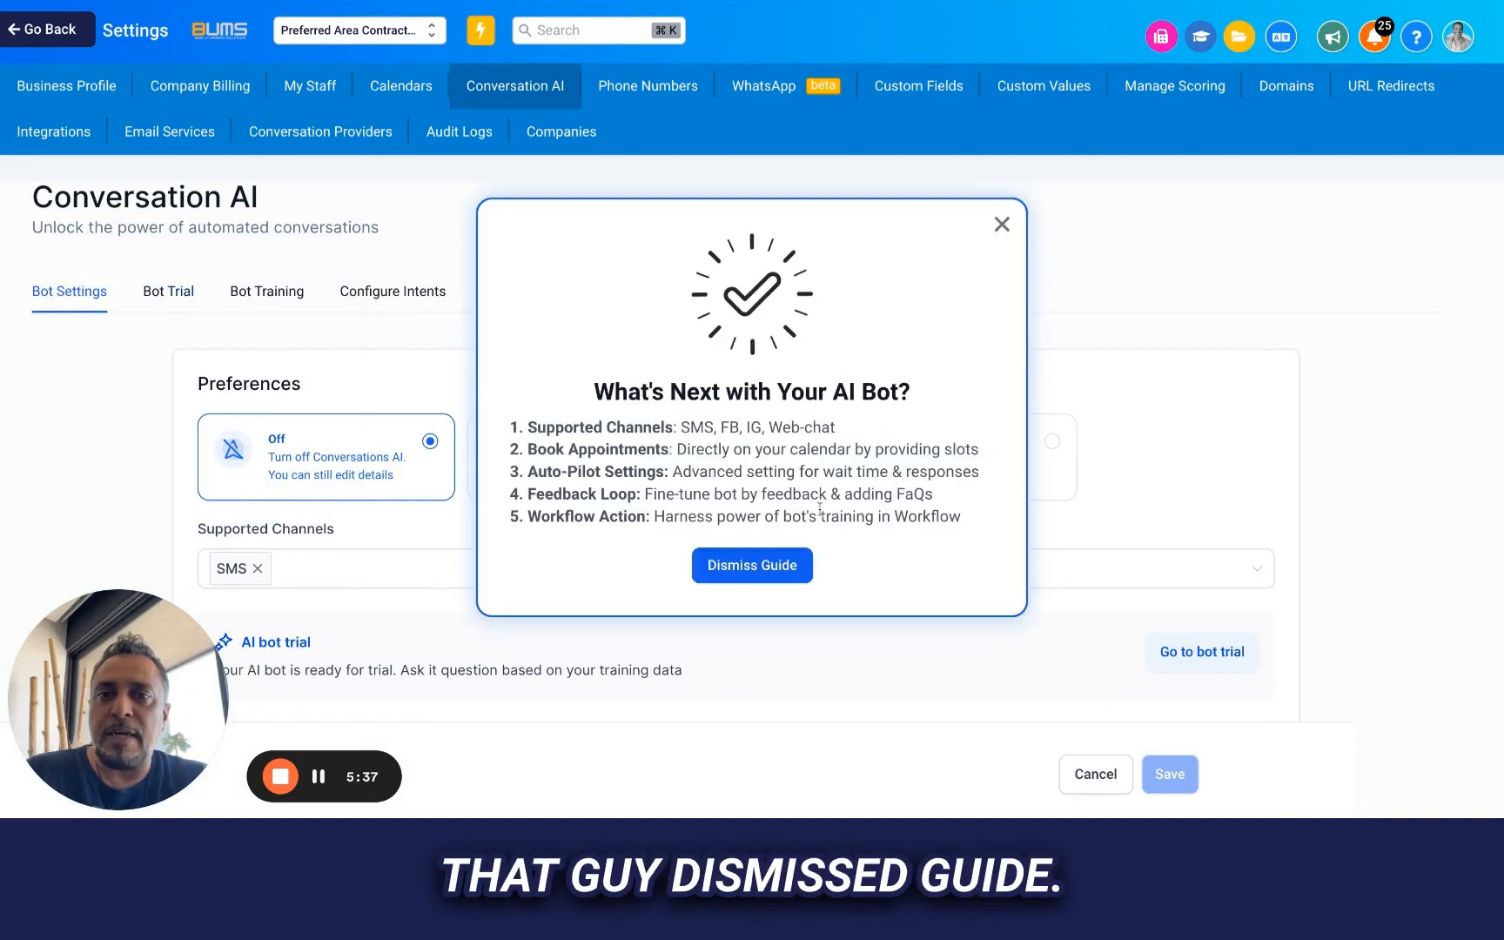
click(733, 574)
Reopen the bot trial and ask the chatbot "how often should I inspect my roof?" again using the copied text
click(168, 291)
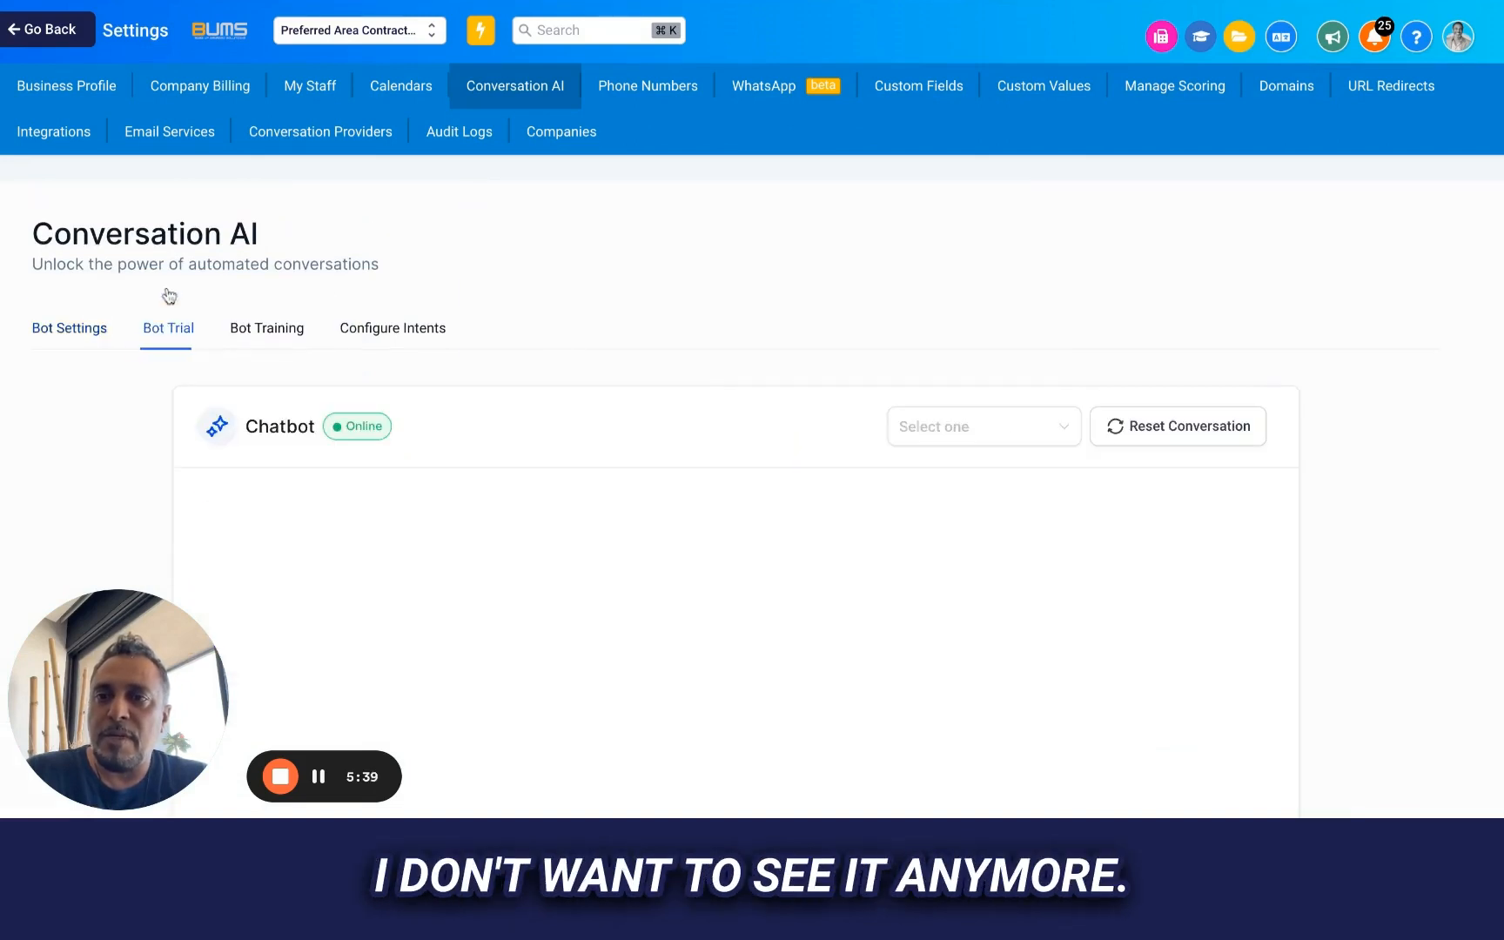
scroll(634, 496, down, 2)
click(514, 703)
text(How often should I inspect my roof?)
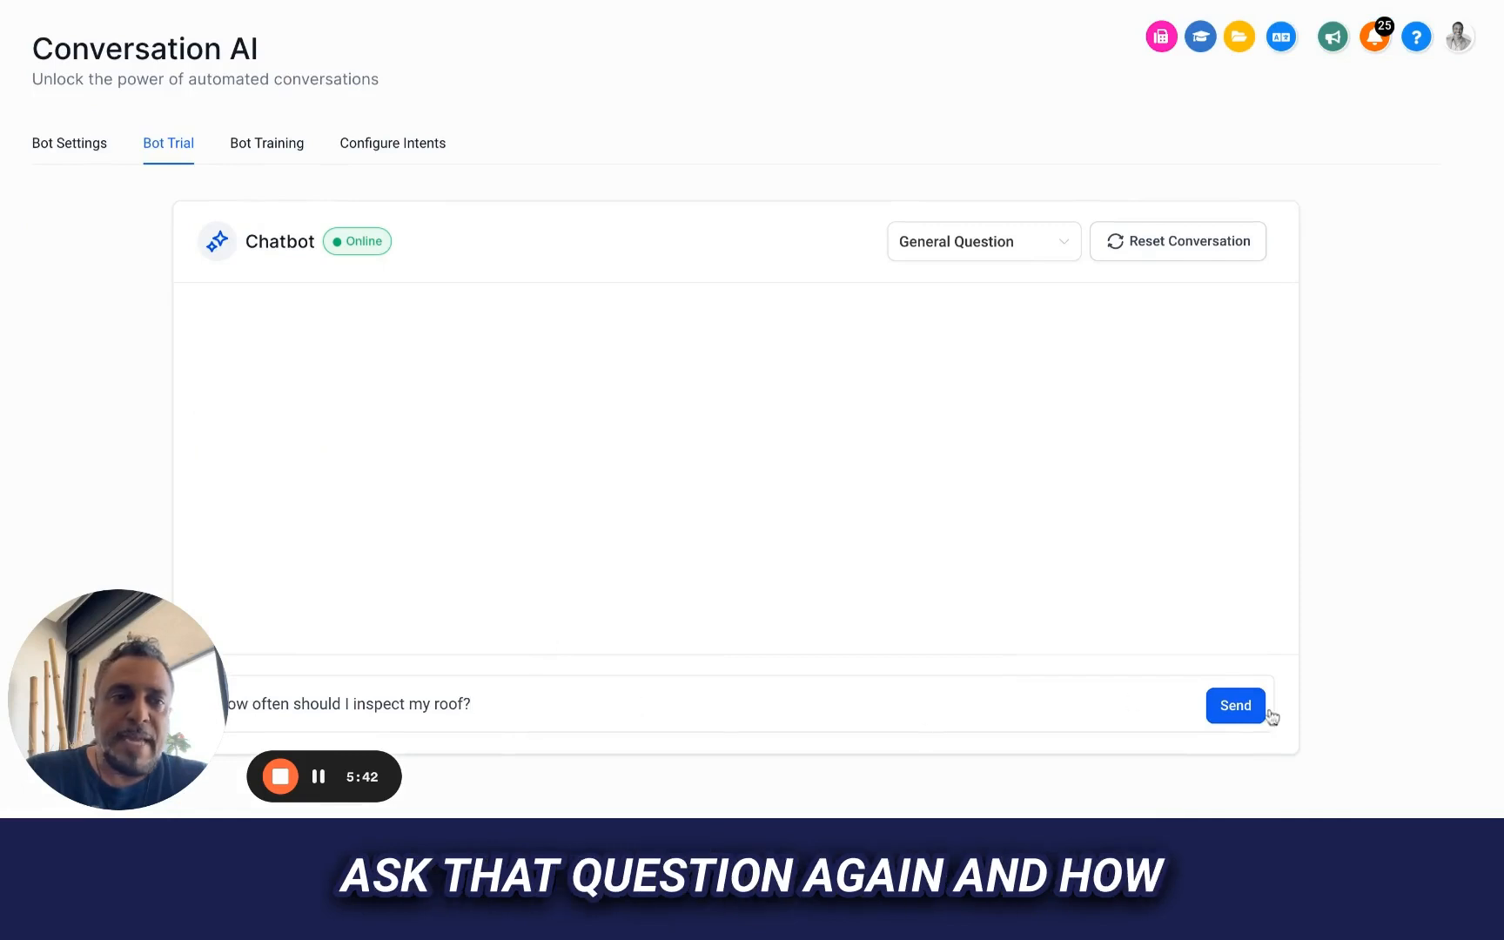
click(1237, 706)
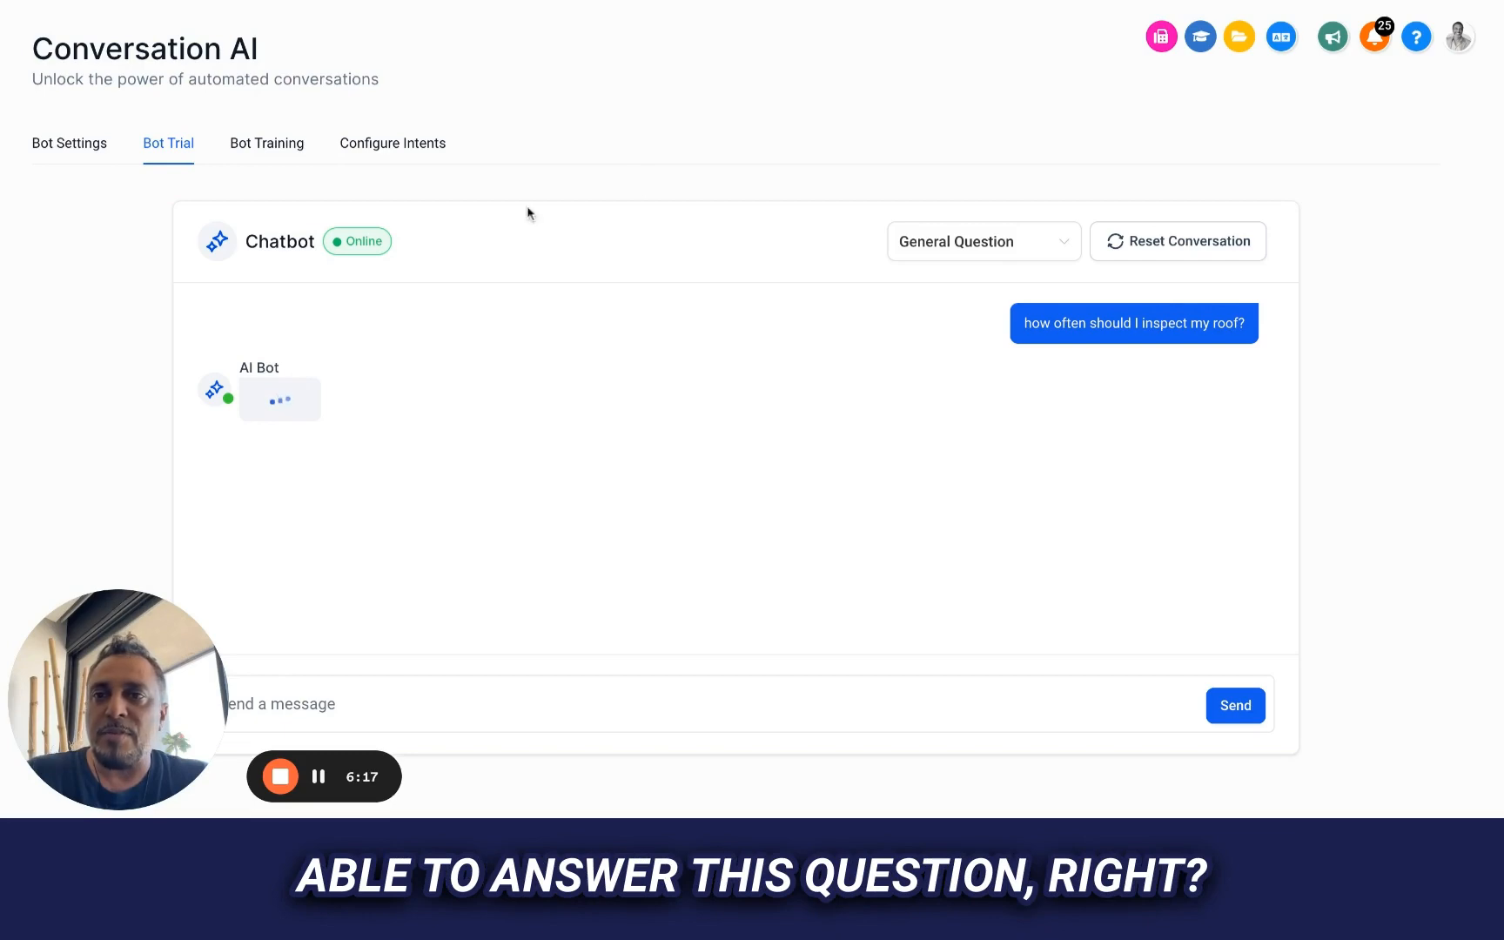
Add a question-and-answer entry in the bot training with the question "how often should I inspect my roof?"
click(290, 159)
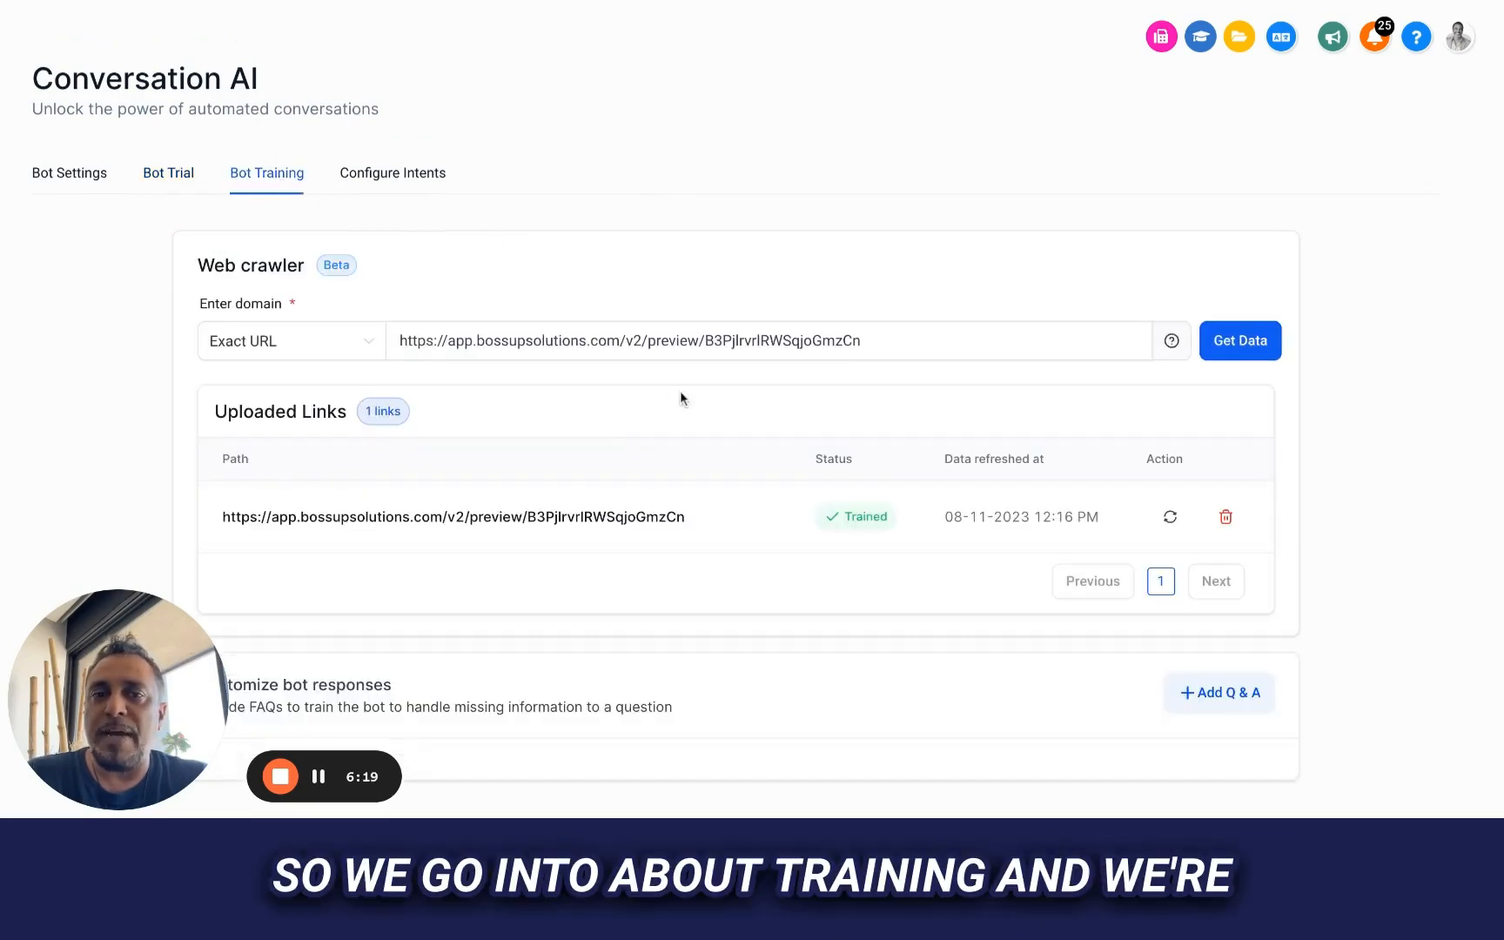
scroll(681, 398, down, 2)
click(1212, 520)
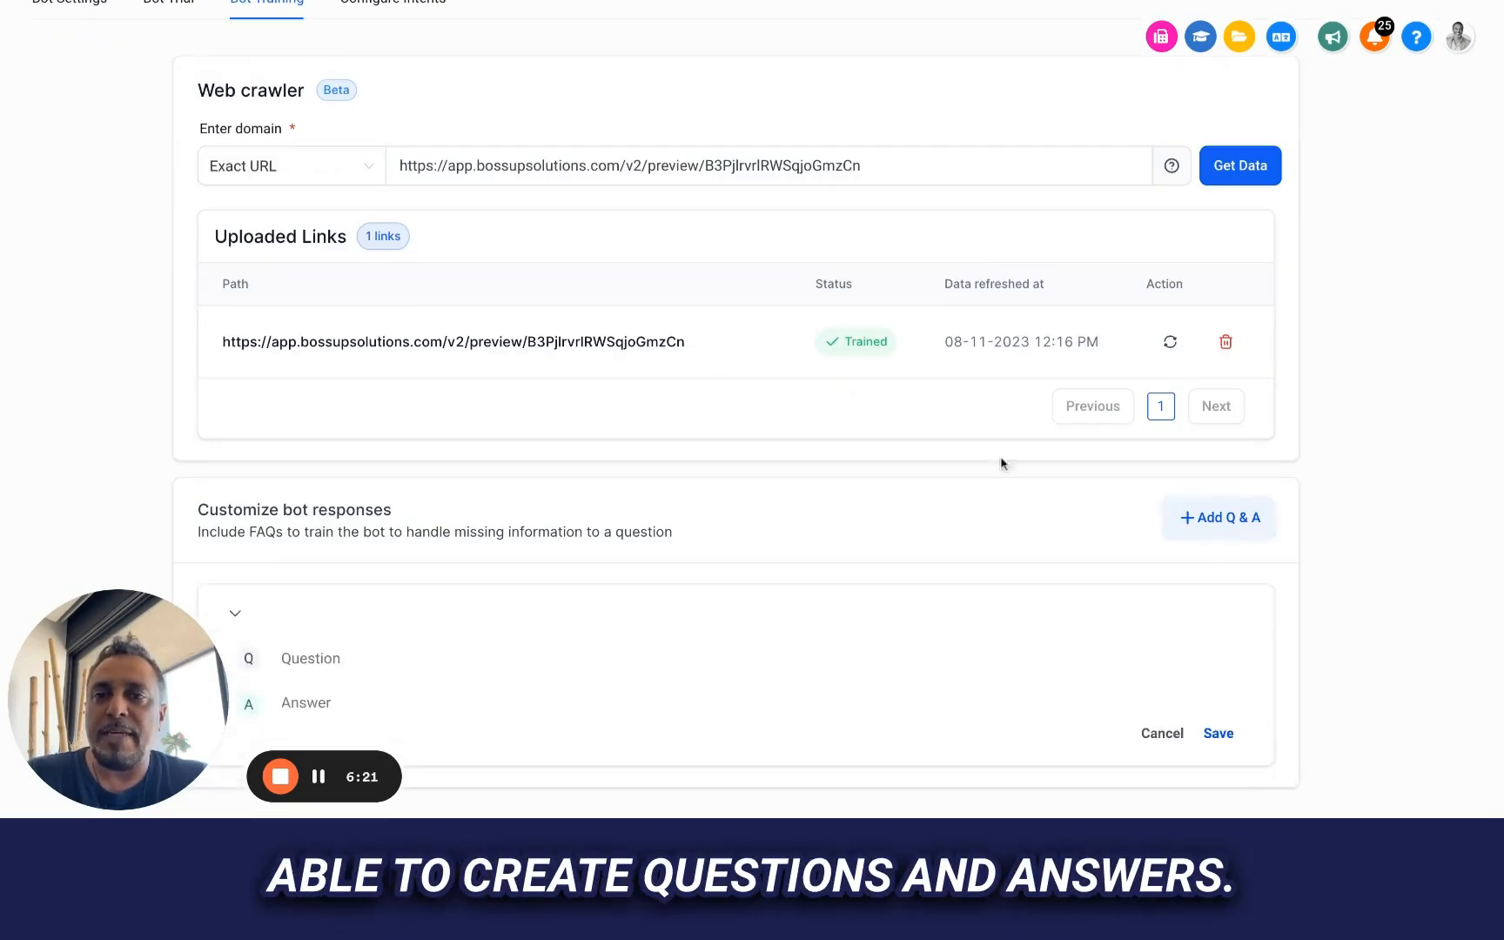
scroll(450, 490, down, 2)
click(335, 480)
key(ctrl+v)
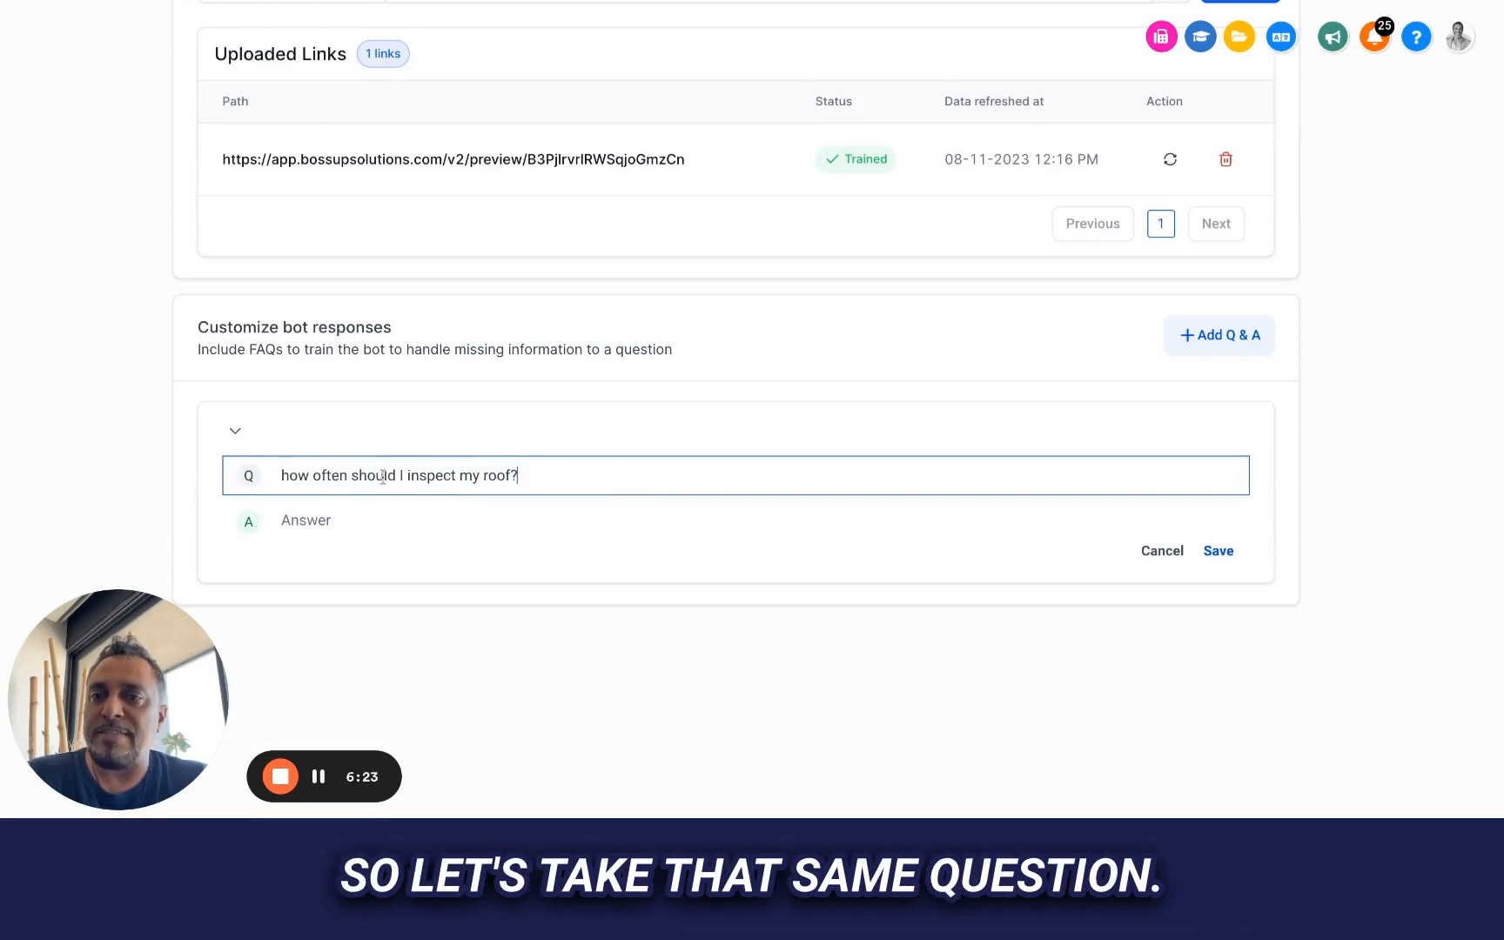
Fill in the entry's answer with the National Roofing Contractors Association recommendation copied from the website's "Avoid Costly Leaks" section
click(493, 514)
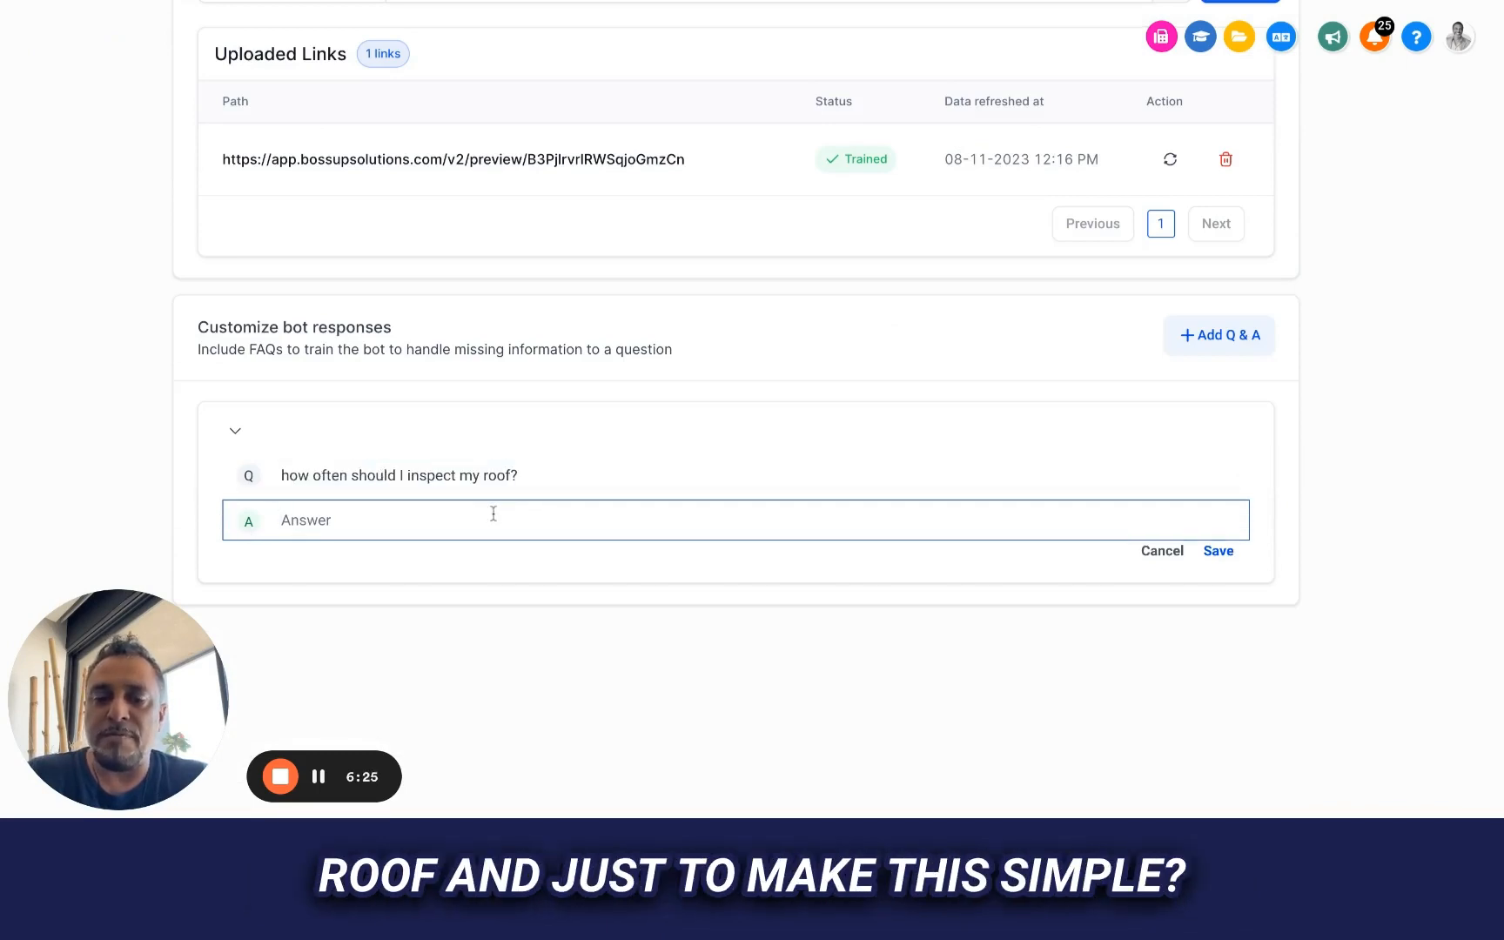
text(W)
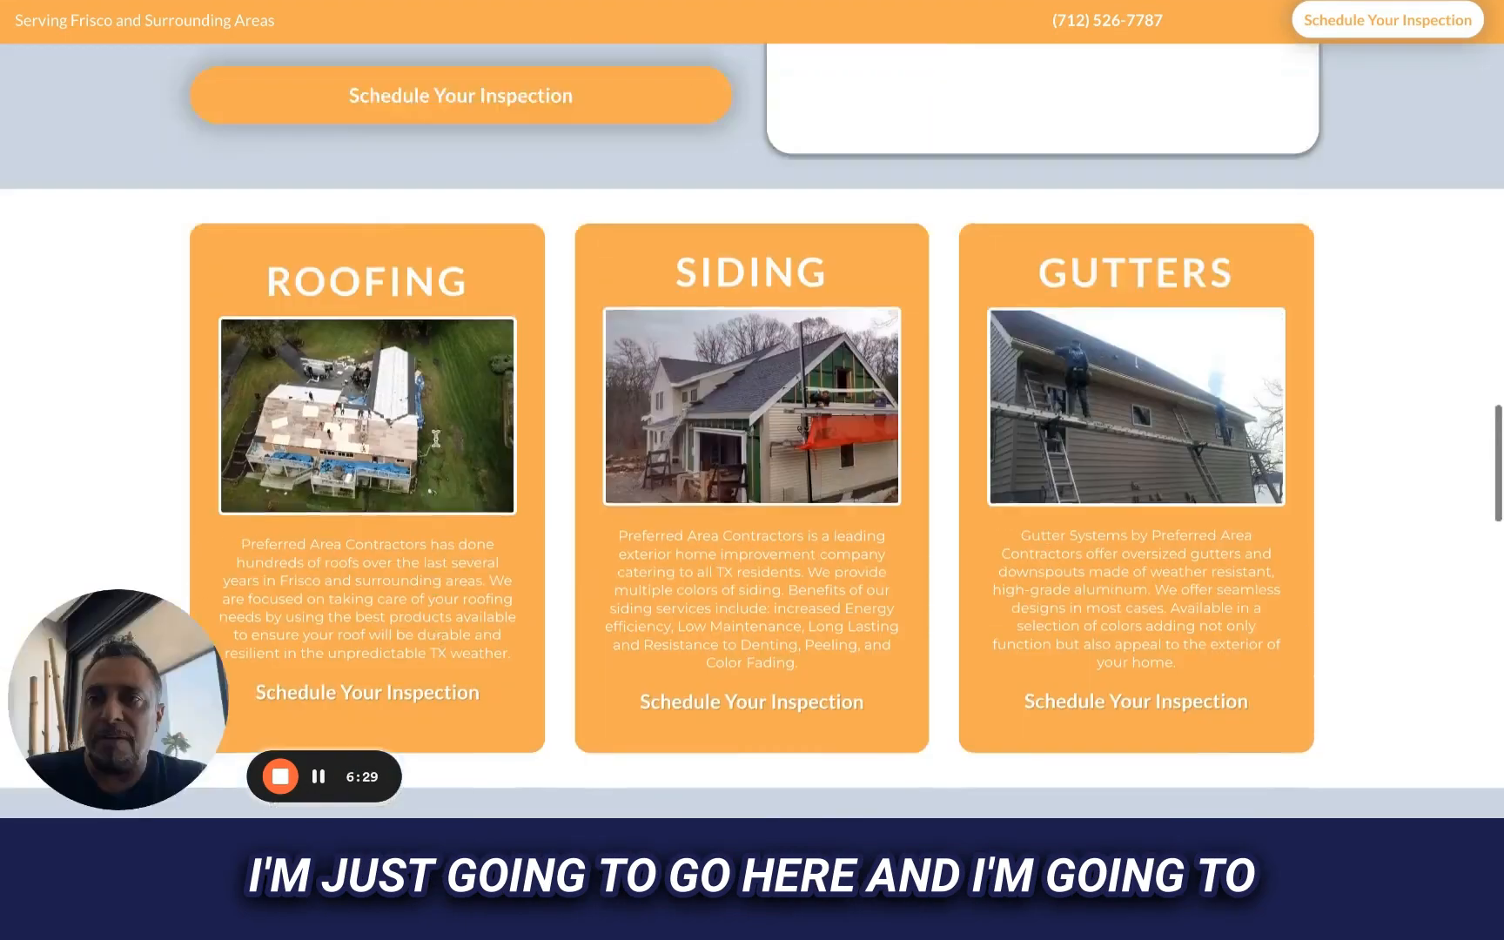
scroll(752, 418, down, 6)
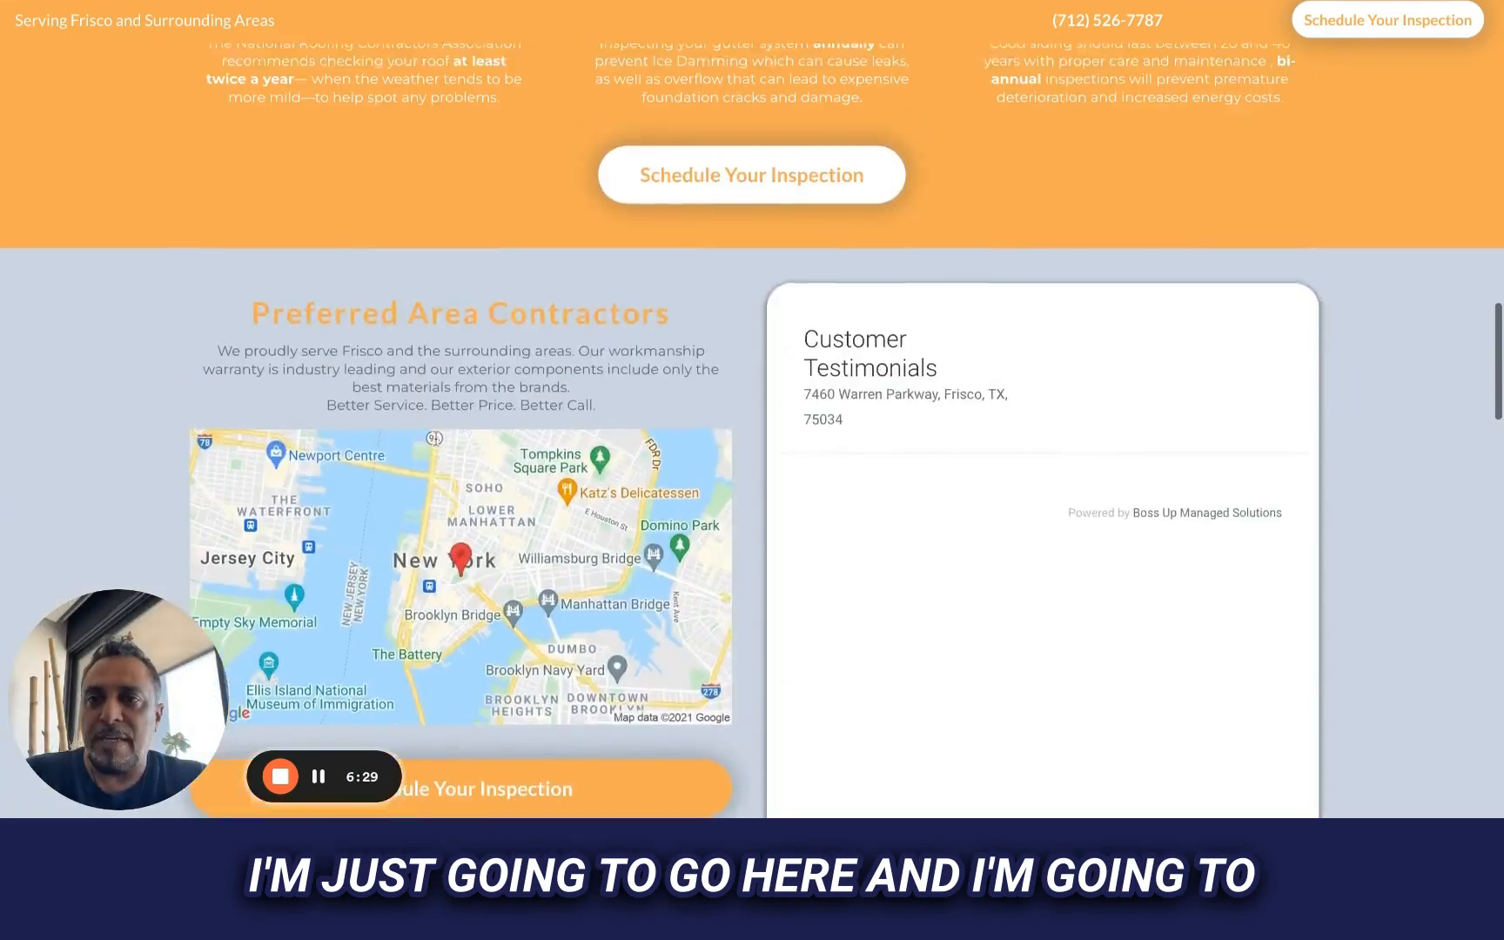
scroll(261, 472, up, 5)
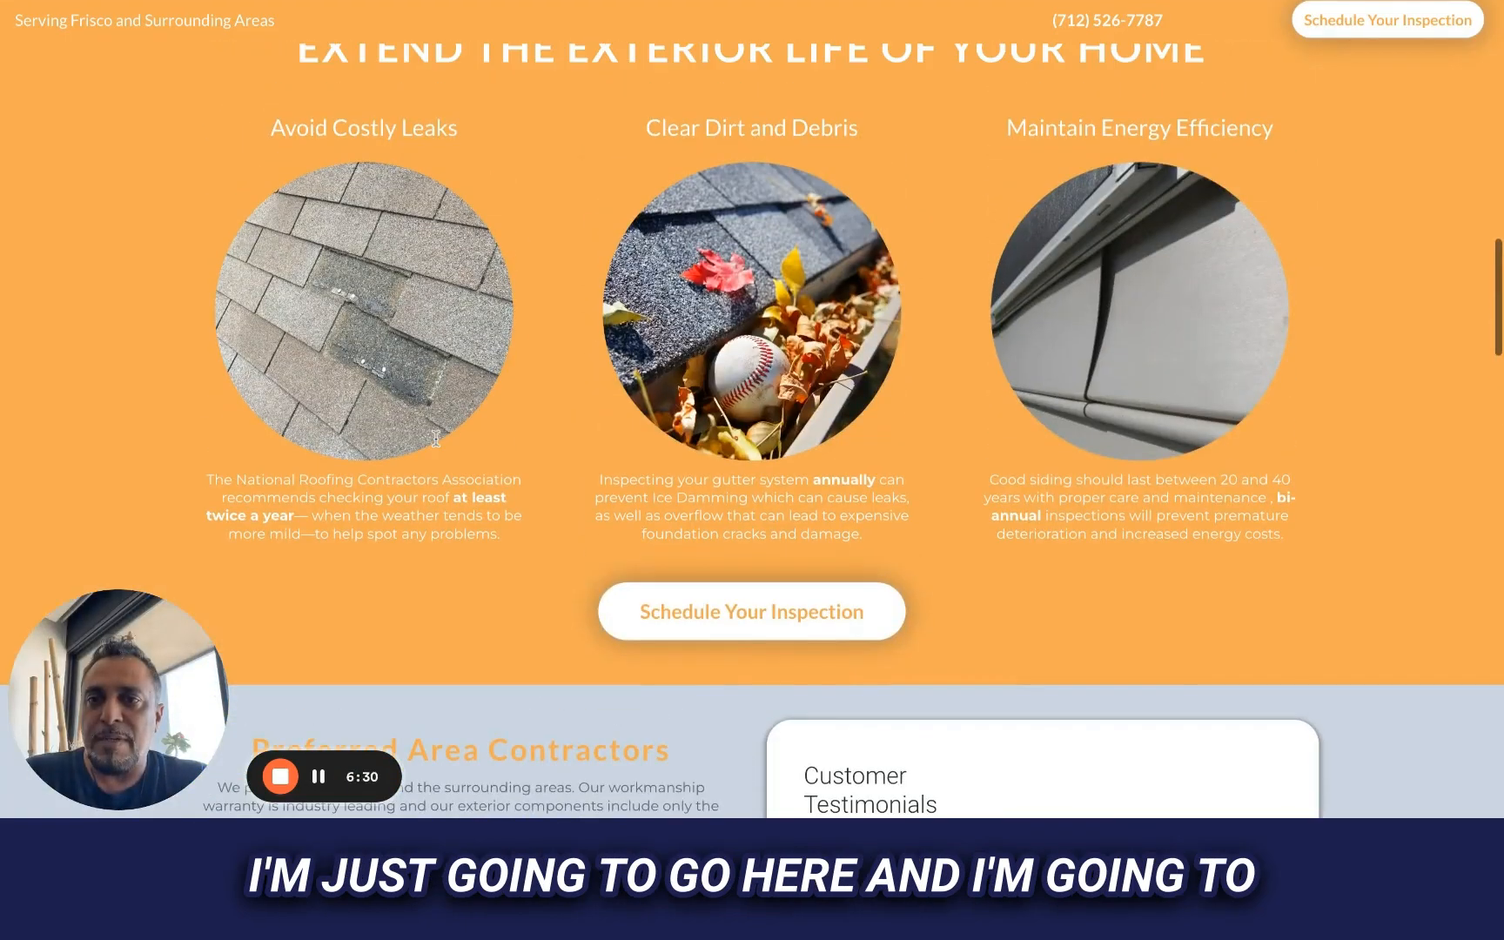
triple_click(208, 478)
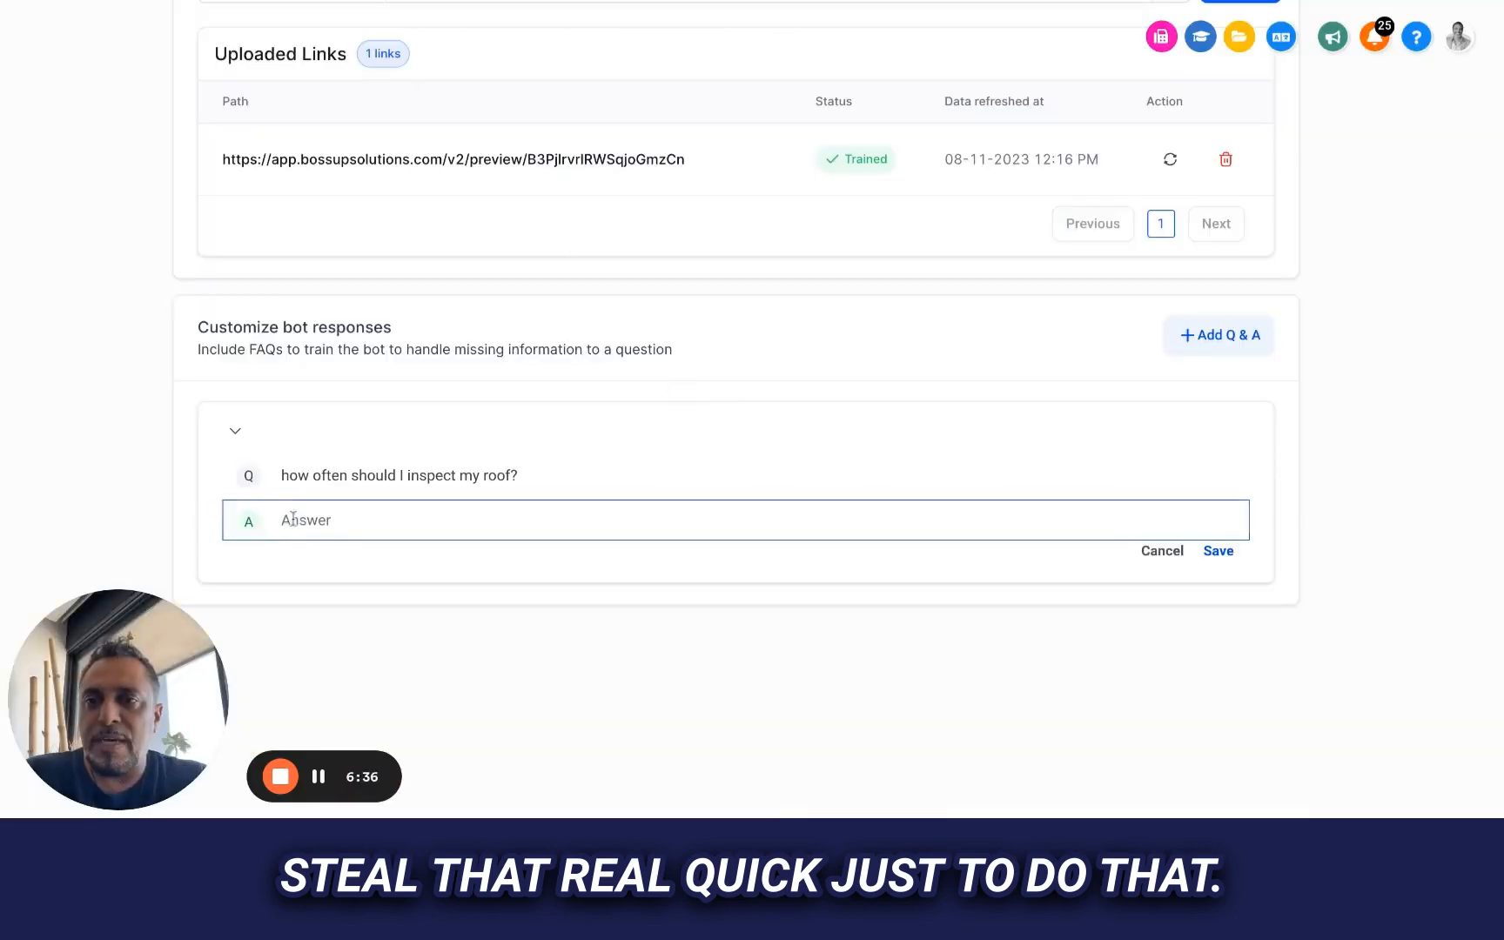
text(The National Roofing Contractors Association recommends checking your roof at least twice a year— when the weather tends to be more mild—to help spot any problems.)
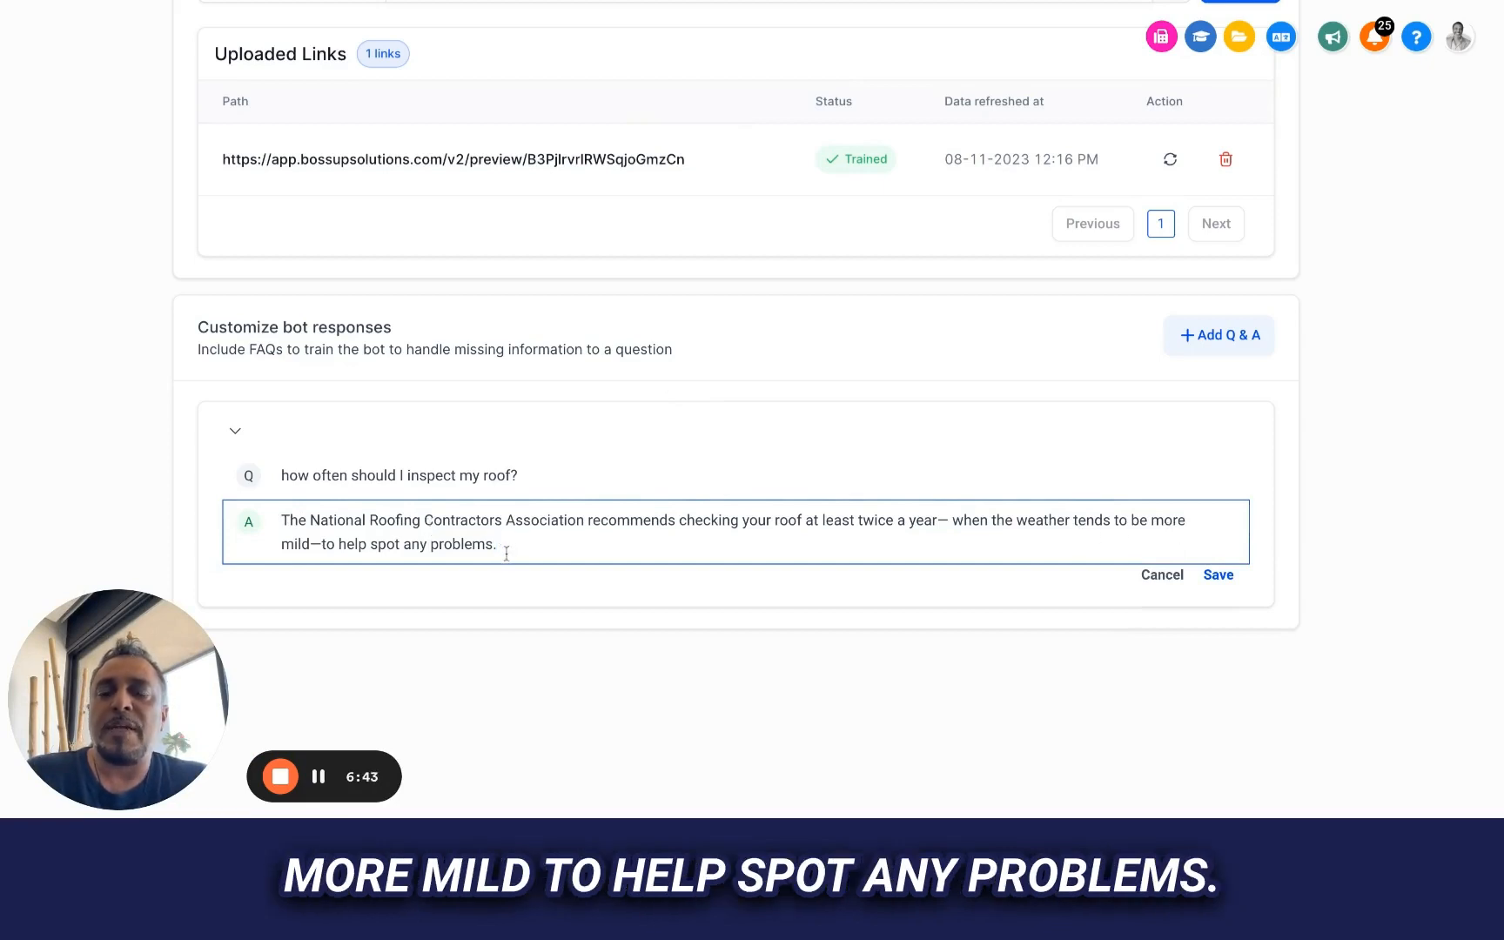
Append "We like to inspect annually as it is no cost to you. - would you like to schedule an appointment?" to the answer and save the entry
text(We l)
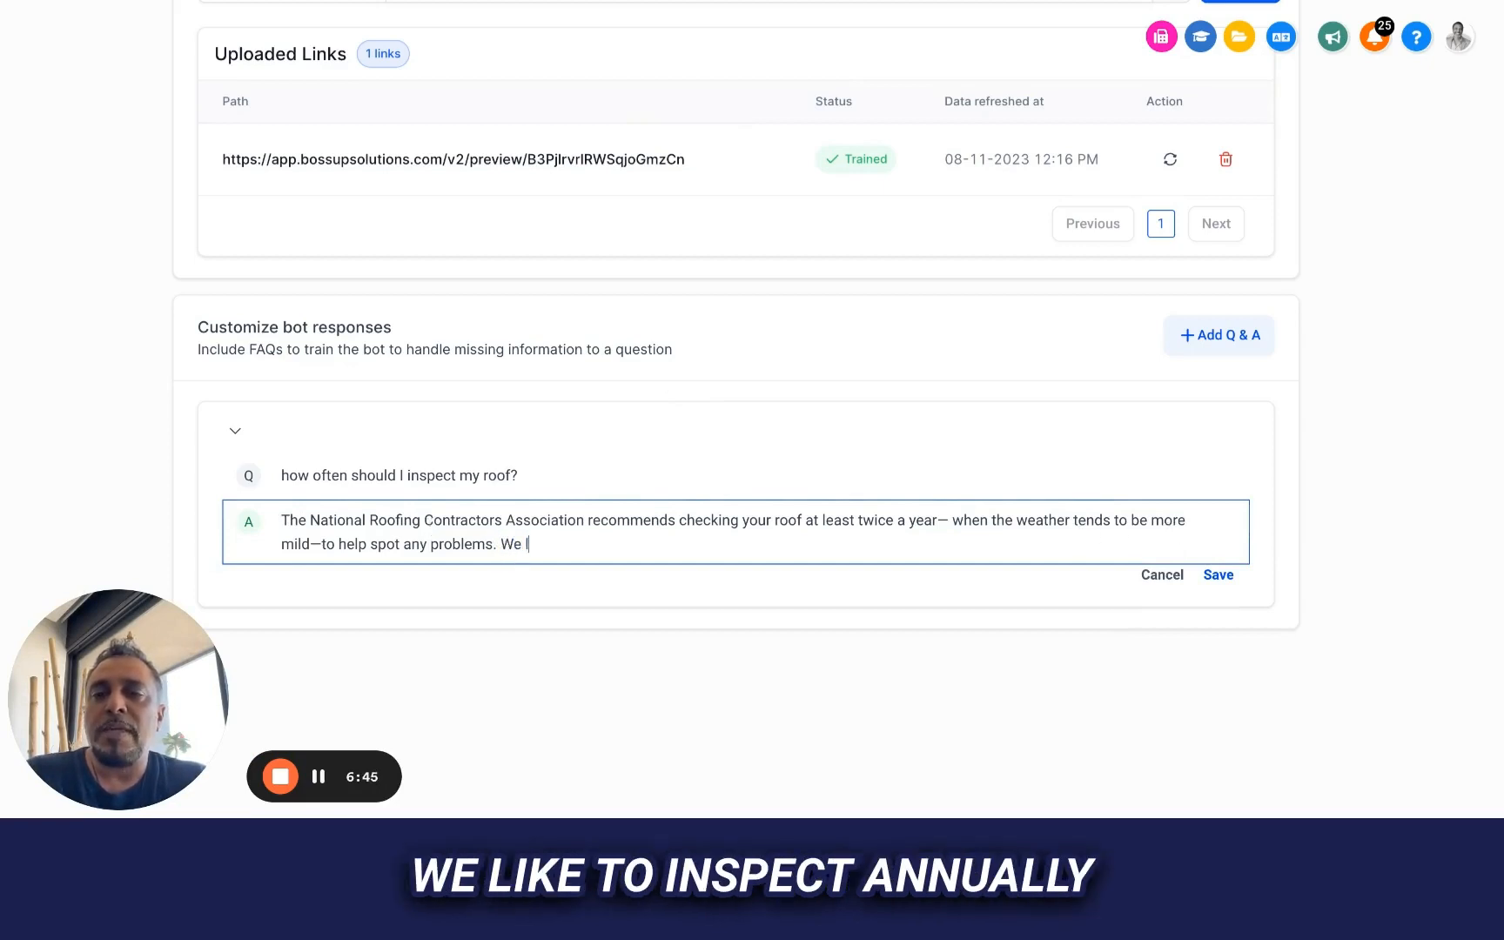
text(ike to inspect)
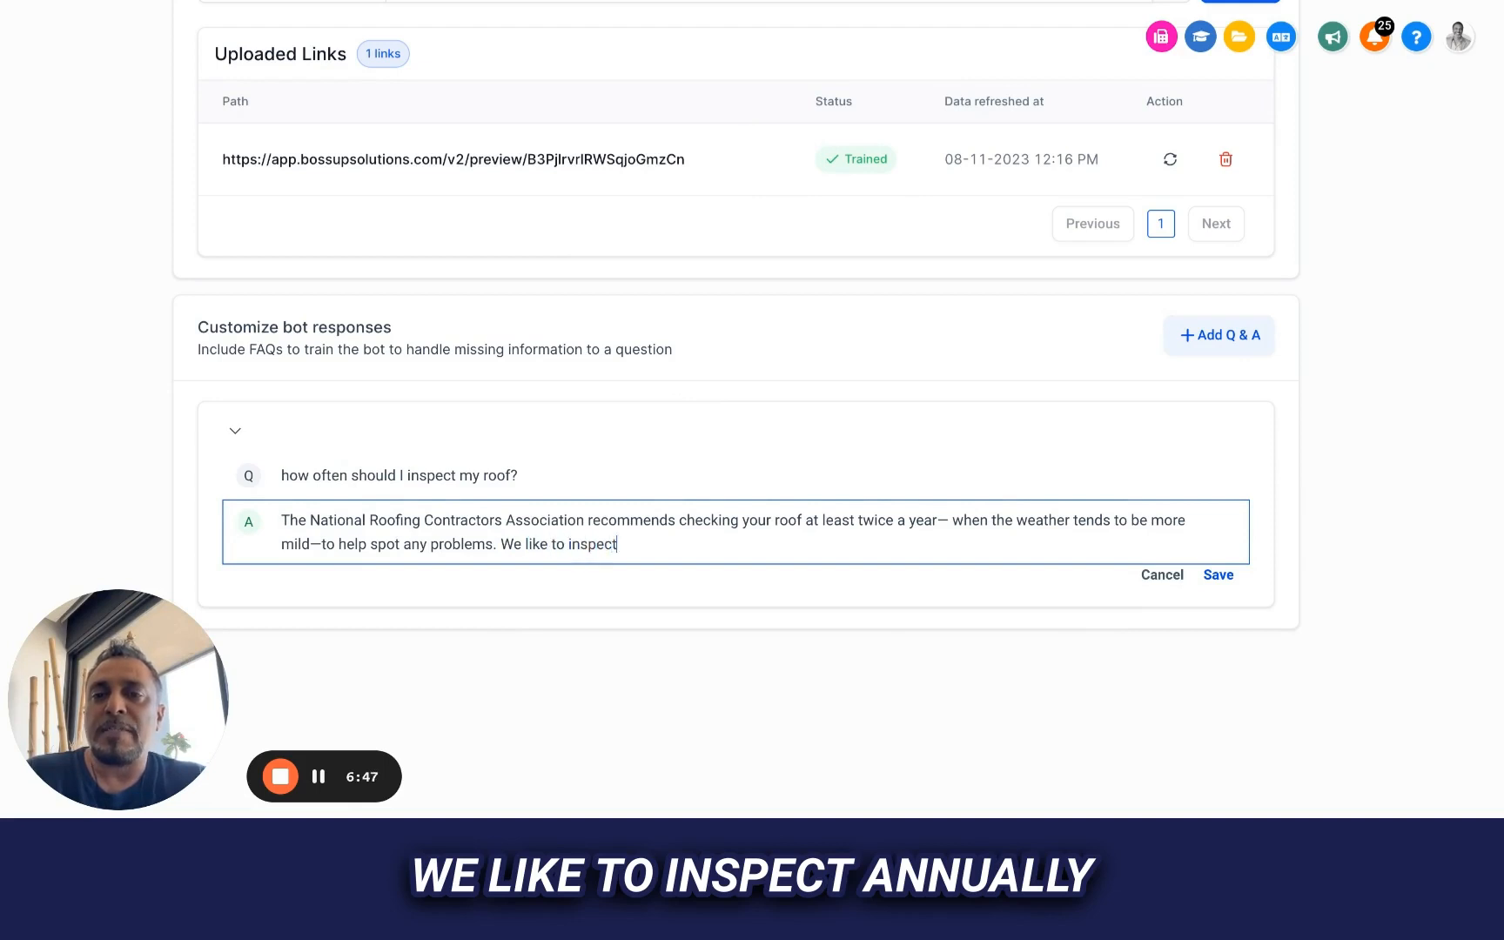
text( annuall)
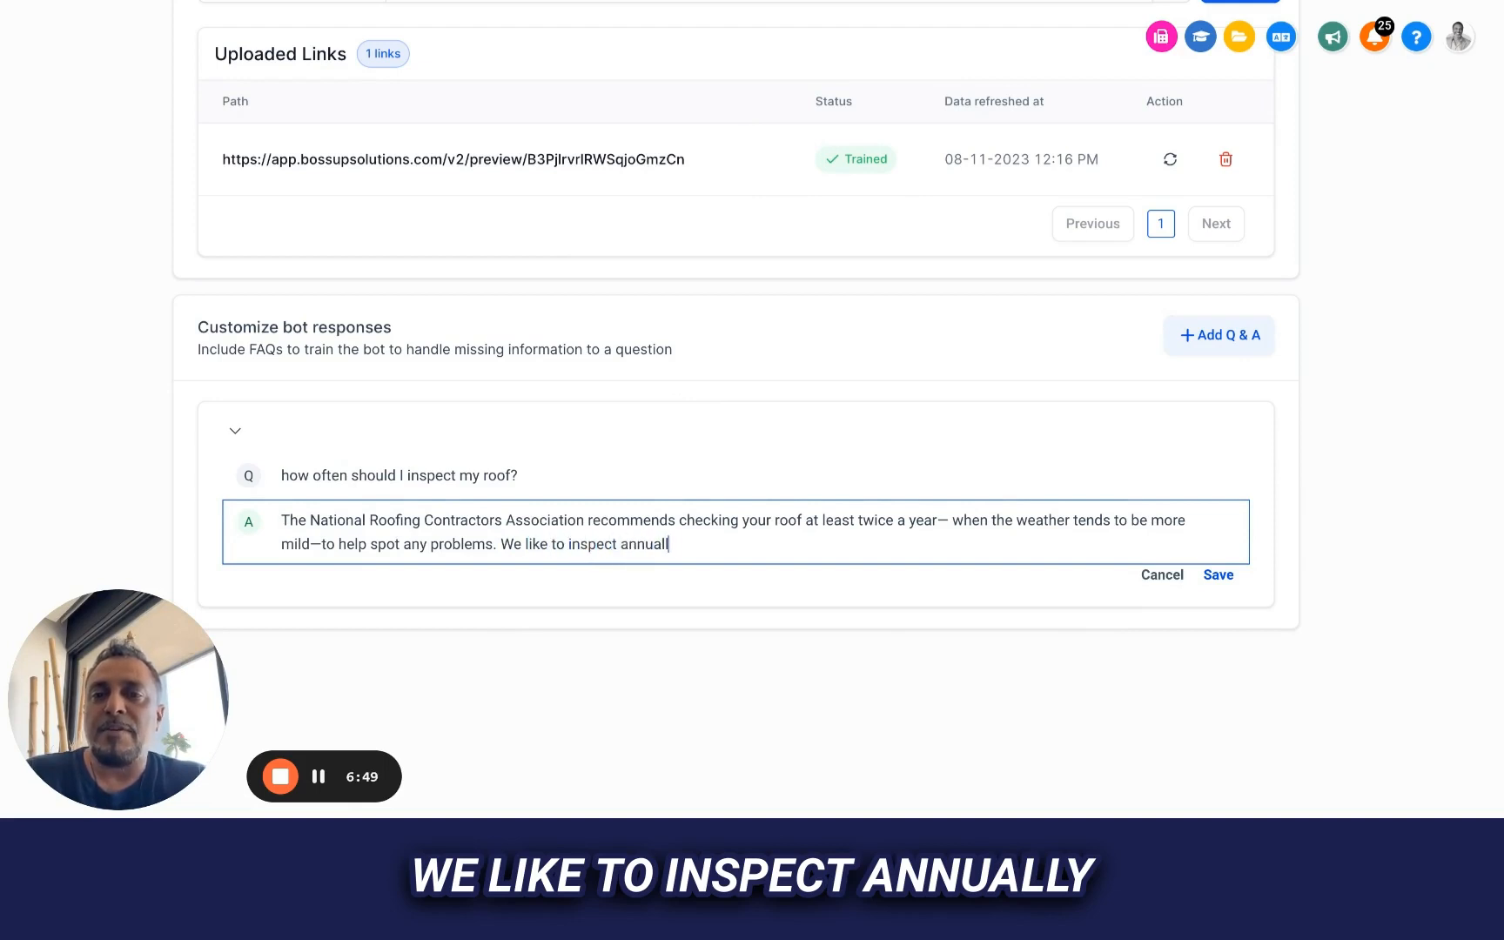
text(y as it is no )
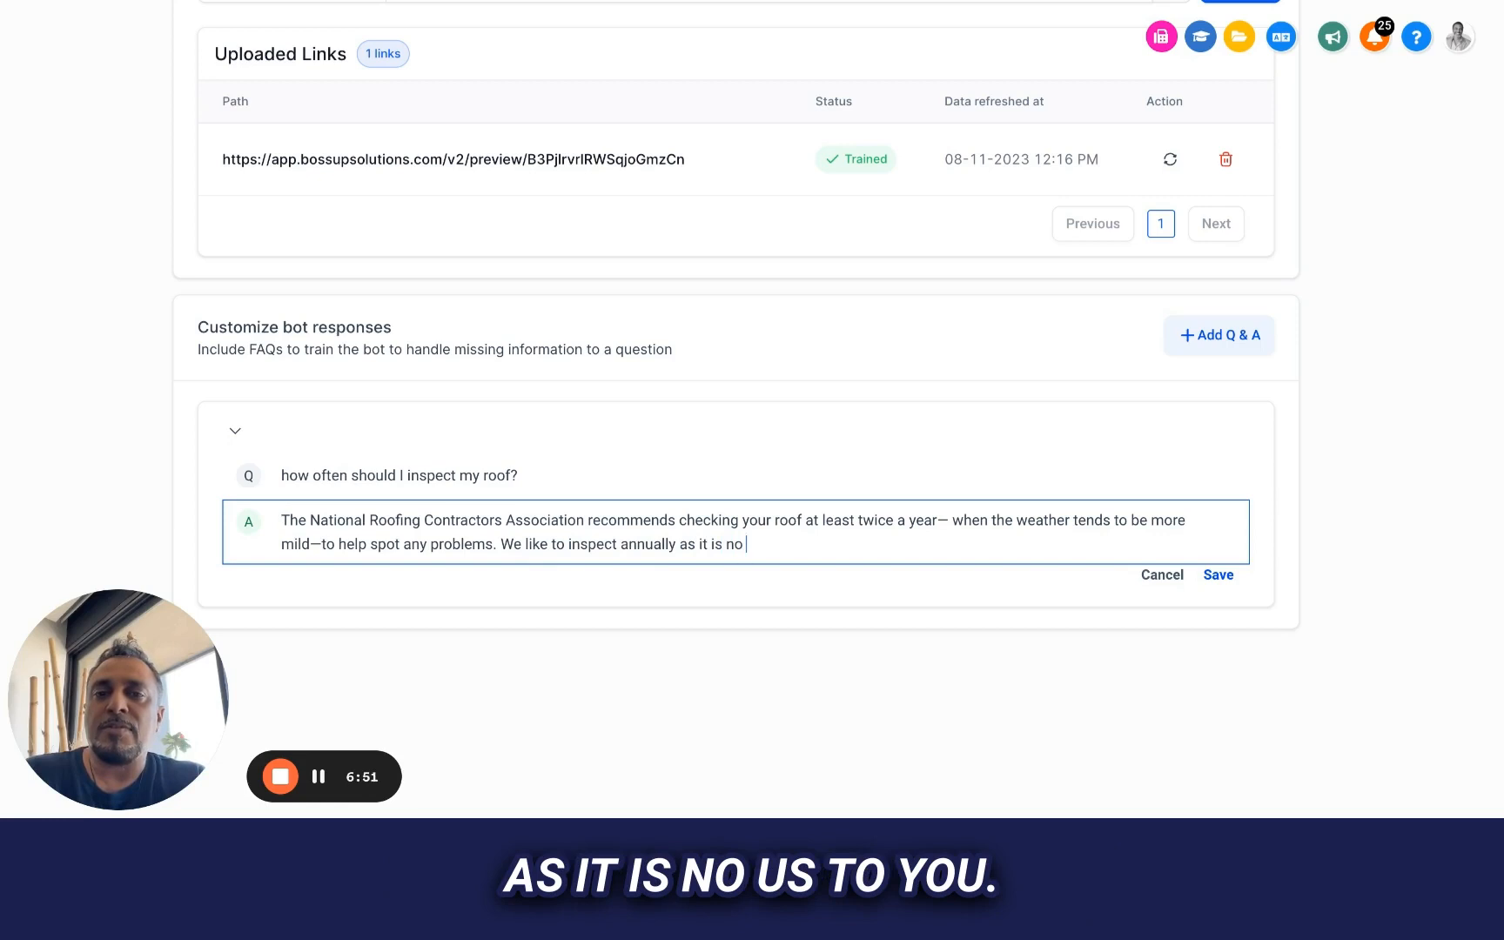
text(cost to you.)
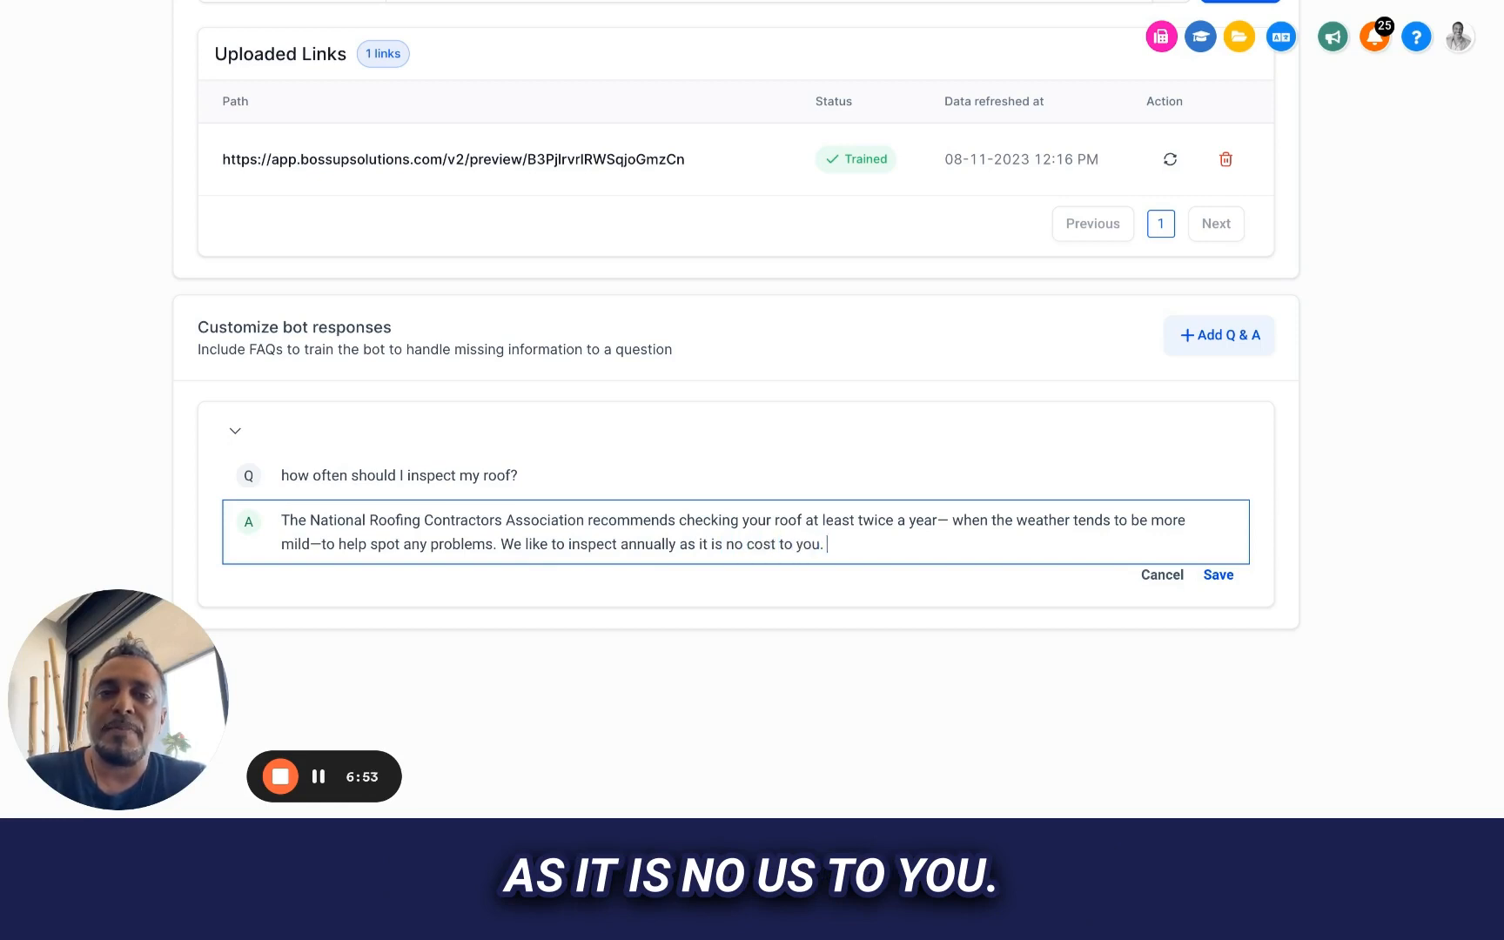
text( - would )
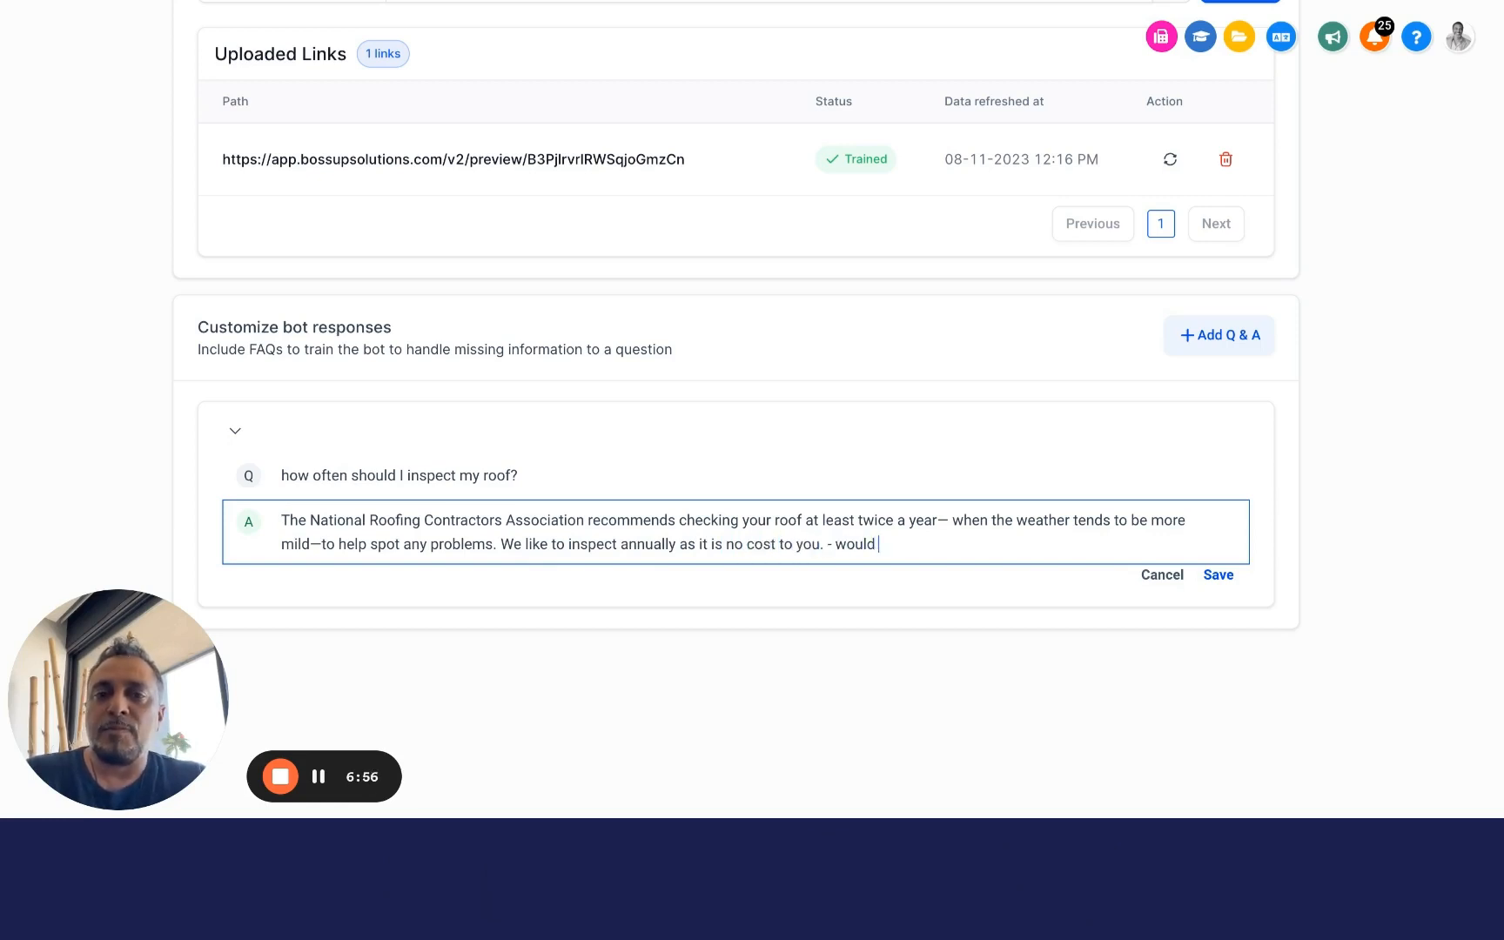
text(ou)
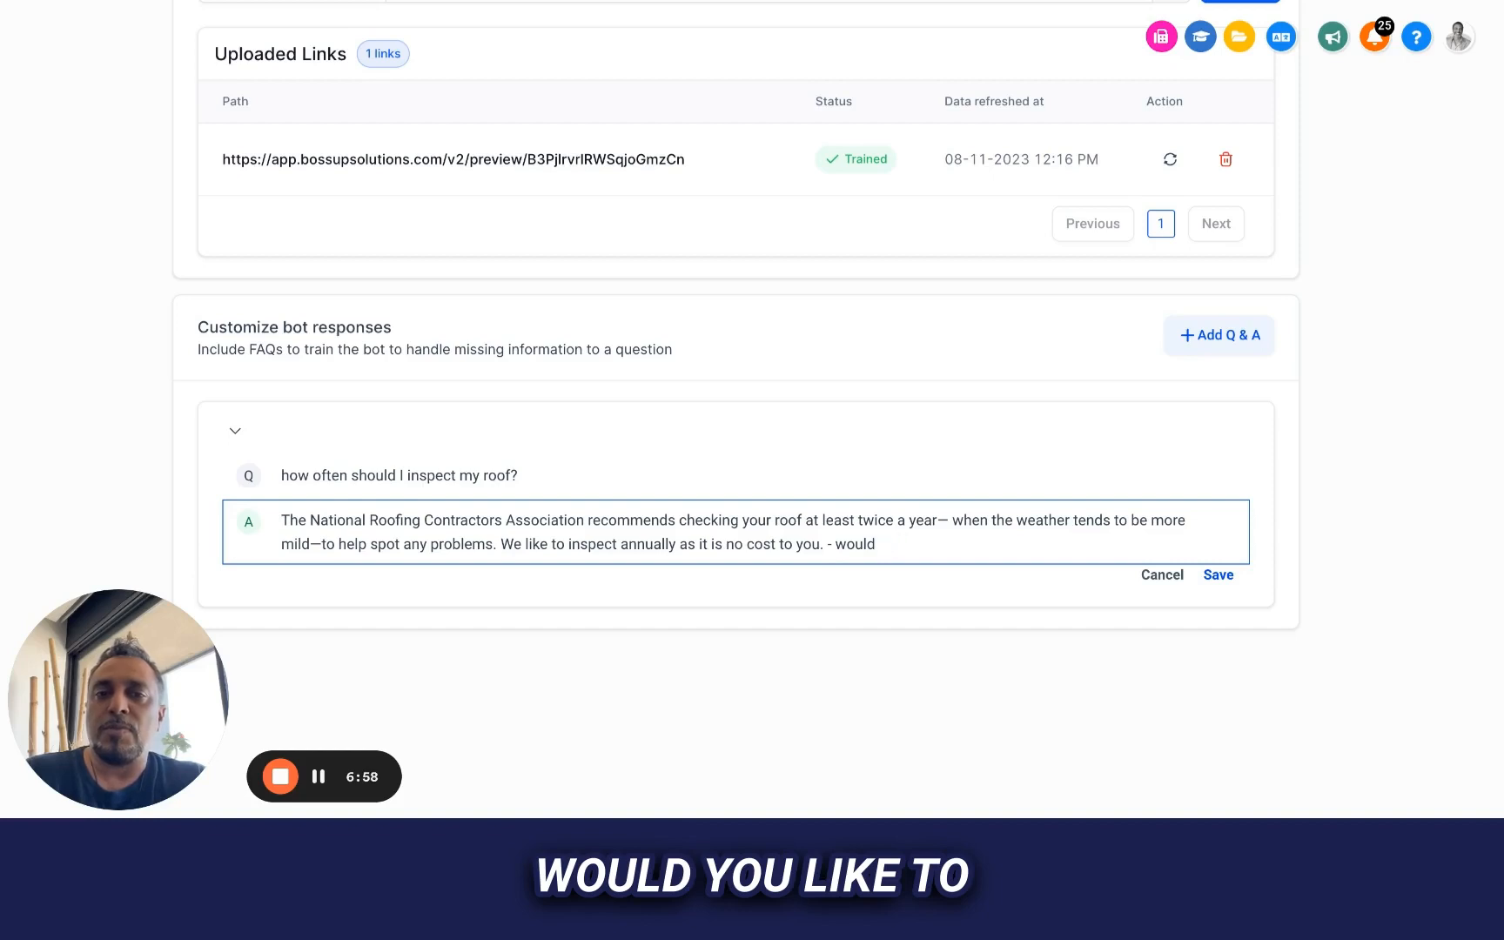
text( you like to sch)
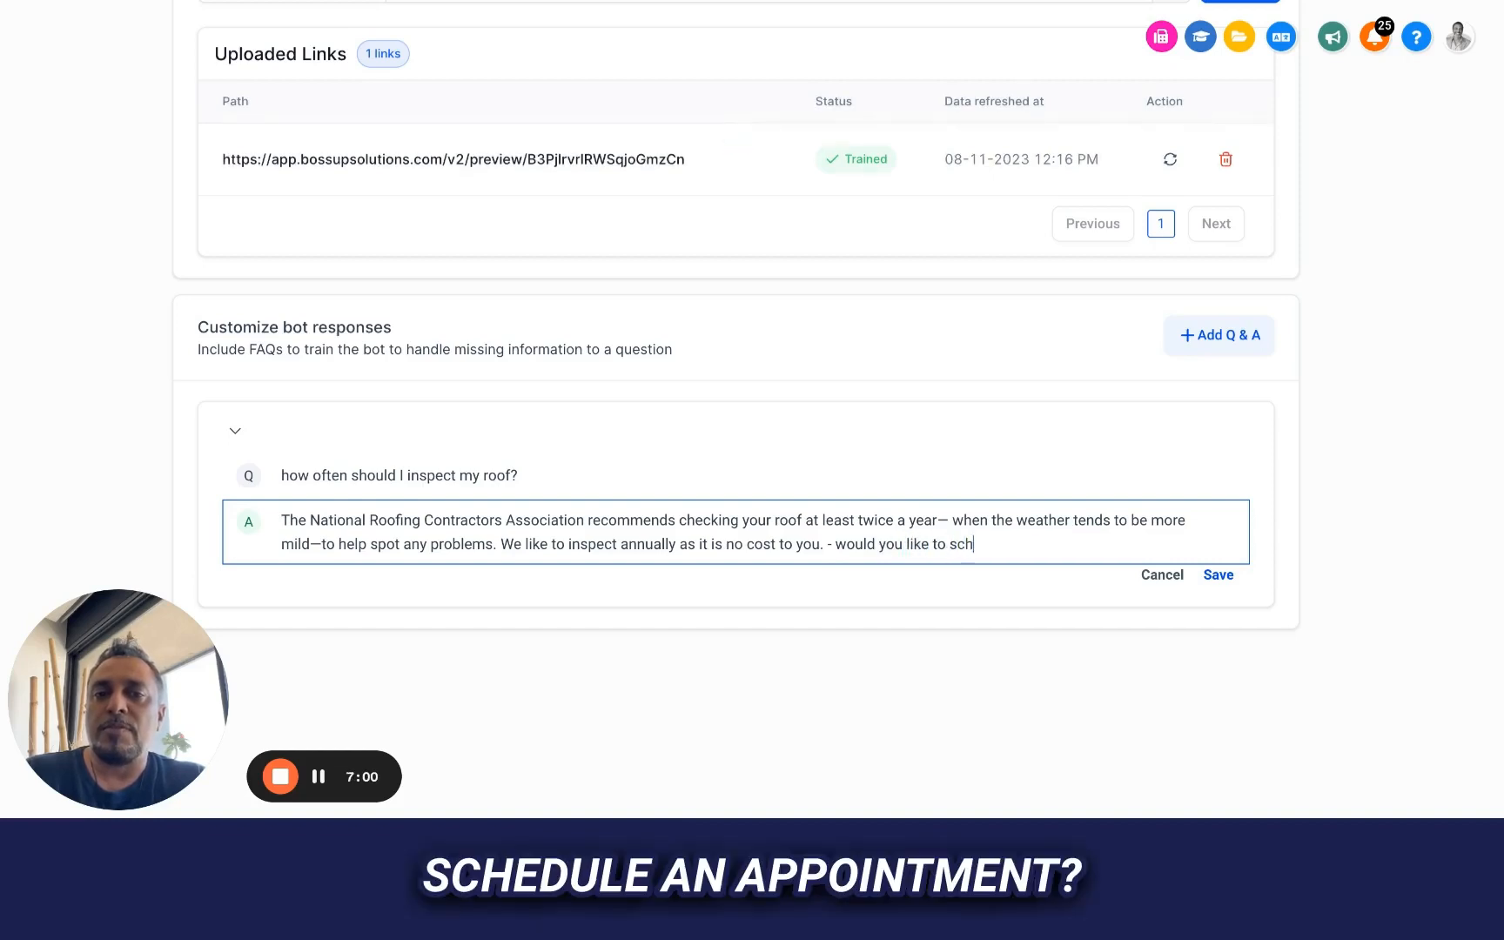
text(edule an appointment?)
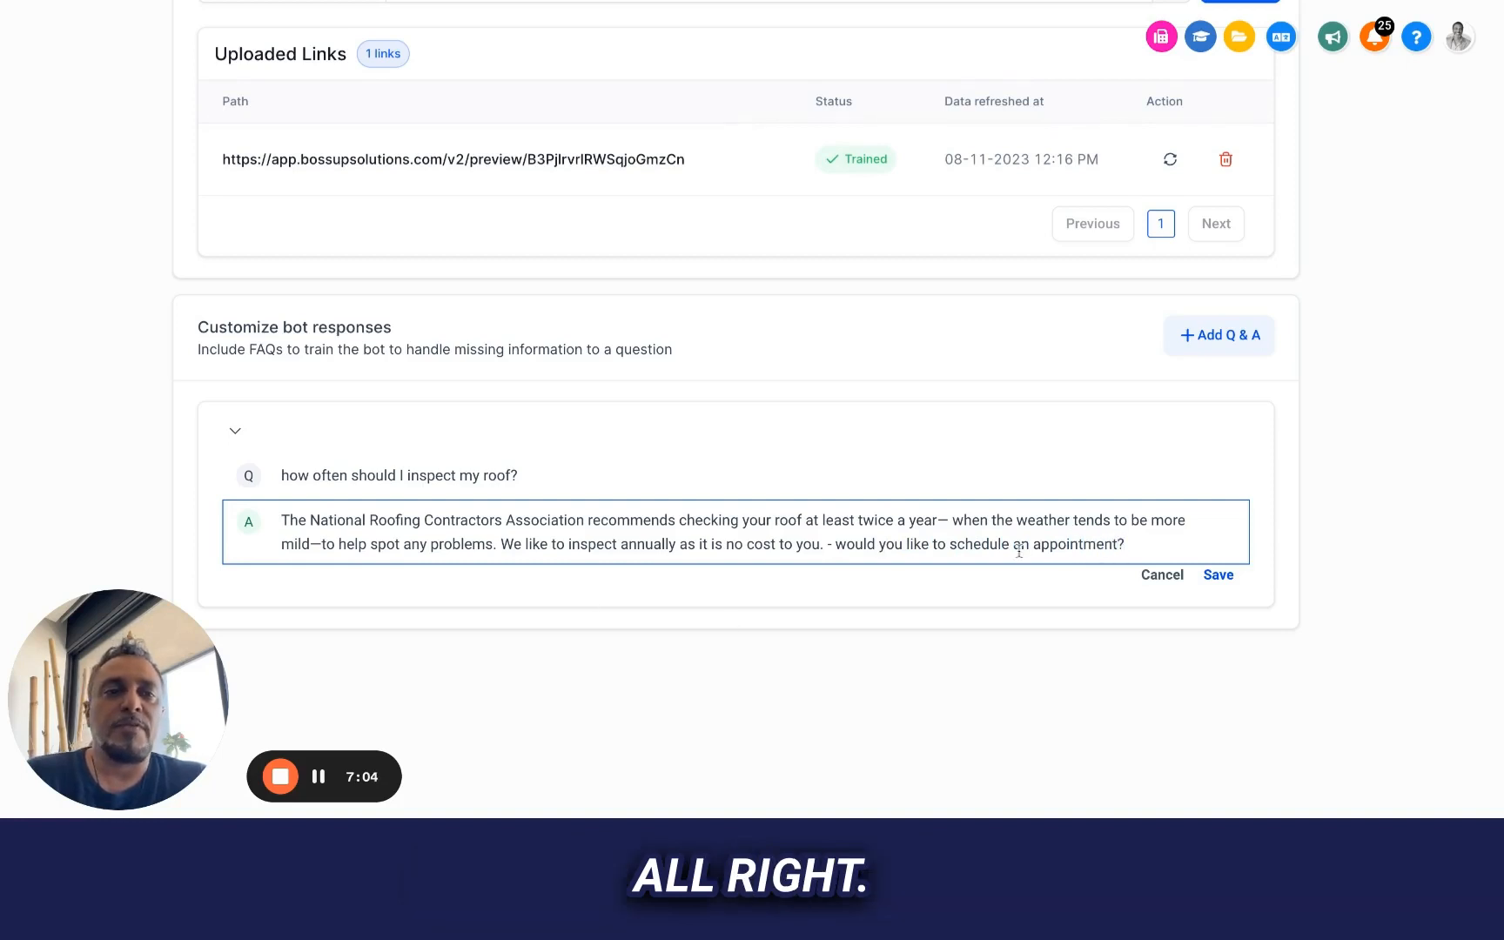
click(1222, 576)
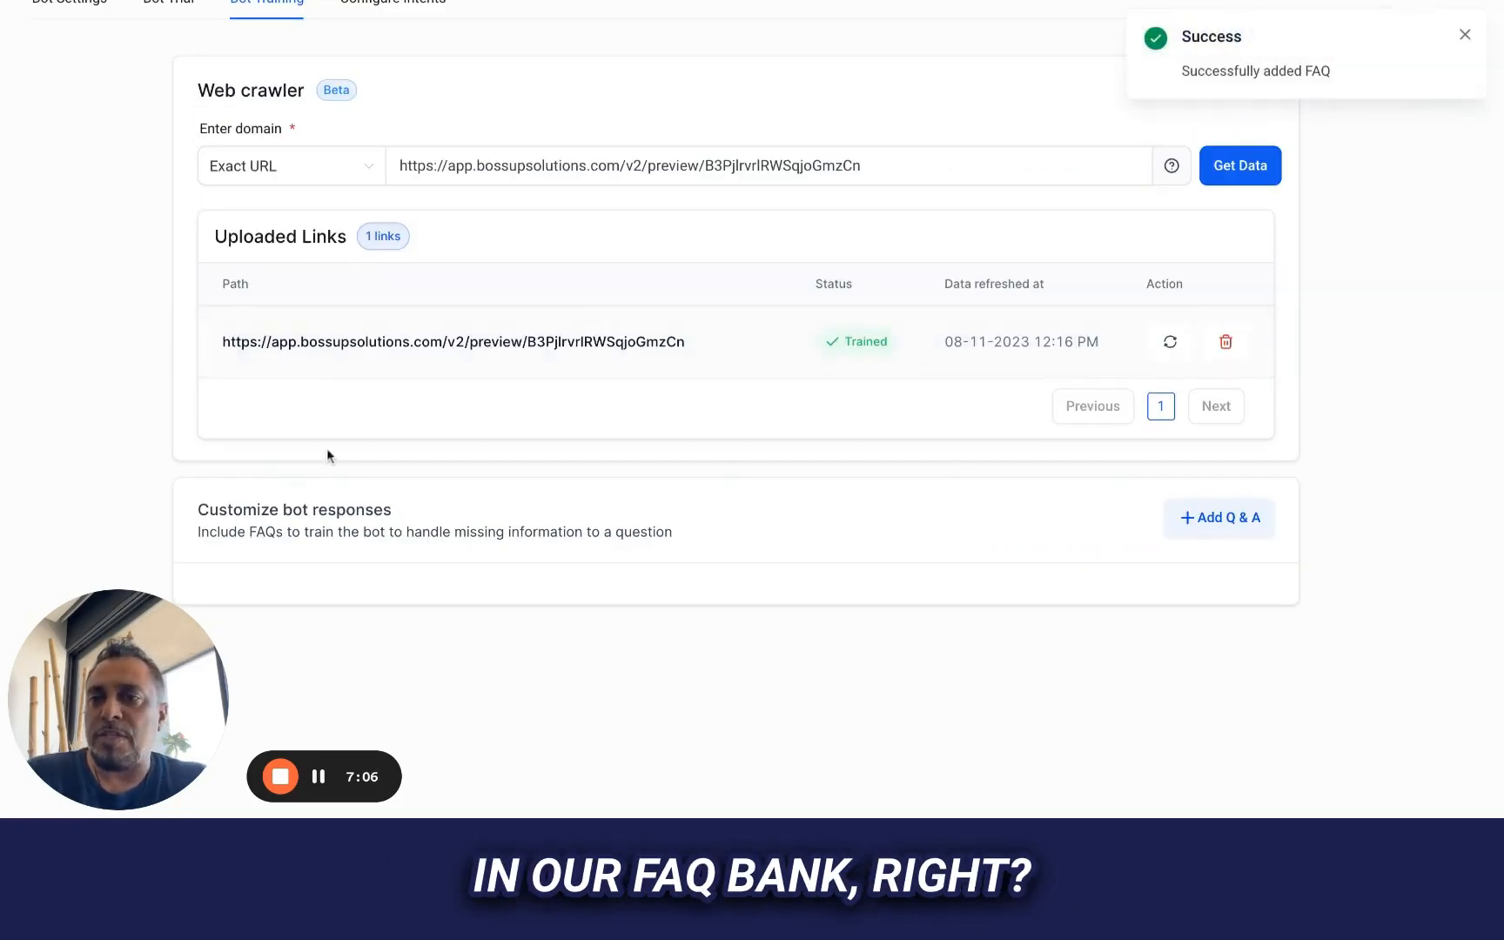
Reset the bot trial's conversation, then reload the page and reopen the trial chat
scroll(523, 491, up, 2)
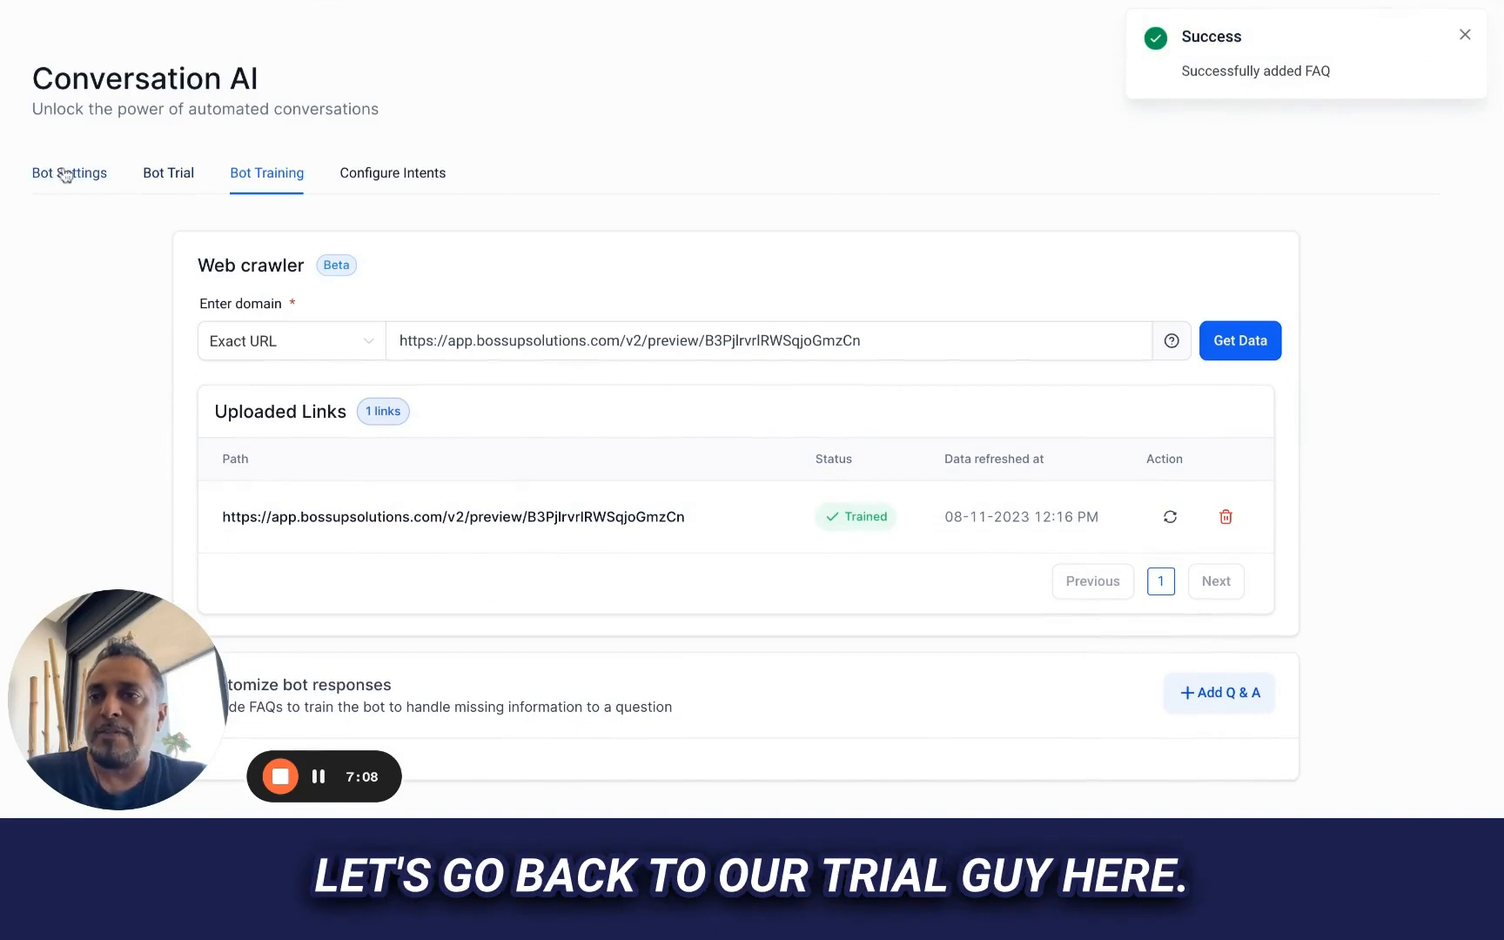
click(157, 179)
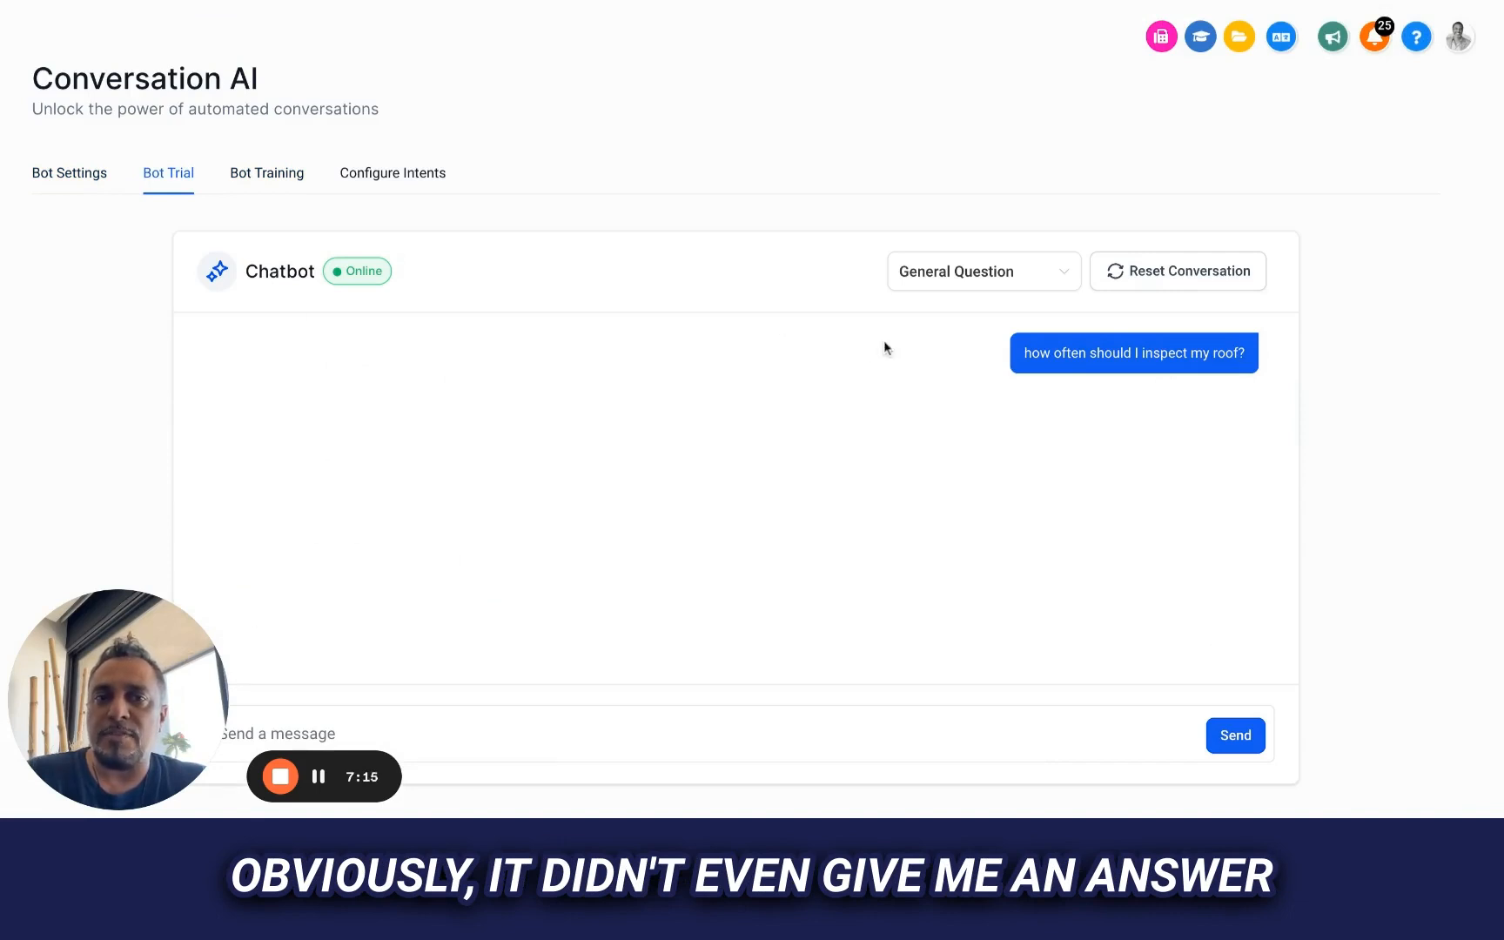
click(1187, 275)
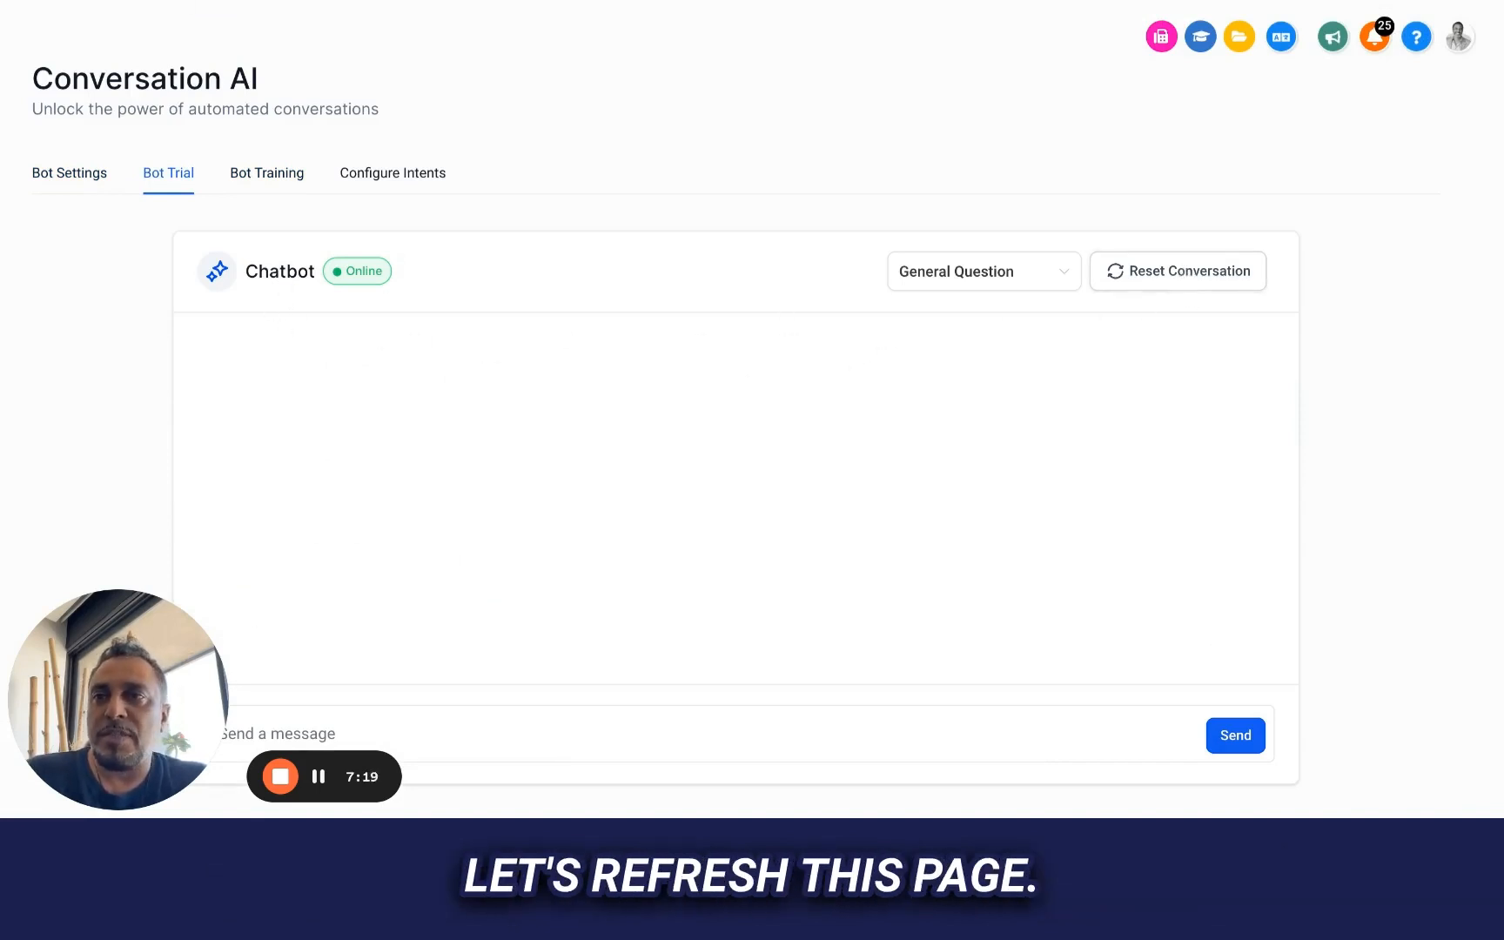
key(super+r)
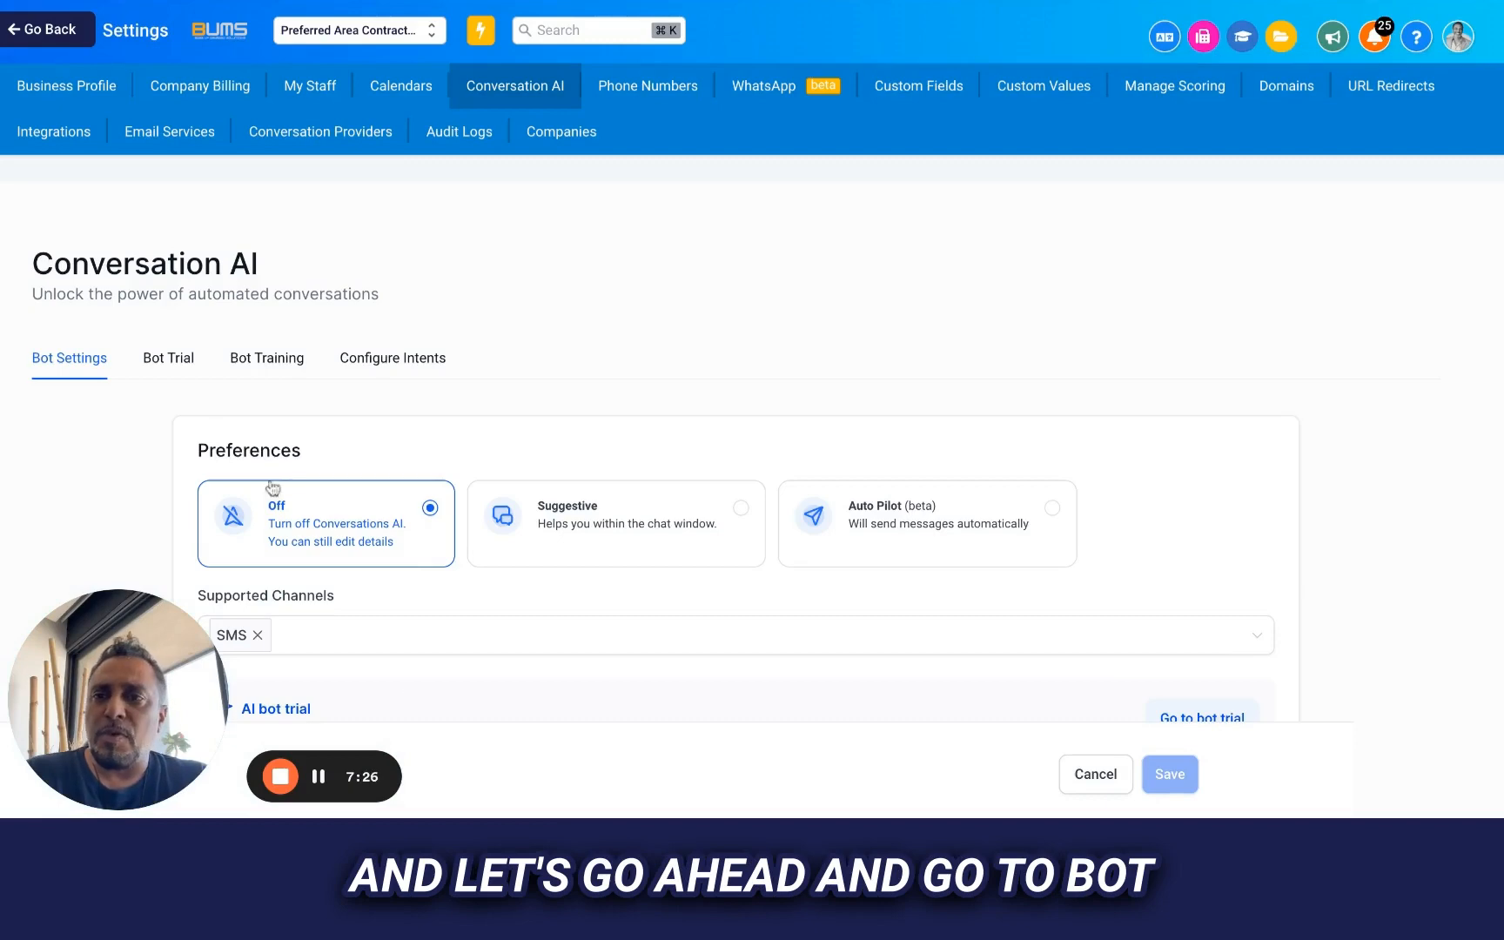
click(157, 357)
scroll(659, 442, down, 1)
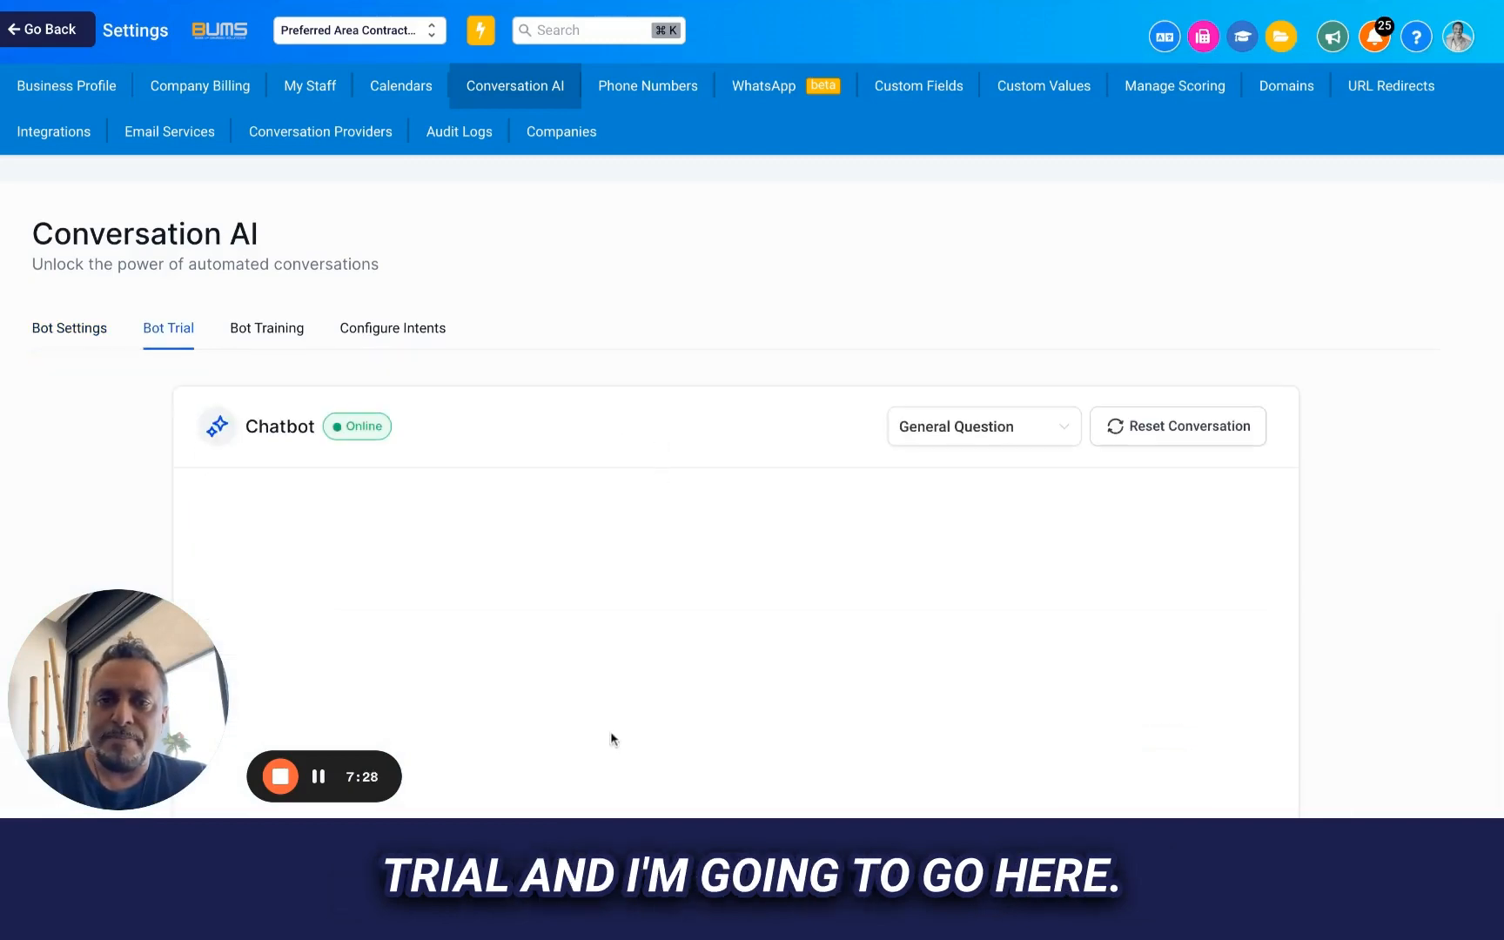
scroll(883, 450, down, 3)
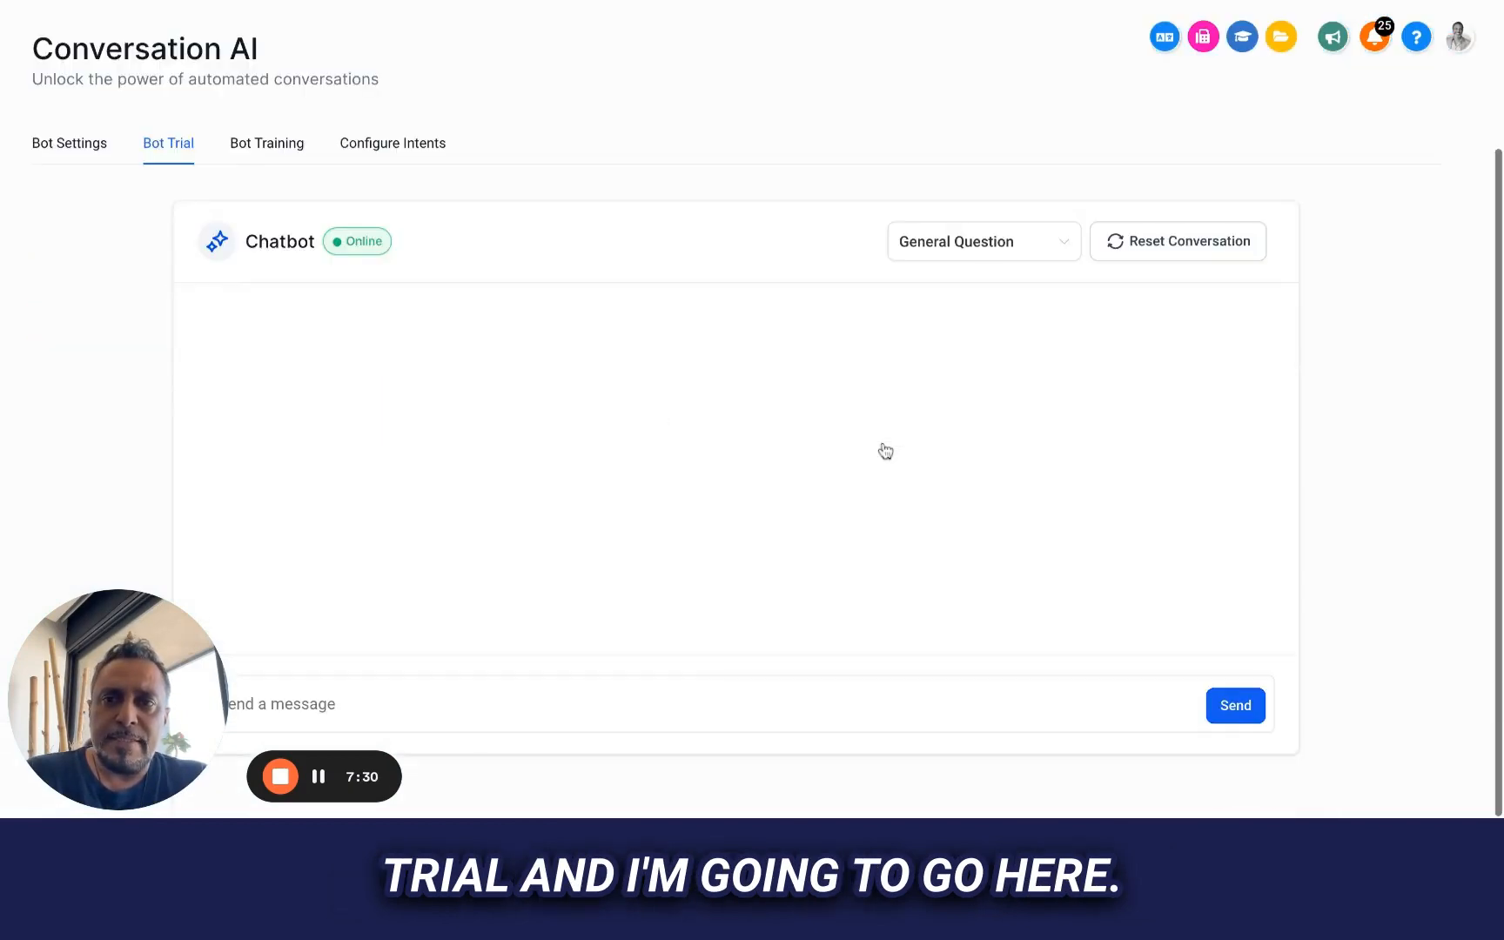
Ask the trial chatbot "wondering how often I need to inspect my roof?" and give its reply positive feedback
click(638, 702)
text(The National Roofing Contractors Association recommends checking your roof at least twice a year— when the weather tends to be more mild—to help spot any problems.)
key(Return)
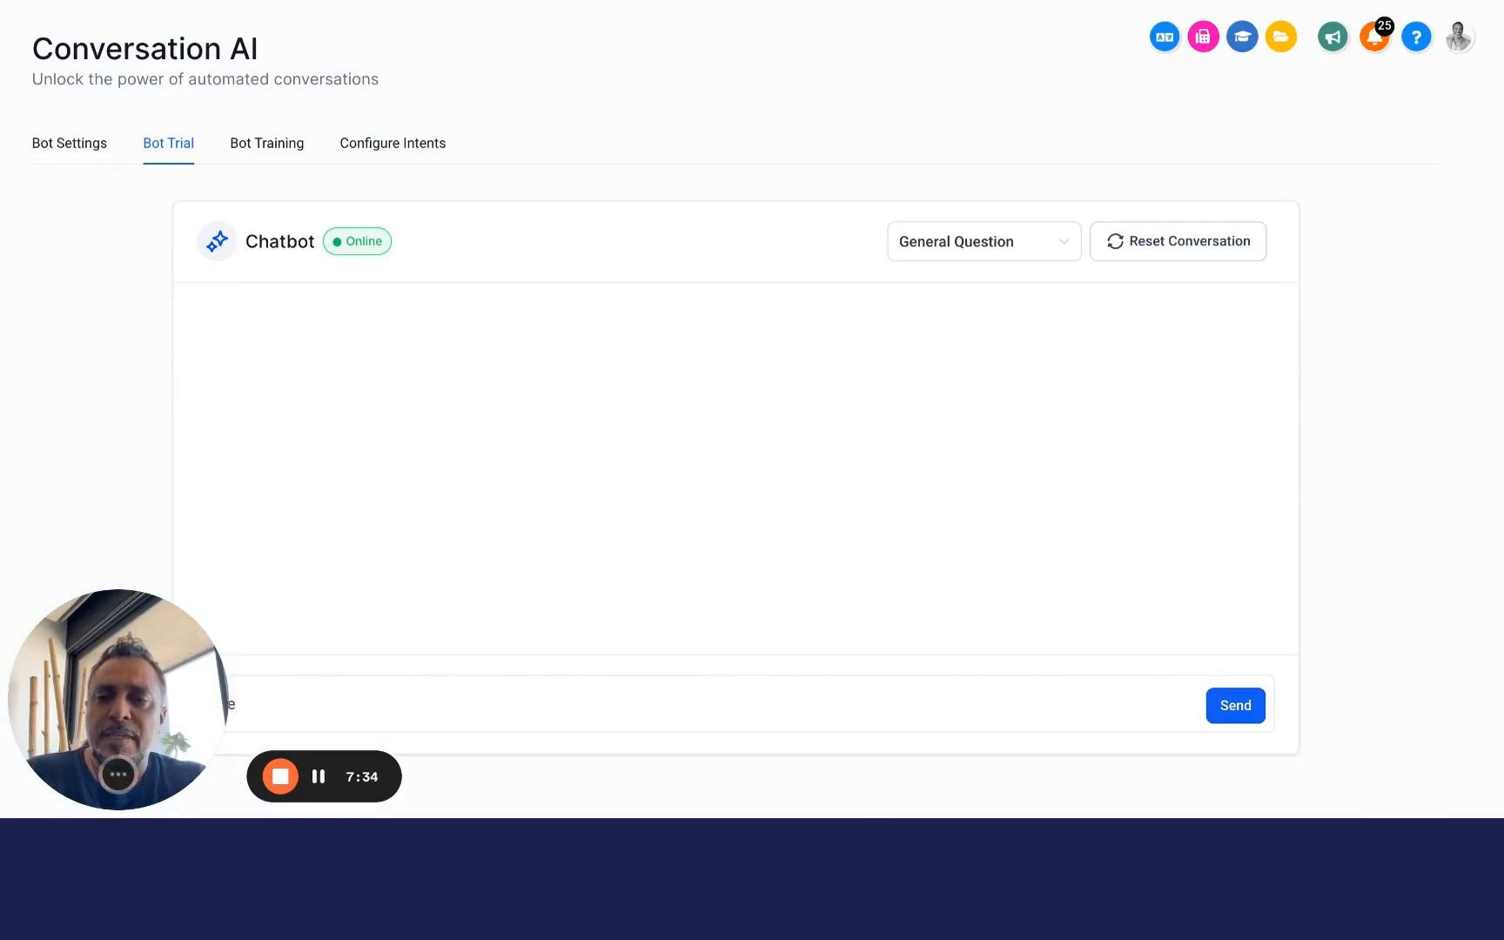
text(wondering)
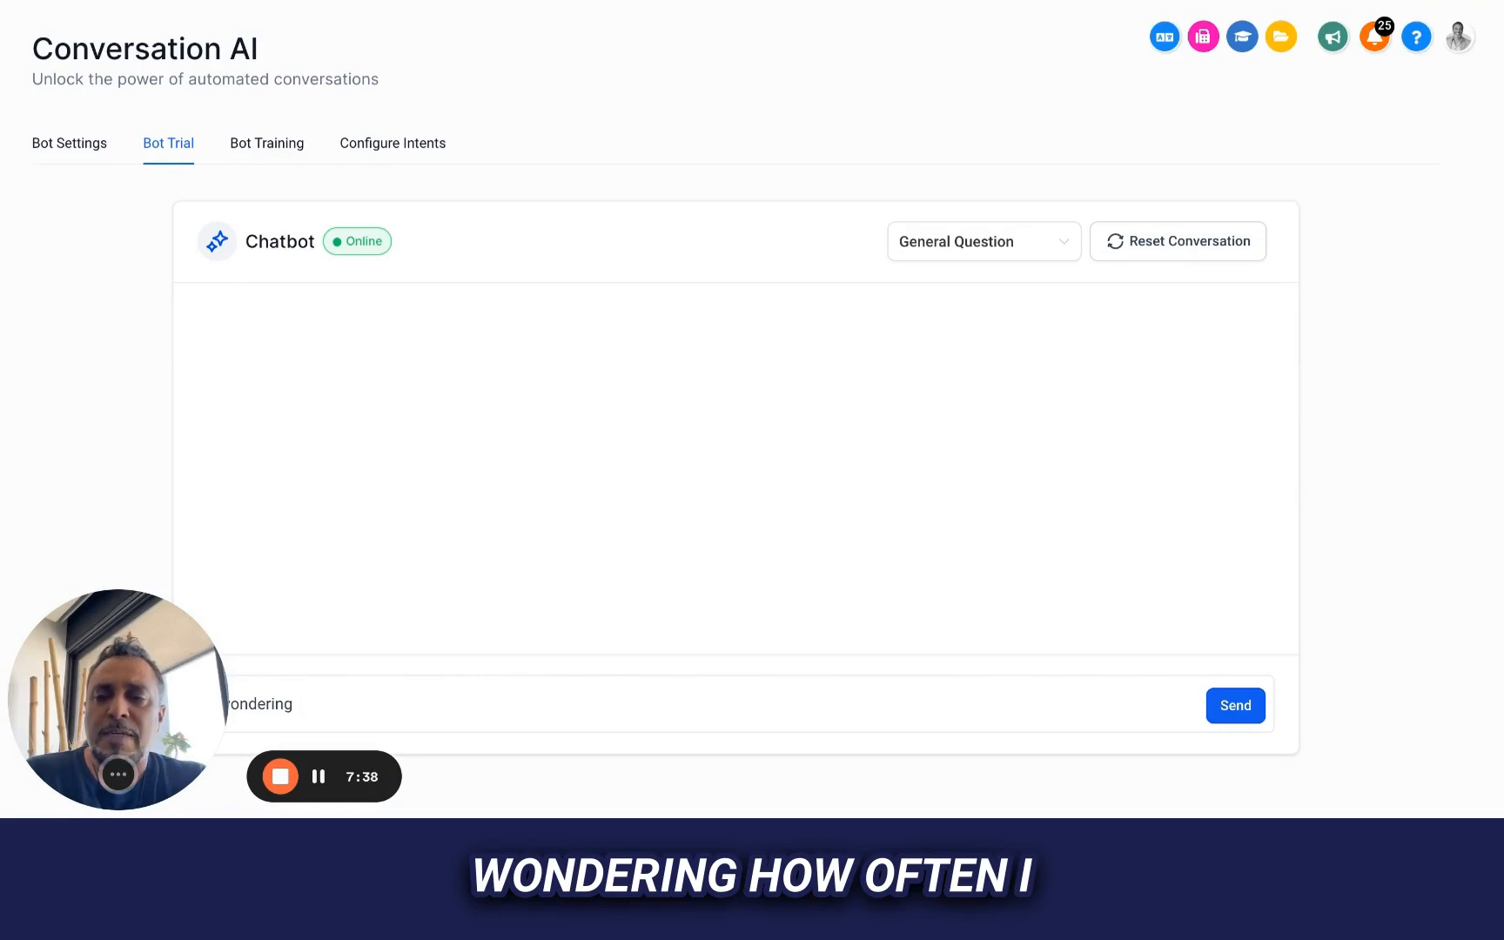
text( how often I)
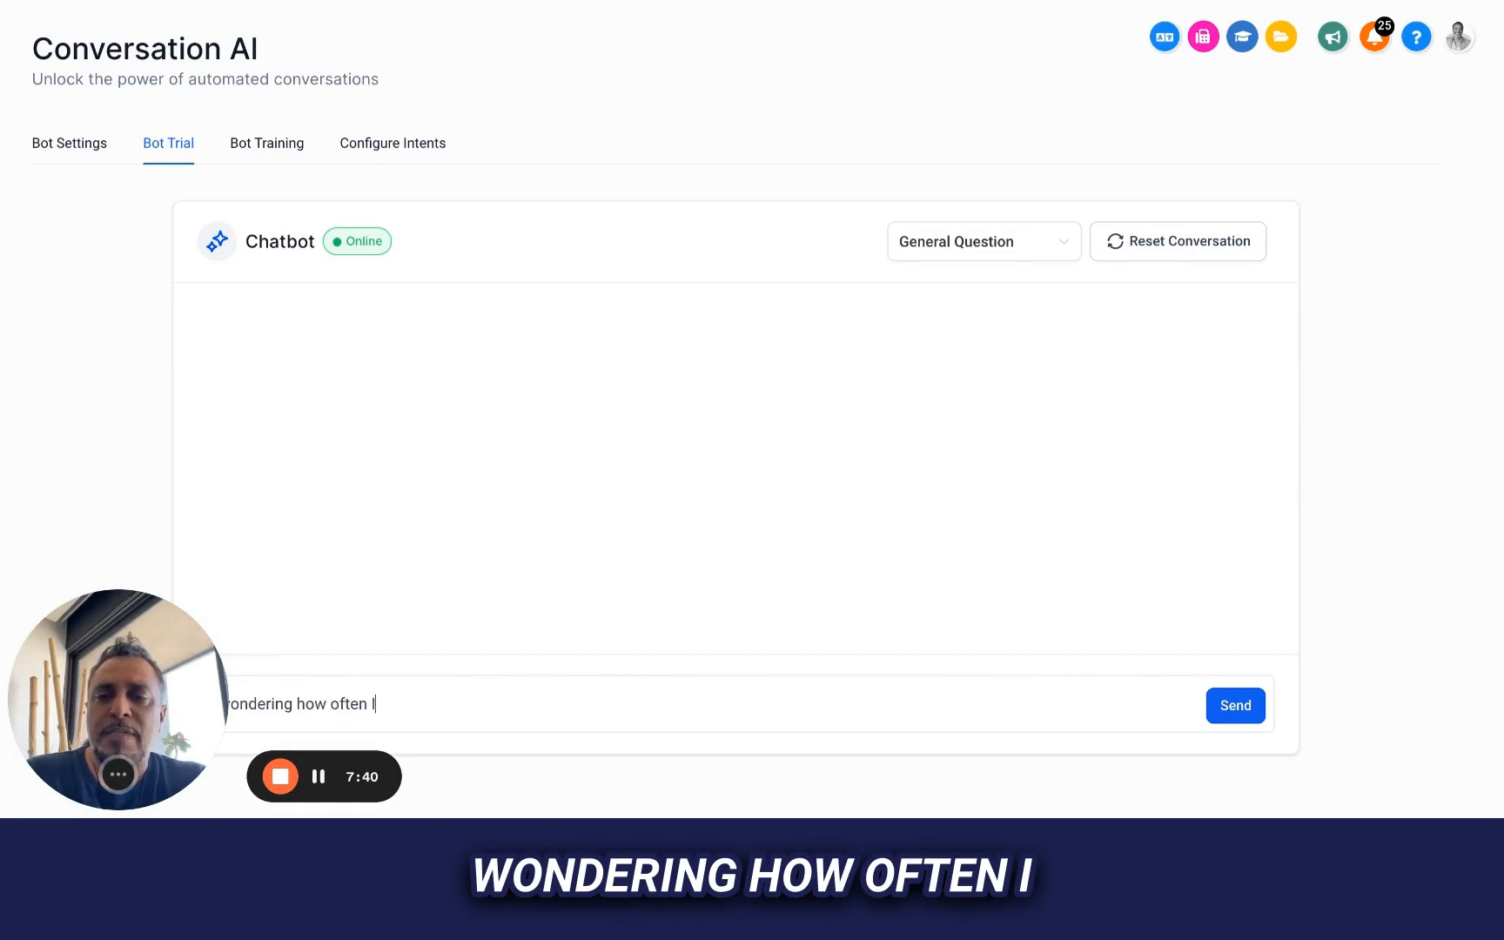
text( need to inspect)
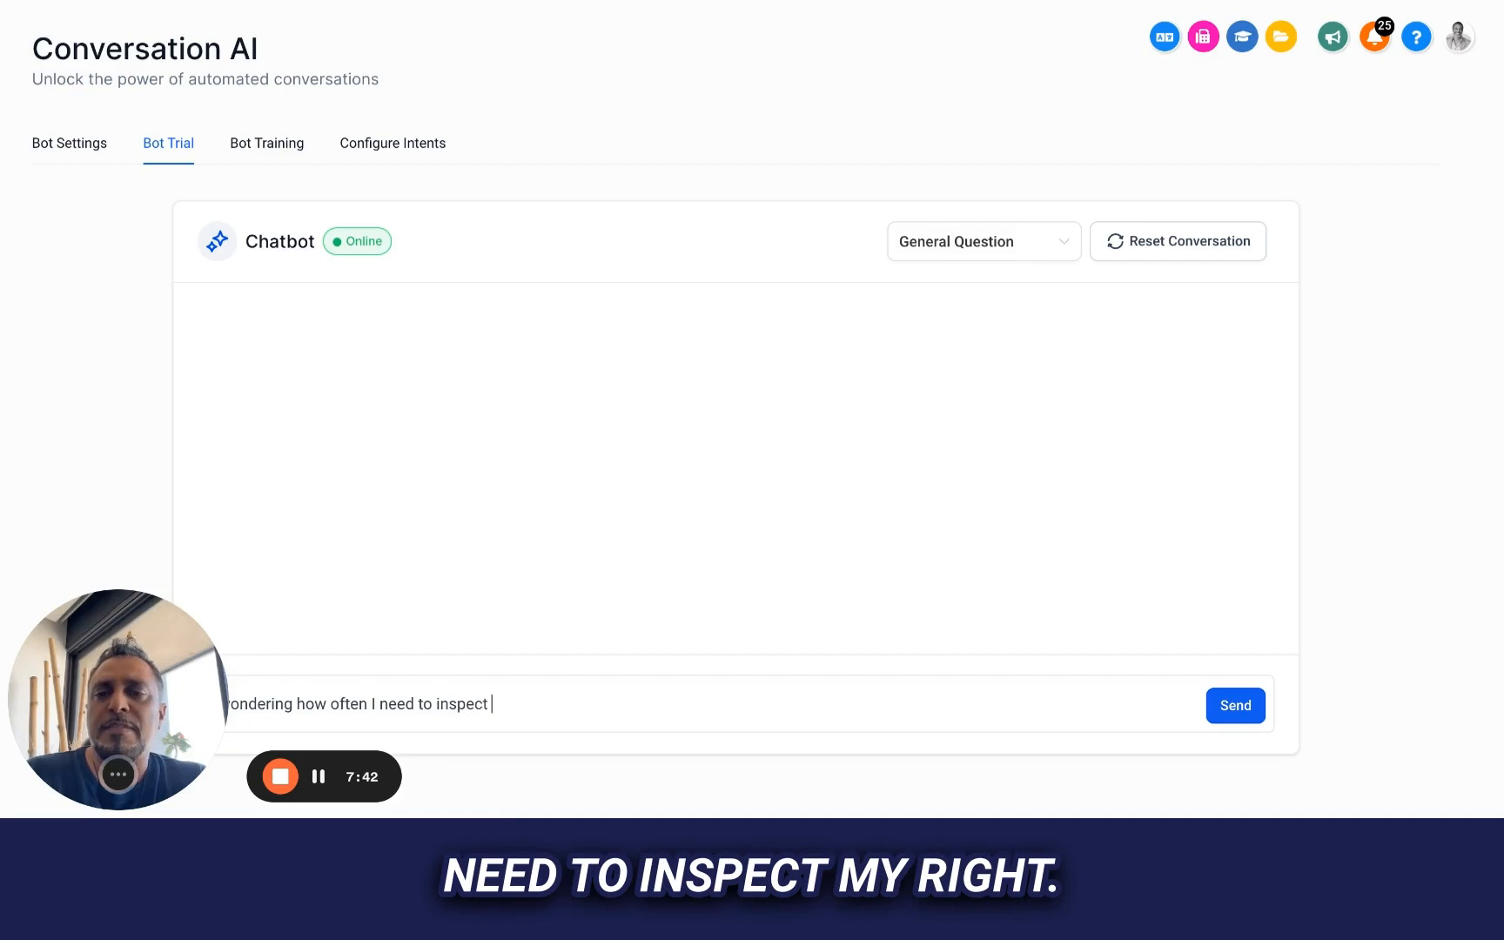
text( my roof?)
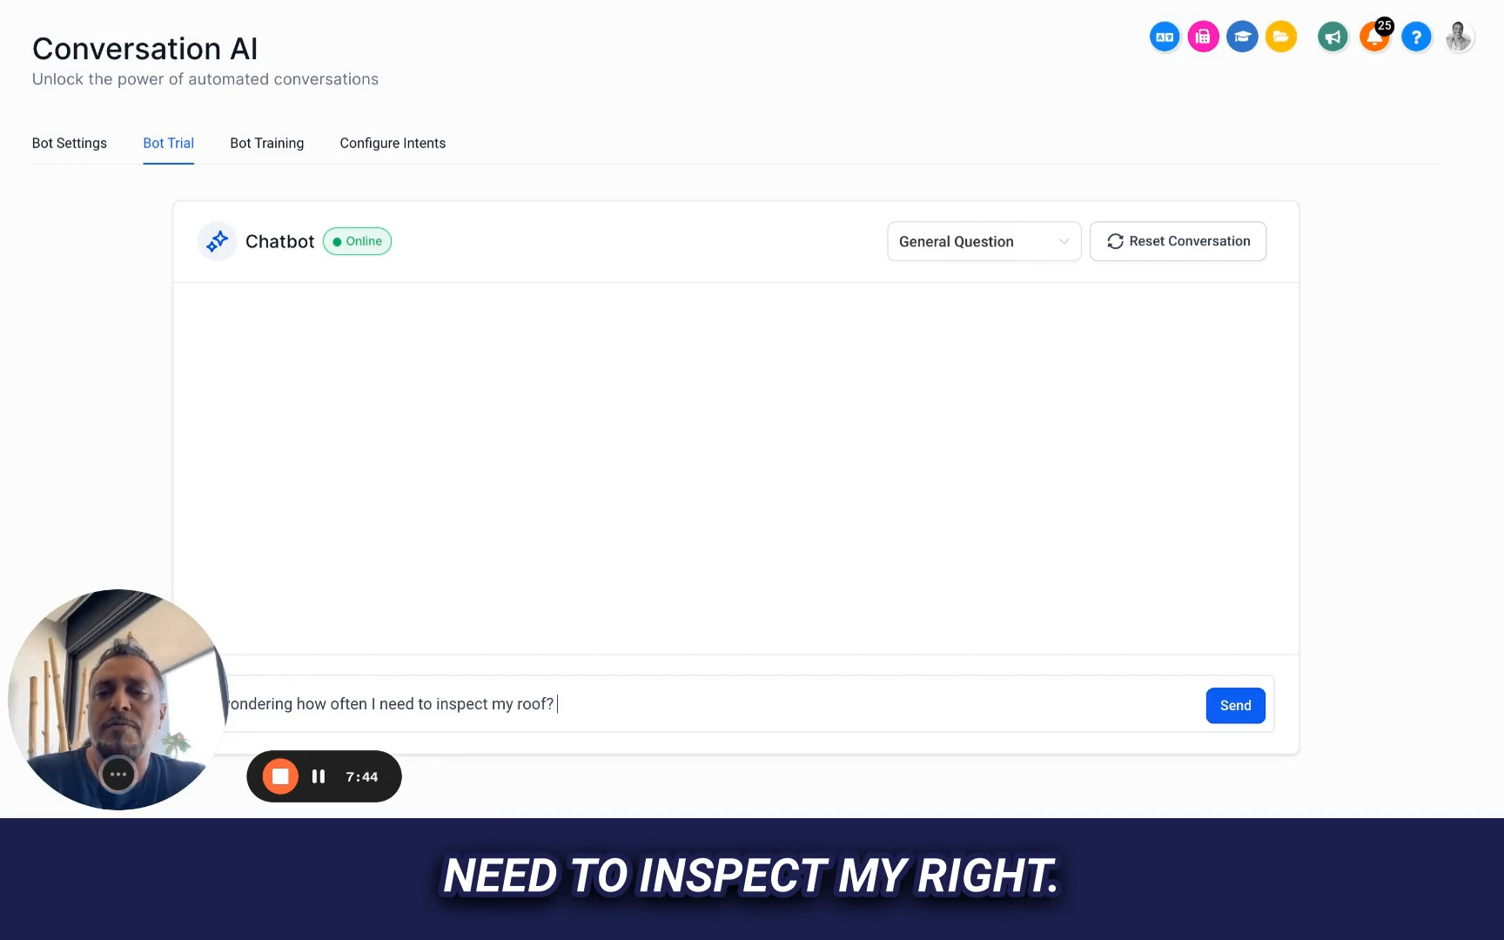
click(1235, 707)
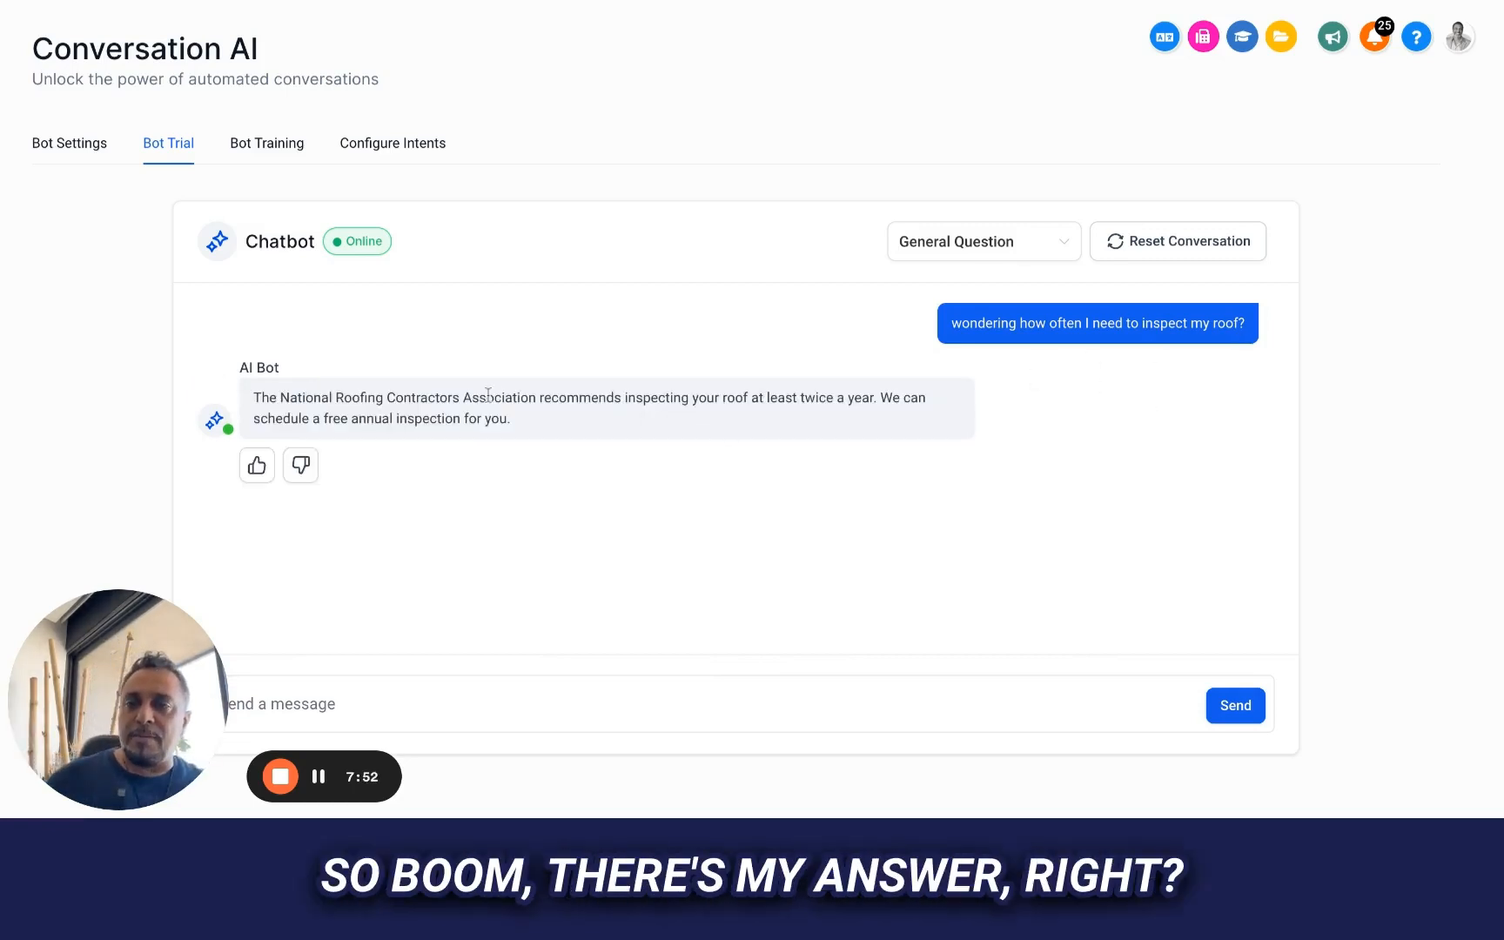
click(257, 467)
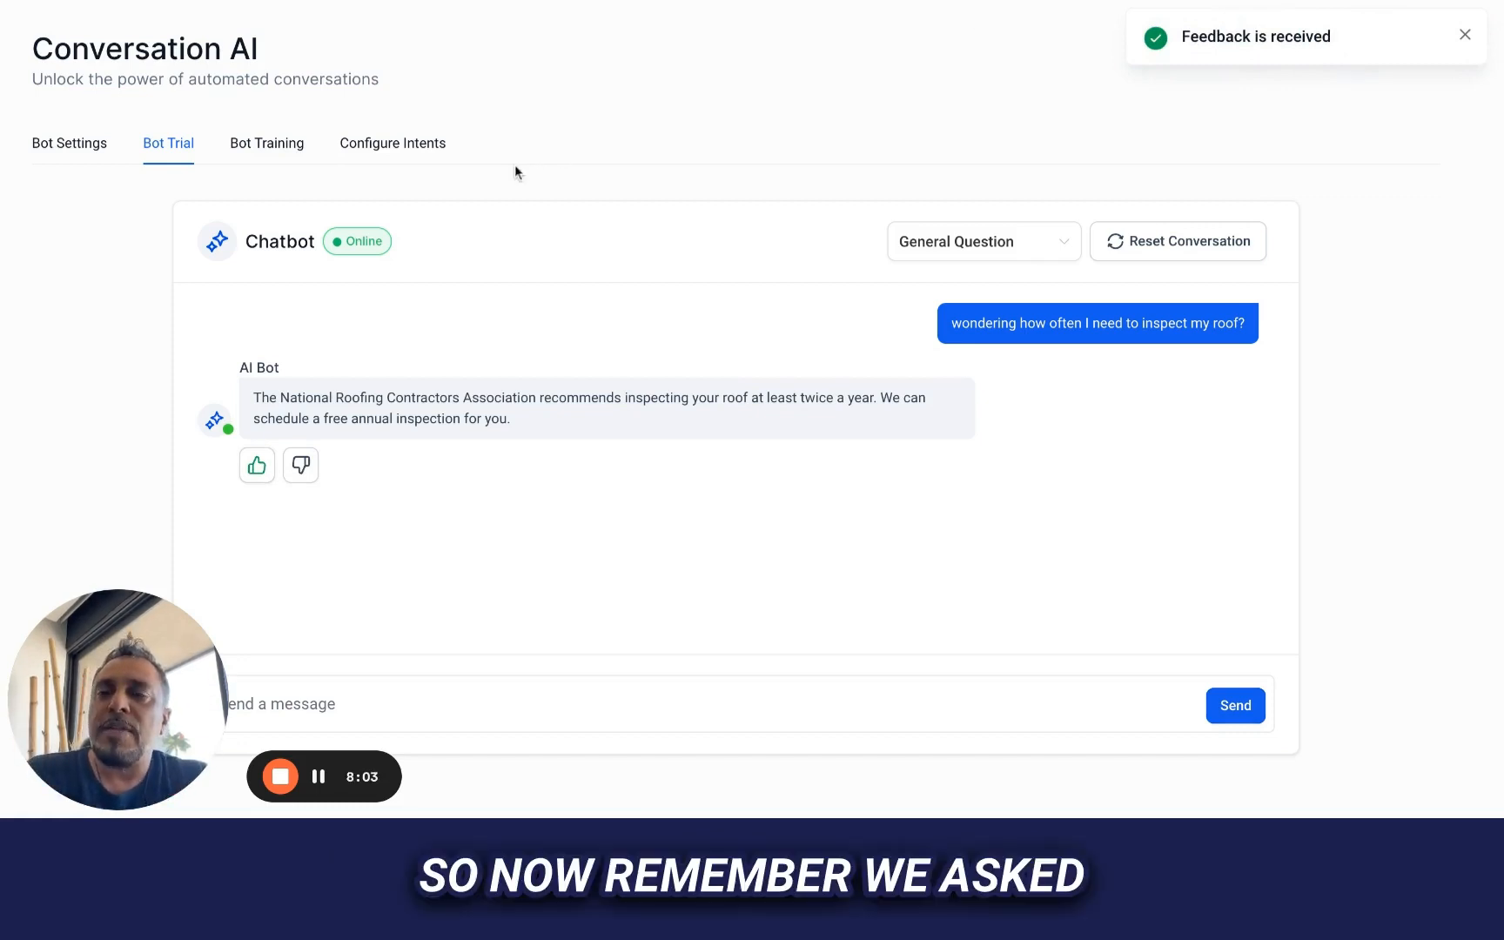
Ask the chatbot "where are you located?" in the same trial conversation
click(459, 708)
text(where are y)
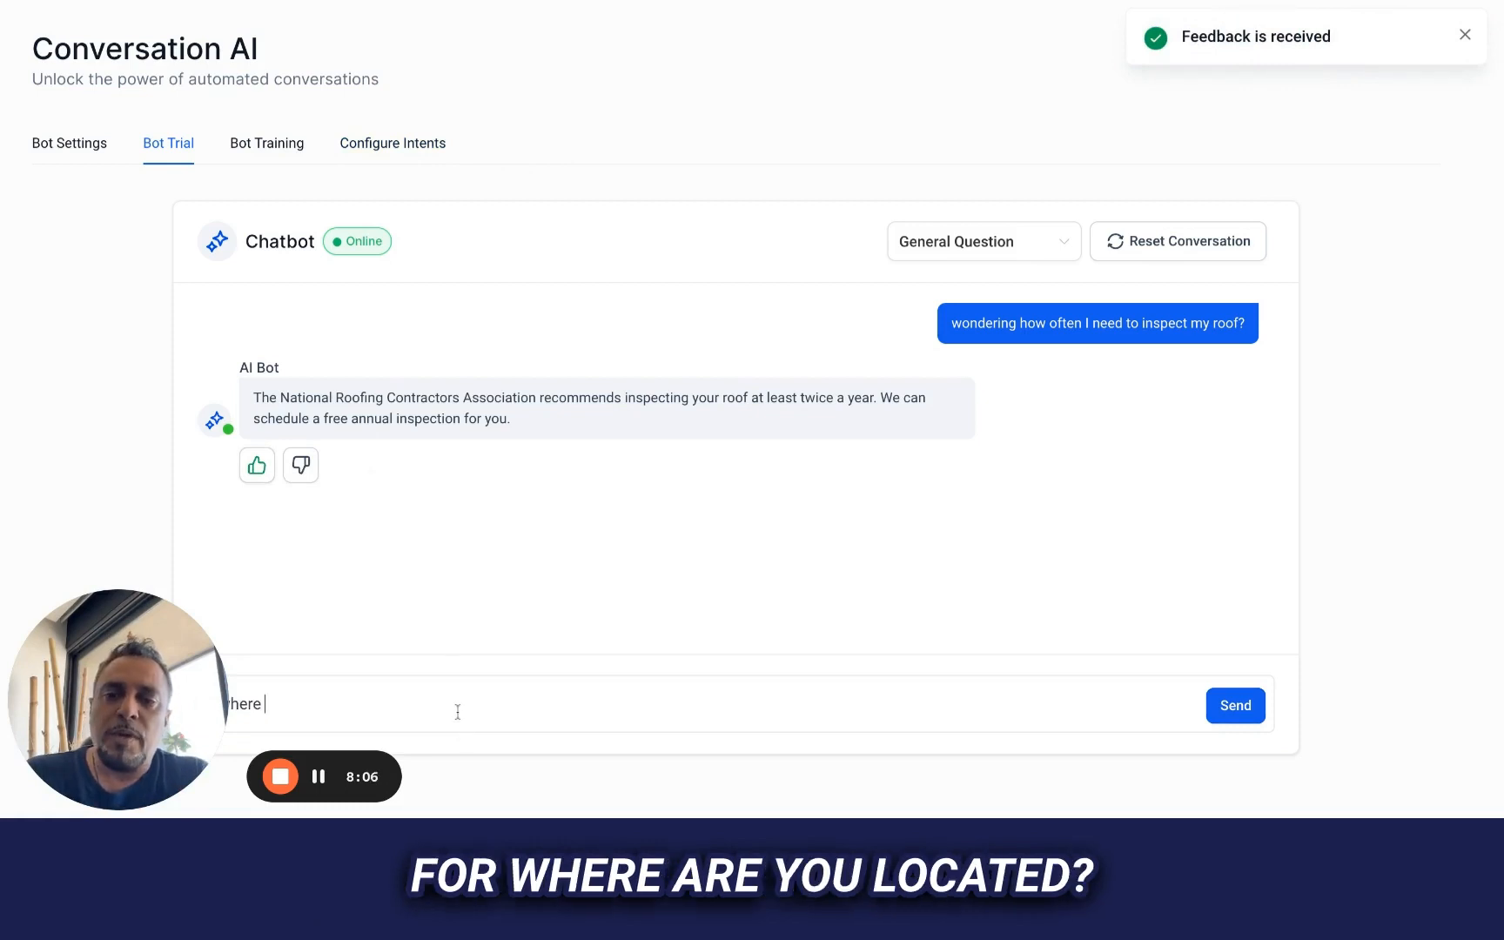
text(ou located?)
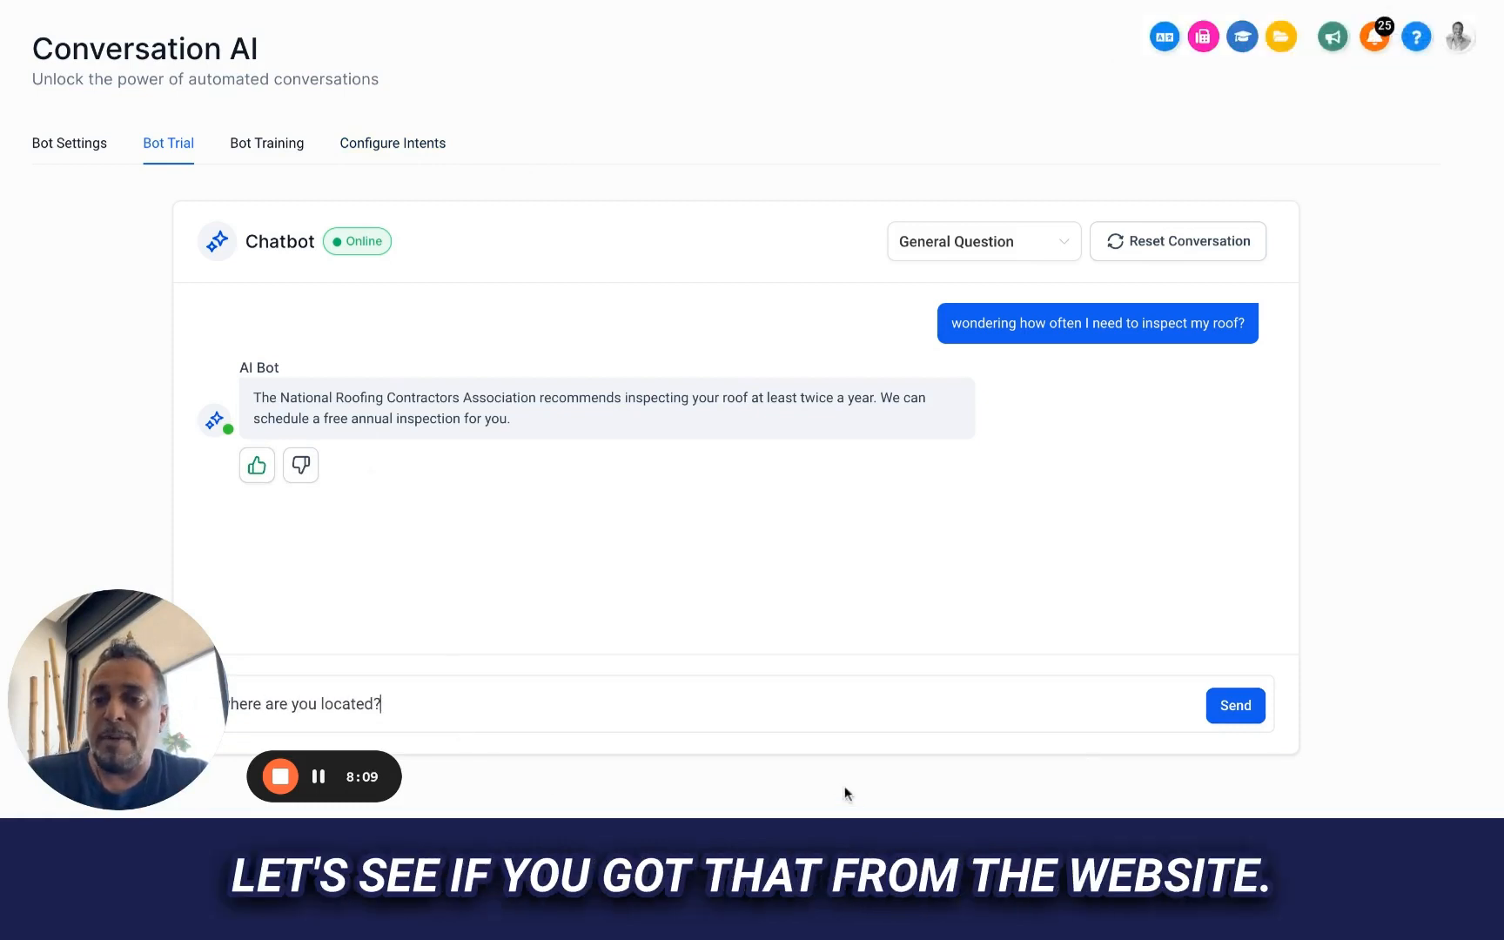
click(1214, 712)
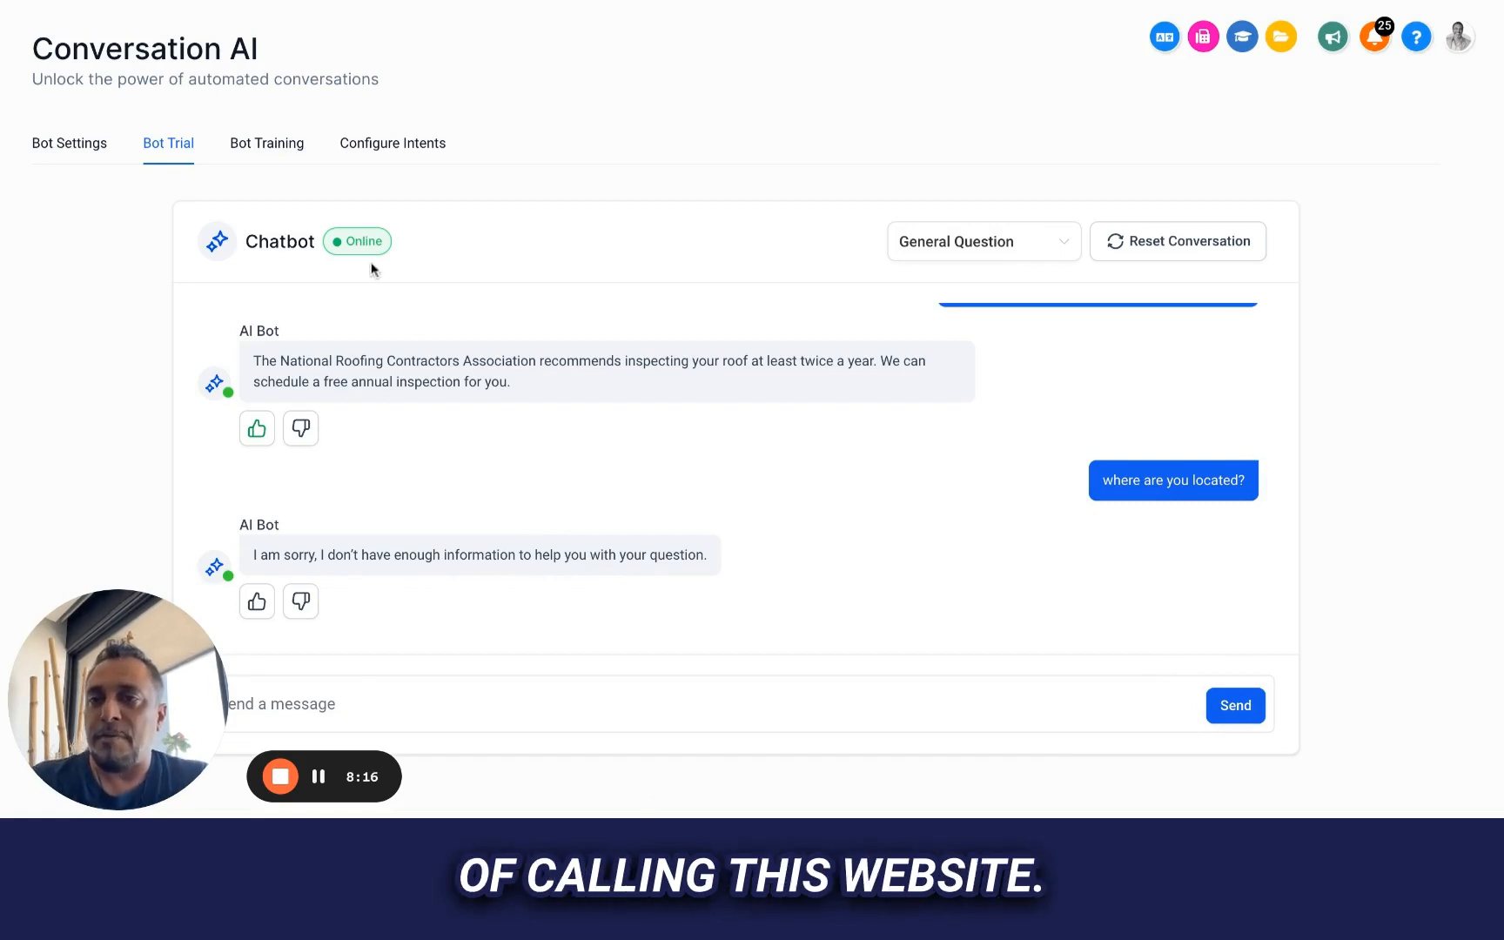
Crawl the website's exact URL again in the bot training to refresh its data
click(273, 144)
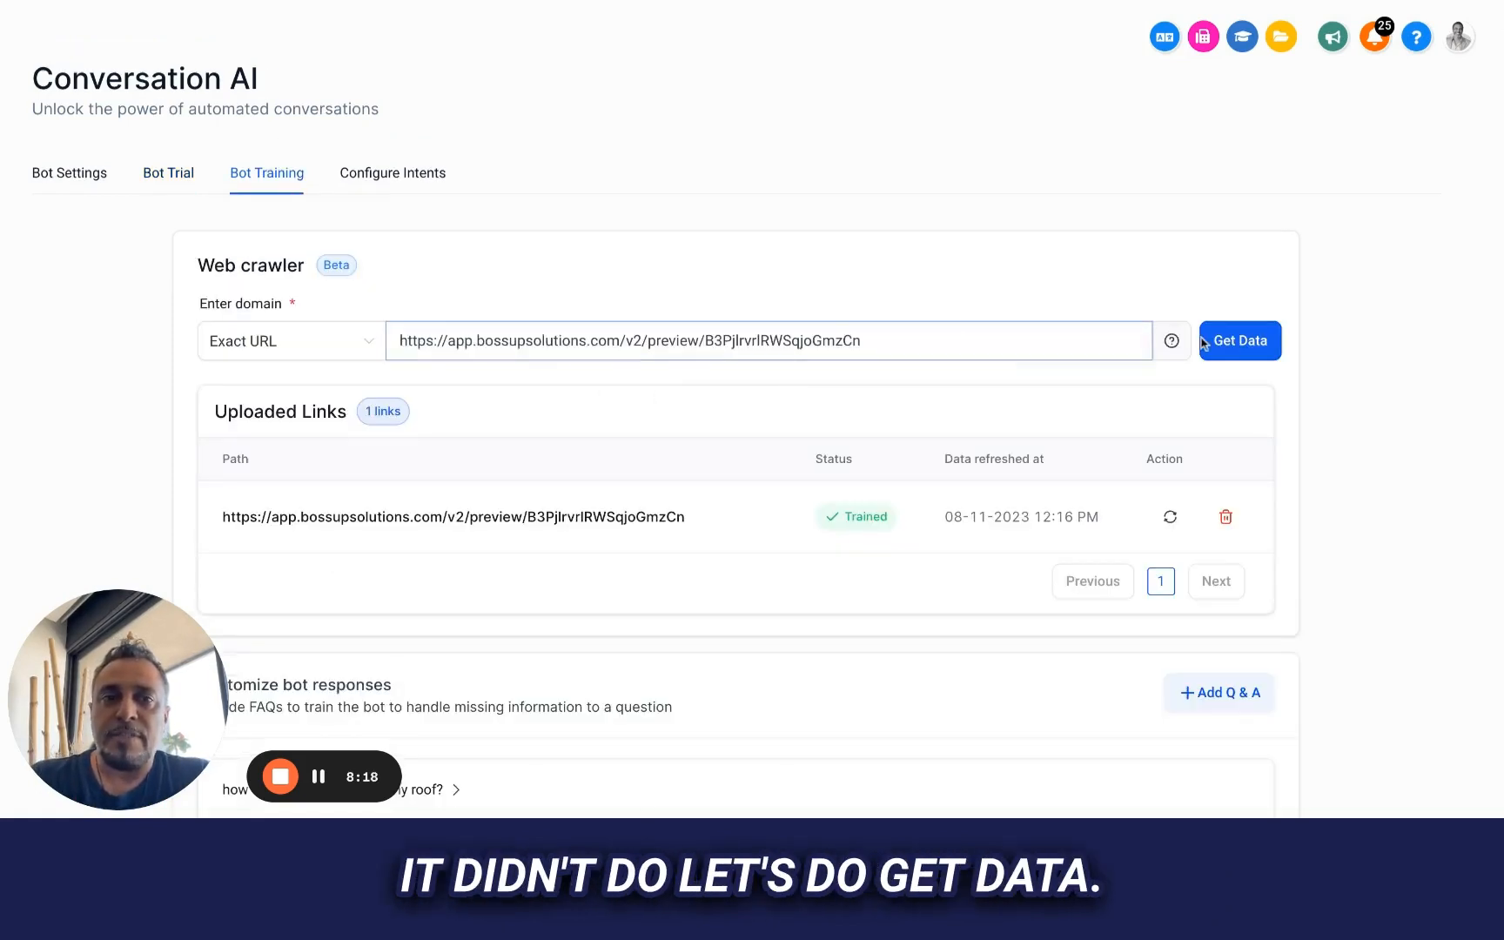
click(1241, 342)
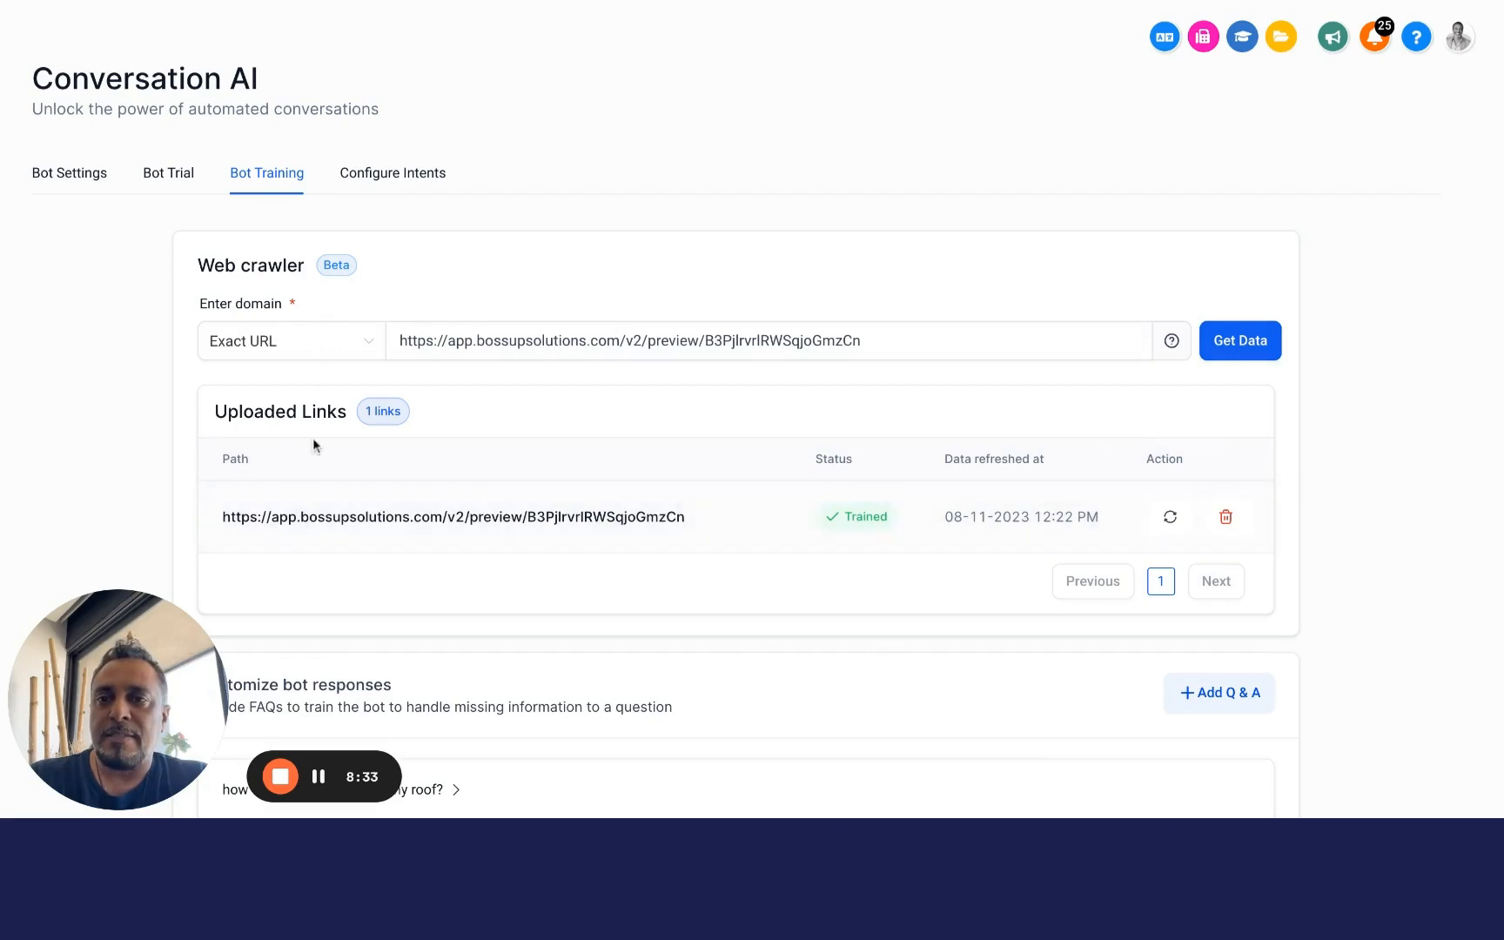
Reset the trial conversation and ask the chatbot "where are you located?" again
click(164, 173)
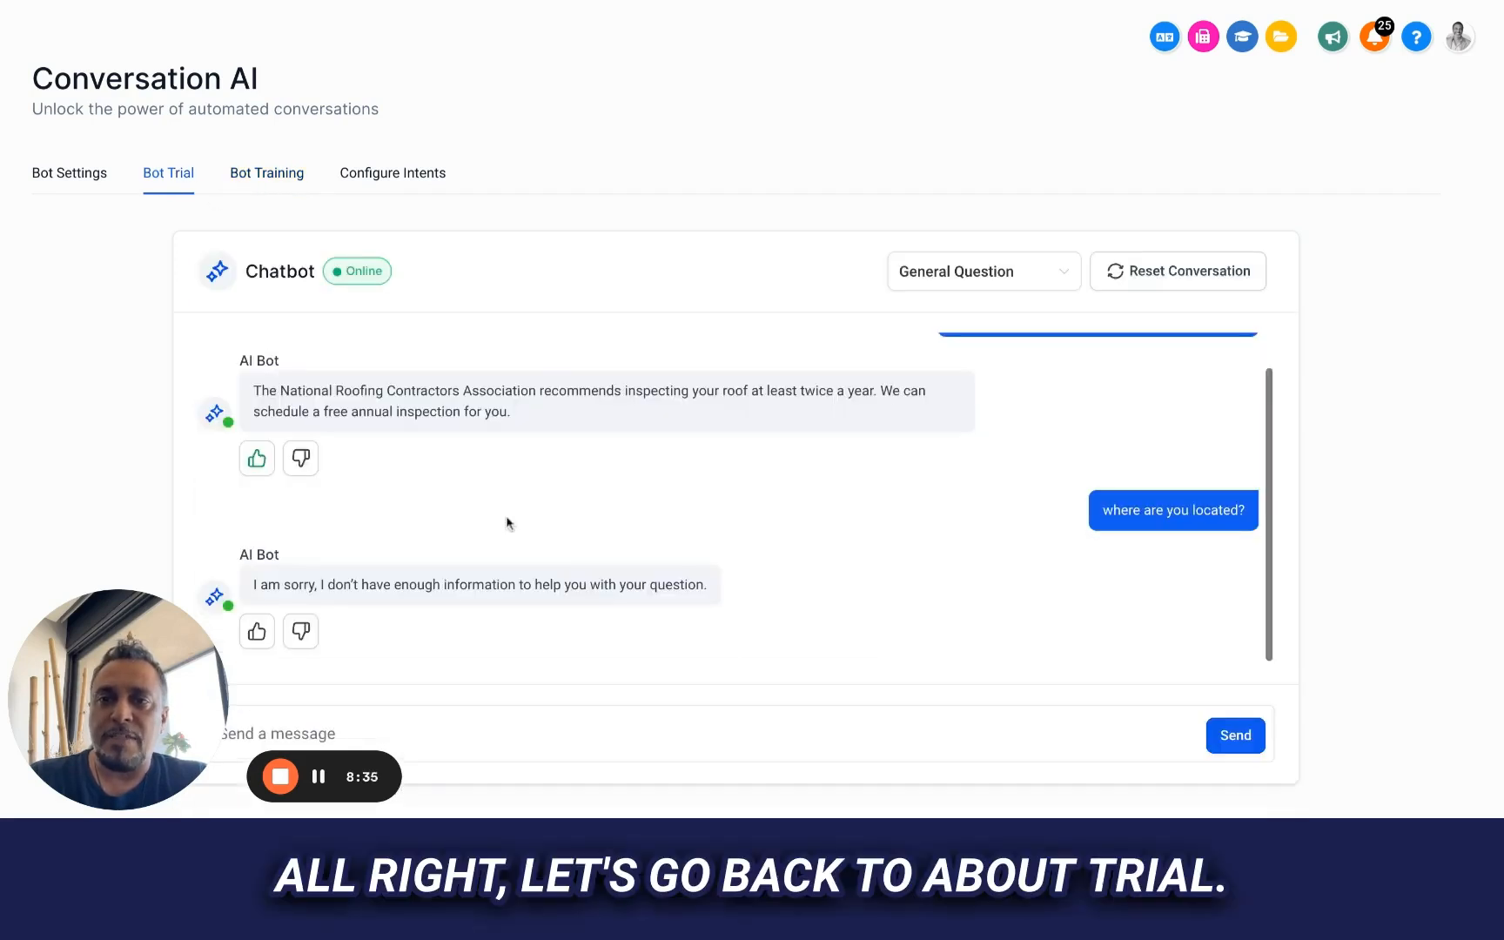
click(1167, 277)
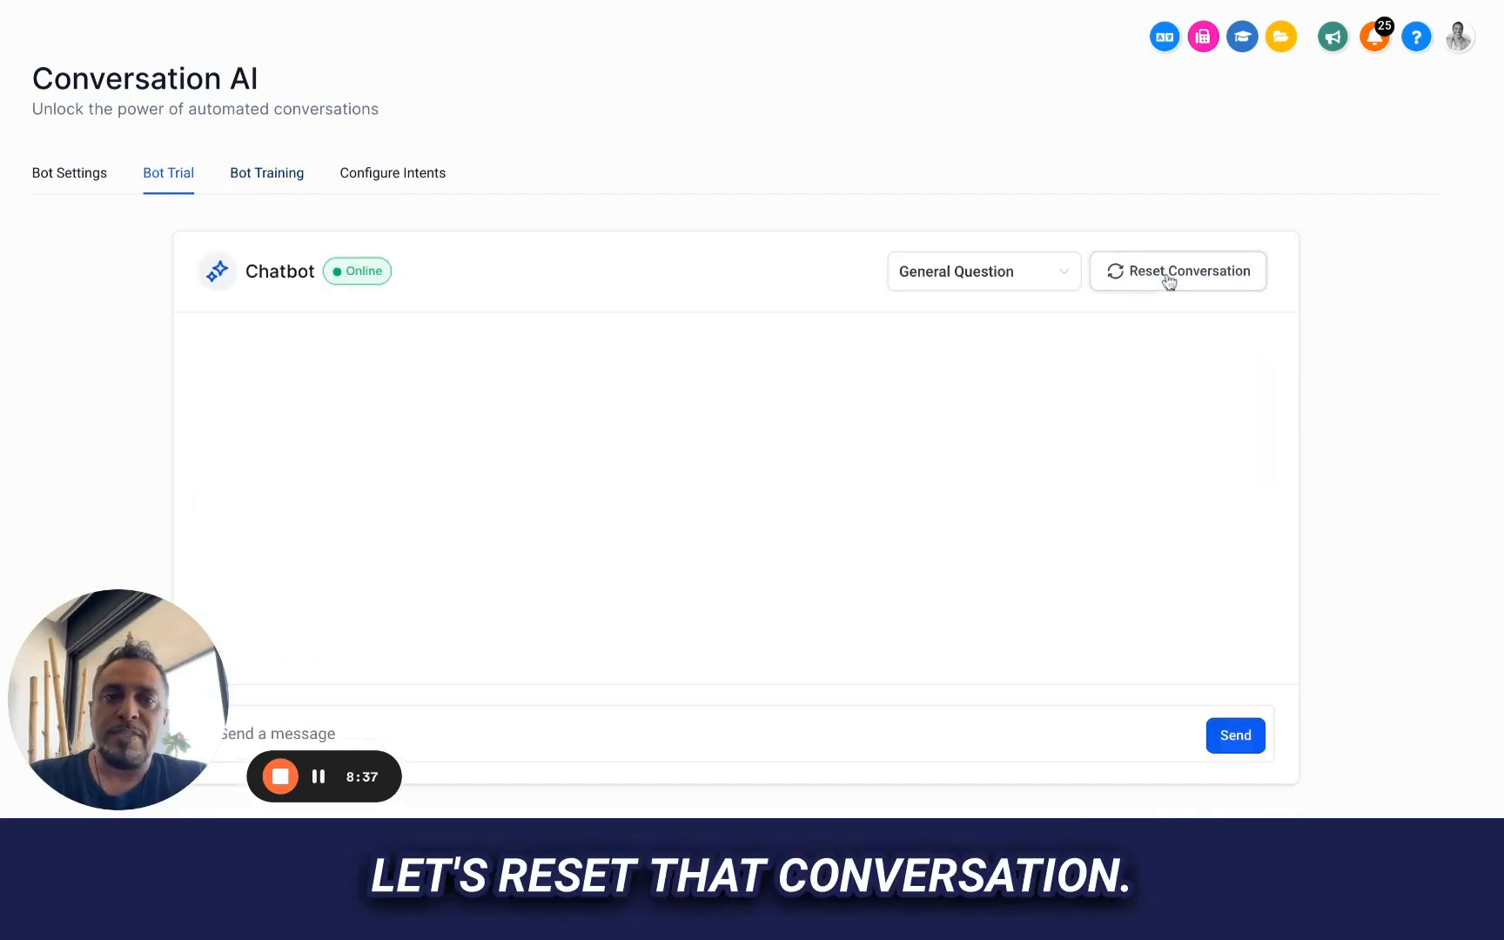
click(594, 733)
text(where are )
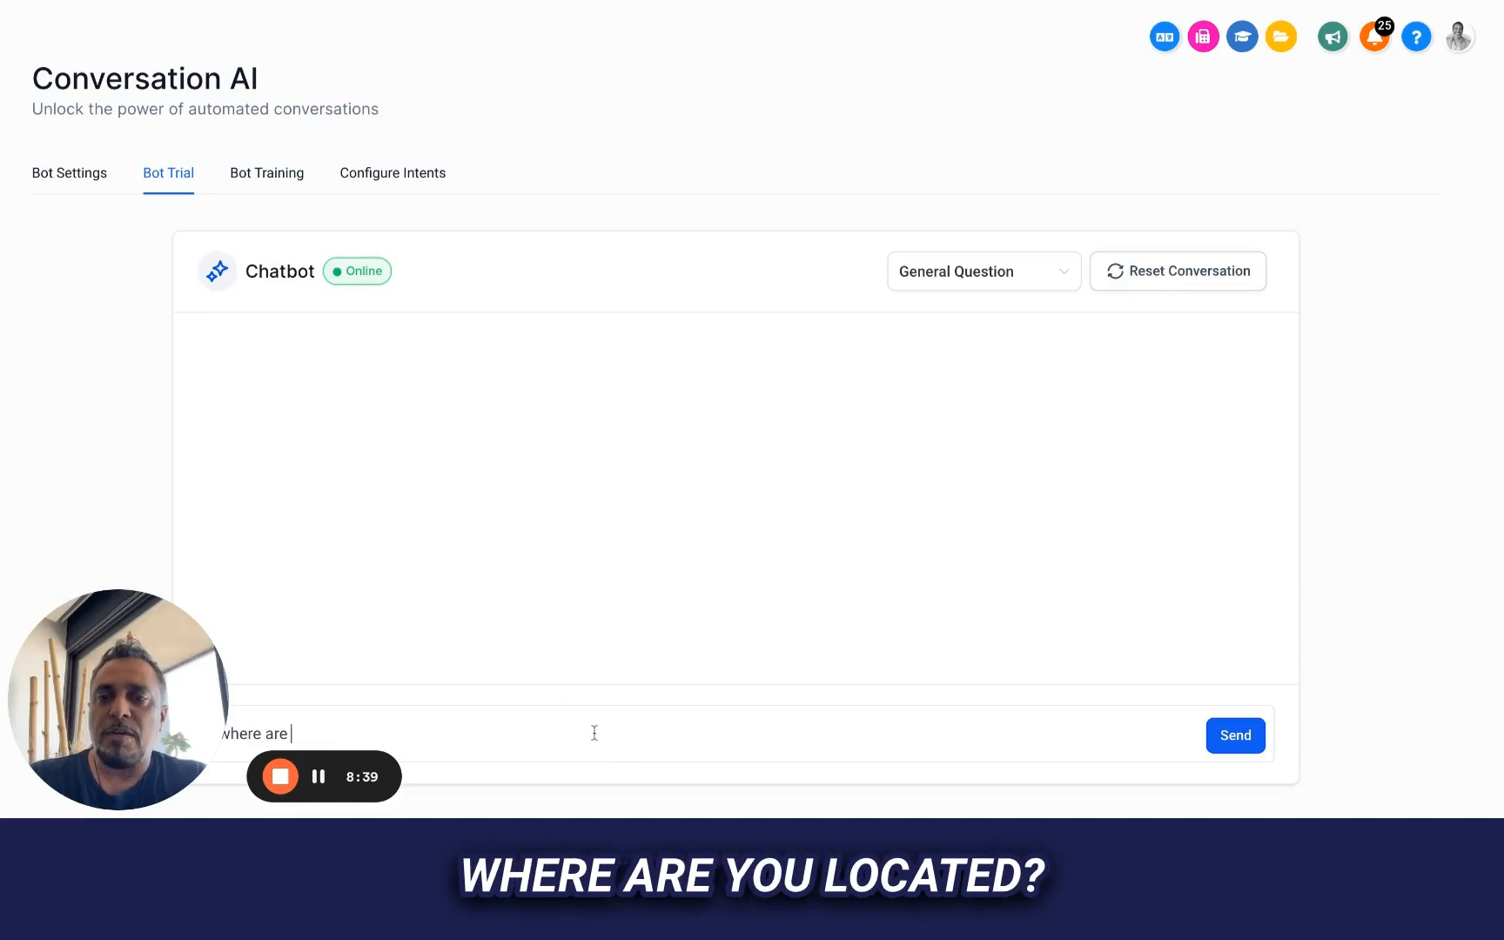
text(you located?)
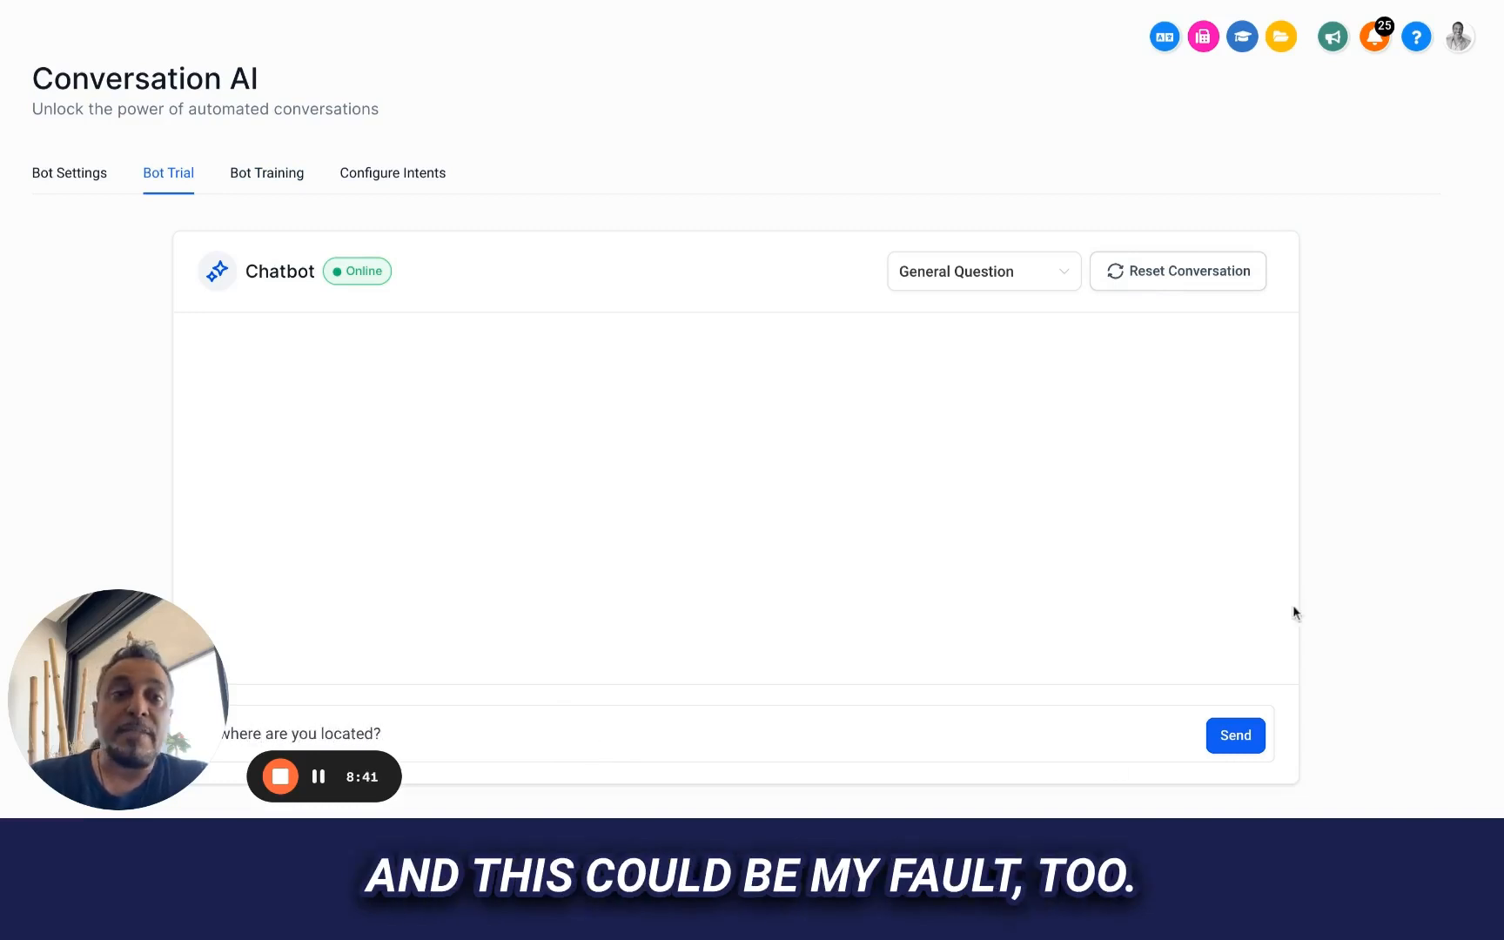
click(1236, 734)
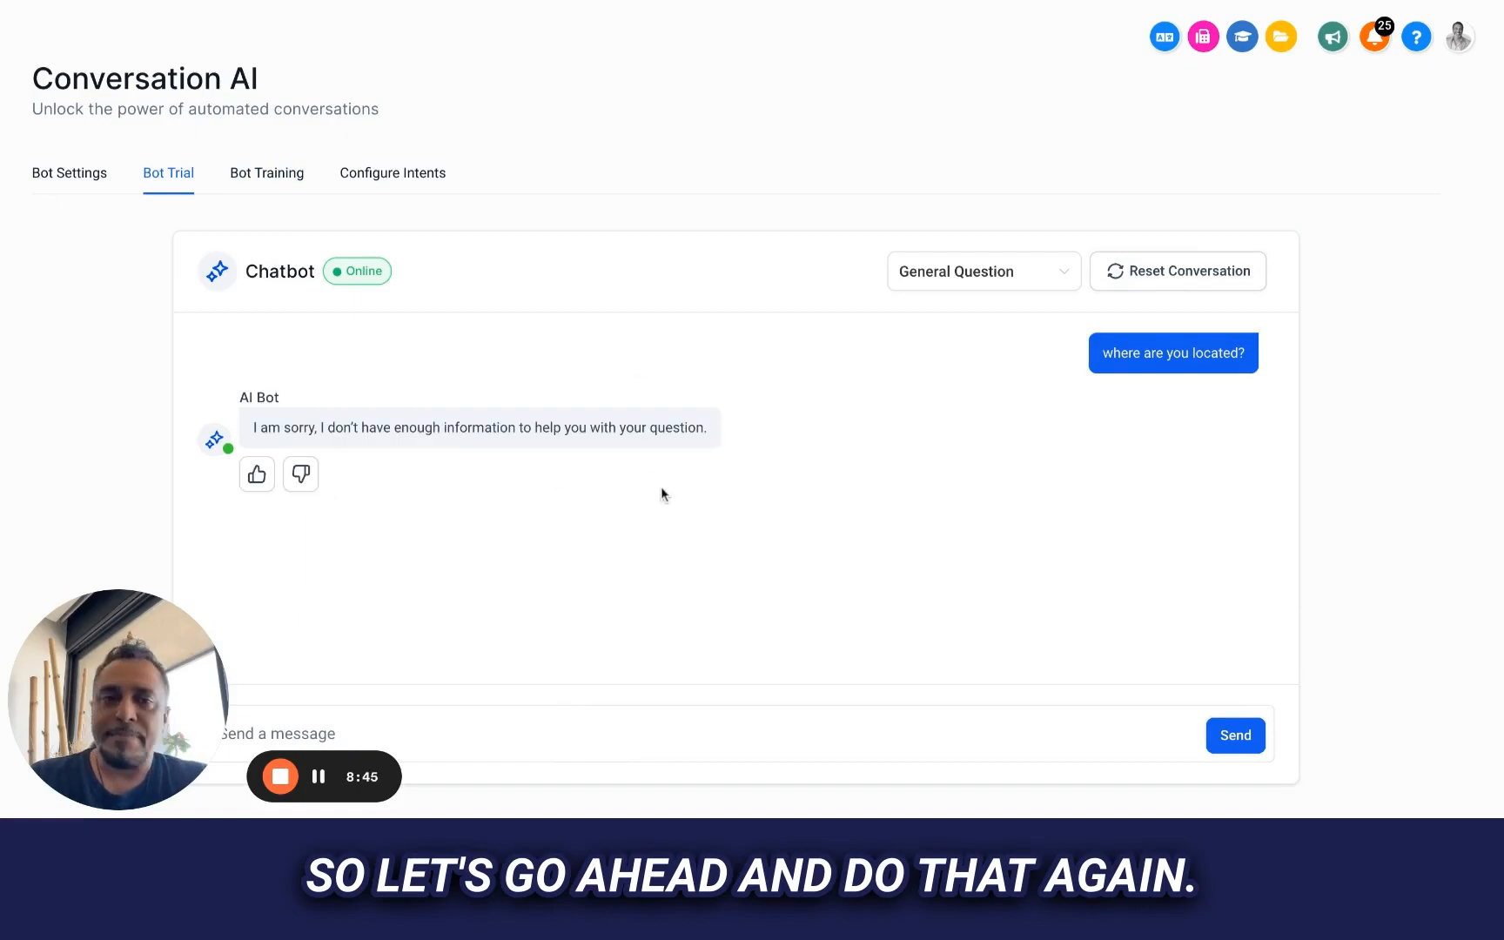
Check the company website for location information the bot could use, and return to the bot trial
key(ctrl+Tab)
scroll(645, 505, down, 5)
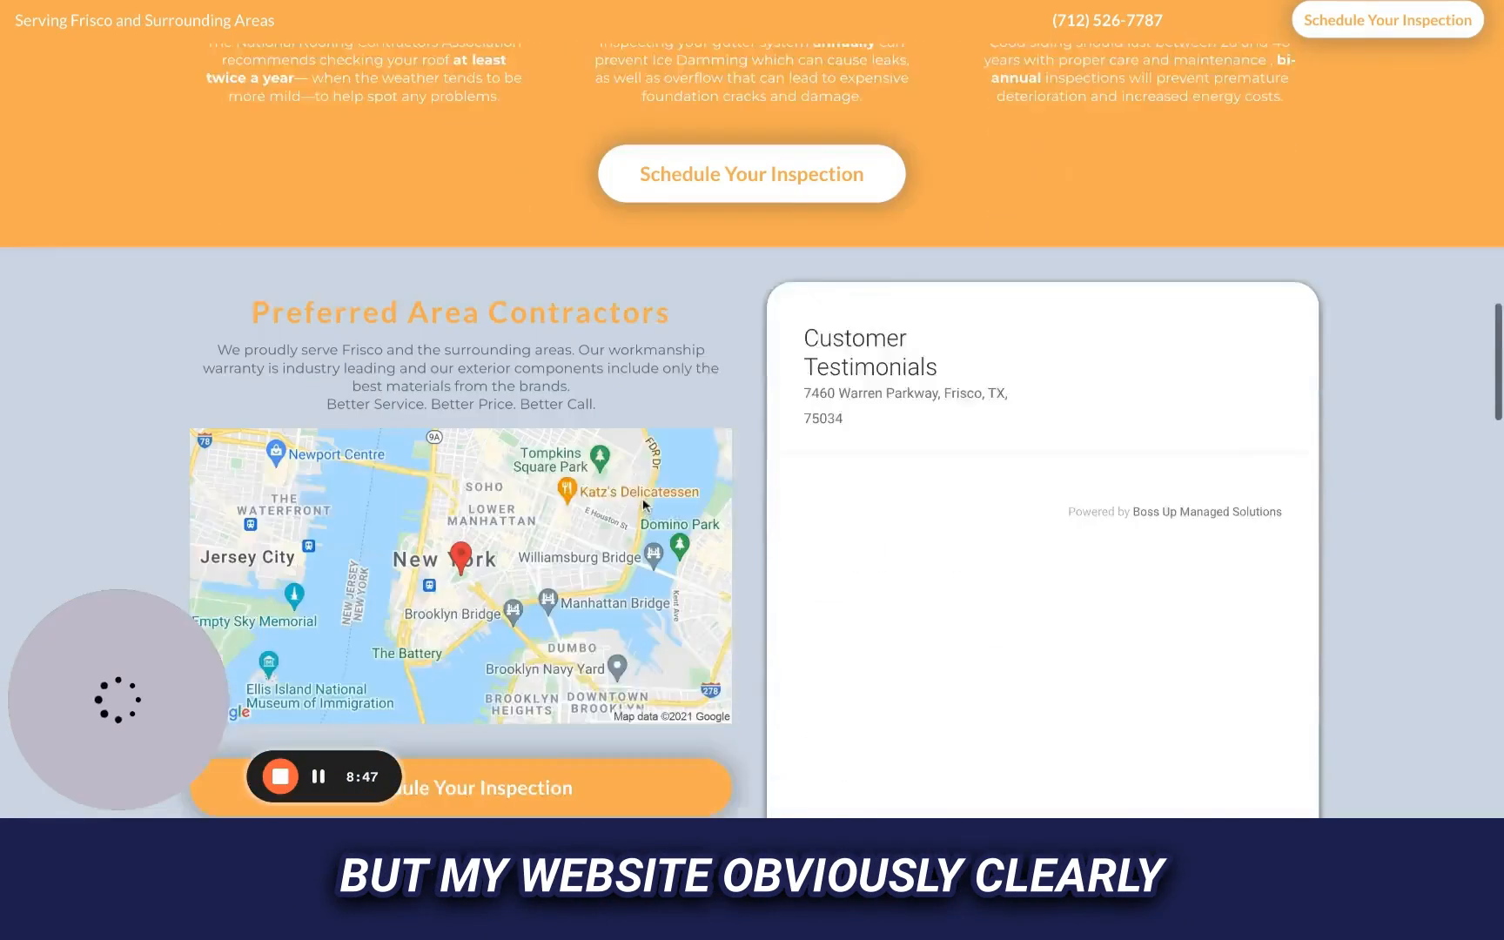
scroll(642, 503, down, 10)
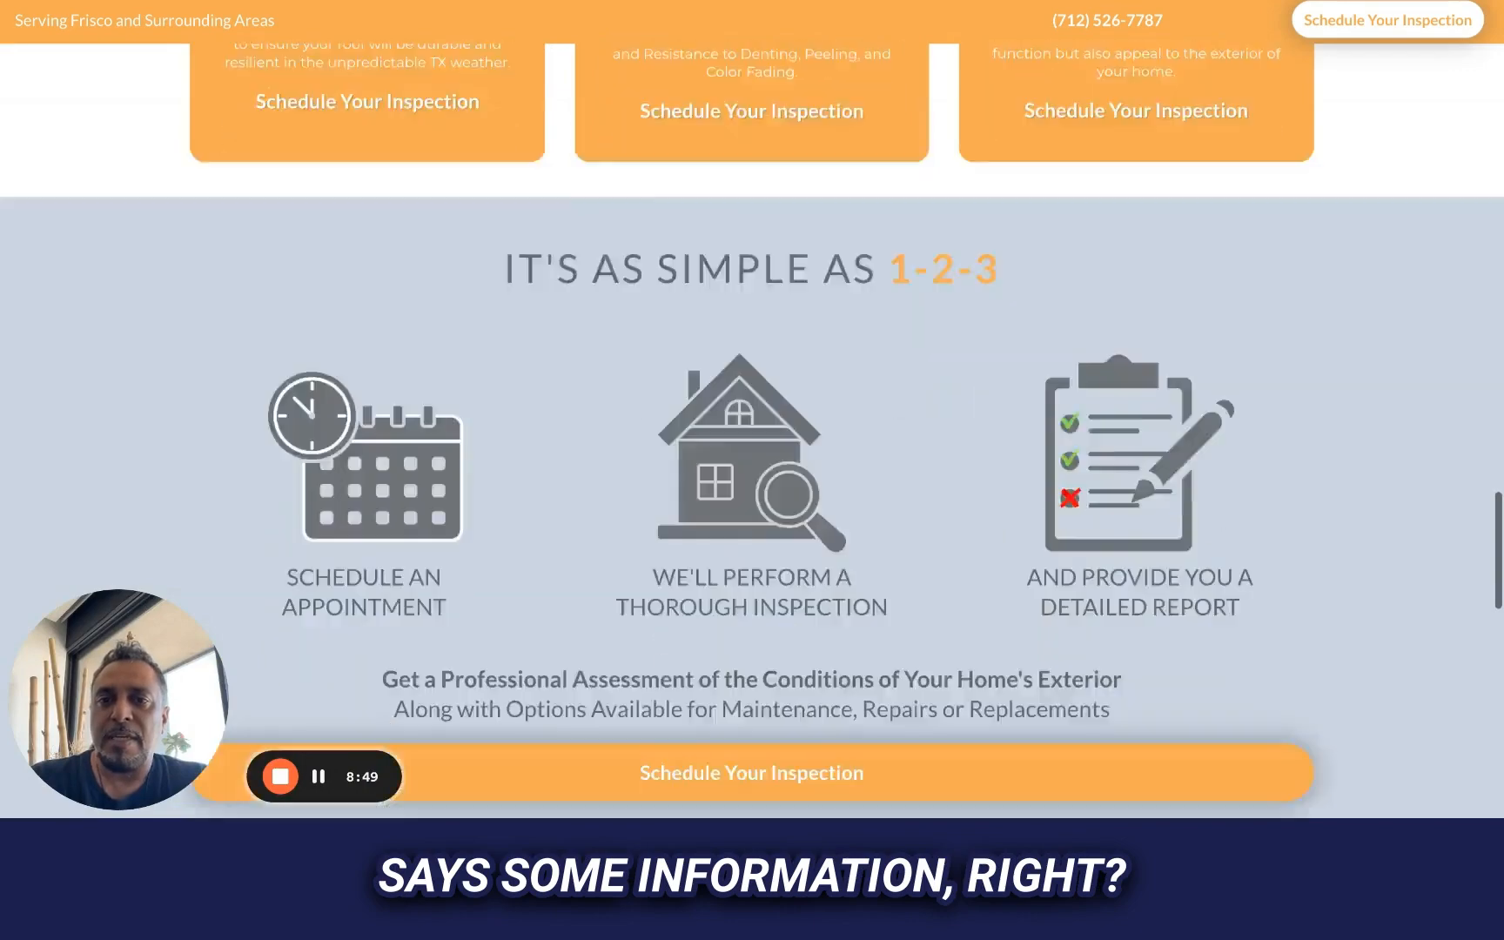
scroll(588, 442, up, 10)
key(ctrl+Tab)
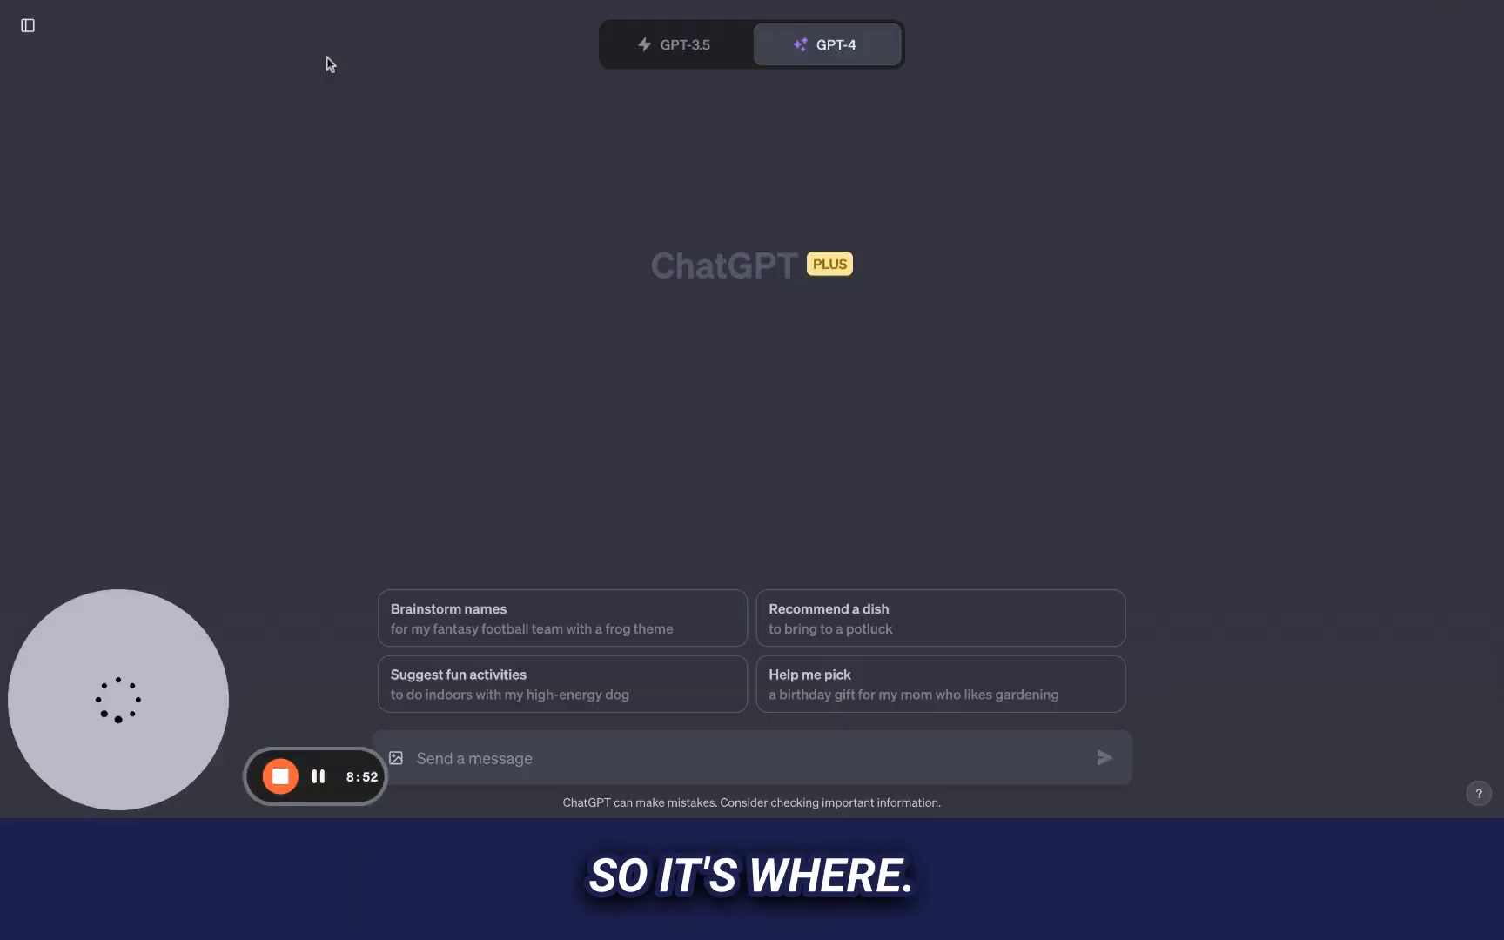
key(ctrl+Tab)
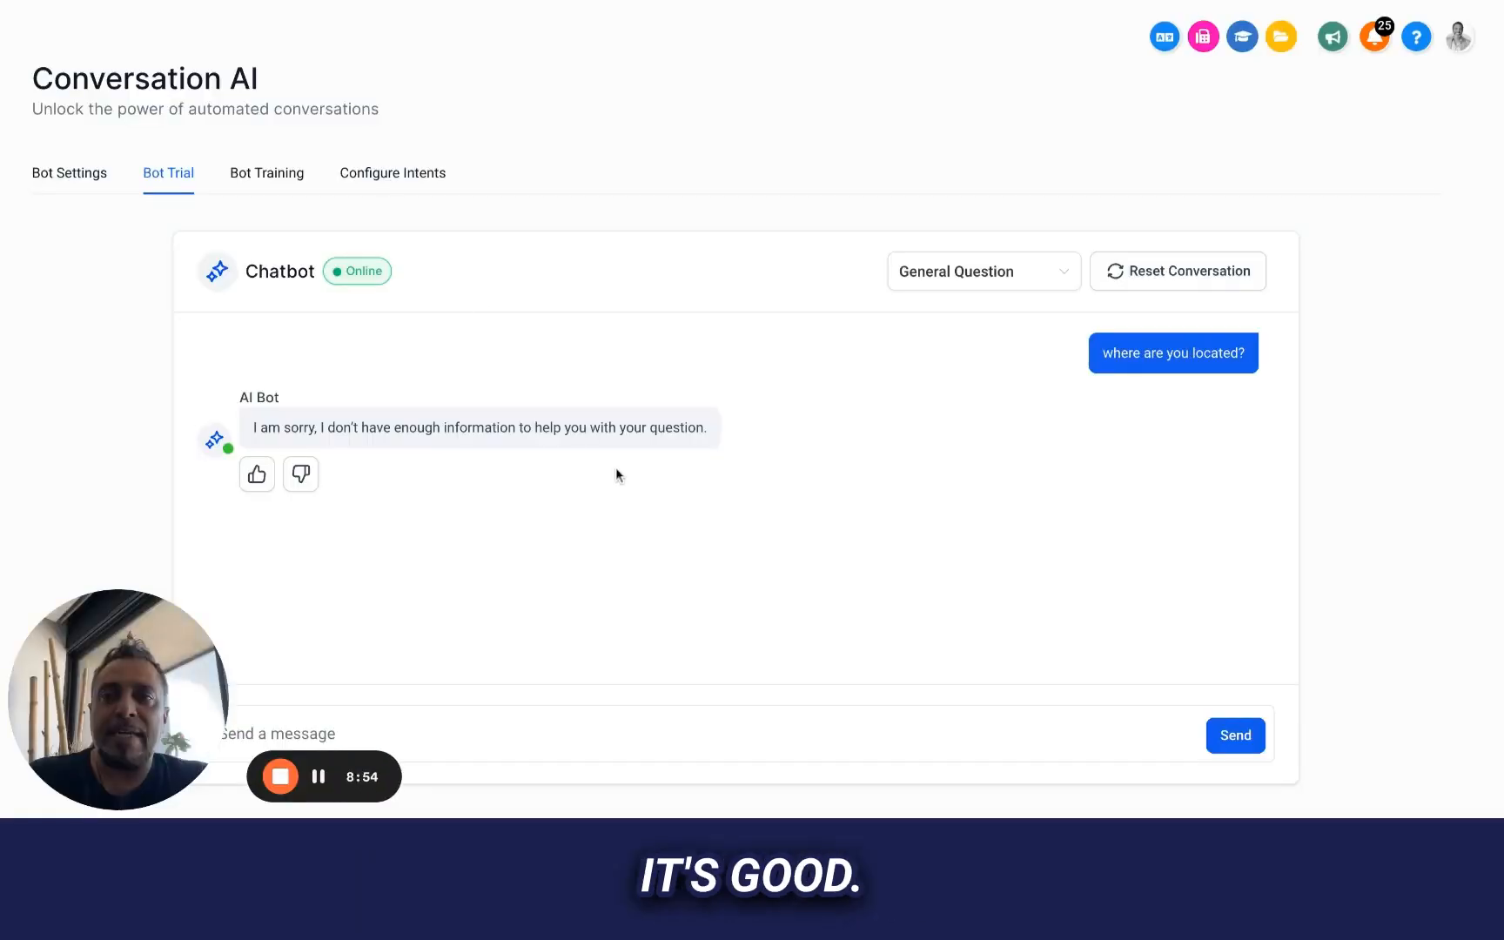
Open a new blank question-and-answer entry under the bot training's customized responses
scroll(615, 467, down, 1)
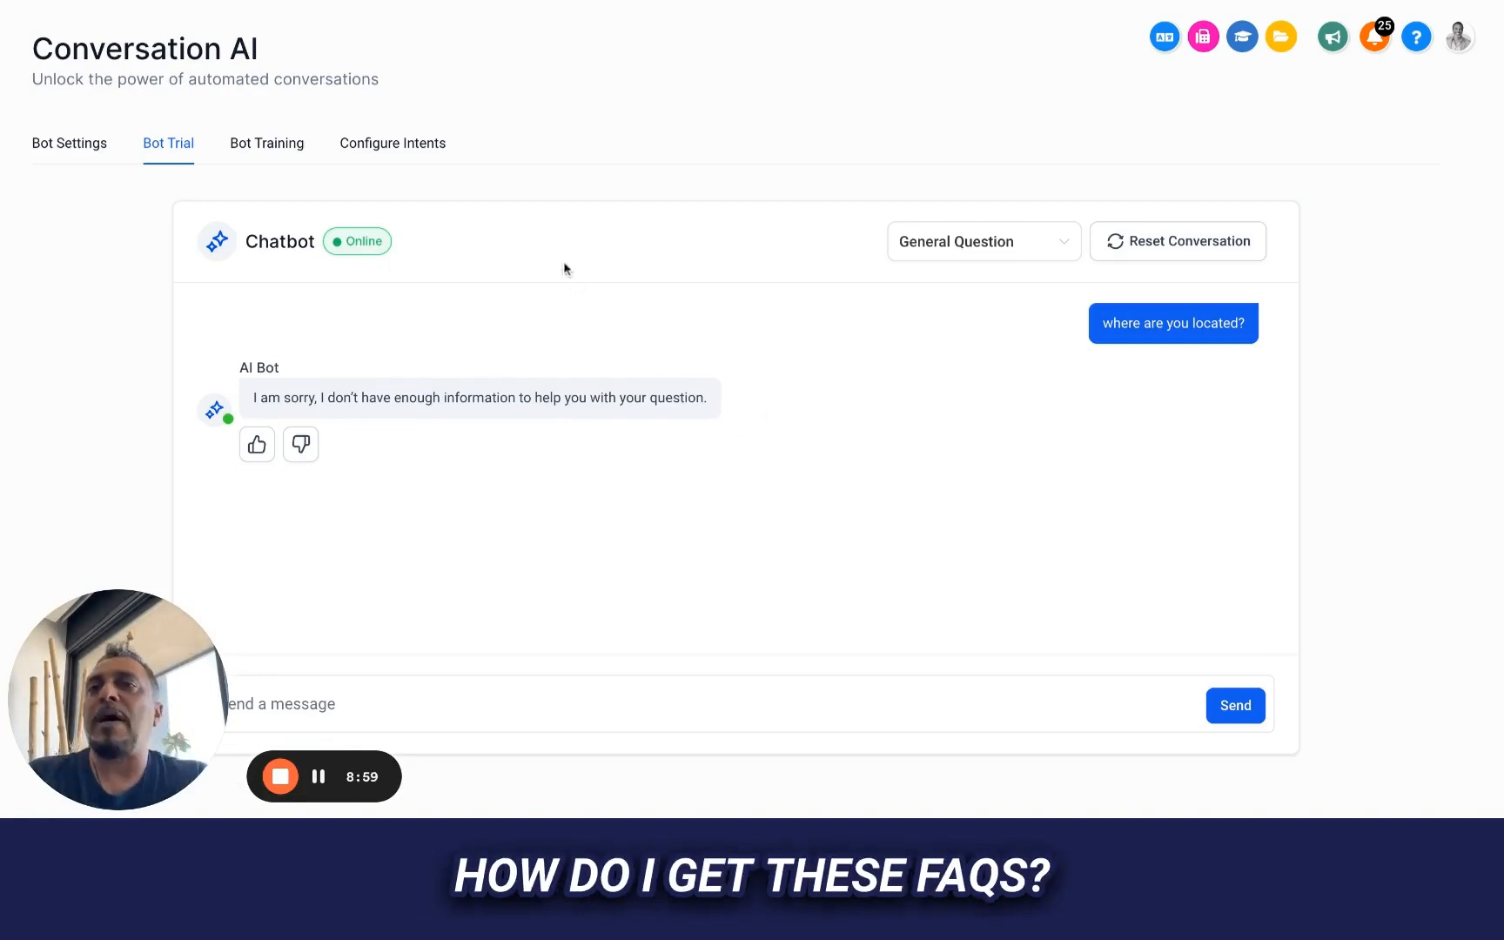
click(267, 142)
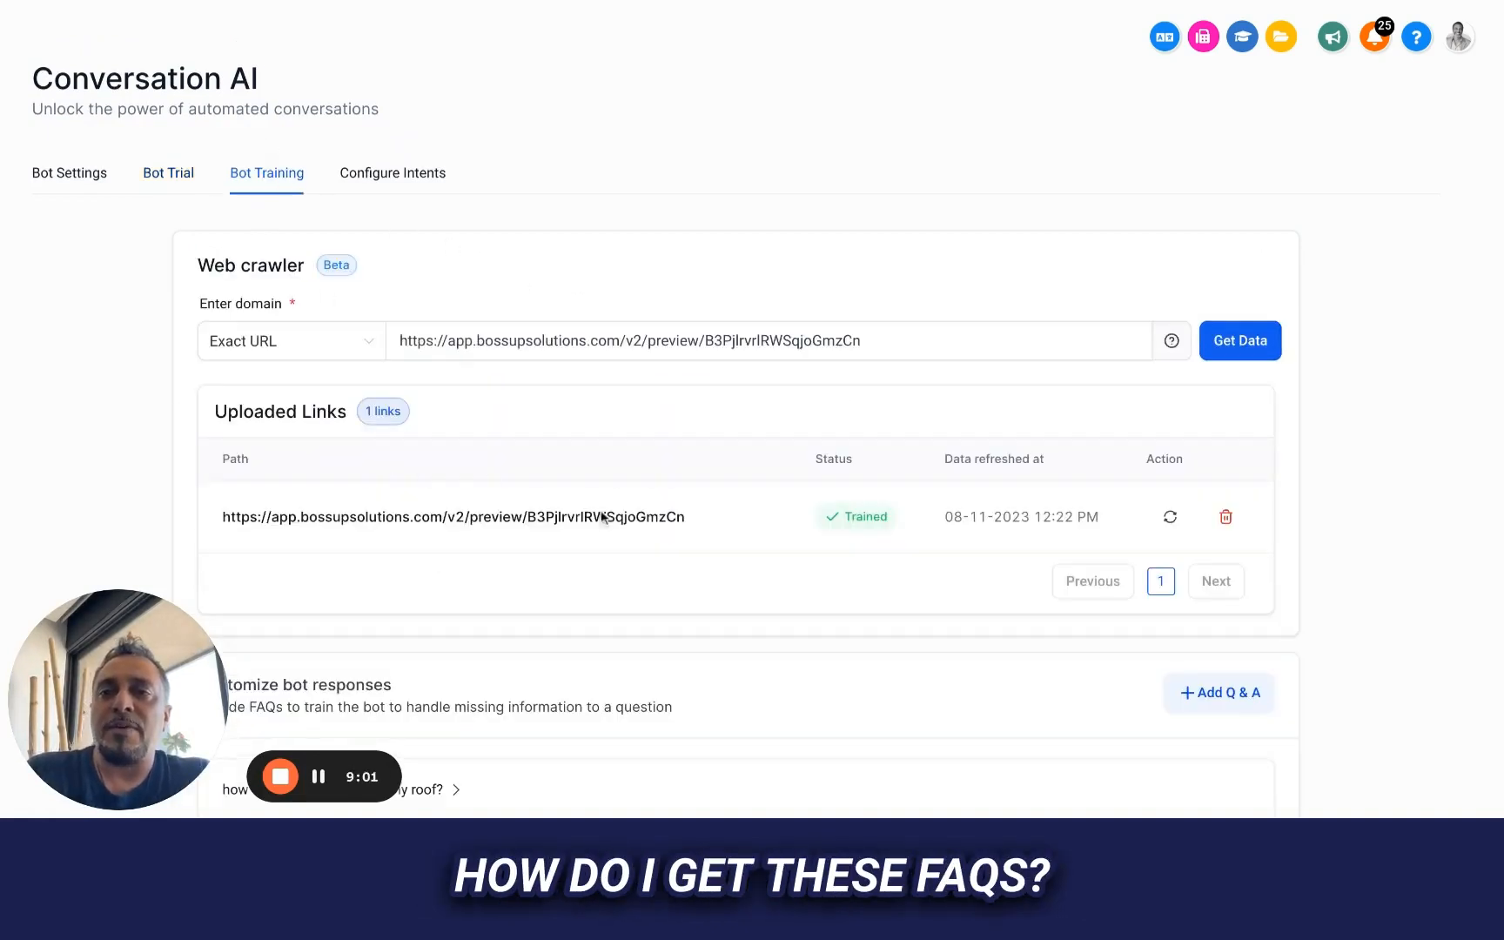
scroll(697, 555, down, 3)
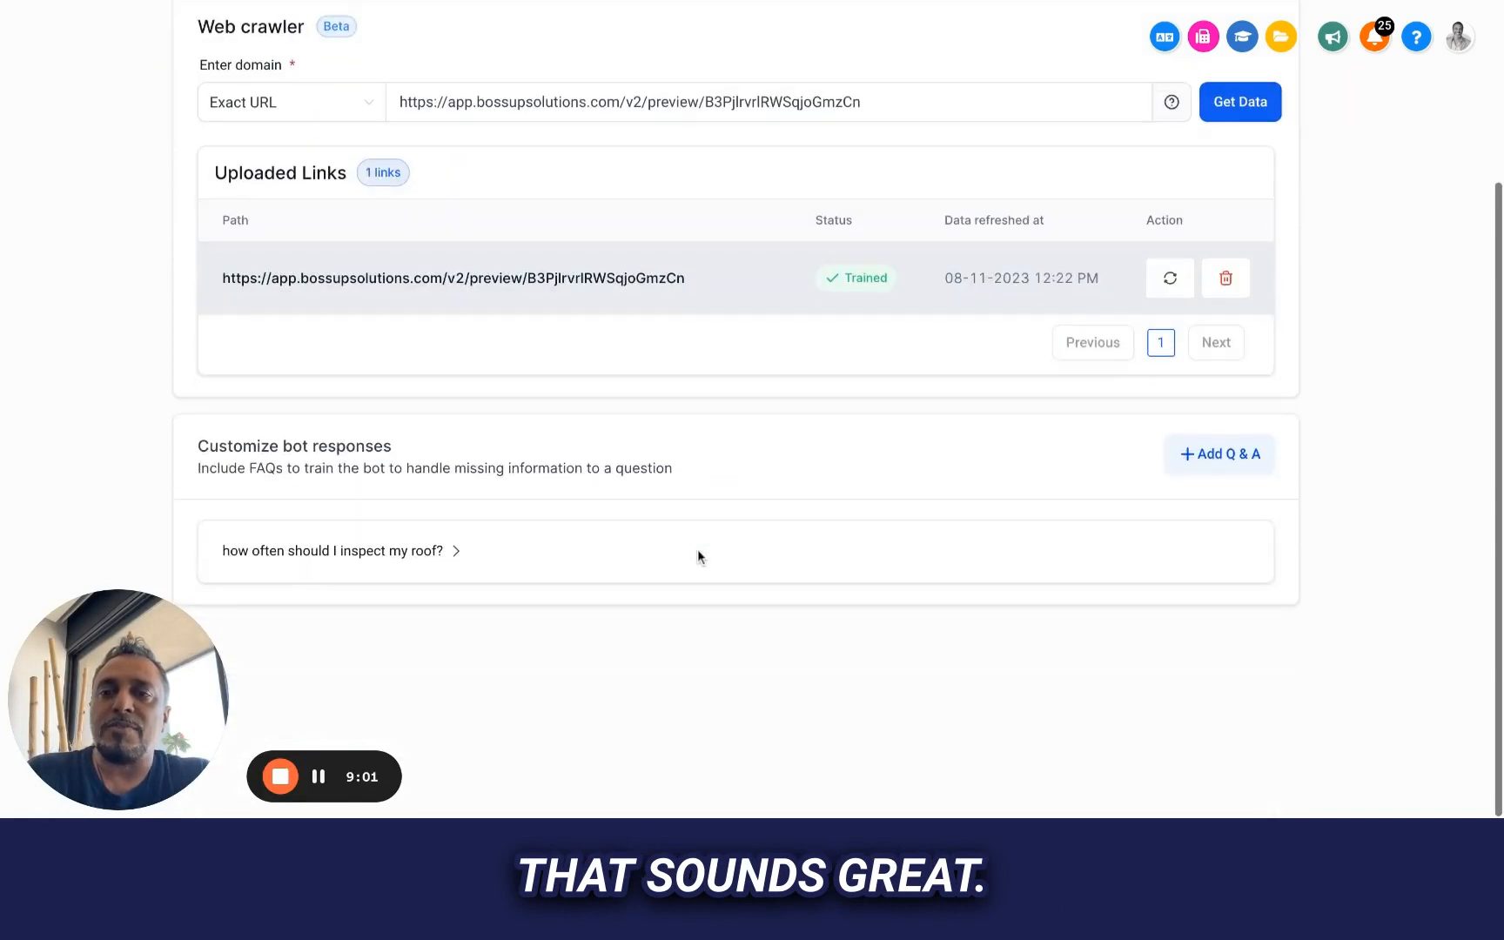
click(1218, 454)
scroll(474, 628, down, 2)
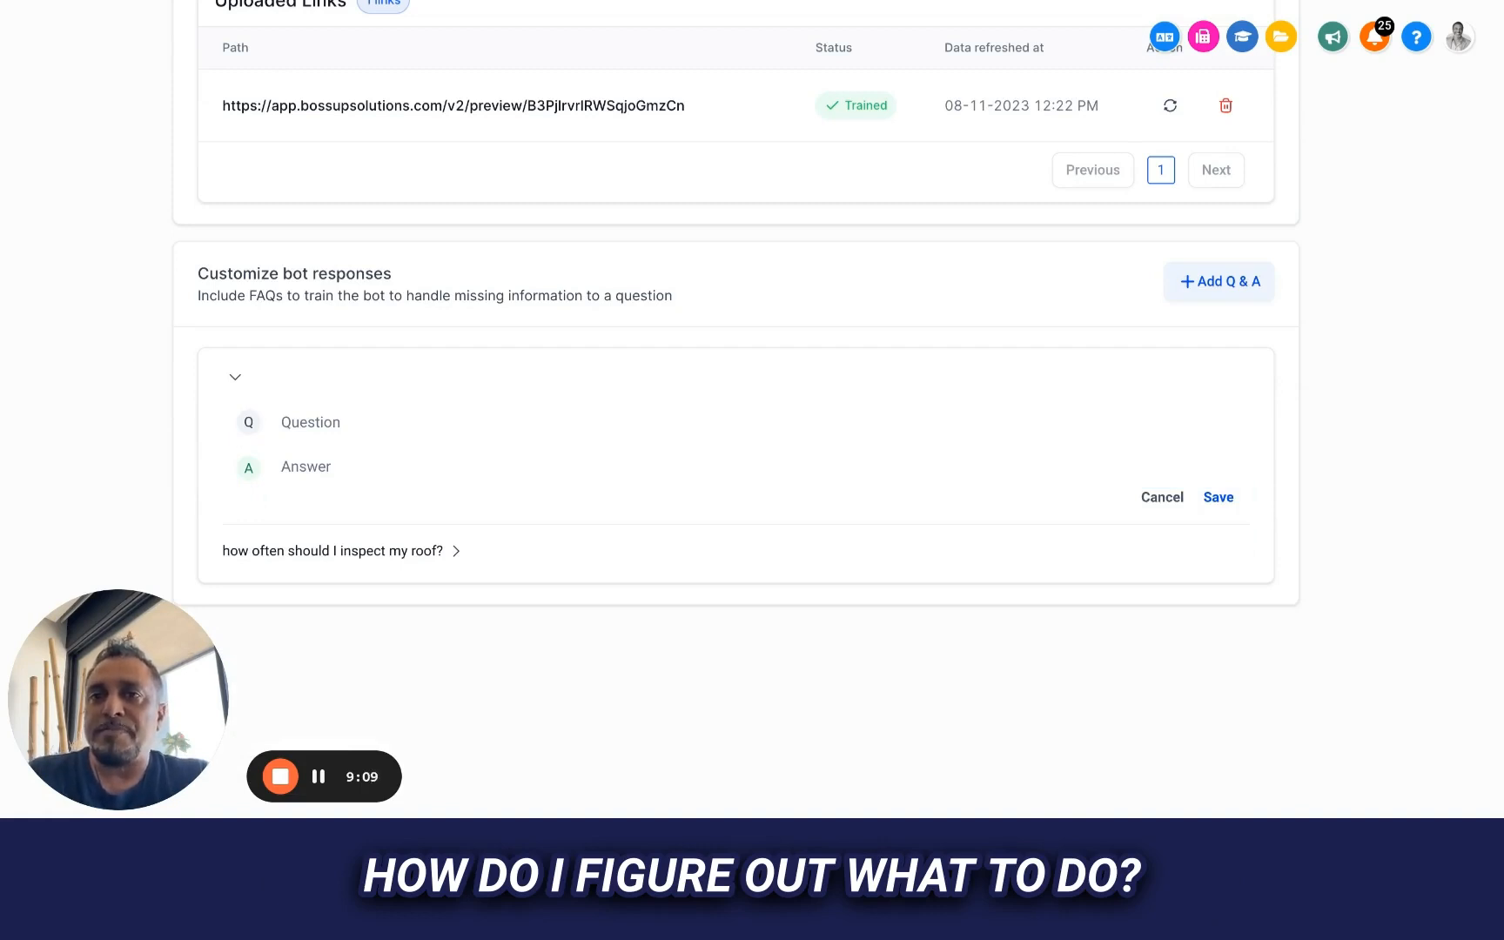
Switch to ChatGPT and start the prompt with "you are my trainer for my receptionist at my roofing company called Preferred Area Contractors"
key(ctrl+Tab)
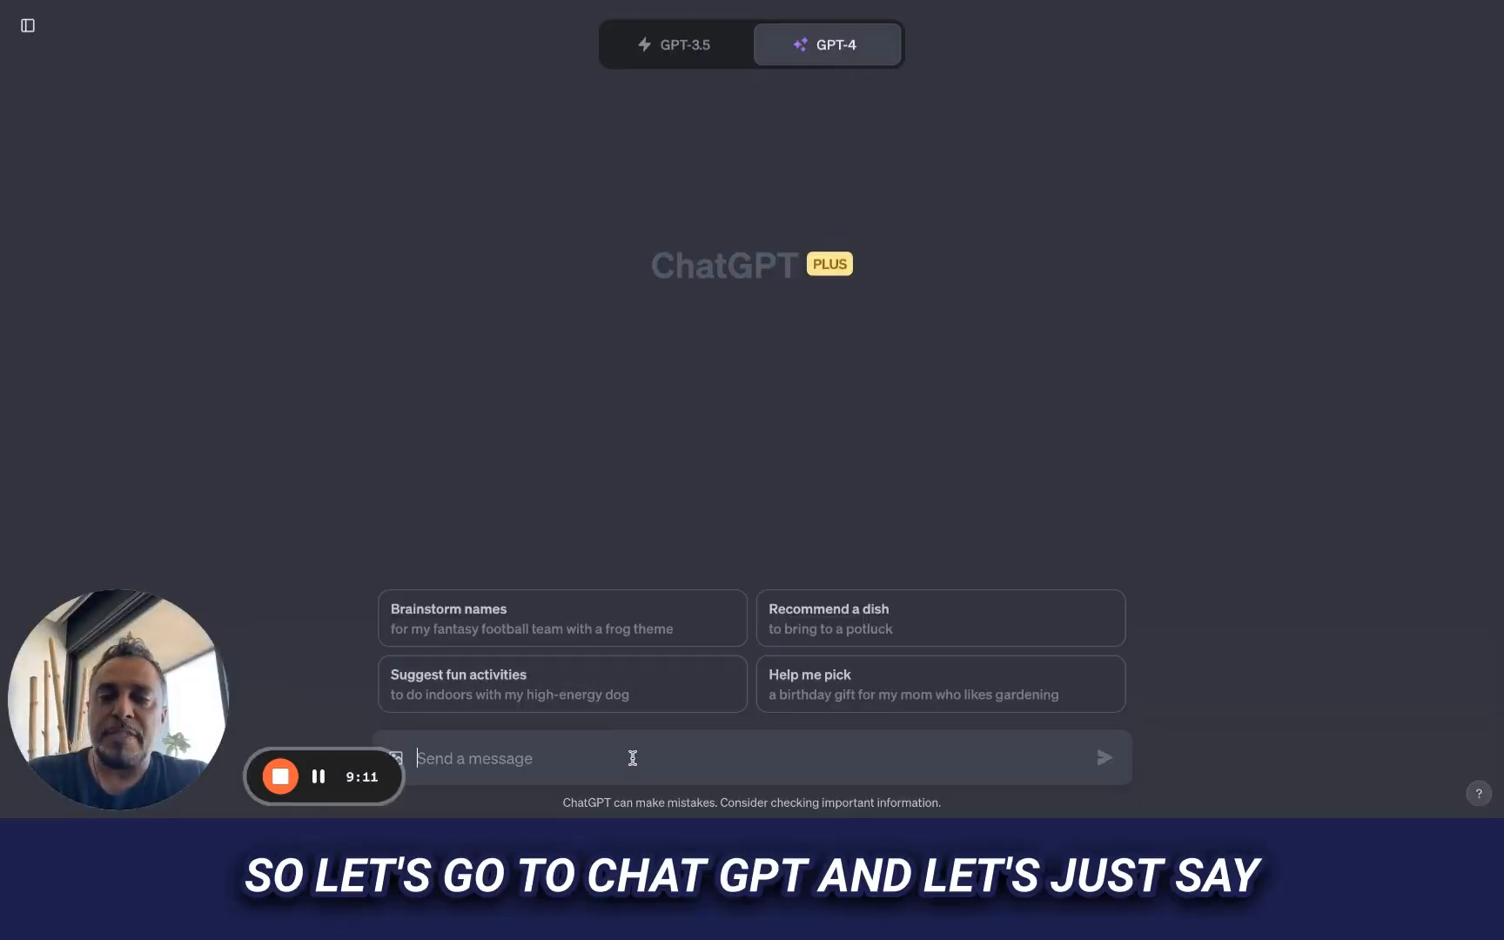
text(y)
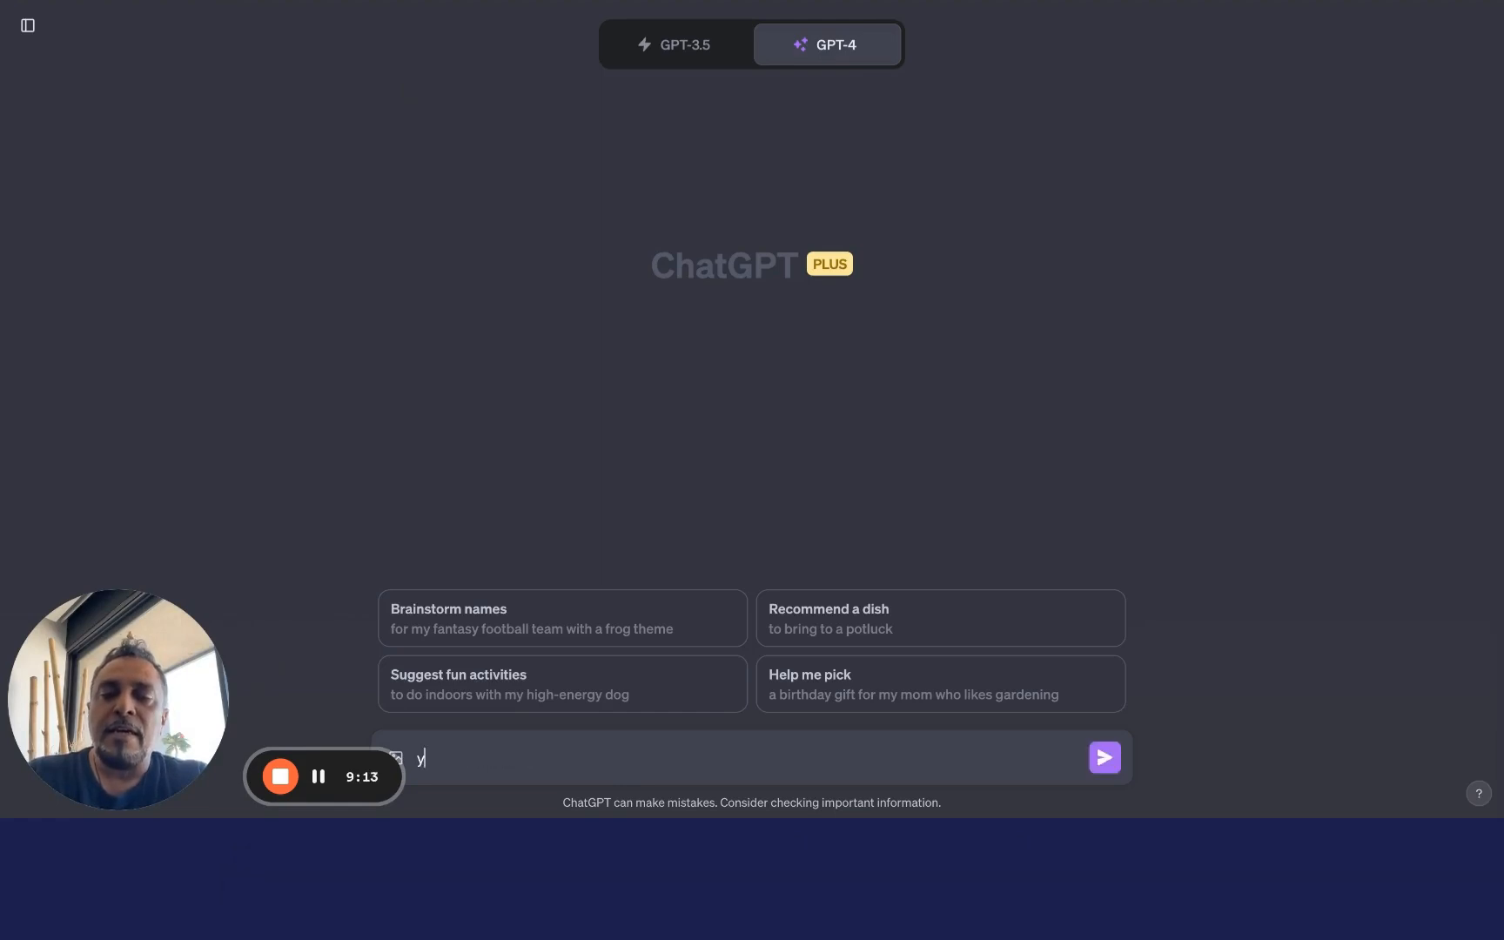
text(ou are my recepti)
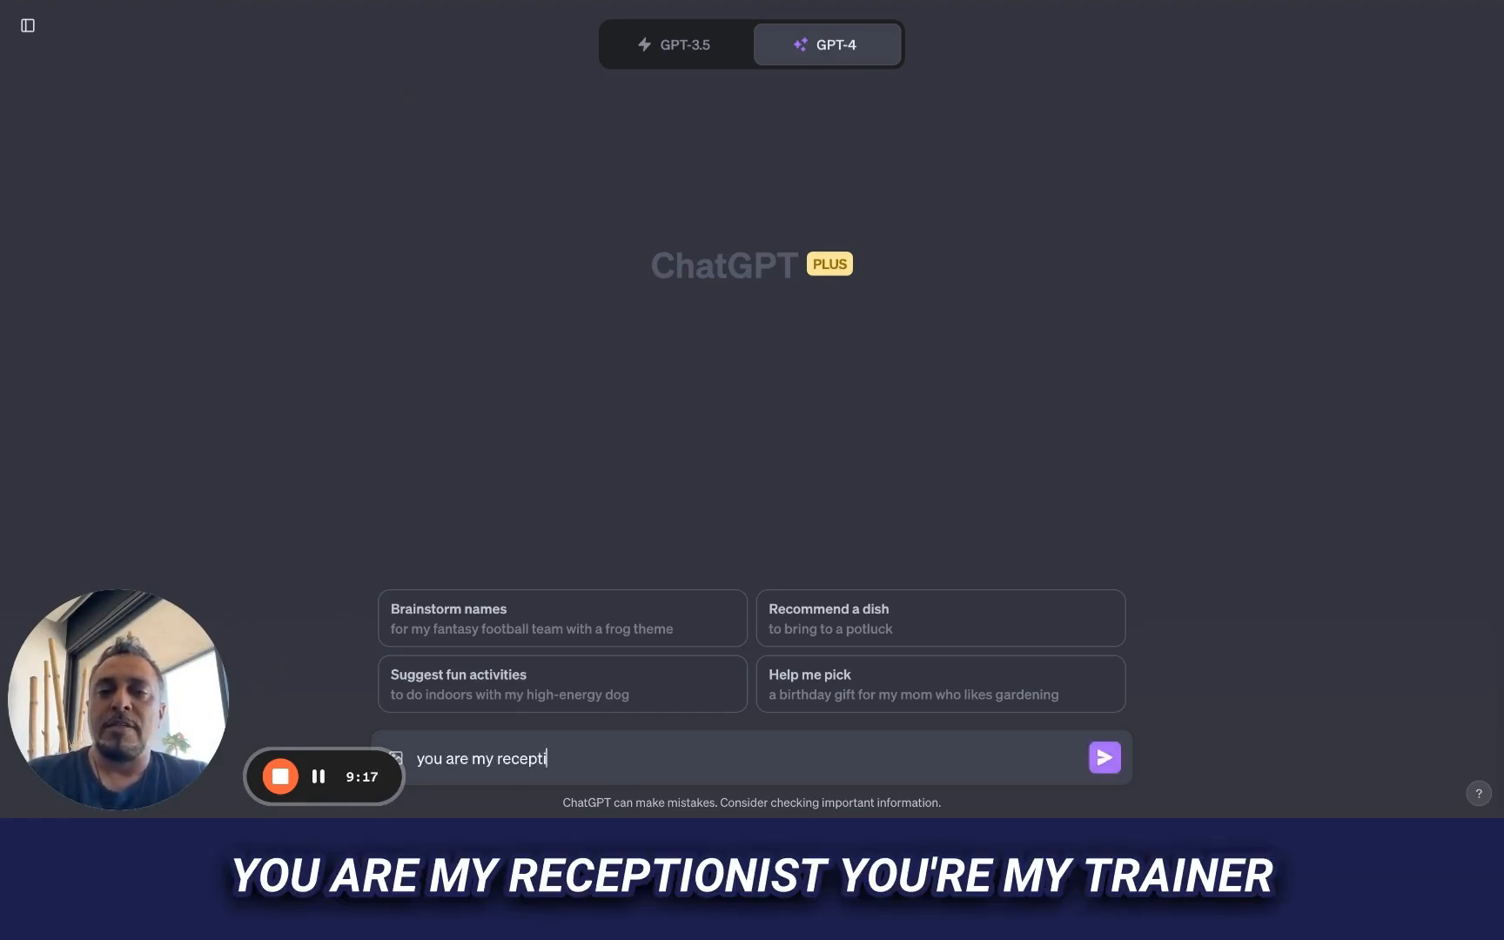
text( trainerreceptionist)
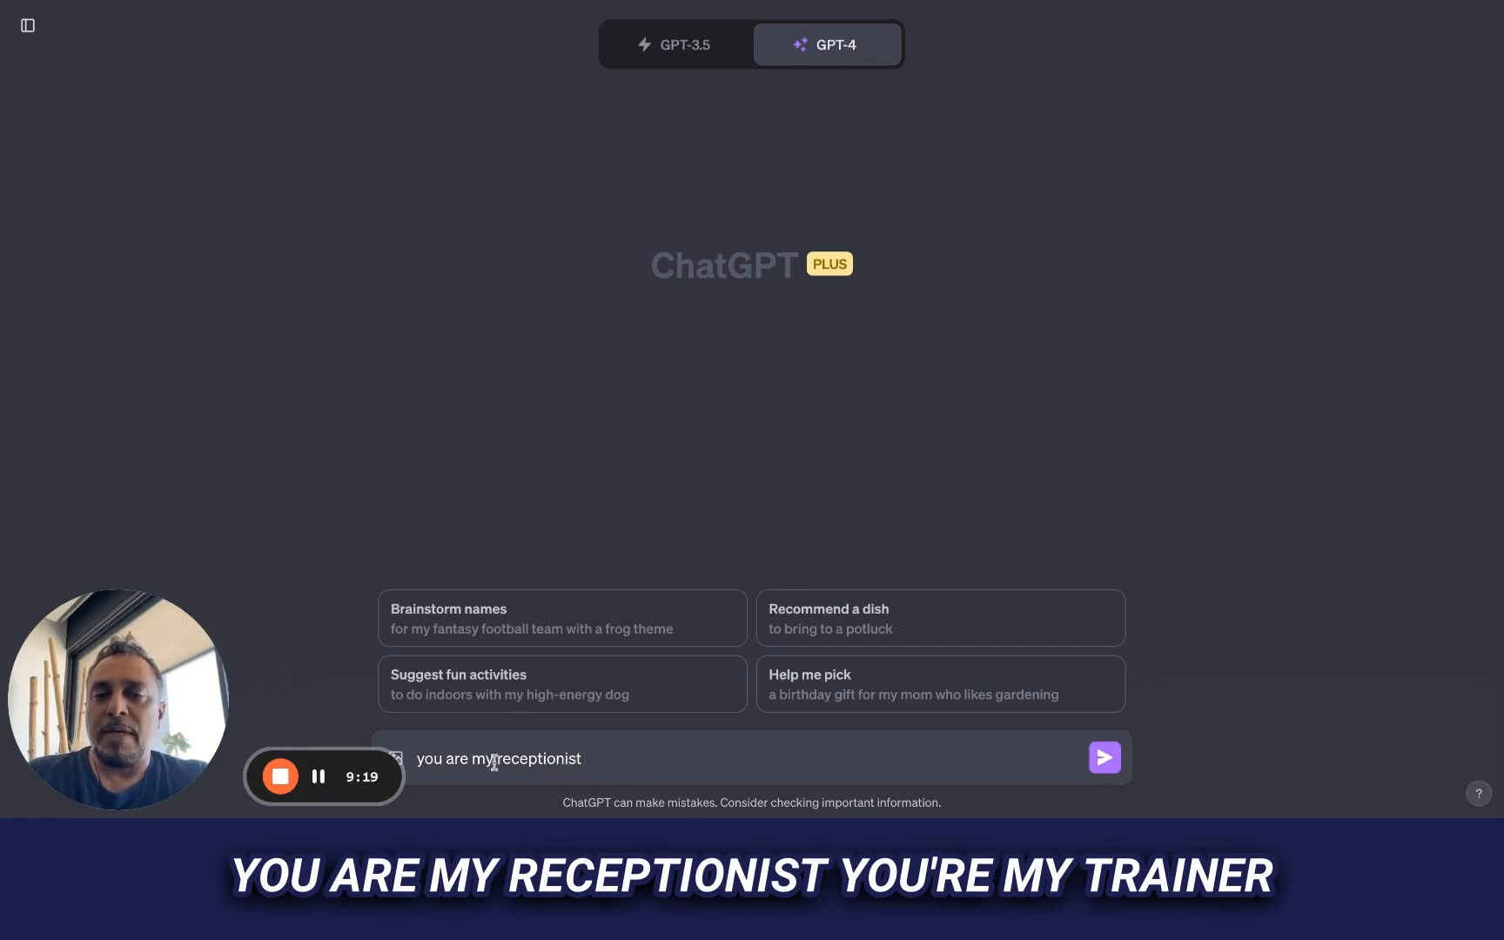
click(496, 760)
text(trainer for)
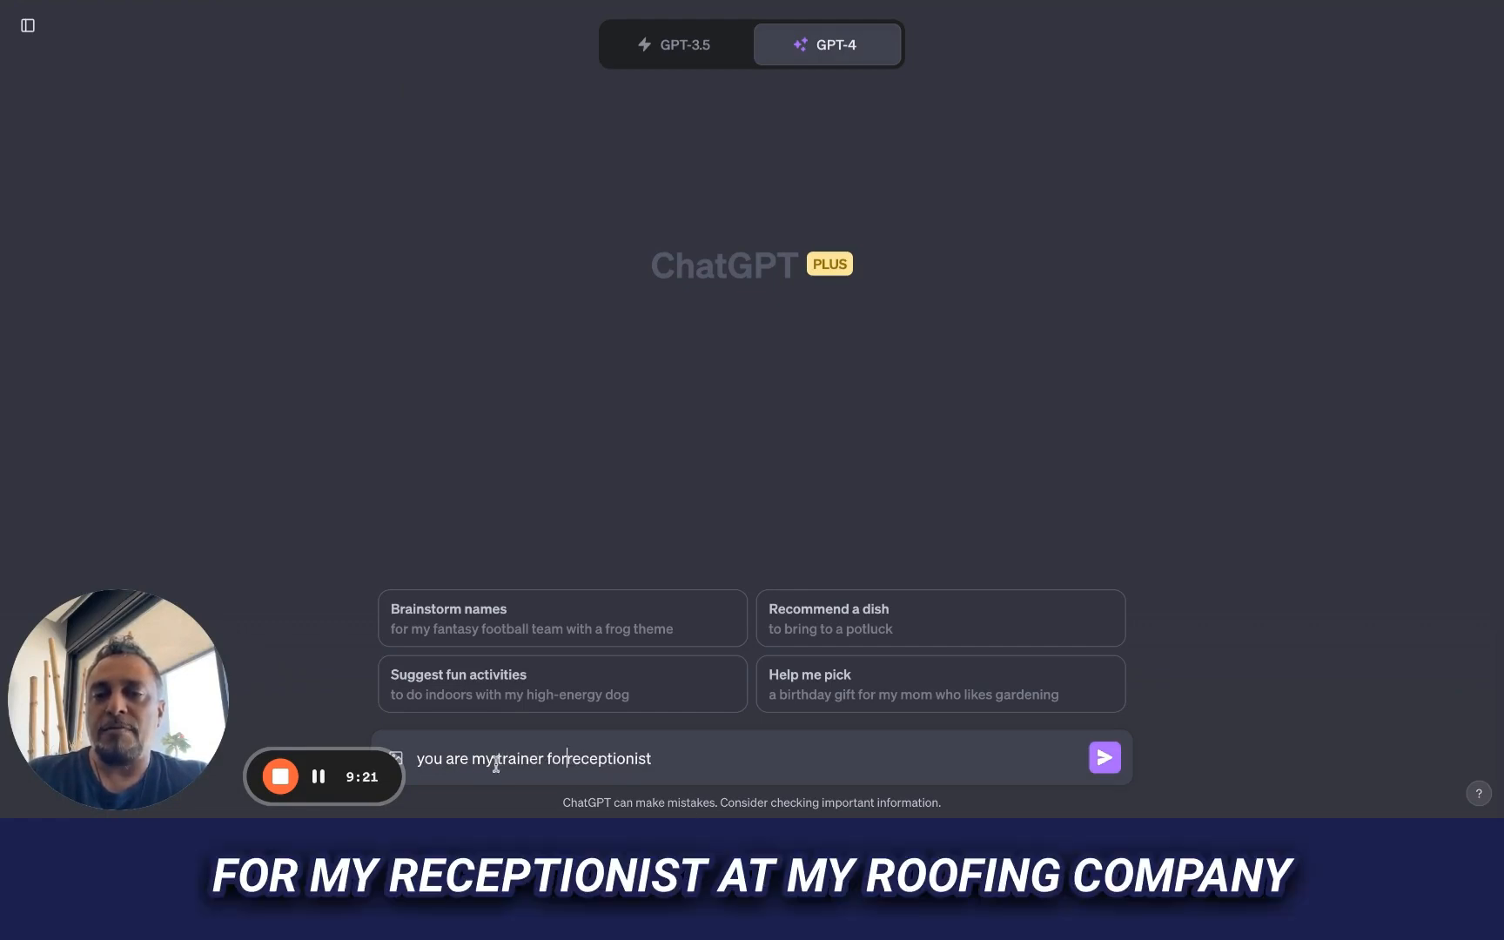
text( my)
click(730, 757)
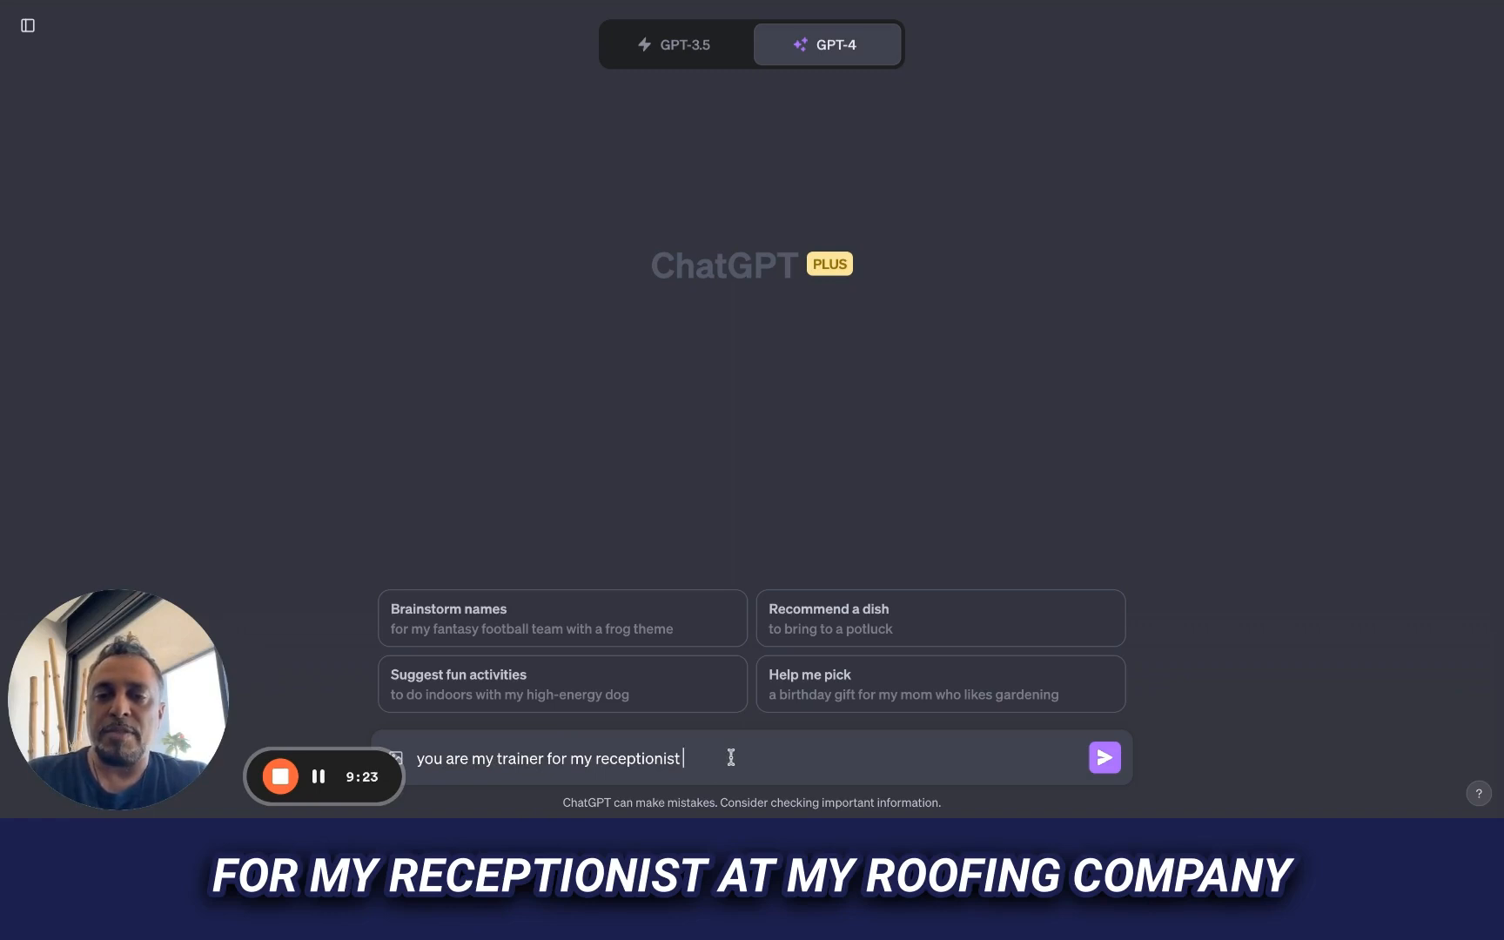
text(at my roofin)
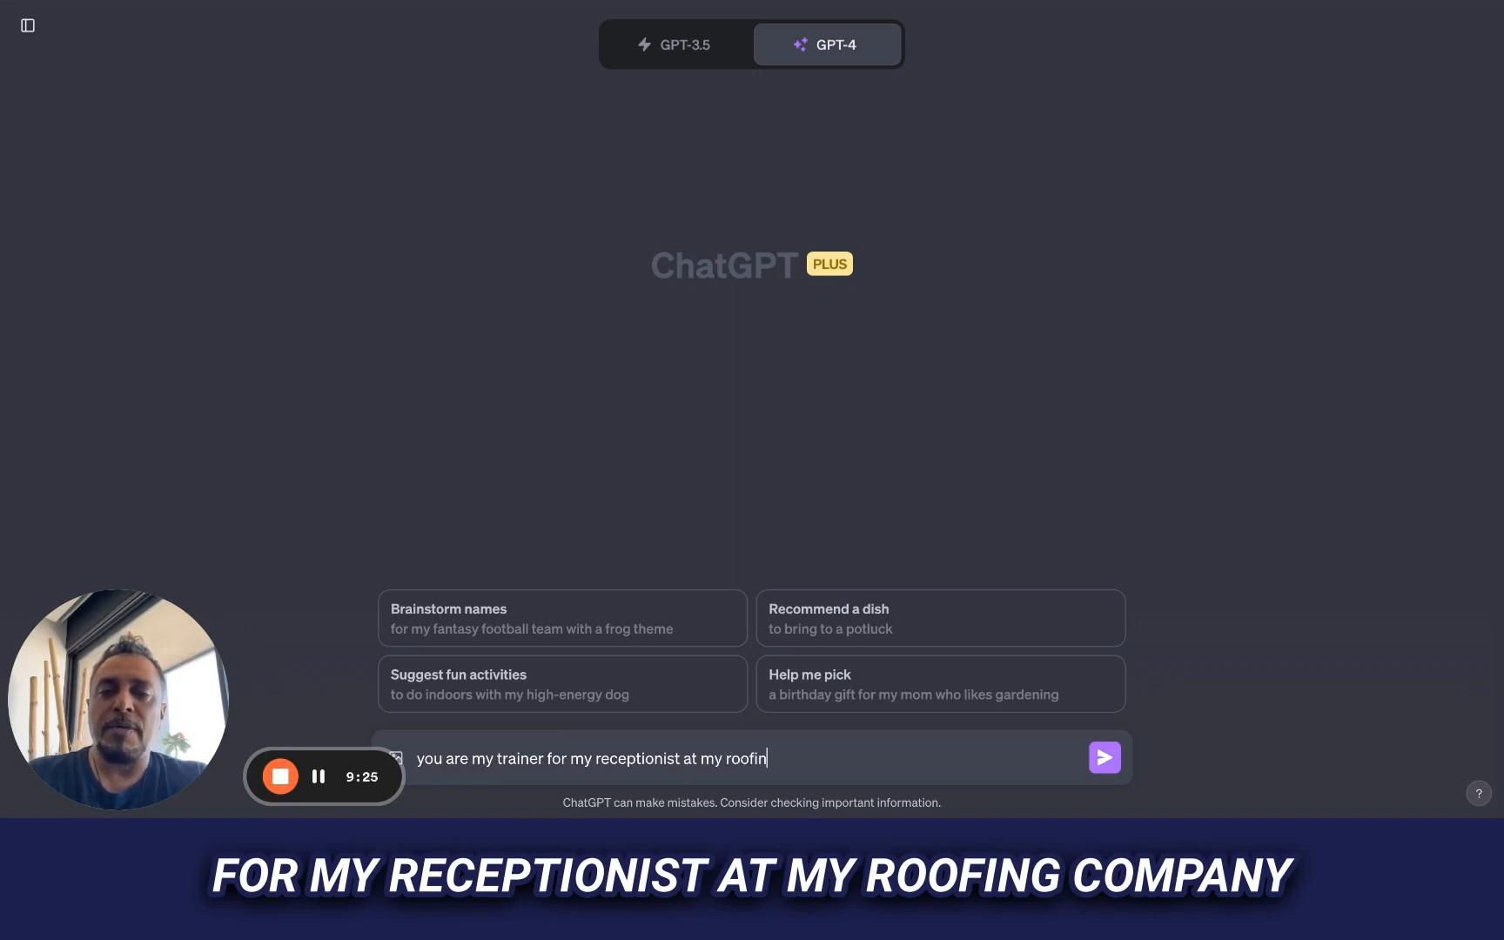
text(g company Pre)
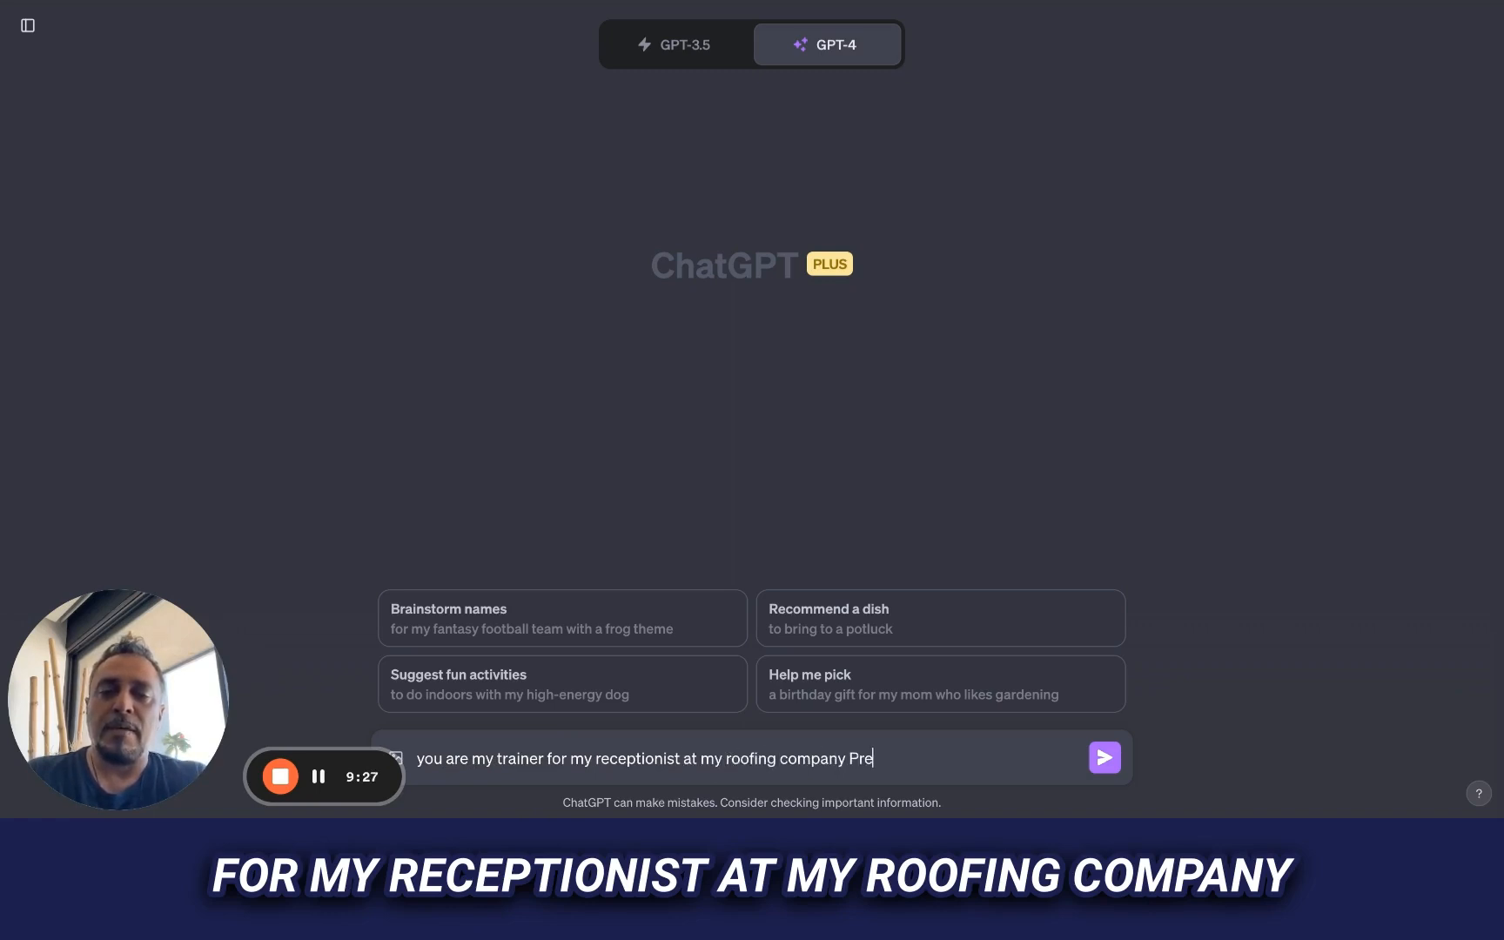
text(ferred Are)
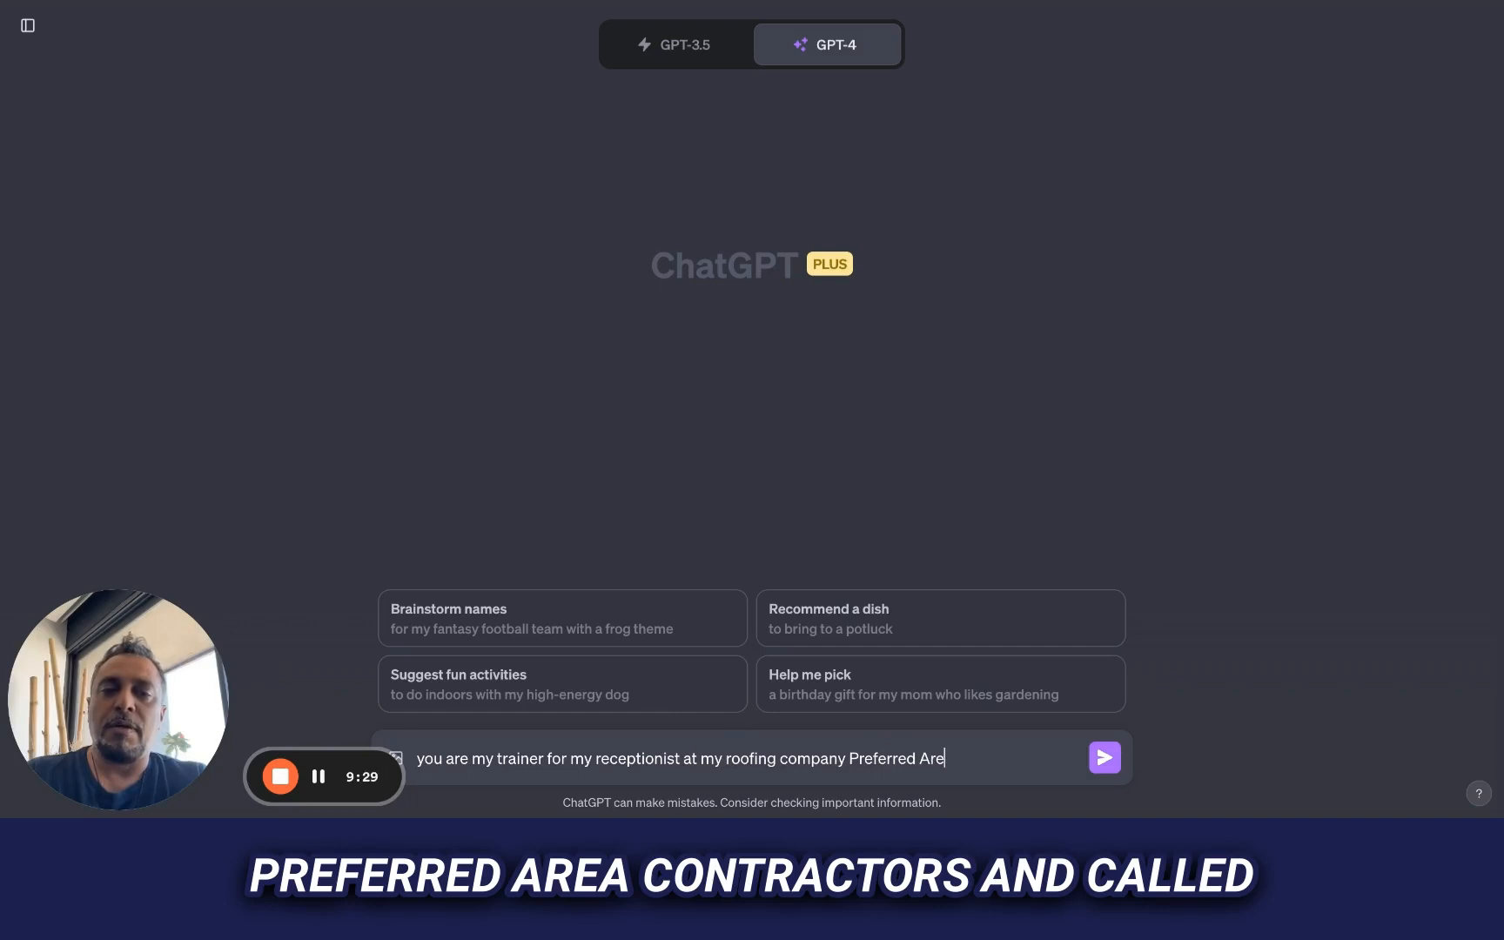
text(a Contractors)
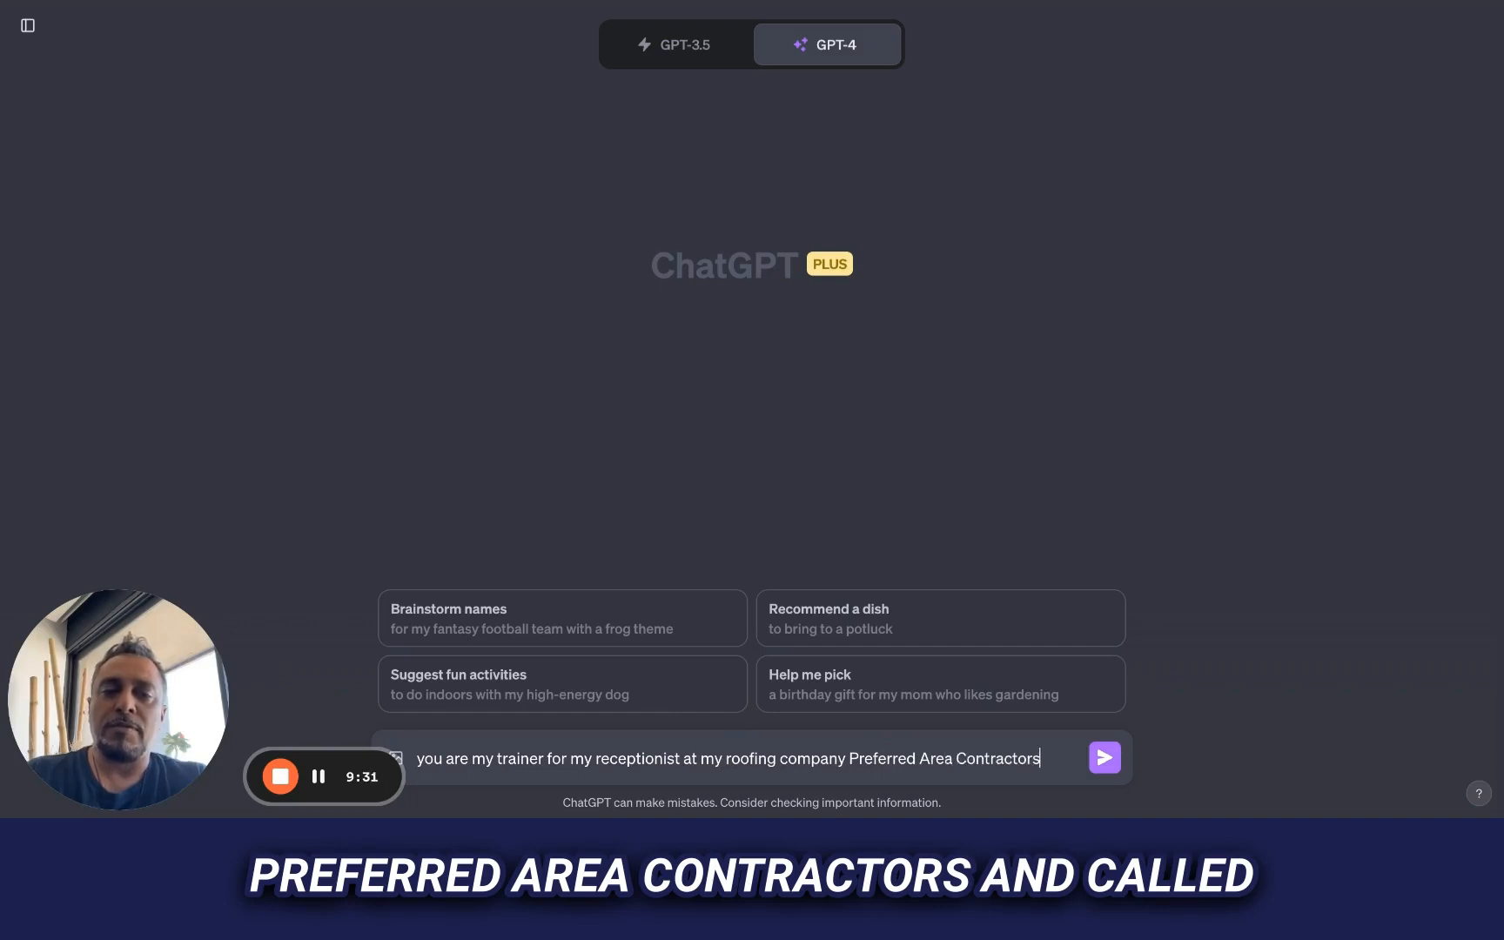
text(called )
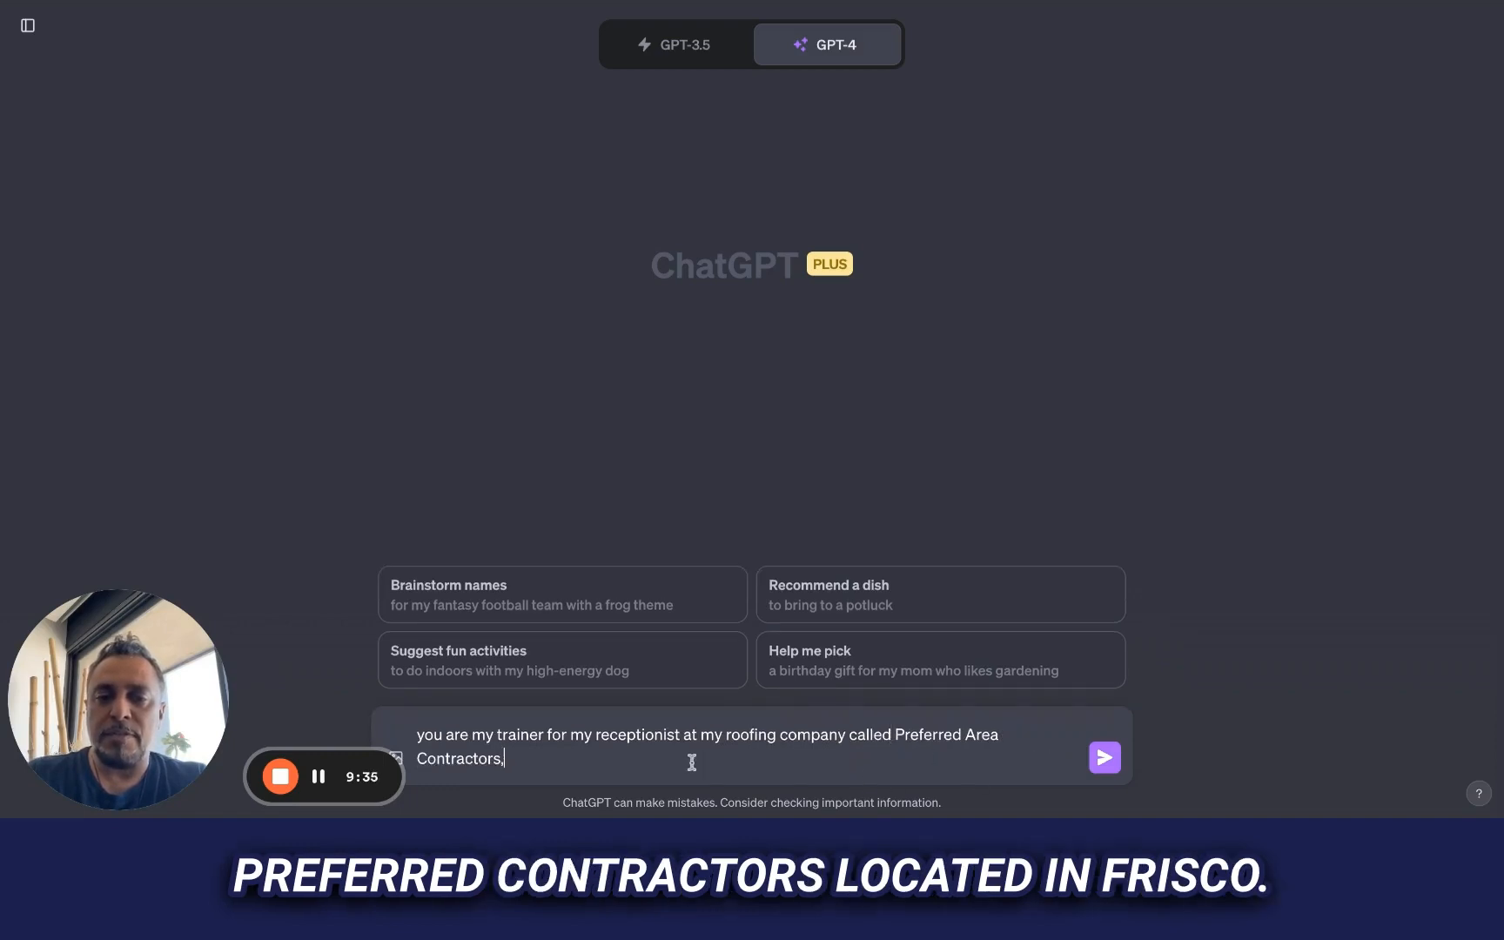
text(d in fri)
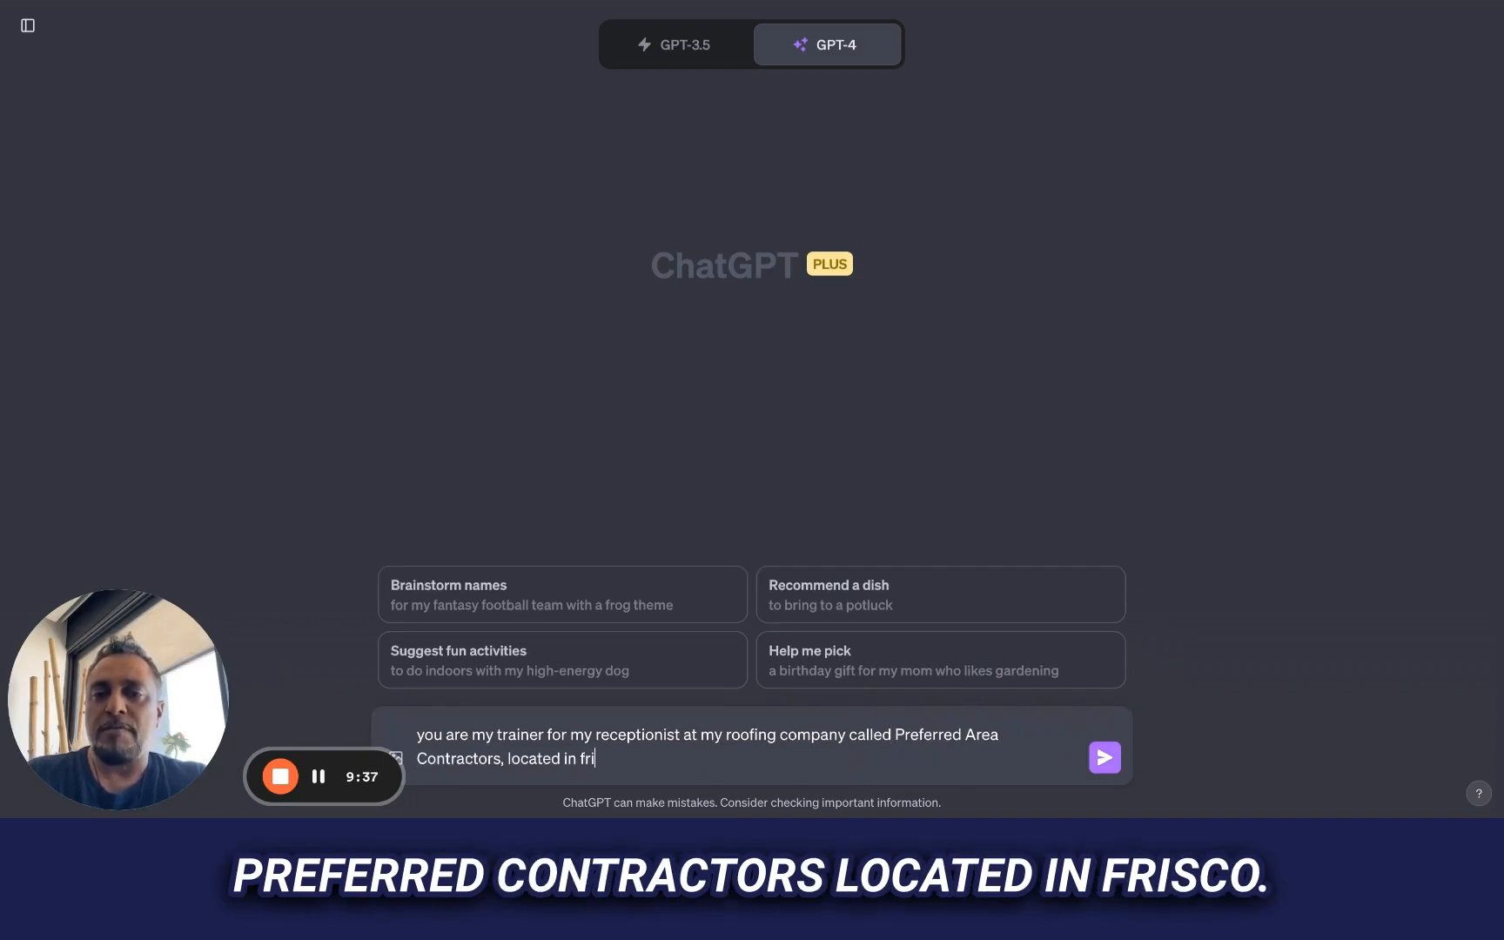
key(BackSpace)
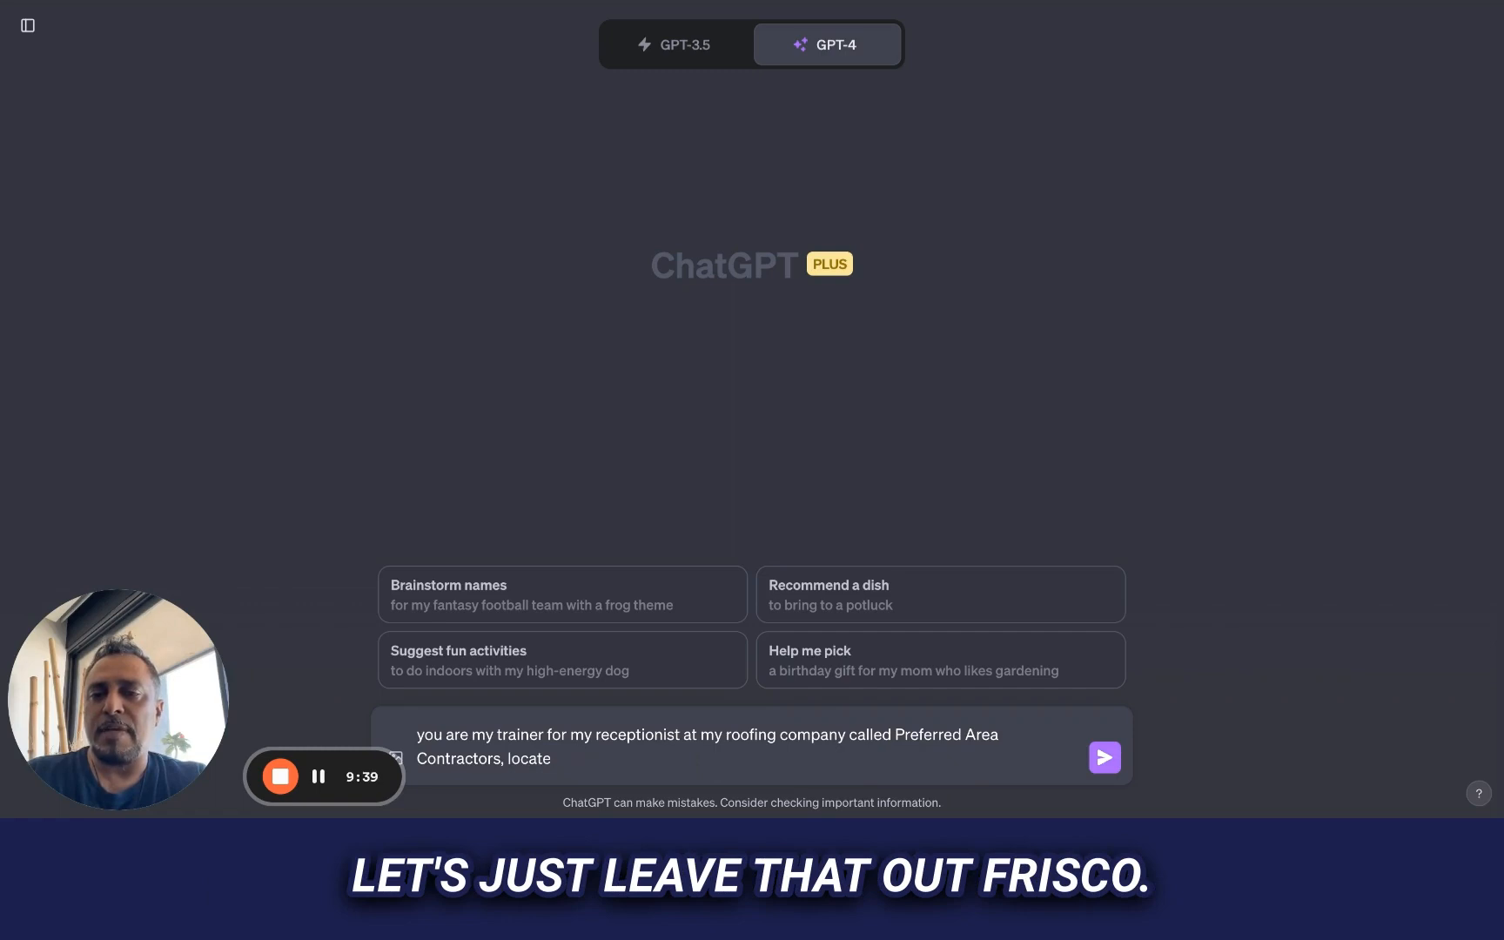
key(BackSpace)
key(BackSpace)
key(BackSpace)
key(BackSpace)
key(BackSpace)
key(BackSpace)
Continue the prompt with "- I want to train a new hire to answer the phone and messages"
text(- I want t)
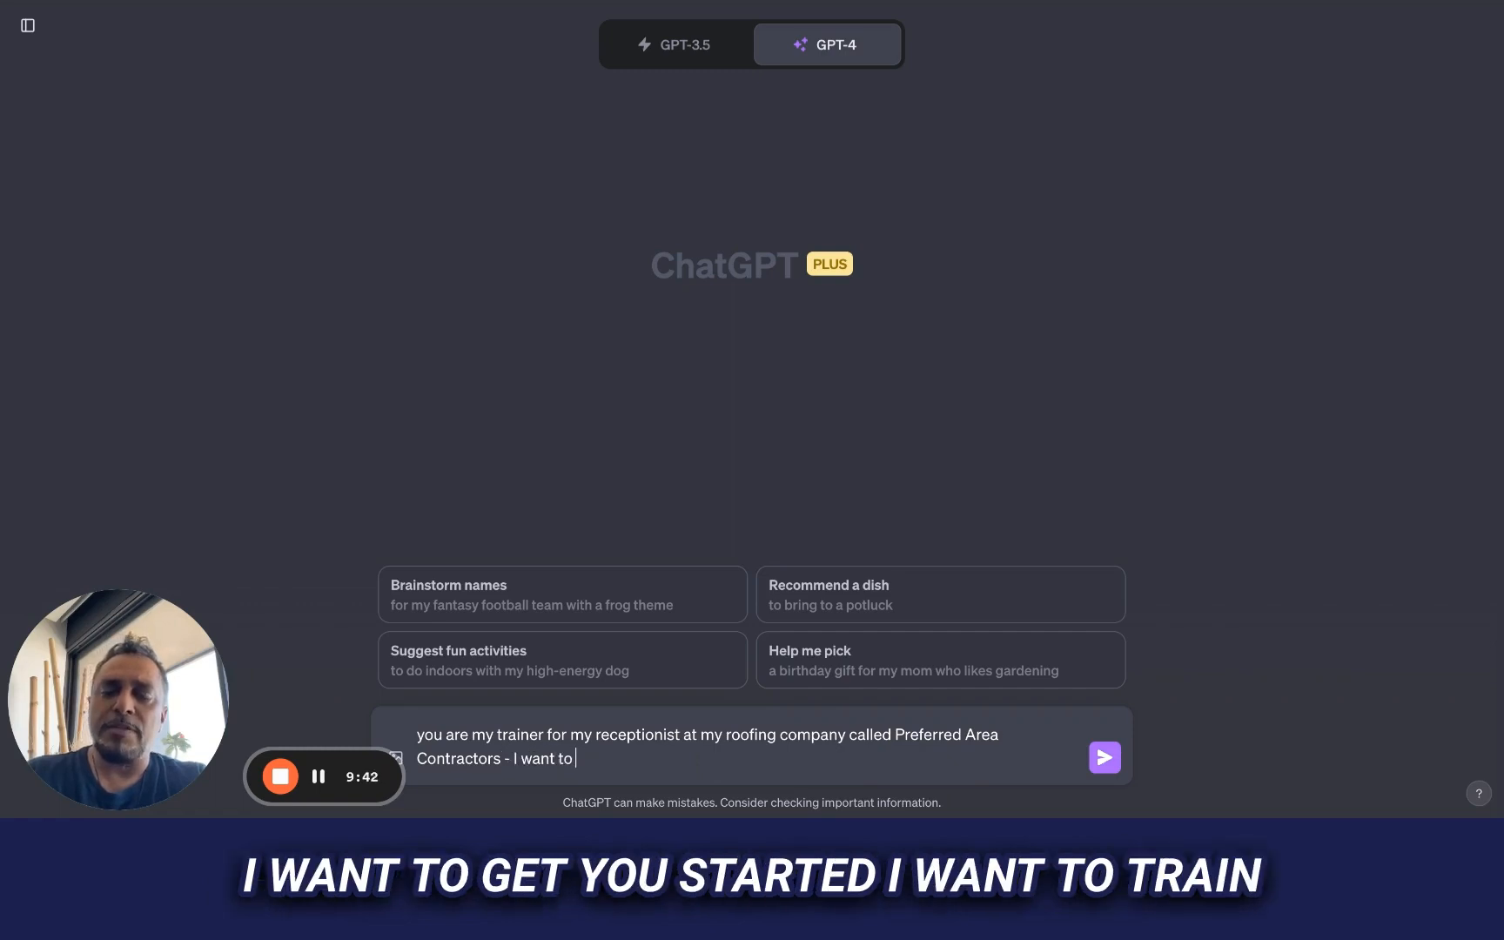
text(o get you star)
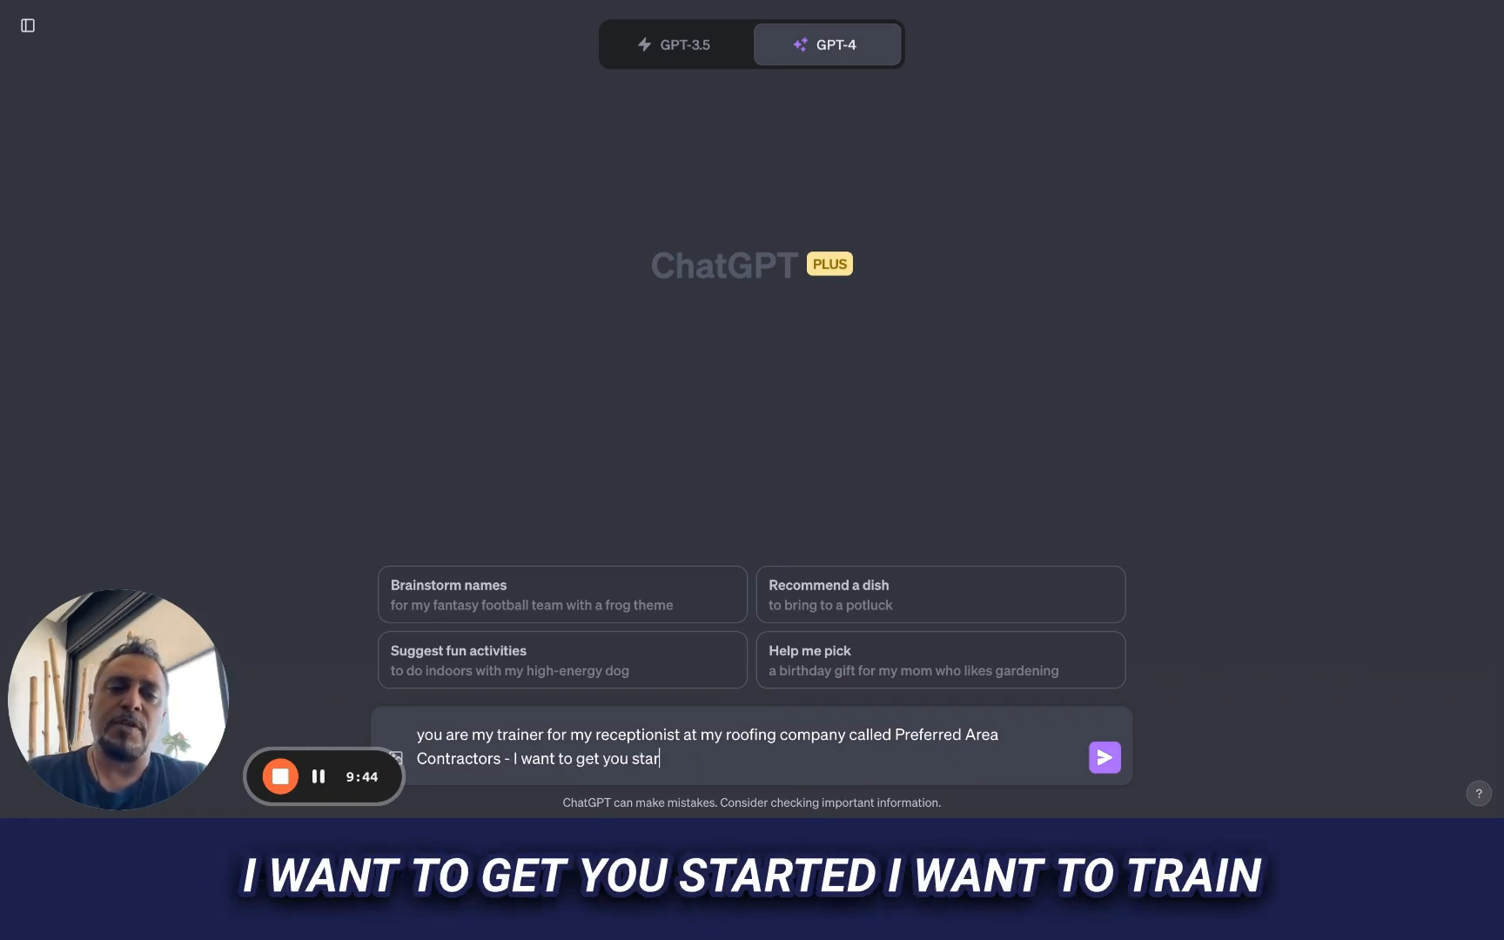
text(ted by)
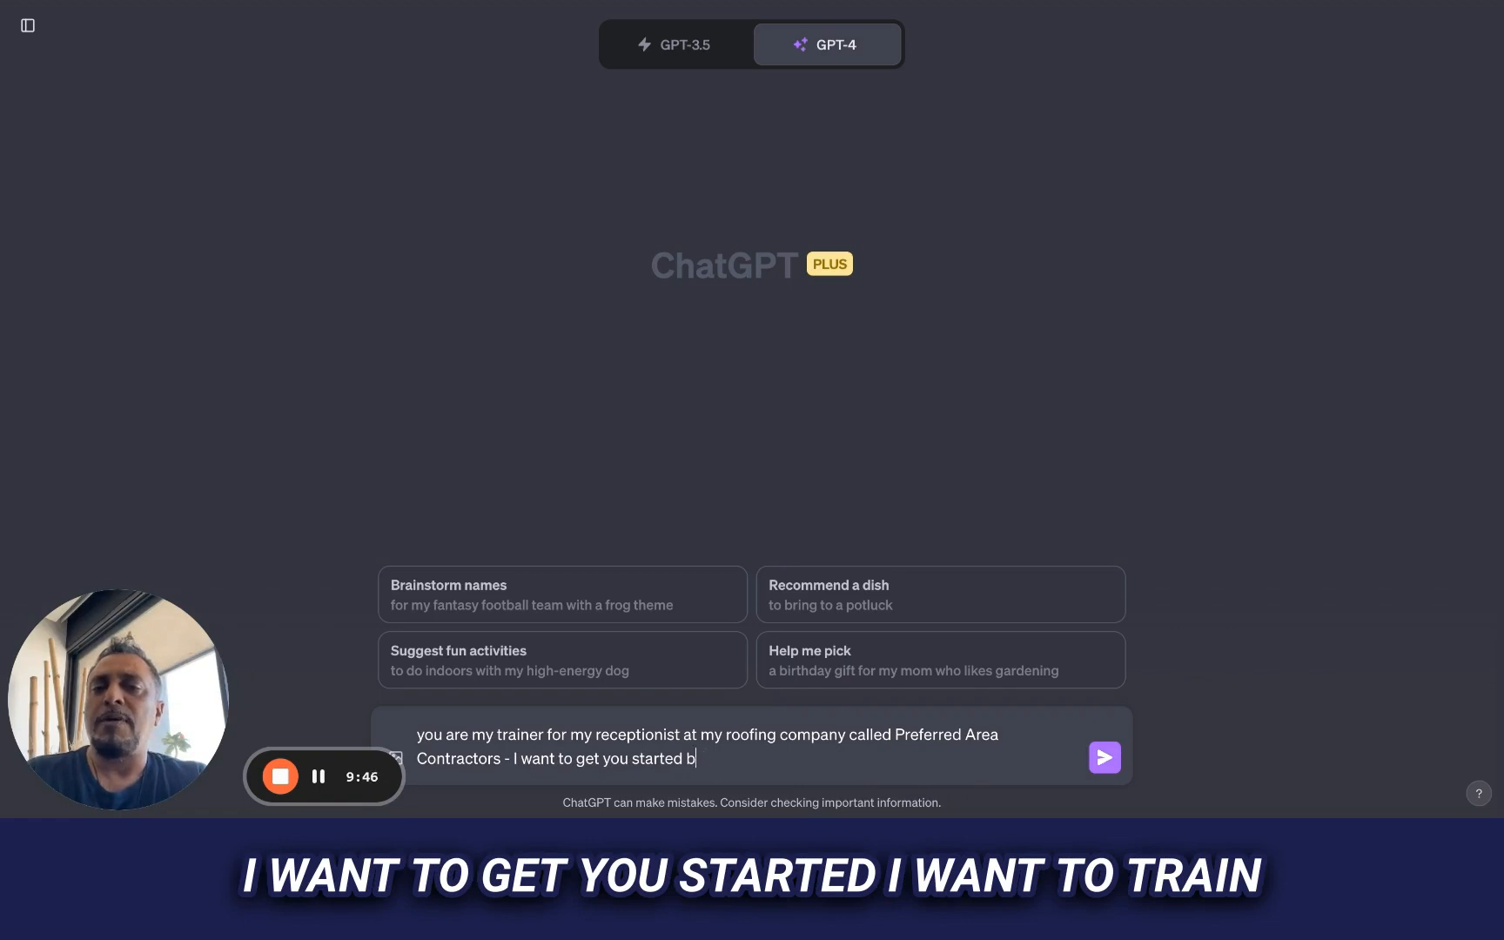
key(BackSpace)
key(BackSpace)
key(BackSpace)
key(BackSpace)
key(BackSpace)
key(BackSpace)
key(BackSpace)
key(BackSpace)
key(BackSpace)
key(BackSpace)
key(BackSpace)
key(BackSpace)
text(tra)
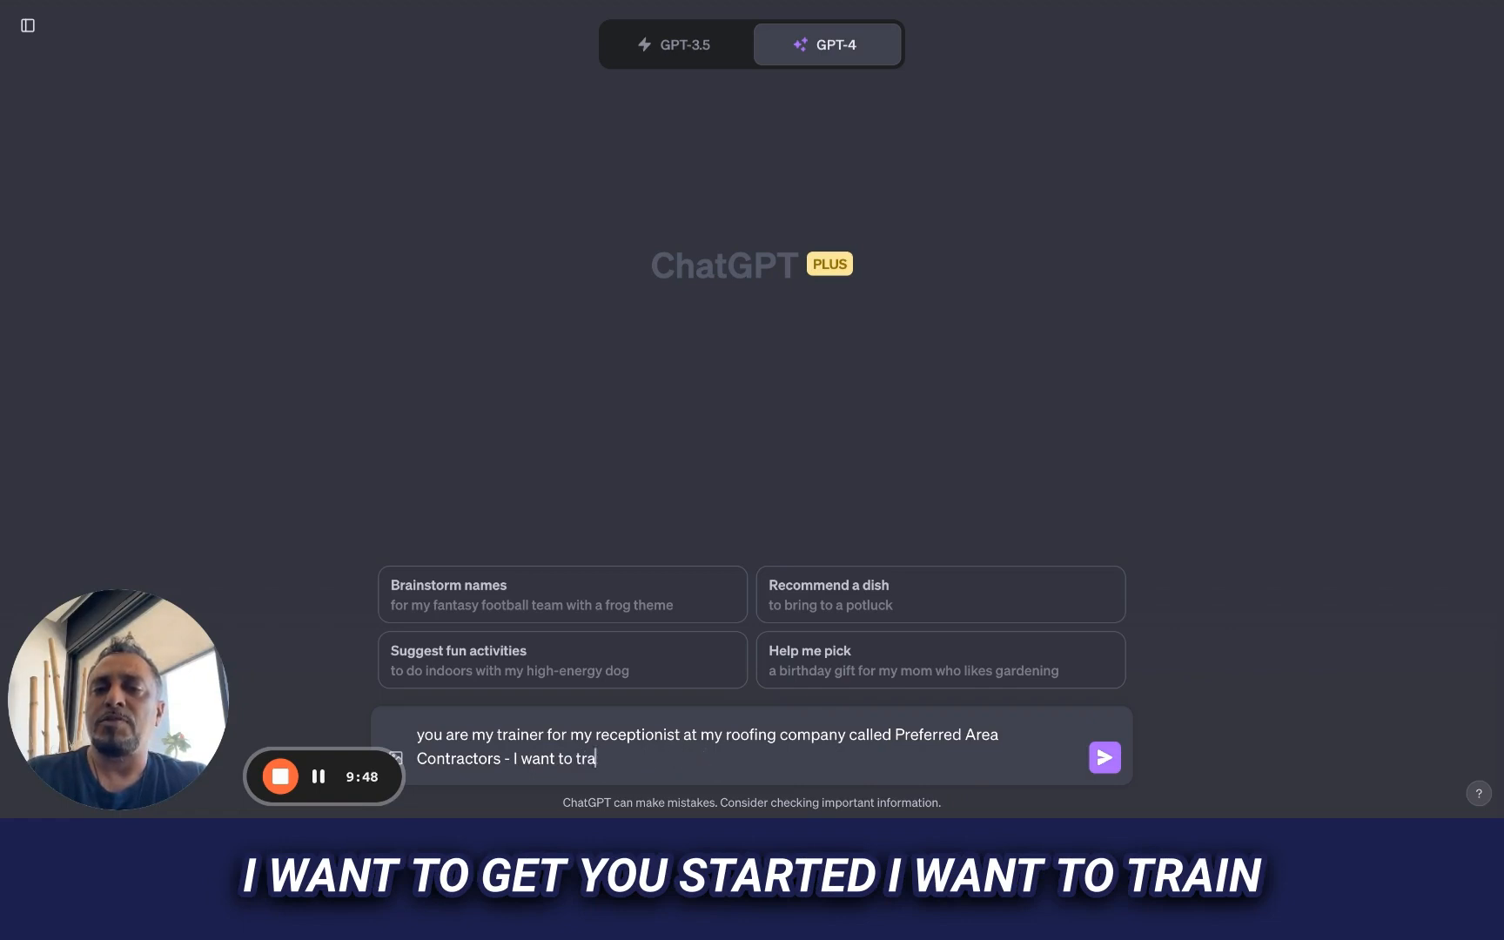
text(in a new hire to answer the pho)
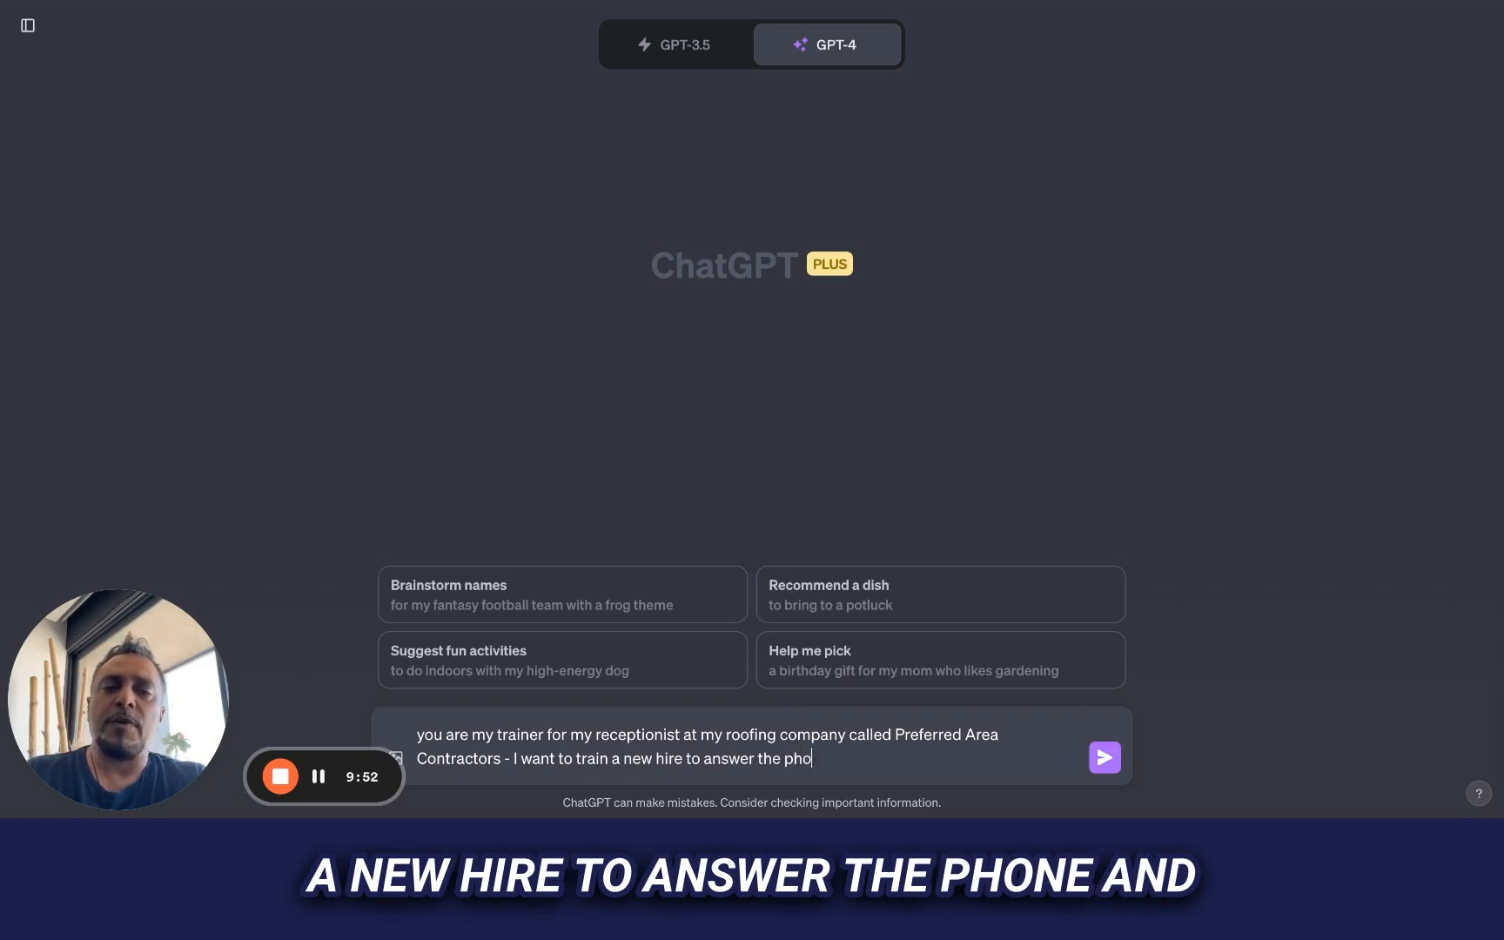
text(ne and messages)
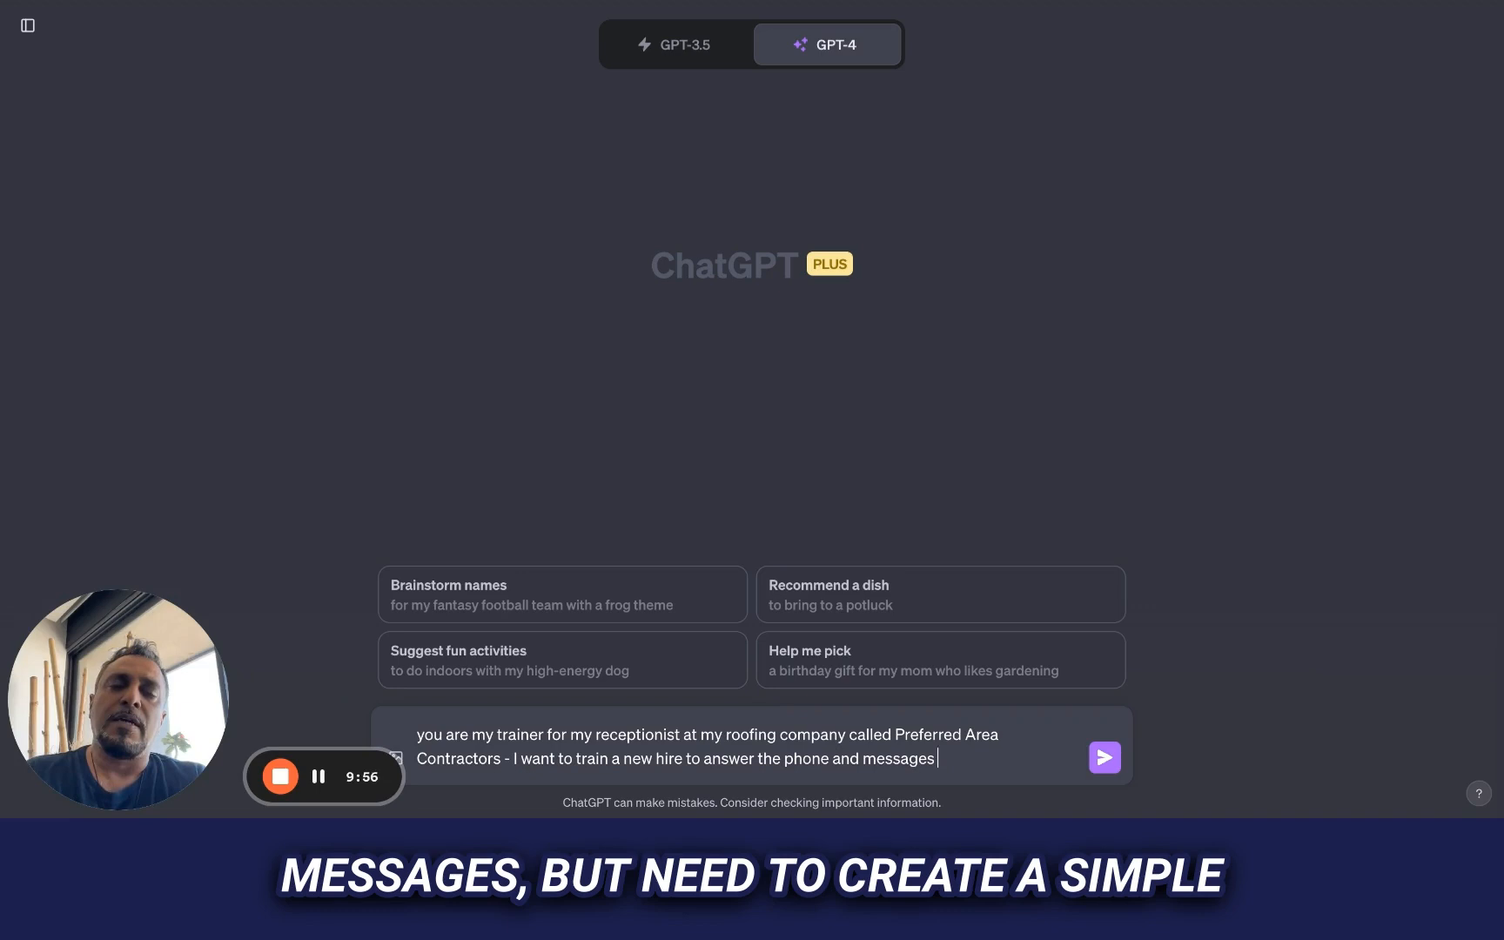
text( but ne)
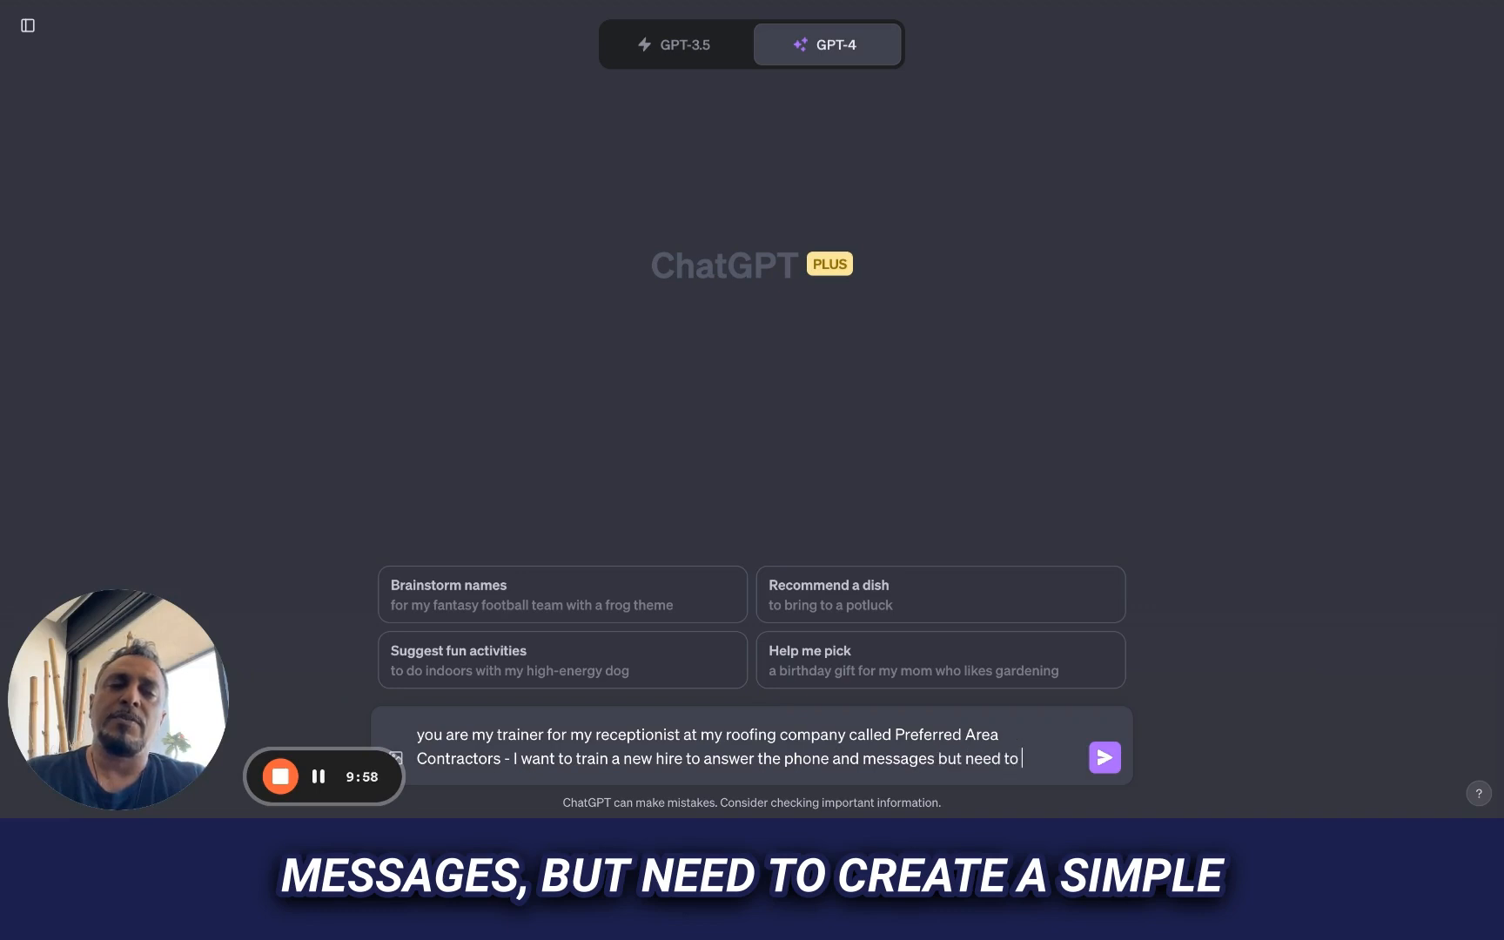
text(ed to)
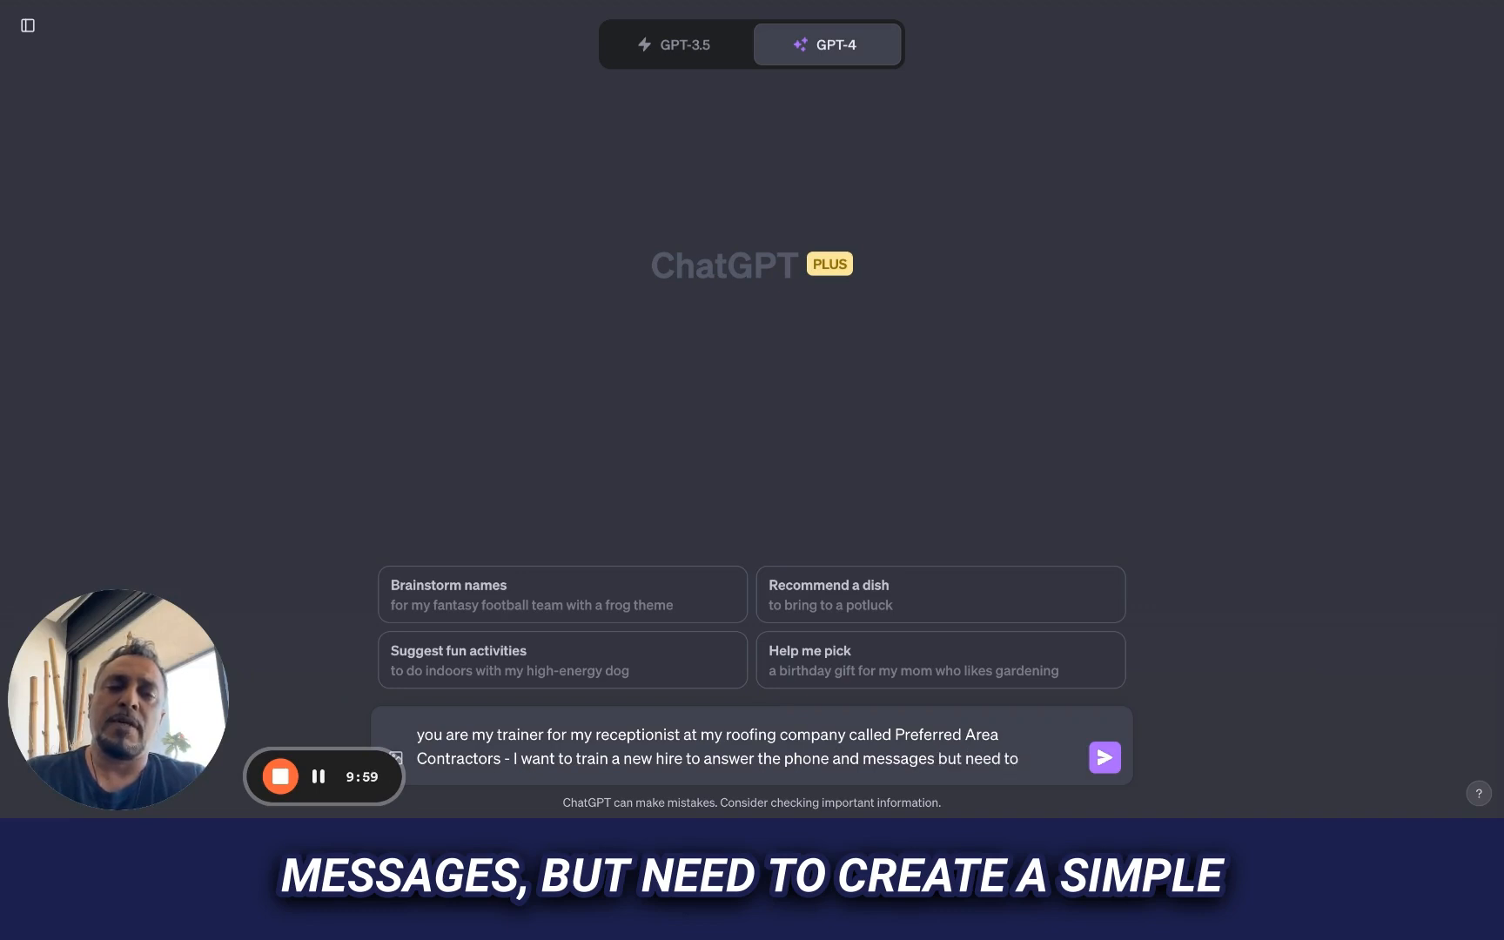
text( create a)
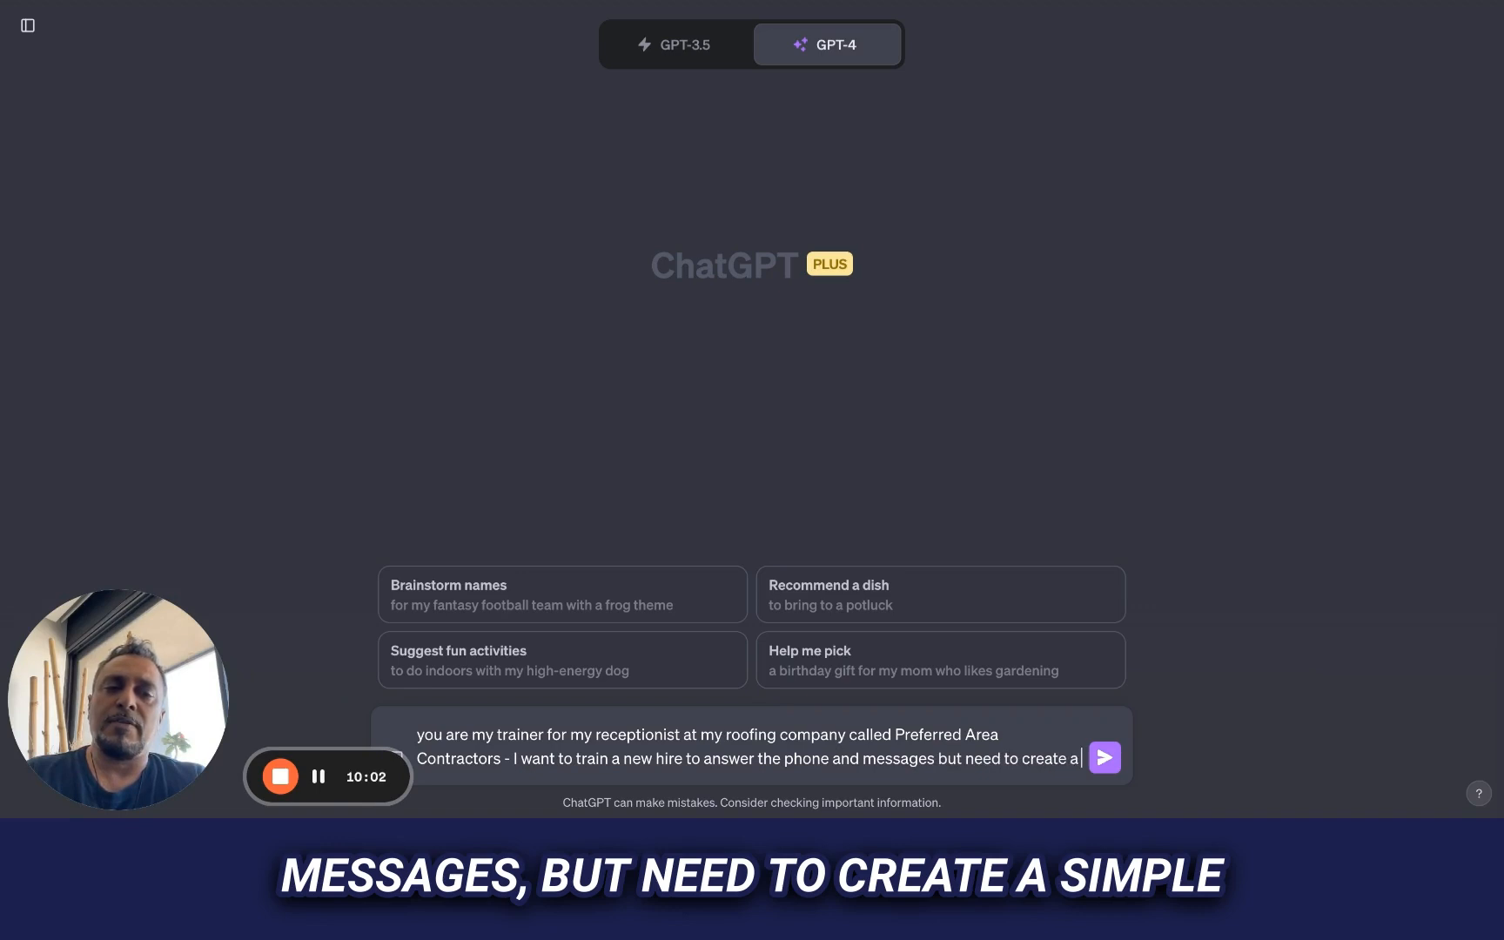
text( simple faw)
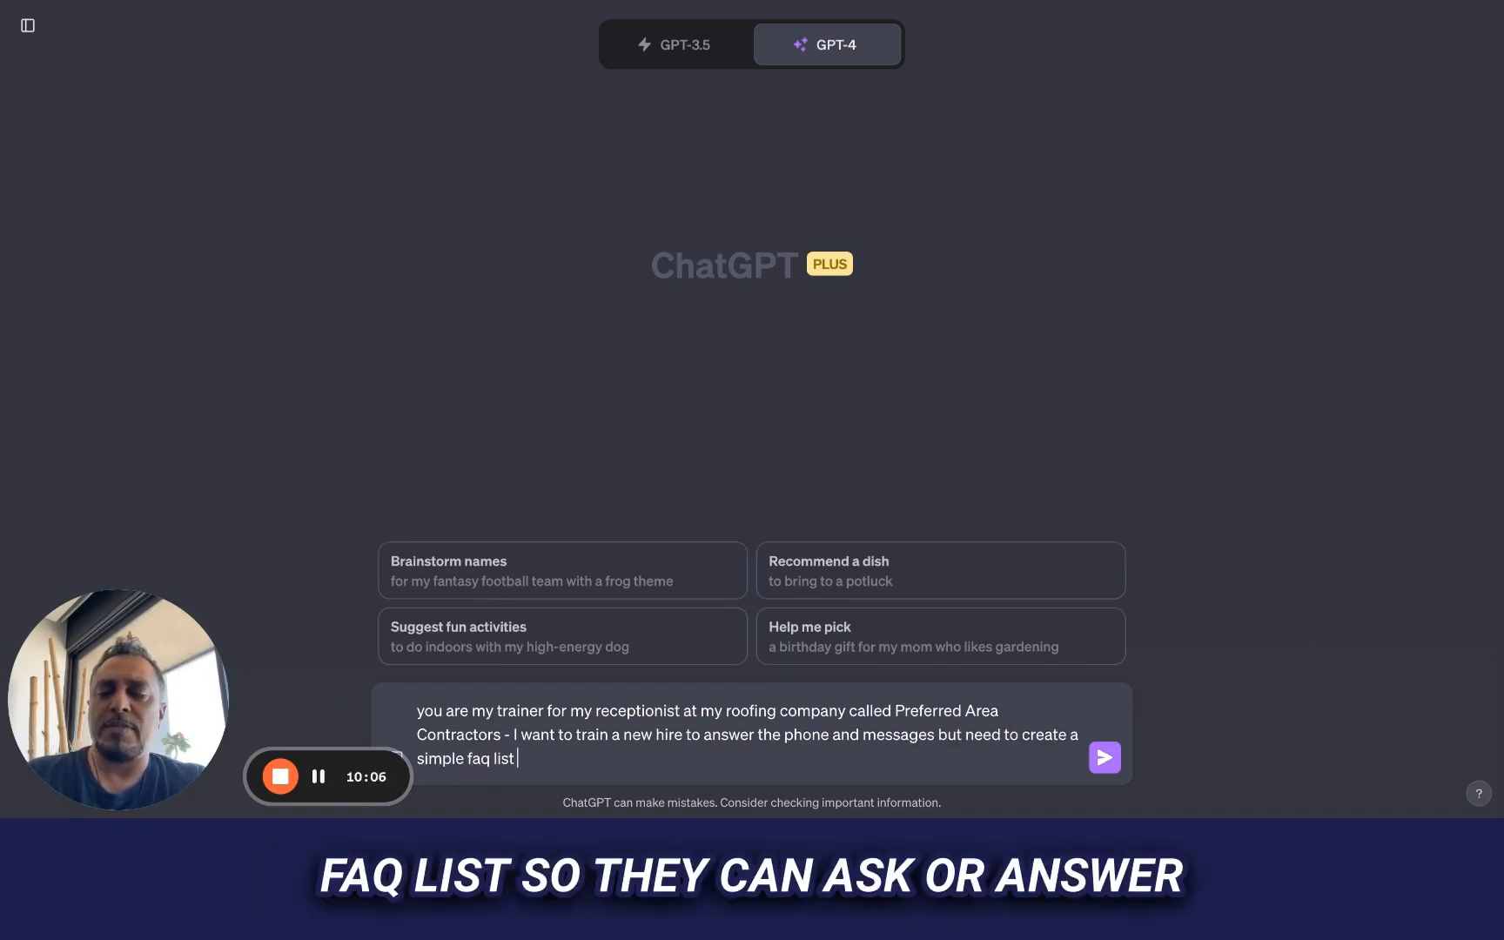
text( list so they can a)
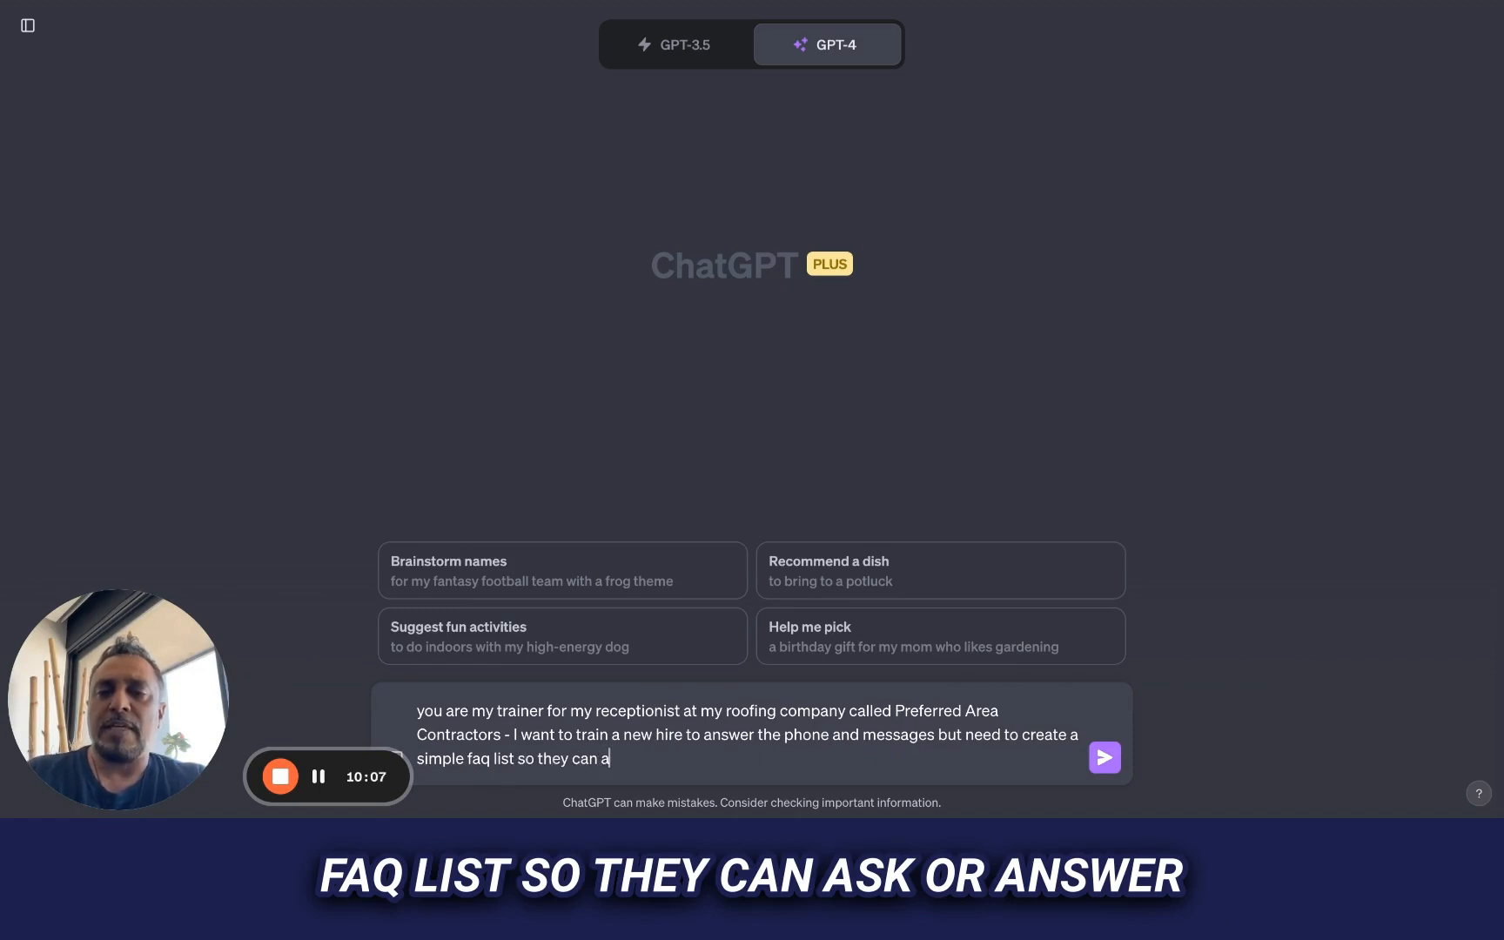
text(sk)
Finish the prompt with "answer the most common questions." and submit it to generate the FAQ list
key(BackSpace)
key(BackSpace)
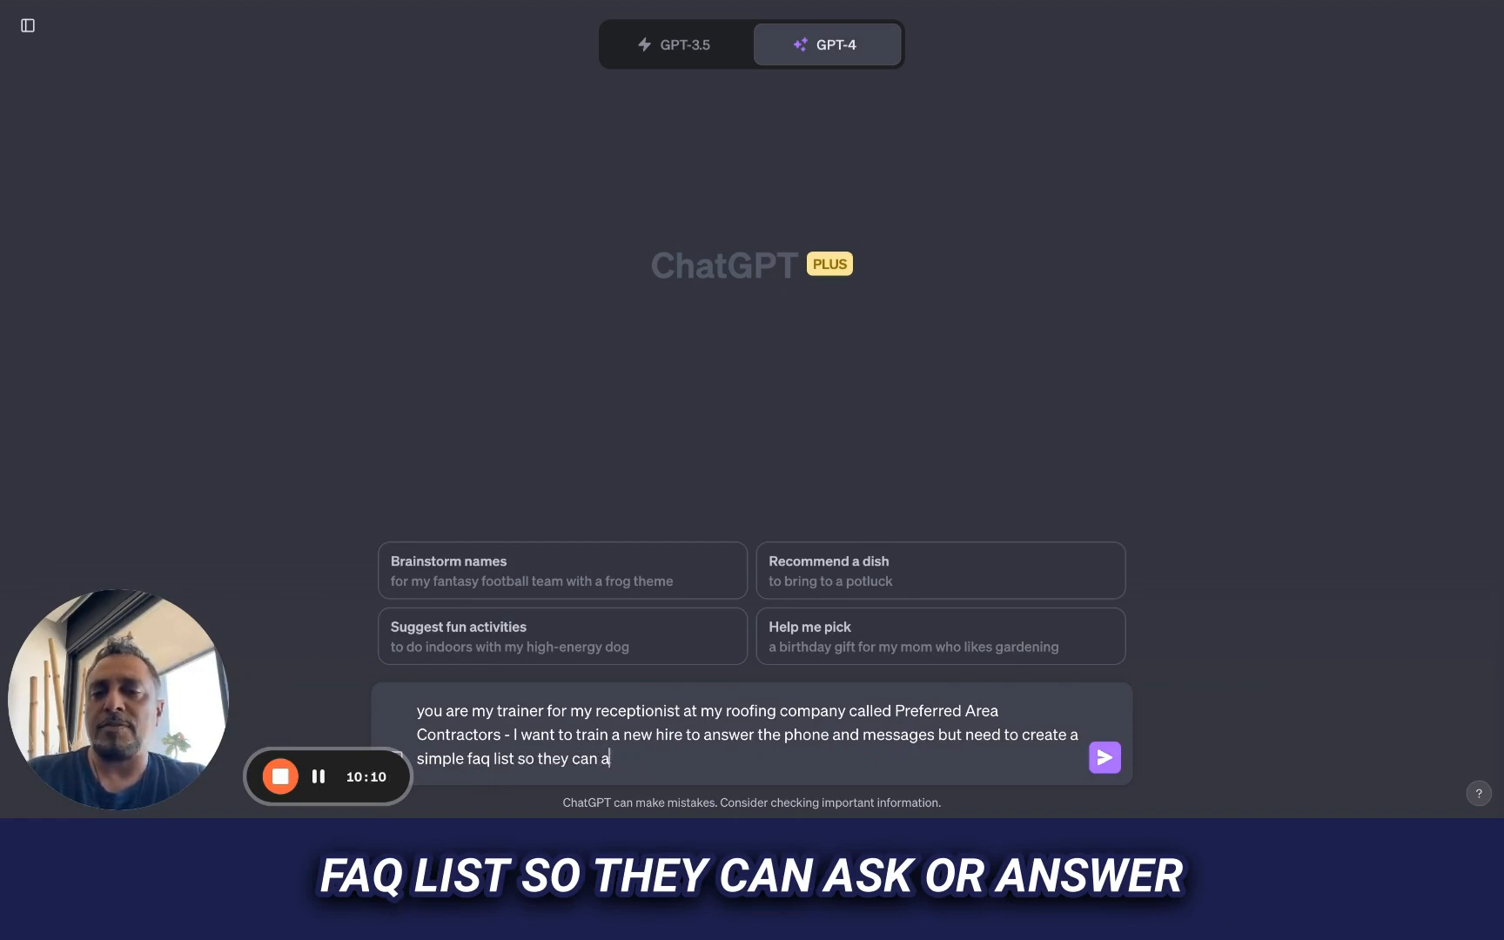
text(nswer the most common )
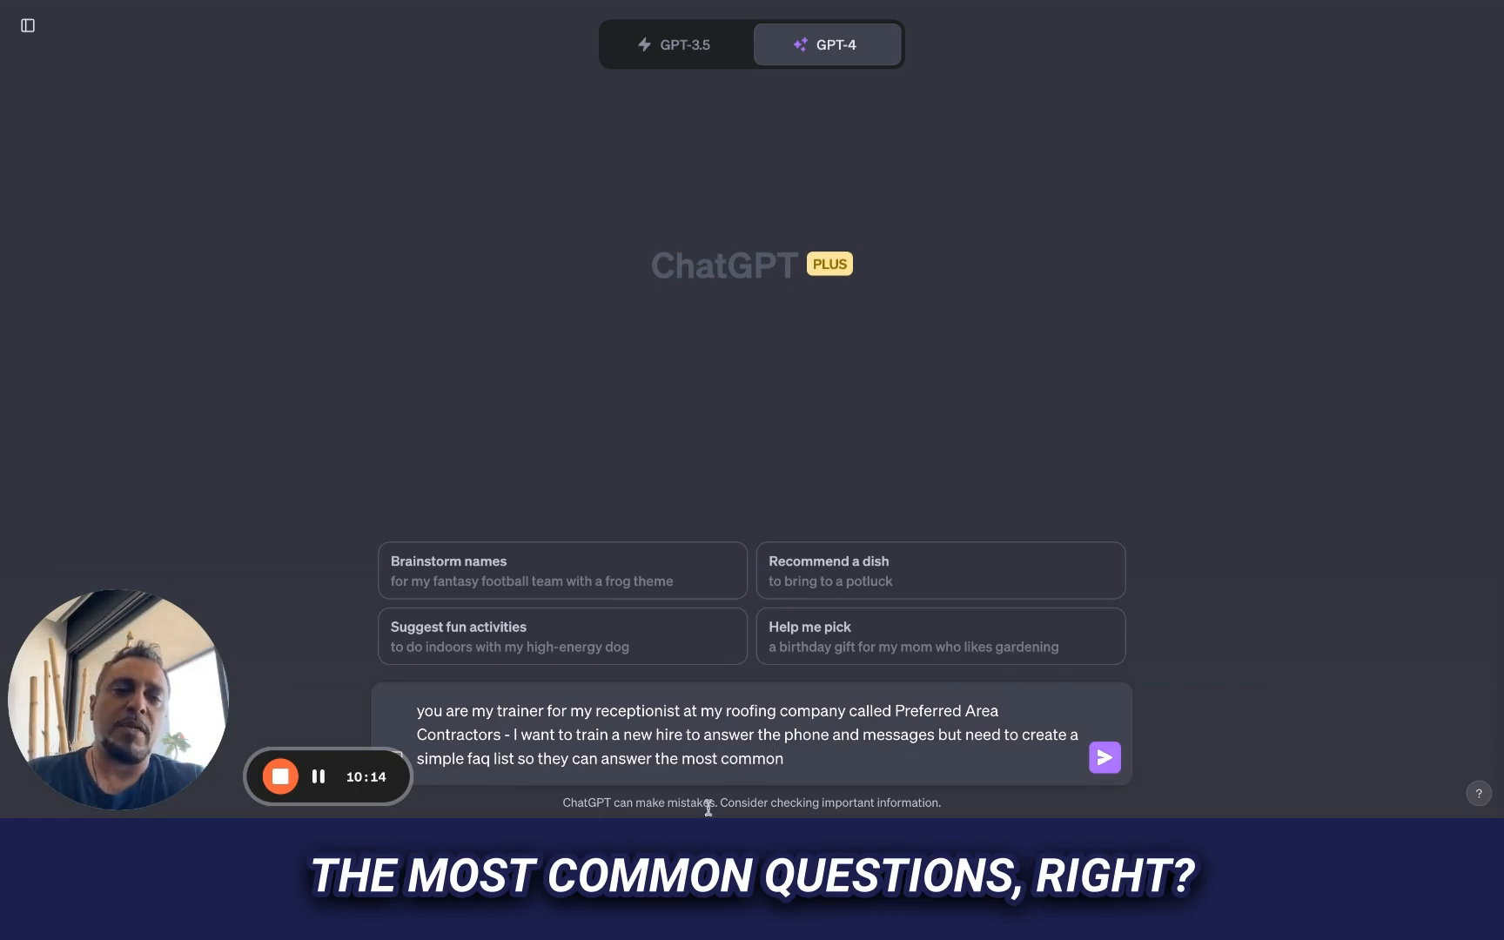
text(qu)
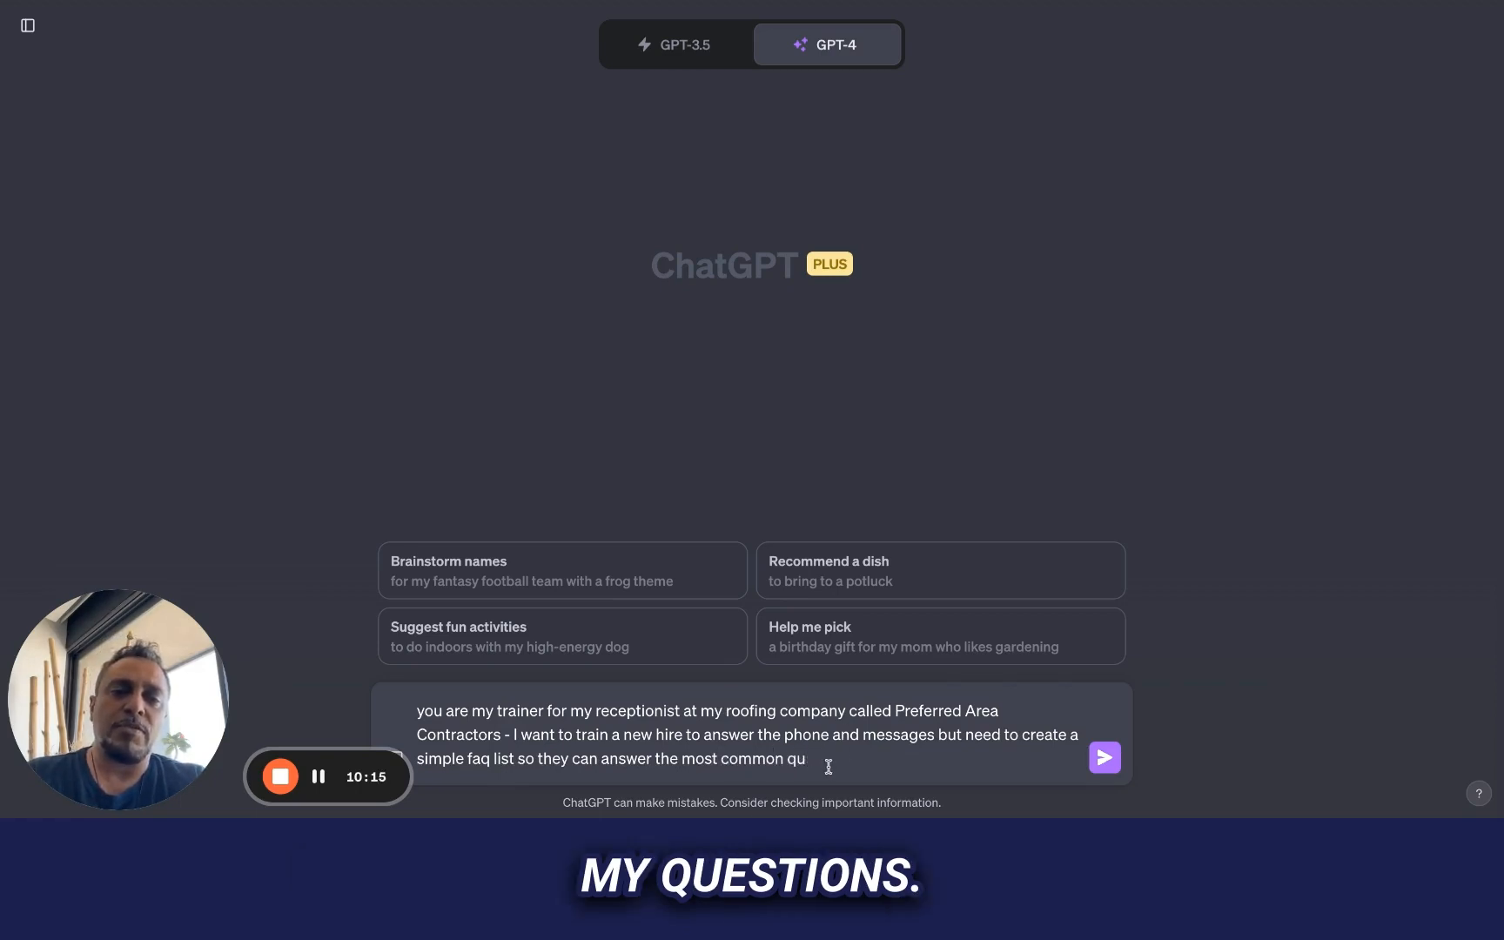
text(estions.)
click(1104, 762)
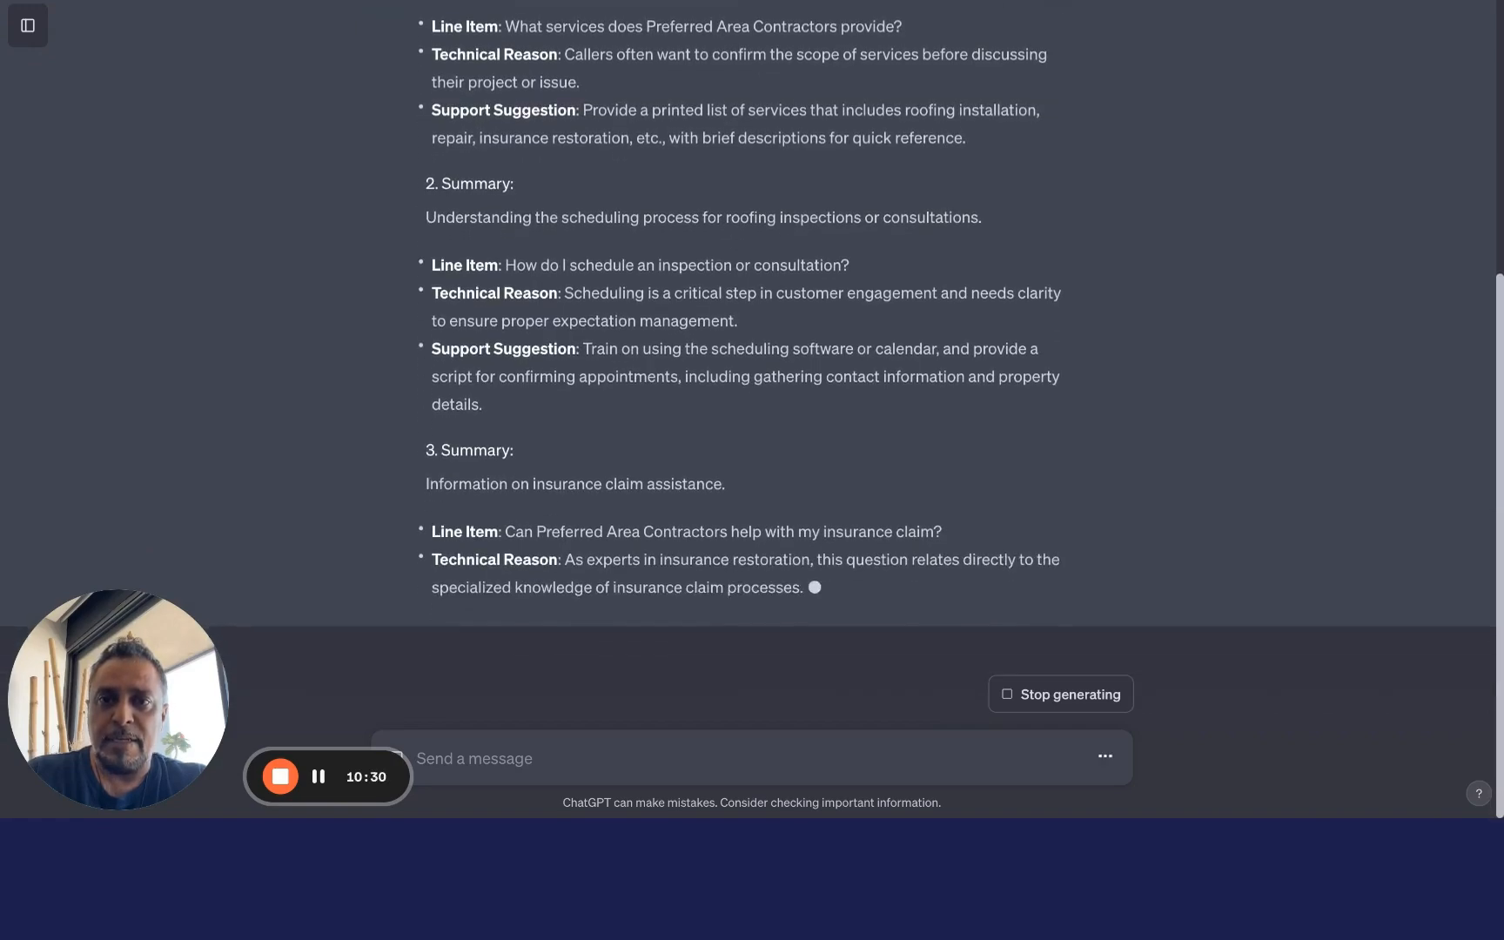
Review the generated receptionist FAQ list from its first entry through the later question topics
scroll(700, 422, up, 5)
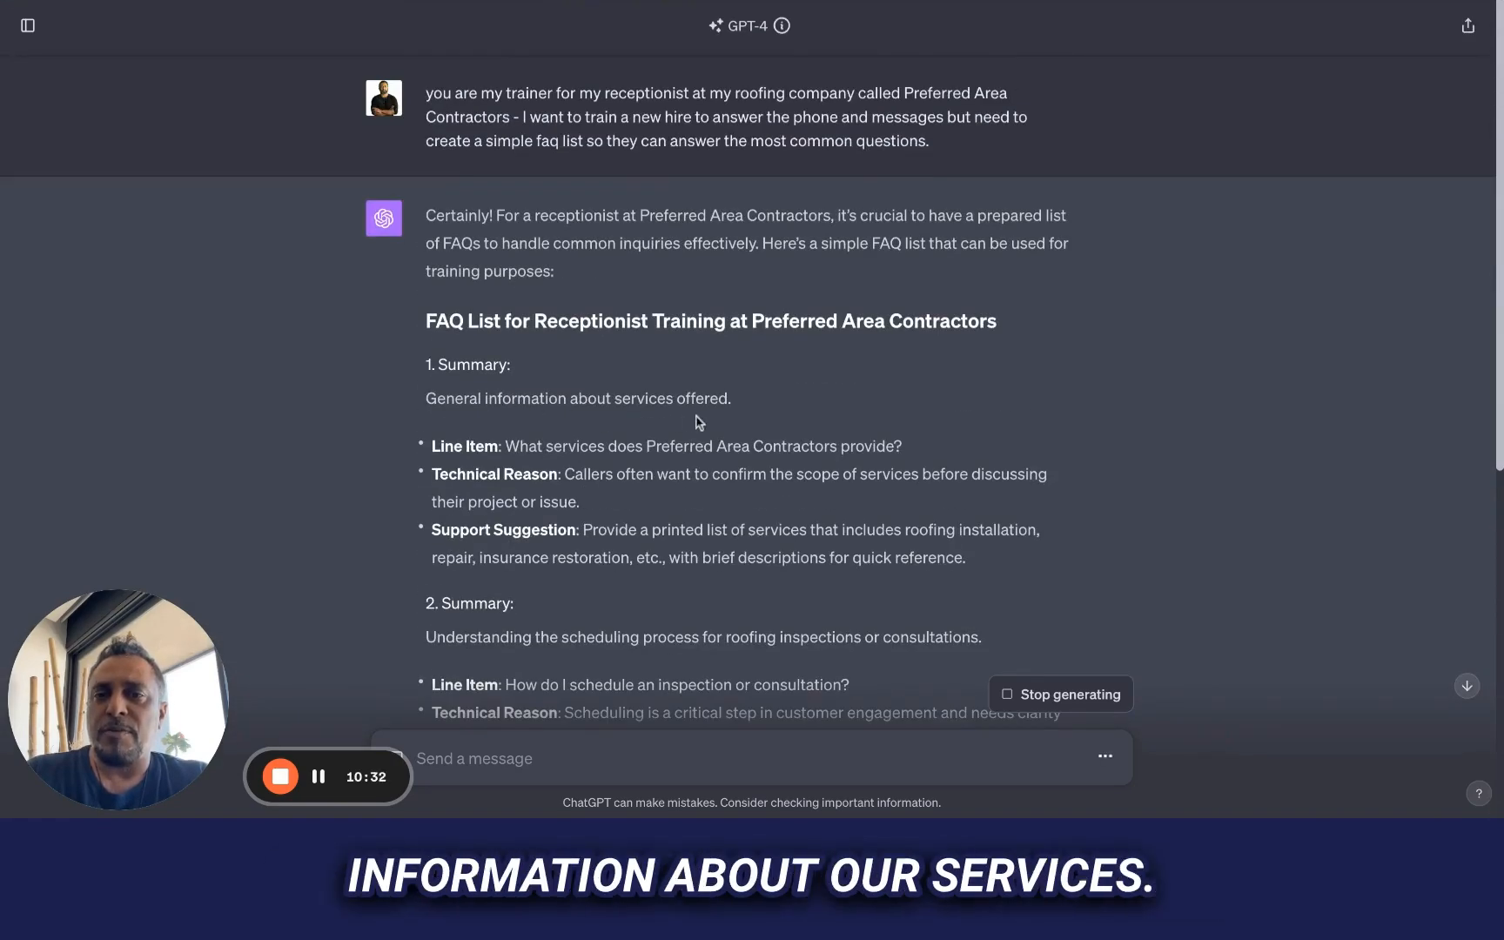
scroll(550, 505, down, 5)
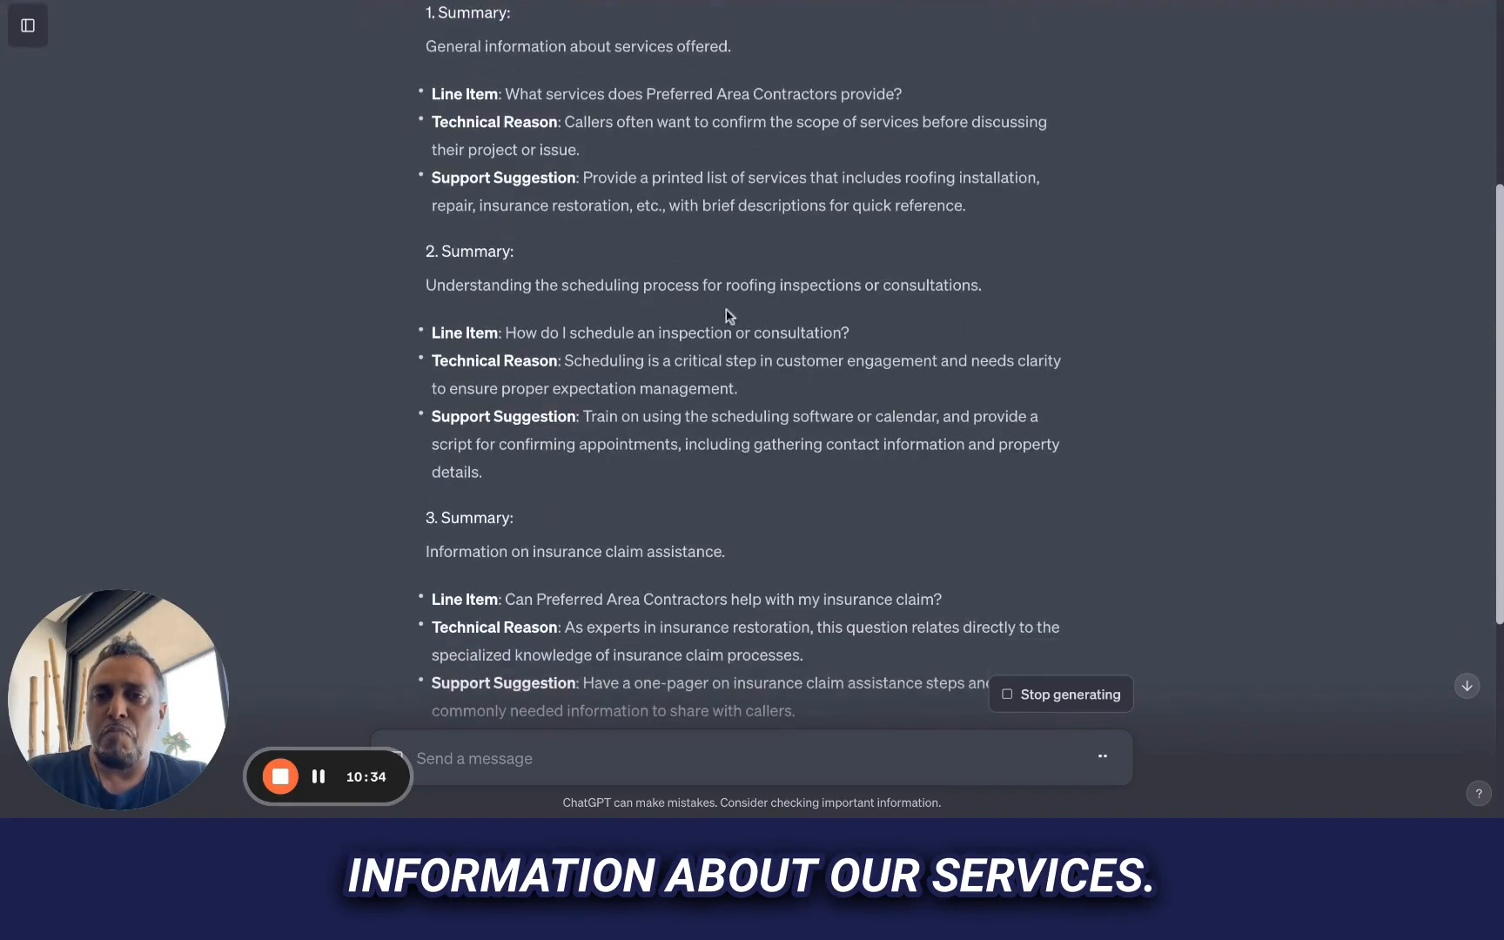
scroll(752, 299, down, 3)
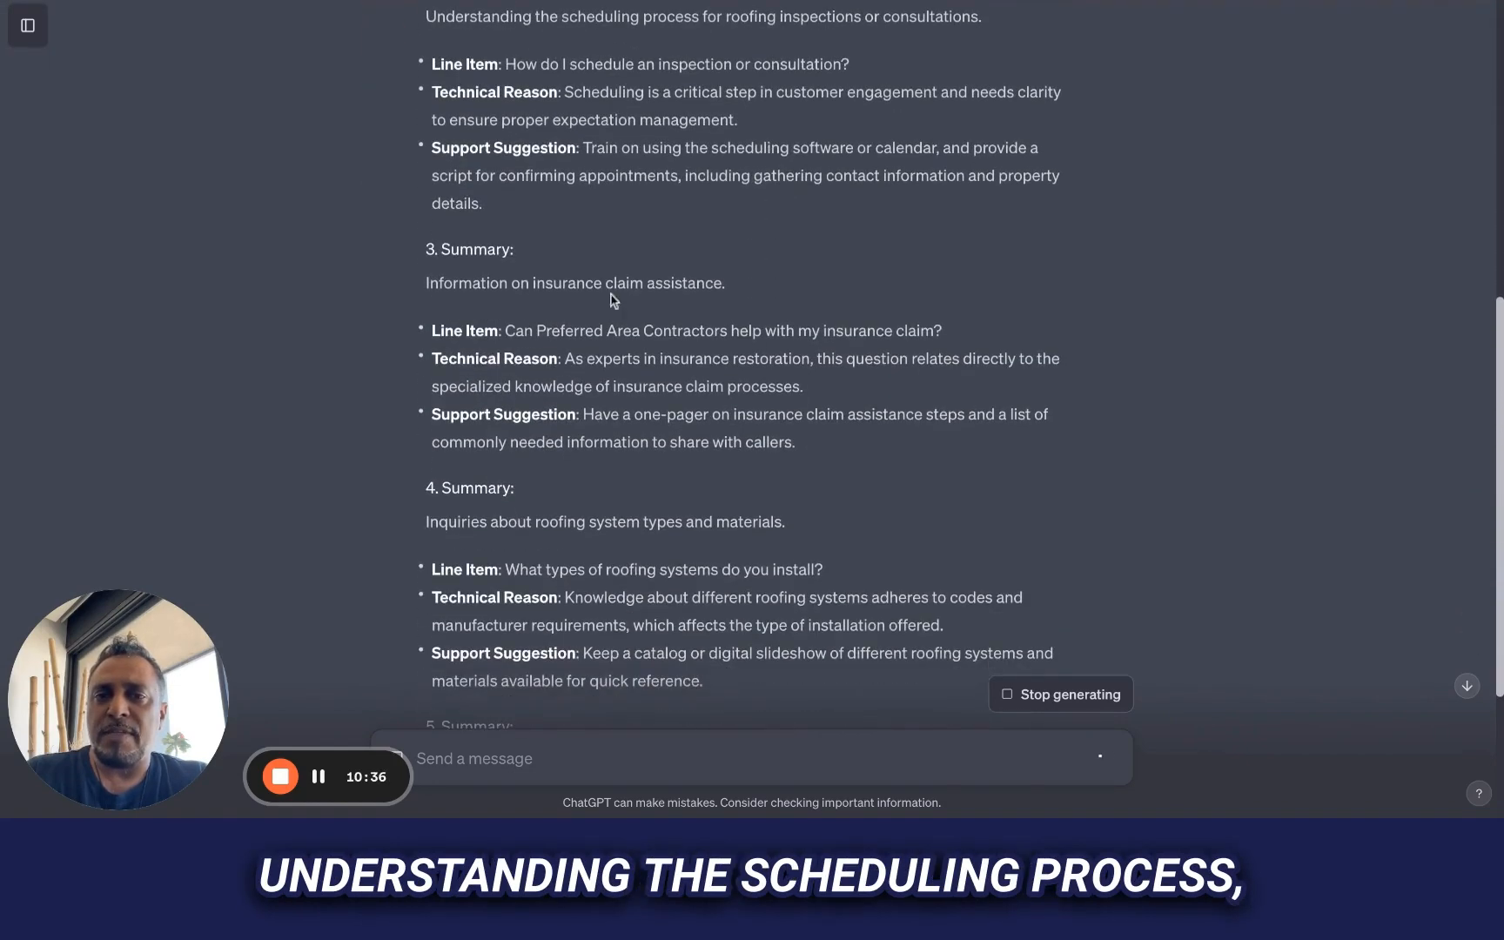
scroll(580, 564, down, 4)
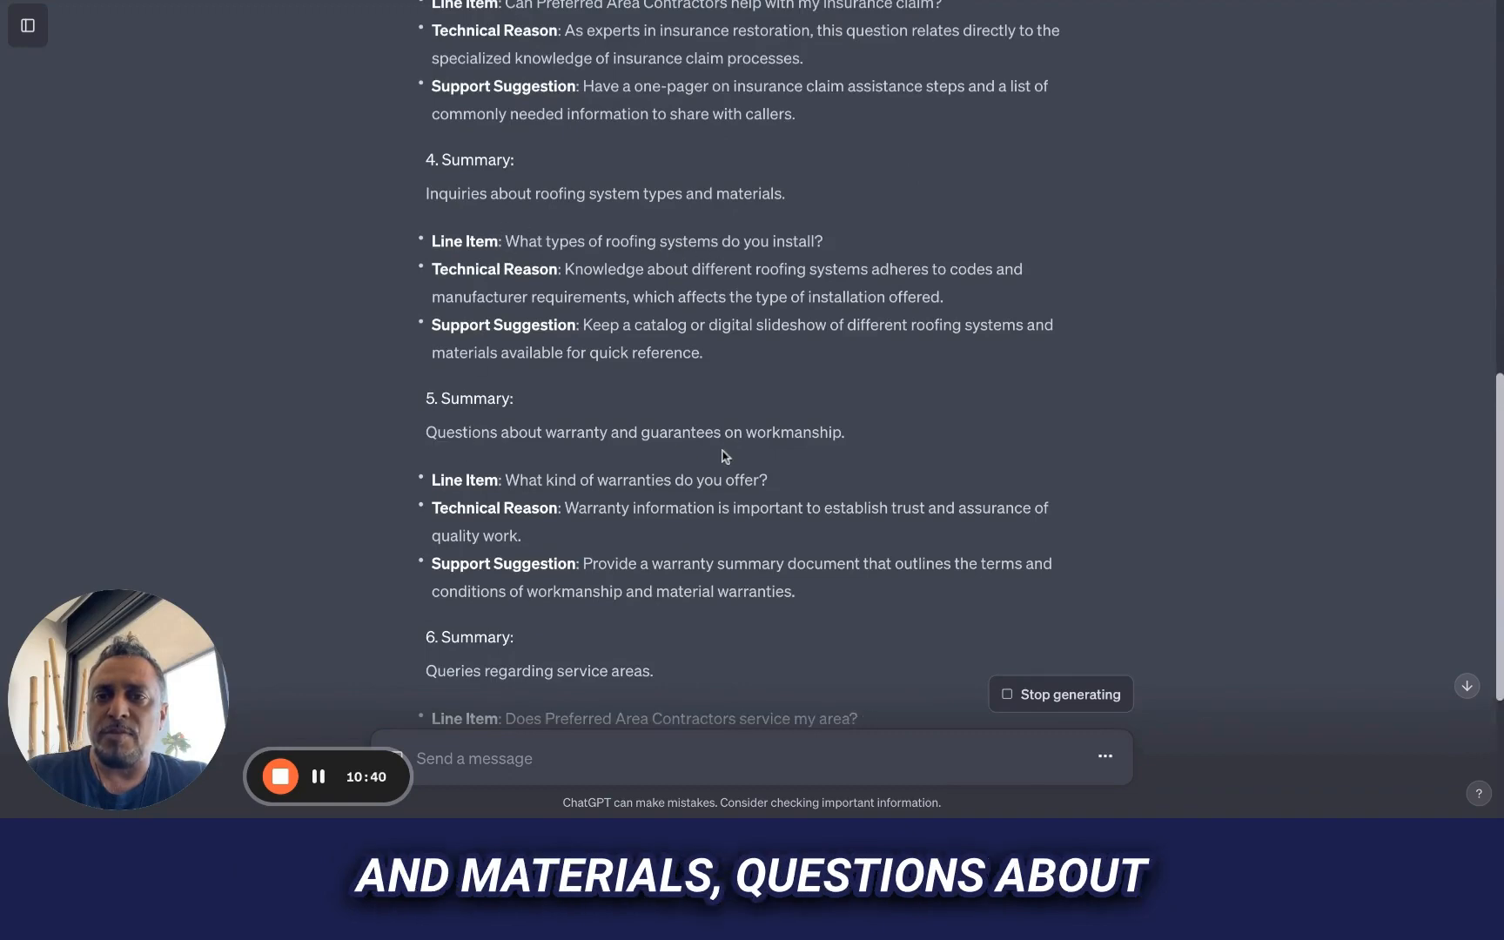
scroll(725, 454, down, 4)
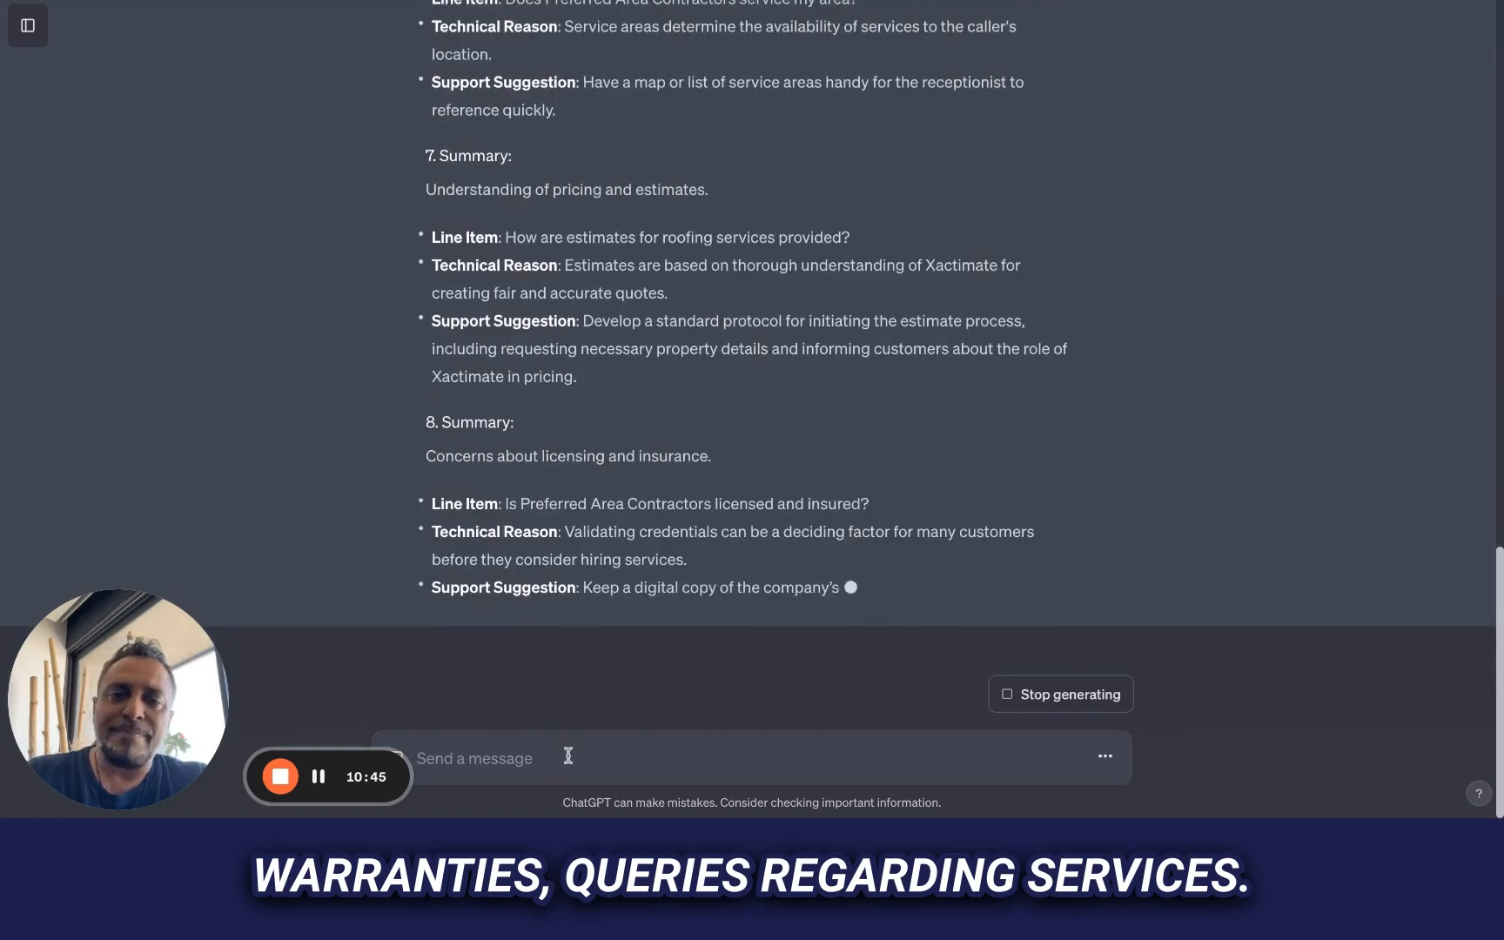
Submit the follow-up prompt "give me some sample questions along with answers"
click(568, 755)
text(give me some)
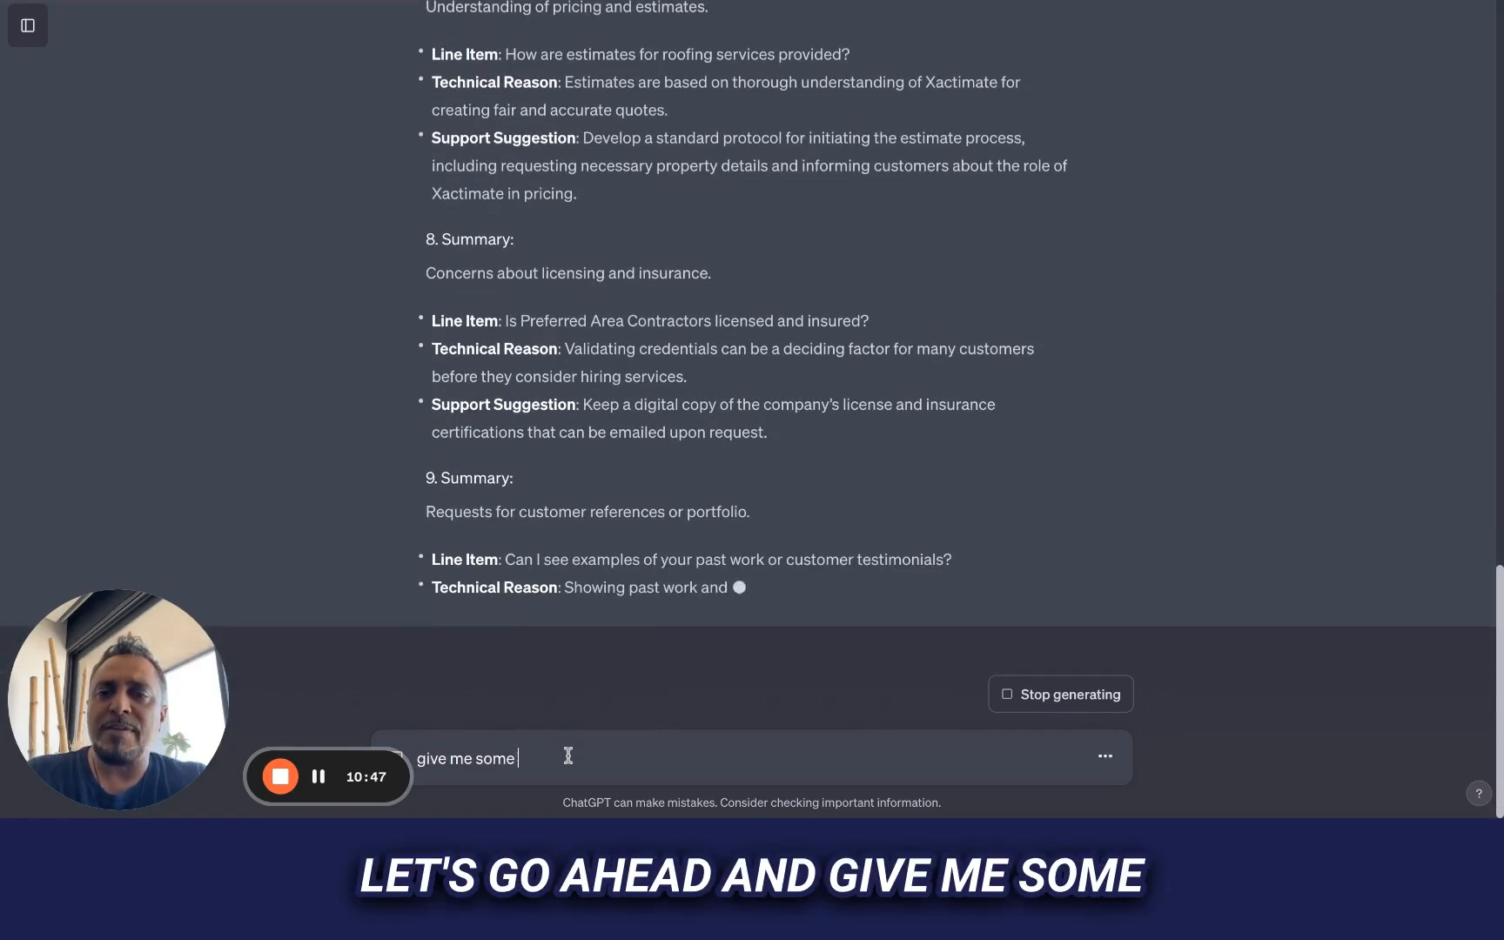
text( sample questions and)
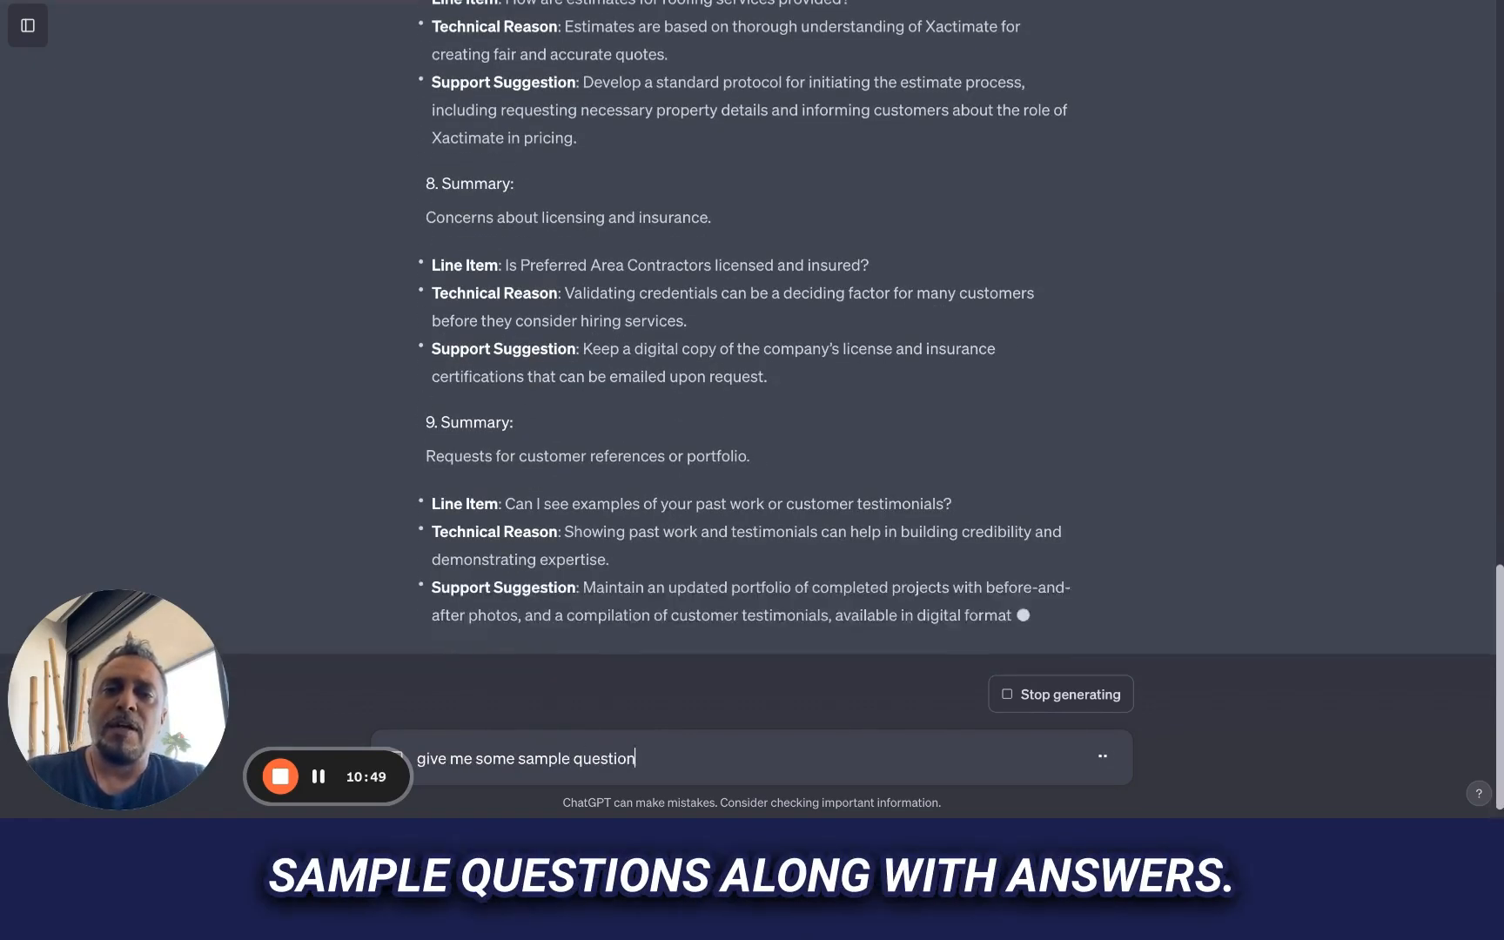
key(BackSpace)
key(BackSpace)
key(BackSpace)
text(ong)
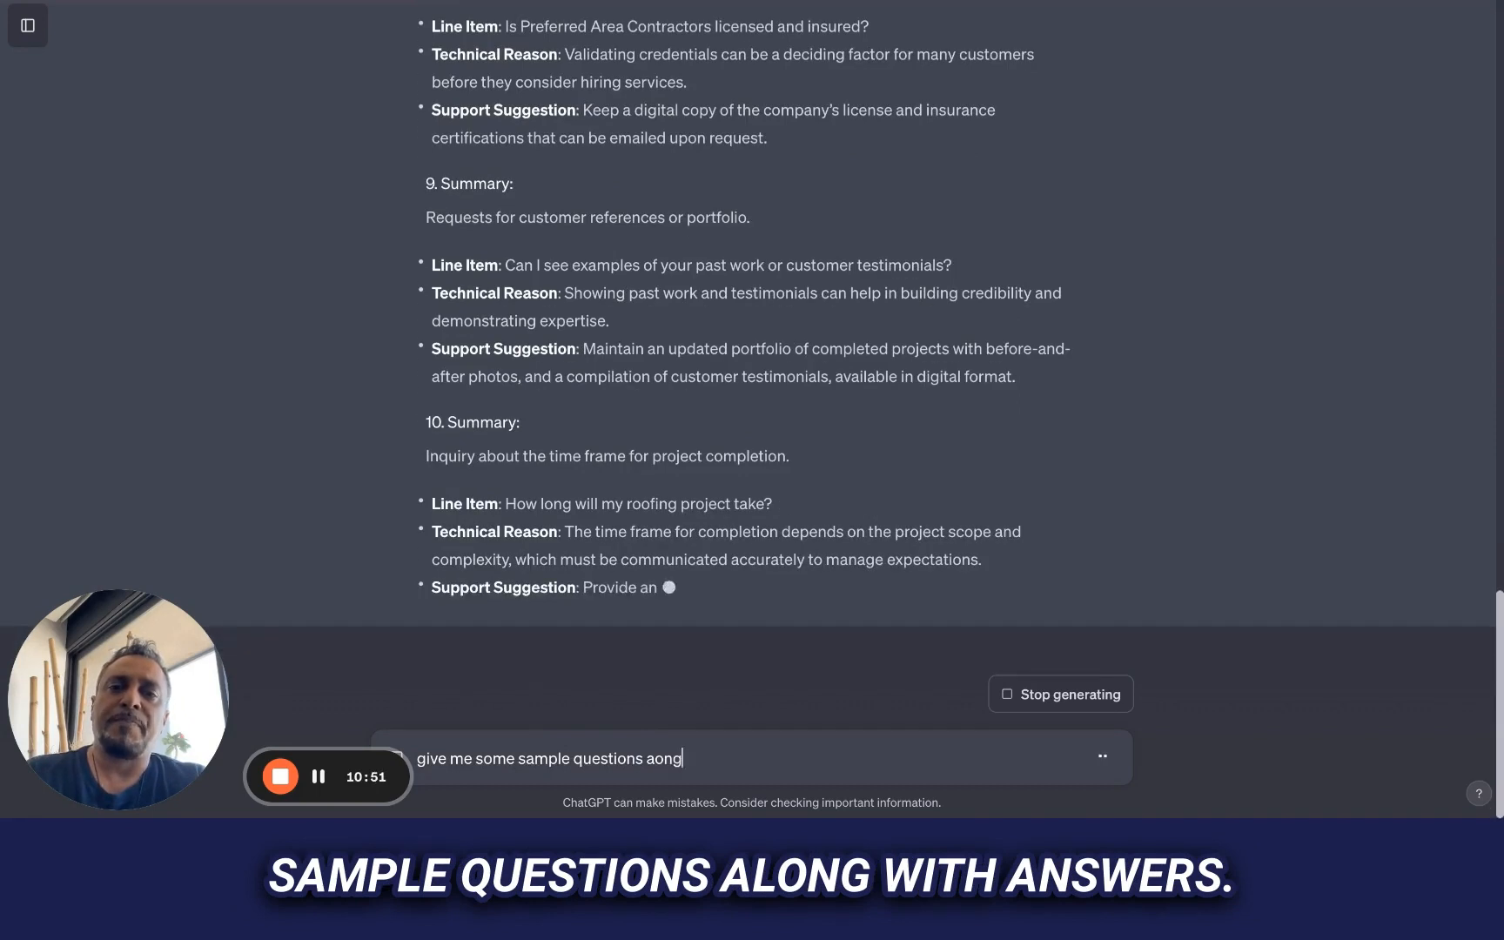
key(BackSpace)
key(BackSpace)
key(BackSpace)
text(long with answers)
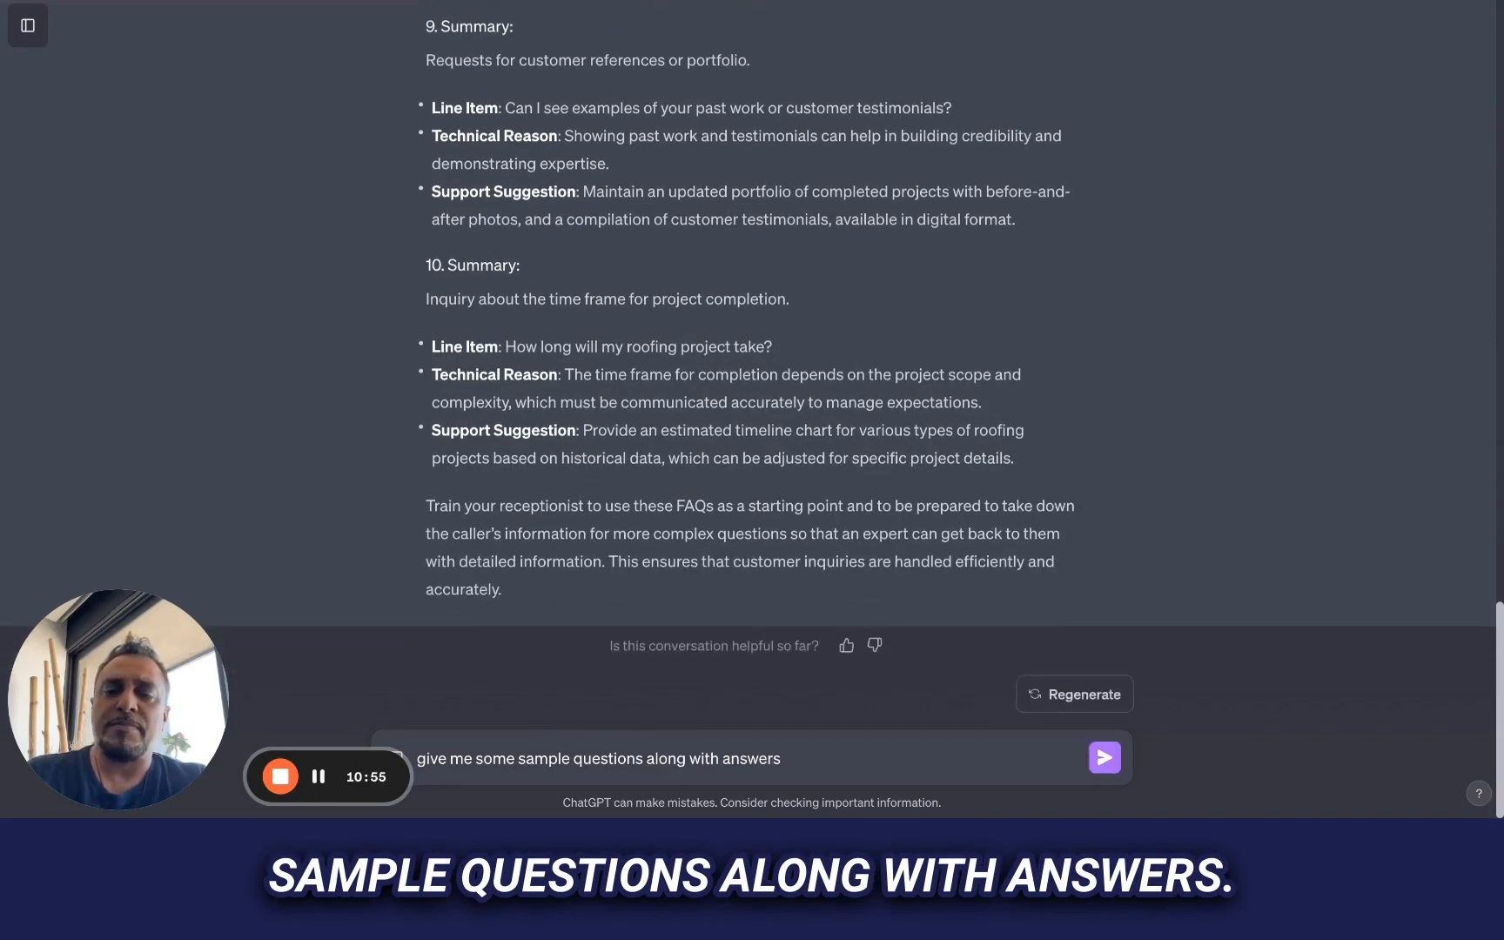
key(Return)
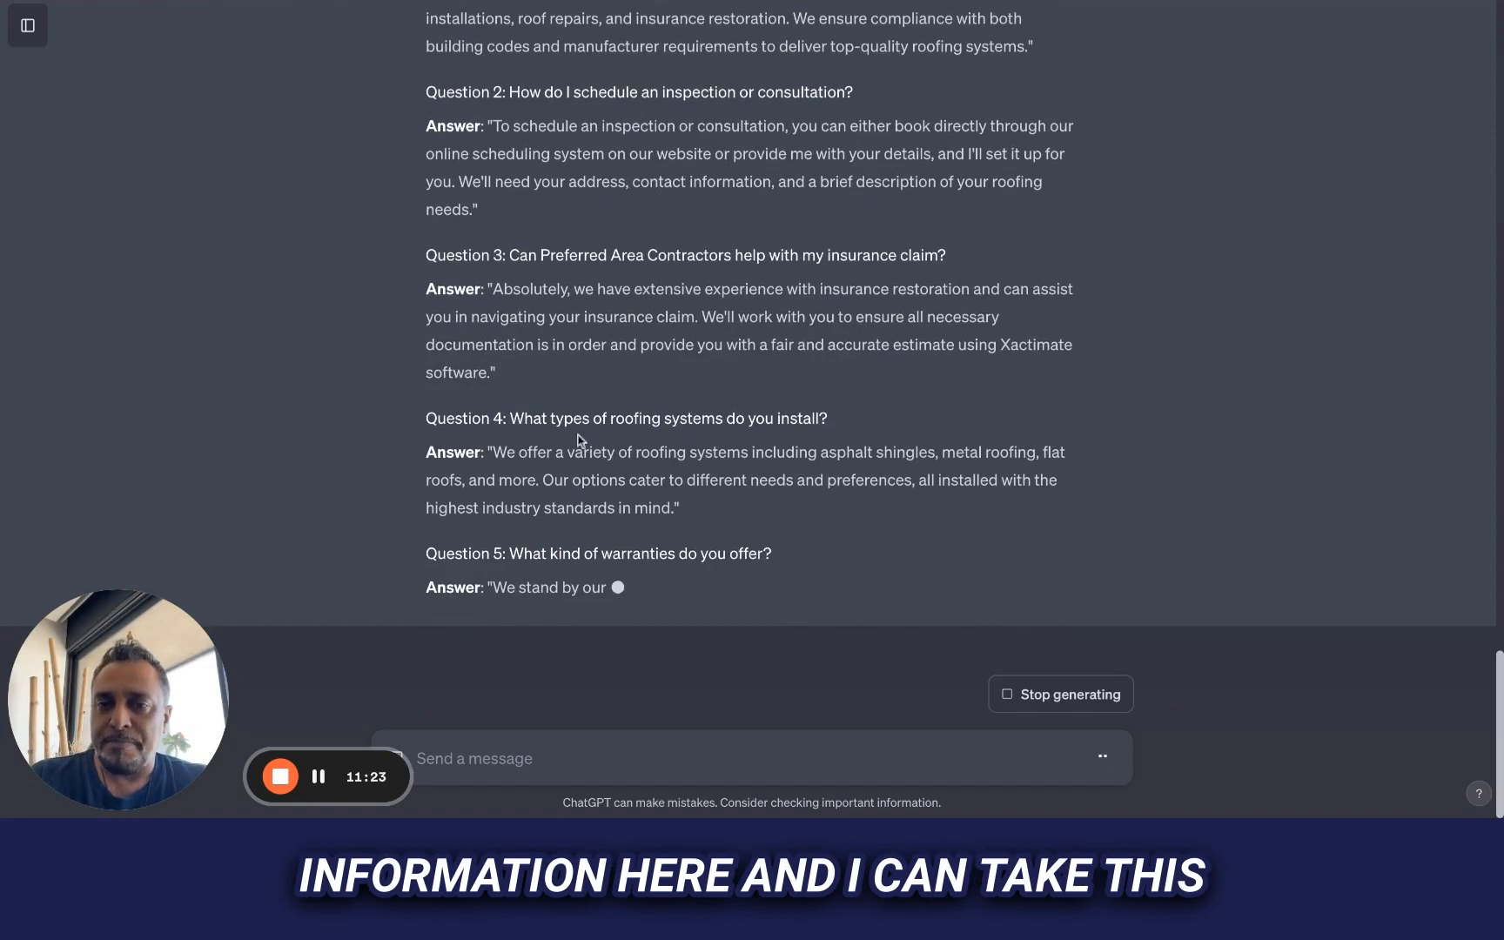
Review the start of the sample FAQ script and switch to the Conversation AI training page to check the custom Q&A form
scroll(580, 439, up, 5)
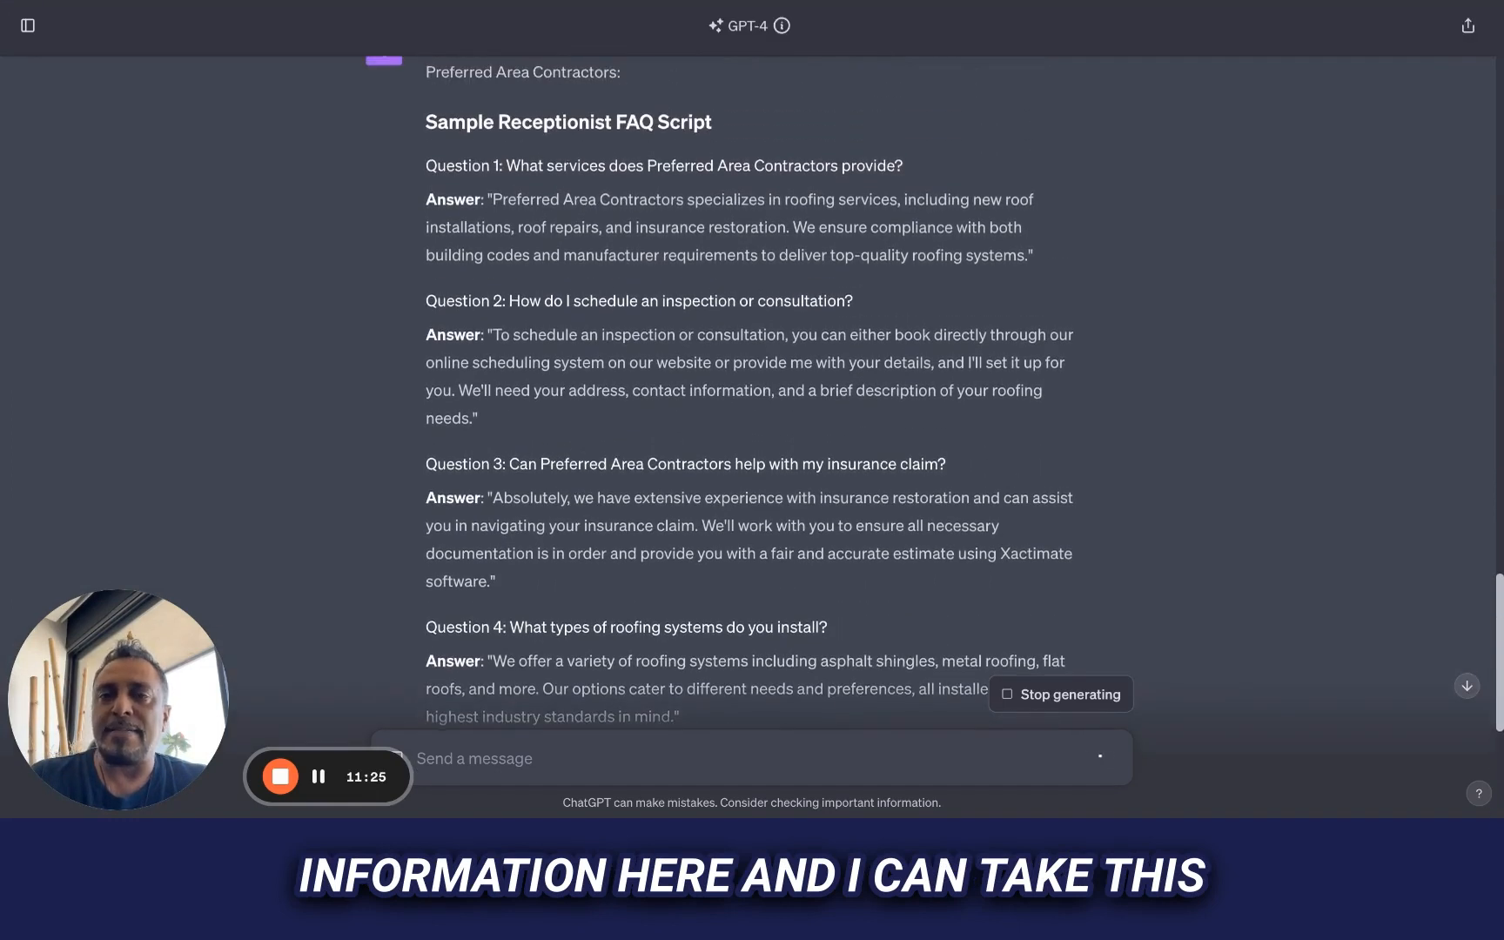
scroll(752, 391, up, 3)
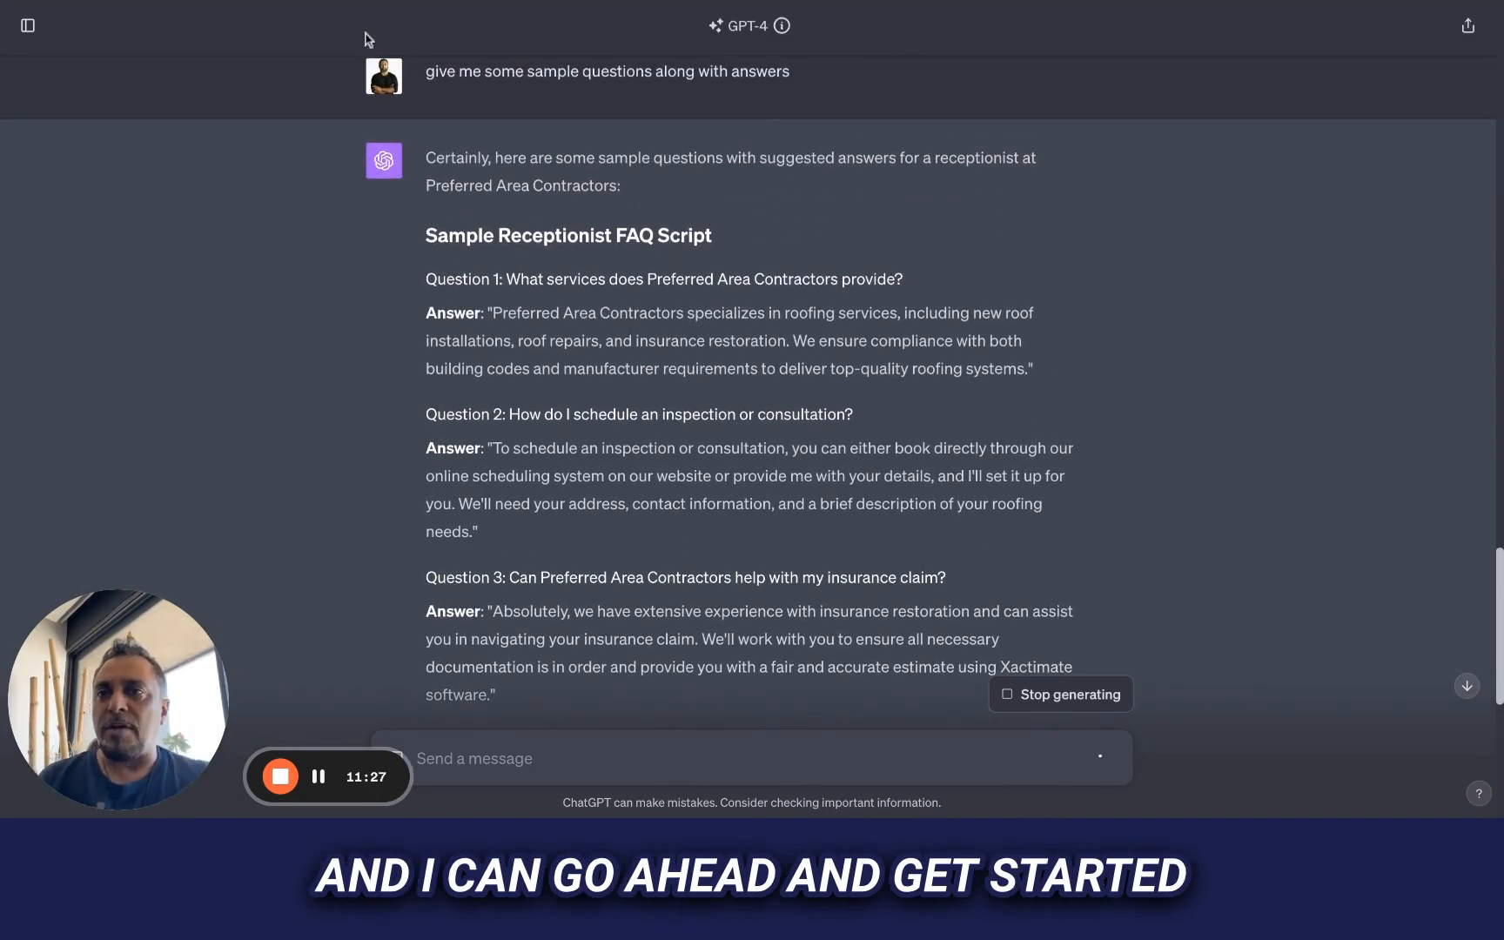
click(364, 2)
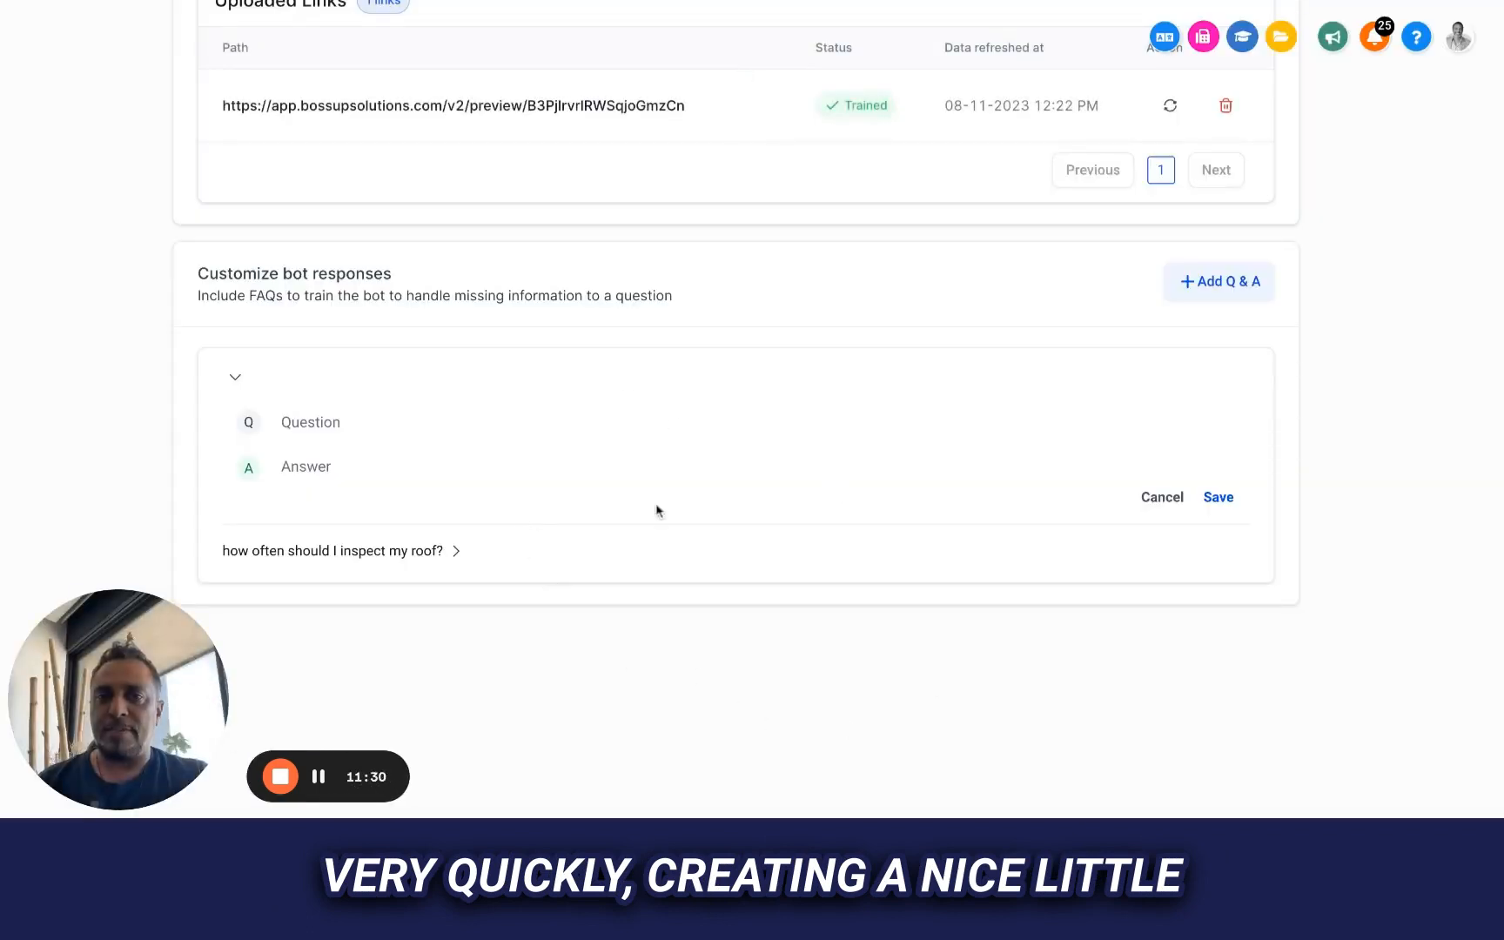
click(808, 427)
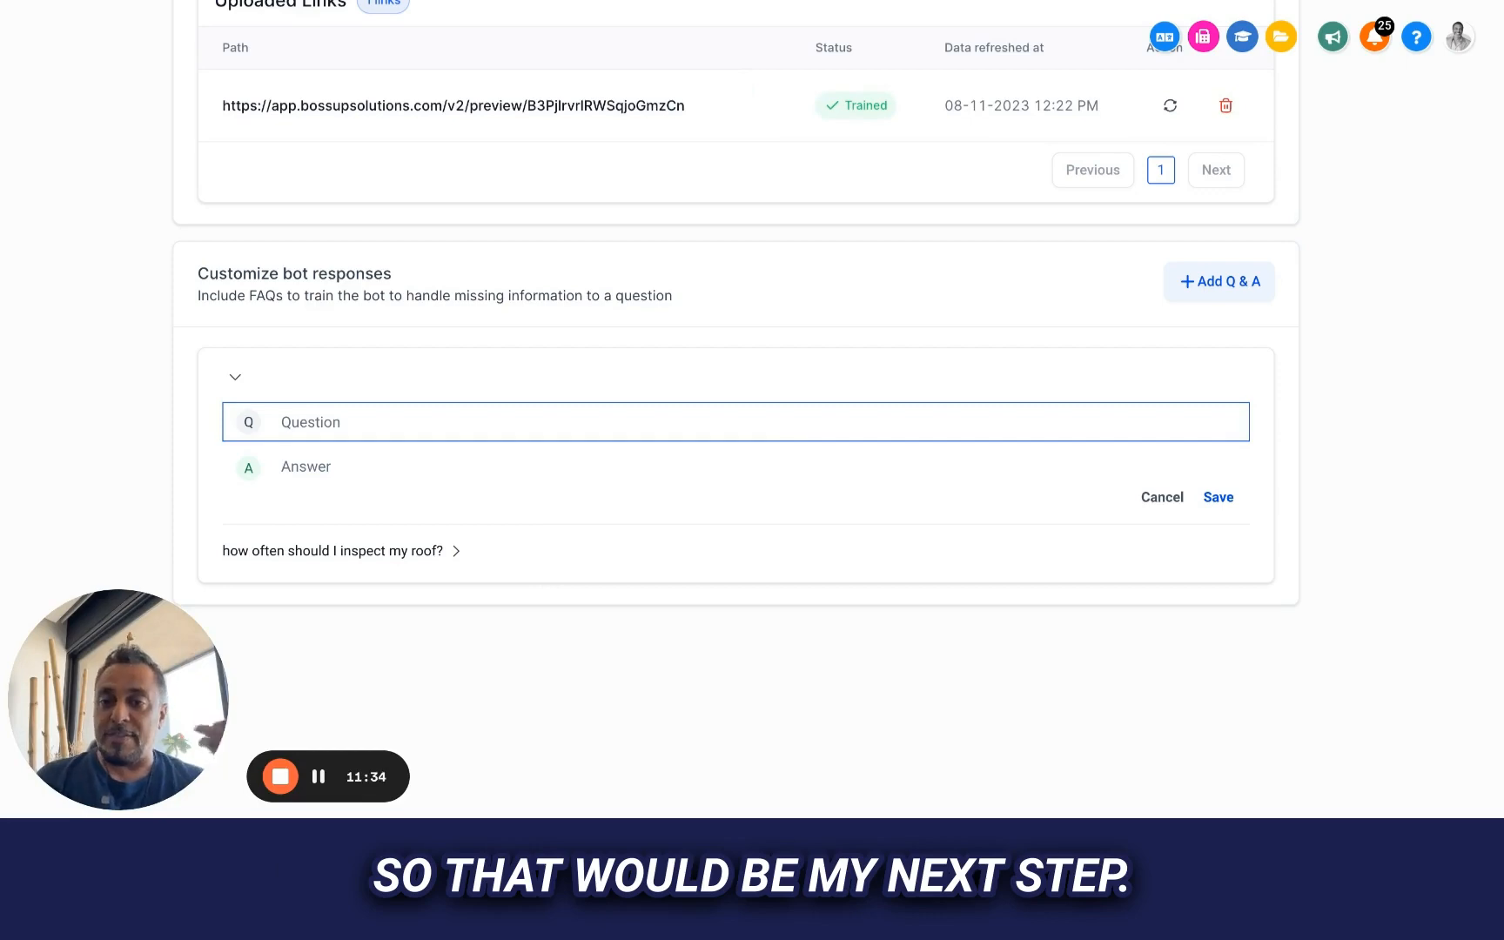
click(752, 248)
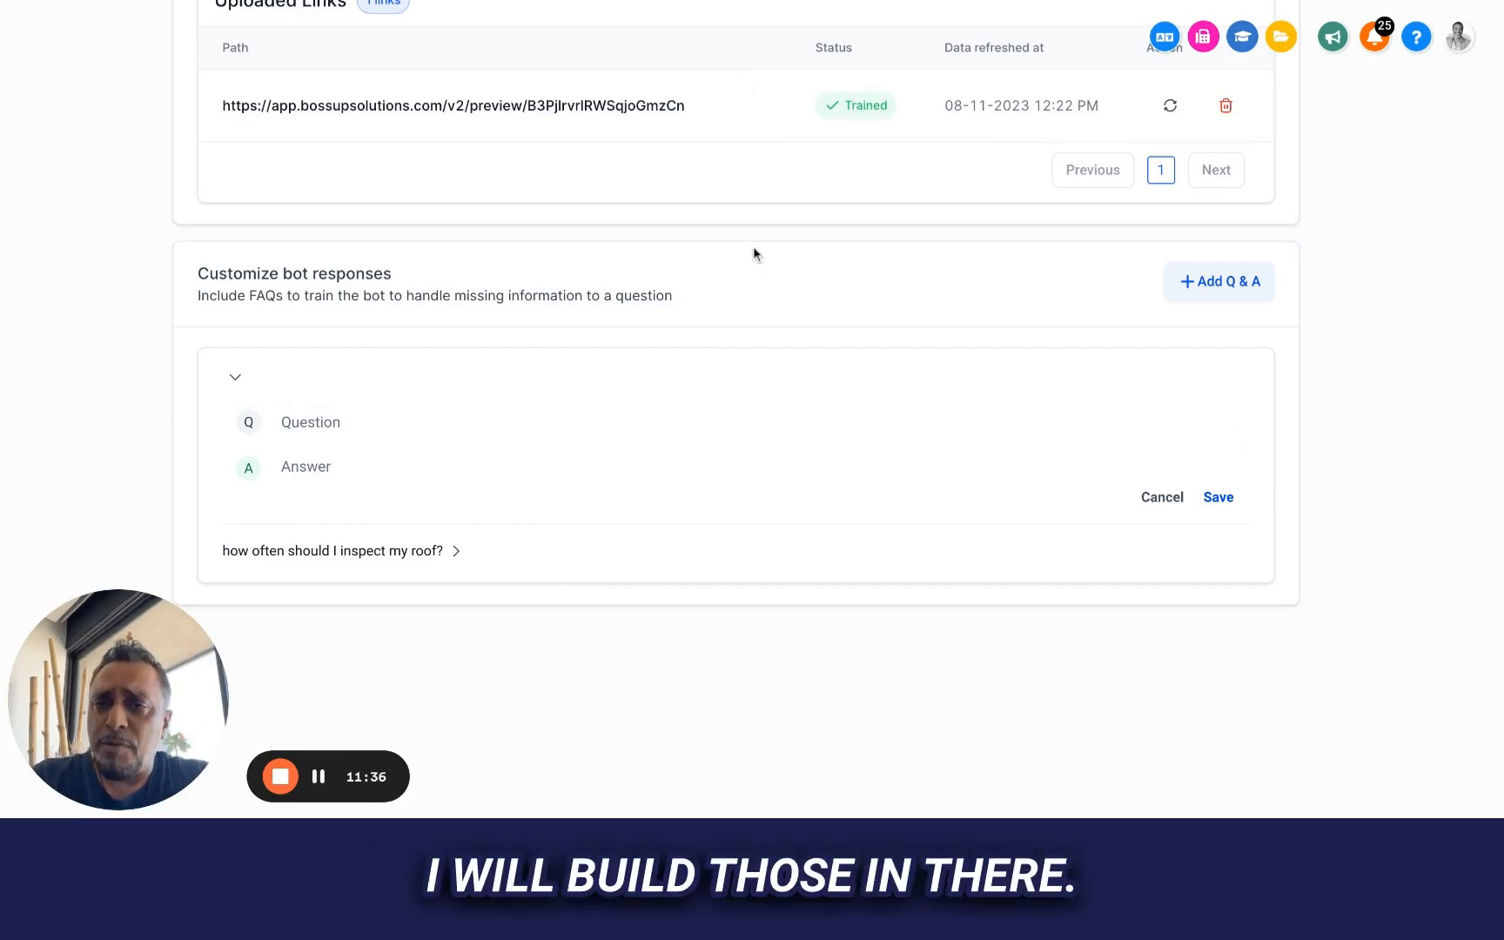
scroll(752, 248, up, 5)
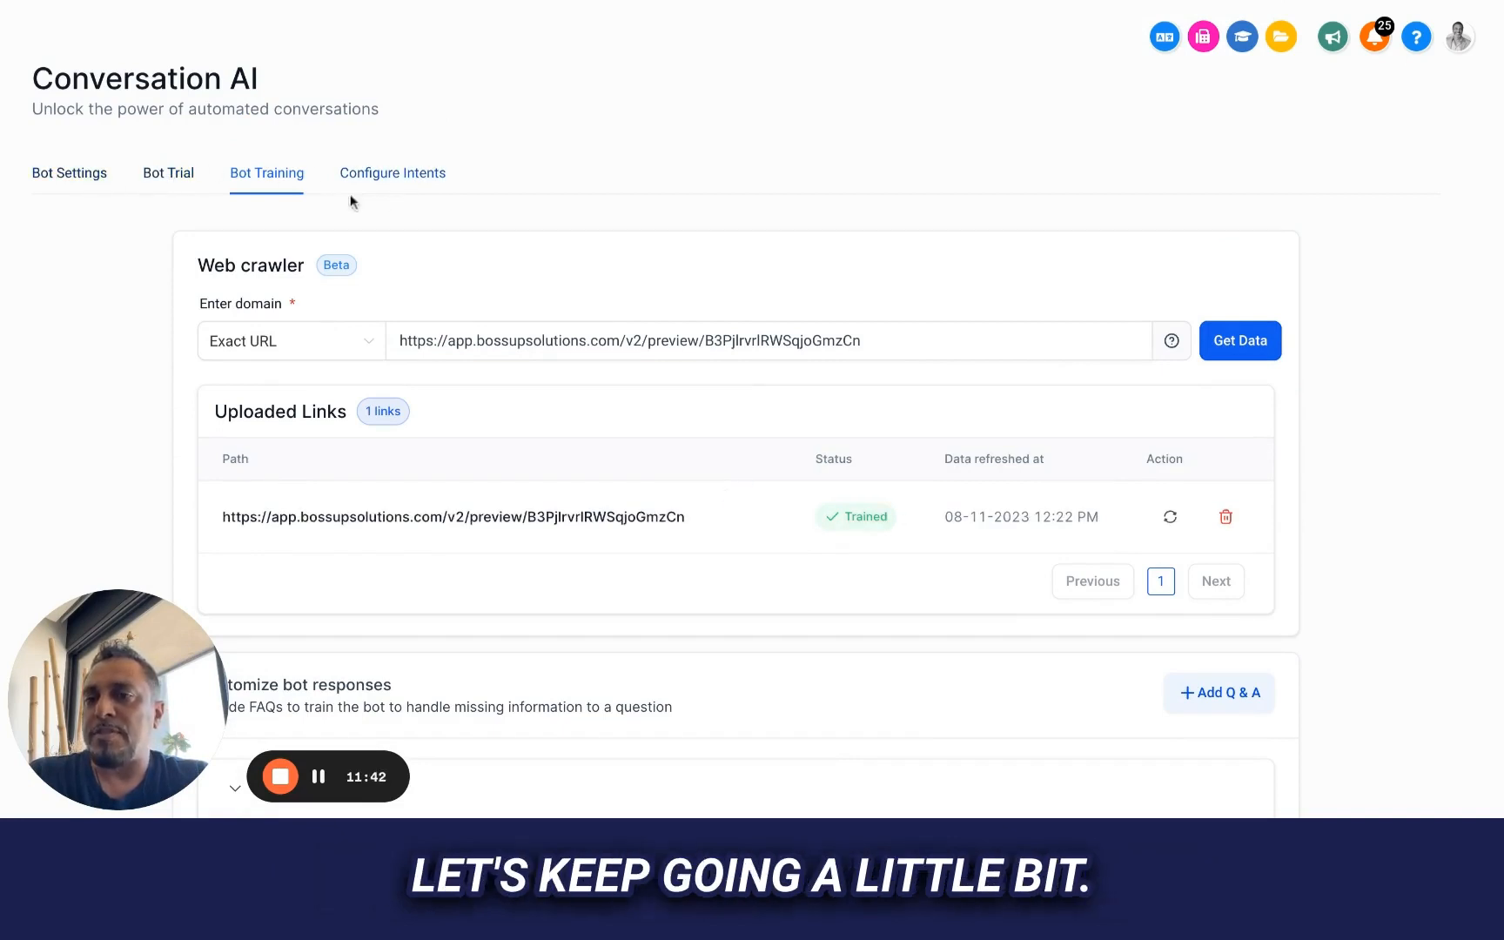
scroll(407, 227, down, 5)
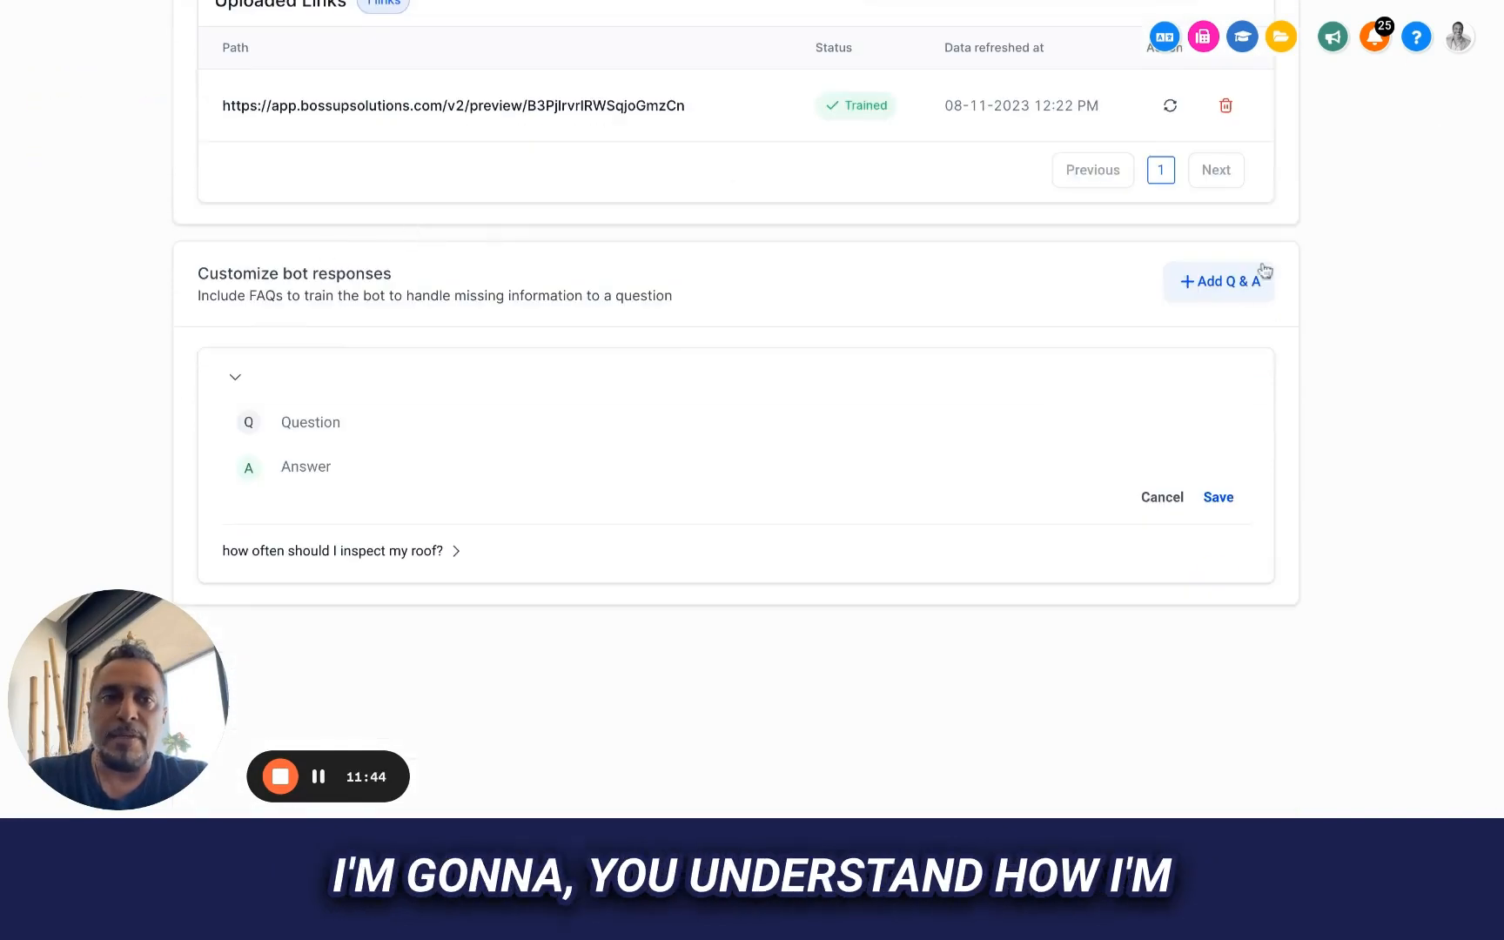
Return to ChatGPT and submit "keep going" after the last sample answer to generate more FAQs
click(576, 1)
scroll(577, 436, down, 10)
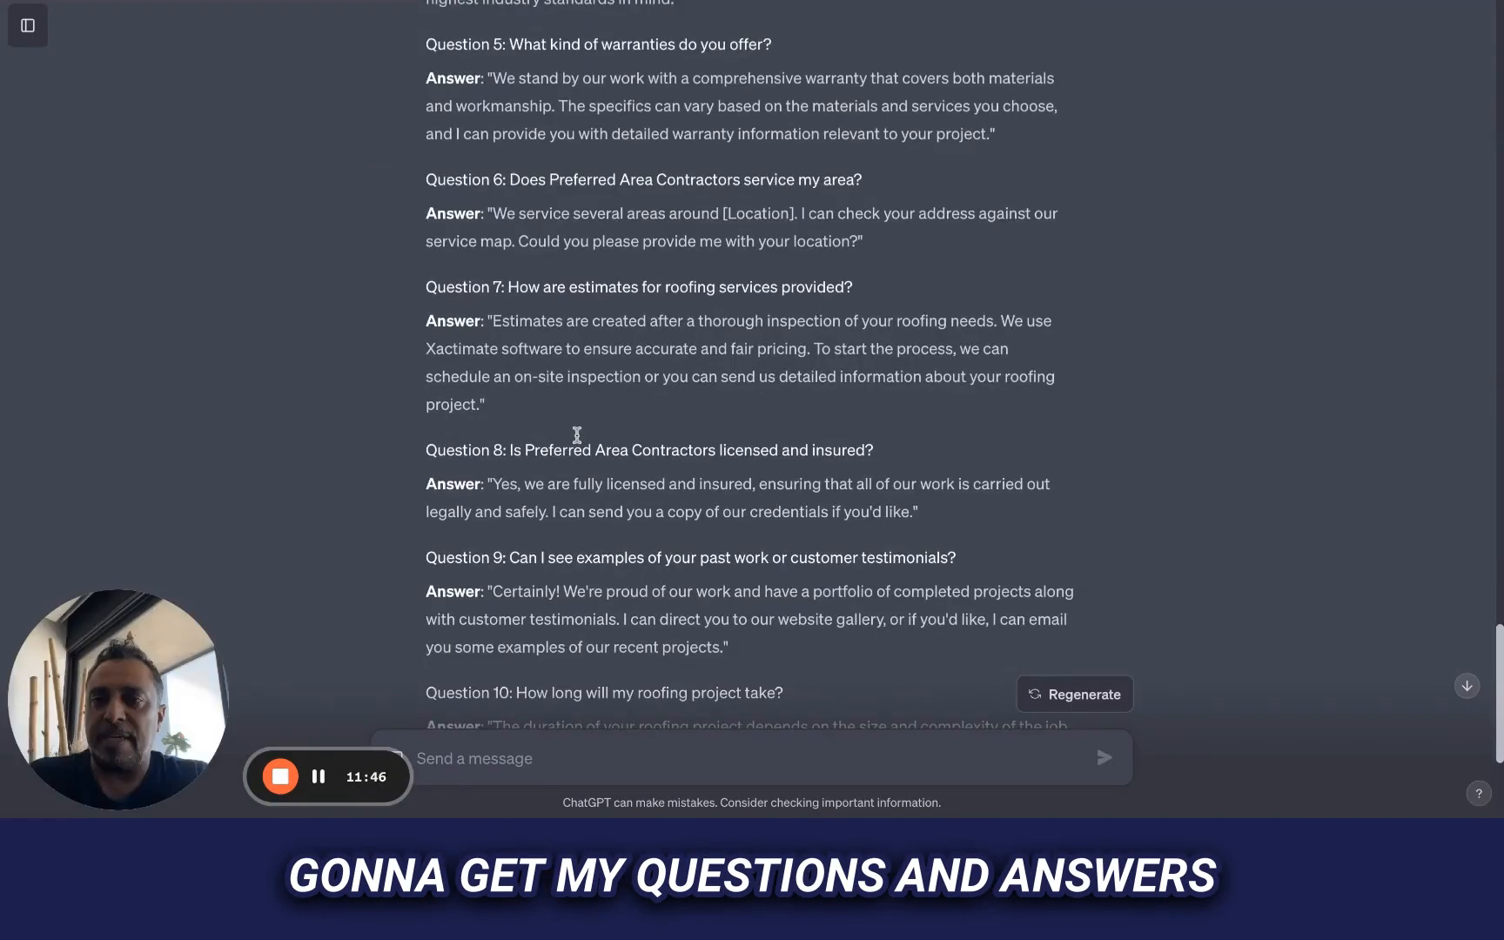
scroll(577, 435, down, 3)
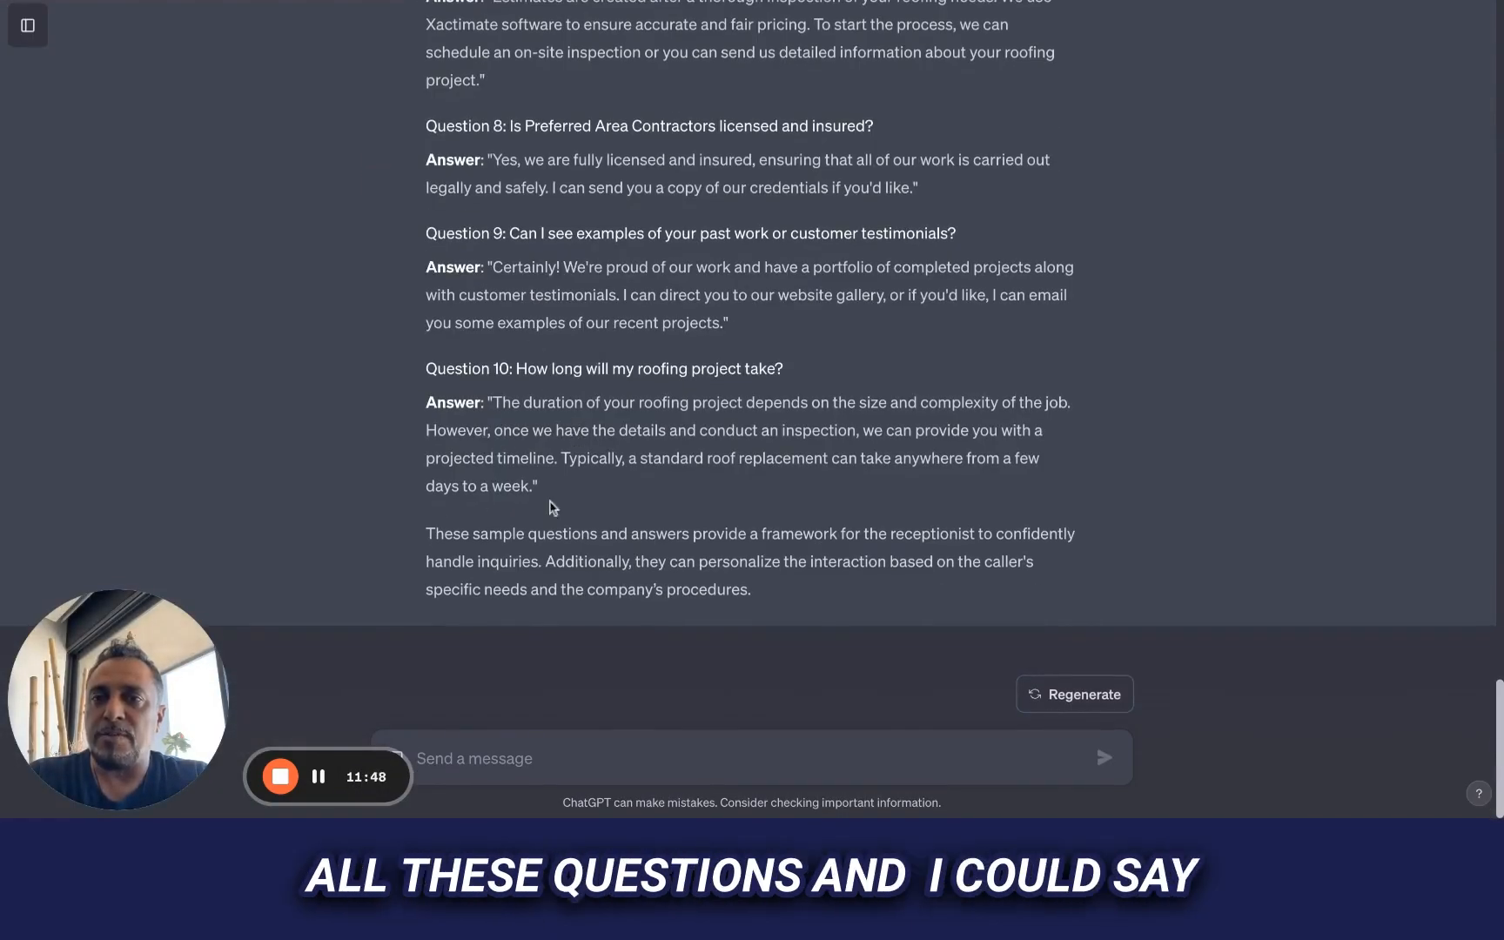
text(I)
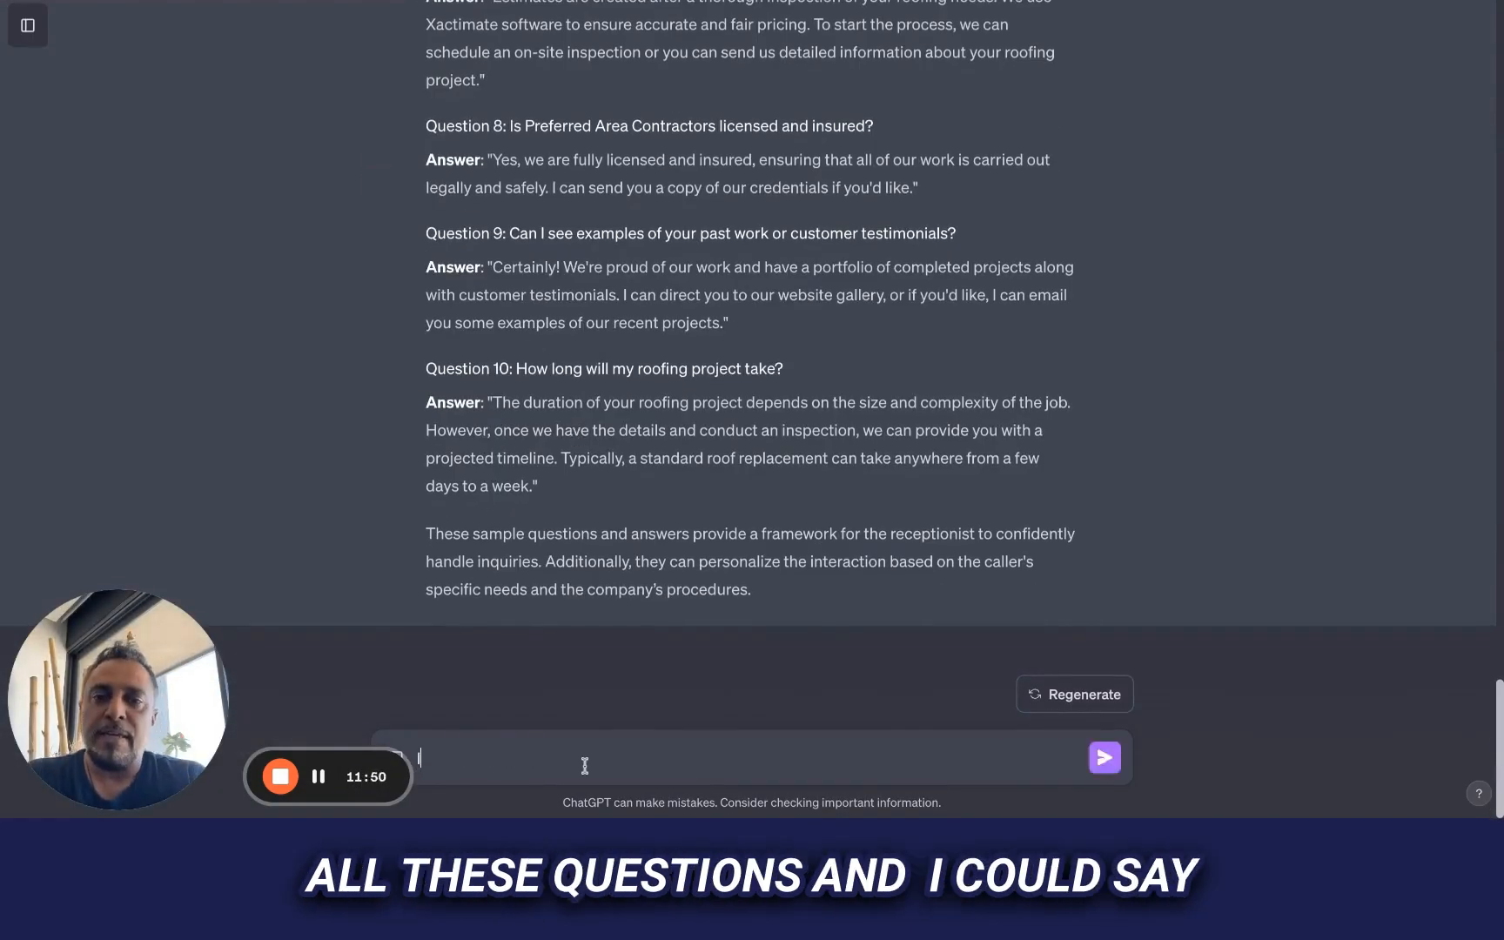
key(BackSpace)
text(keep)
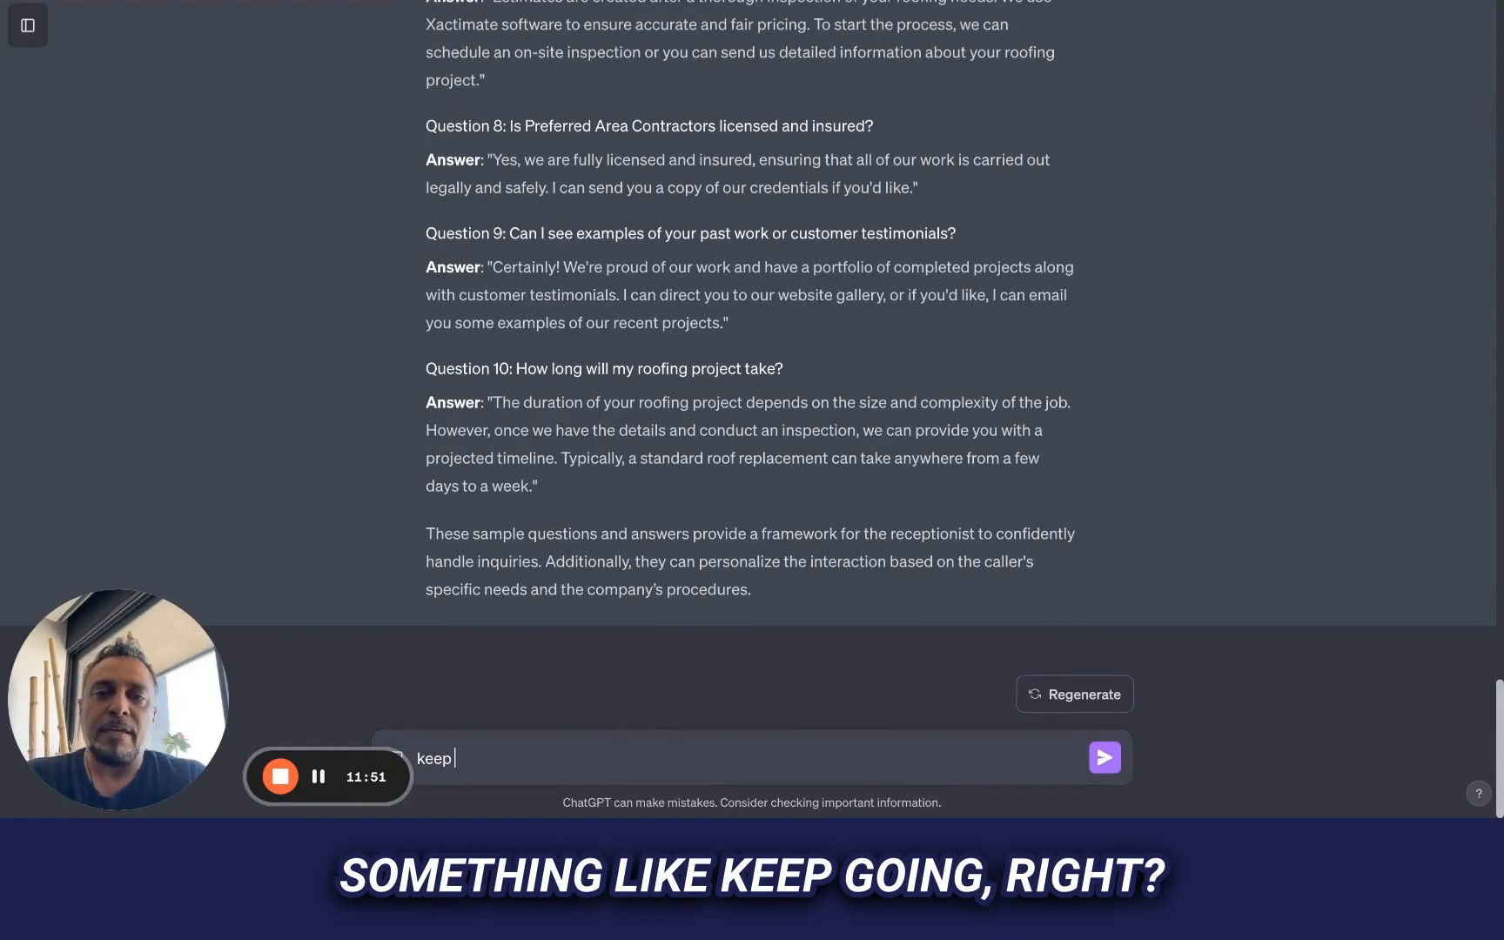
text( going)
key(Return)
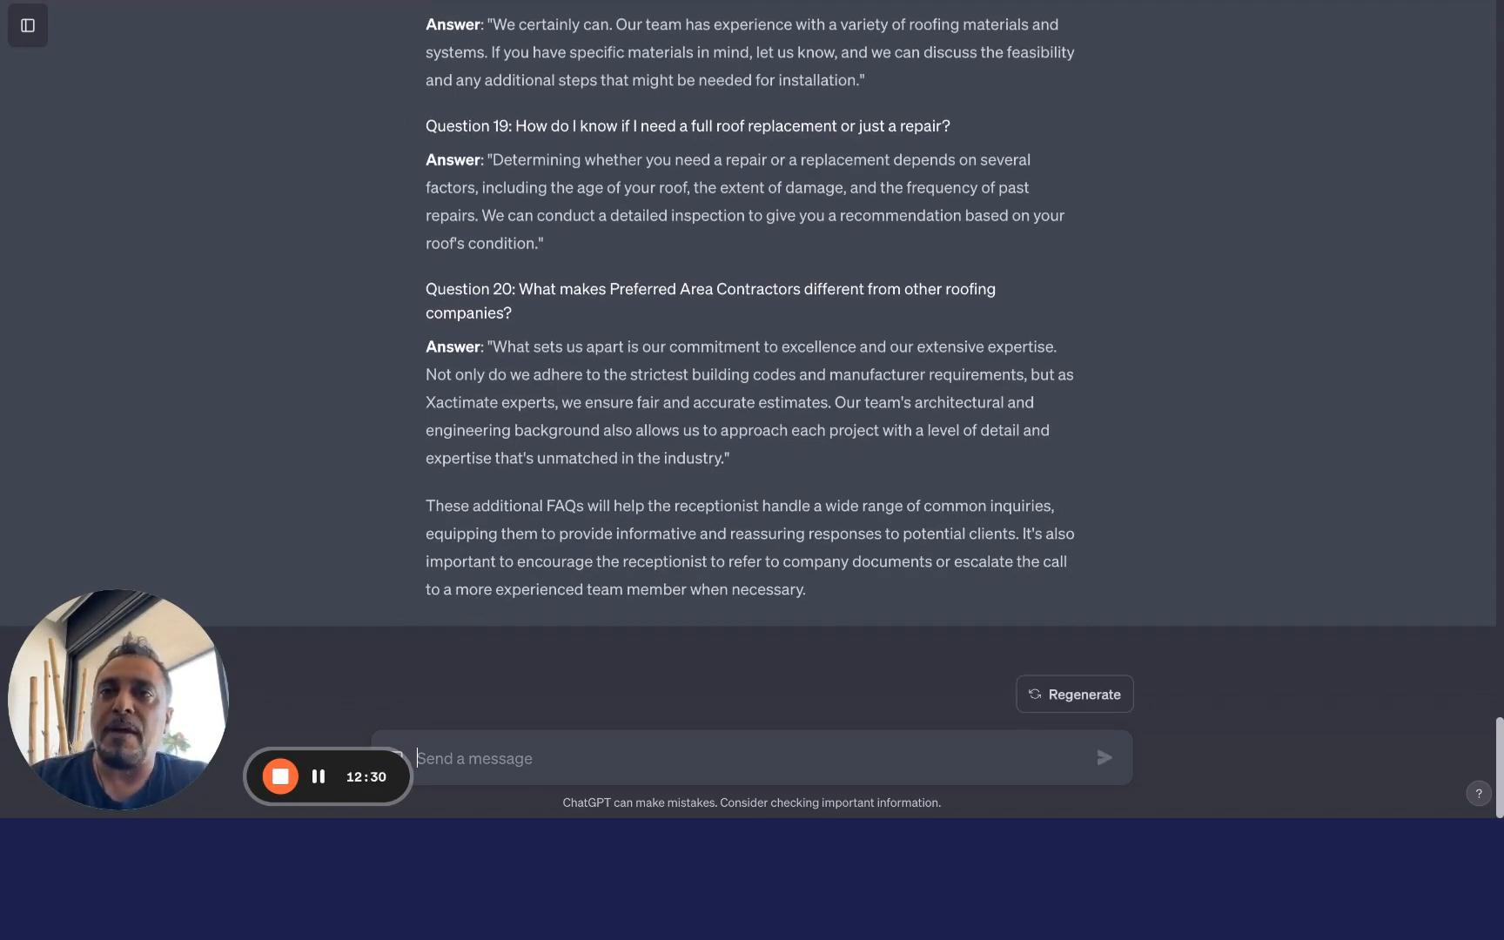
Switch back to Conversation AI and open the Configure Intents settings
click(349, 1)
scroll(740, 460, up, 4)
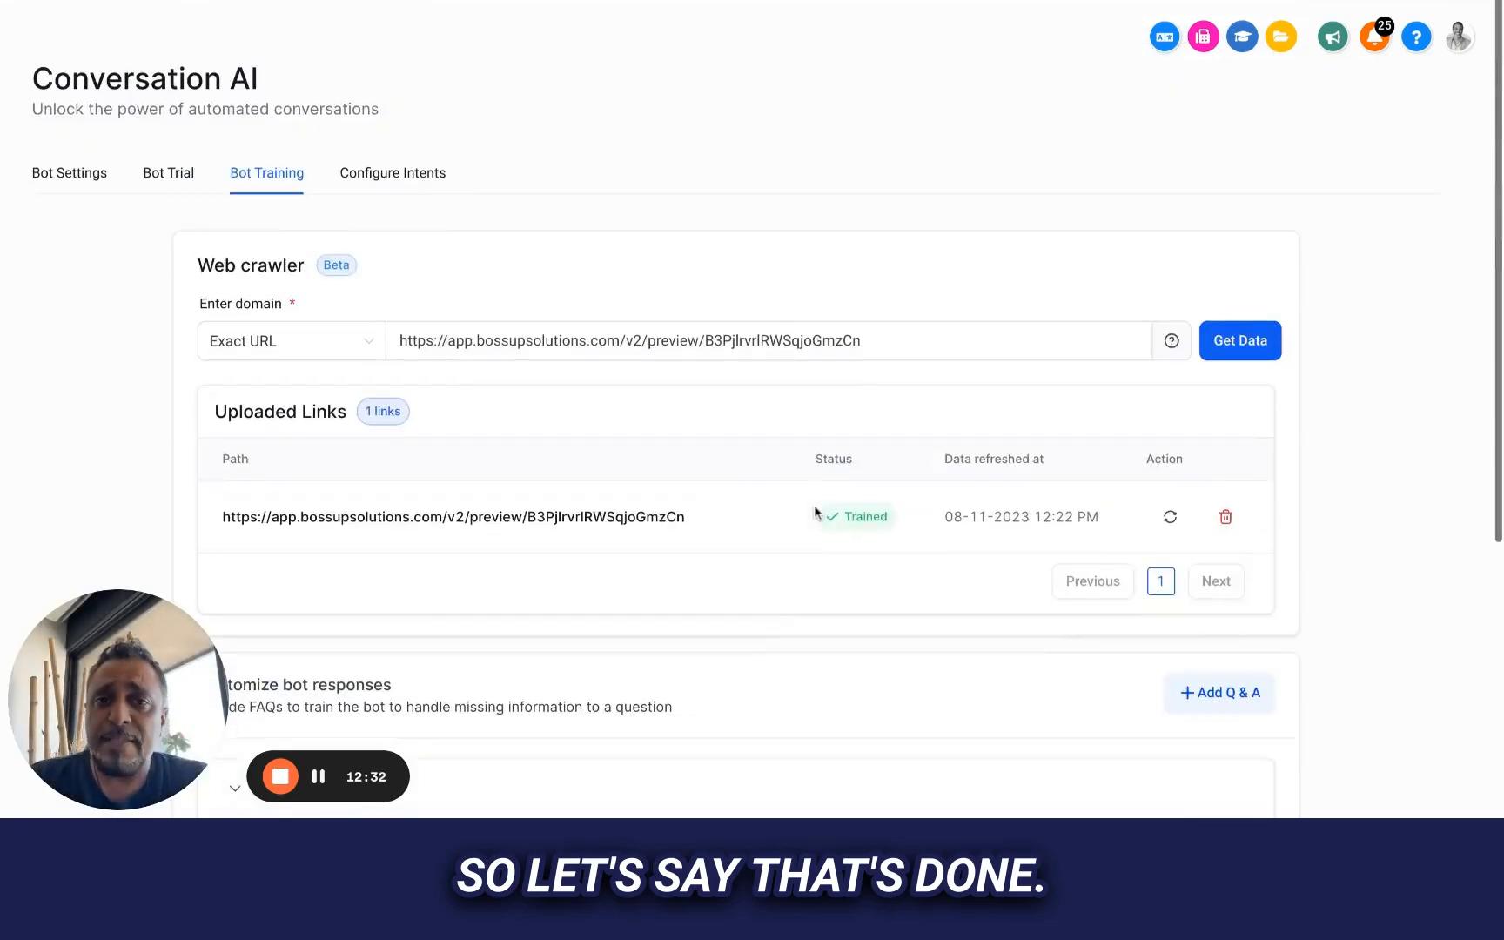
scroll(816, 510, down, 5)
scroll(815, 510, up, 5)
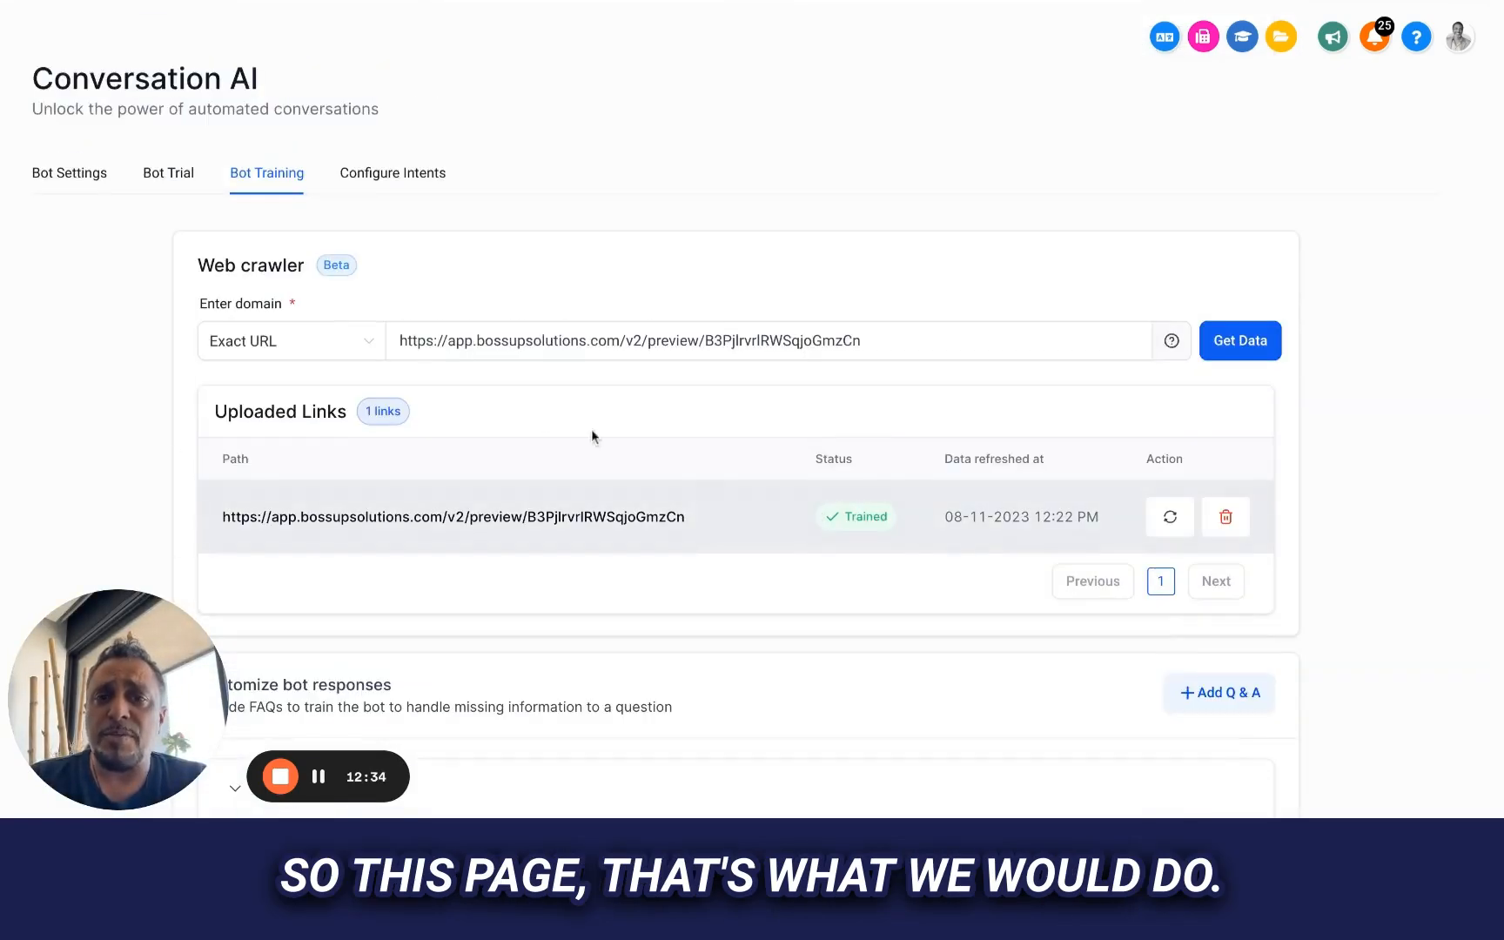
click(382, 176)
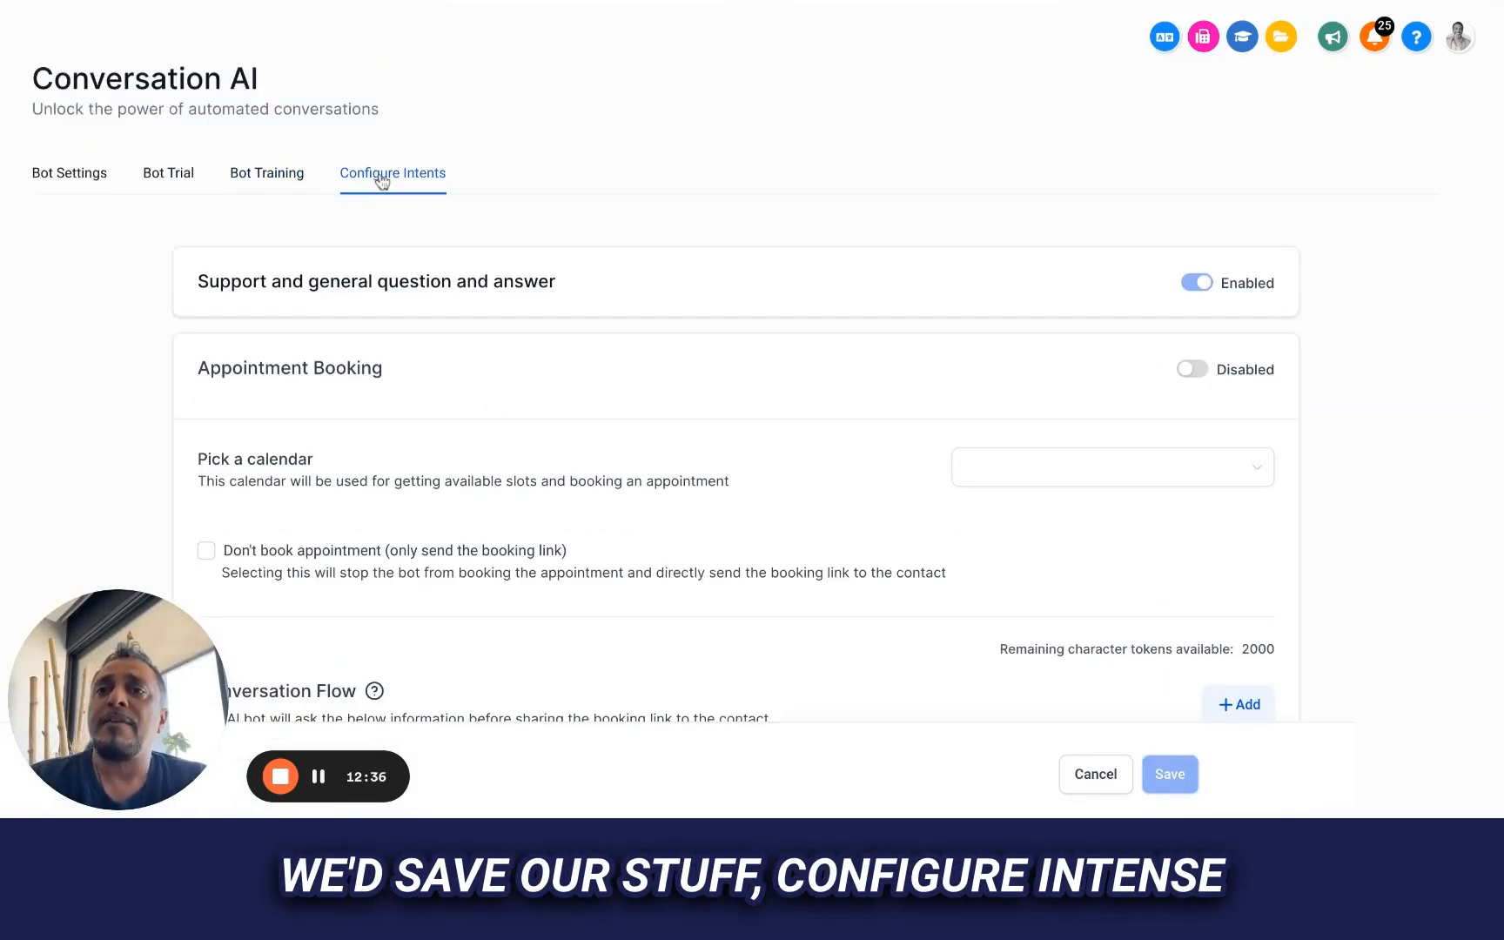
Enable the Appointment Booking intent and choose Outside Sales as its calendar
scroll(381, 178, down, 2)
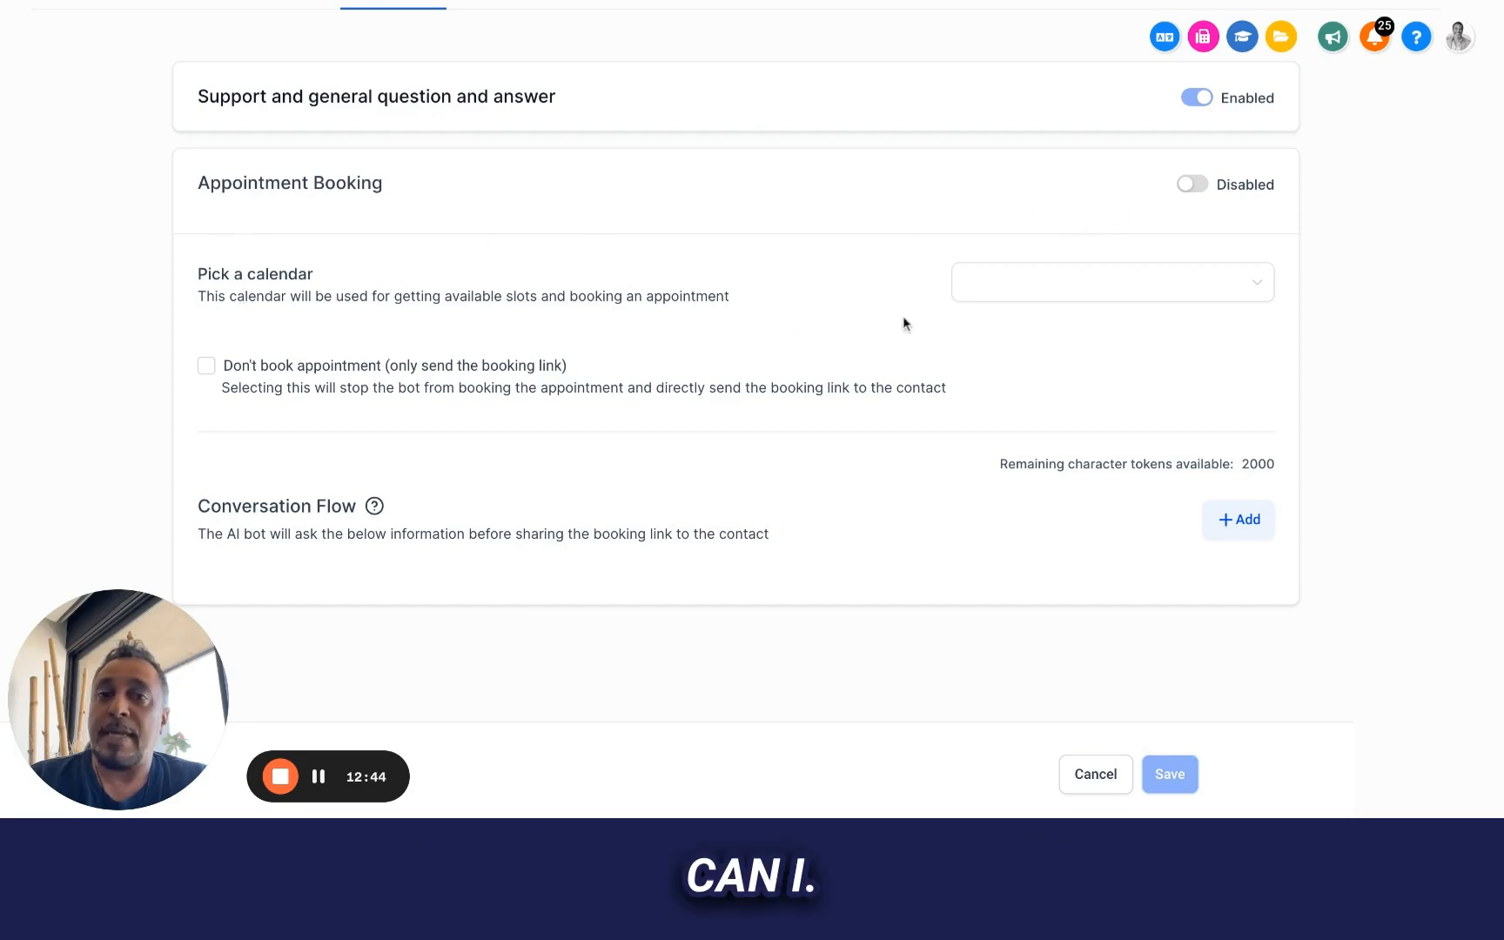
click(1192, 185)
click(999, 296)
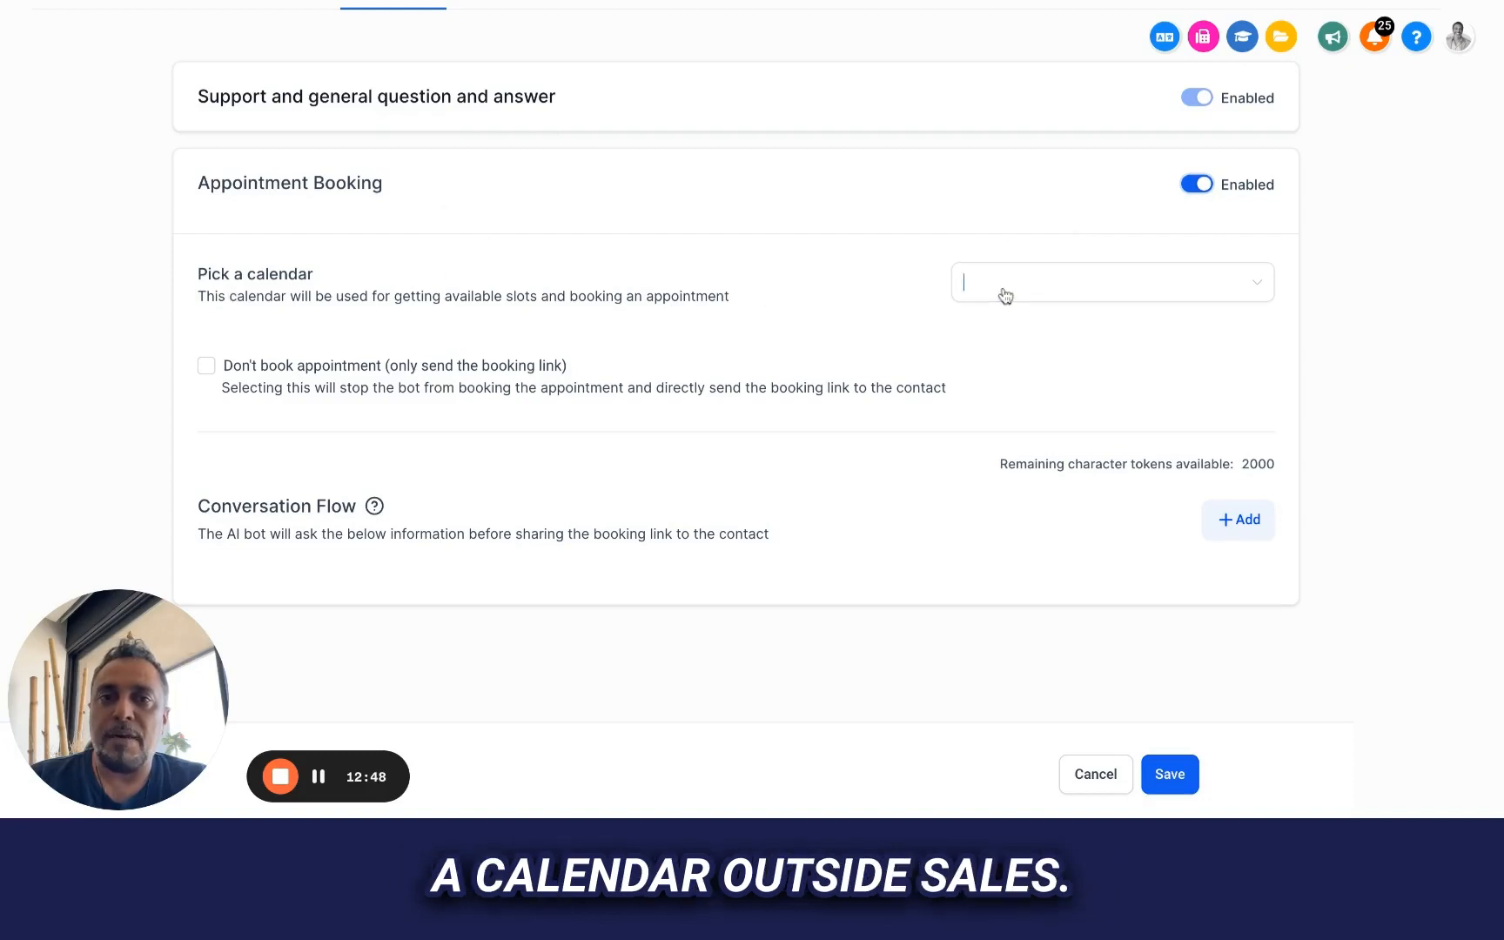
click(994, 323)
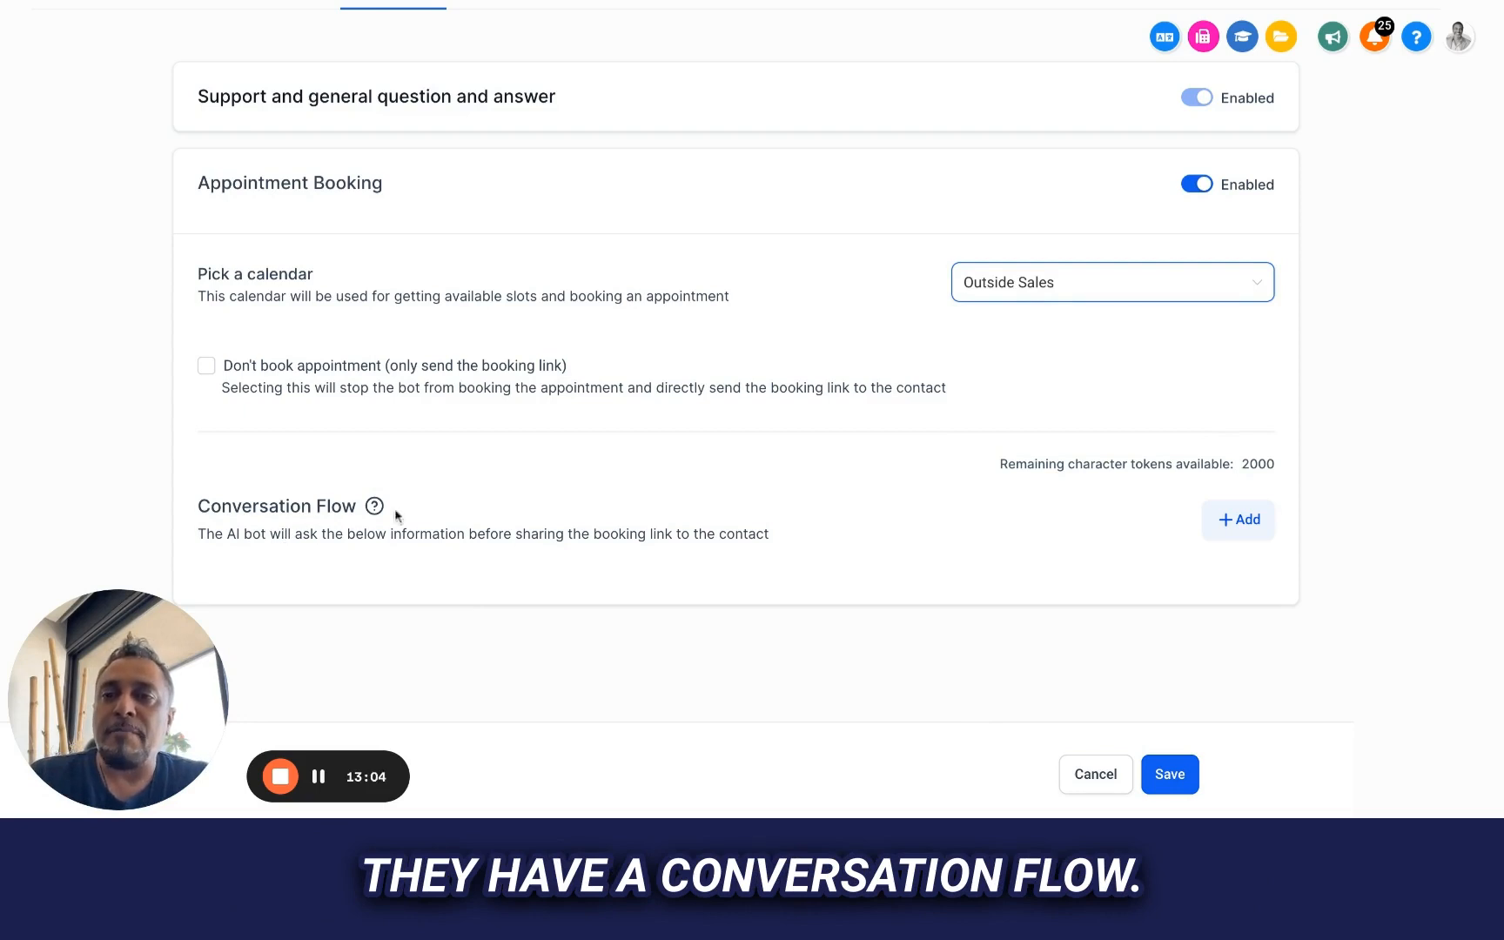
Add a Conversation Flow question starting "Would you like to book an appointment for an inspection now, it's totally free"
mouse_move(375, 507)
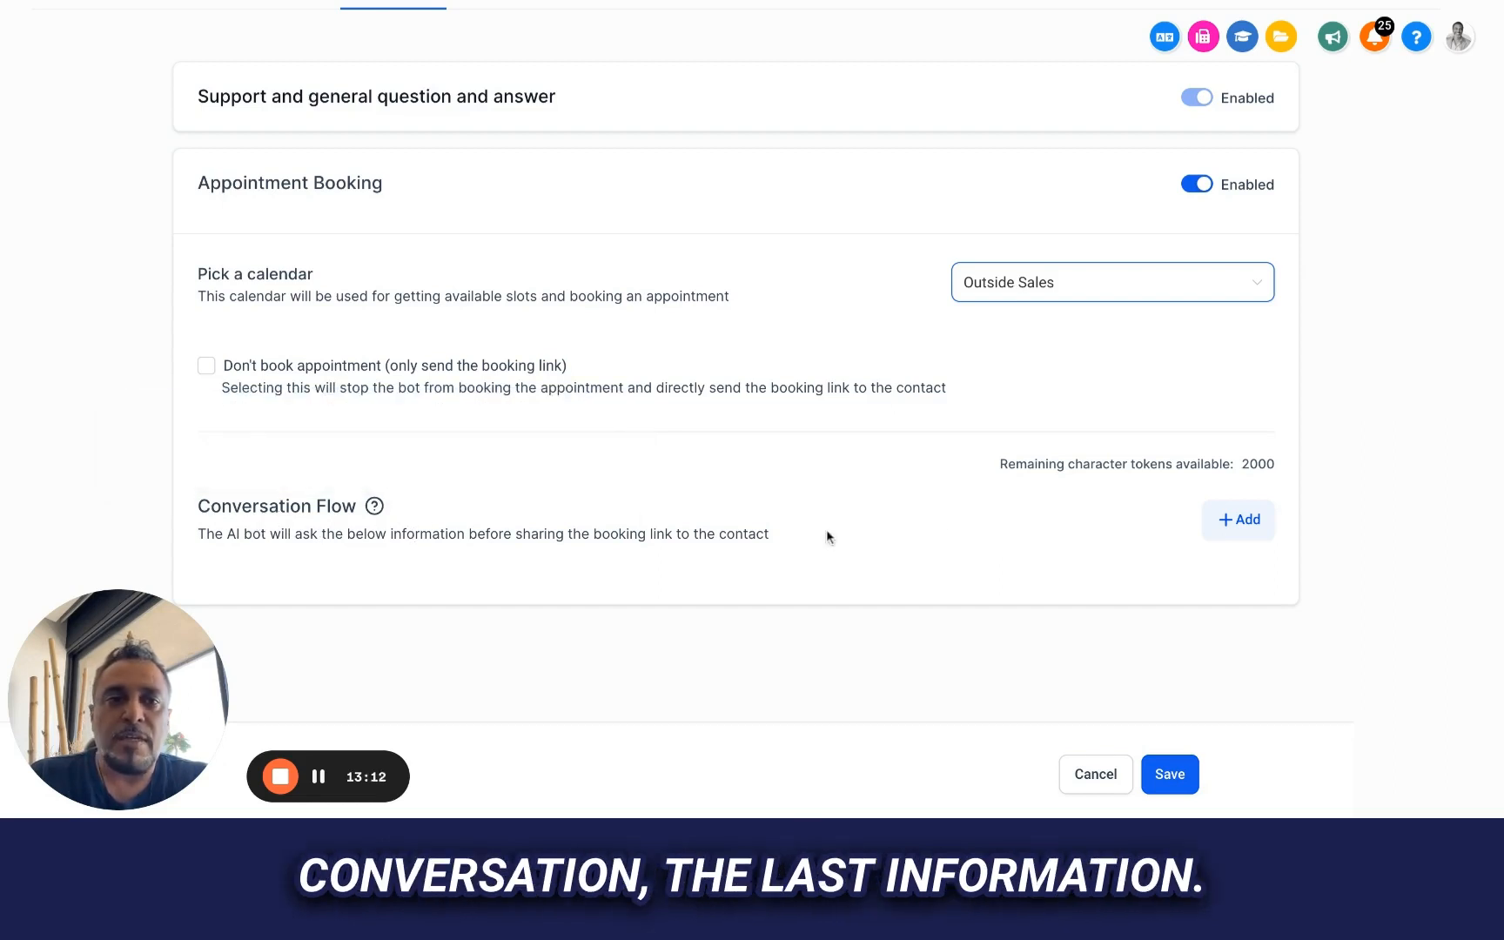
click(1239, 520)
scroll(608, 517, down, 2)
click(382, 502)
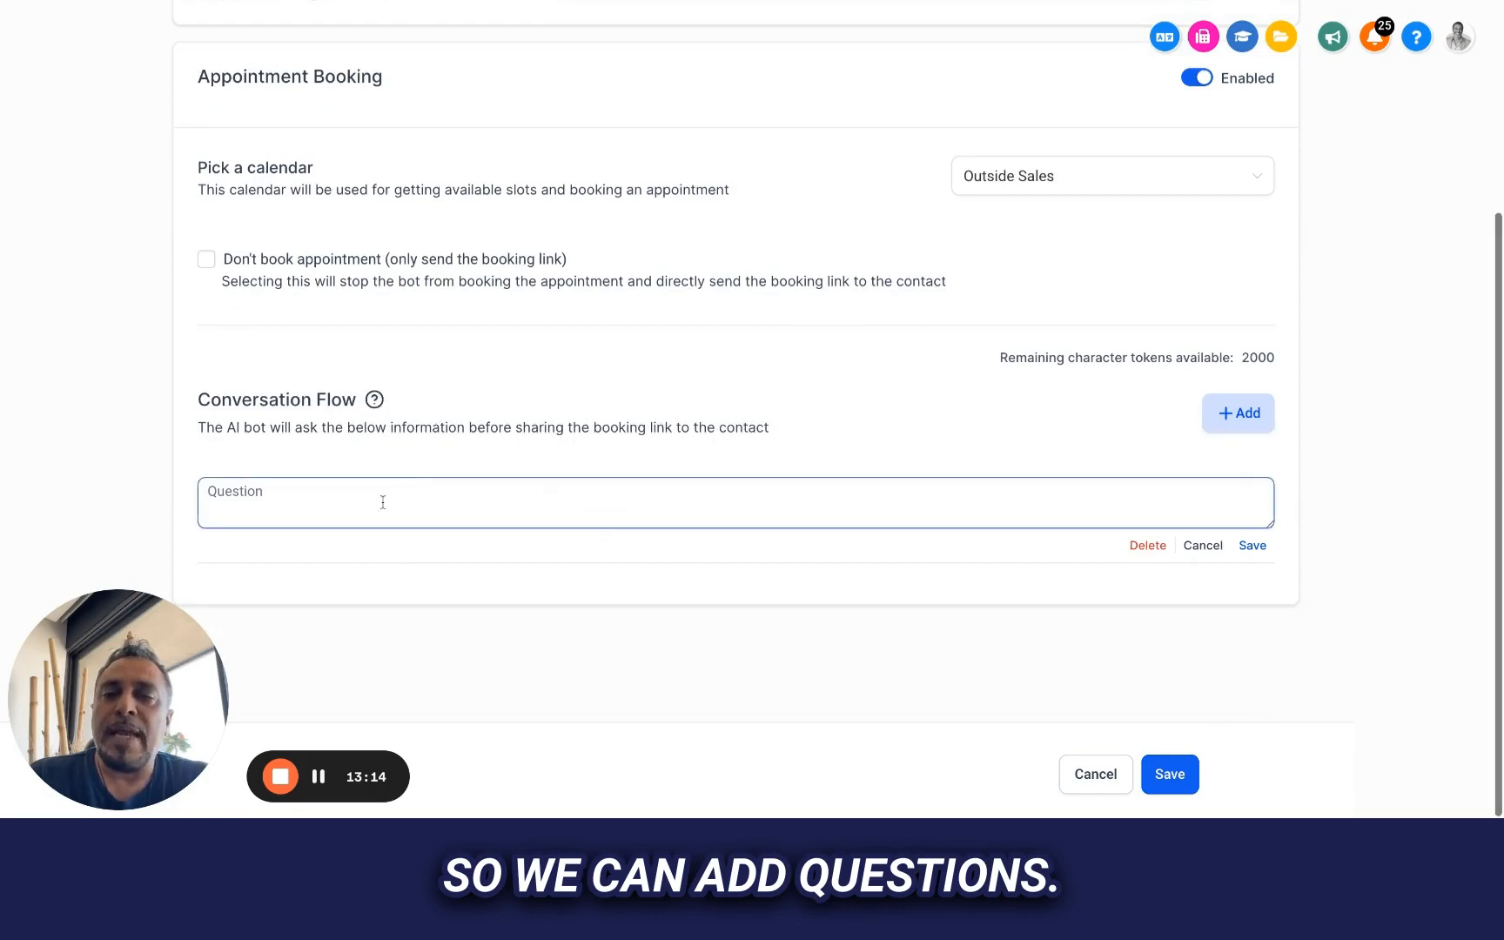
text(Would yo)
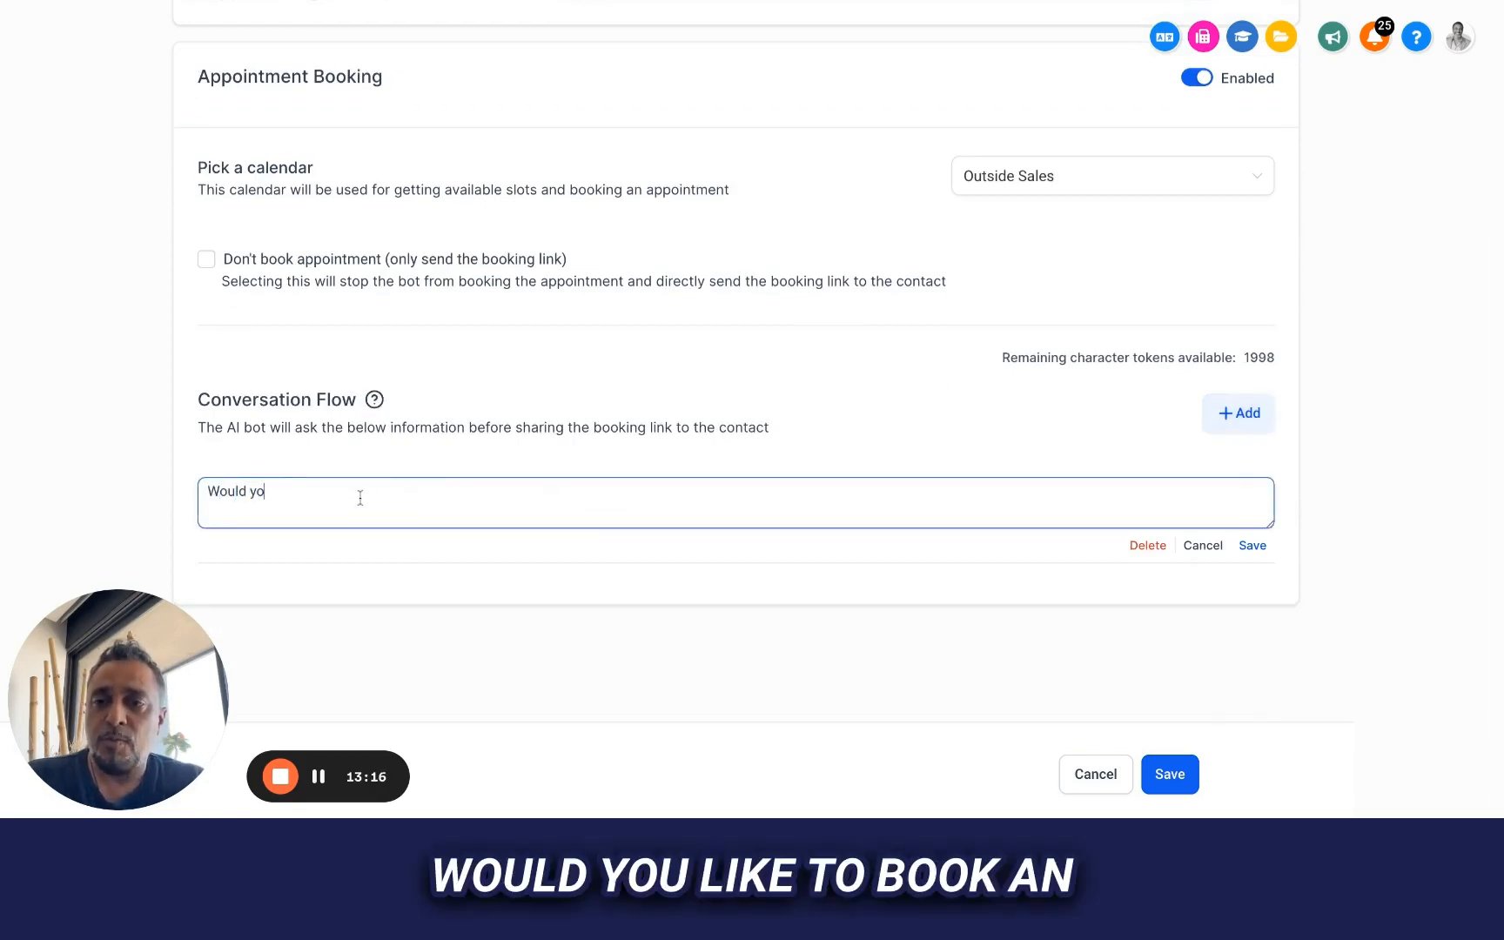
text(u l)
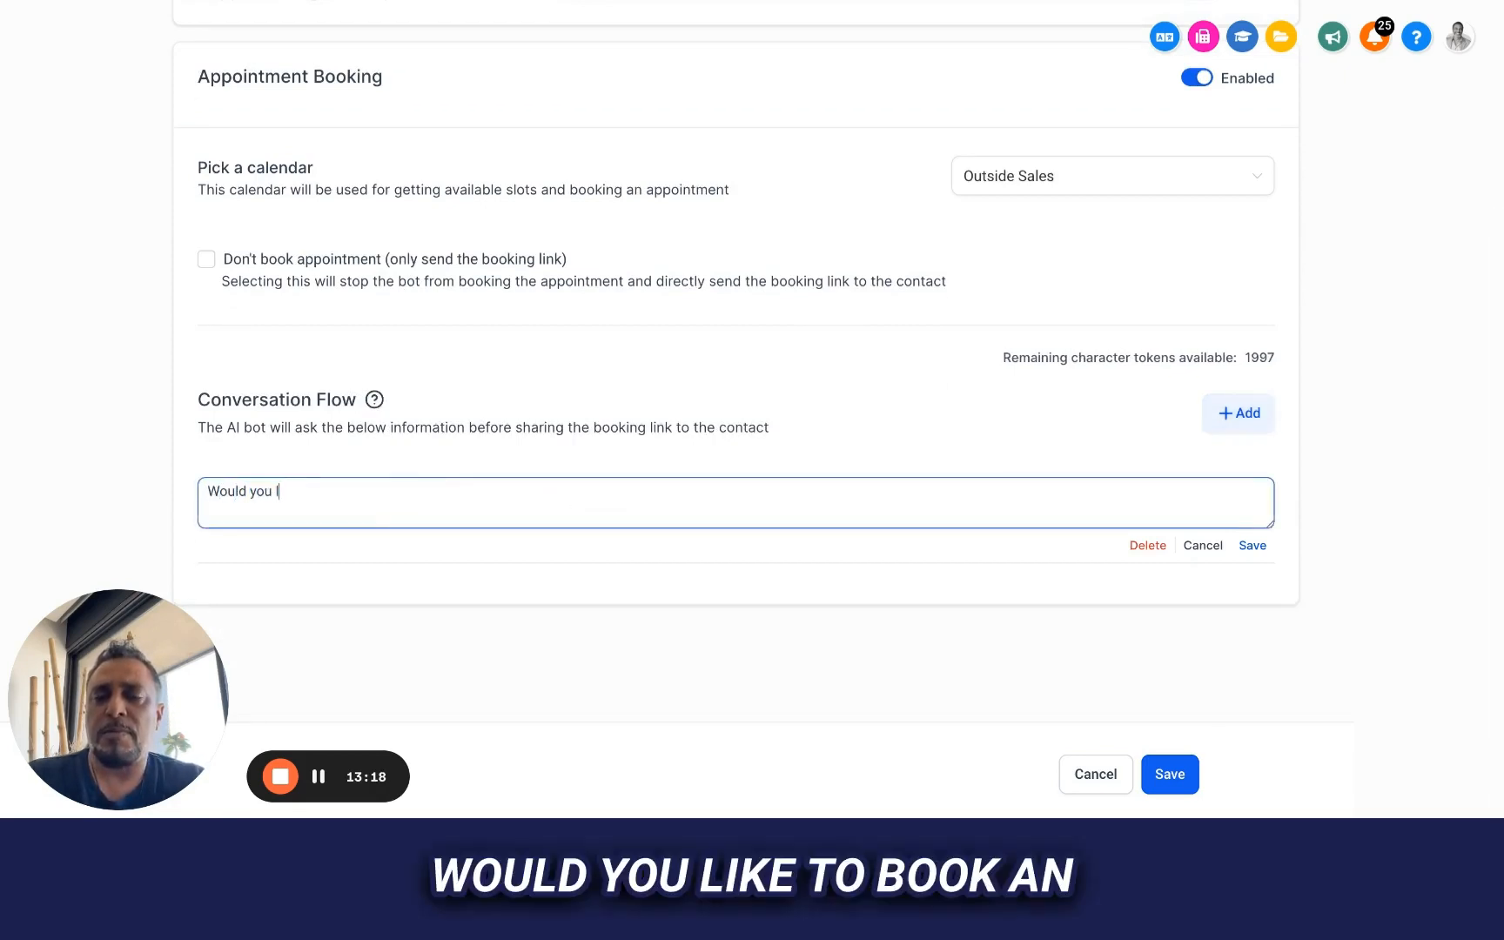
text(ike to book an ap)
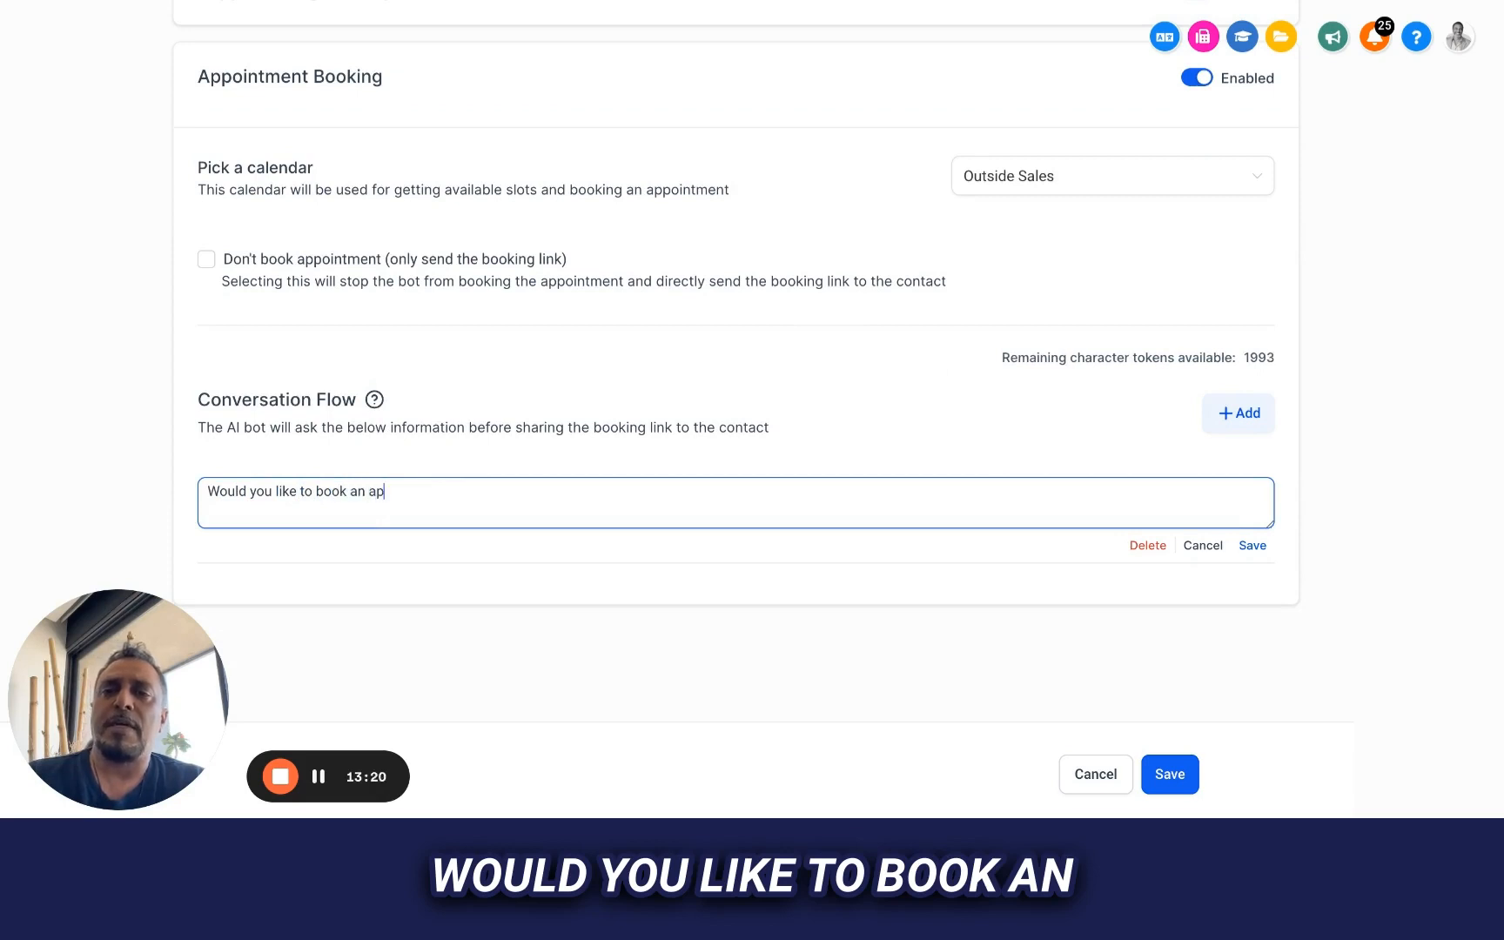
text(pointment for a)
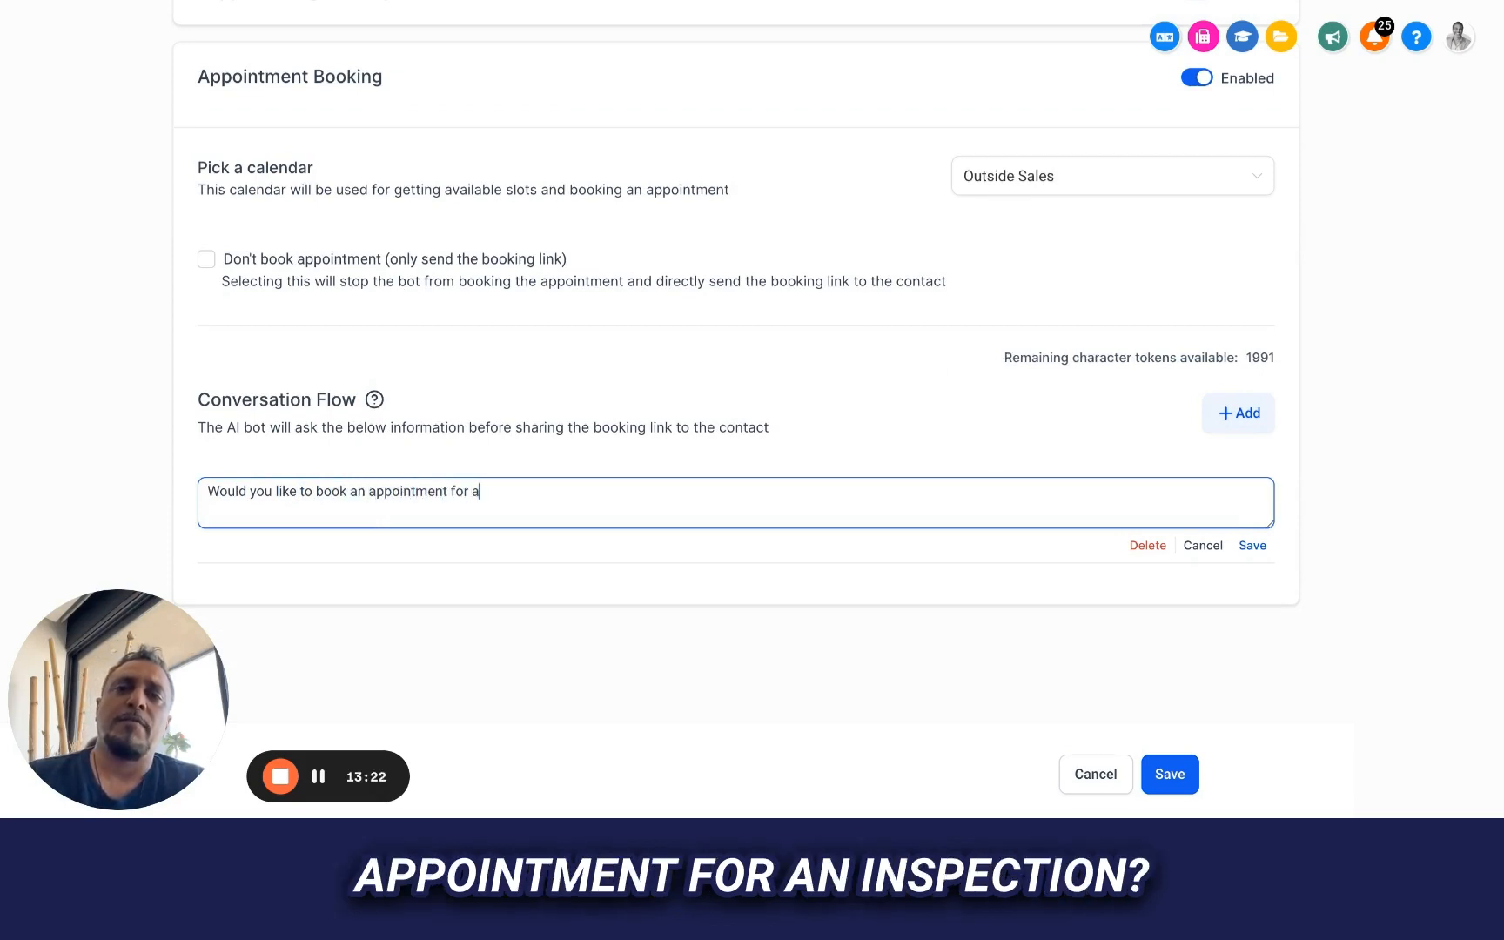
text(n inspec)
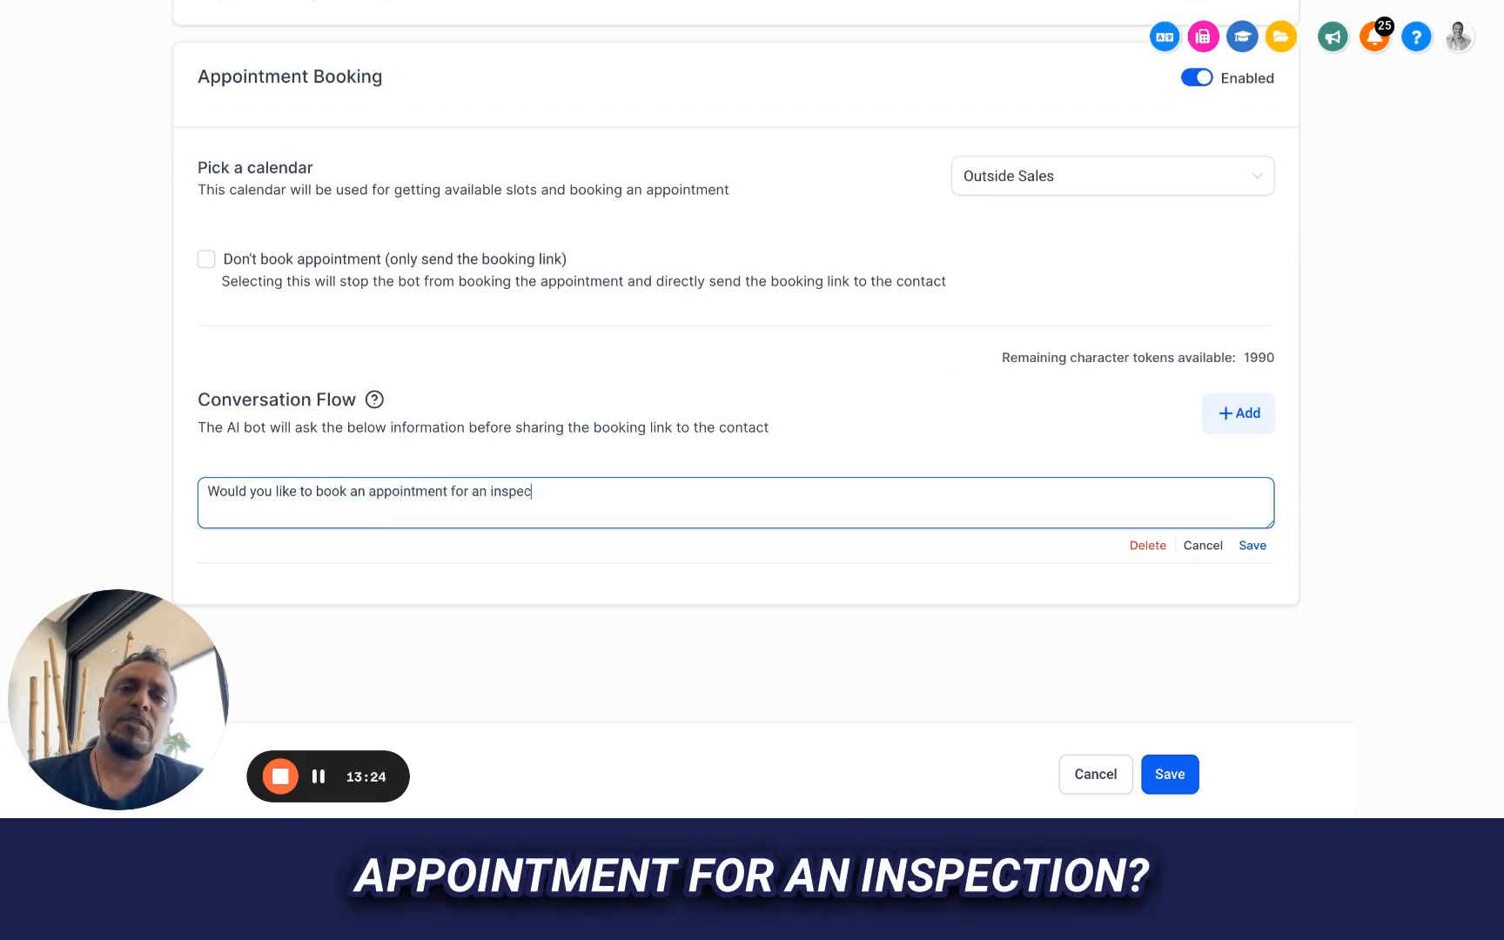
text(tion now, it's )
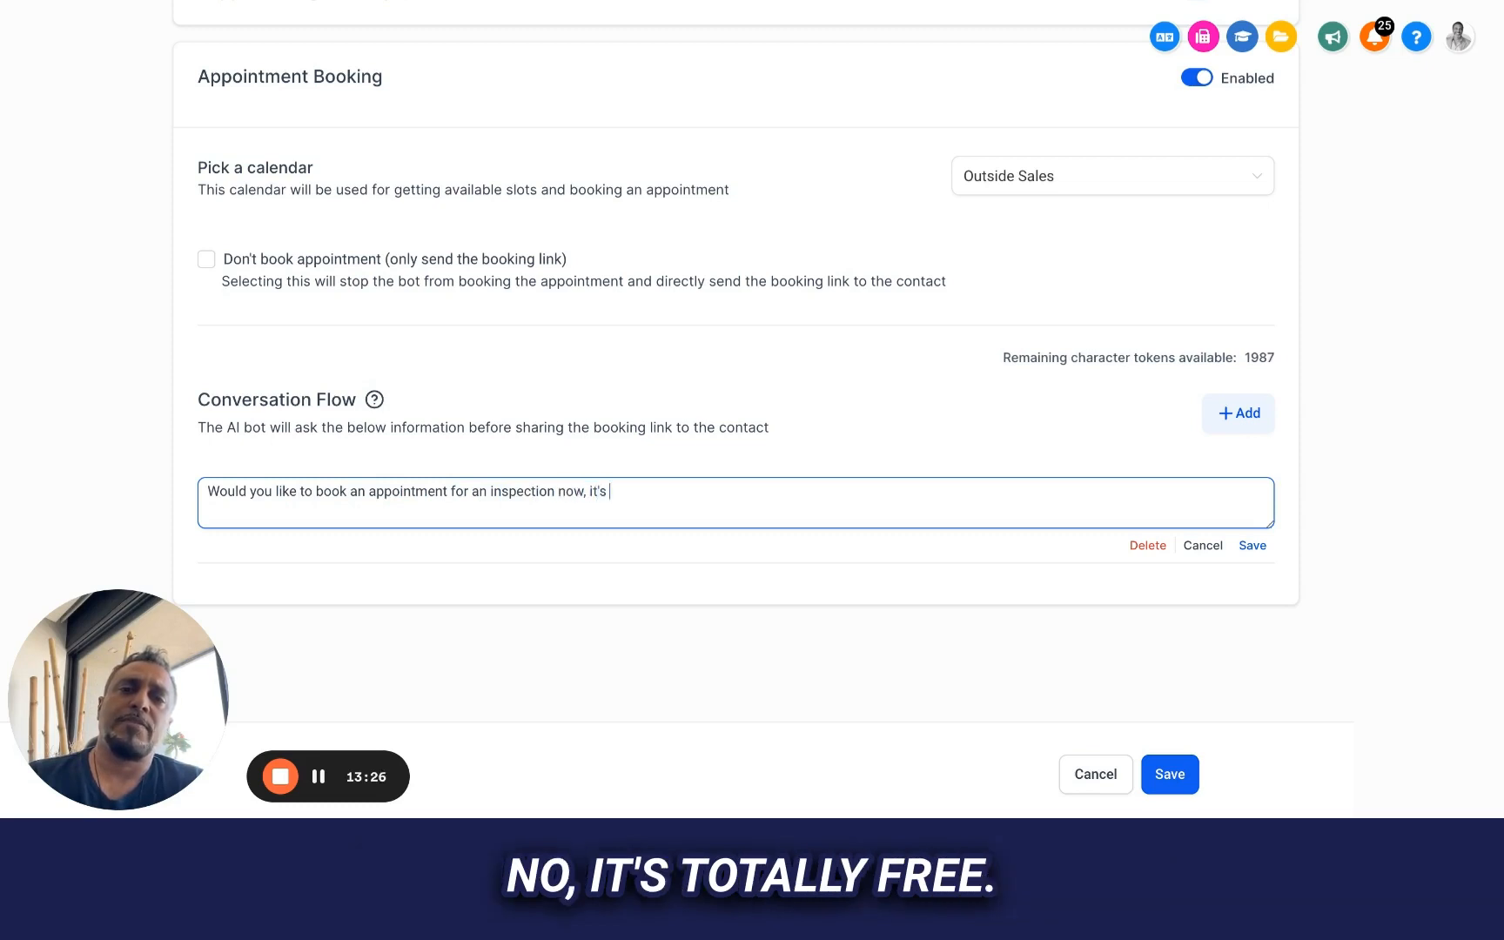
text(totally fee)
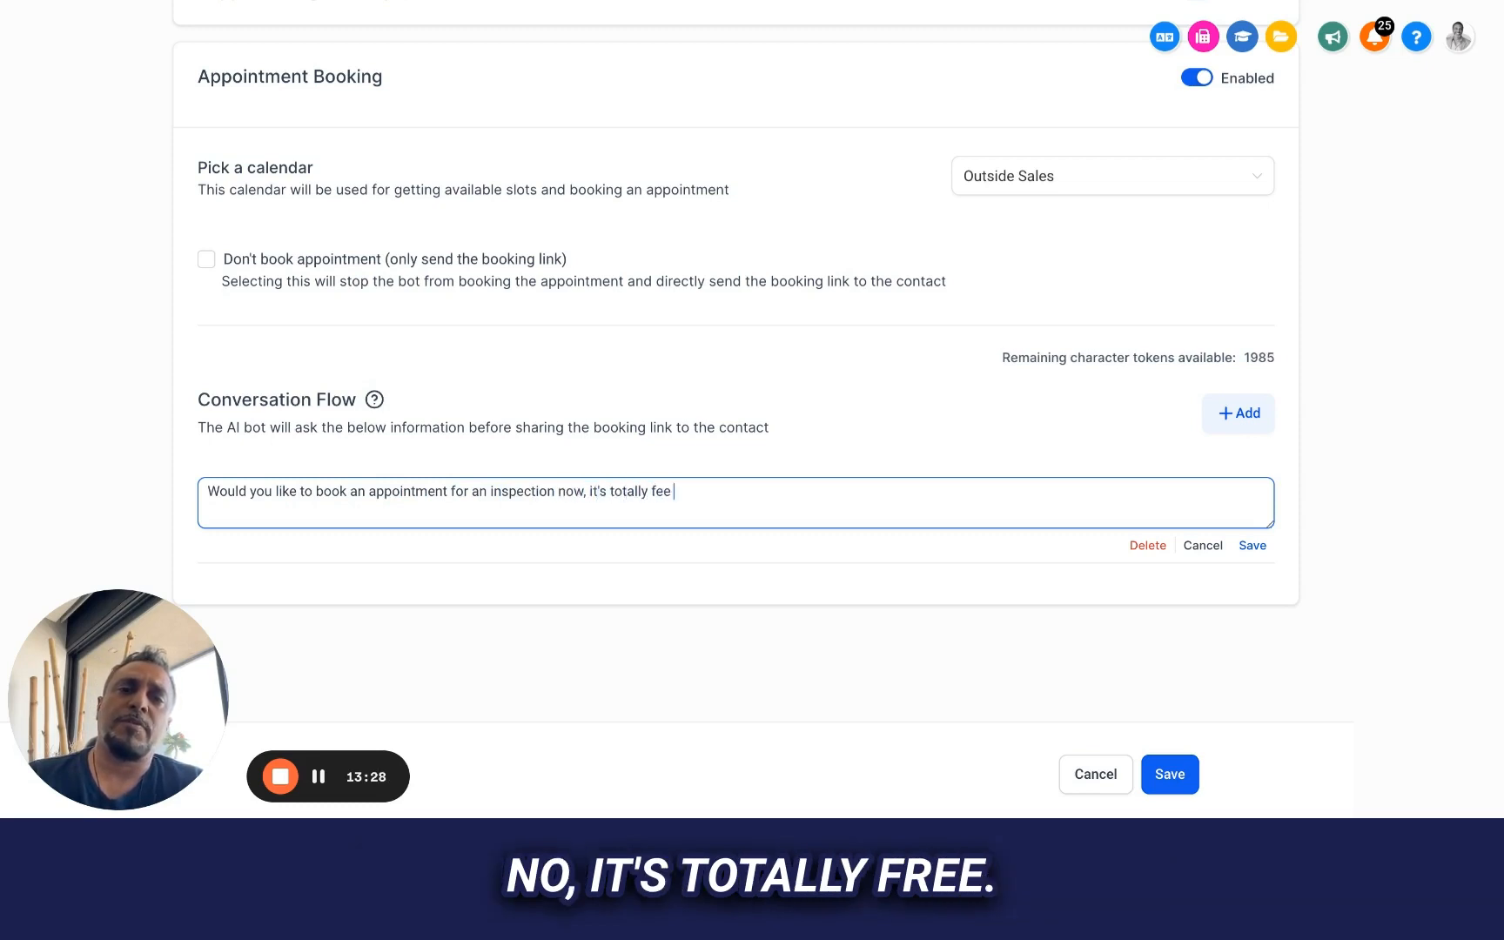
key(BackSpace)
key(BackSpace)
text(ree)
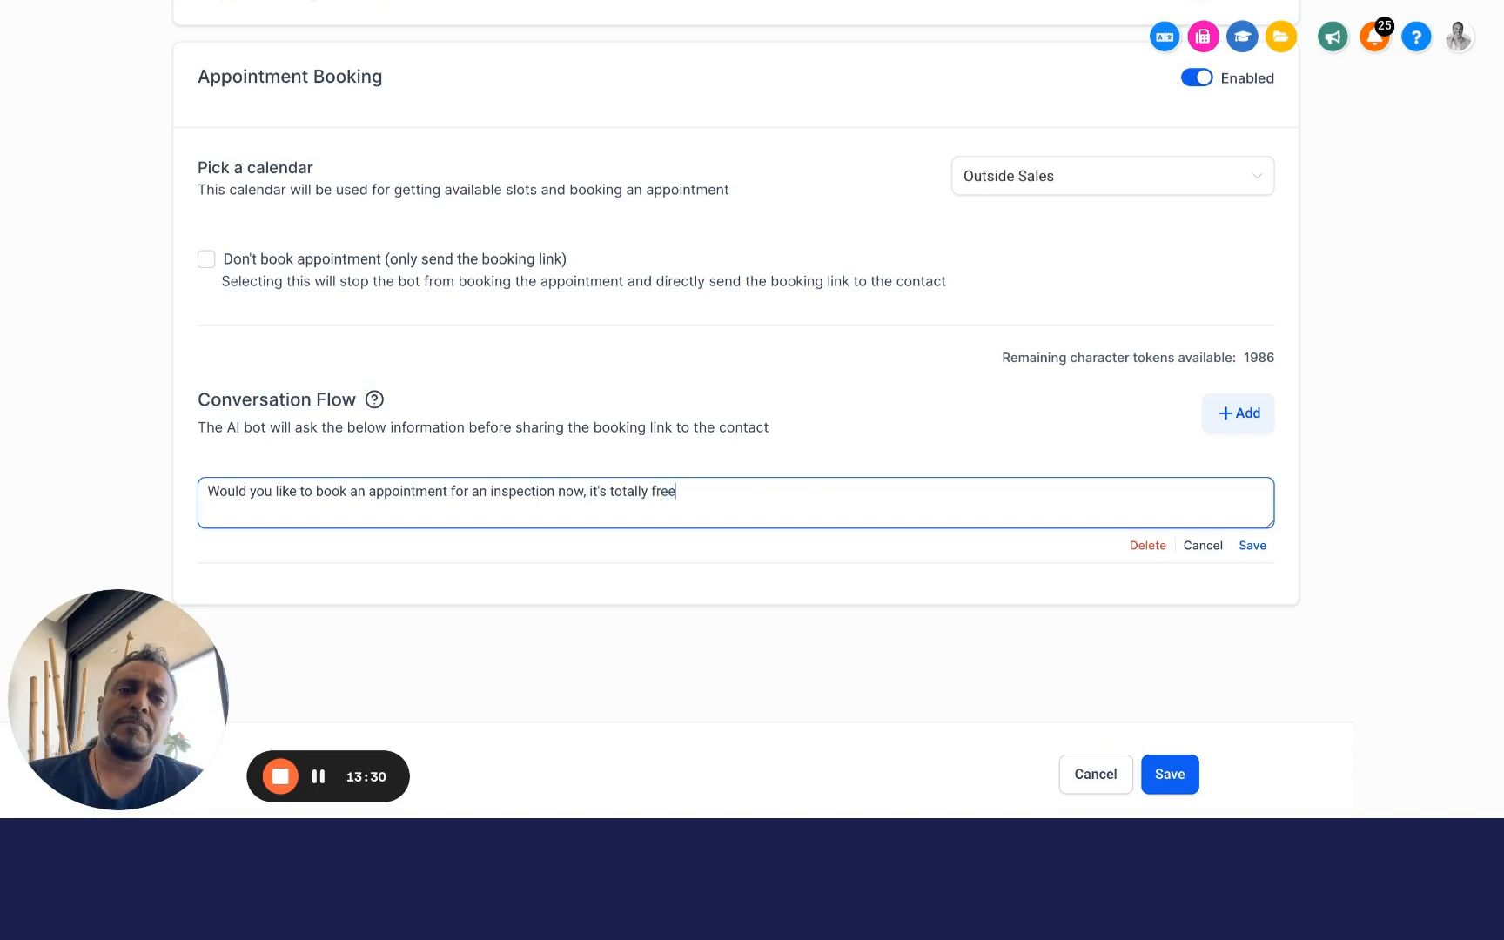
text( an d)
Complete the inspection question with "and no pressure?" and save it to the Conversation Flow
text(no pre)
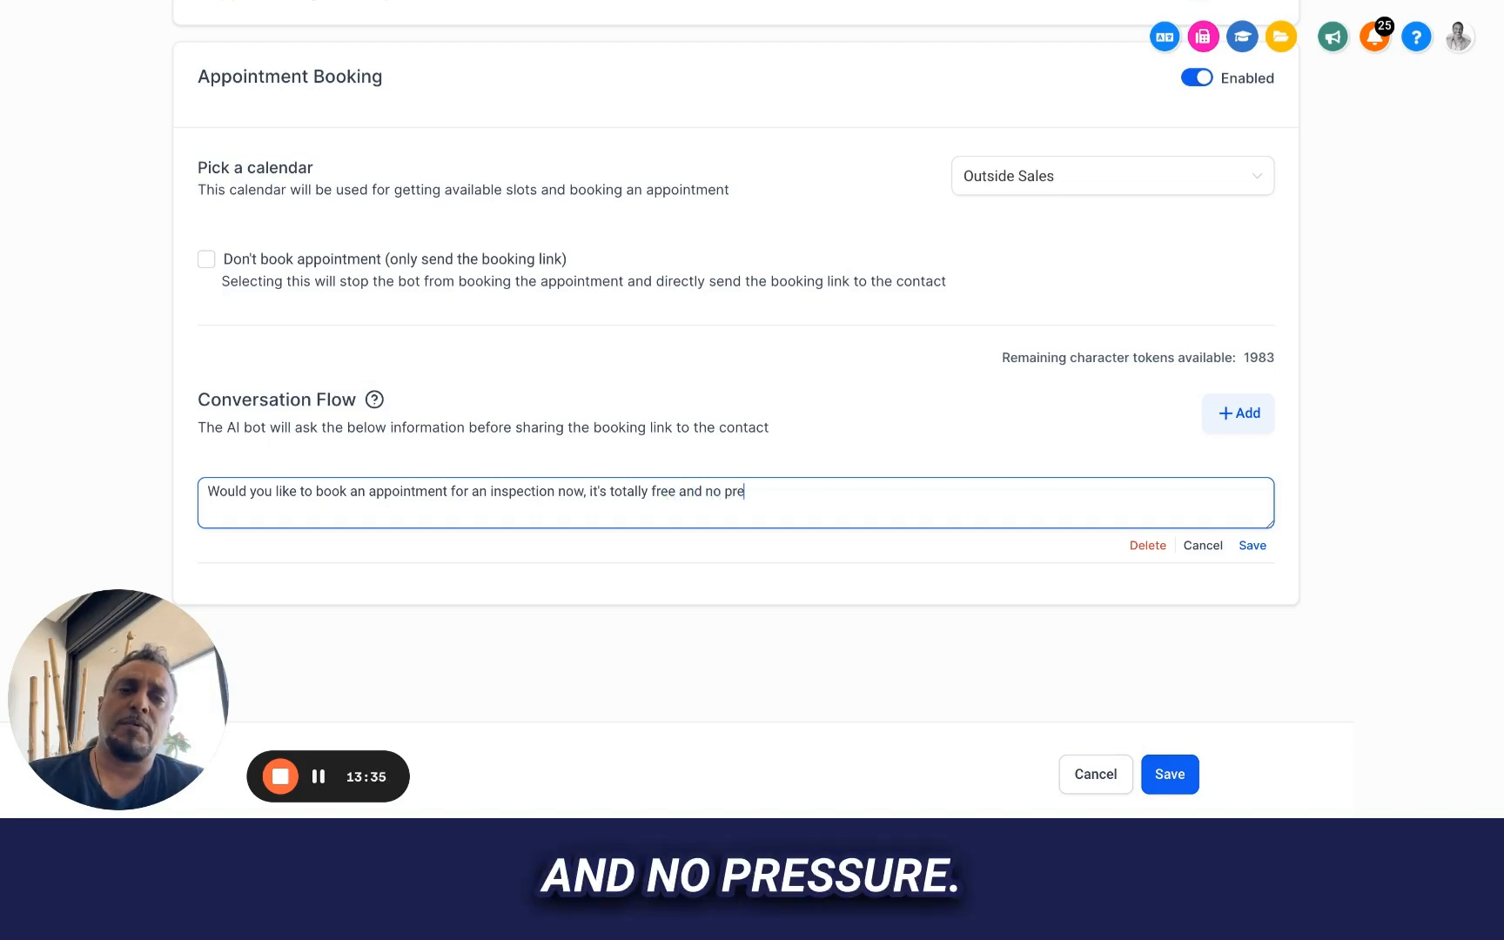
text(ssure.)
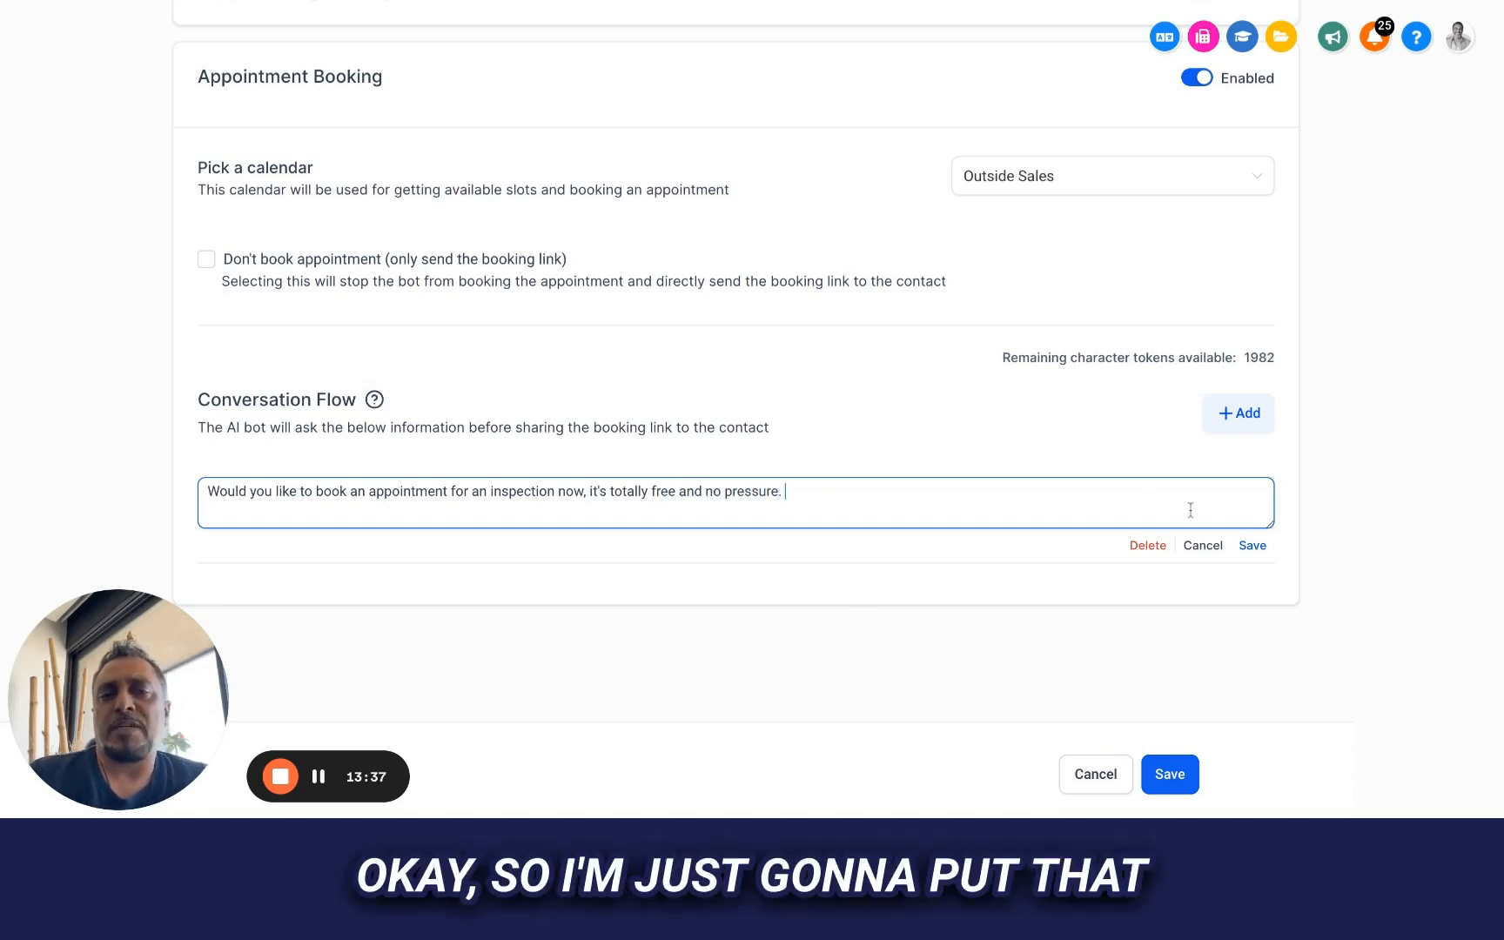
key(BackSpace)
key(BackSpace)
text(?)
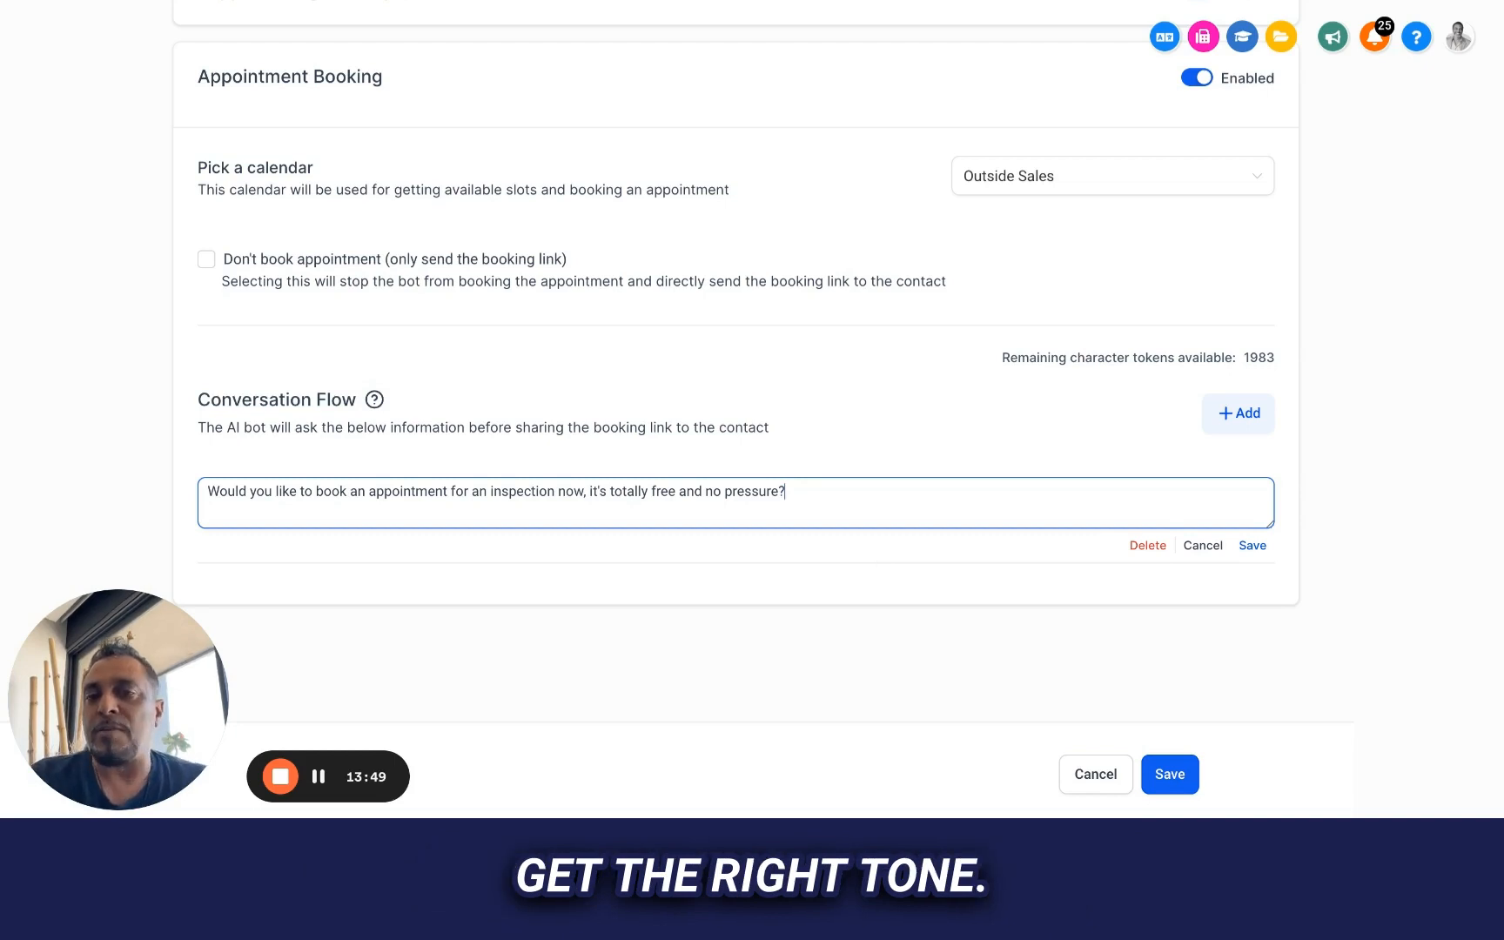
click(1252, 544)
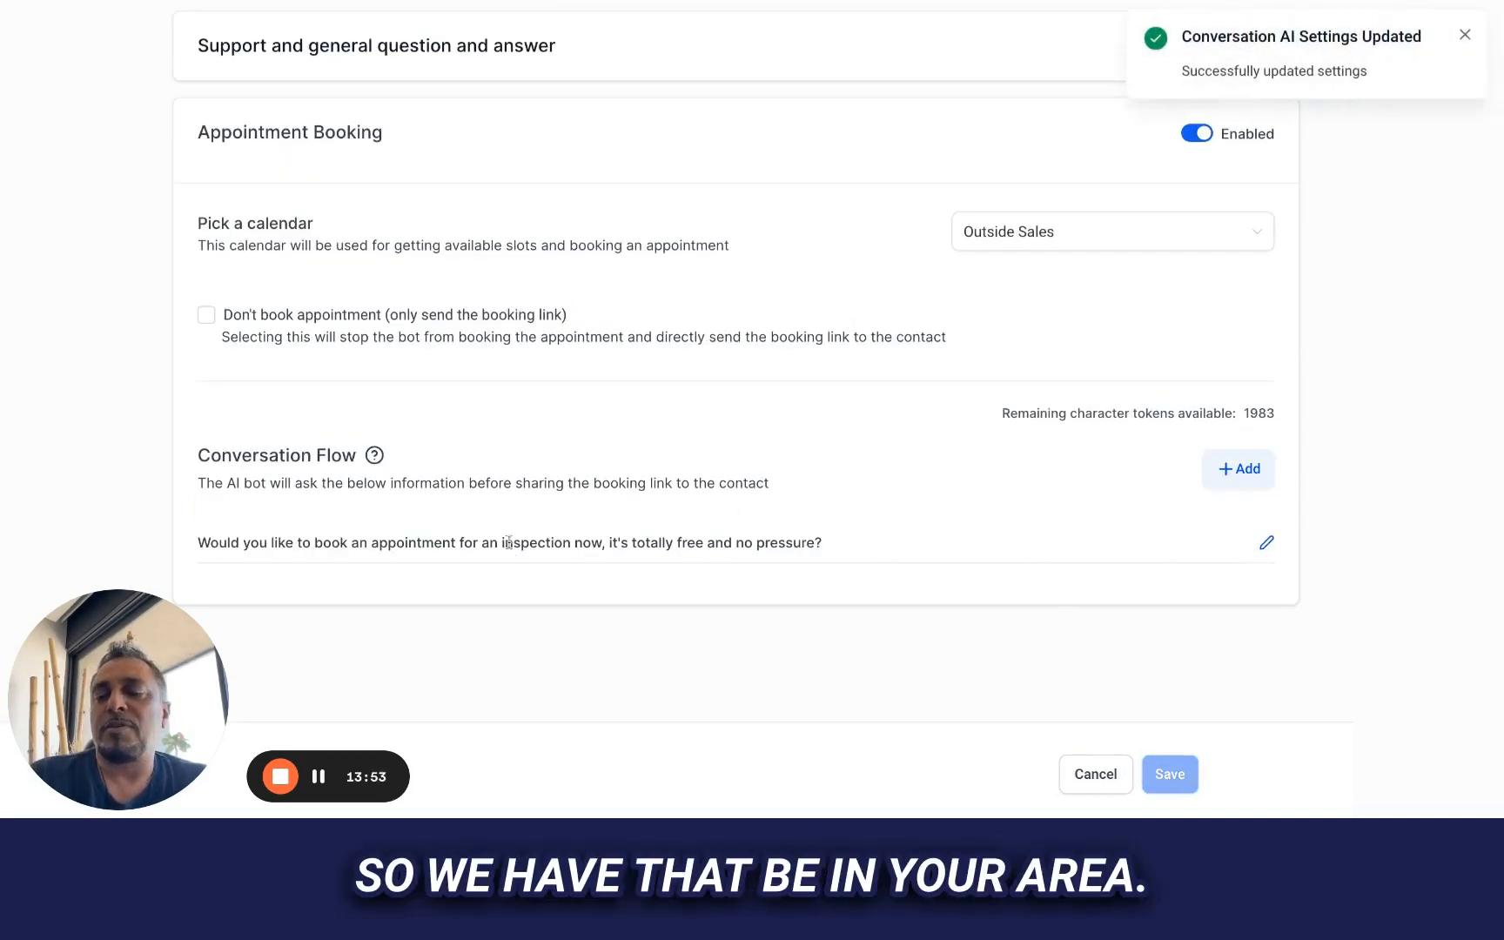
Start a second question entry in the Appointment Booking Conversation Flow
click(1238, 468)
text(We'll be in t)
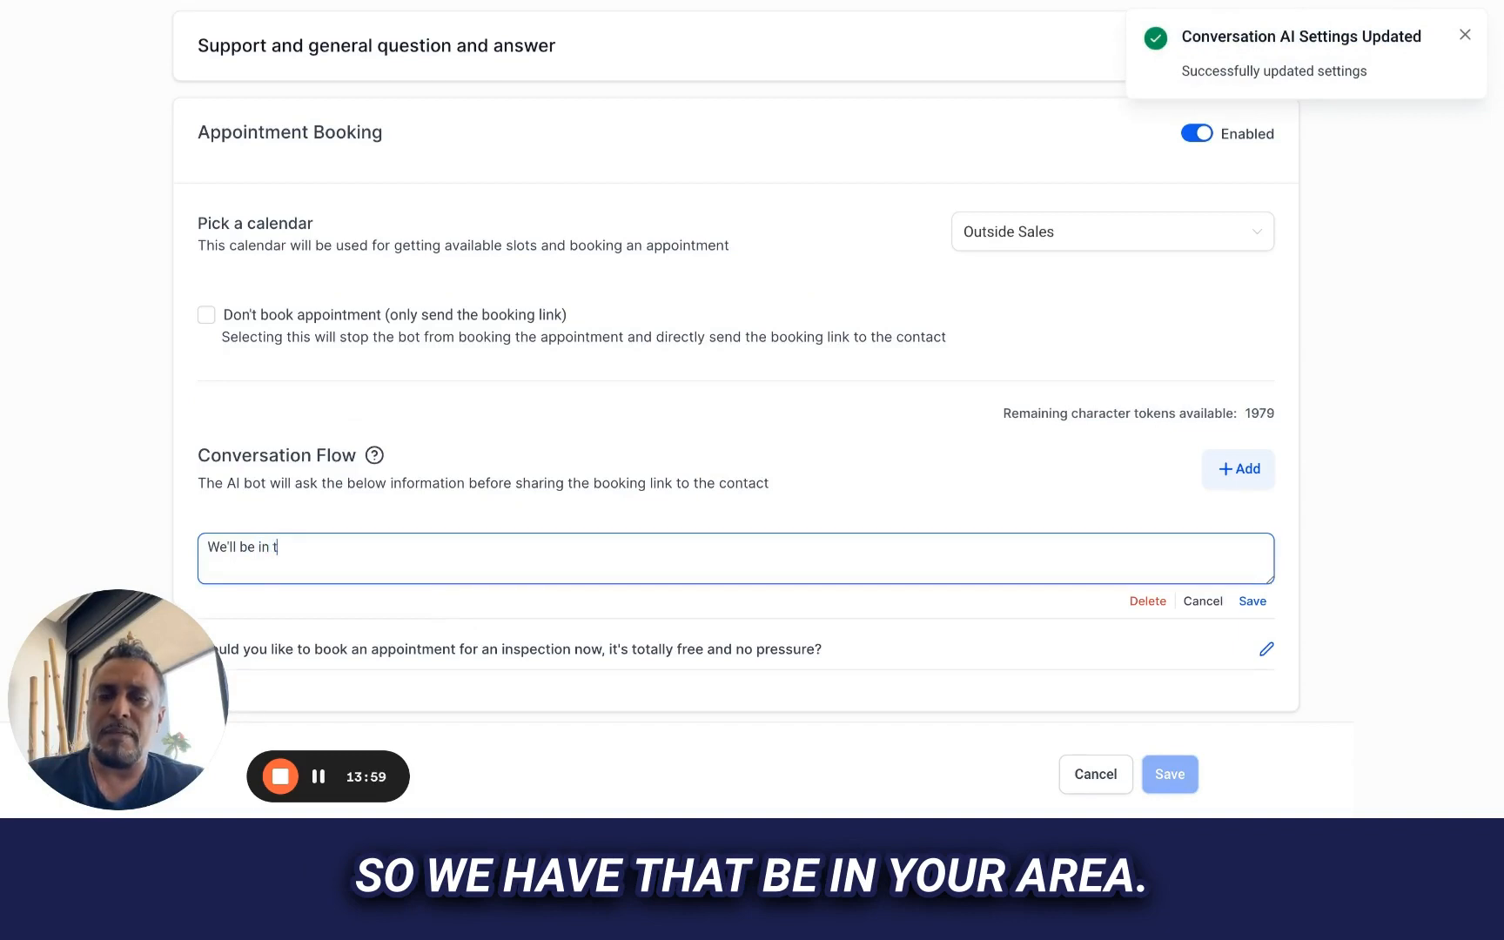
key(BackSpace)
text(your area)
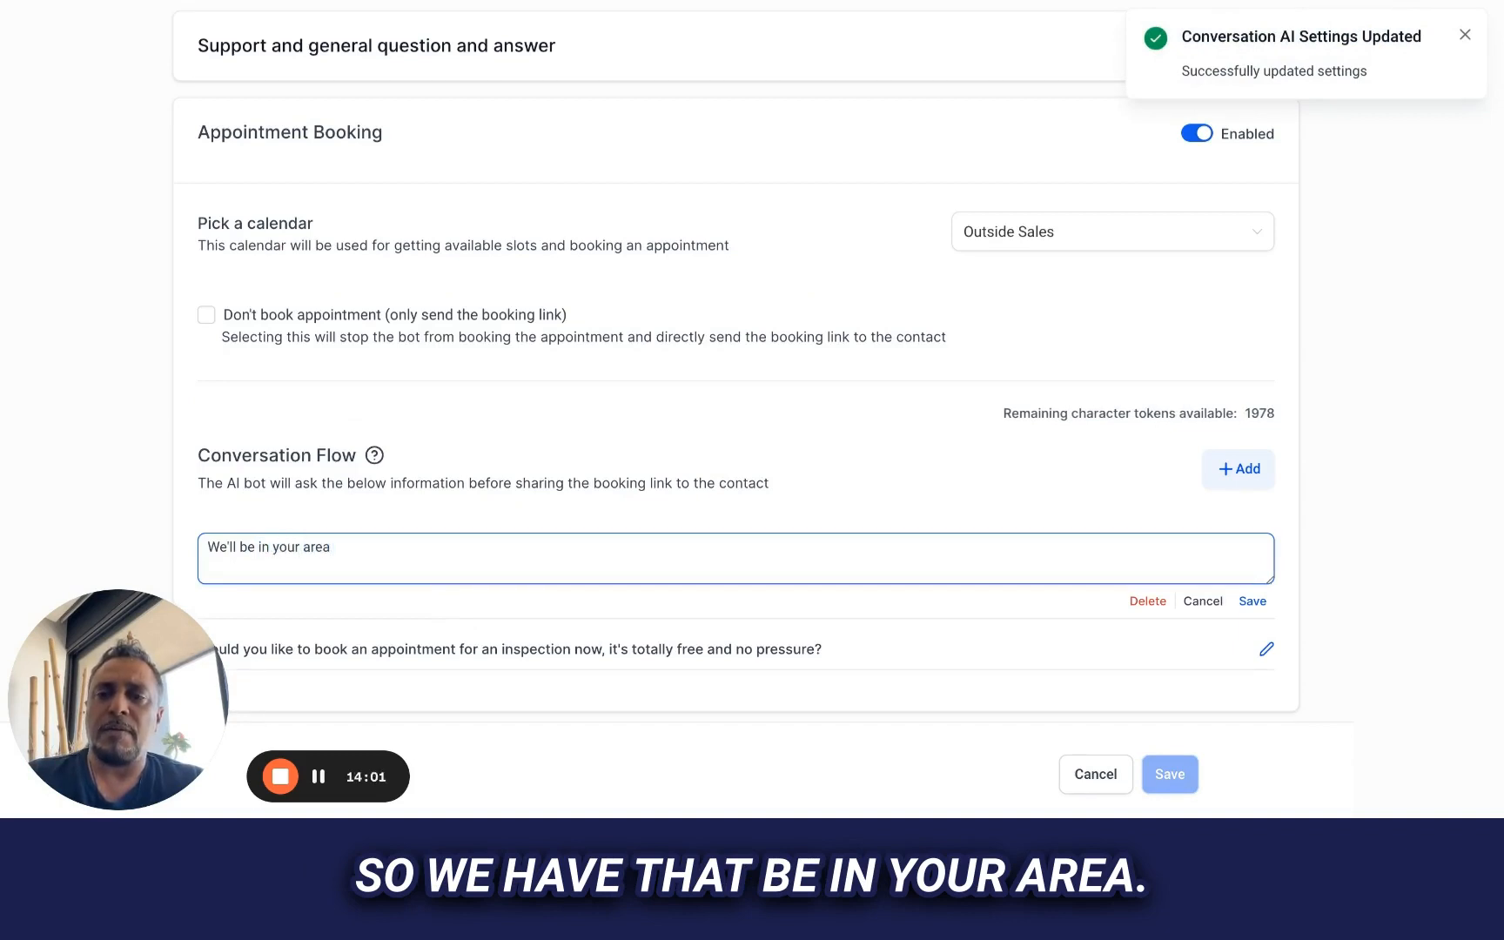
key(BackSpace)
key(BackSpace)
key(BackSpace)
key(BackSpace)
key(BackSpace)
key(BackSpace)
key(BackSpace)
key(BackSpace)
key(BackSpace)
text(the)
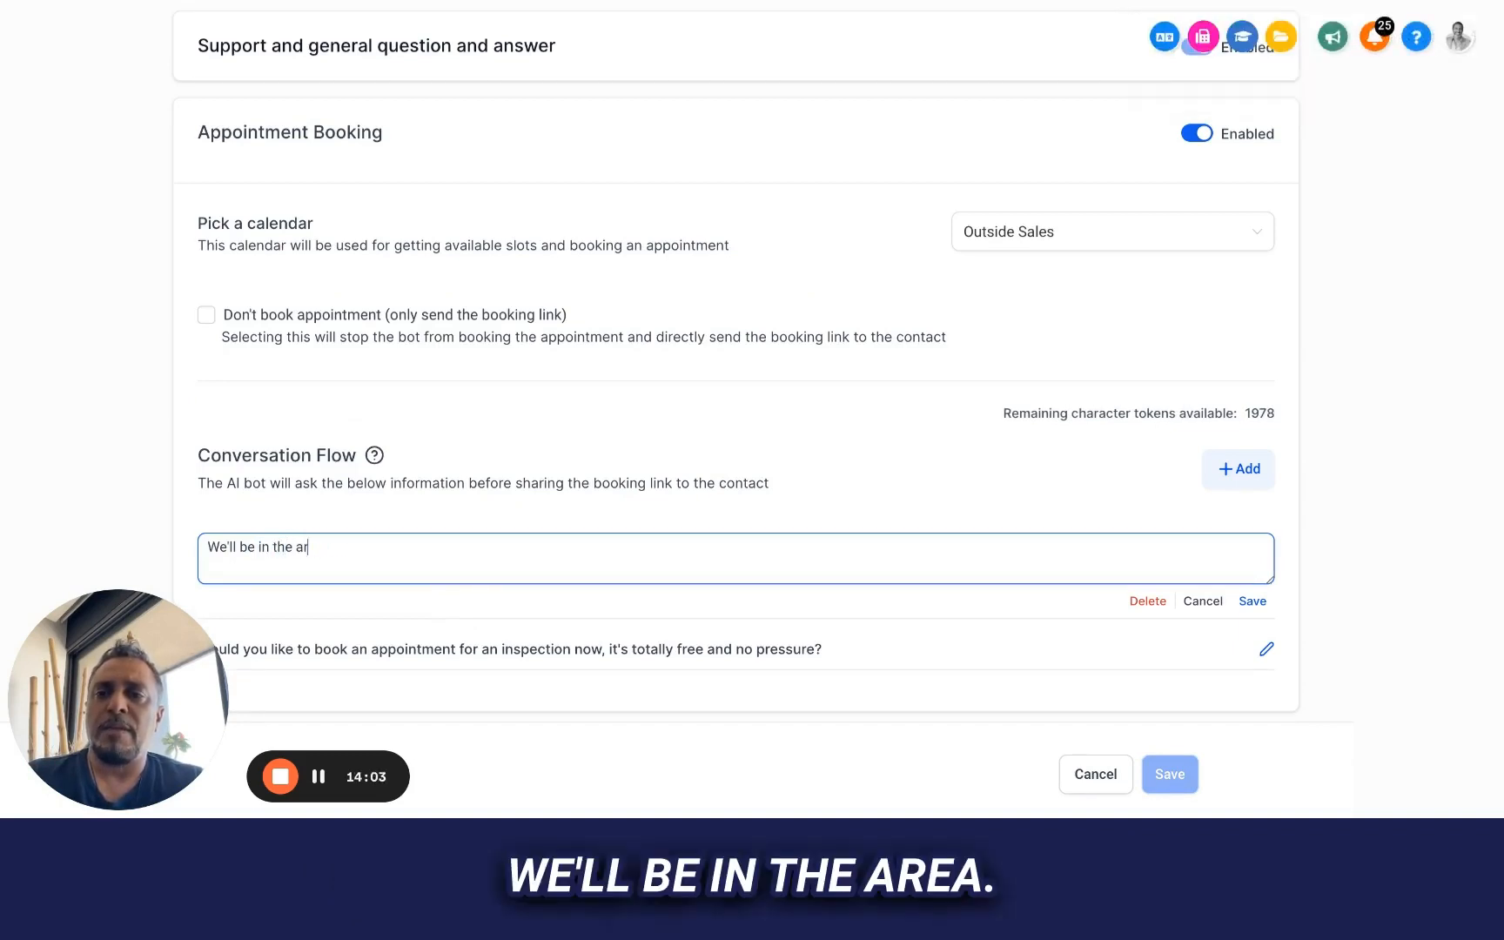
text( area)
key(BackSpace)
key(BackSpace)
key(BackSpace)
key(BackSpace)
key(BackSpace)
key(BackSpace)
key(BackSpace)
key(BackSpace)
key(BackSpace)
key(BackSpace)
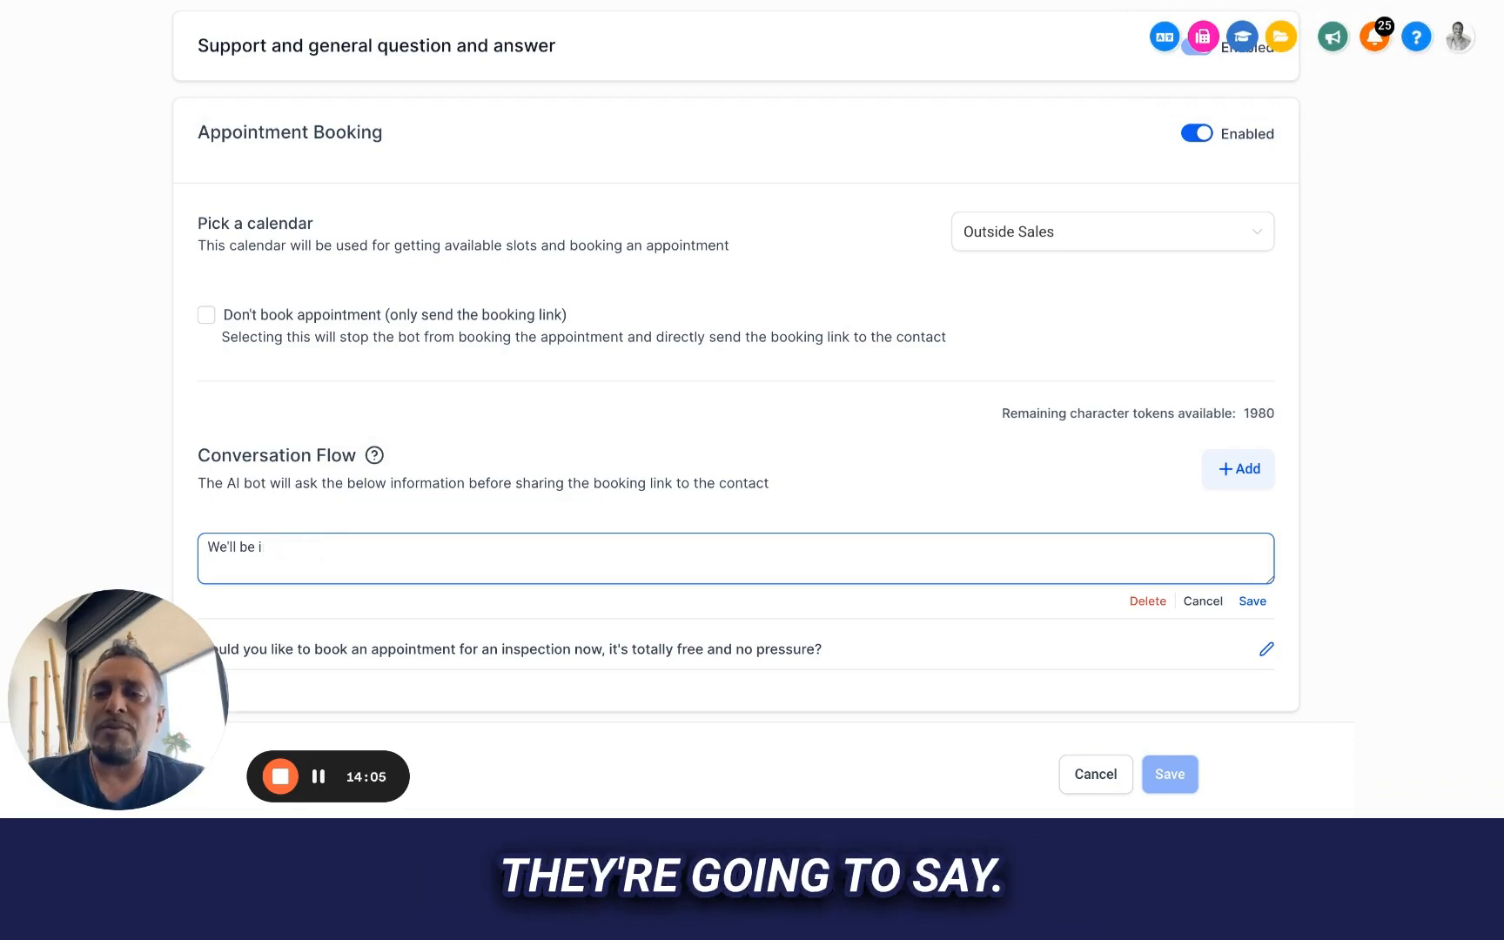
text(in the f)
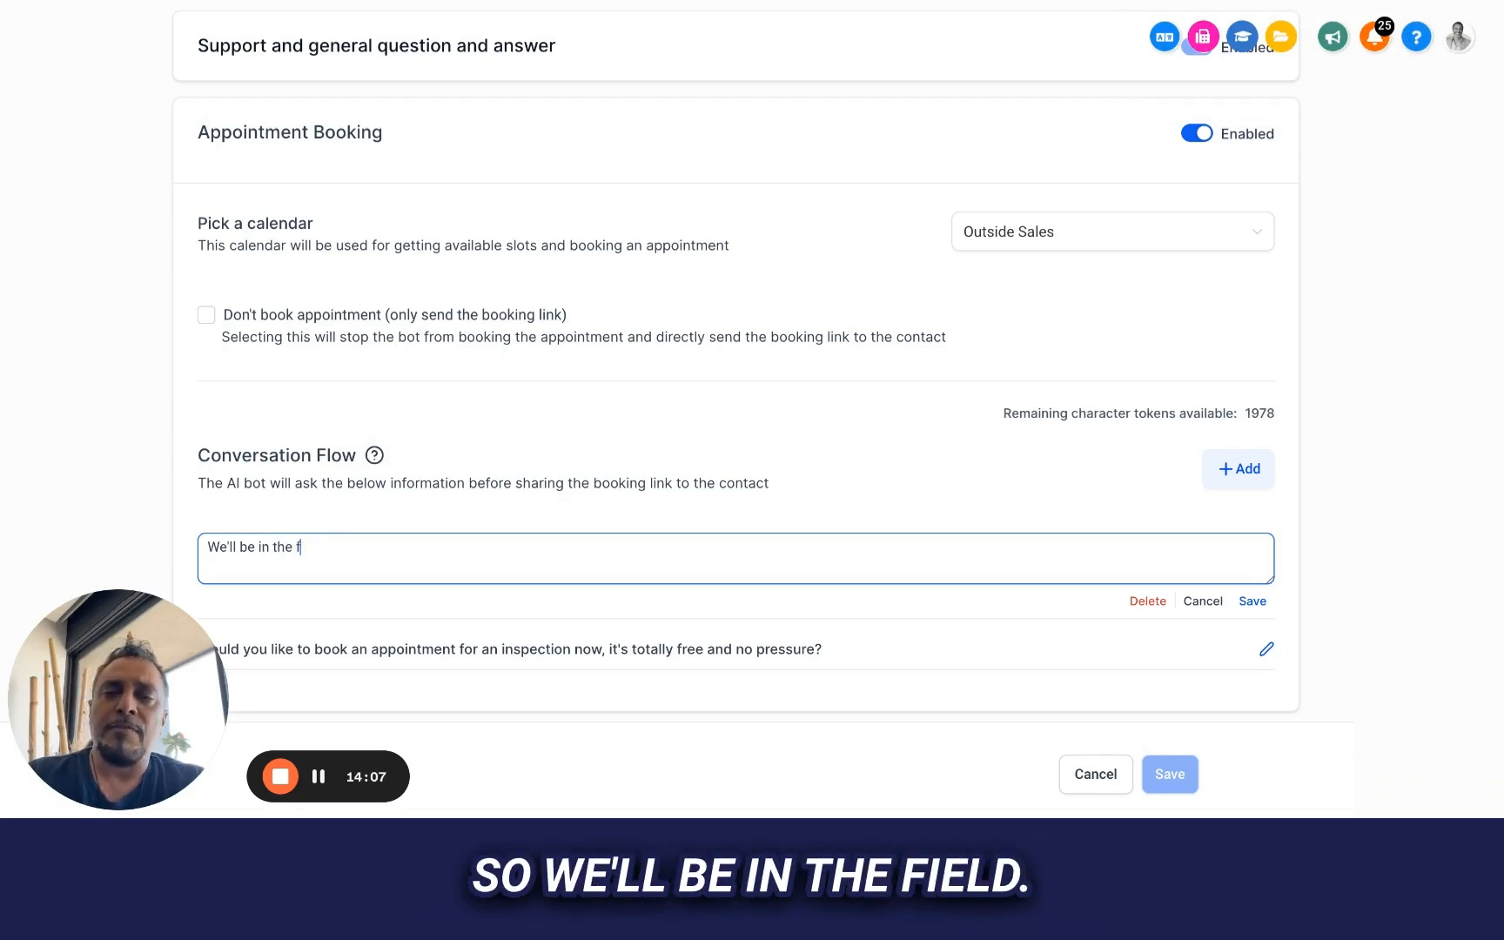
text(ield)
key(BackSpace)
key(BackSpace)
key(BackSpace)
key(BackSpace)
key(BackSpace)
key(BackSpace)
key(BackSpace)
key(BackSpace)
key(BackSpace)
key(BackSpace)
key(BackSpace)
key(BackSpace)
key(BackSpace)
key(BackSpace)
key(BackSpace)
key(BackSpace)
key(BackSpace)
key(BackSpace)
key(BackSpace)
key(BackSpace)
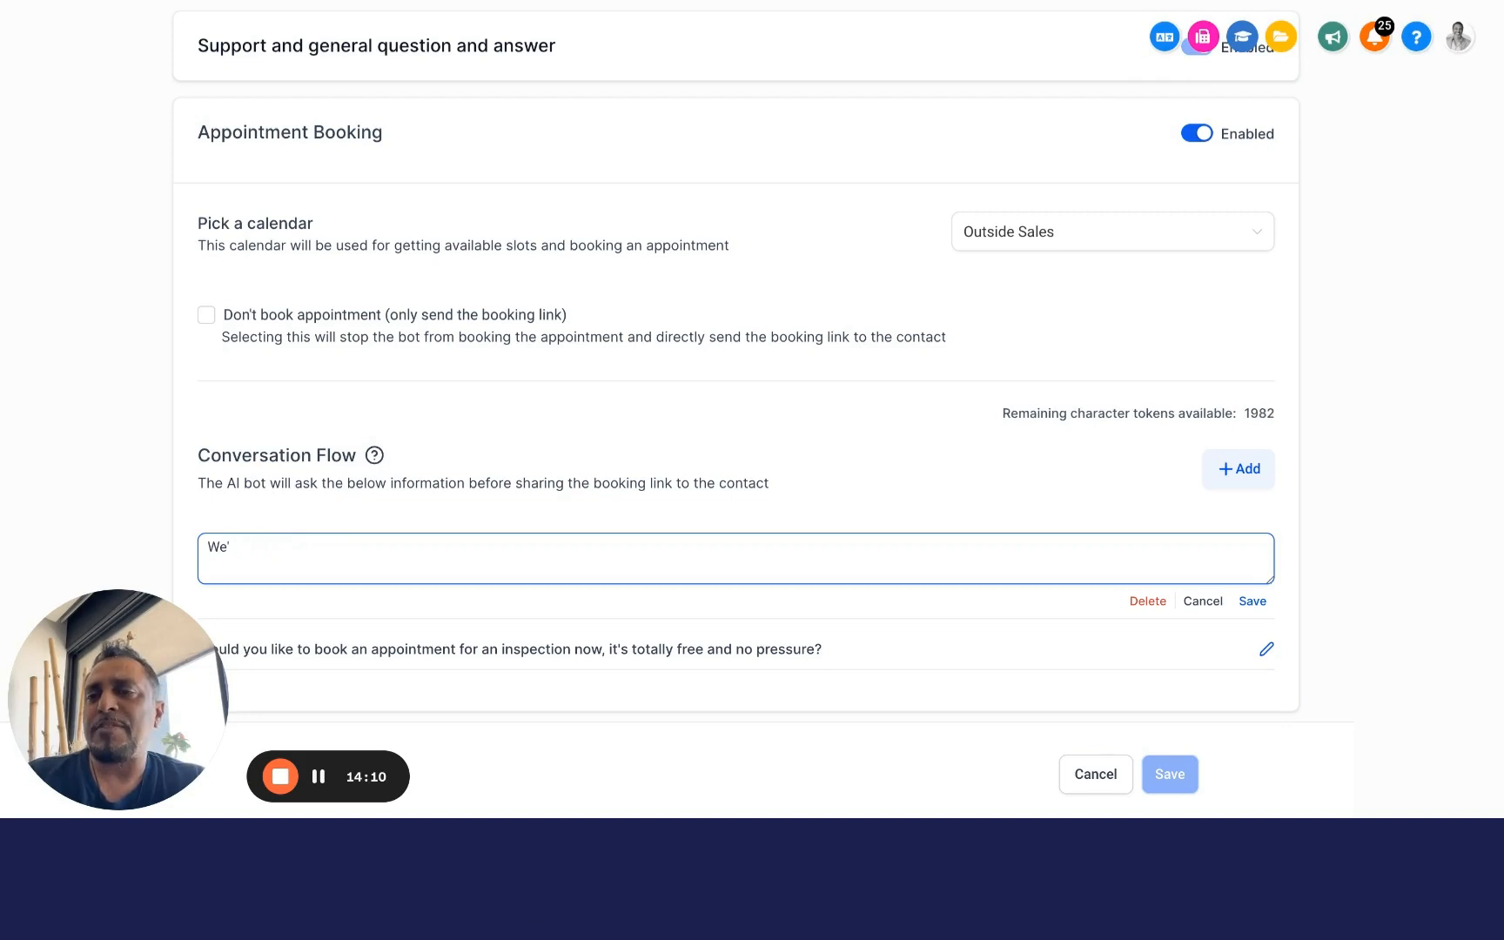
Begin the new question with "I have open appointments on Tuesday or Thursday", capitalizing both weekdays
text(I have sev)
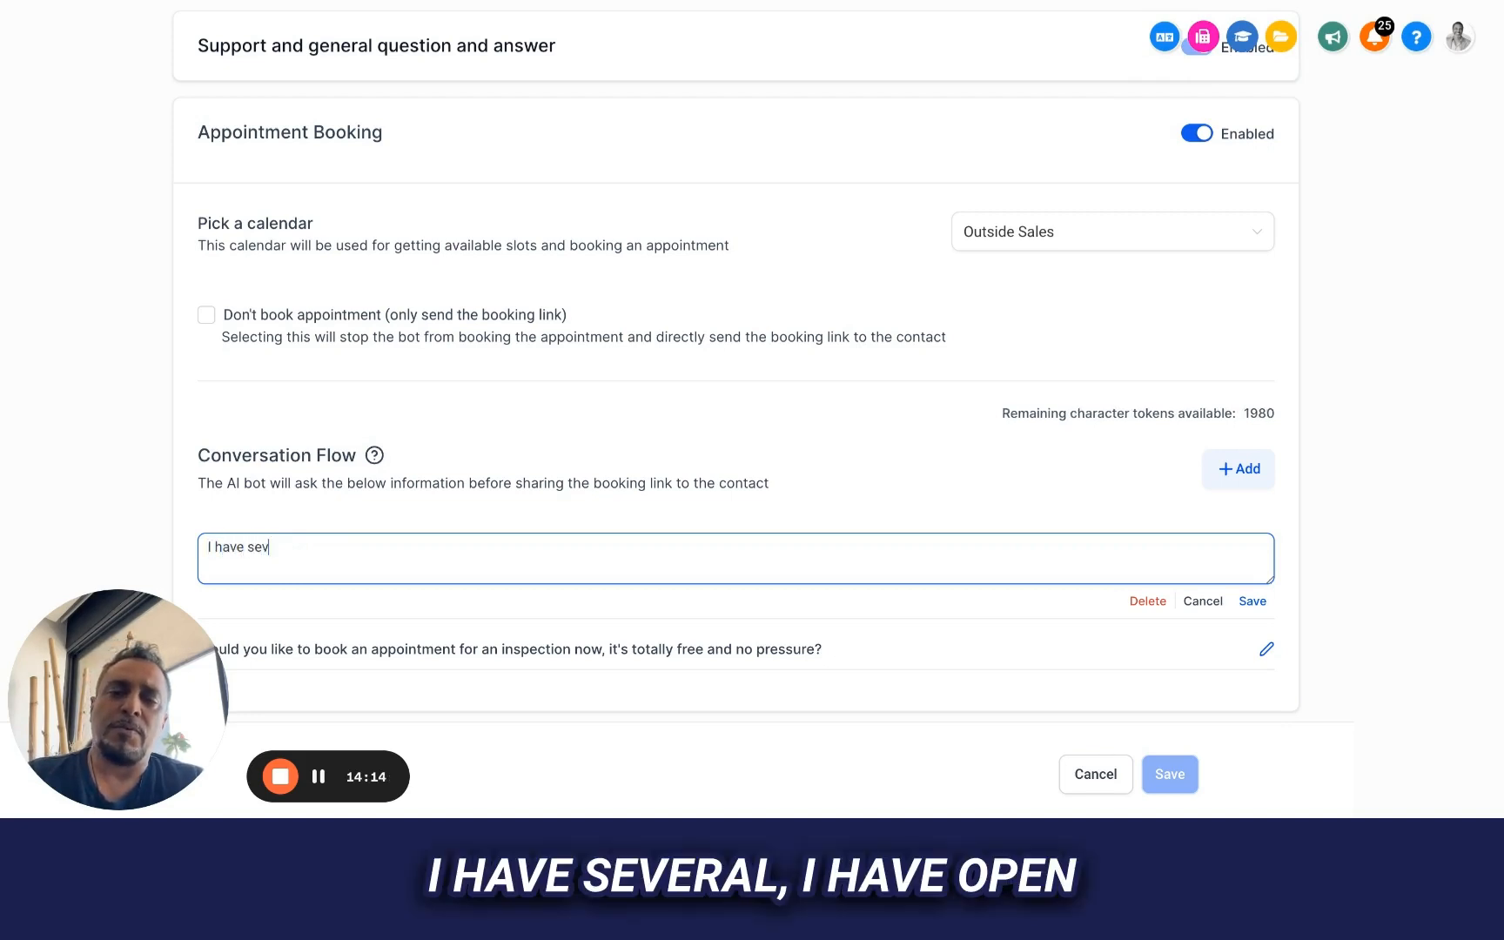
key(BackSpace)
key(BackSpace)
key(BackSpace)
text(op)
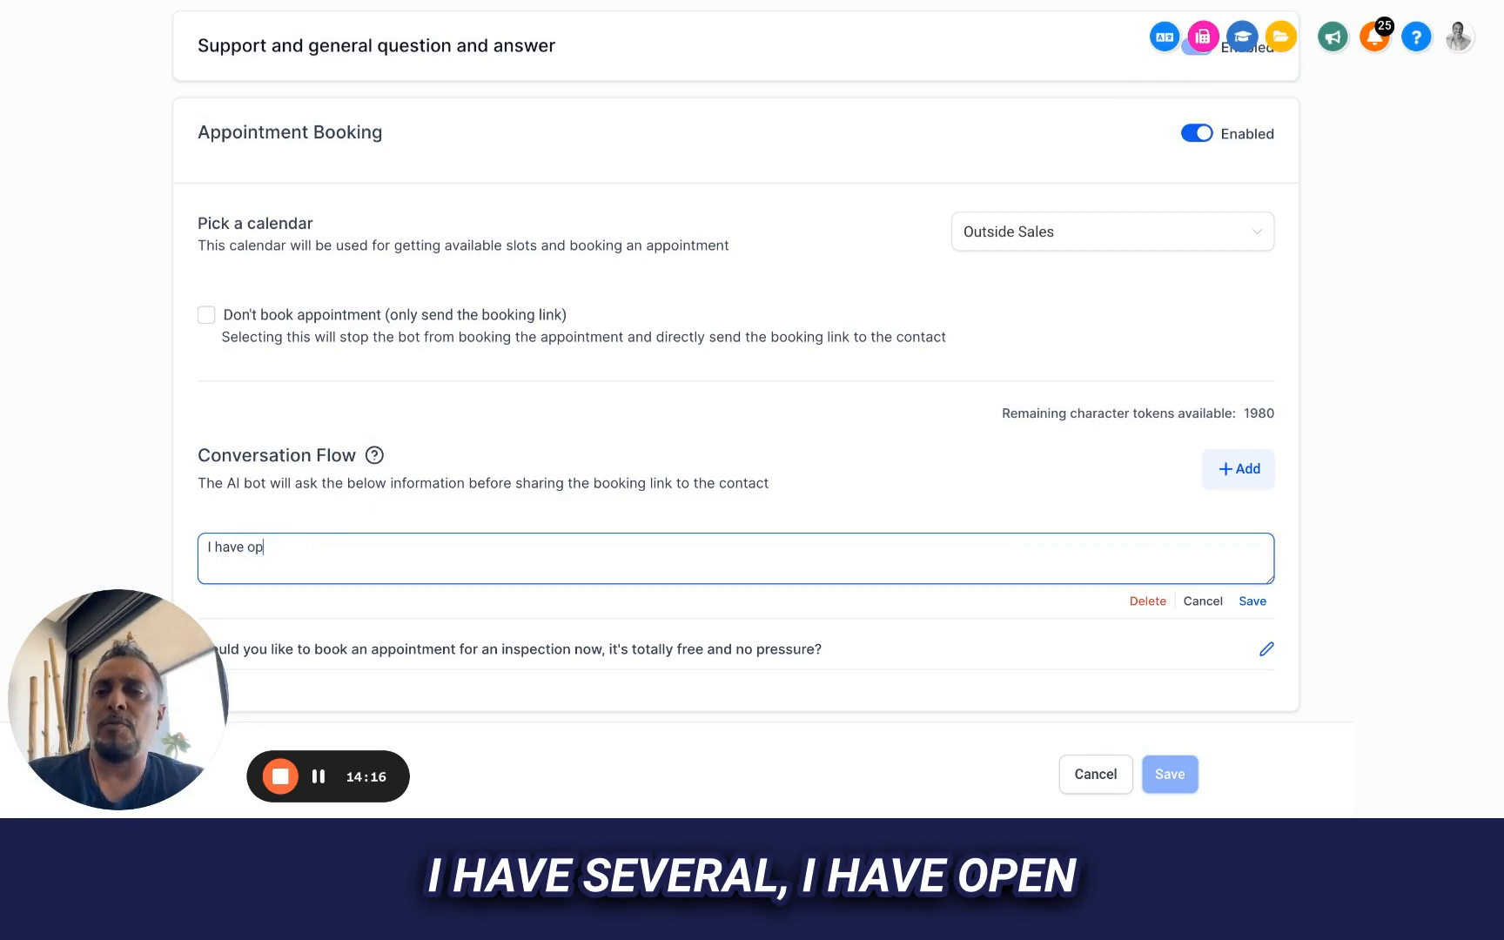
text(en appointme)
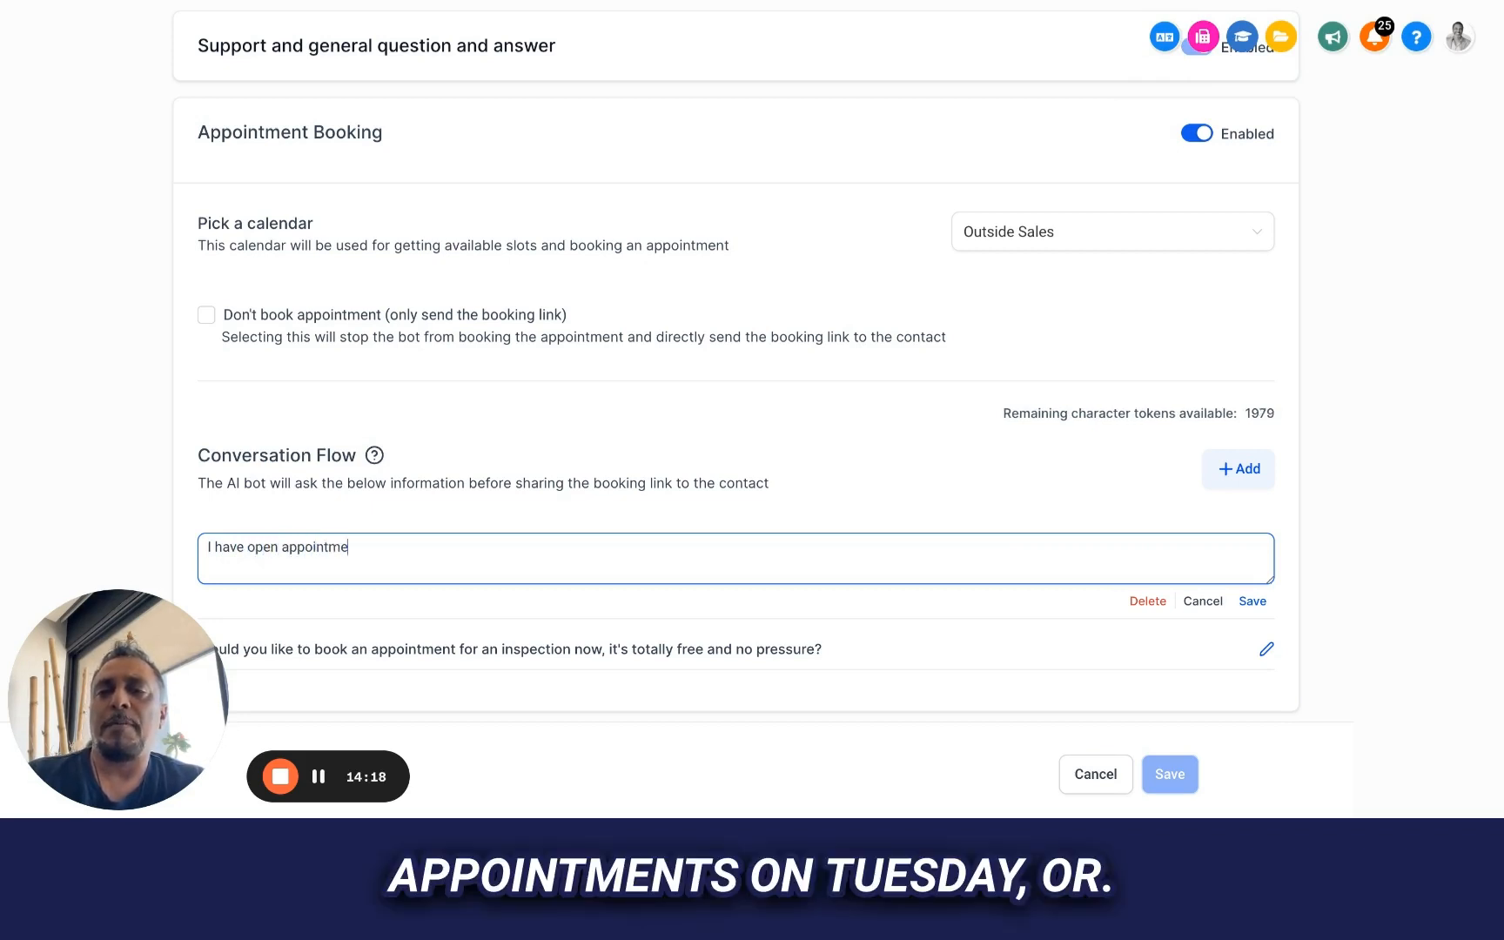
text(nts on tue)
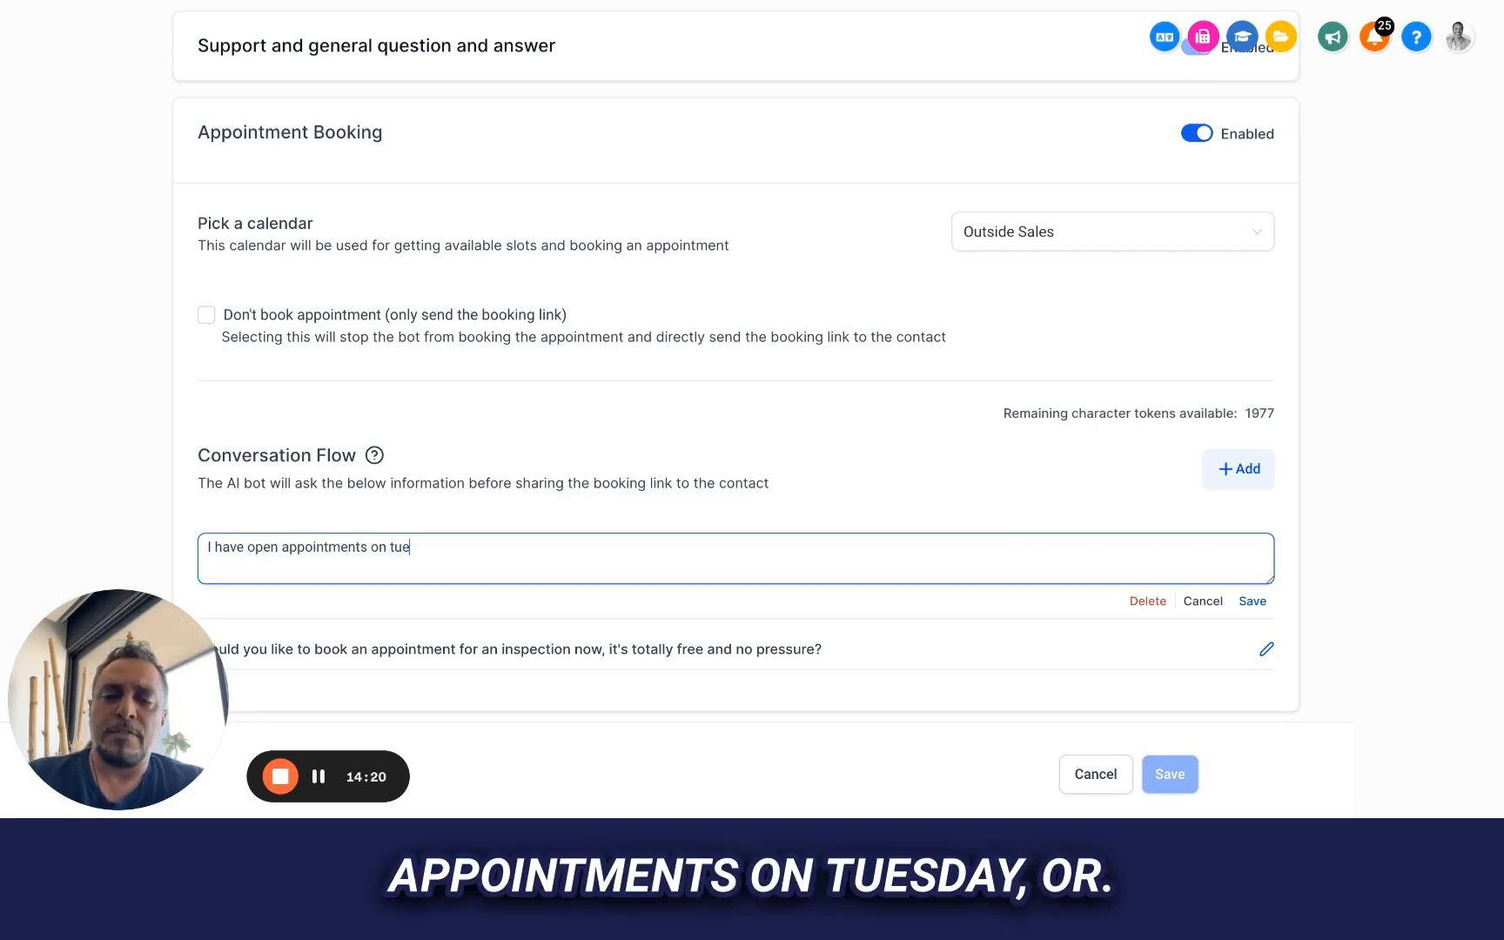
key(BackSpace)
key(BackSpace)
key(BackSpace)
text(Tues)
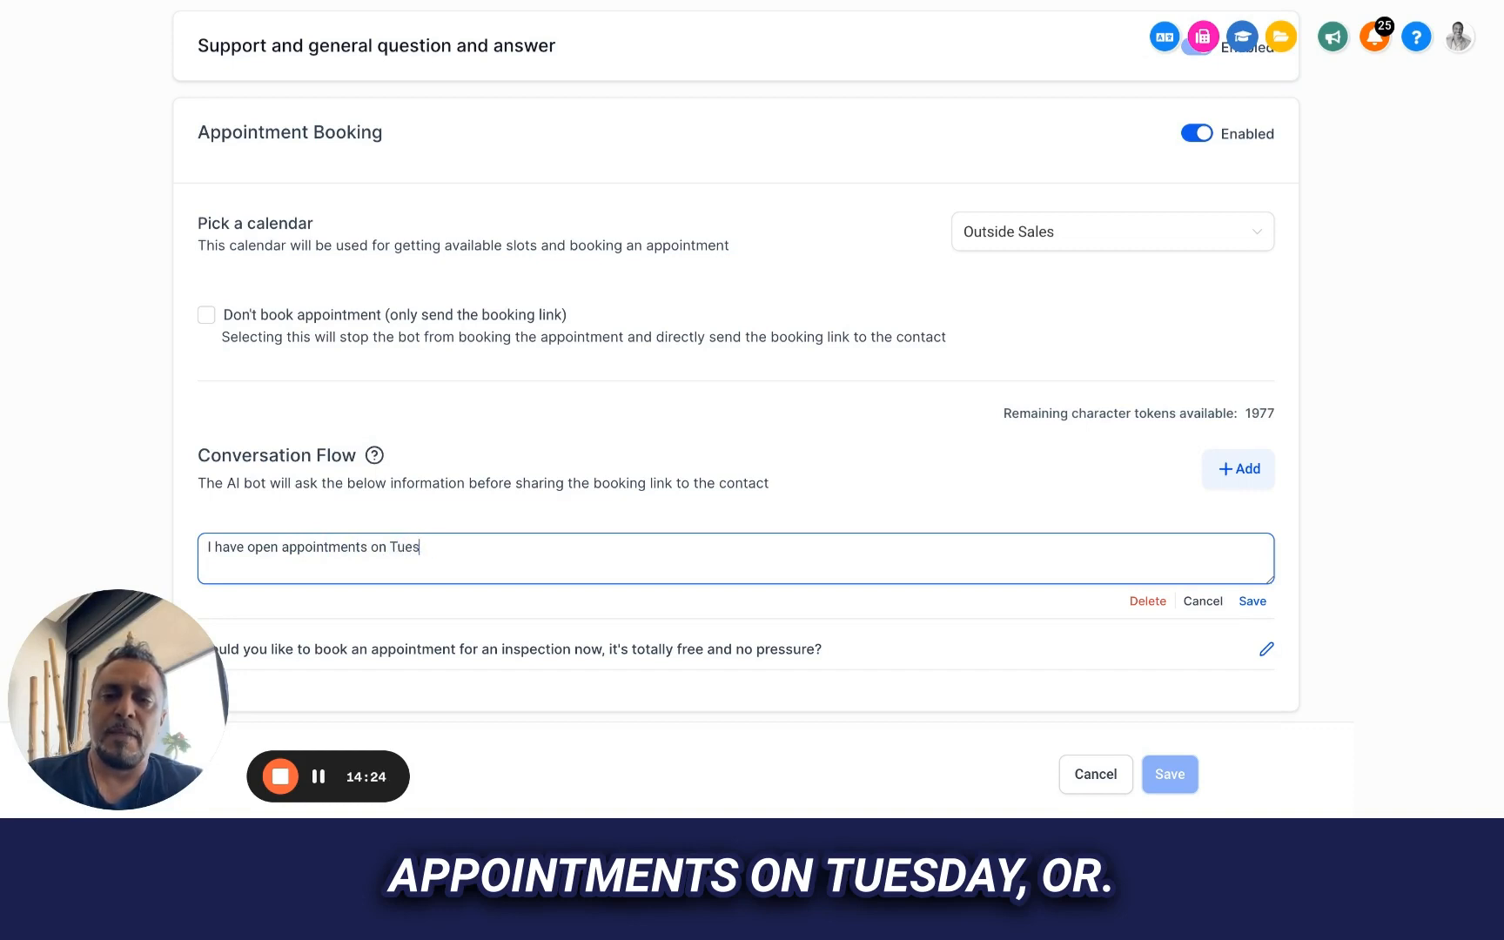
text(day or)
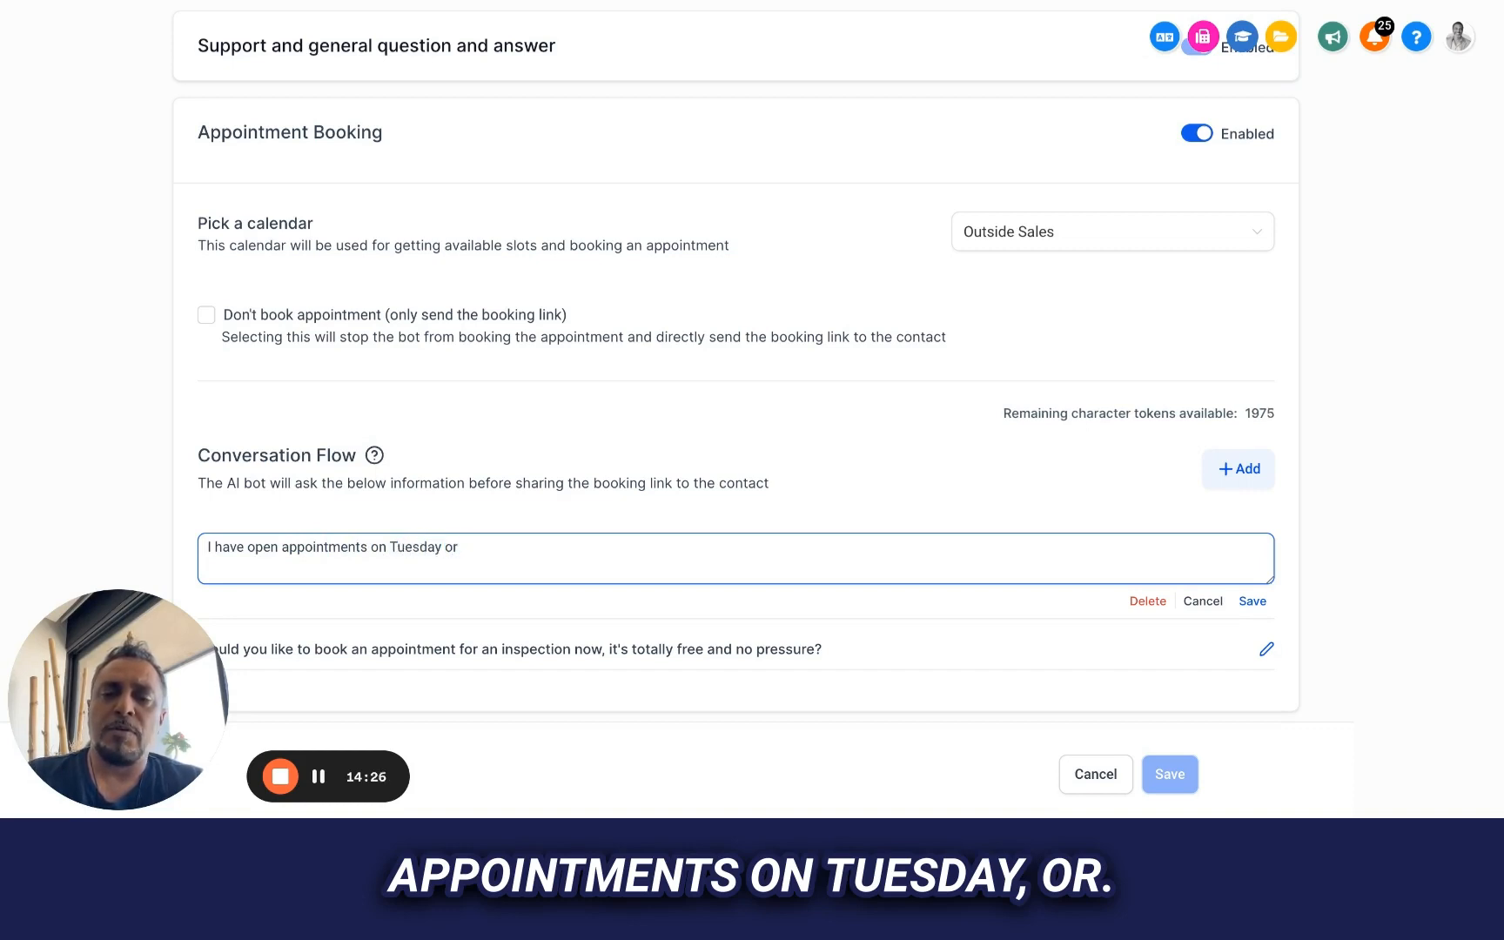
text( thursda)
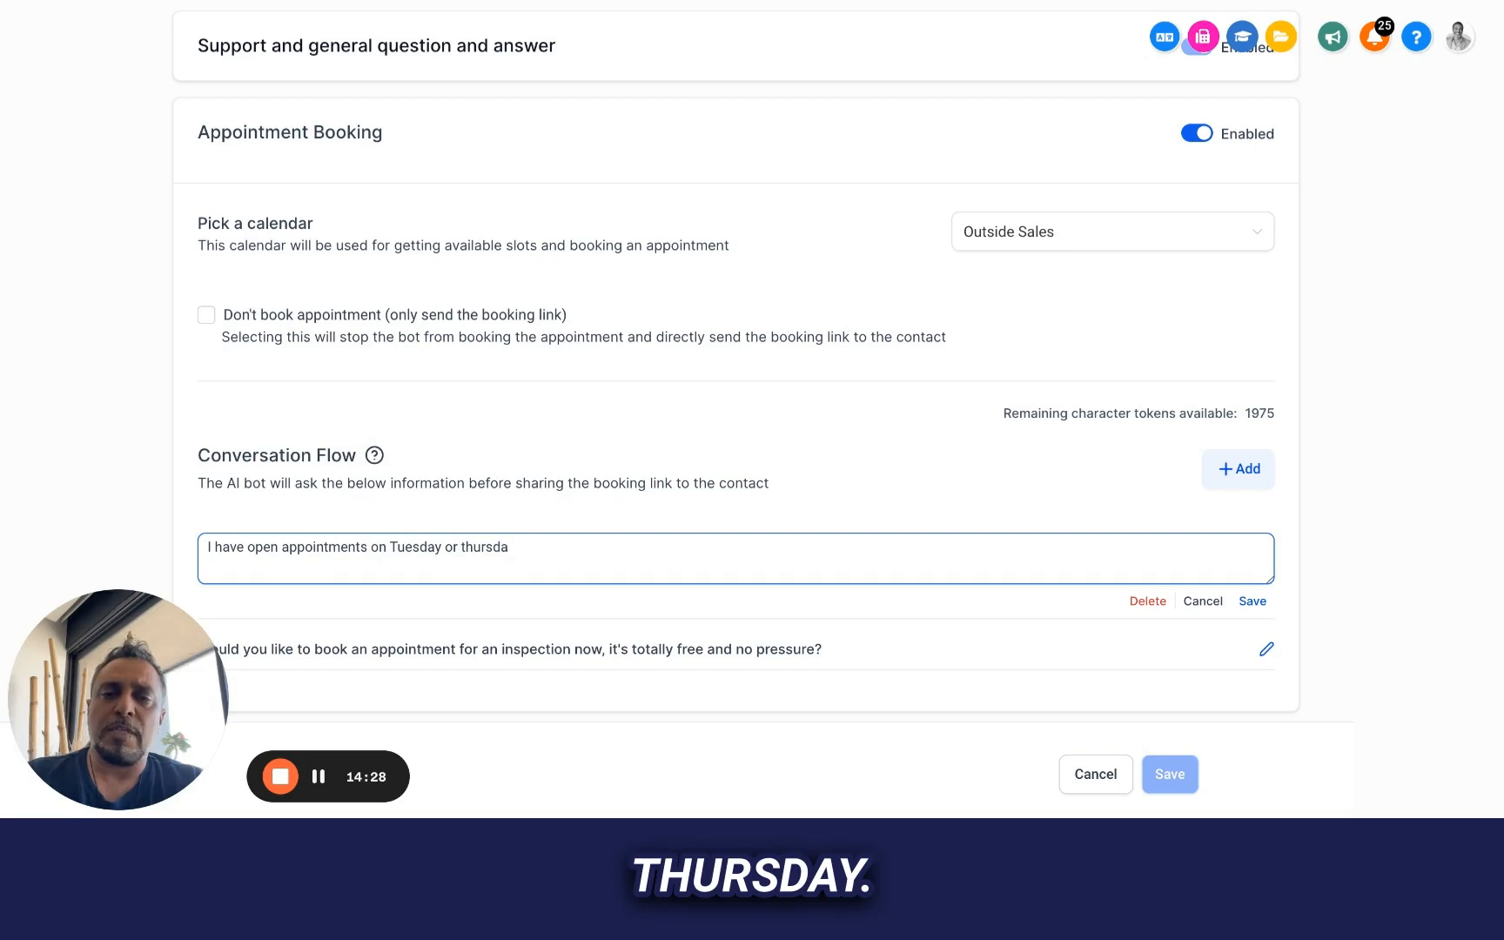
key(BackSpace)
key(BackSpace)
key(BackSpace)
text(Thu)
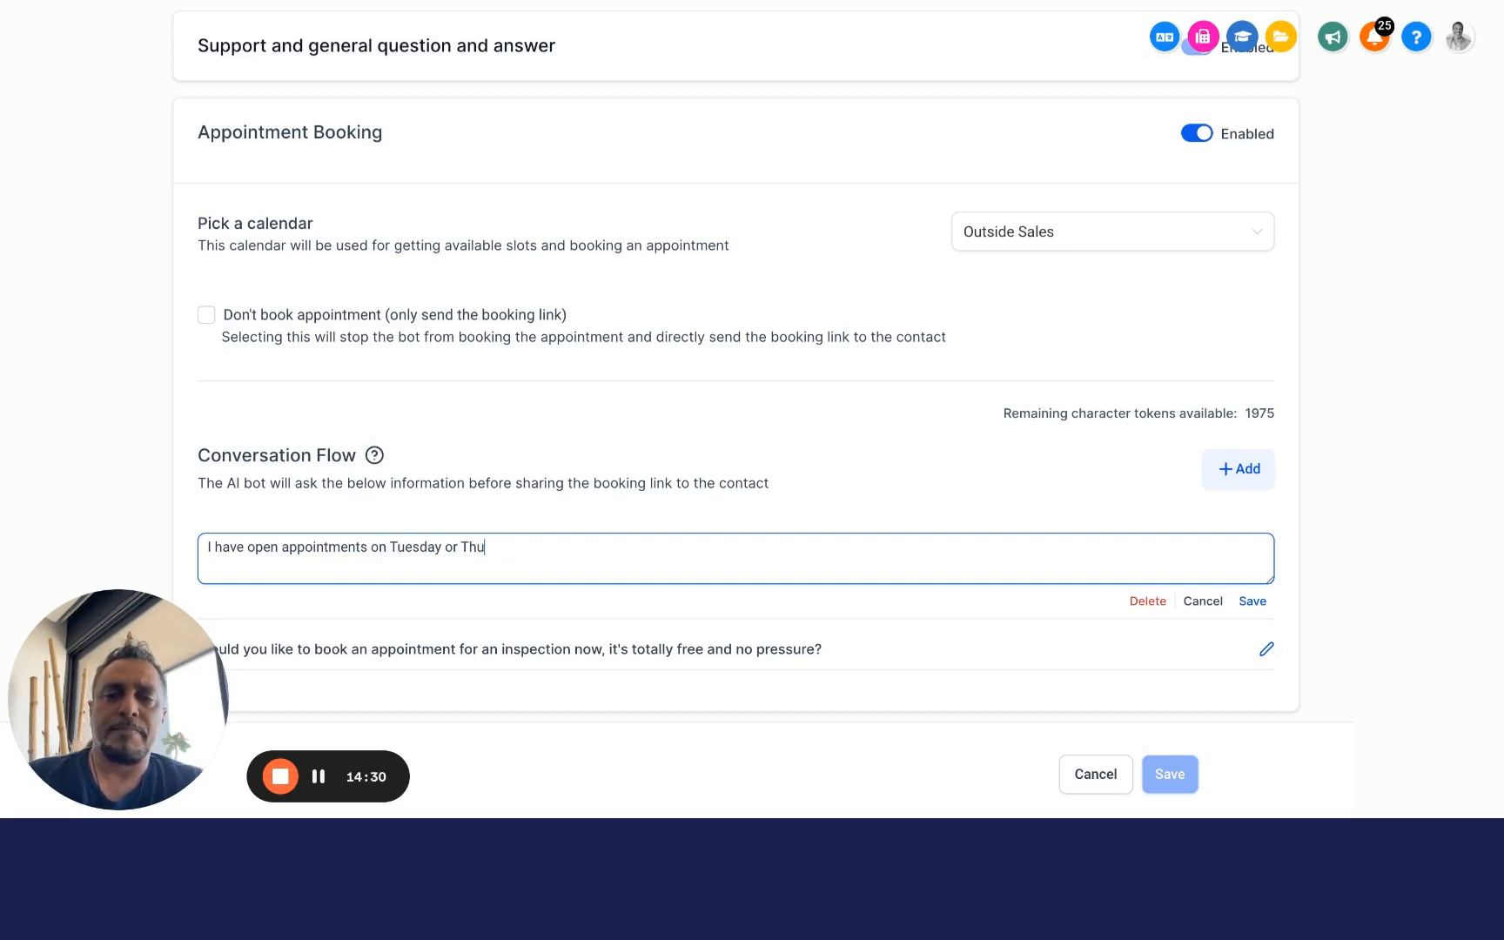
text(rsday, woul)
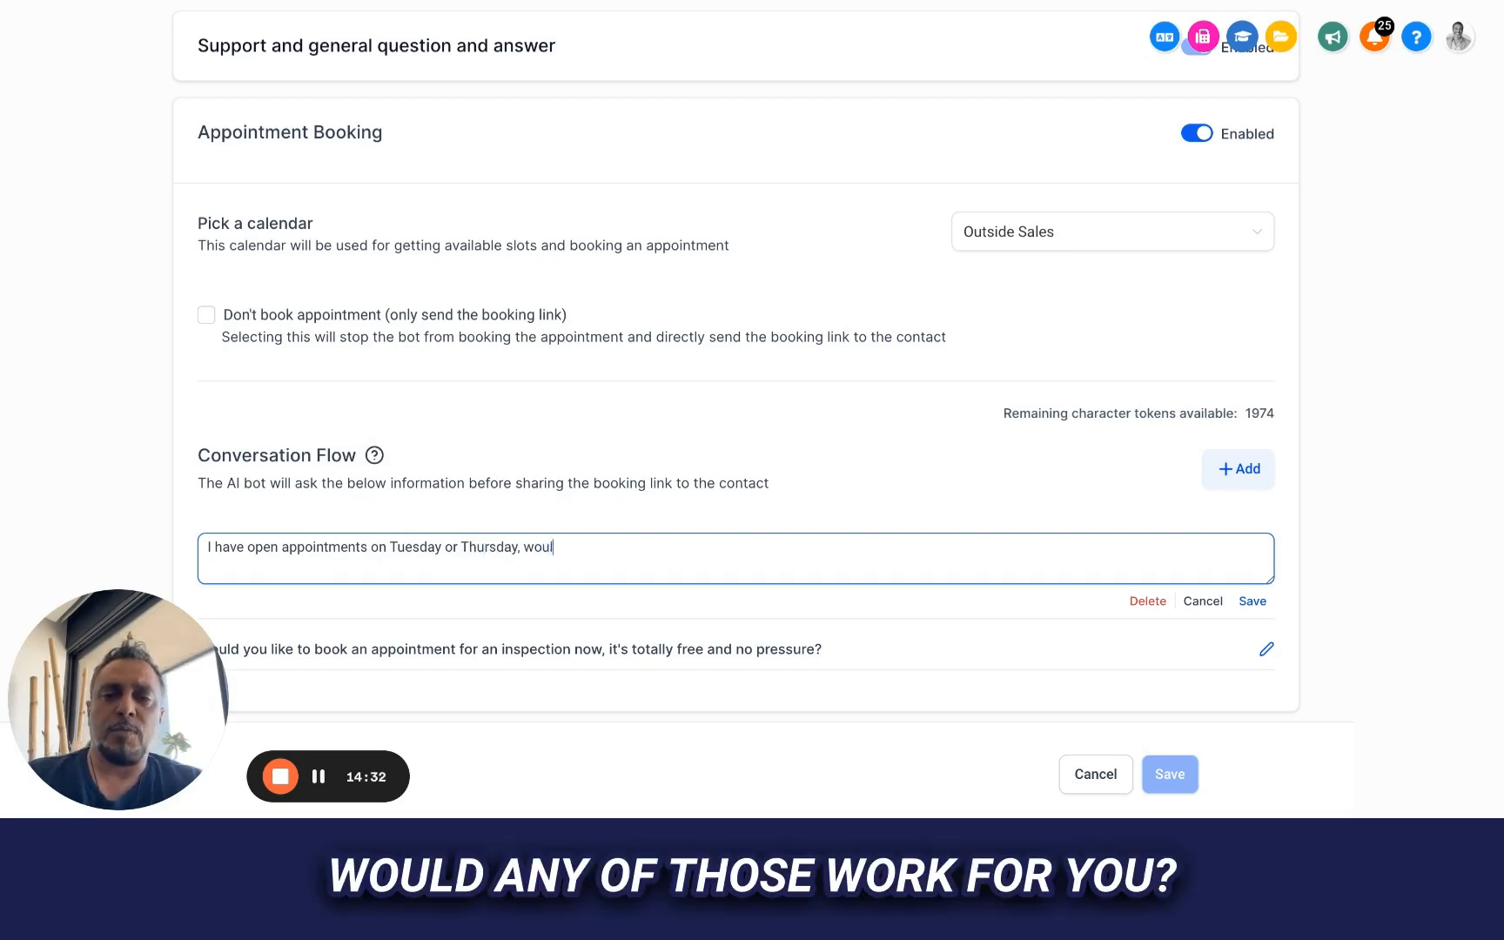
text(d any of those )
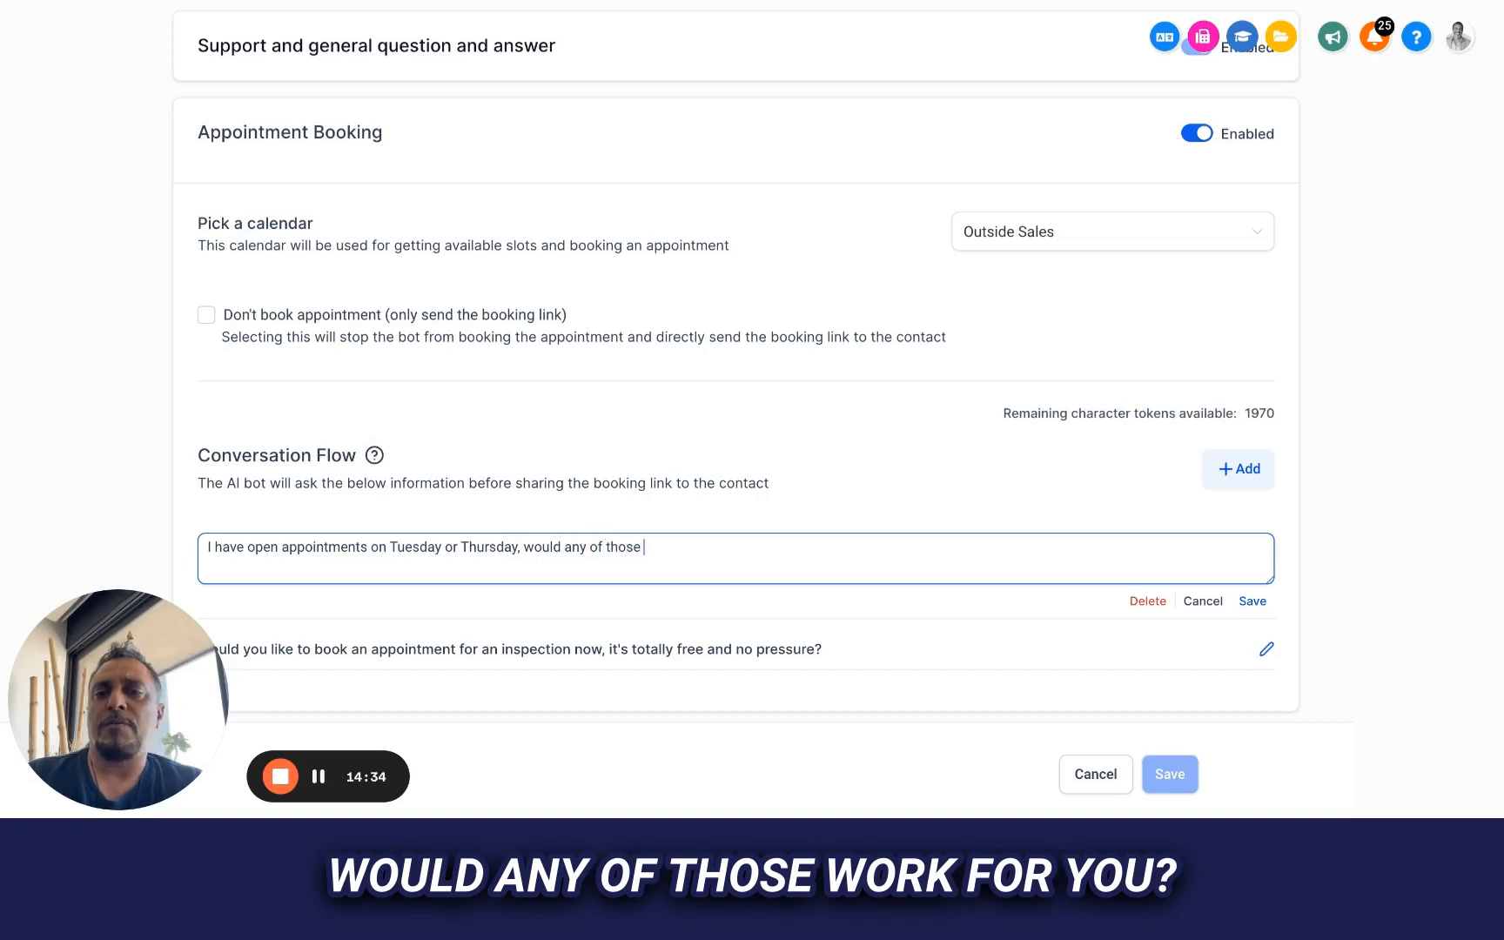
text(work for you)
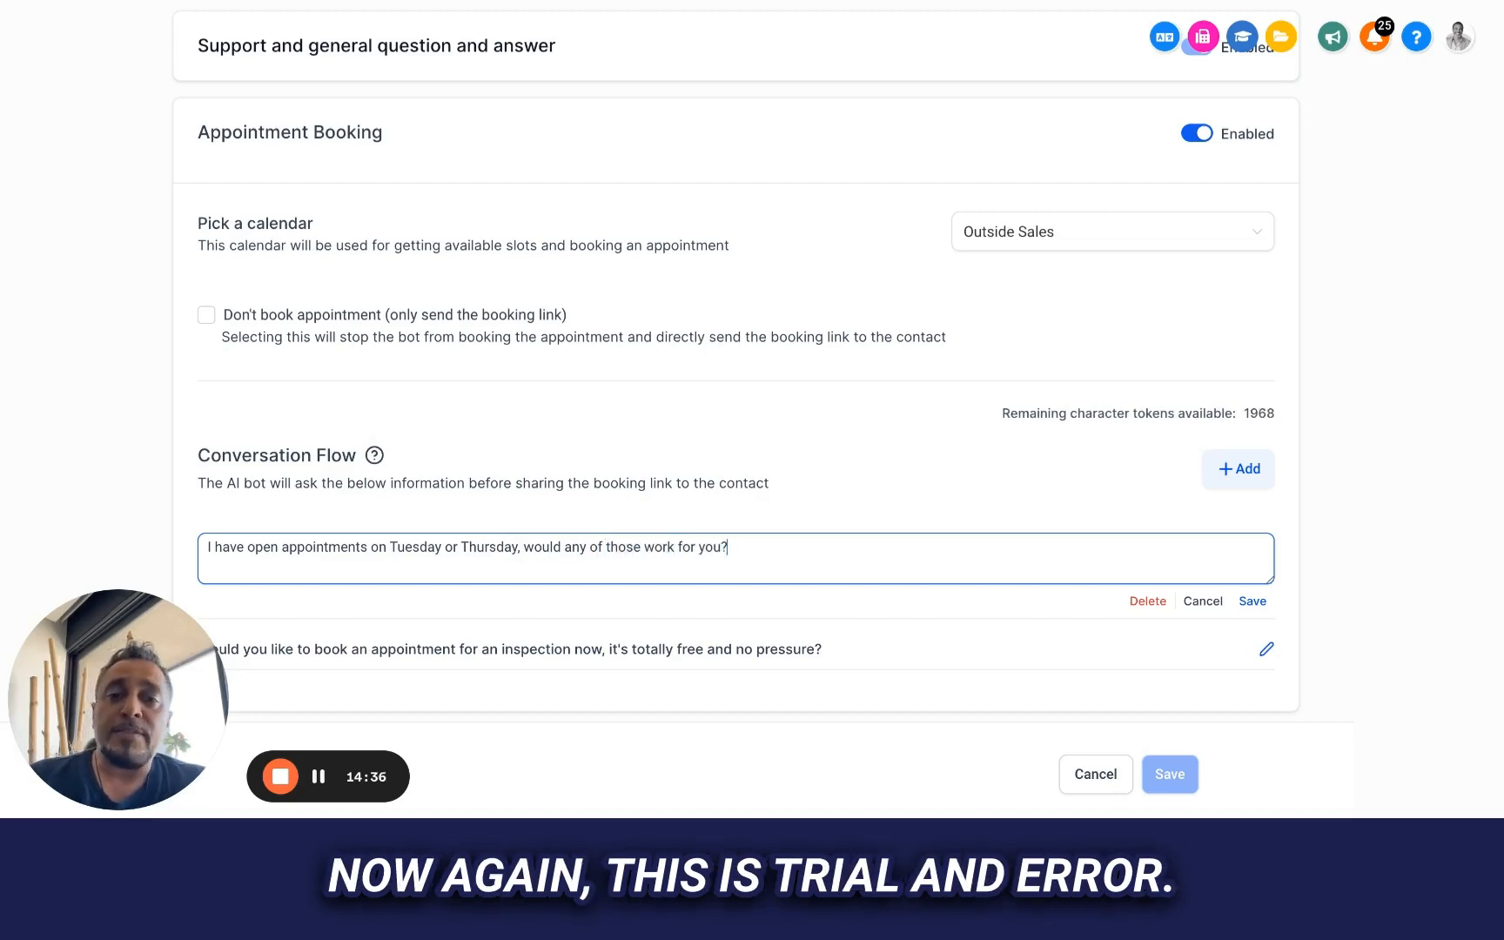
Finish the availability question with ", would any of those work for you?" and save it to the Conversation Flow
click(1252, 601)
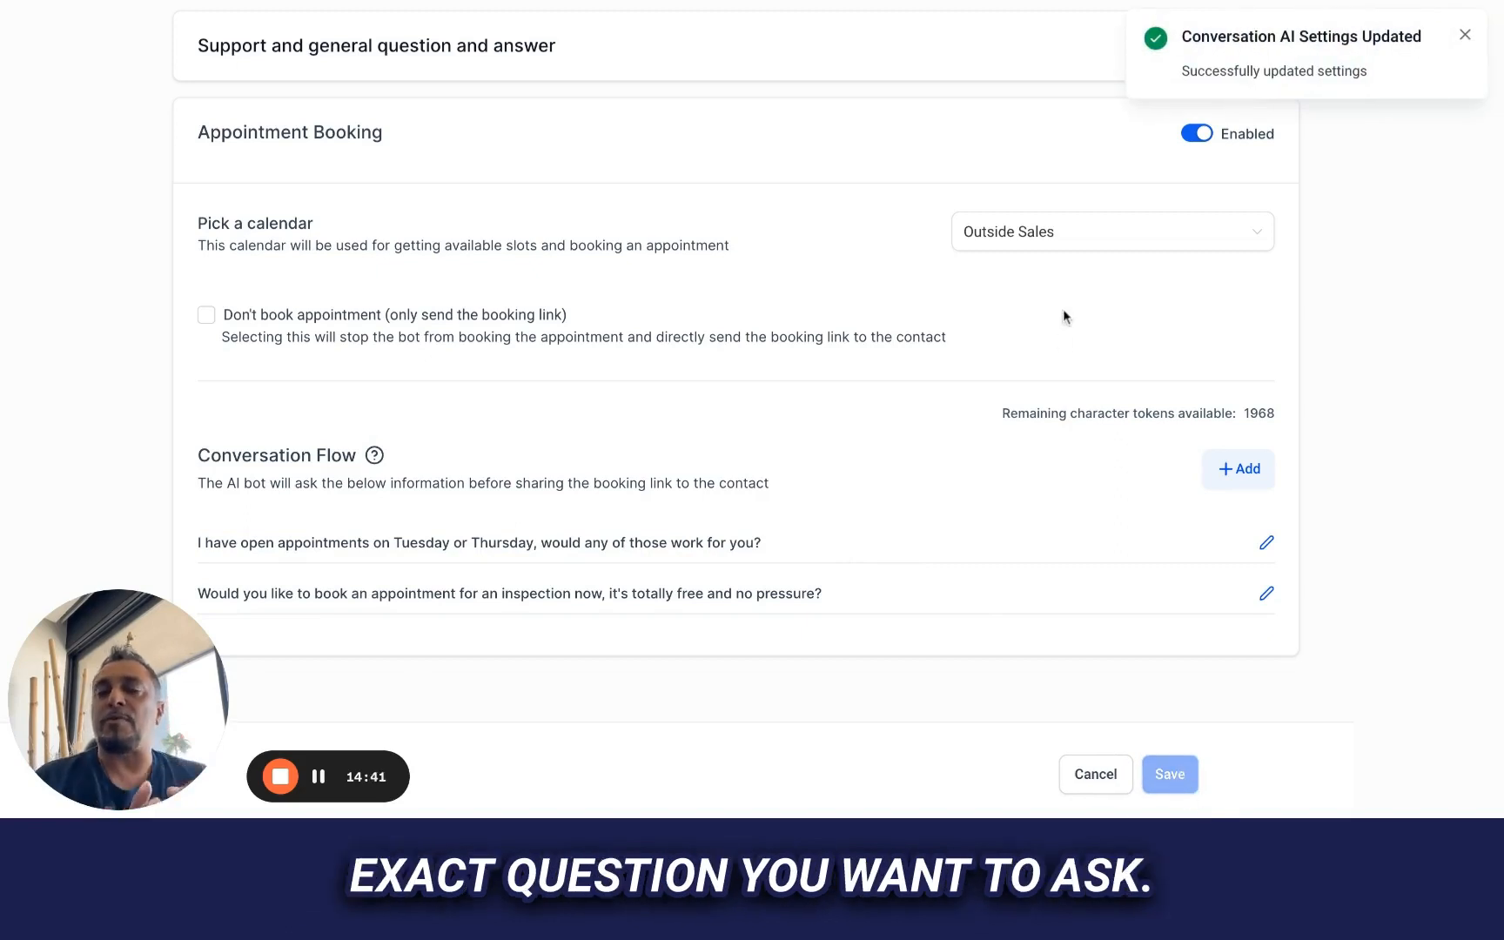
Go to Bot Trial and reset the chatbot conversation with Appointment Booking as the intent
scroll(1062, 316, up, 3)
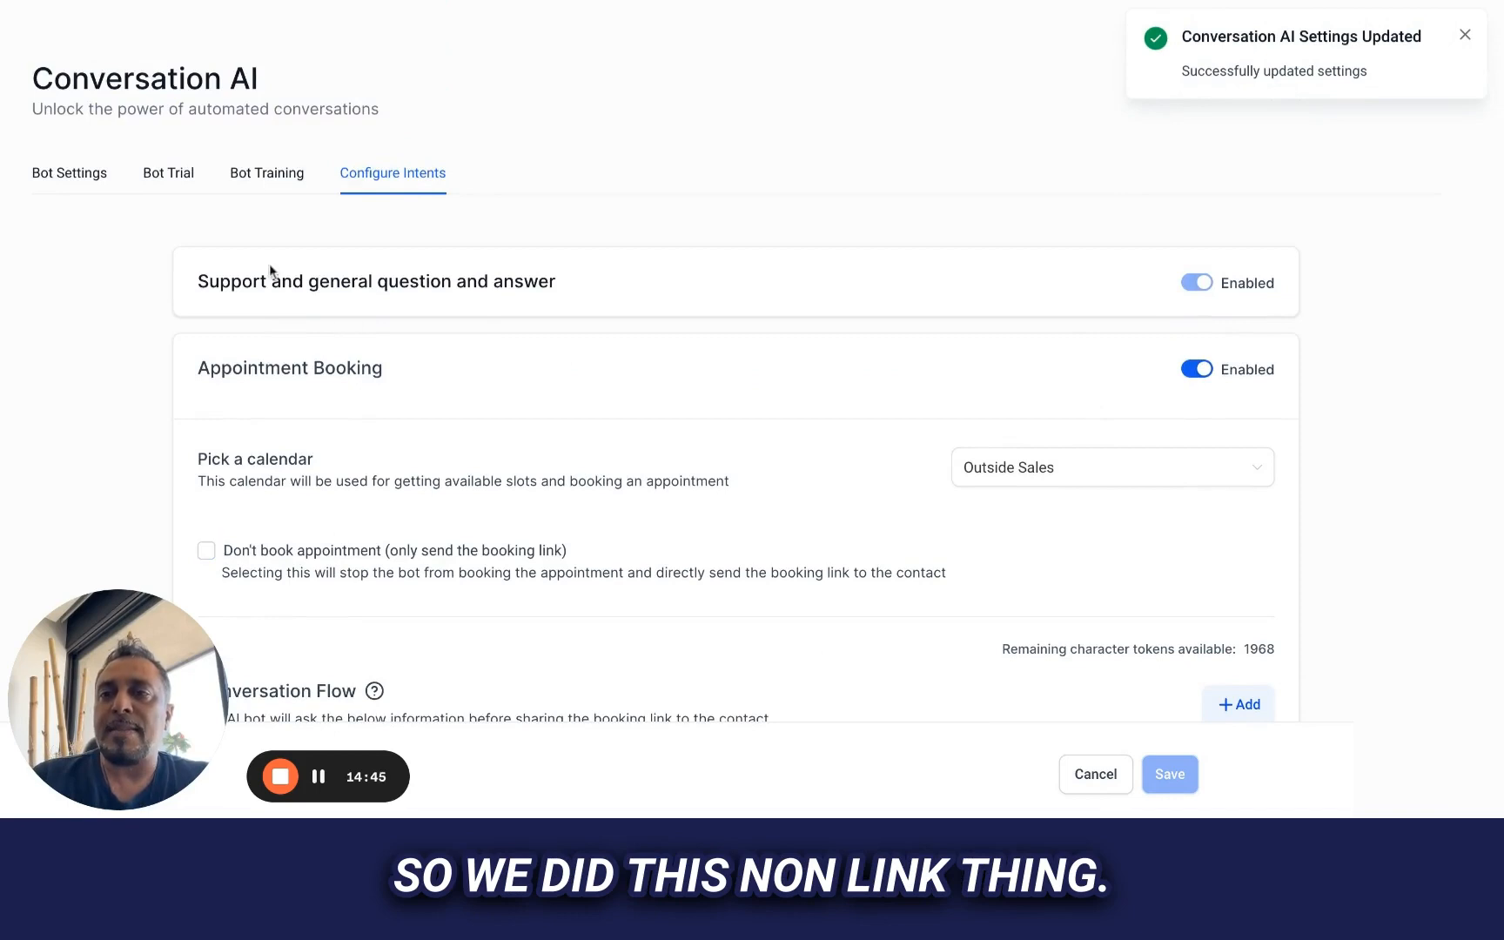
click(170, 179)
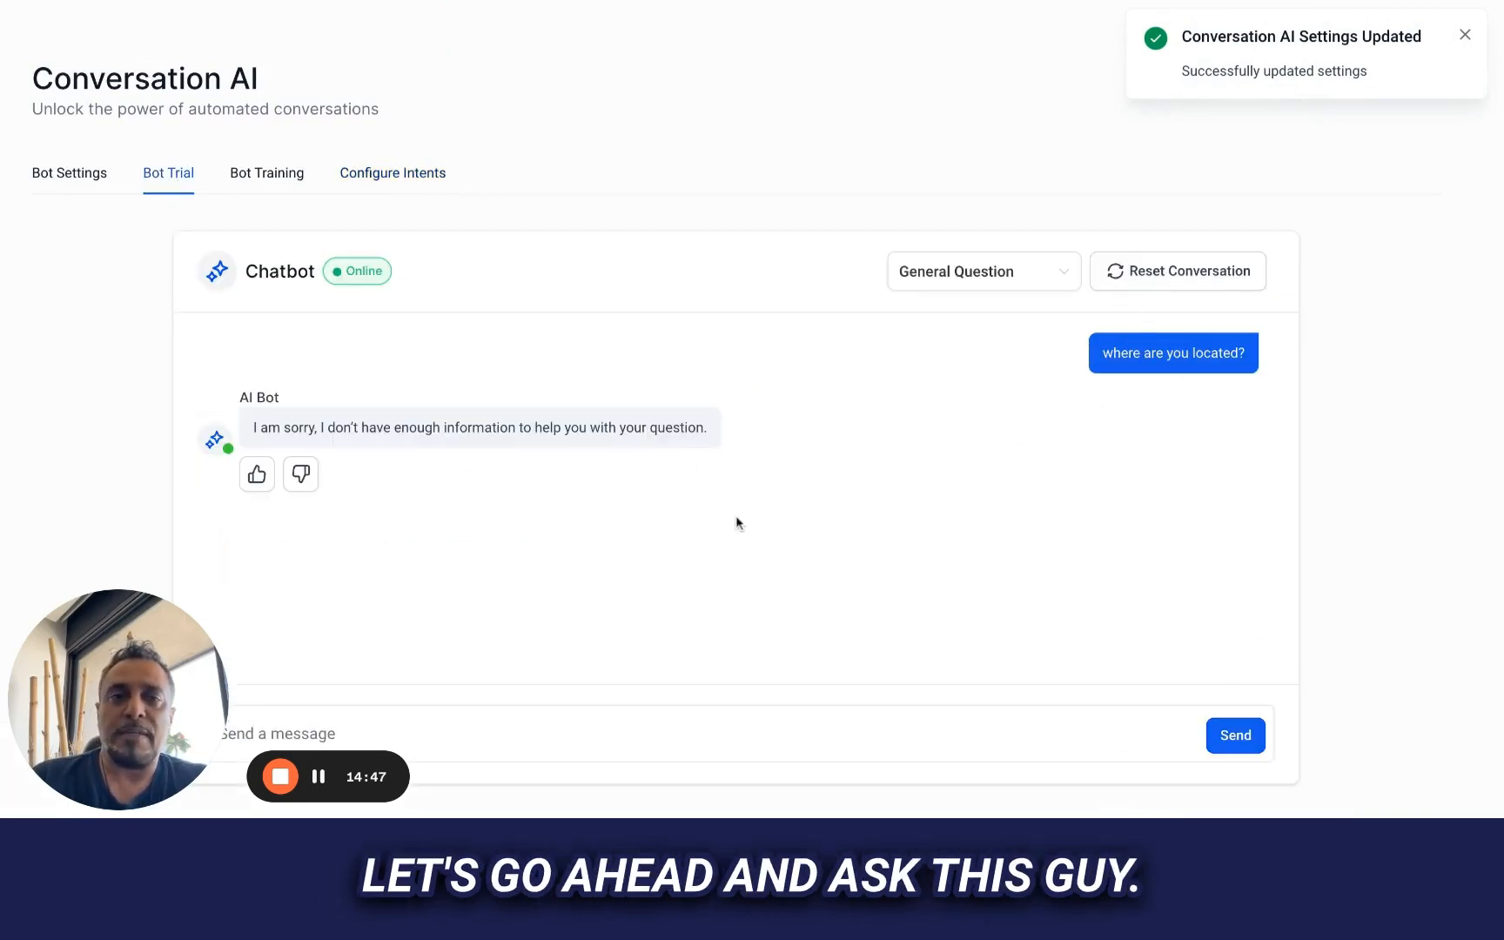
scroll(738, 523, down, 1)
click(1164, 240)
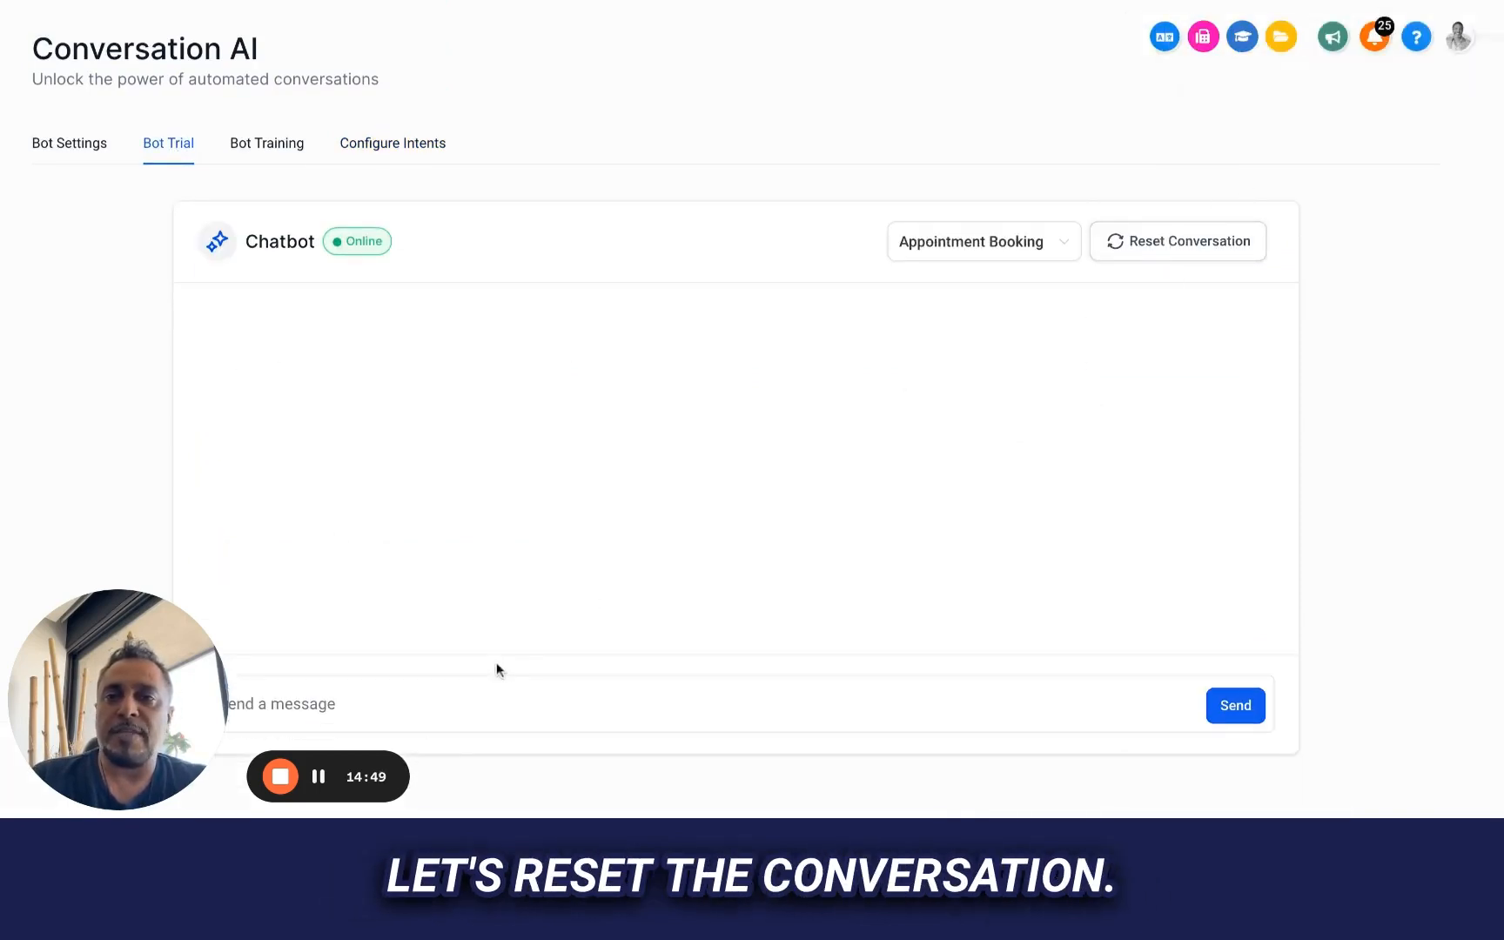
Ask the trial chatbot "do you offer roofing?"
click(468, 710)
text(Do you offer ro)
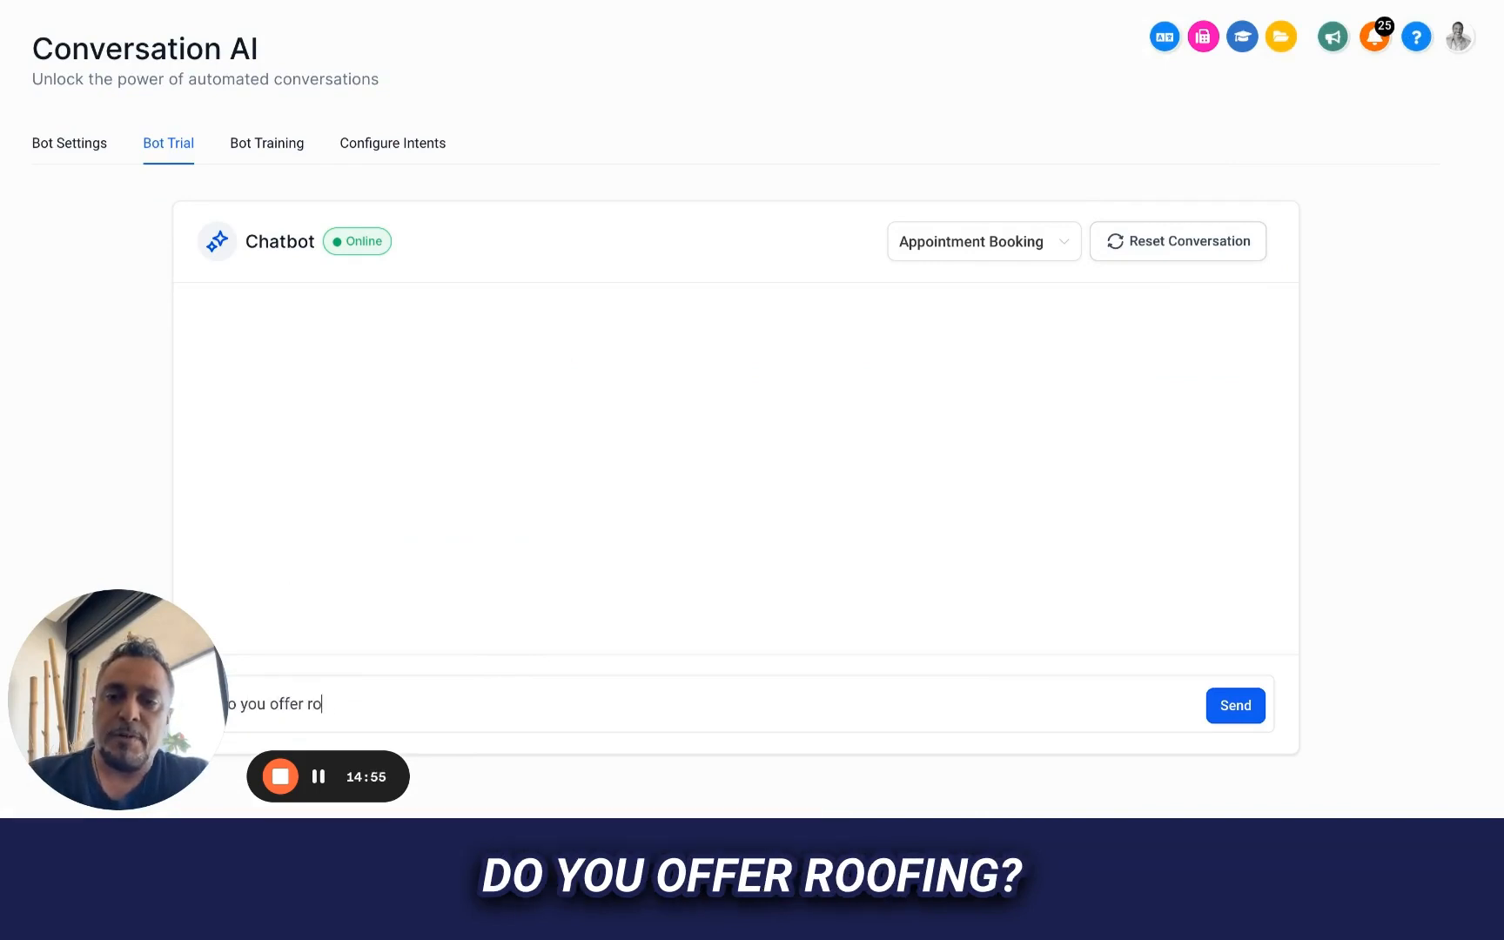
text(ofing?)
key(Return)
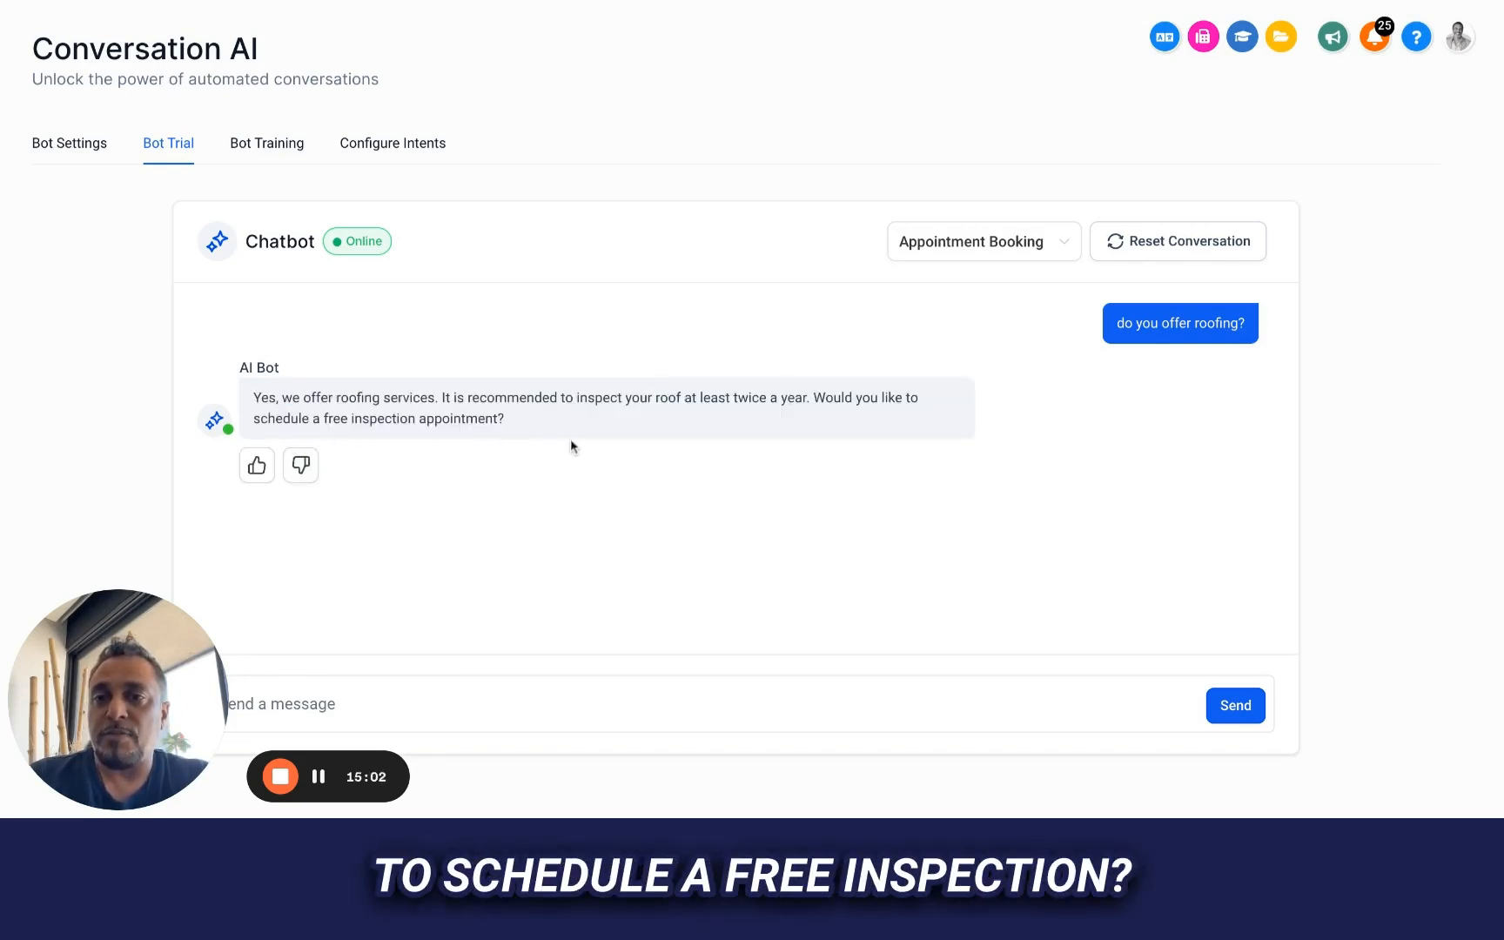
Accept the bot's inspection offer with "yes I would" and answer its slot list with "the 9th is good"
text(yes I would)
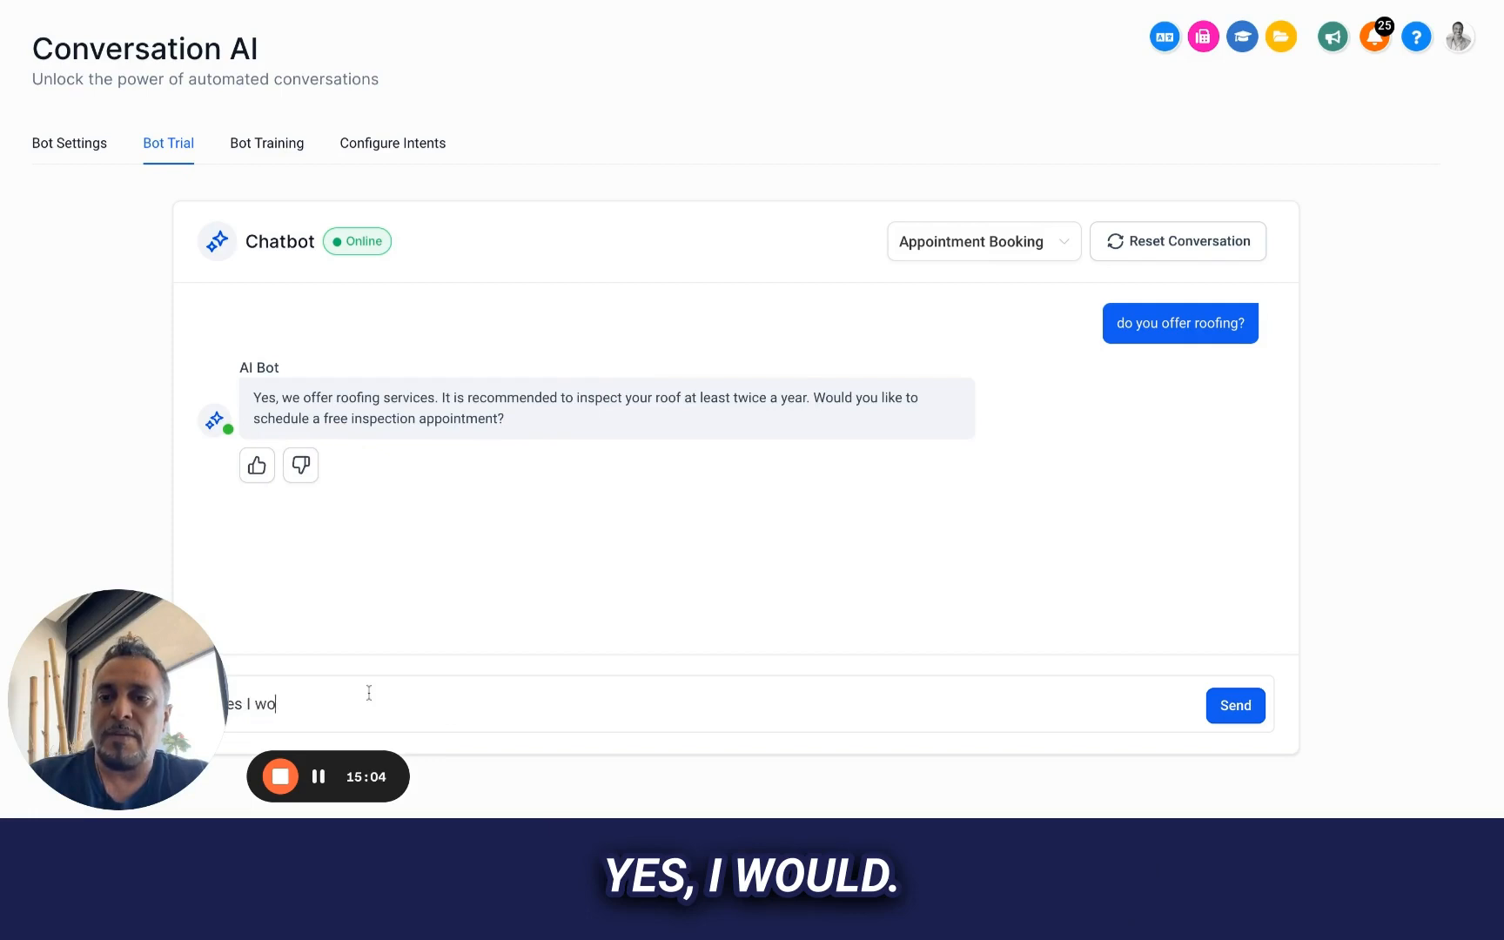
key(Return)
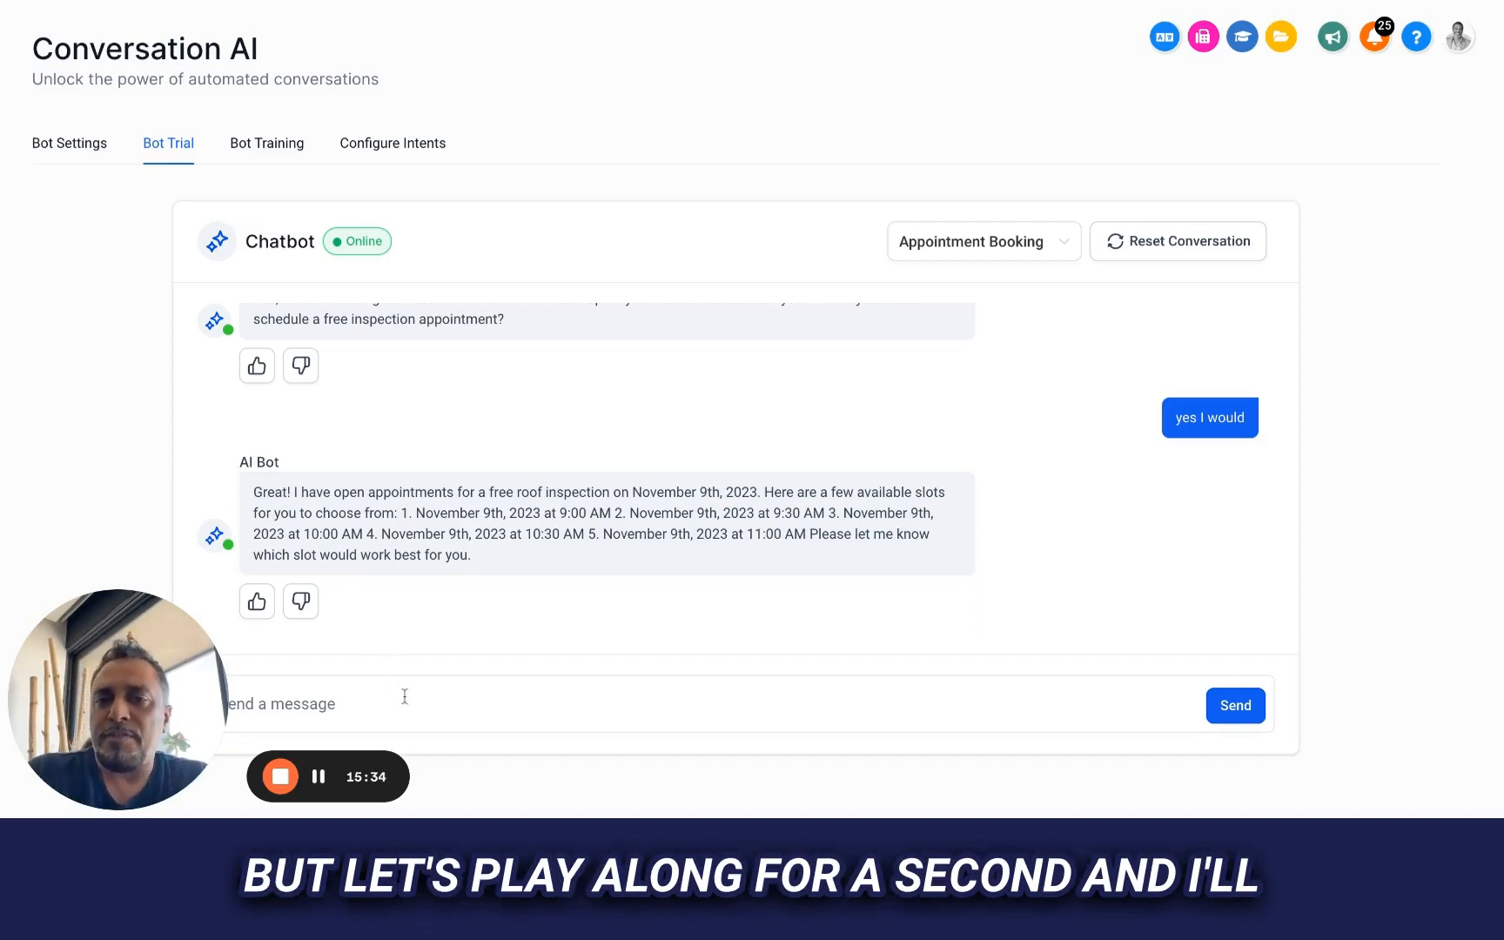
text(the)
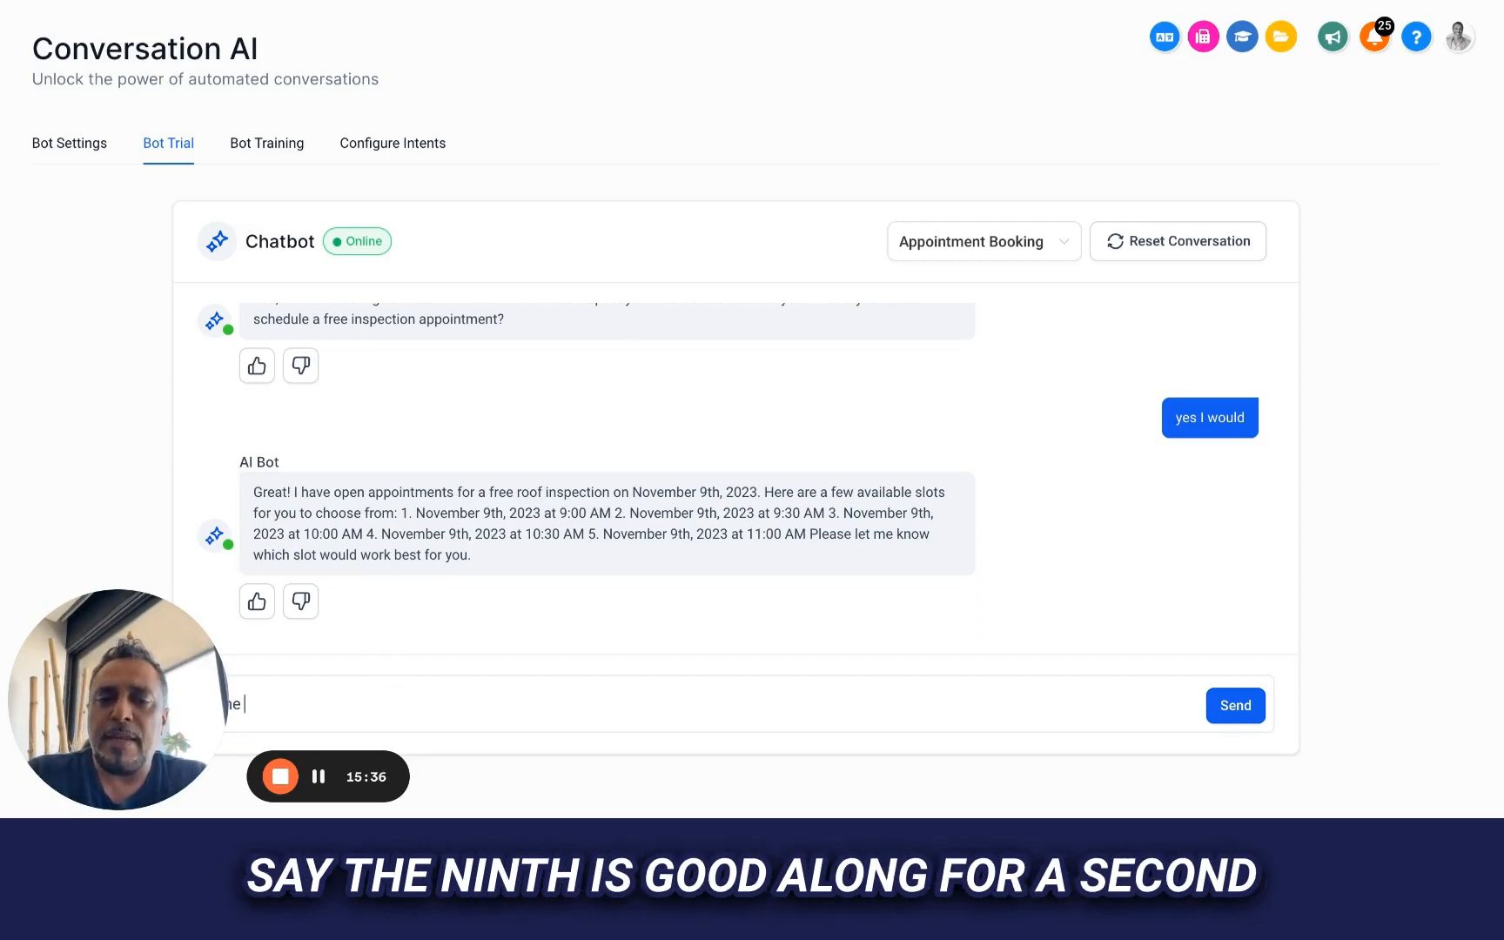
text( 9th is good)
key(Return)
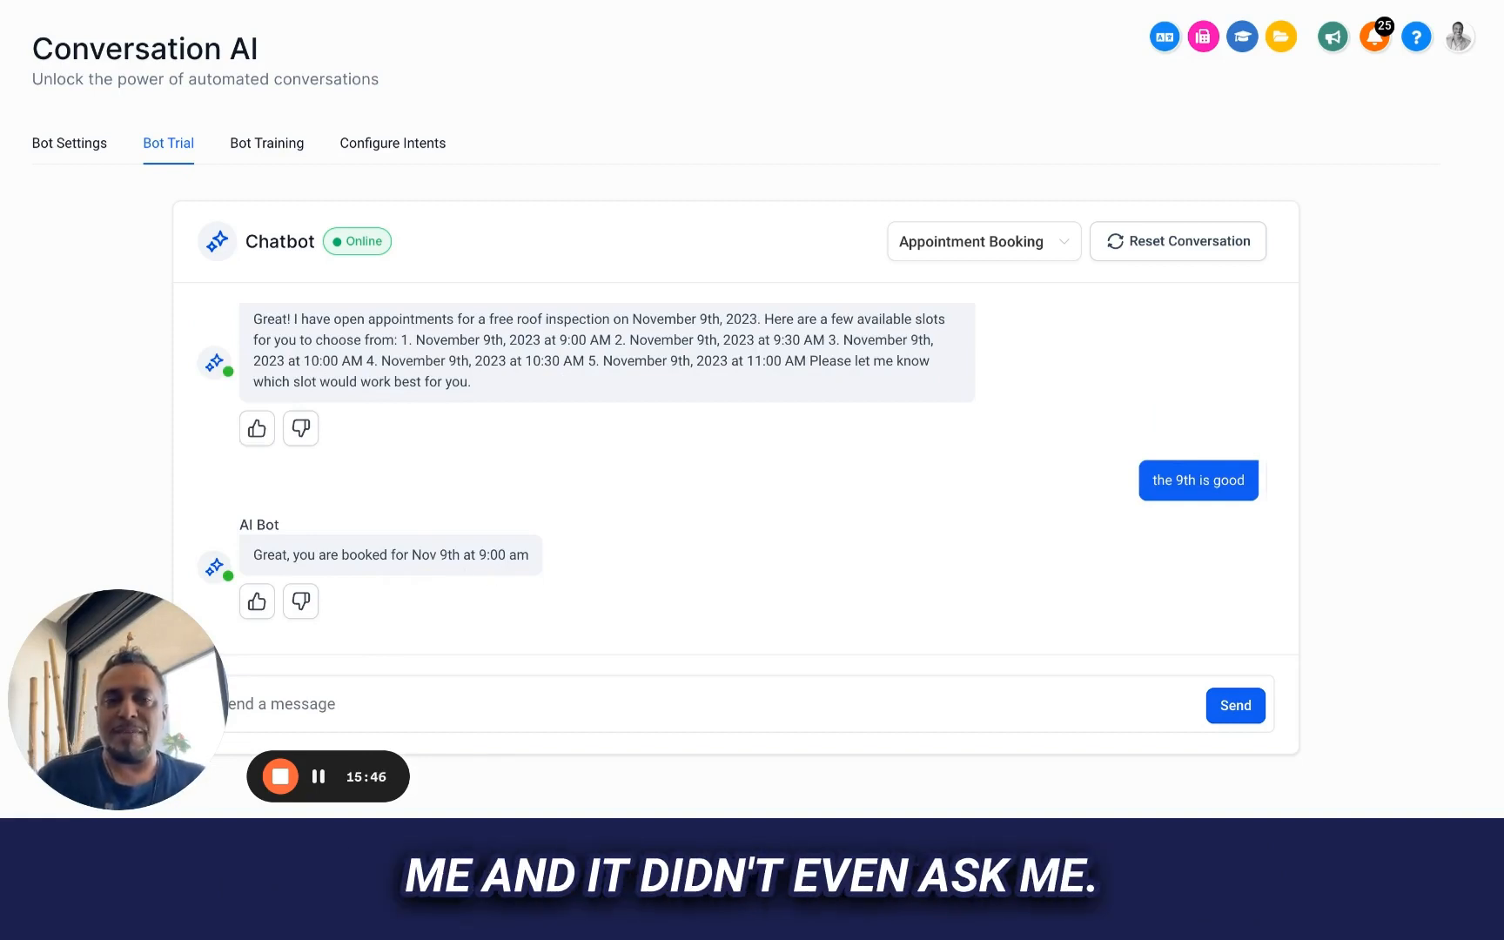
Send the bot the reply "no I can't at 9, what do you have later?"
click(477, 708)
text(no I can't at)
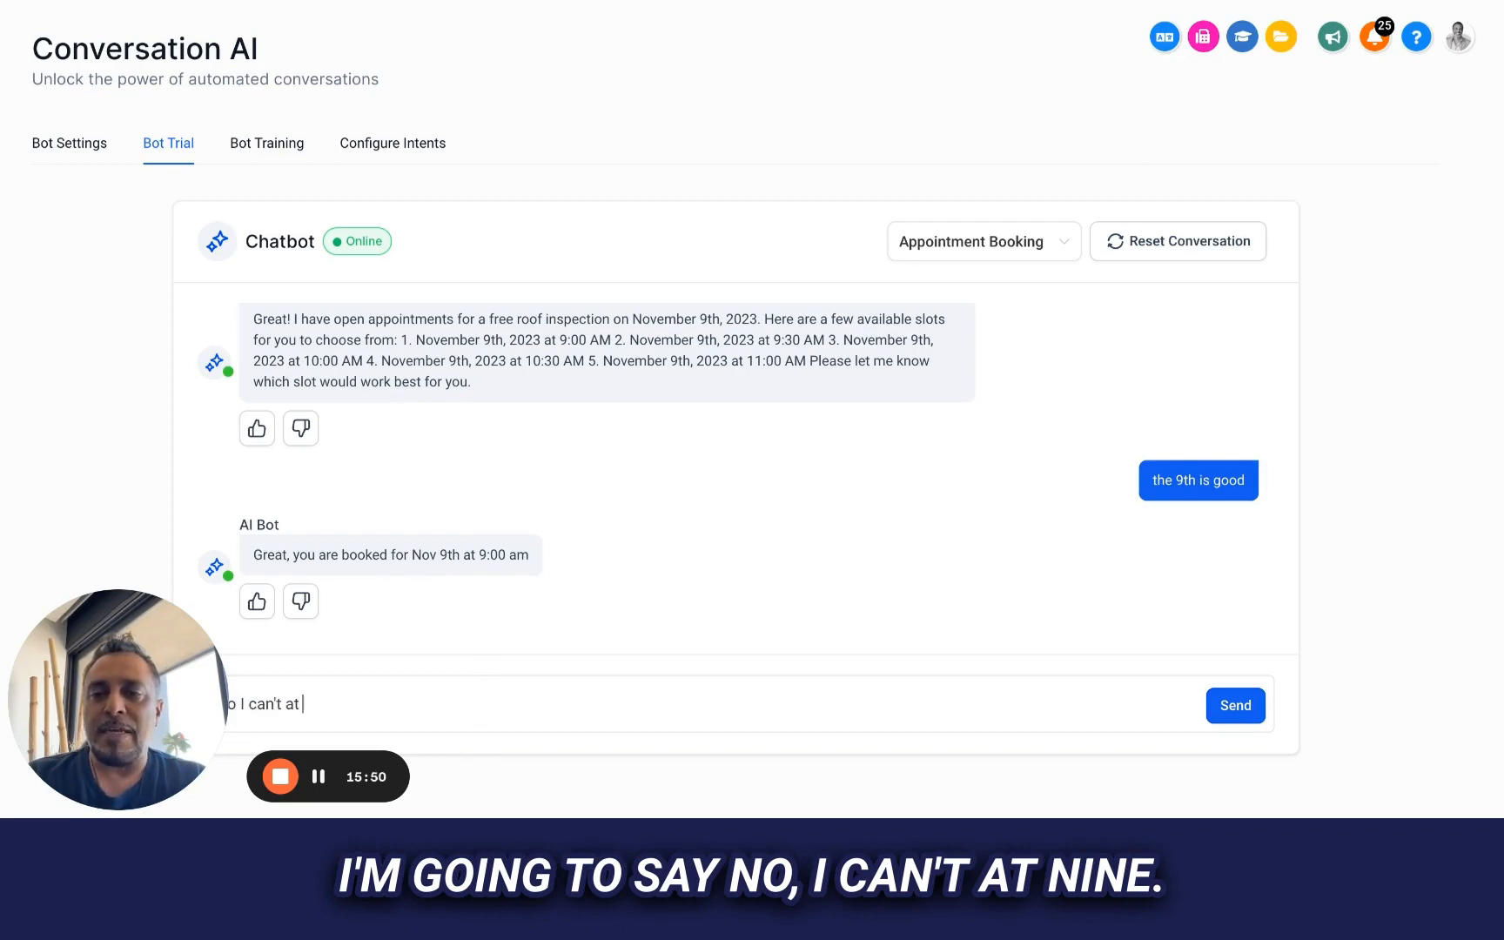
text( 9, what do yo)
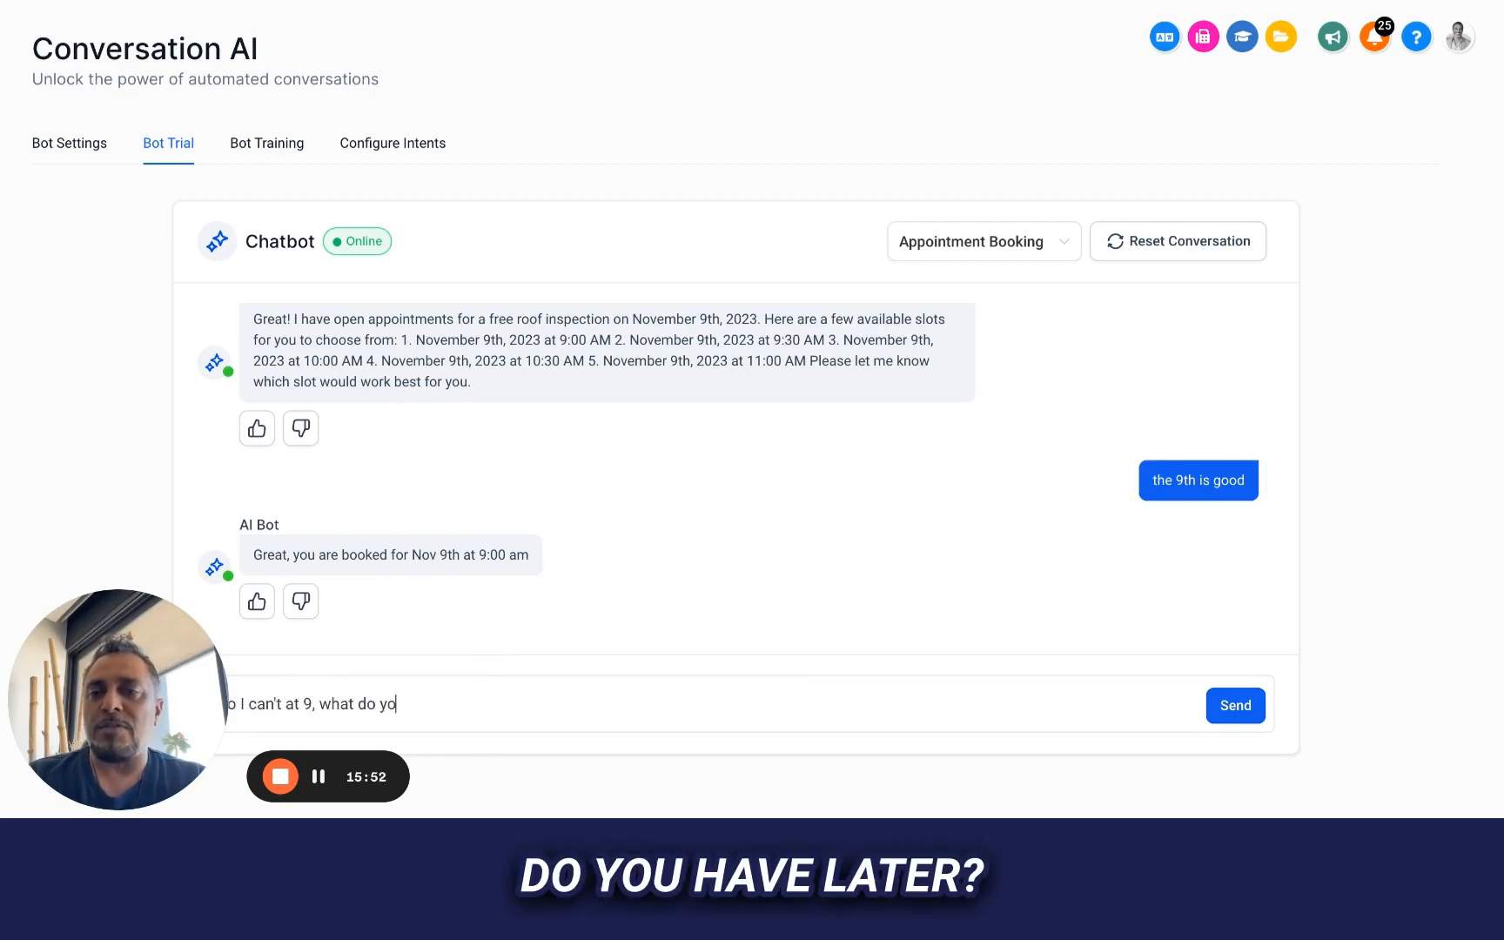
text(u have later?)
key(Return)
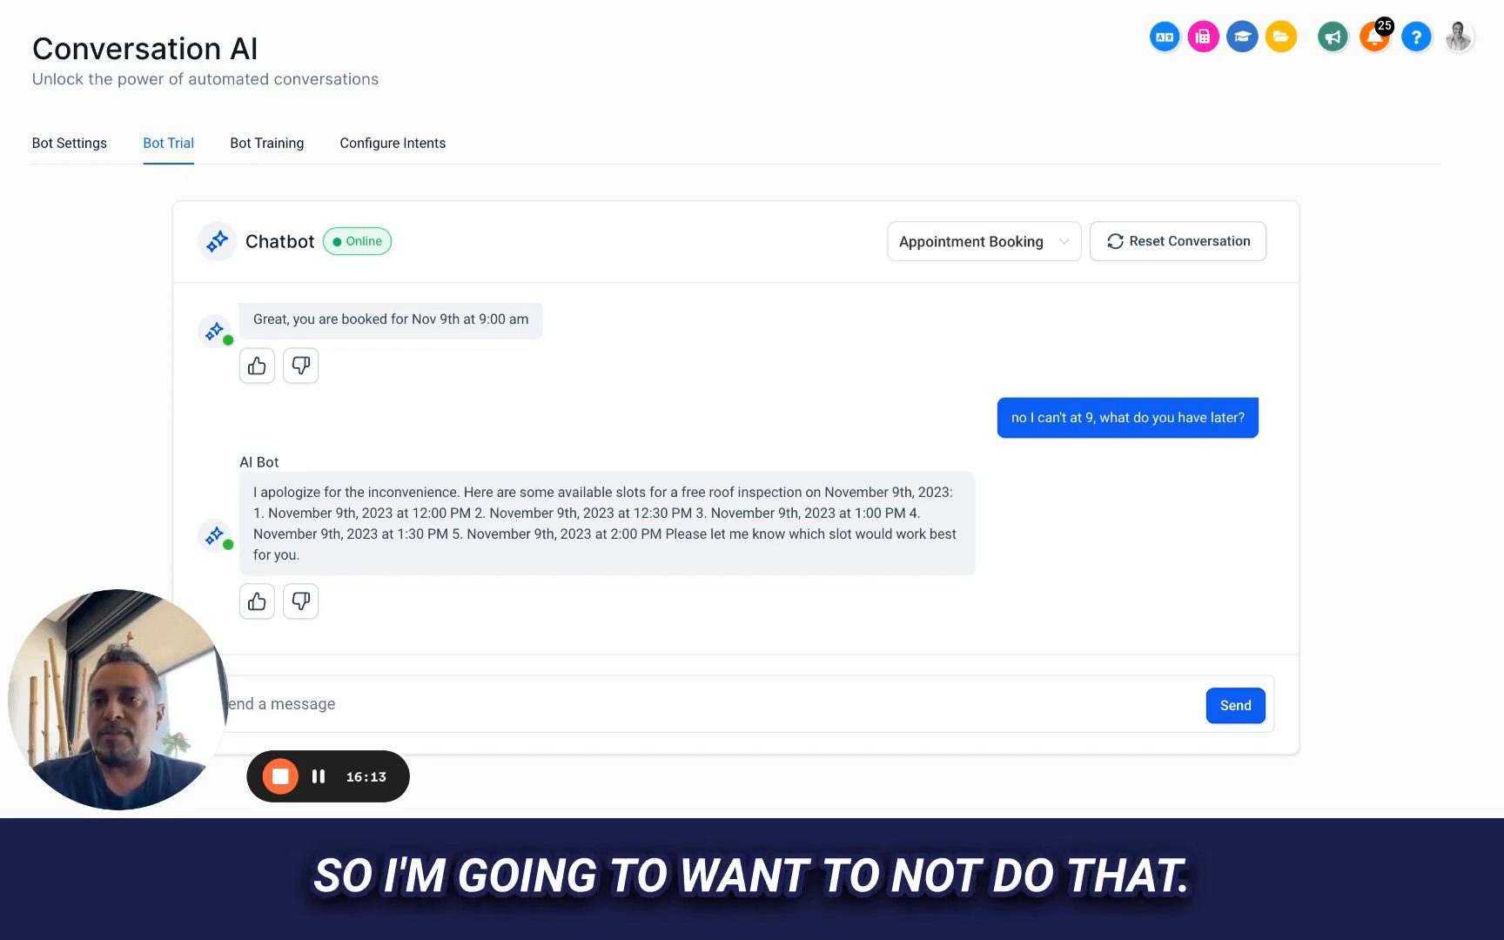
Set the Appointment Booking intent to "Don't book appointment (only send the booking link)" and save the settings
click(415, 145)
scroll(660, 457, down, 3)
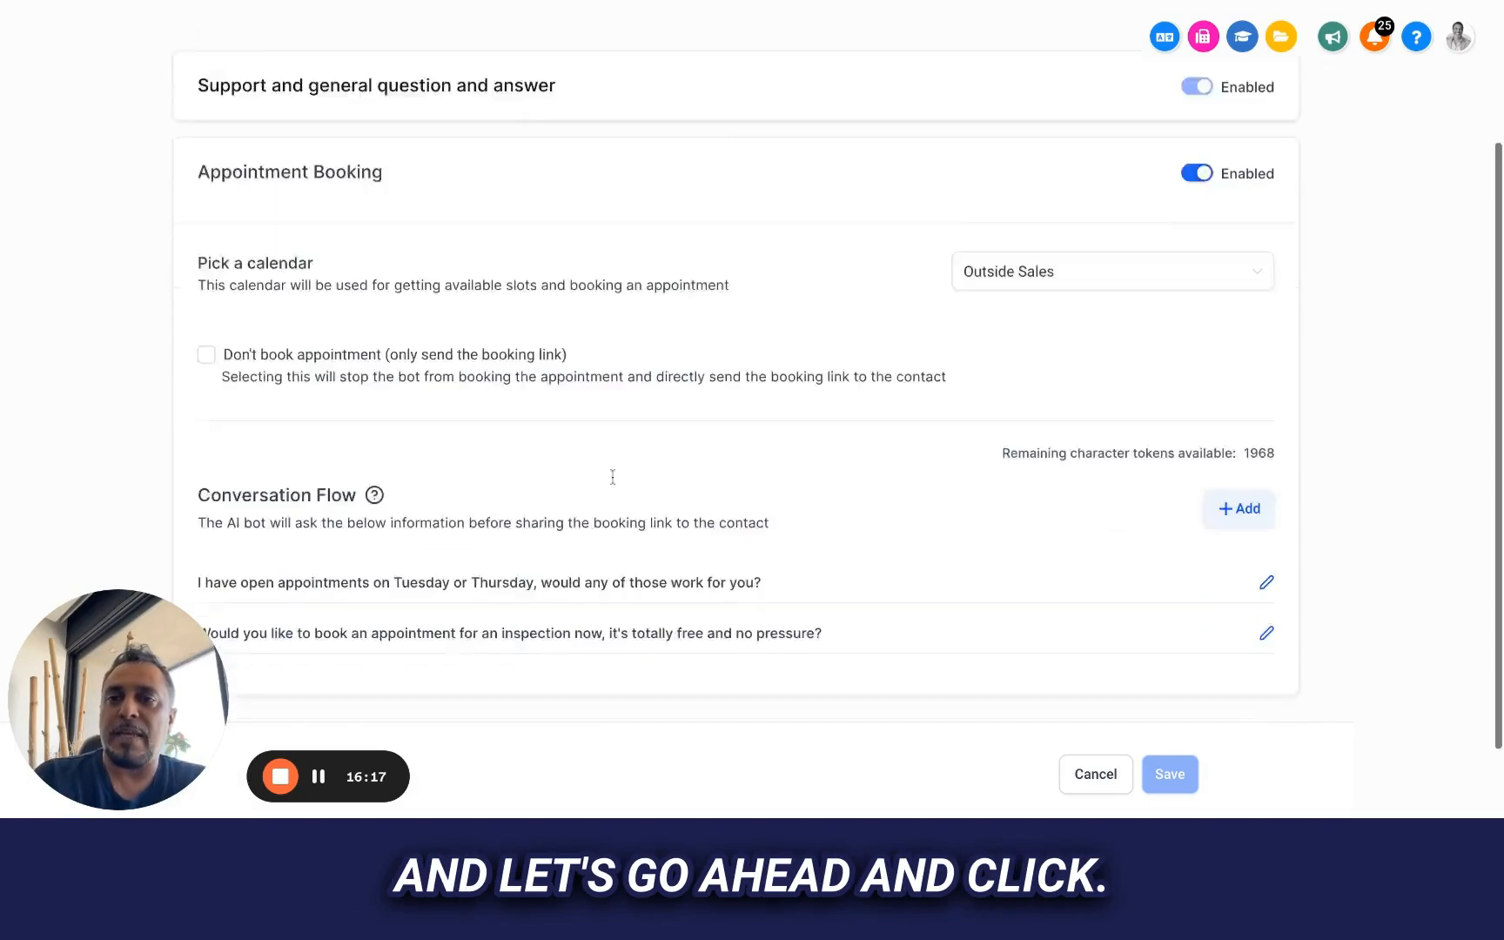
click(206, 298)
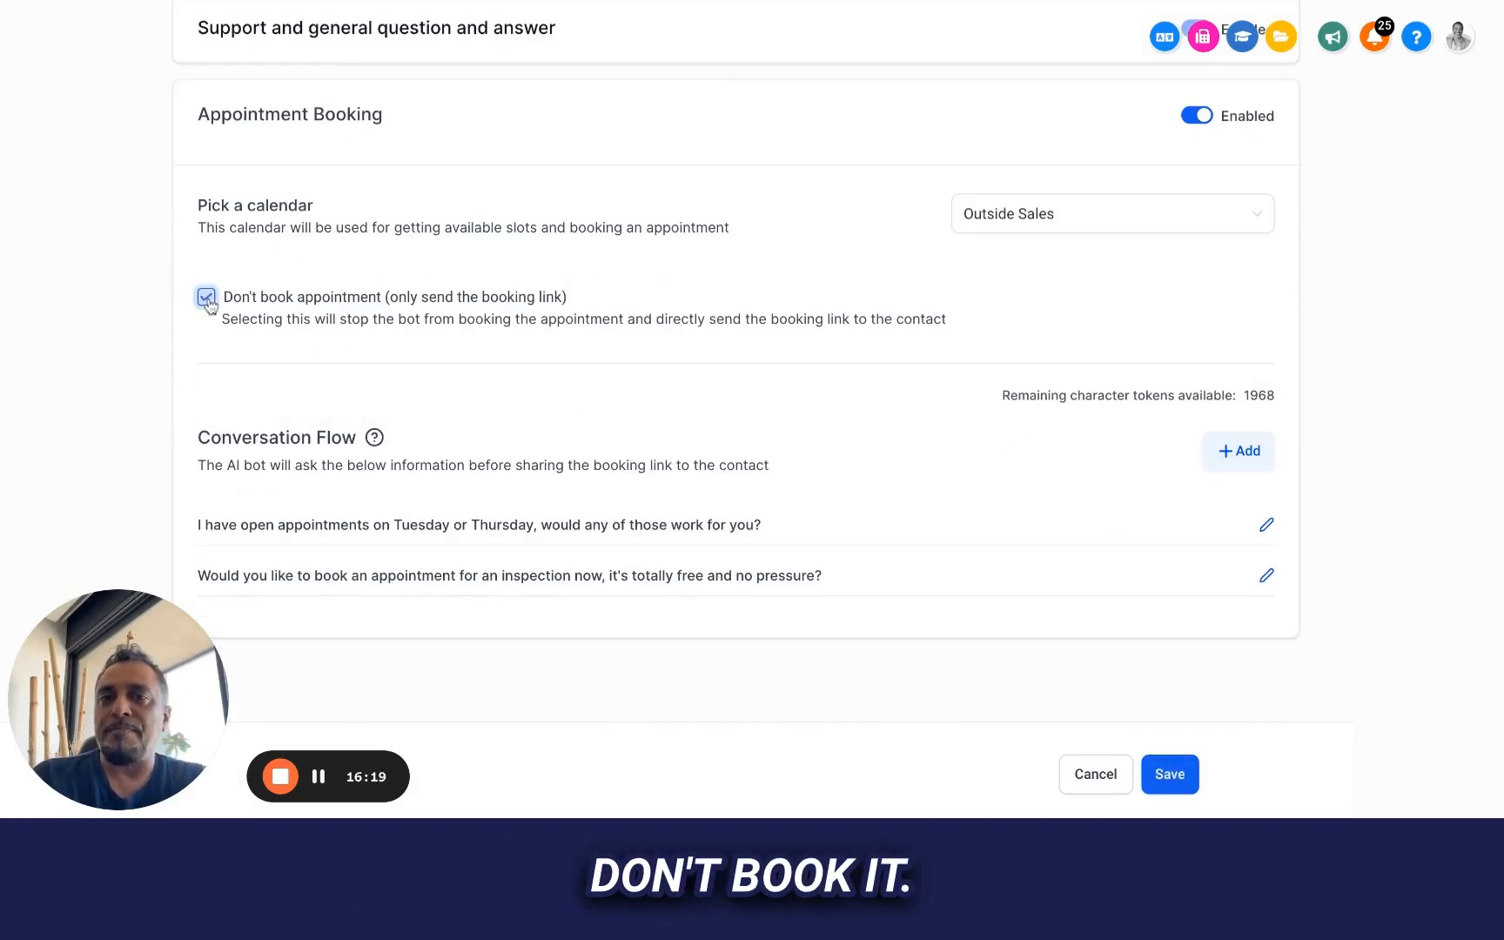
click(1166, 777)
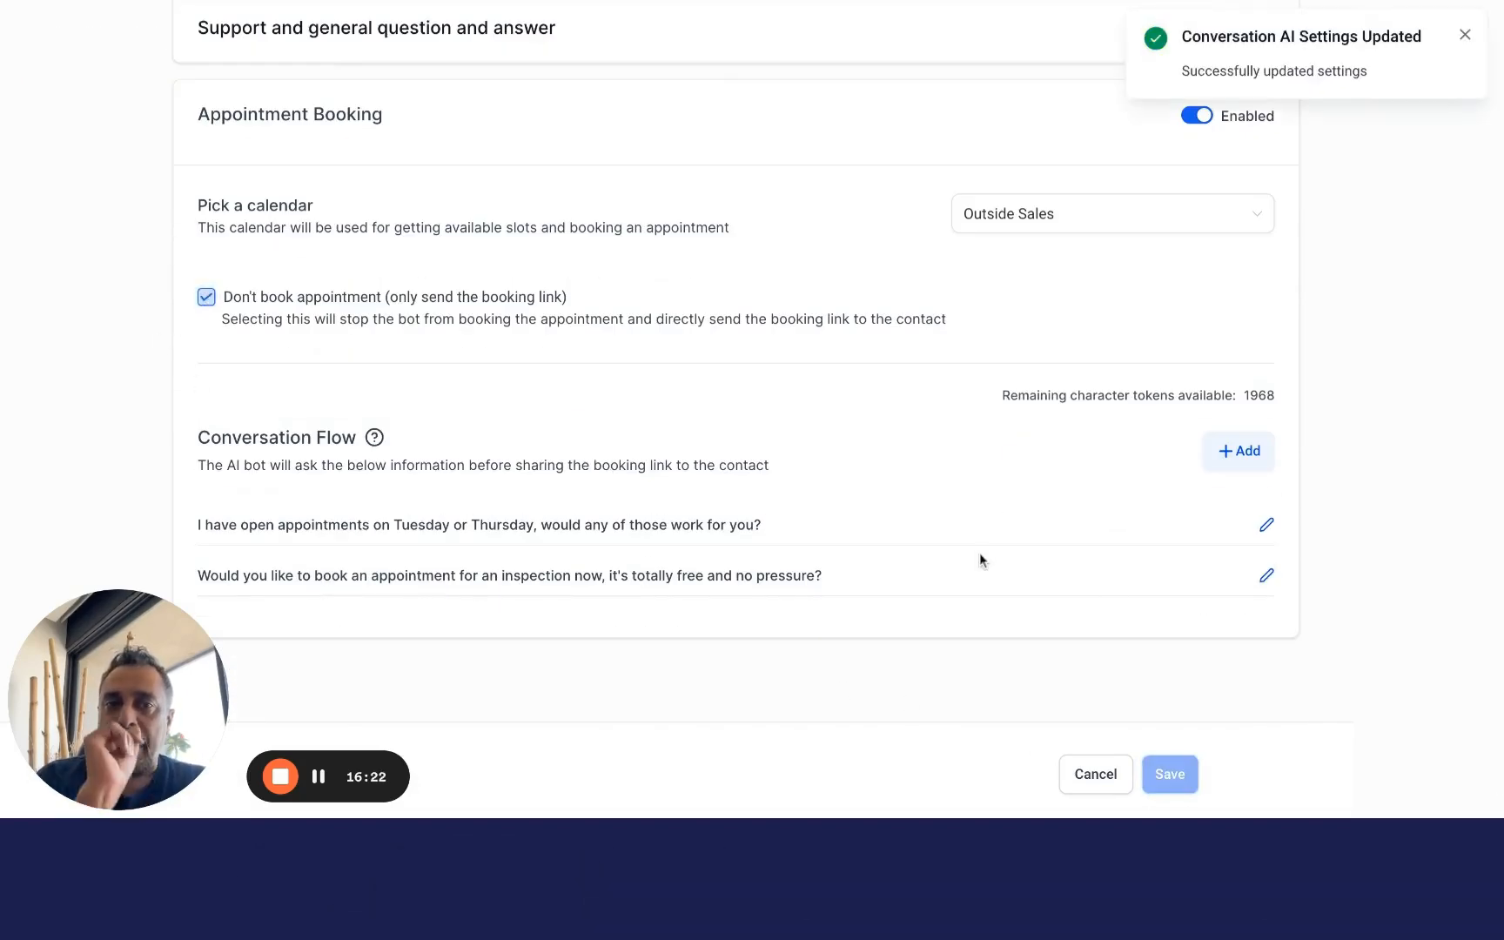
Return to Bot Trial and reset the conversation, keeping Appointment Booking as the intent
scroll(979, 559, up, 3)
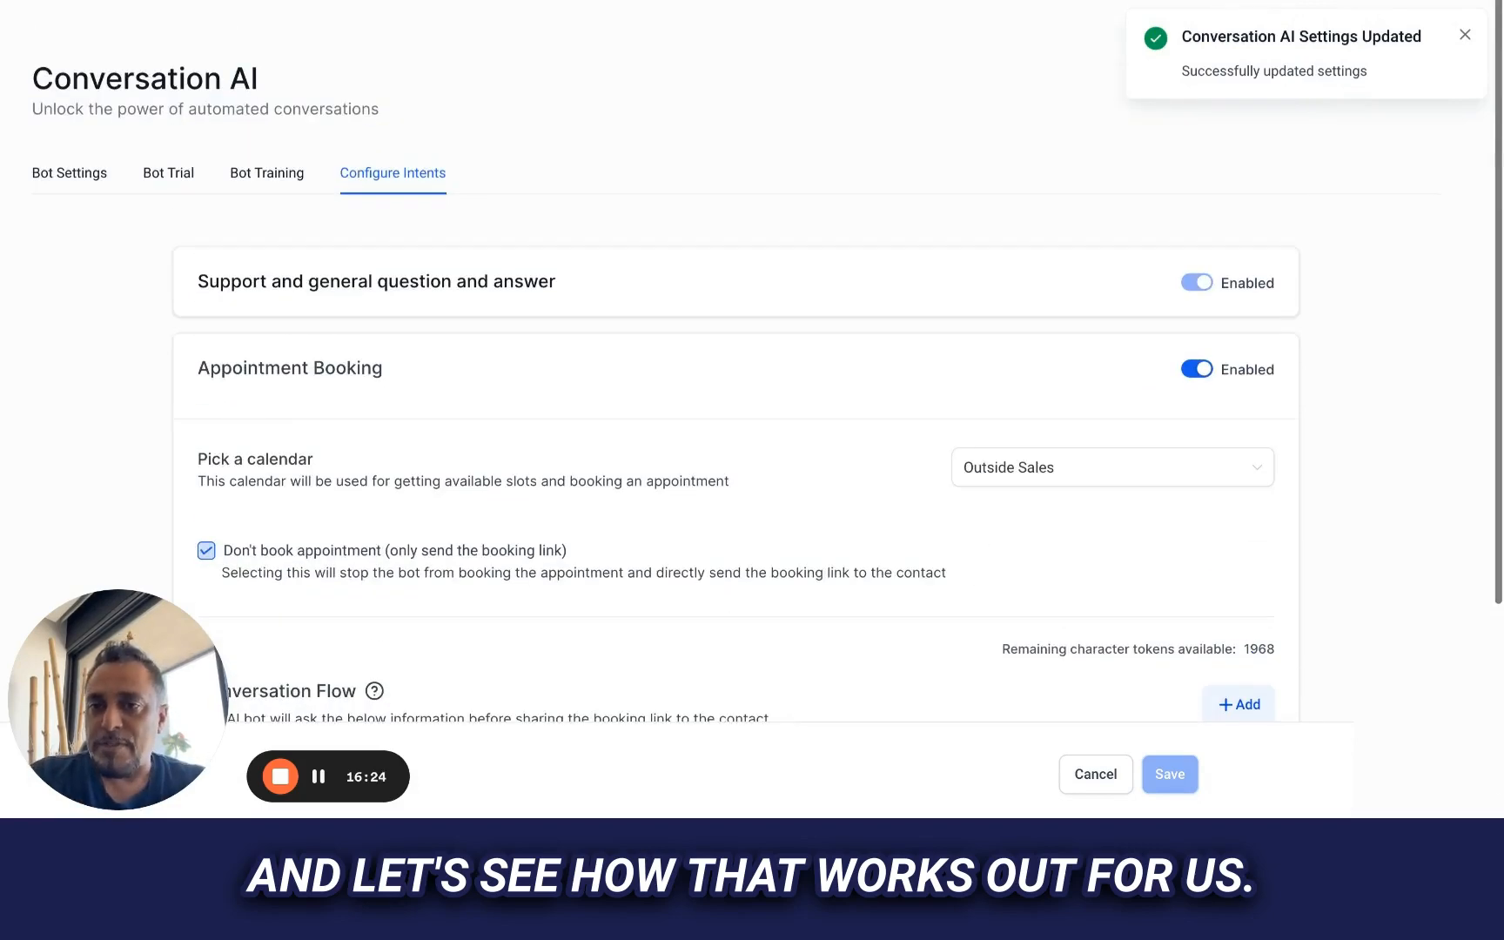
click(185, 192)
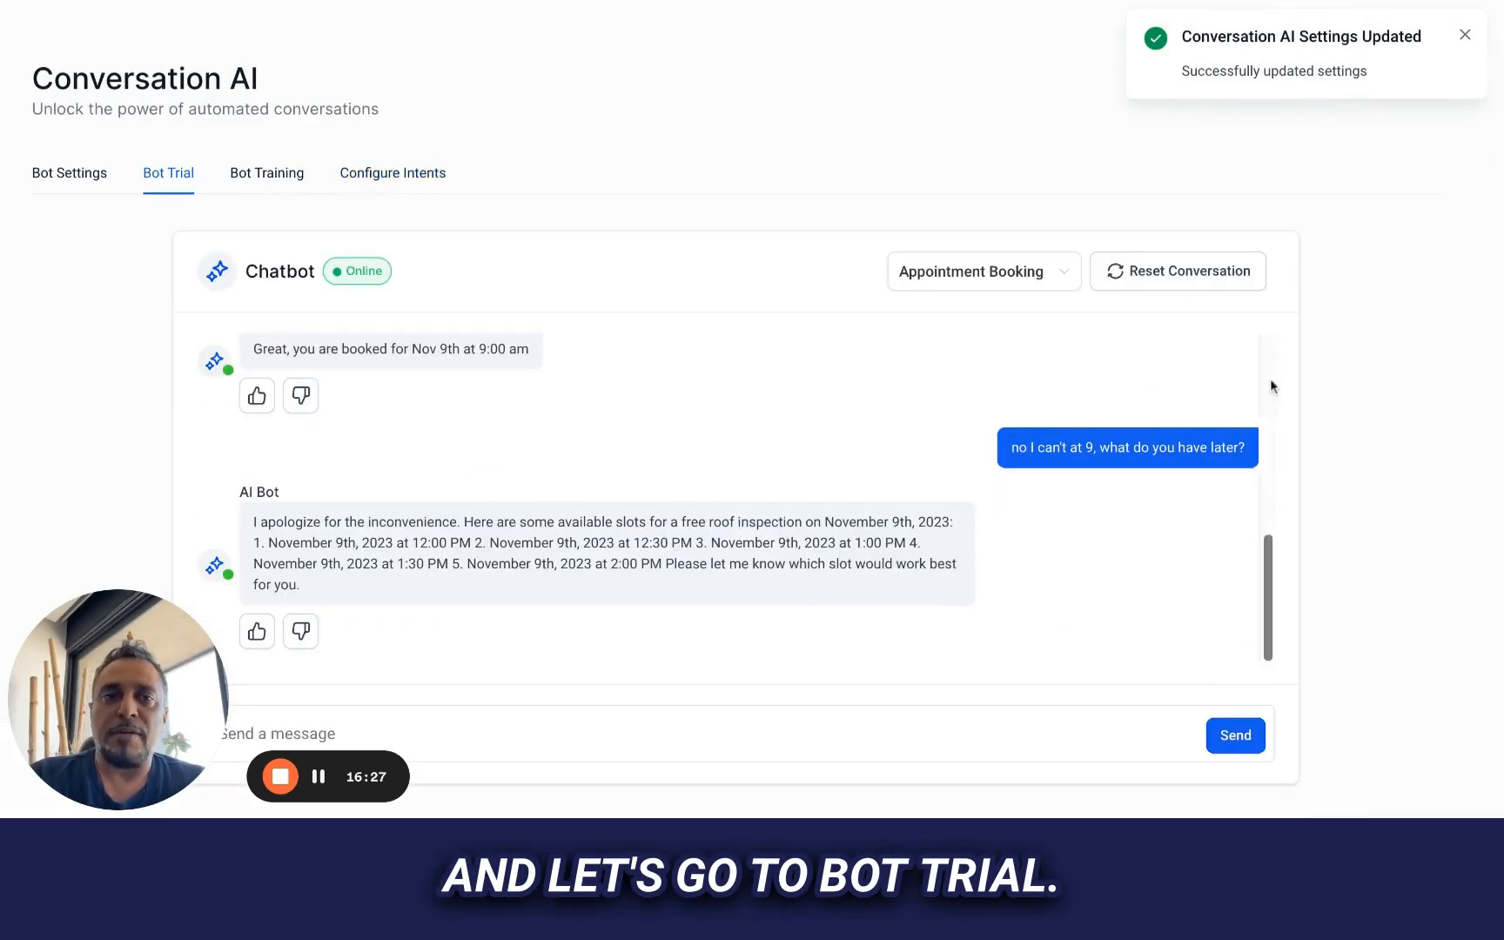
click(1183, 278)
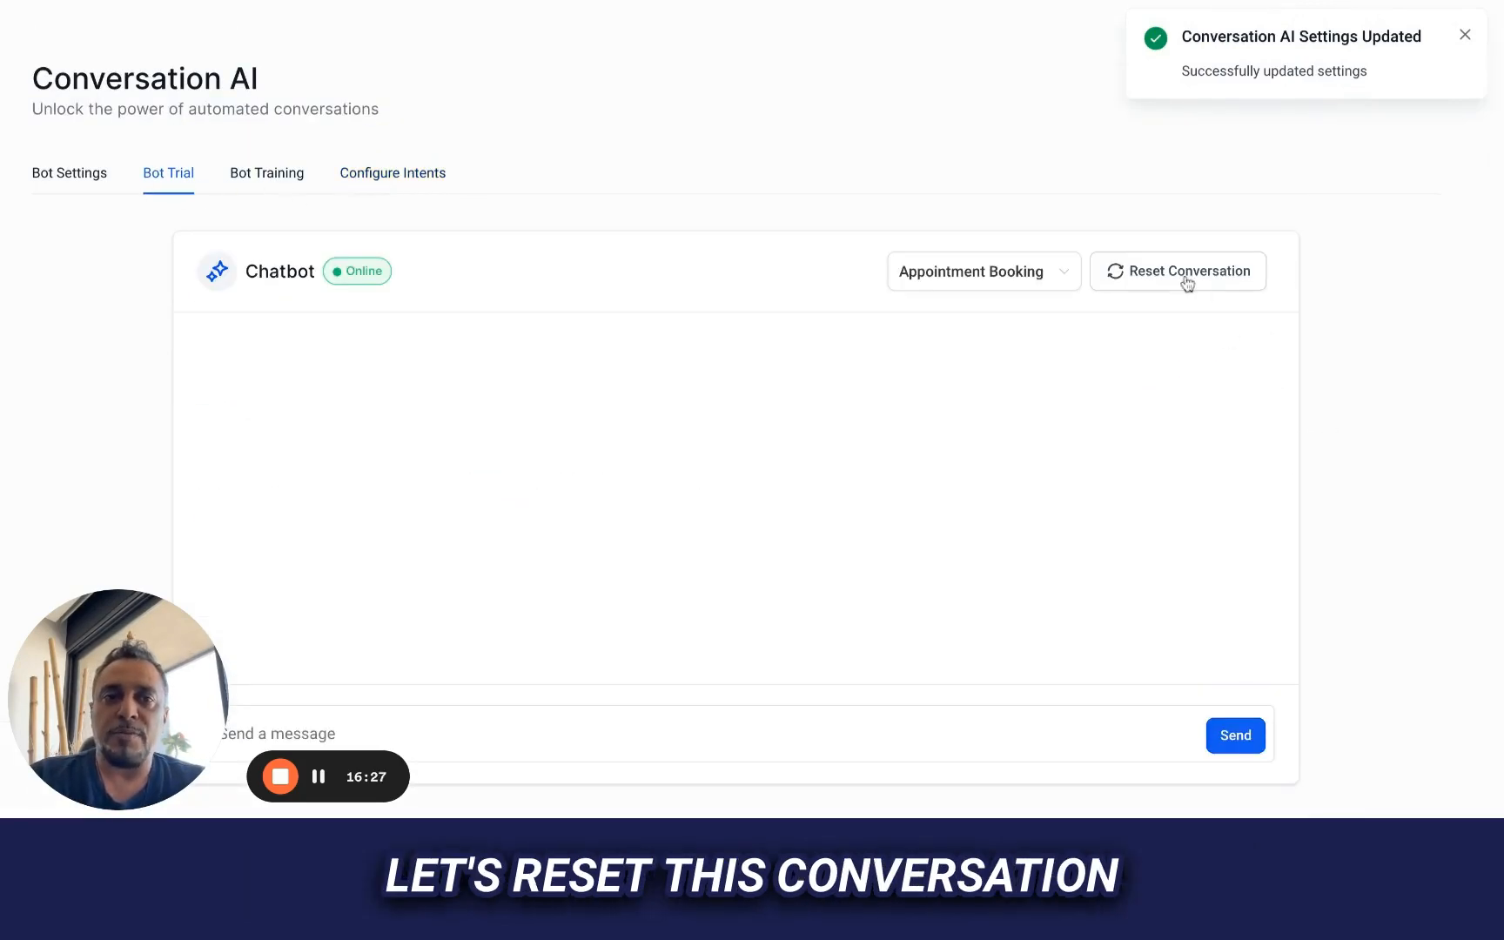
click(1034, 279)
click(1002, 233)
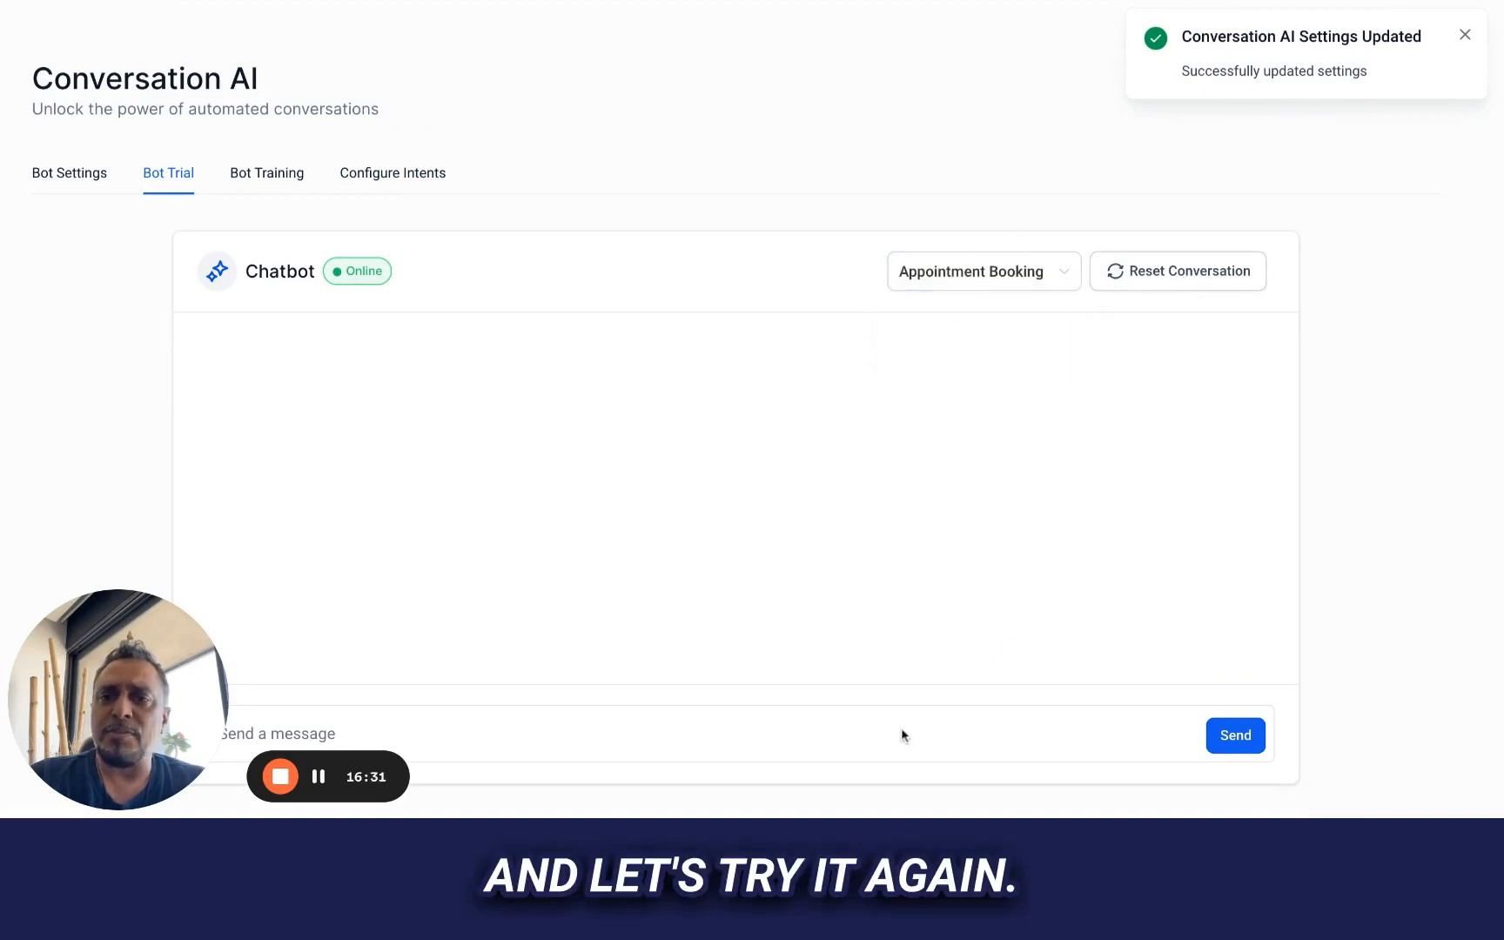
Ask the reset chatbot "do you offer roofing inspections?"
click(833, 732)
text(do you offer )
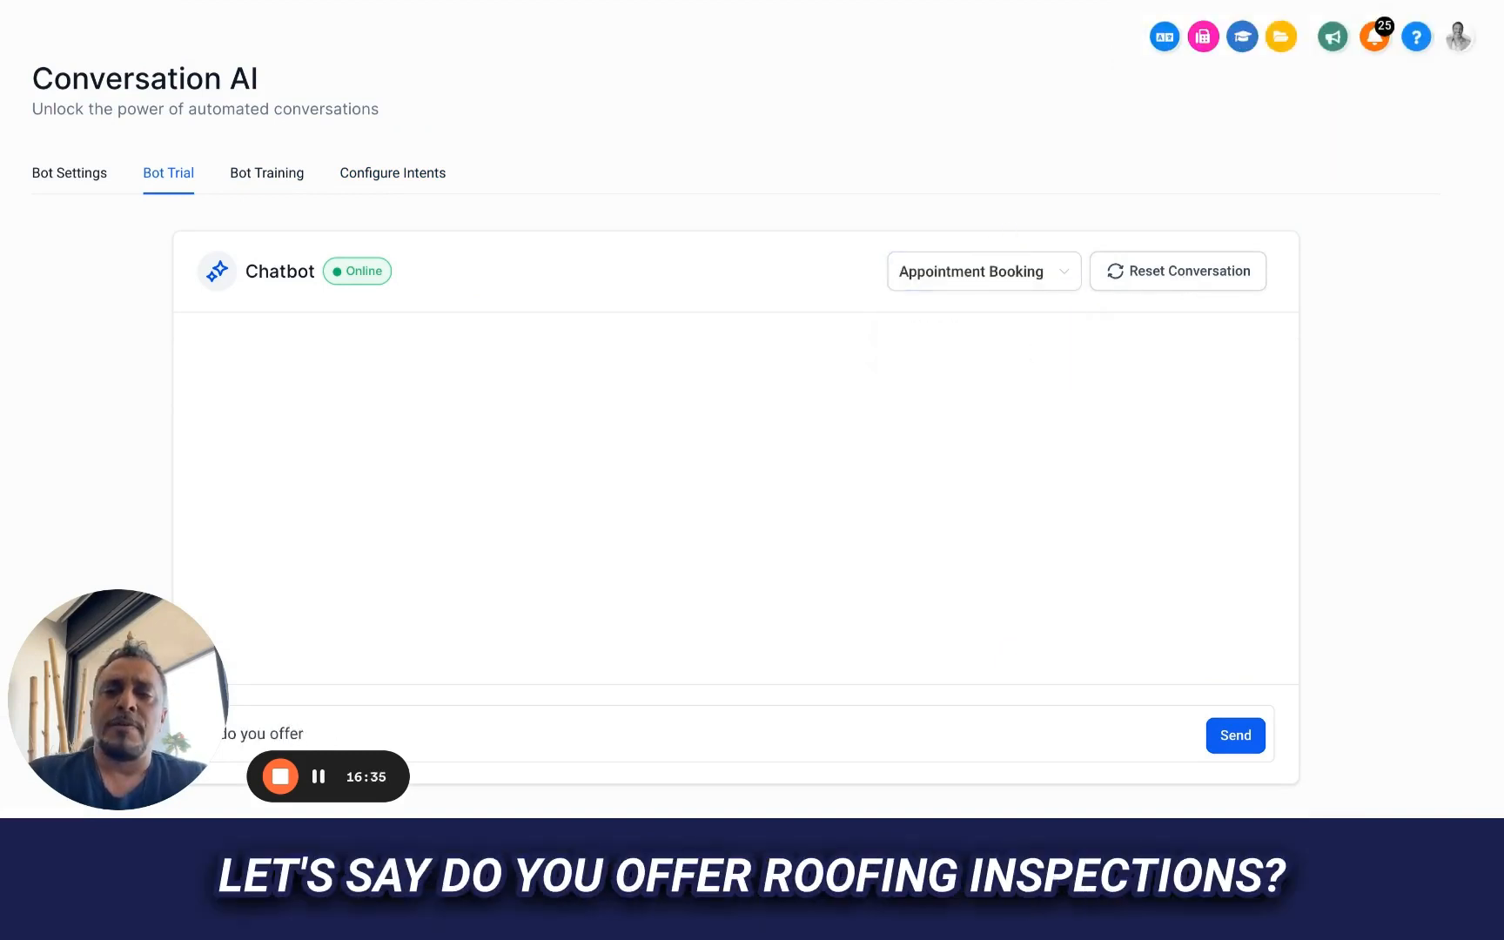
text(roofing)
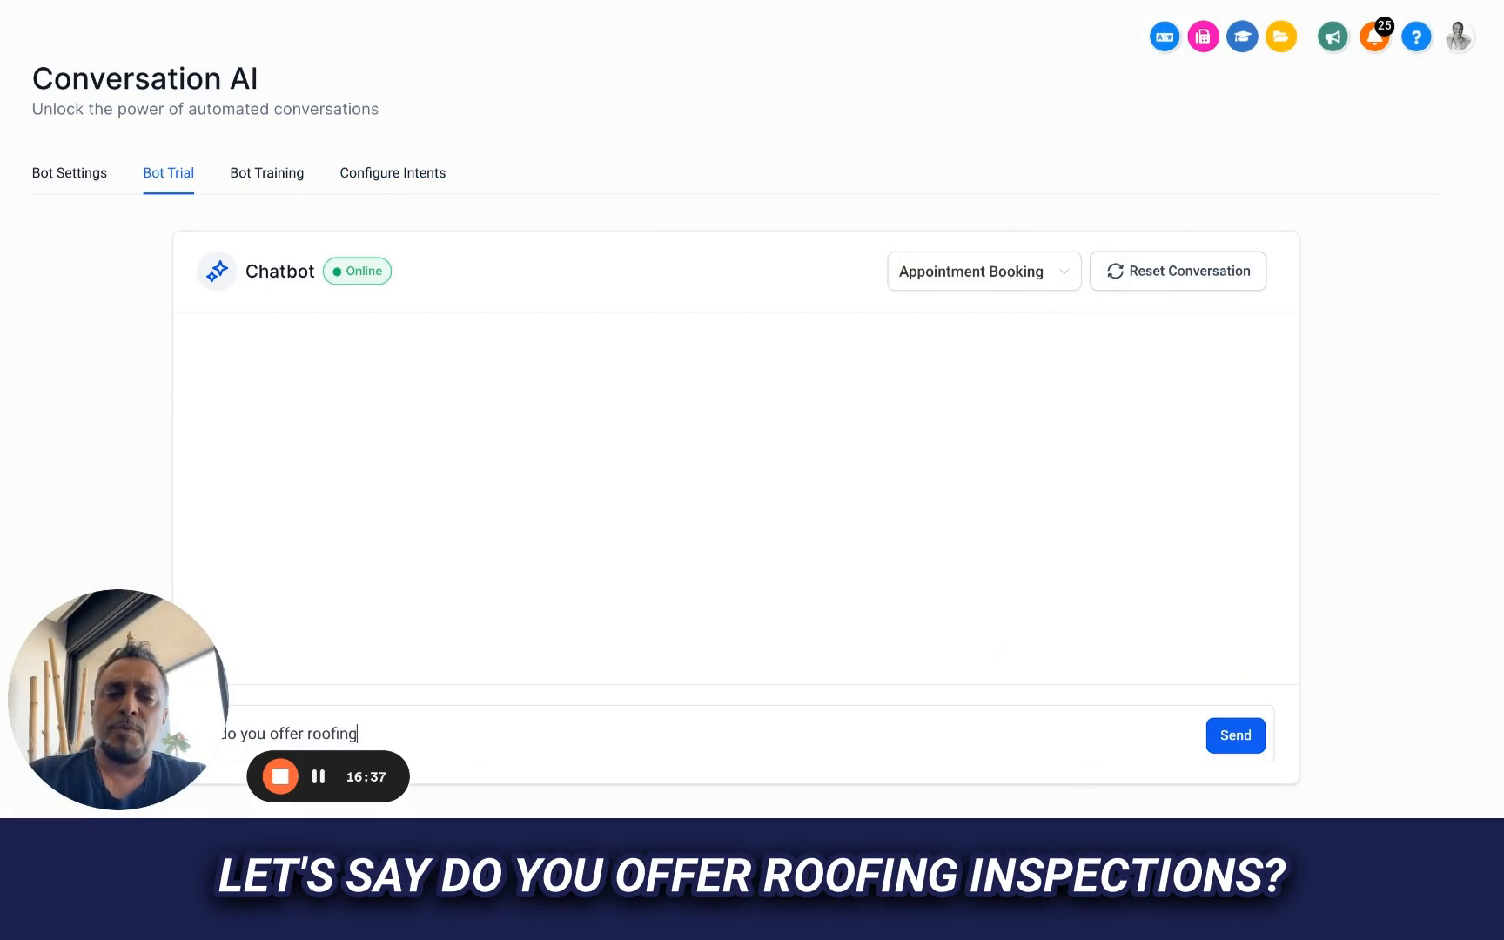
text( inspections?)
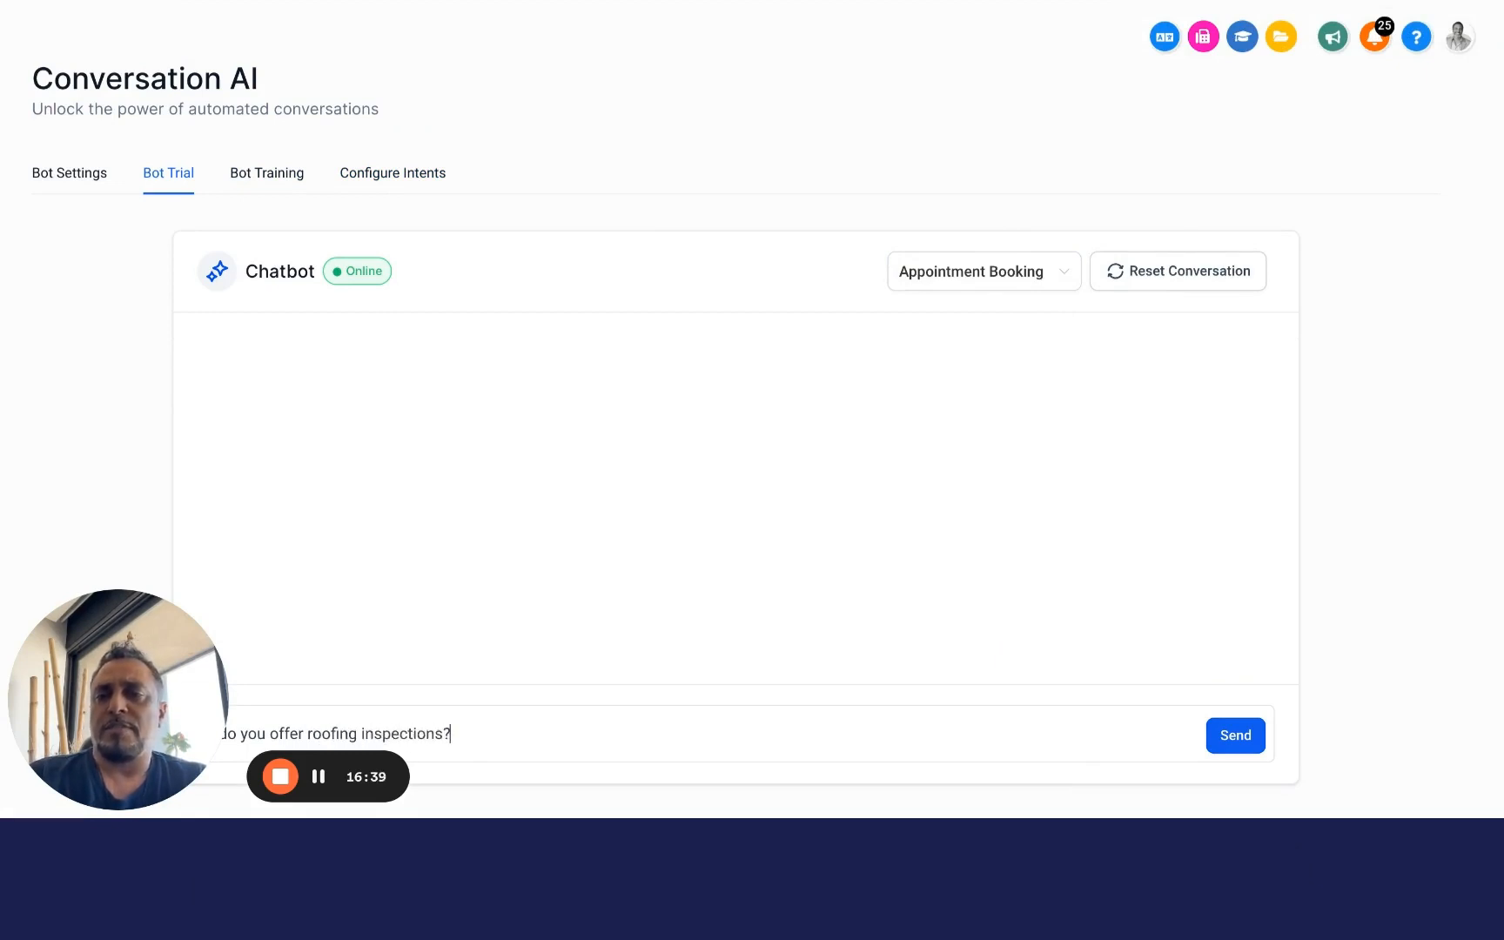
key(Return)
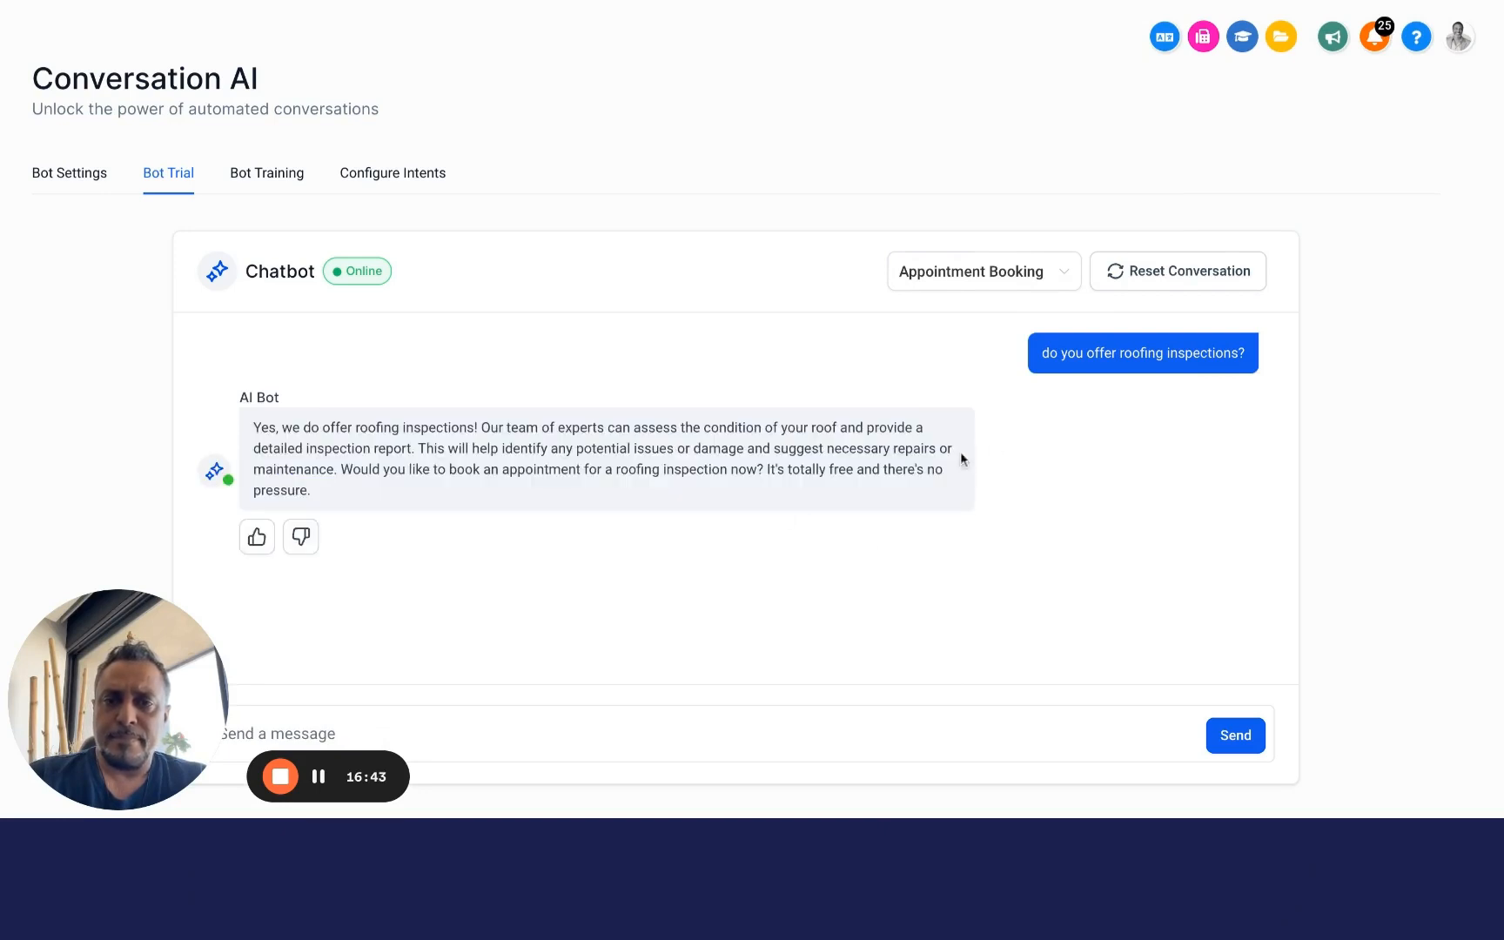
Highlight the free inspection booking offer in the bot's reply and answer it with "yes"
drag(767, 470, 851, 478)
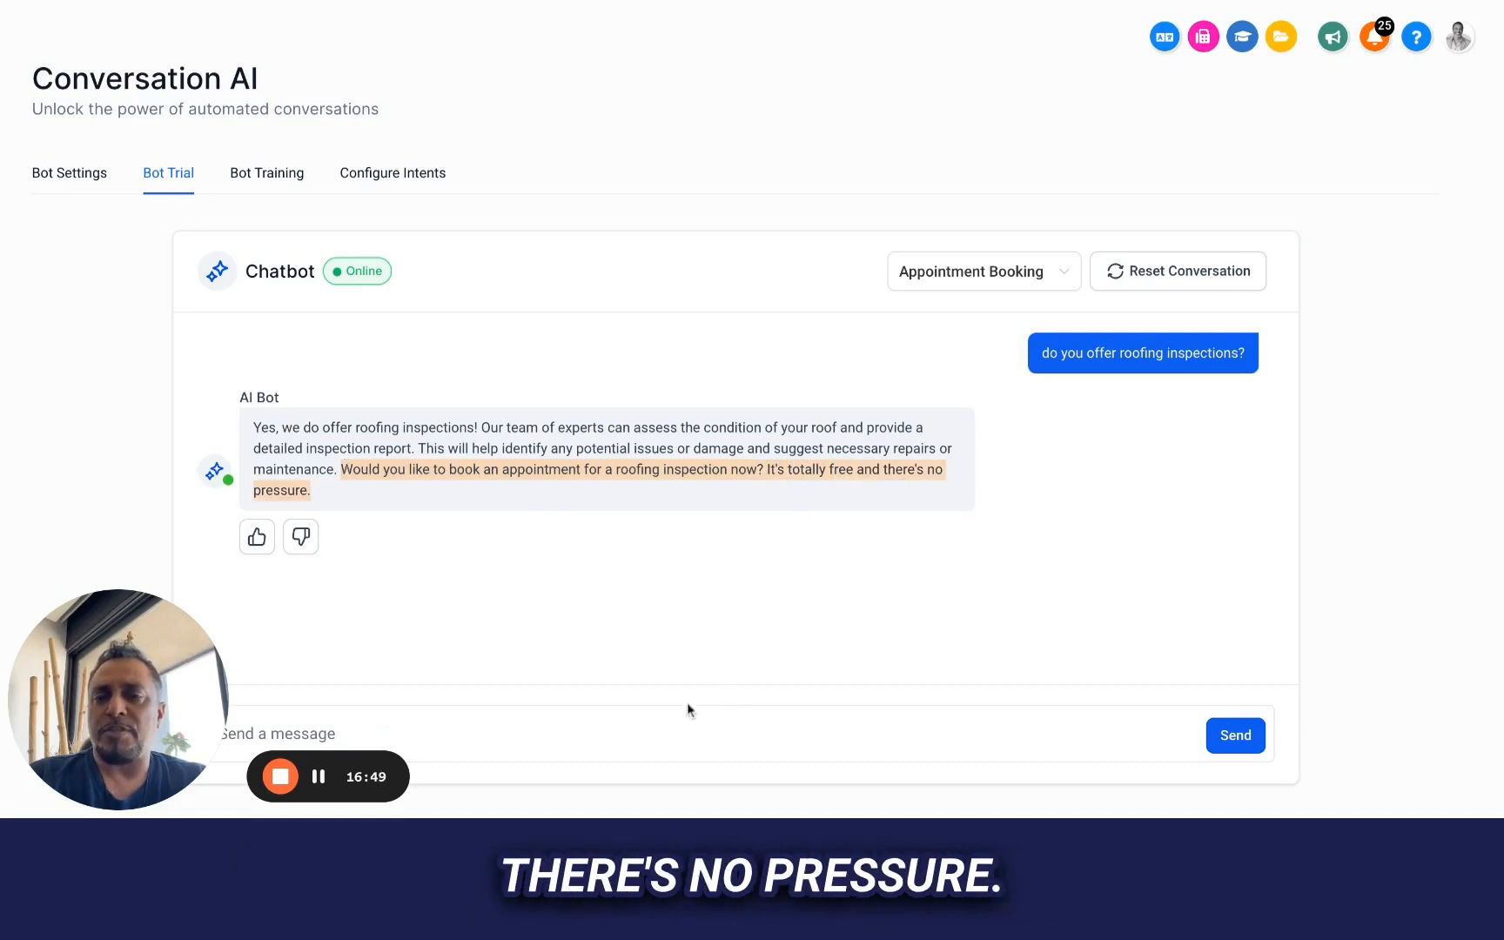
click(649, 737)
text(yes)
key(Return)
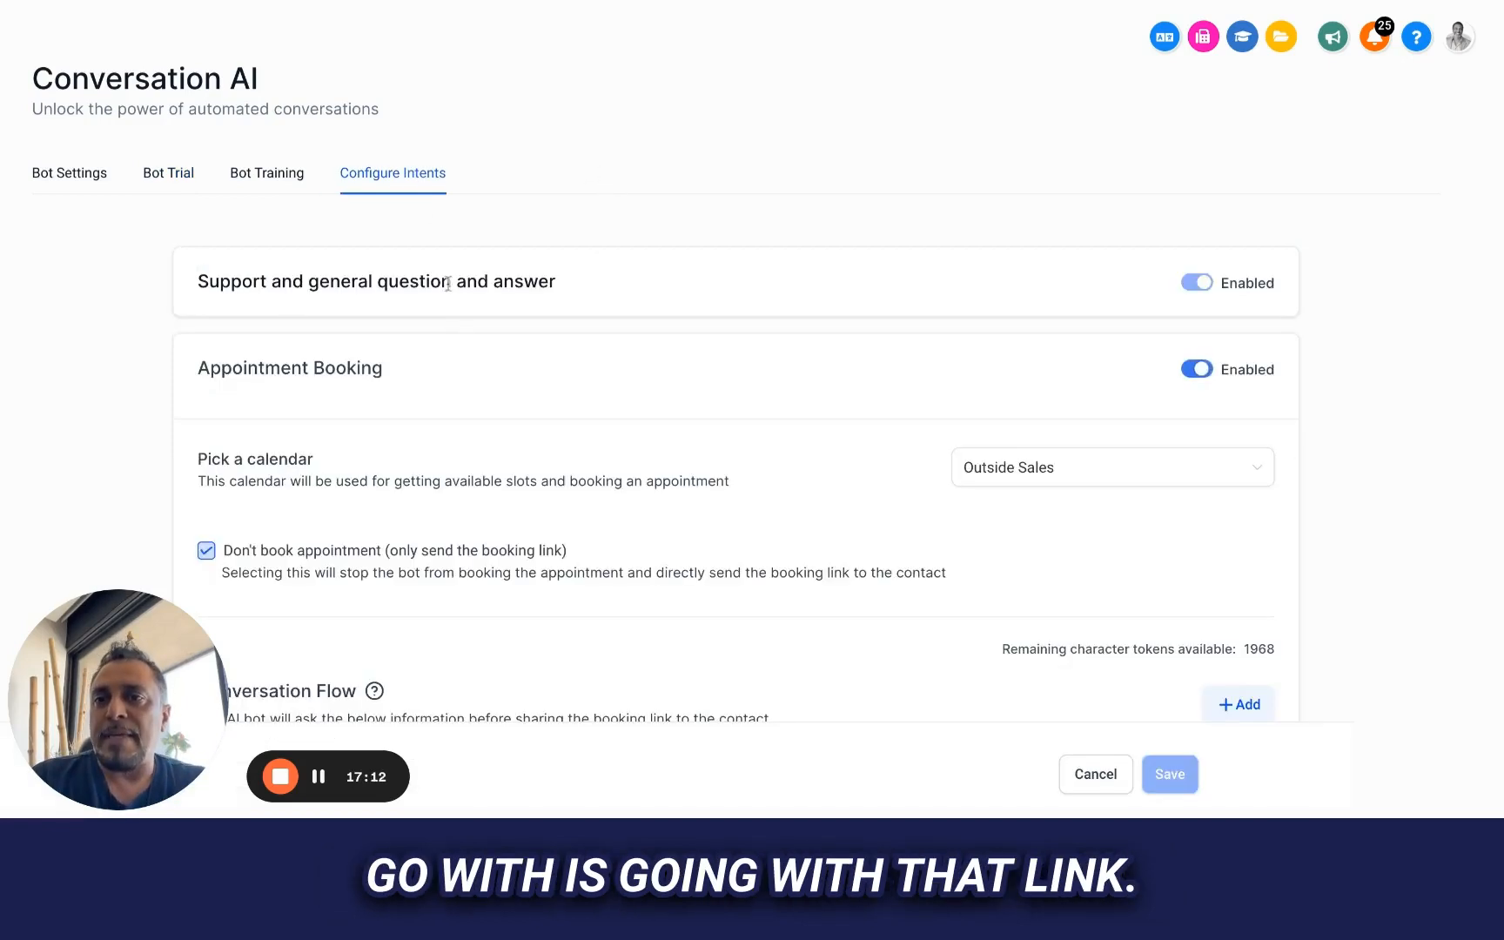
Replace the Tuesday or Thursday question in the Appointment Booking Conversation Flow with "Would you like to book an appointments"
scroll(444, 501, down, 3)
scroll(452, 508, down, 3)
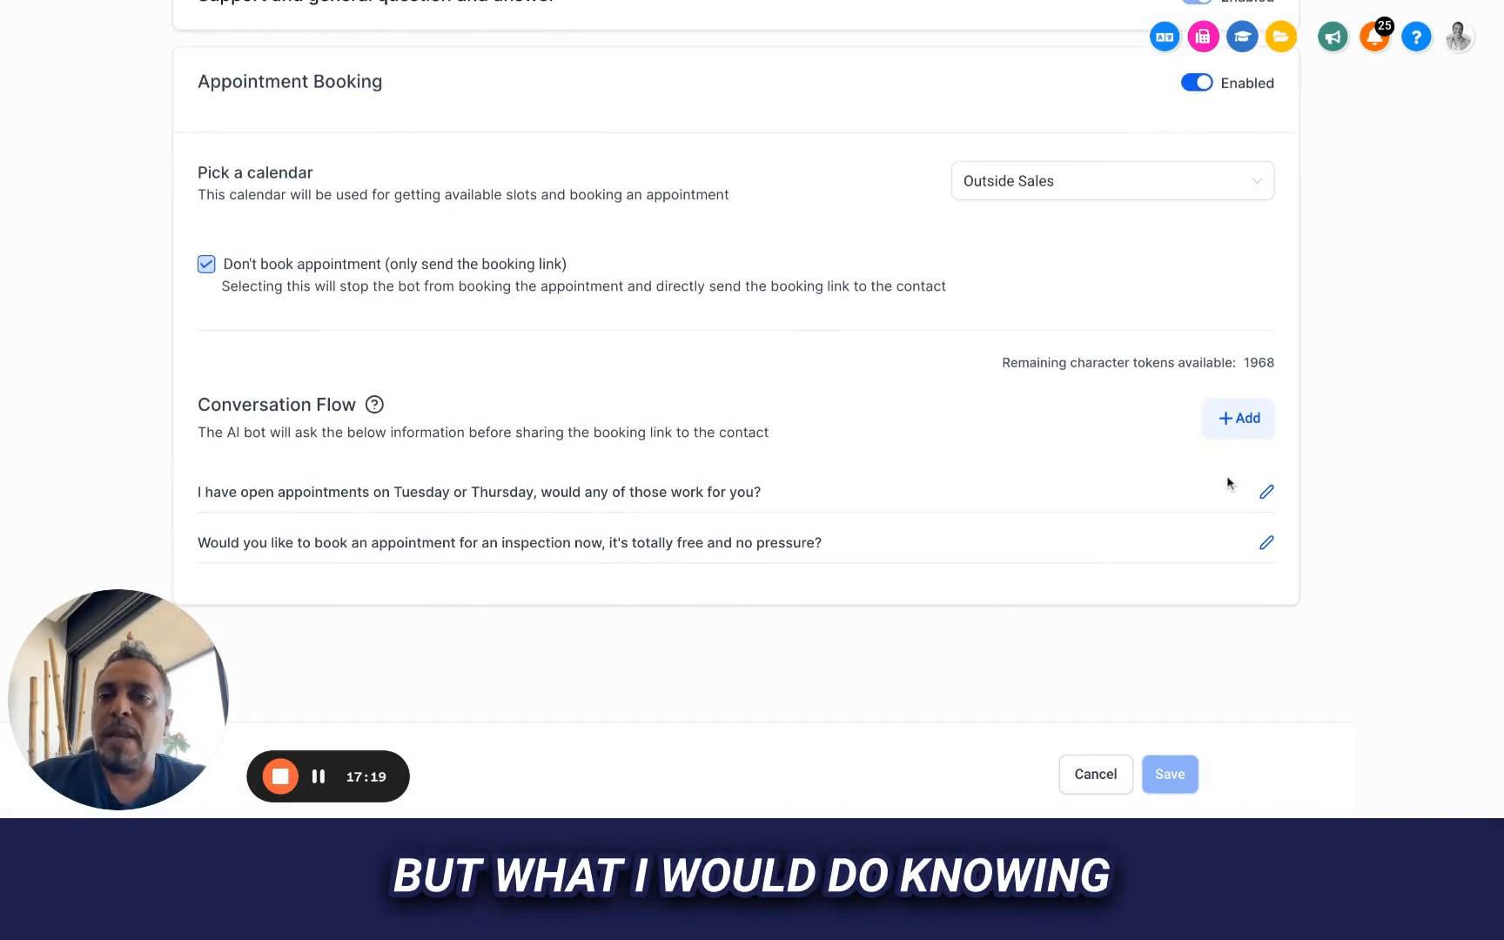
click(1262, 493)
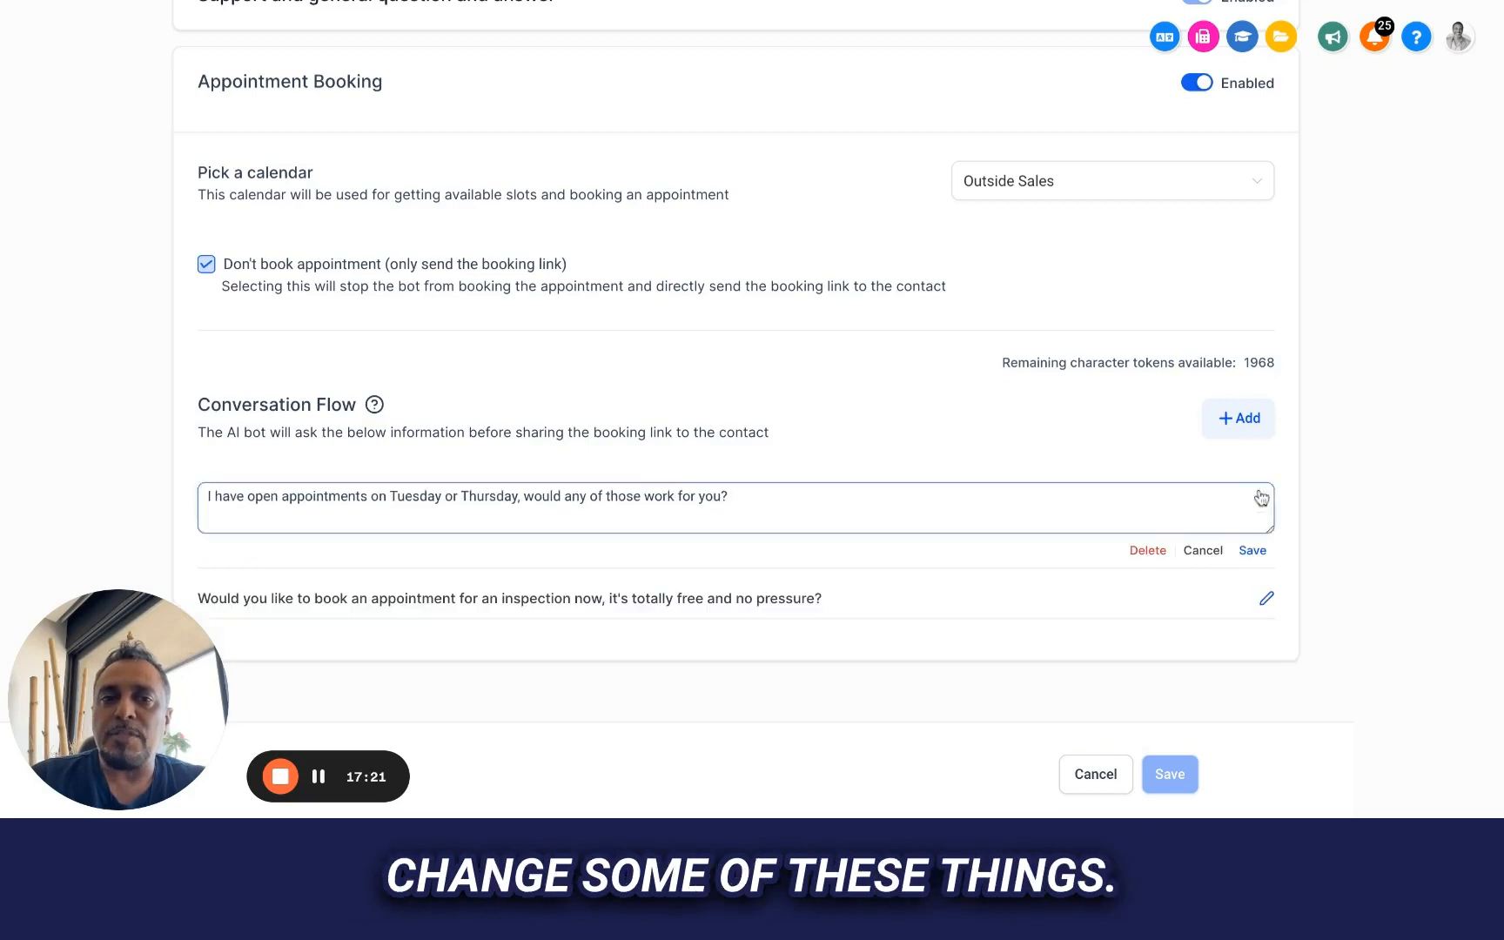
key(ctrl+a)
text(Would you l)
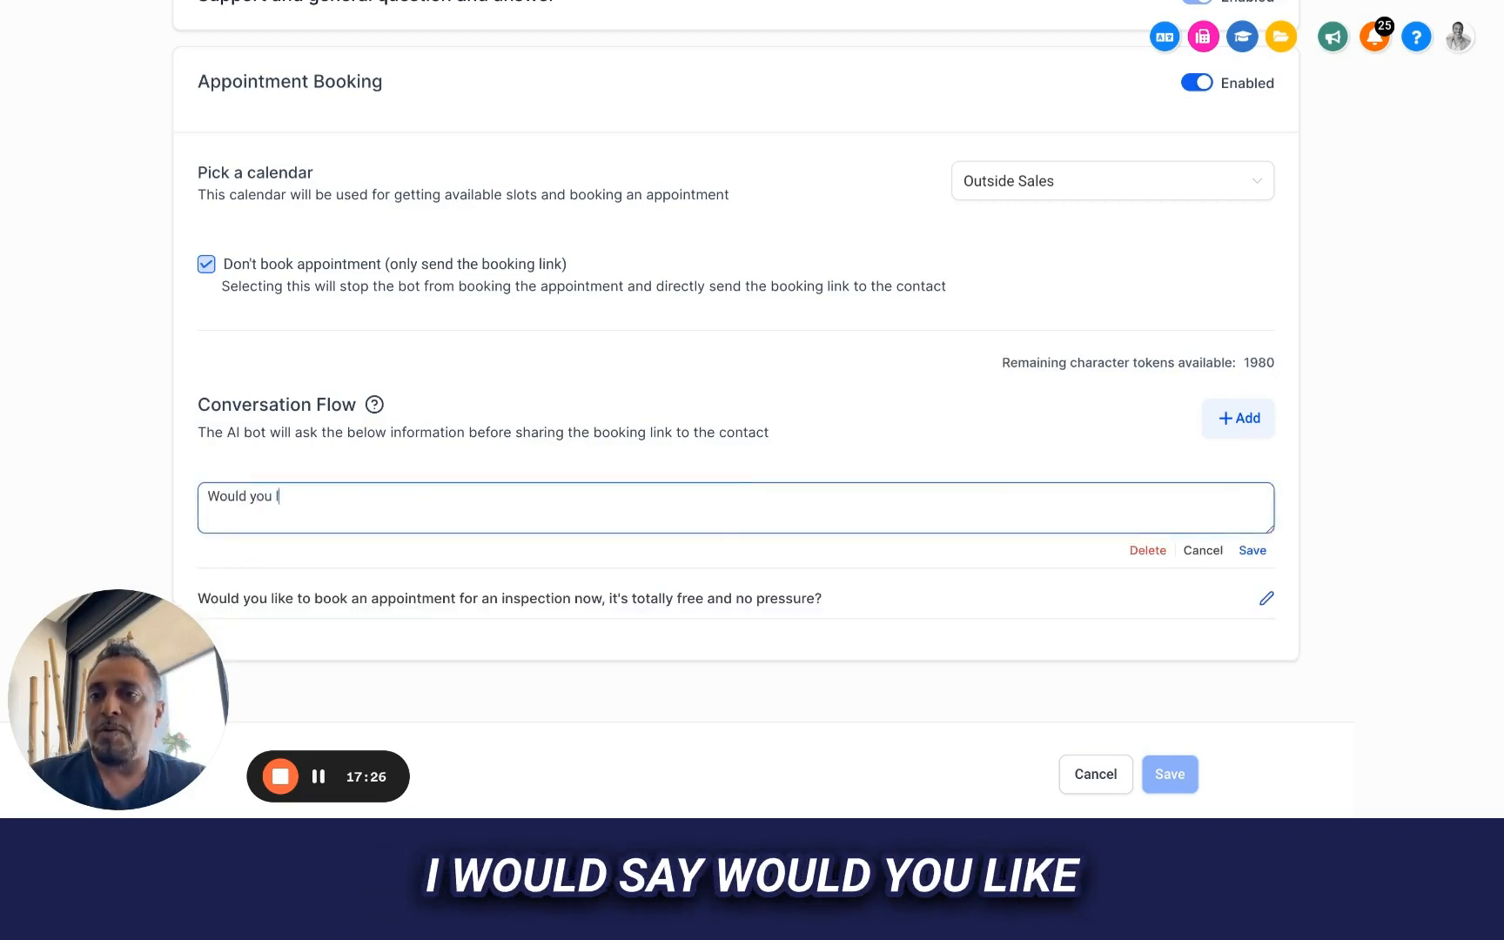
text(ike to book an apoin)
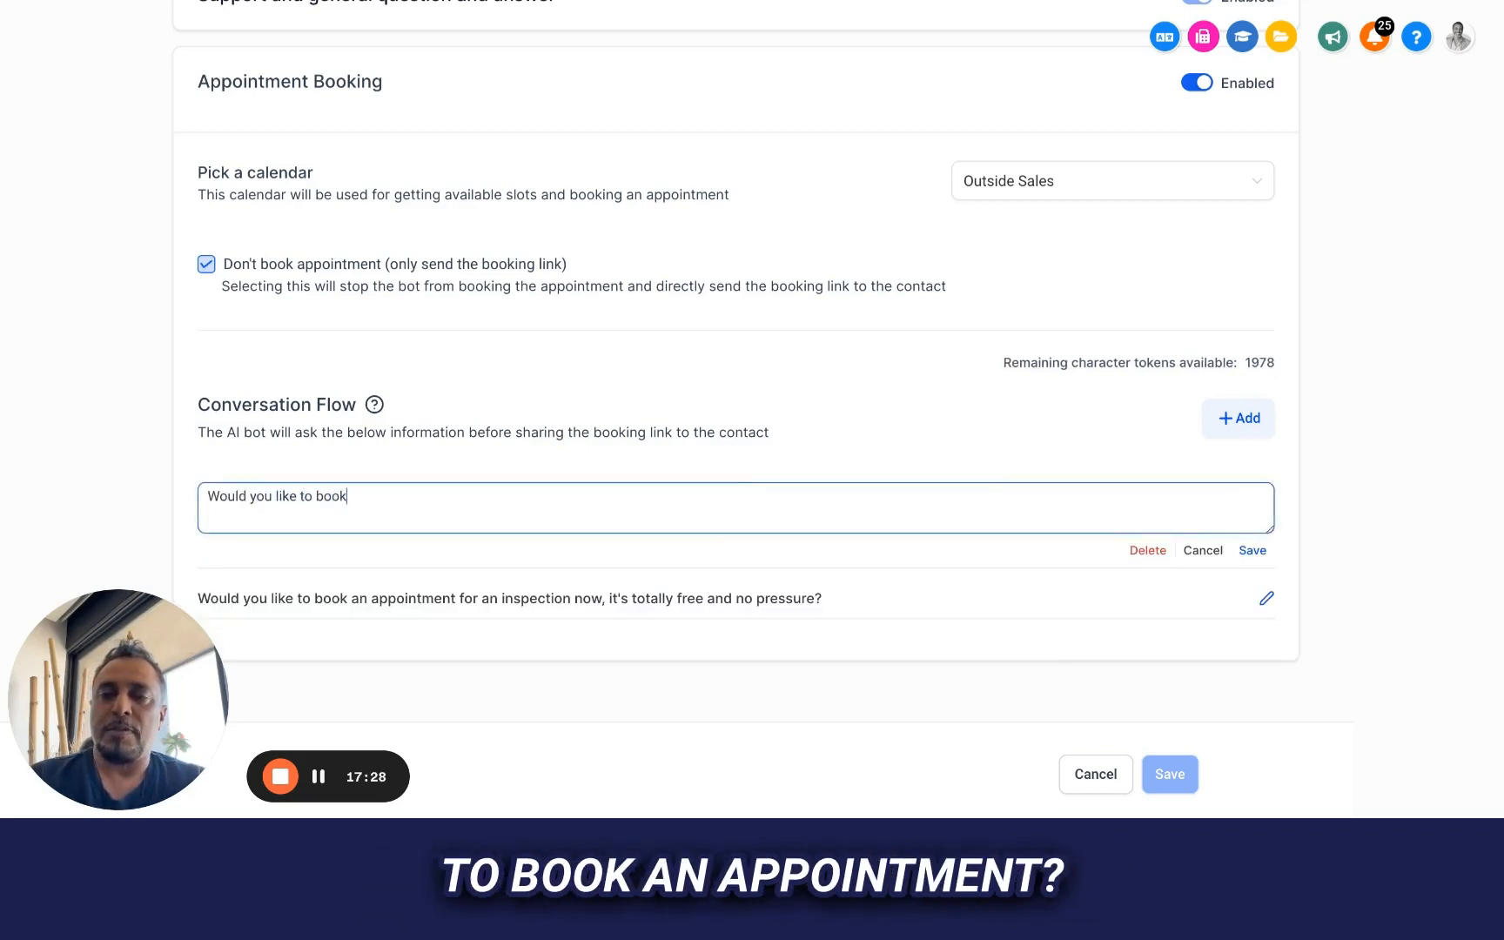
key(BackSpace)
text(p)
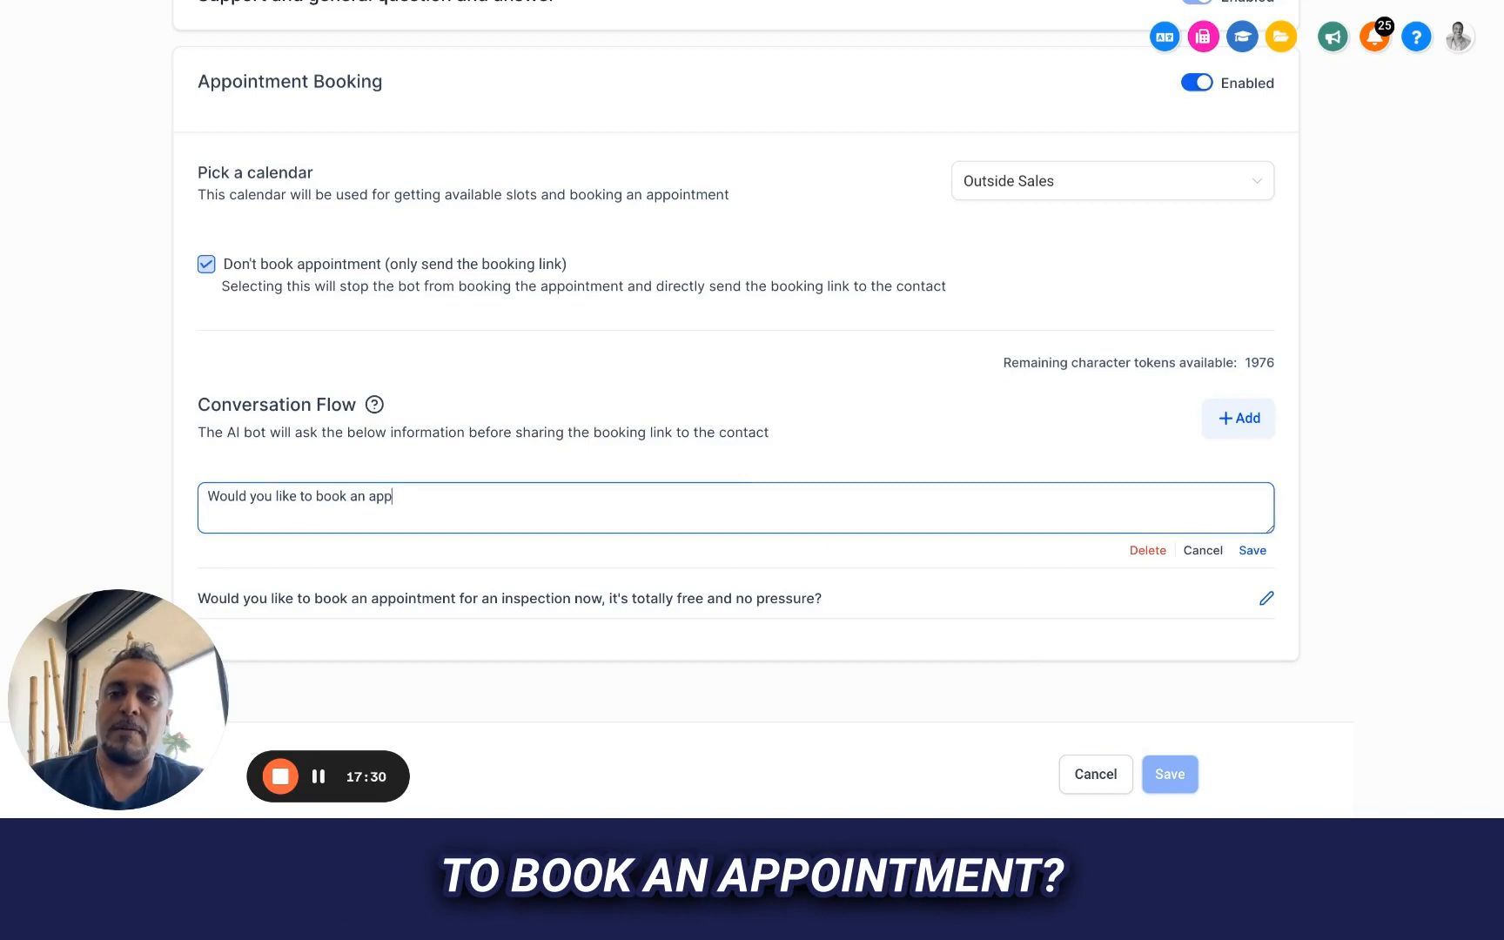
text(ointments, I can )
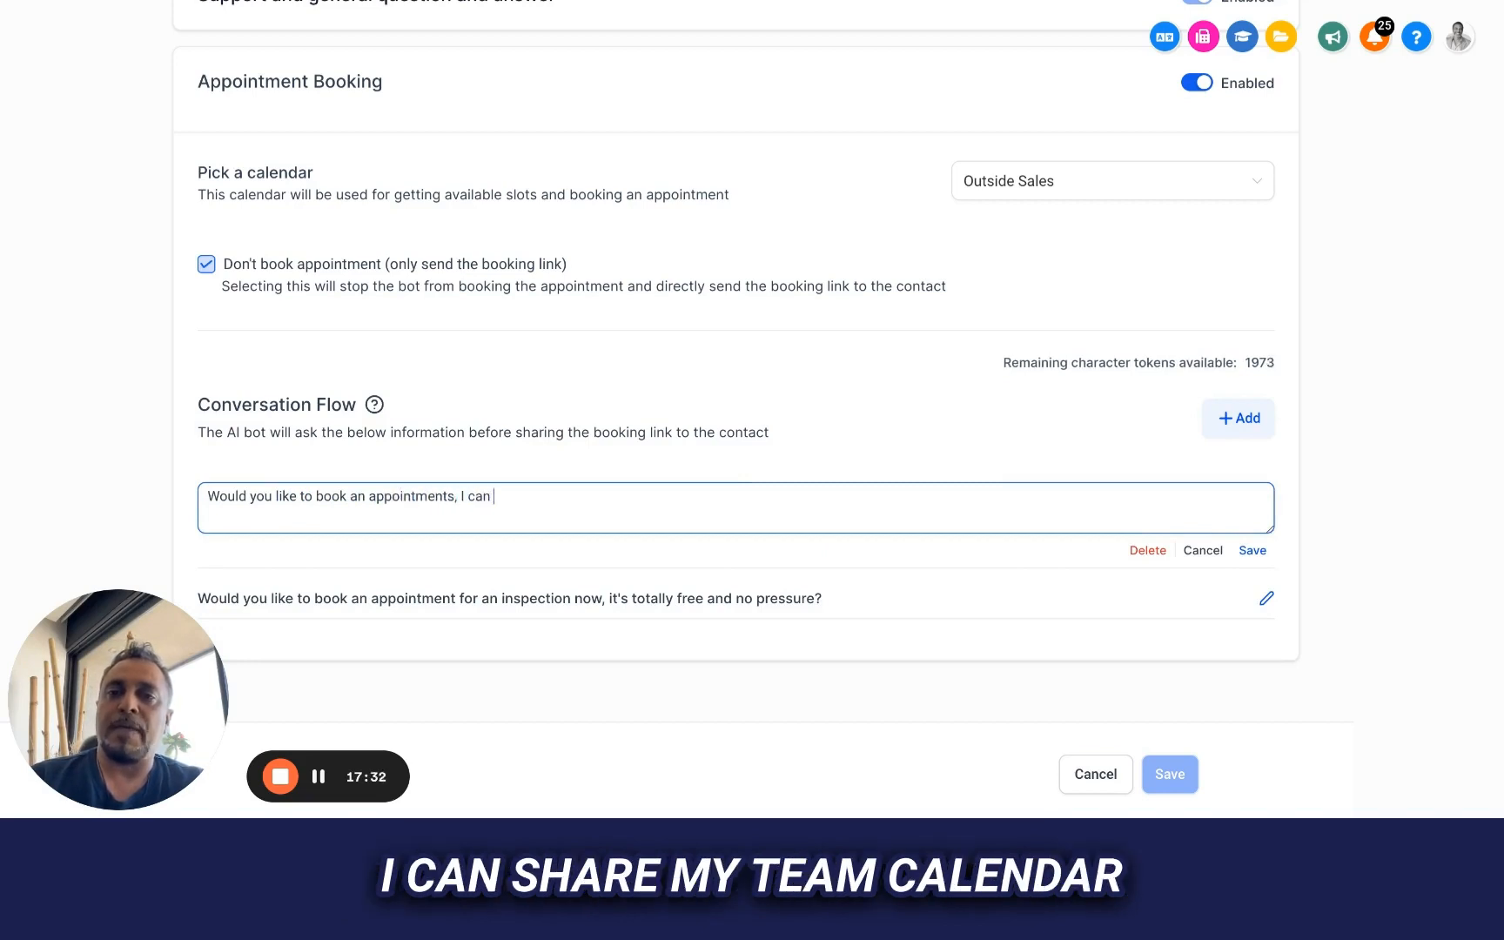
text(share my tea)
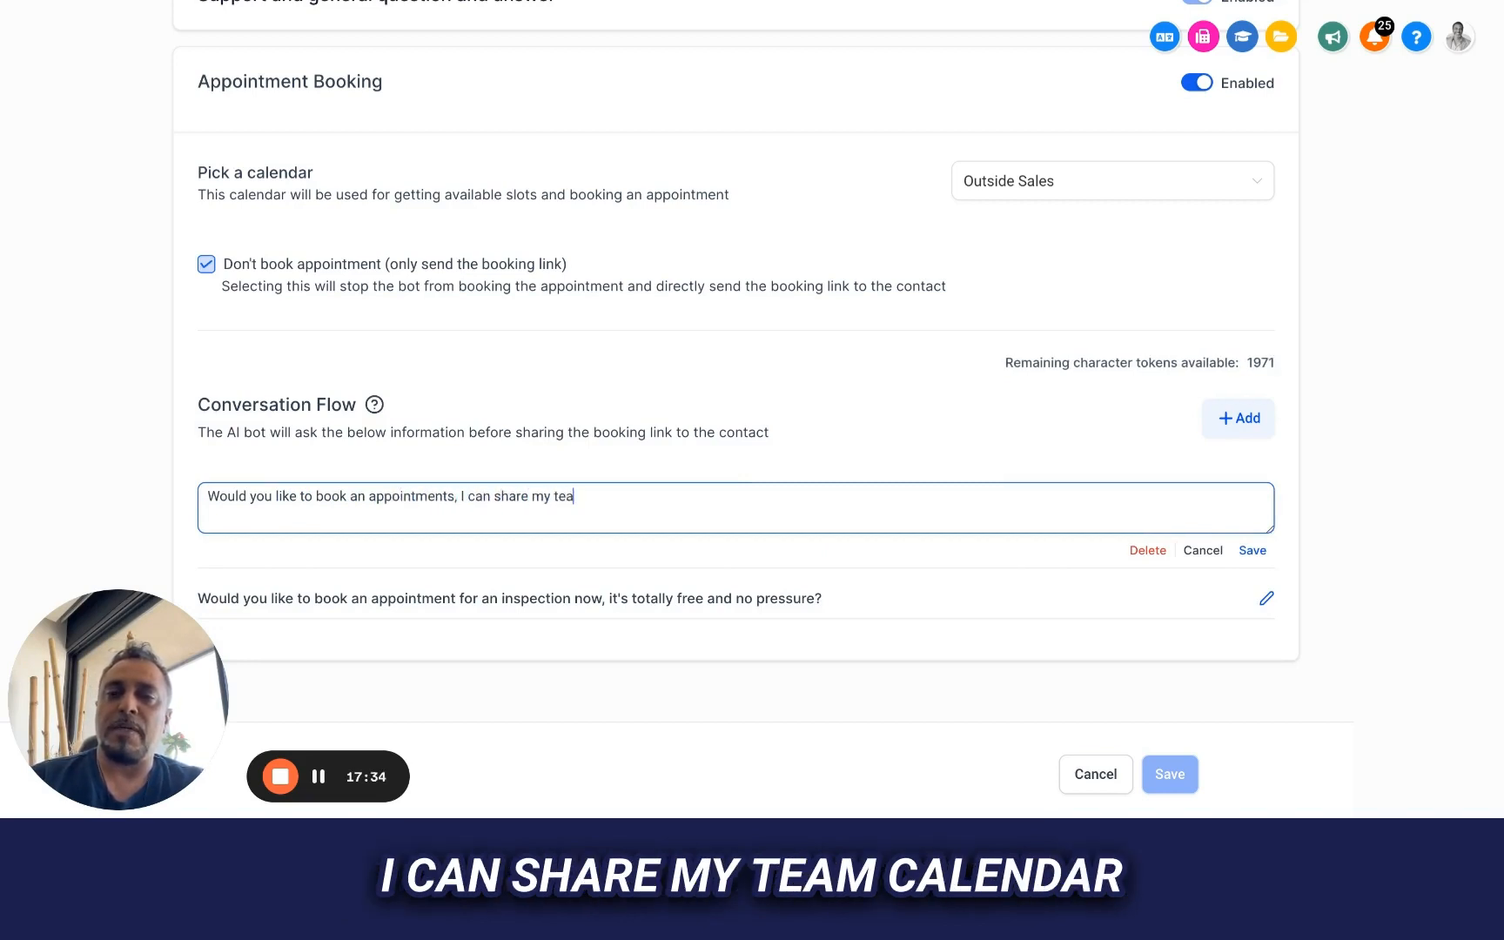
text(m calen)
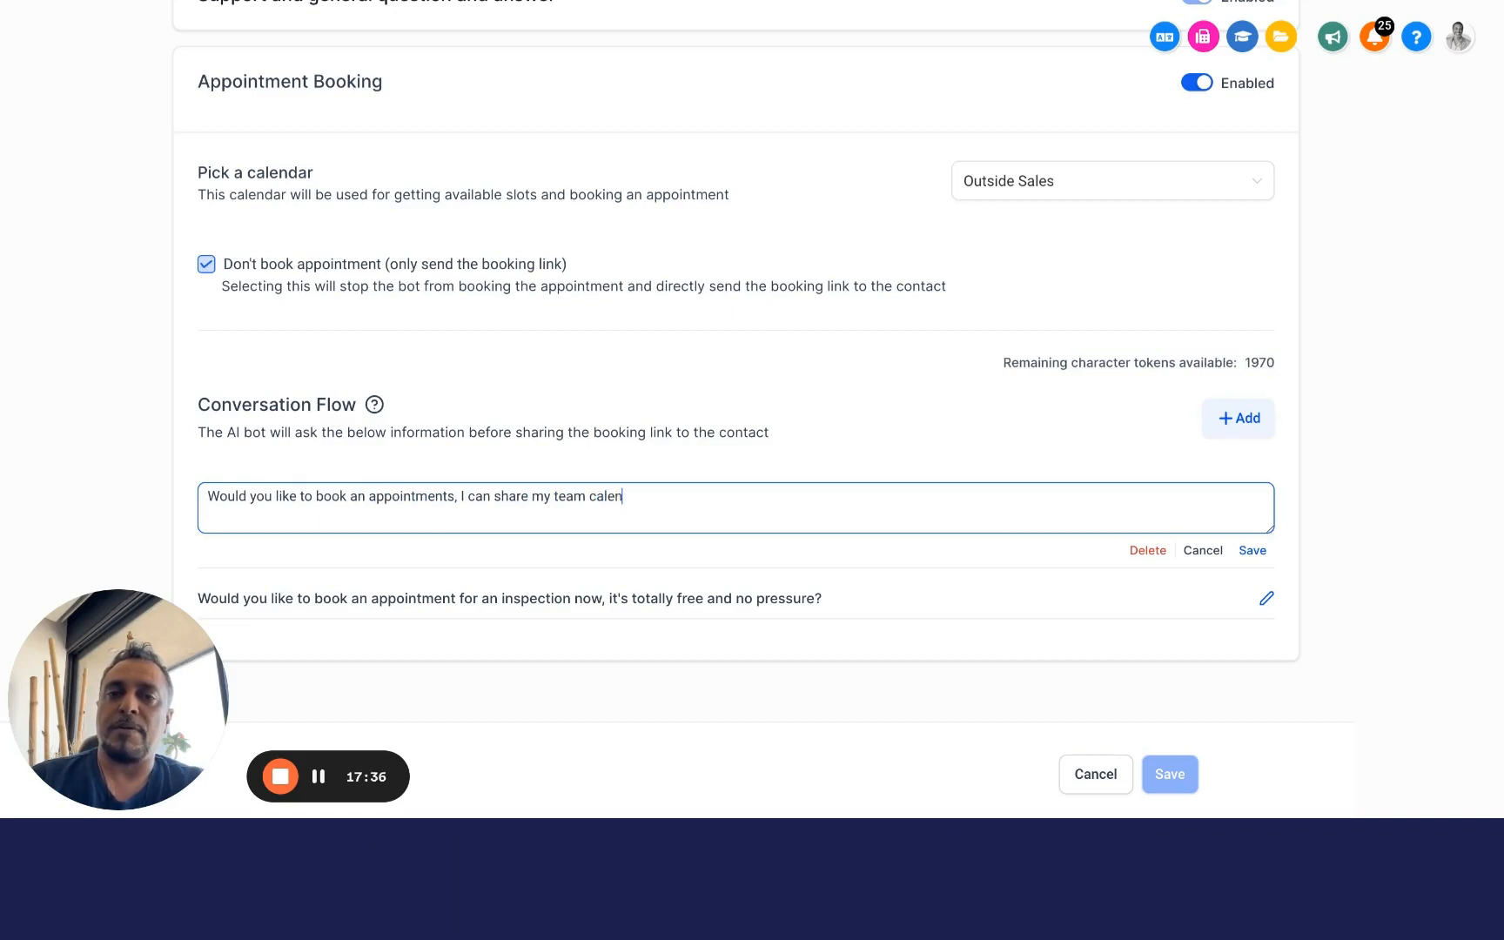
text(andar link so)
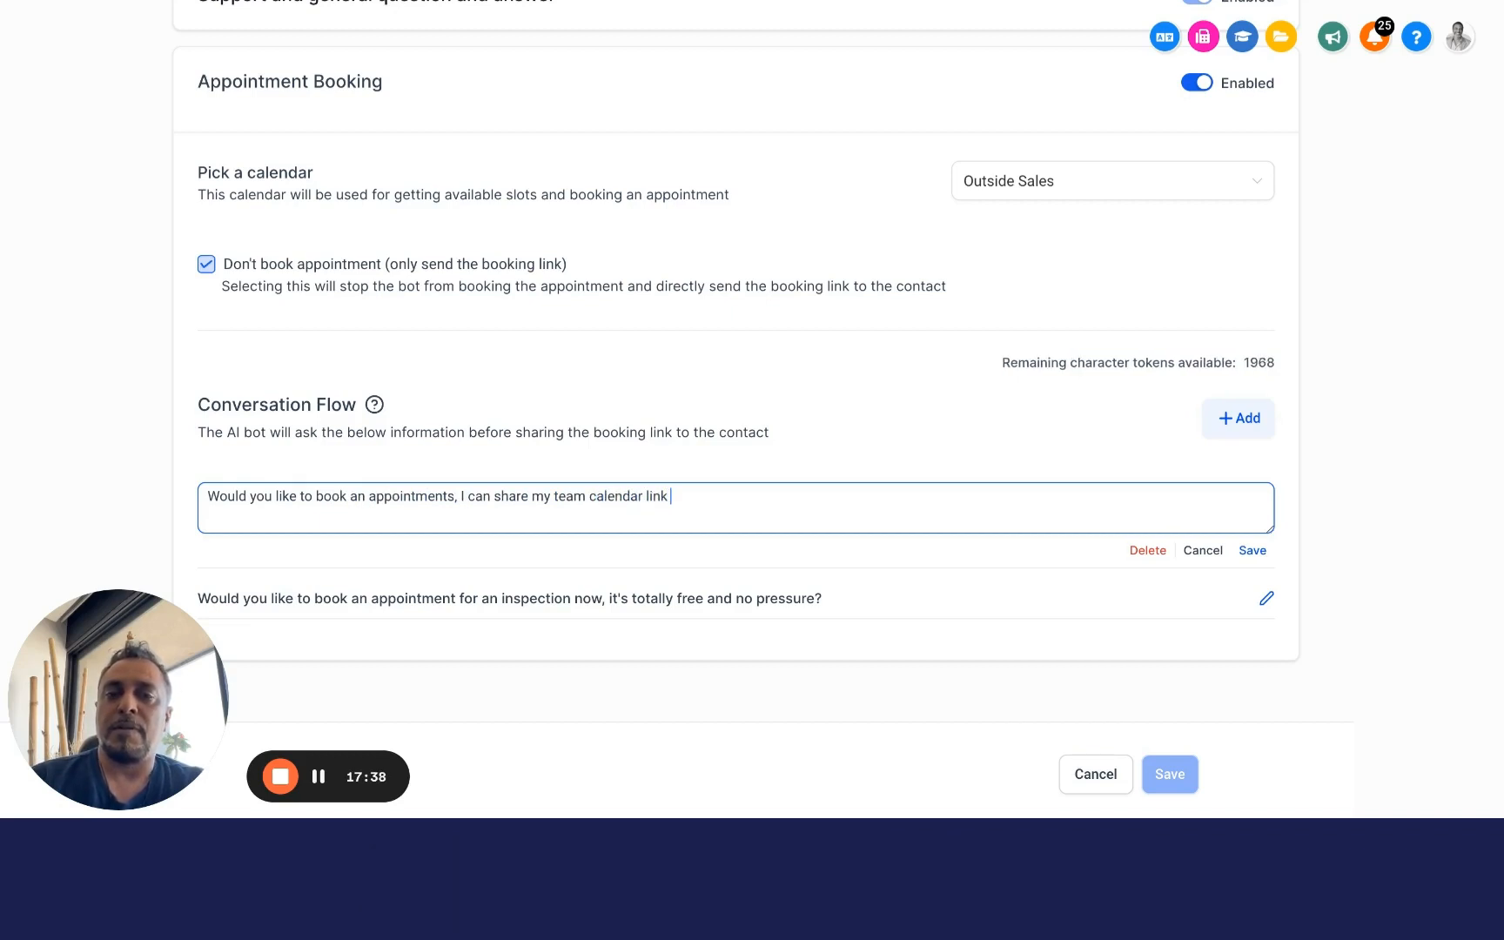
text( you can pic)
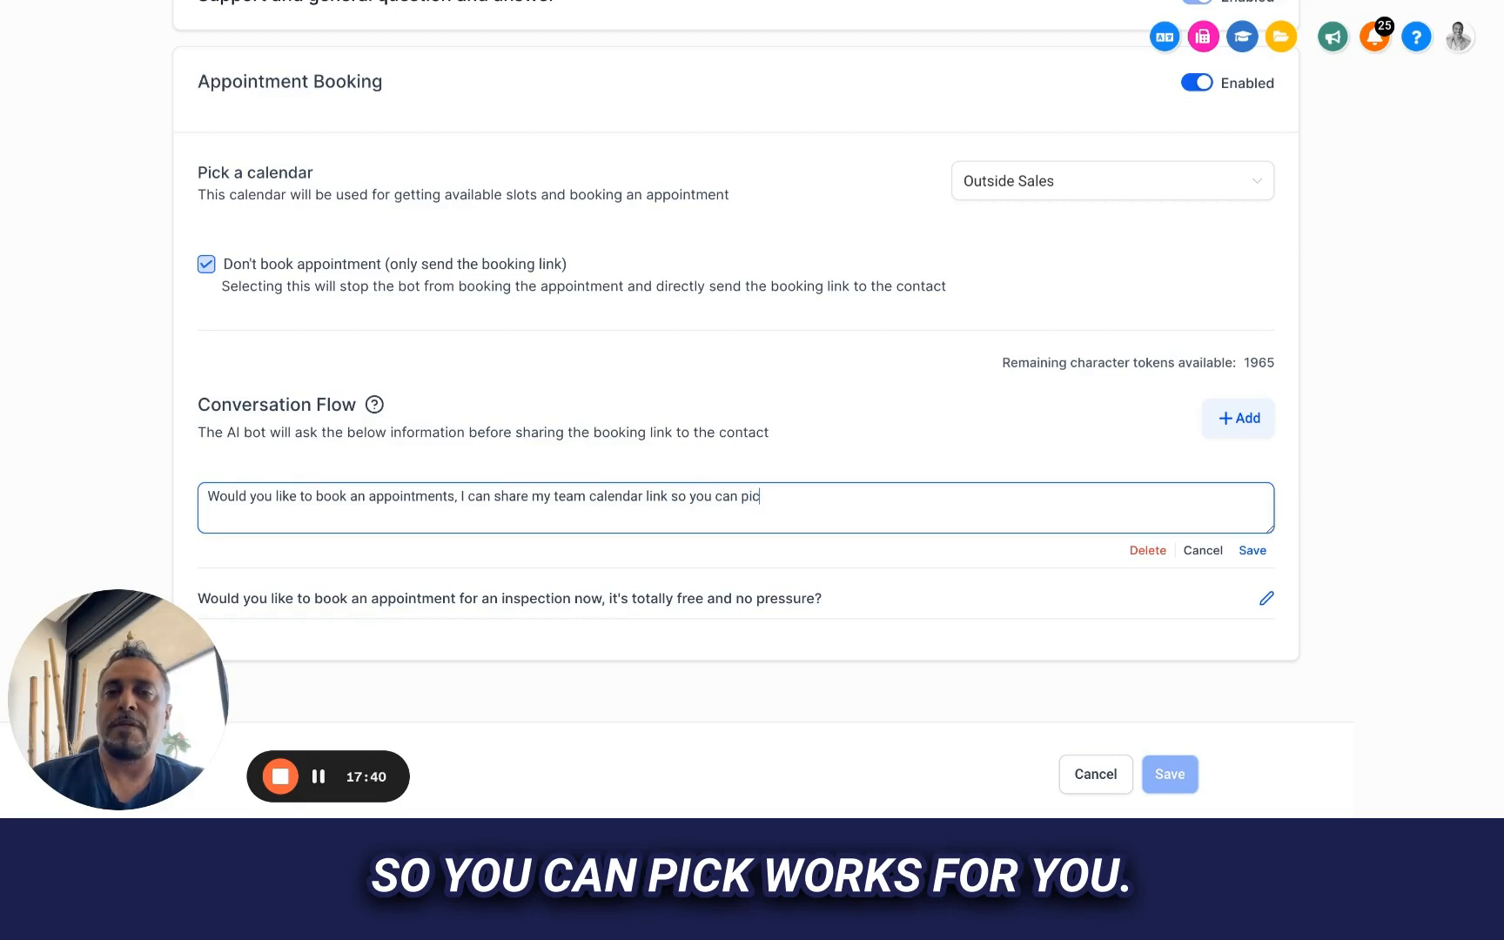
text(k what works )
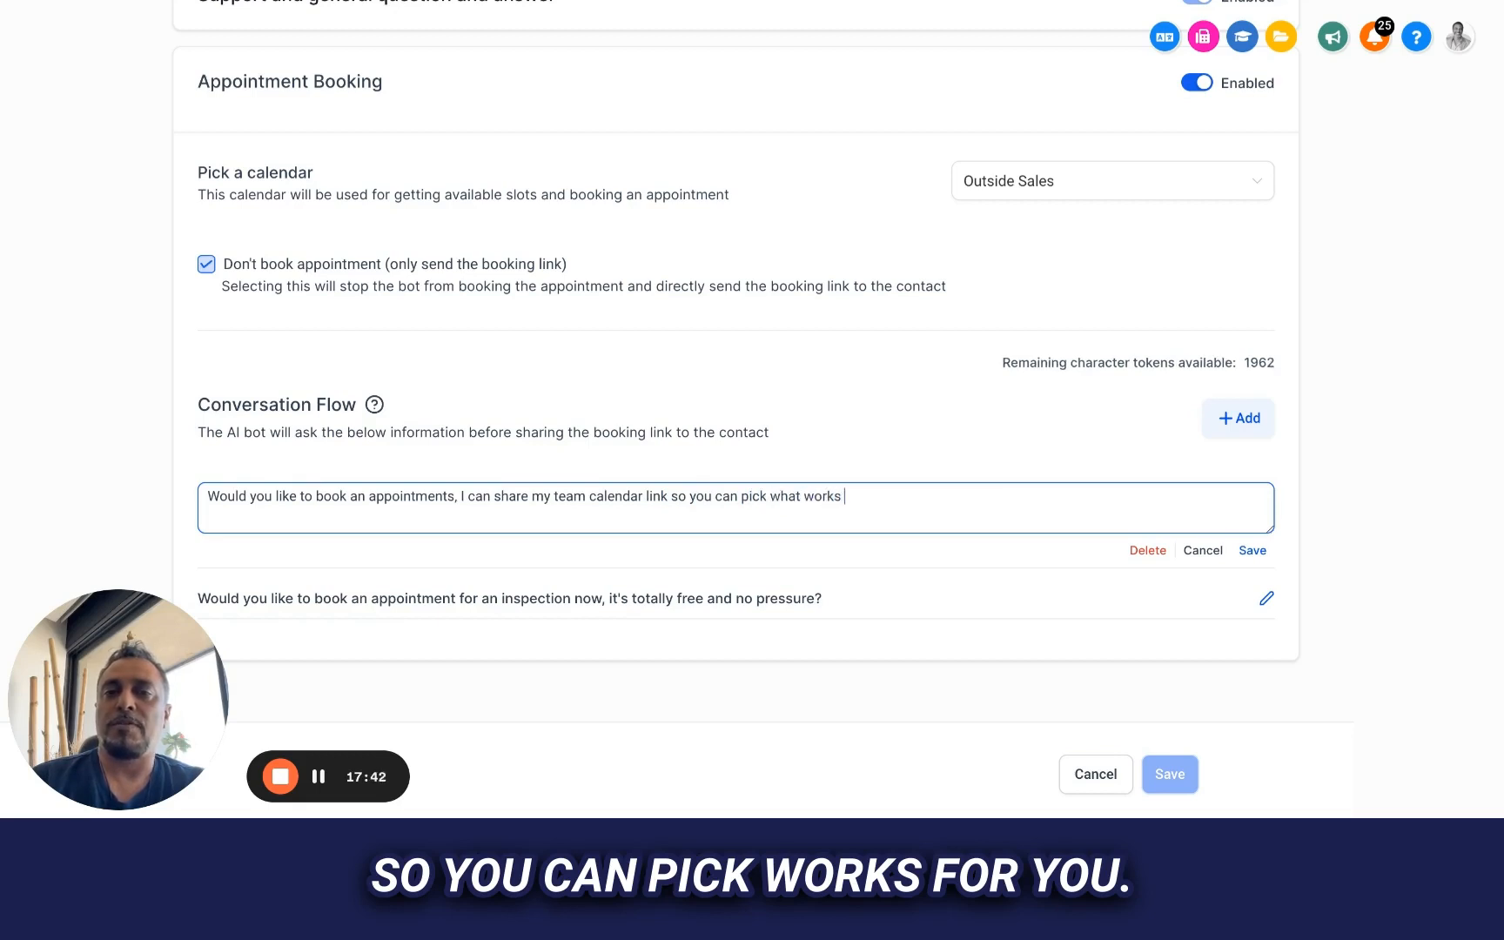
text(best for you? )
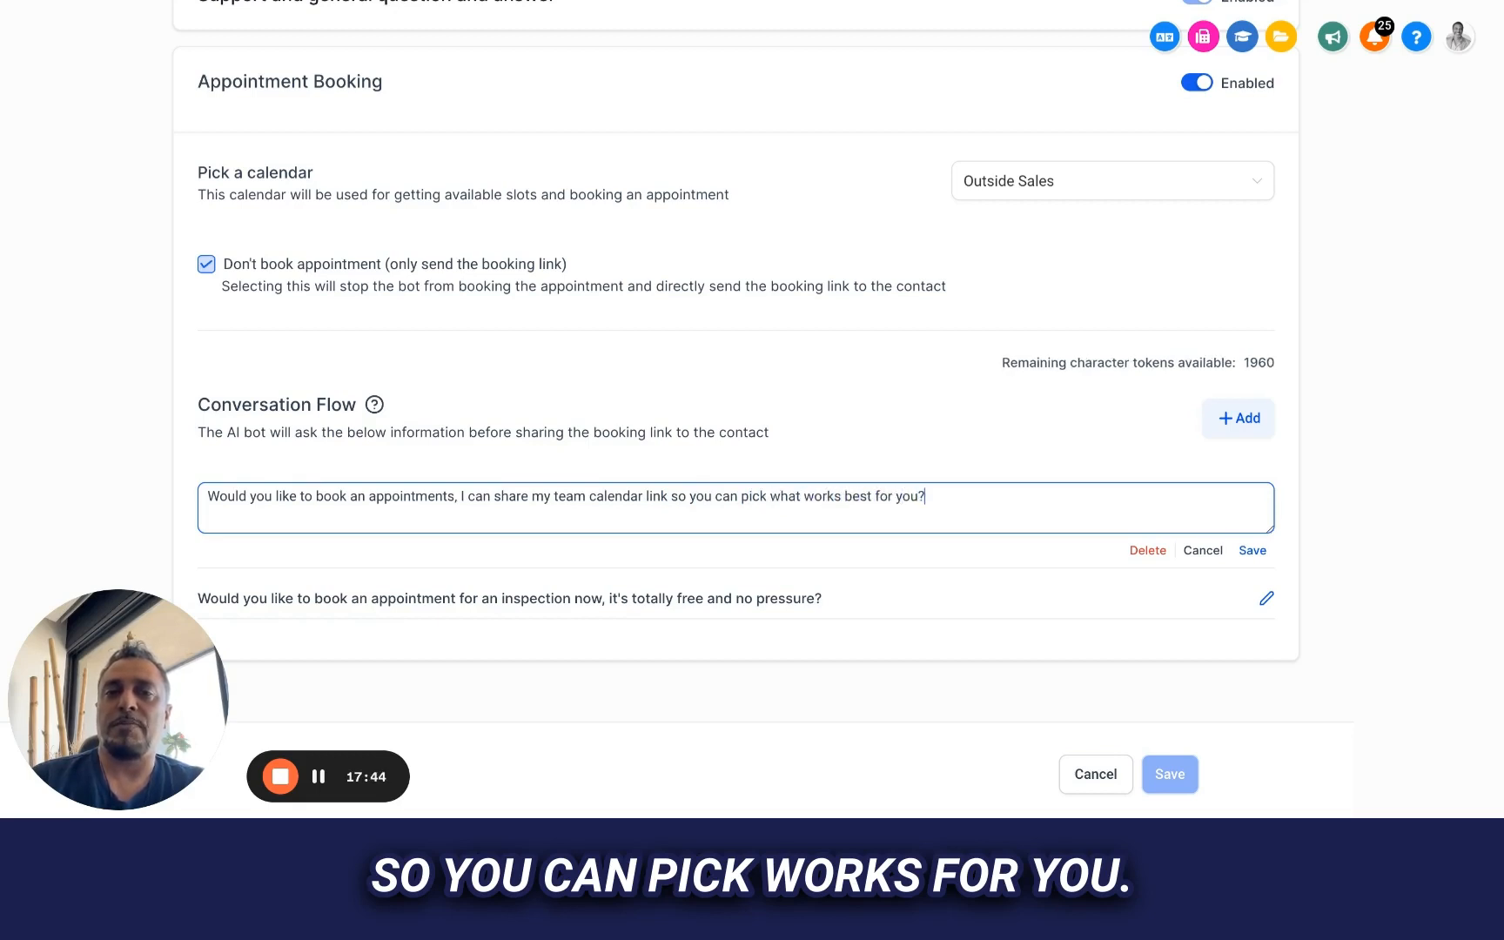
text(is that ok)
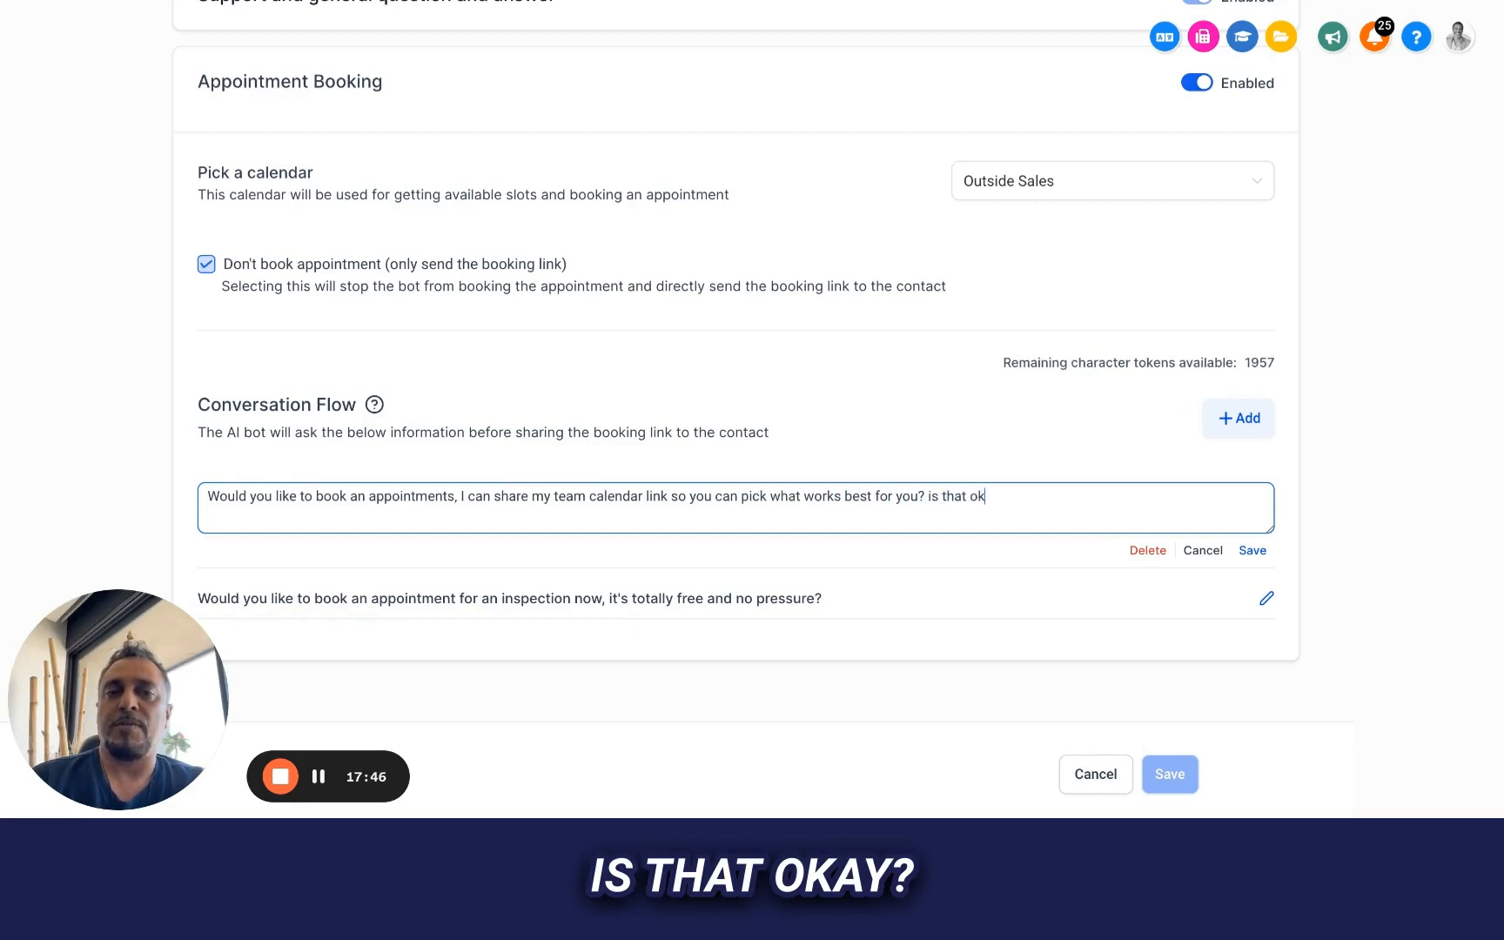
text(?)
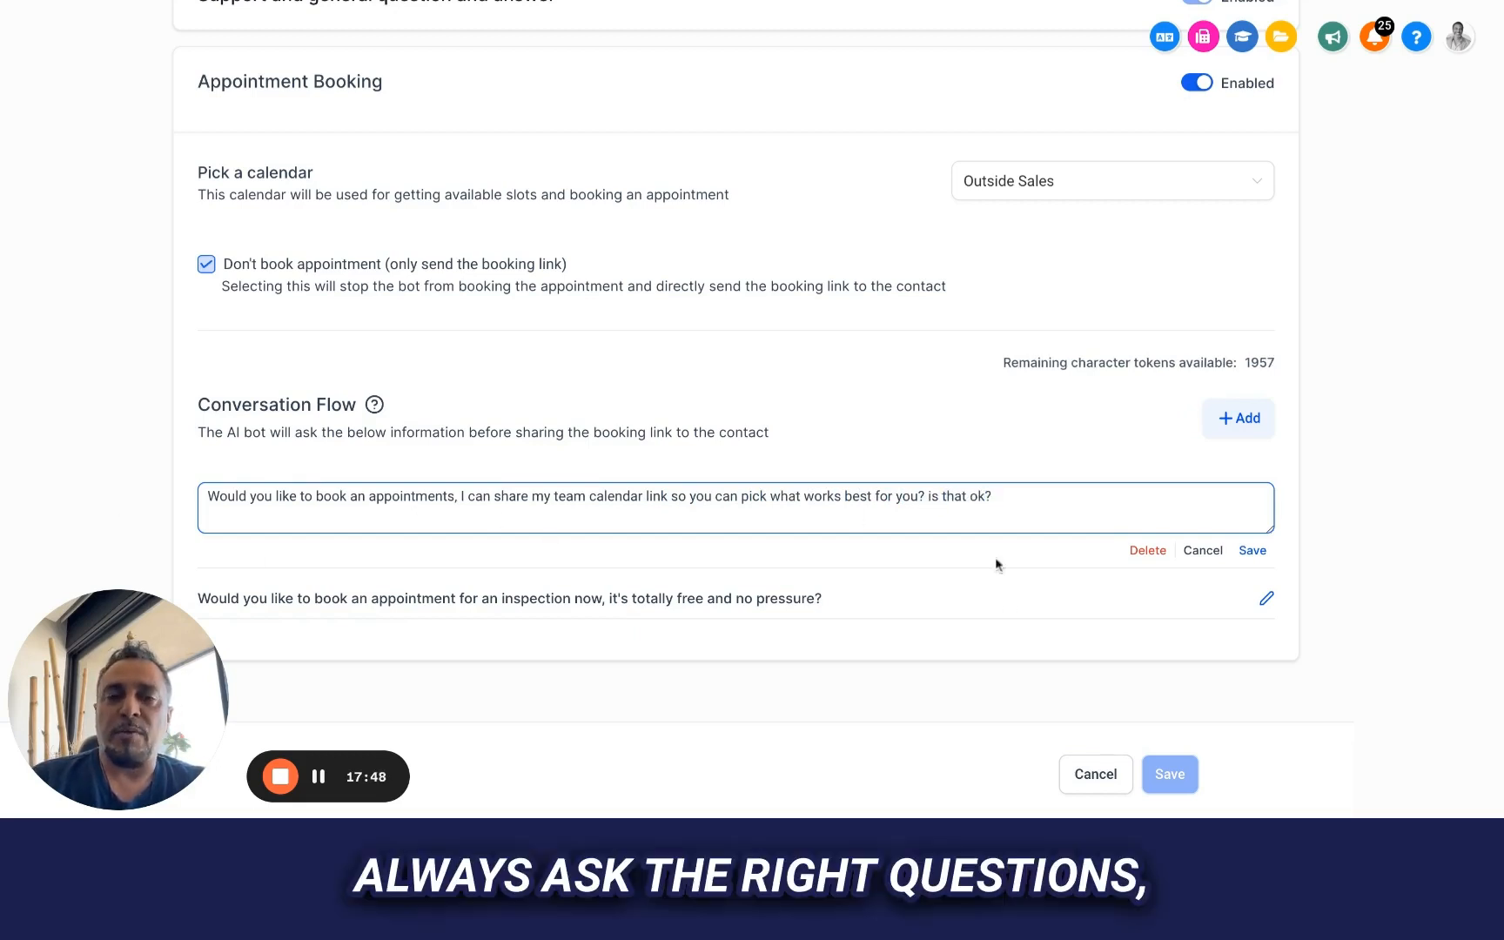
Delete the question being edited and reword the remaining Conversation Flow question to begin "Would you like to schedule an appointments, I"
click(1147, 549)
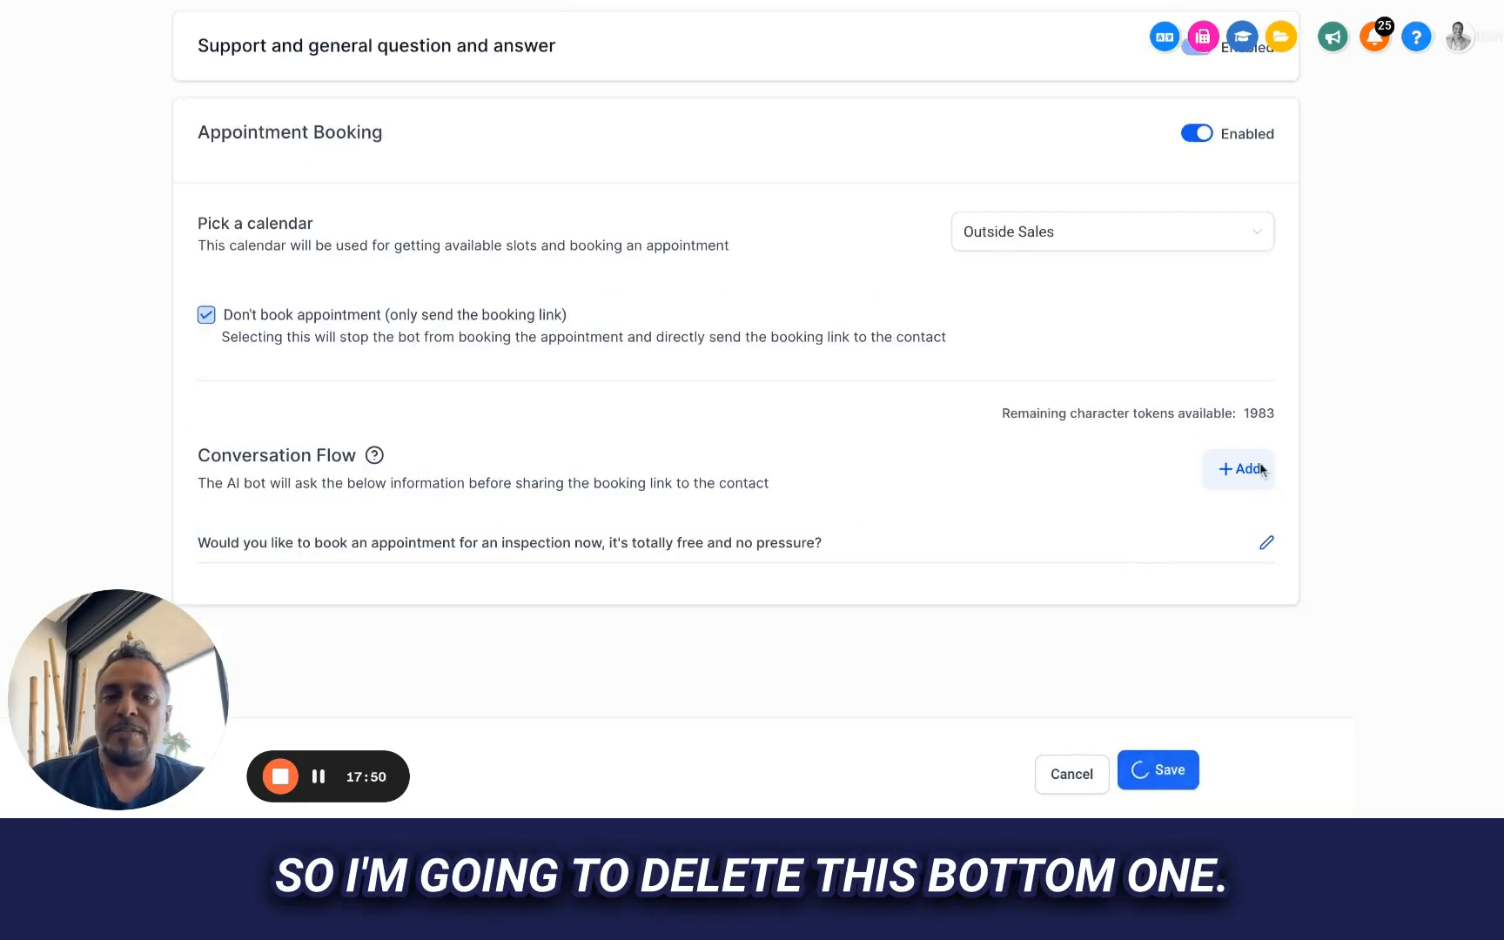
click(1267, 543)
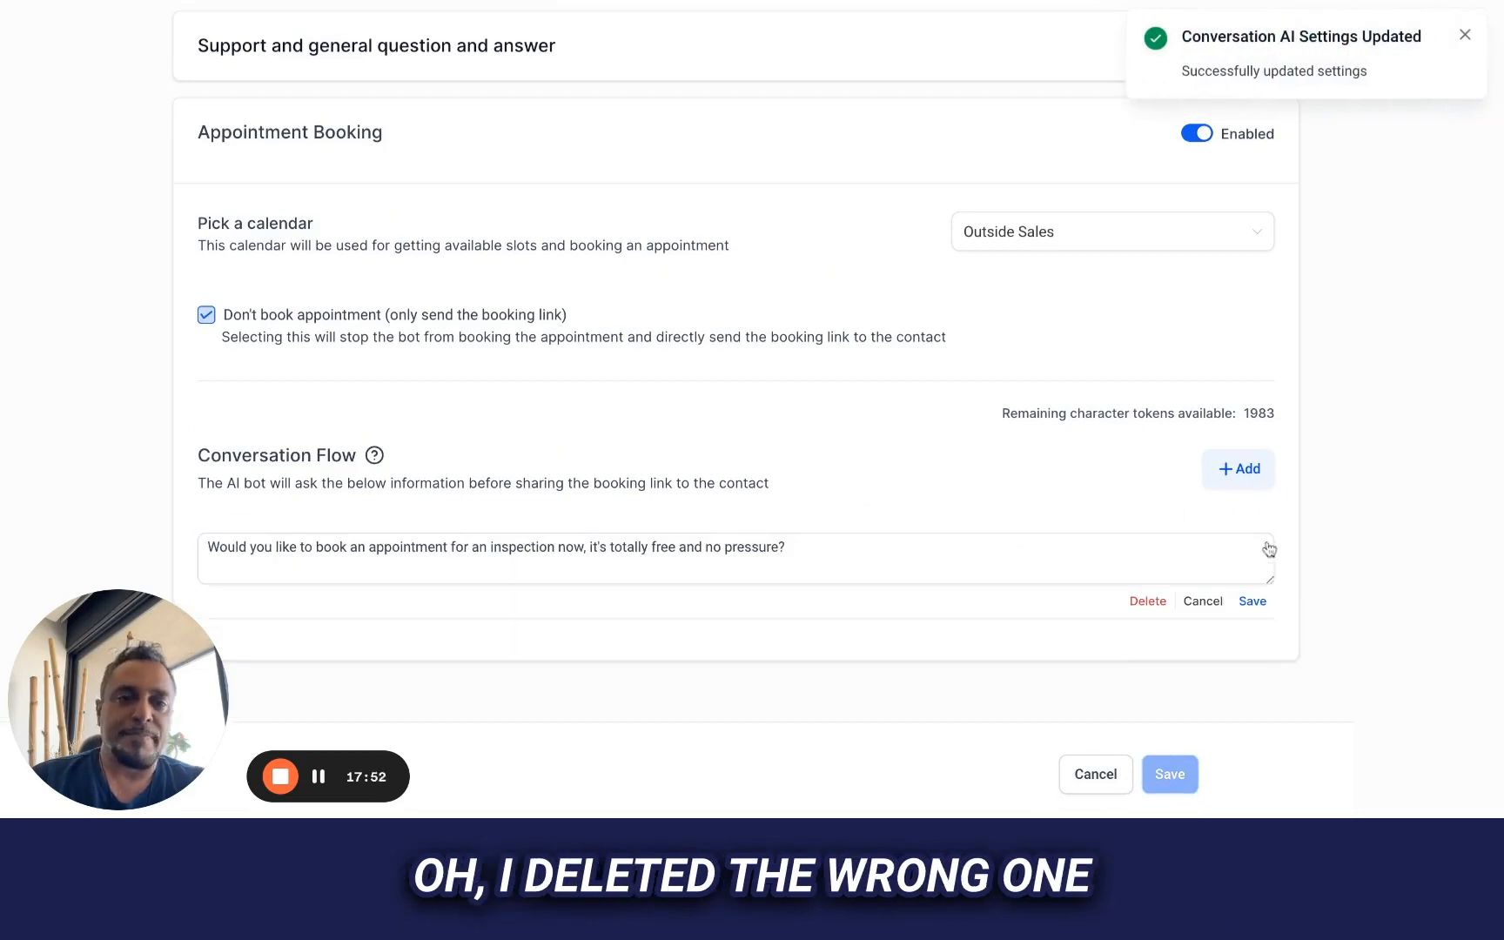
drag(823, 551, 144, 470)
text(W)
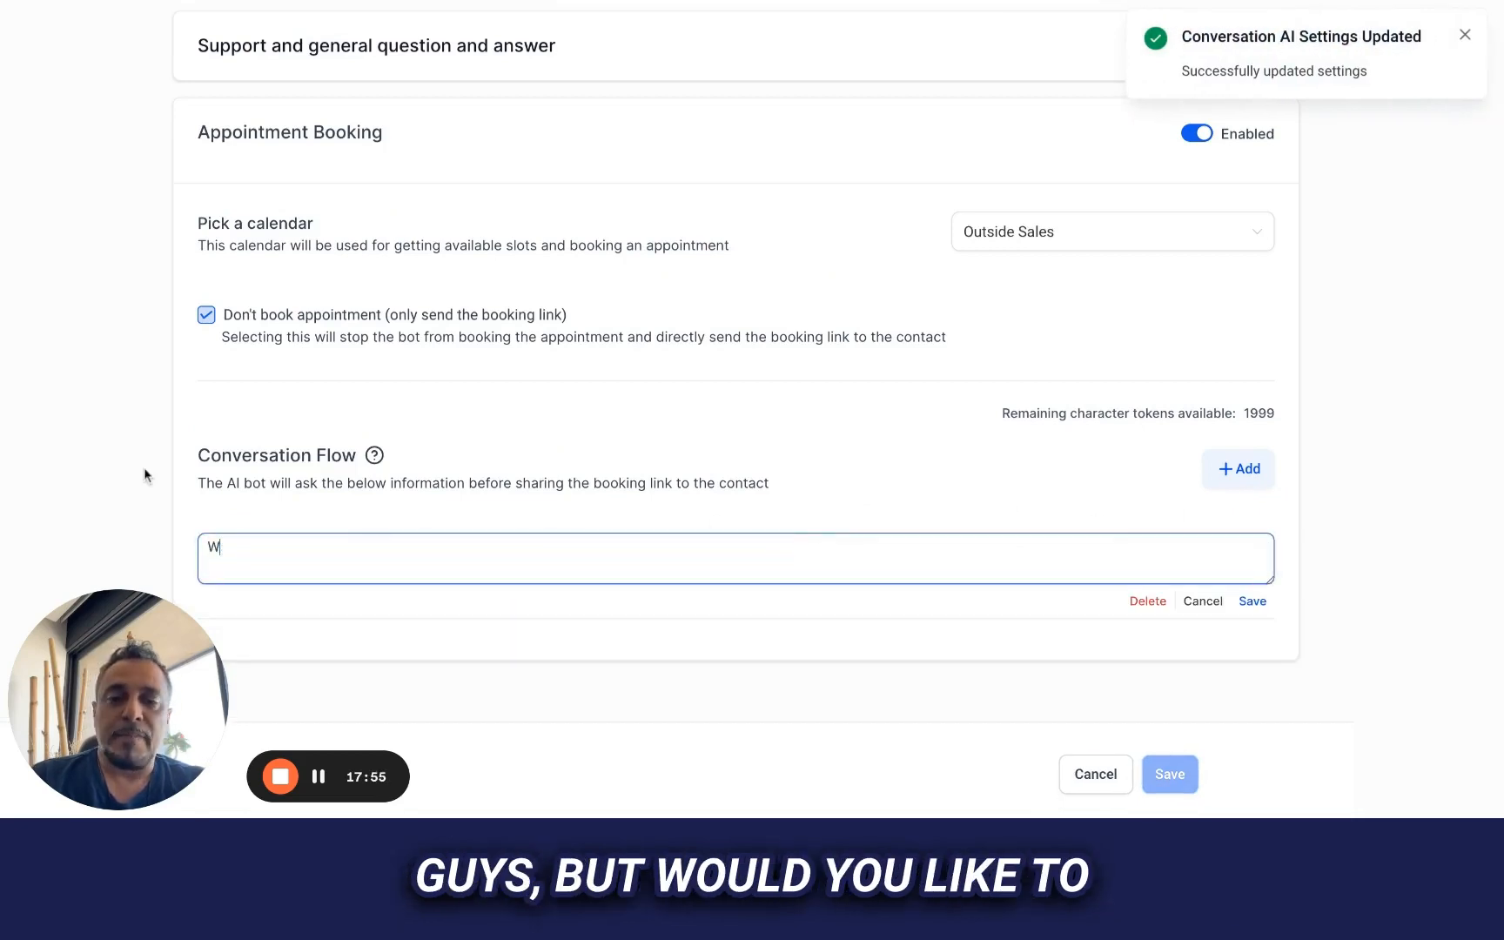
text(ould you like to s)
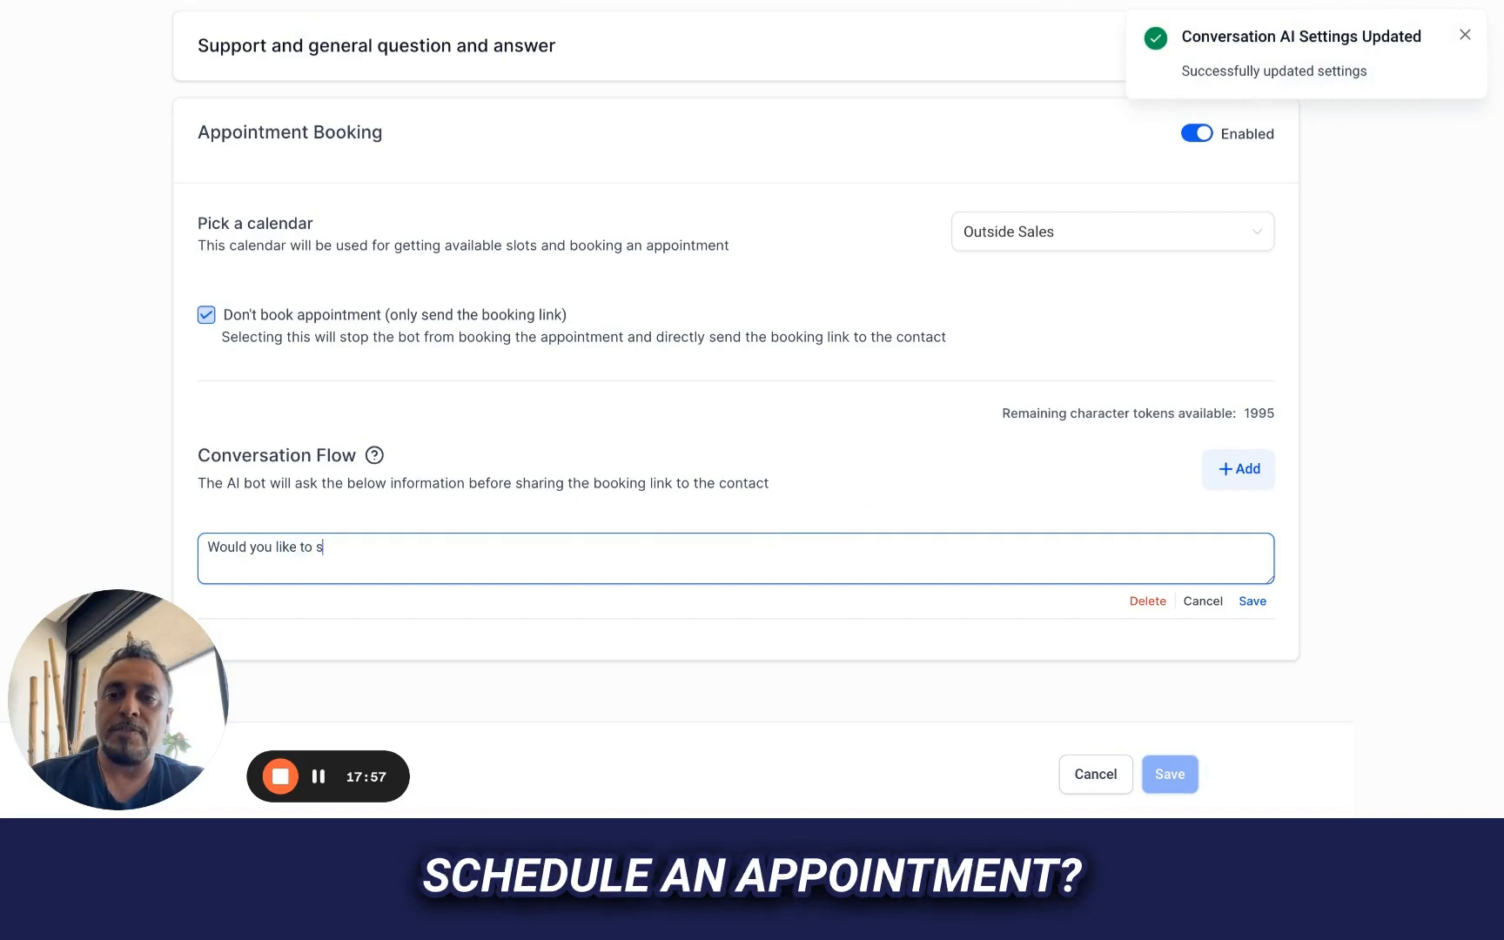
text(chedule an apoi)
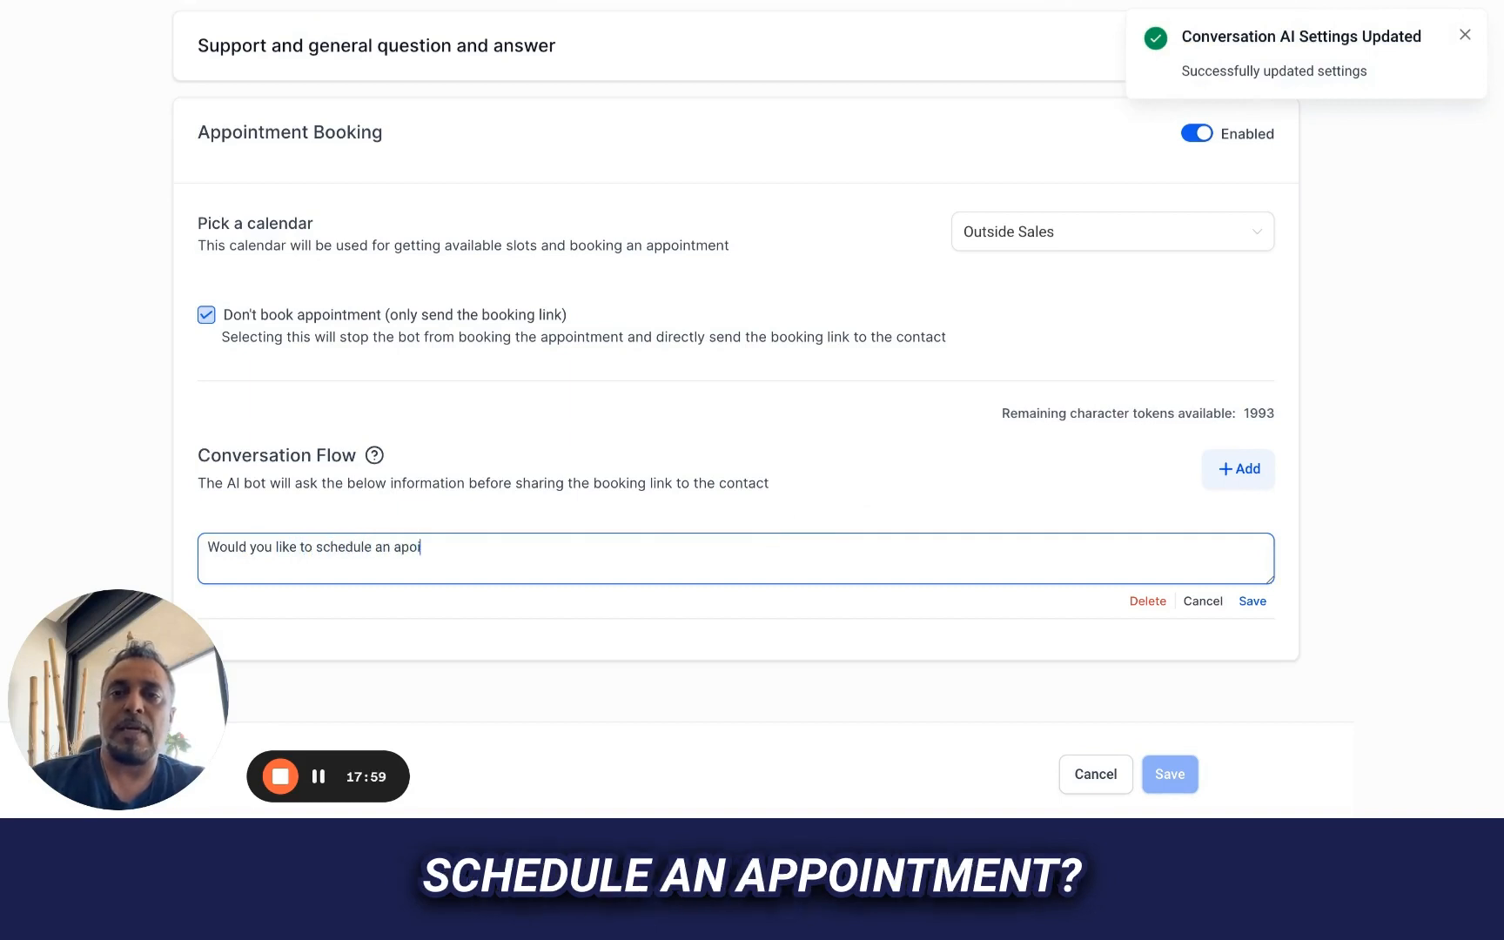
key(BackSpace)
key(BackSpace)
text(pointments, I )
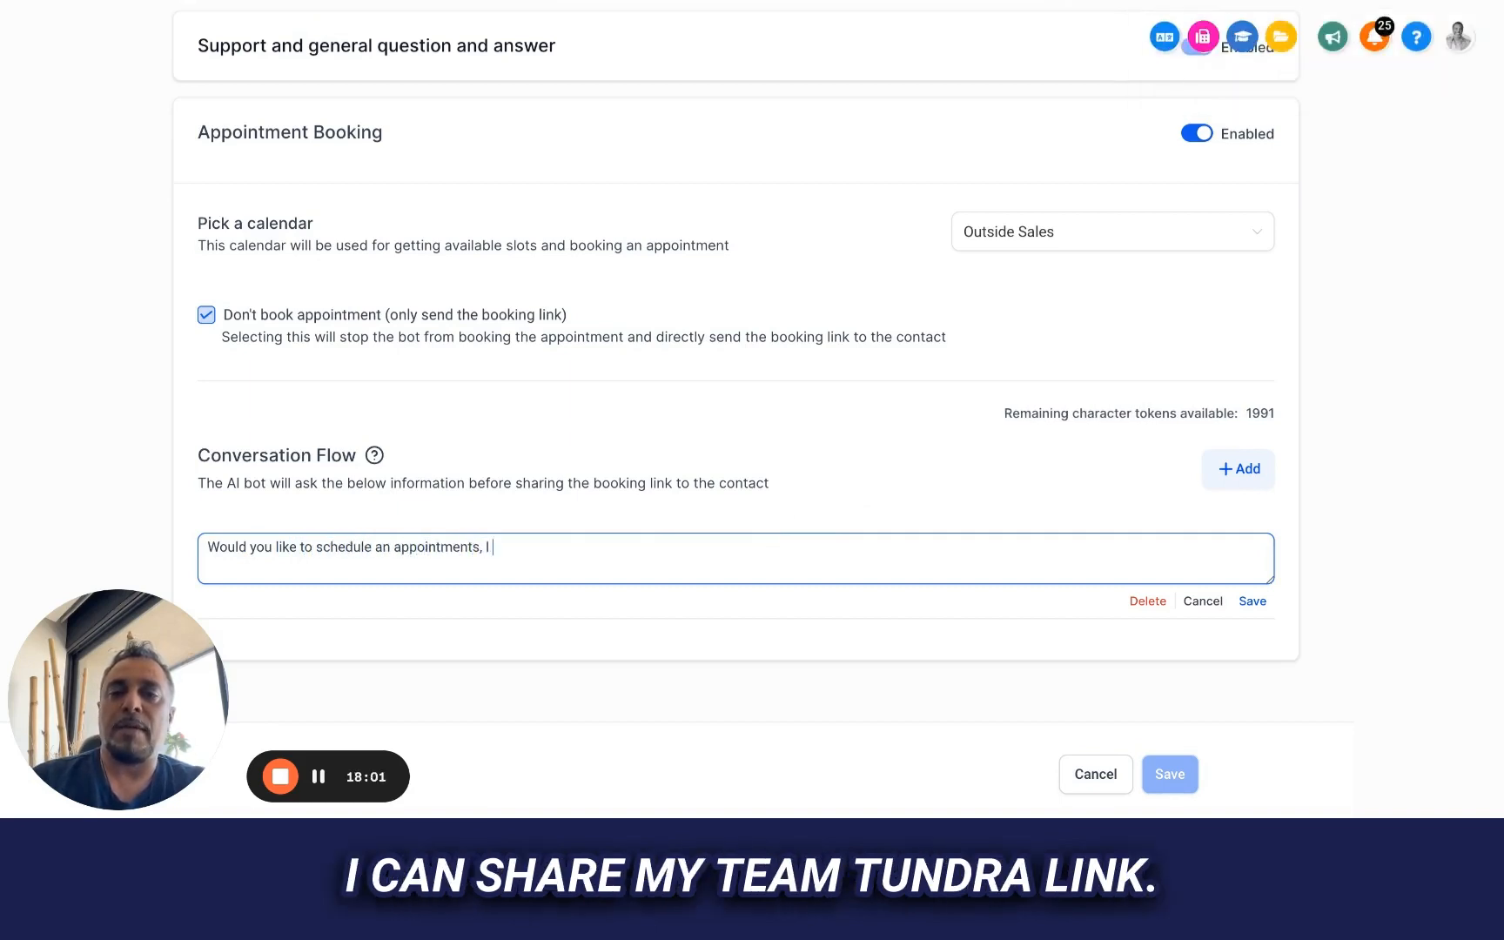
text(cna sh)
Continue the Appointment Booking question with "can share my team calendar link"
key(BackSpace)
key(BackSpace)
key(BackSpace)
key(BackSpace)
key(BackSpace)
text(an )
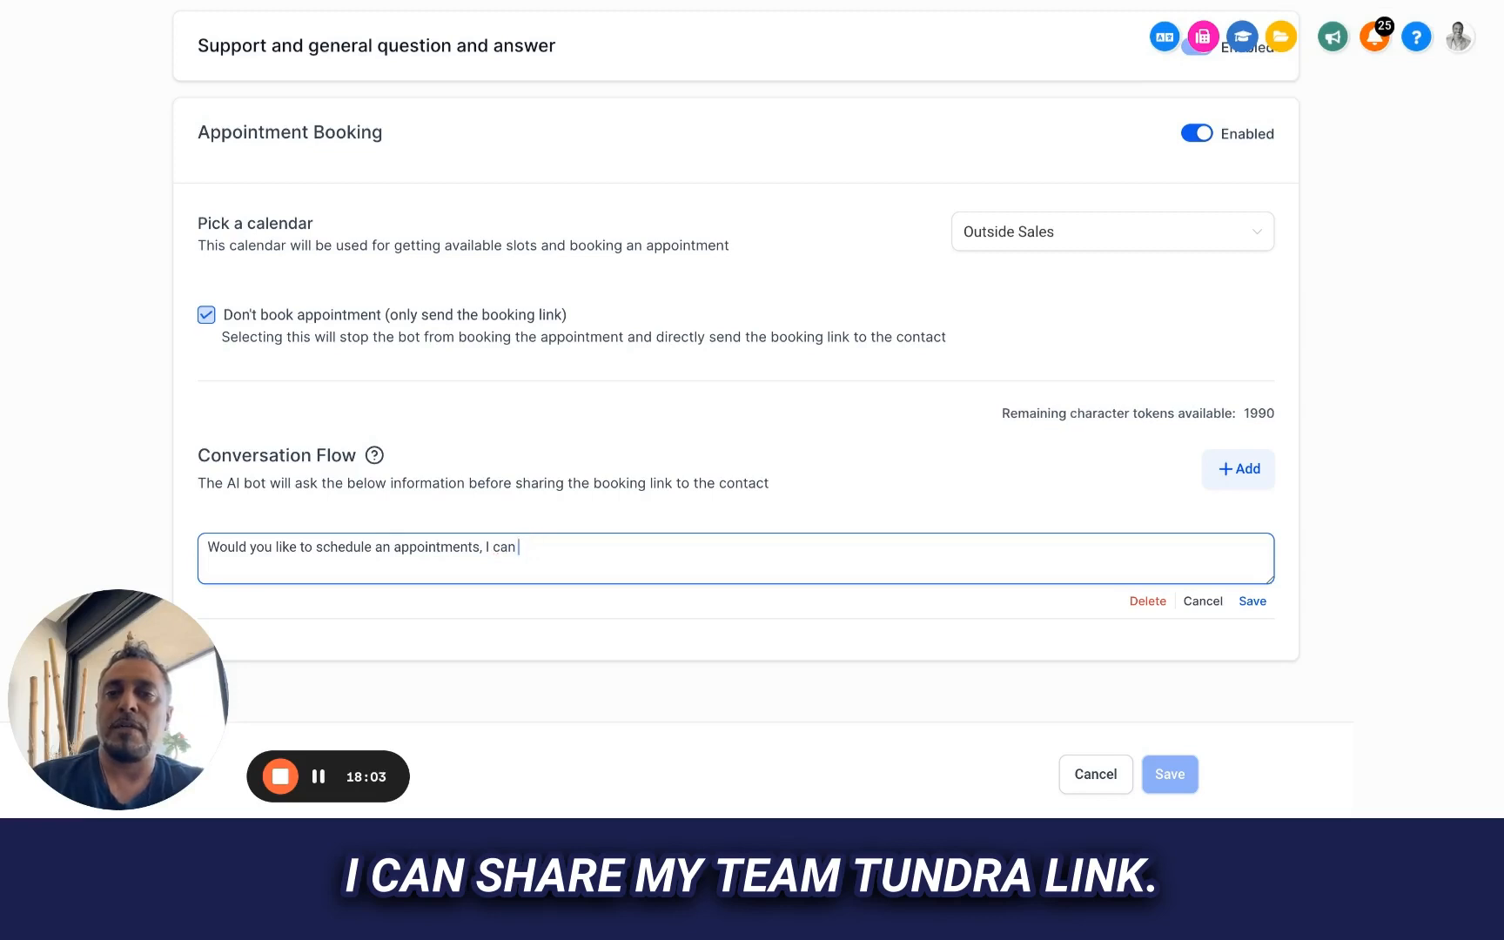
text(sharre my)
key(BackSpace)
key(BackSpace)
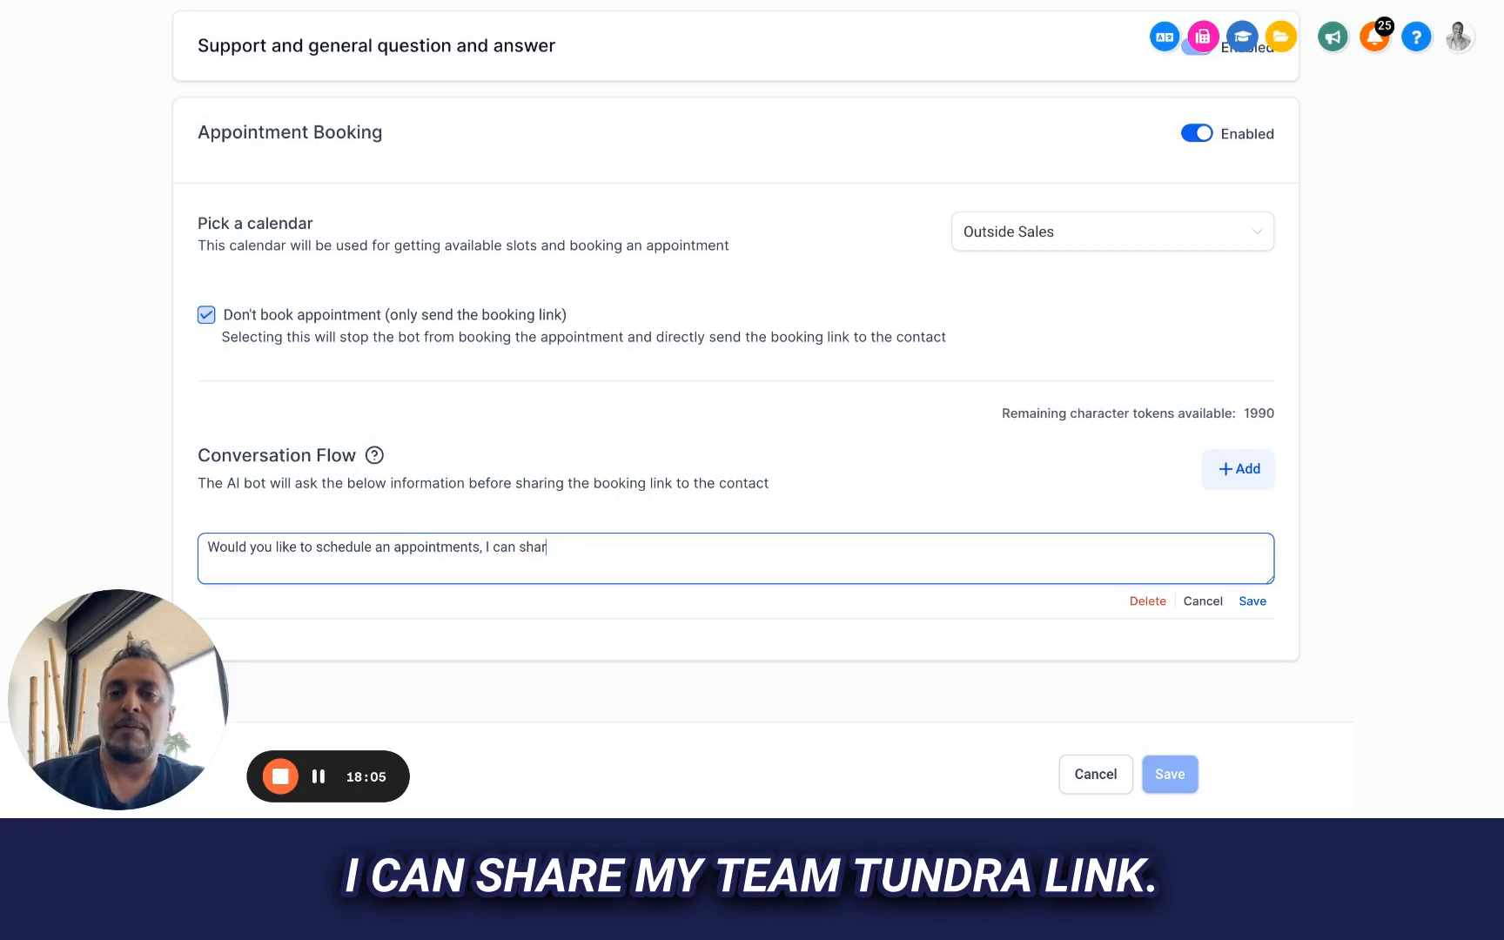
text(e my team ca)
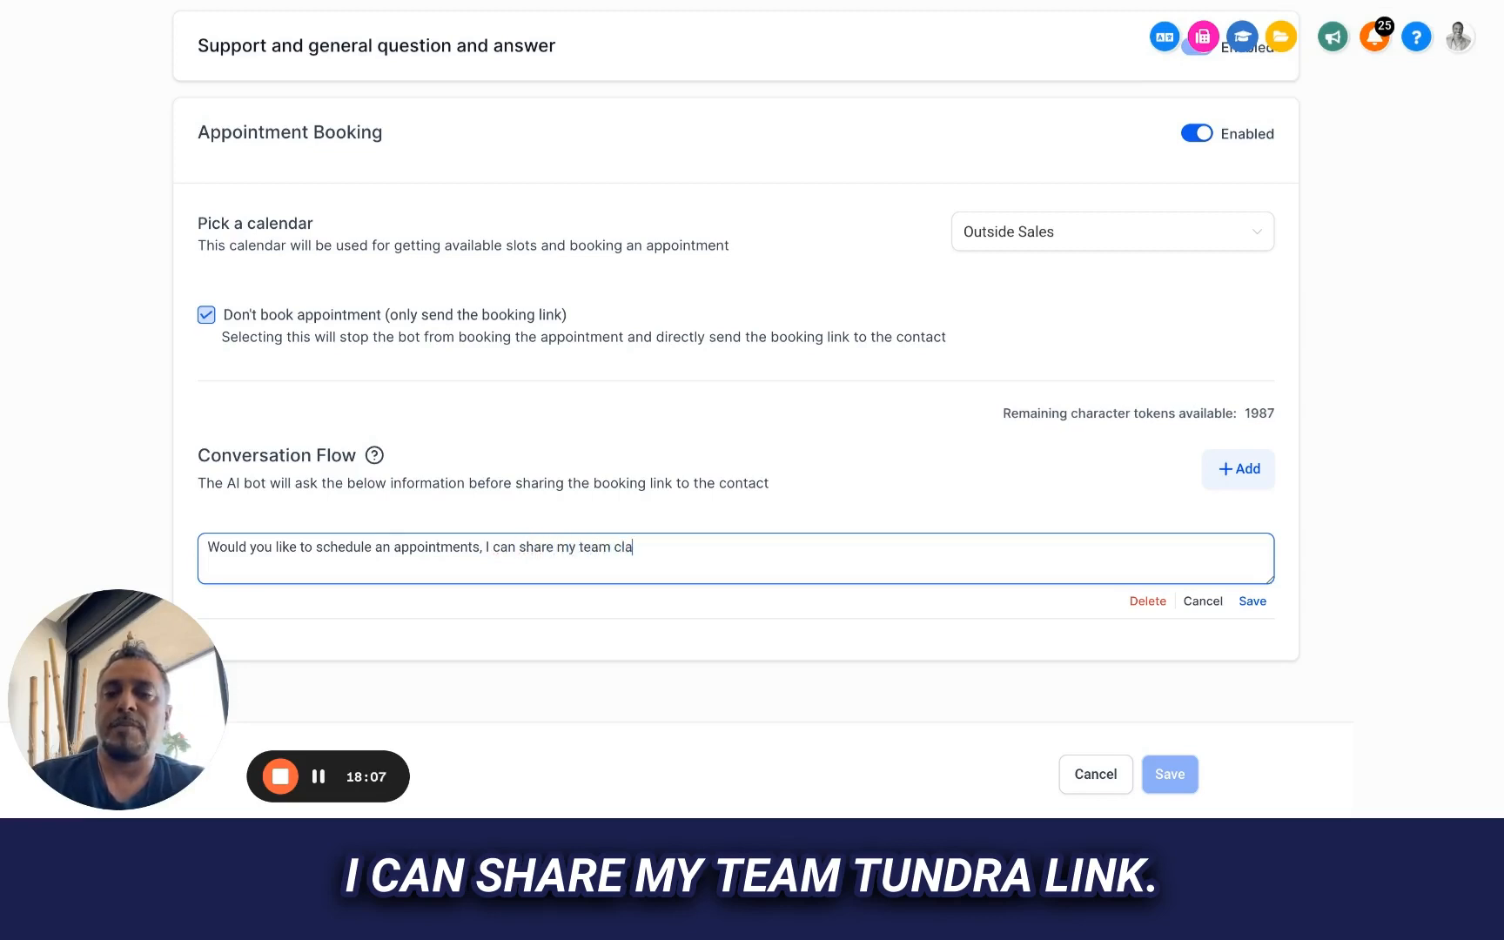
key(BackSpace)
text(alendar link )
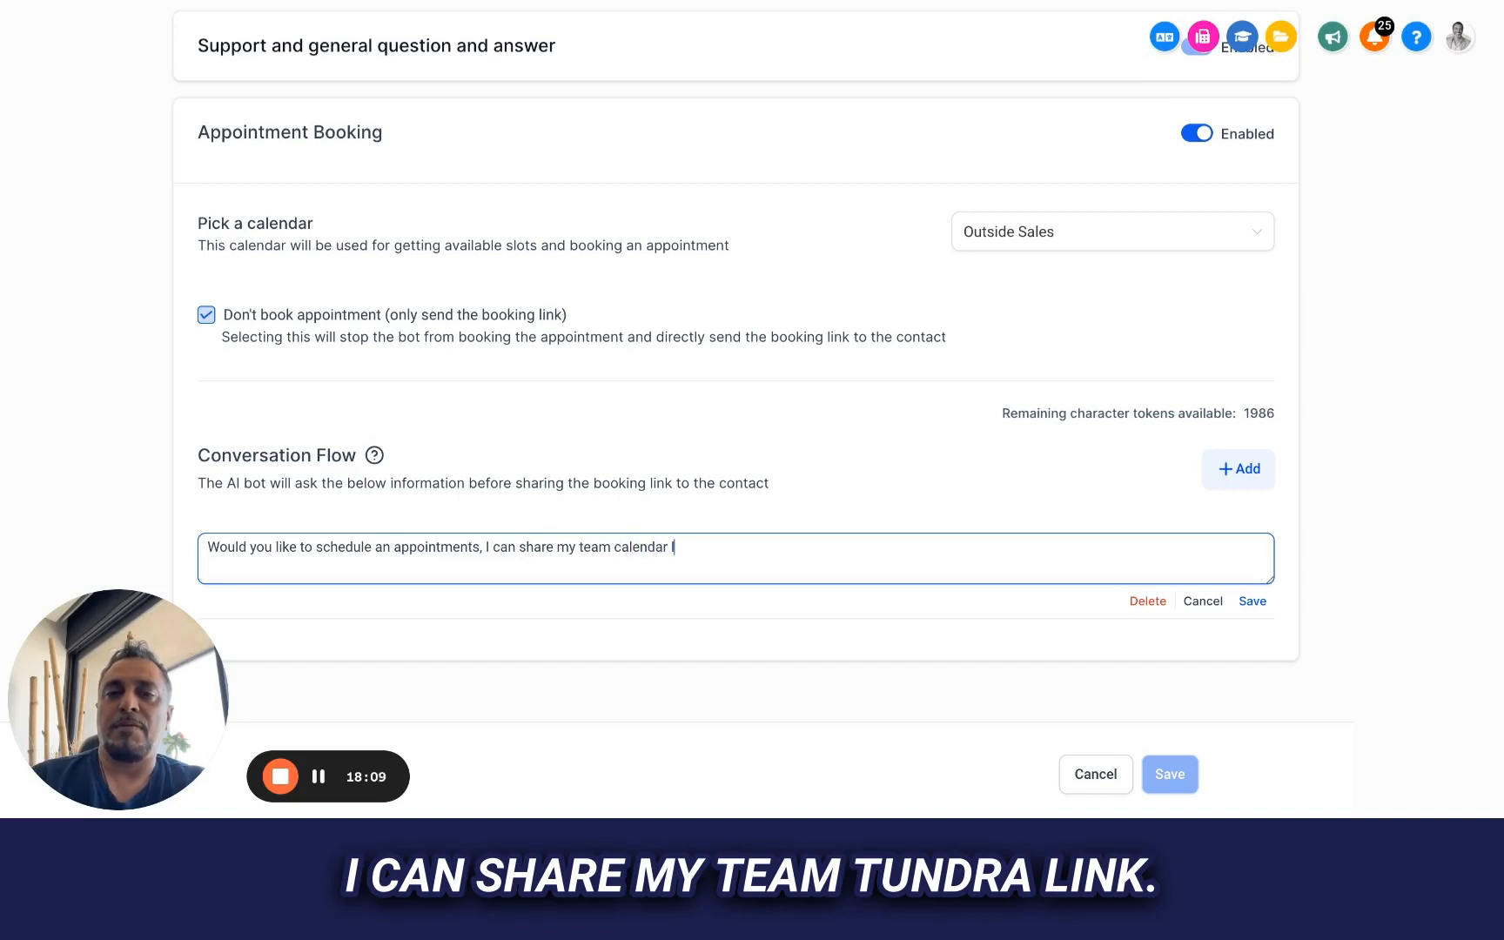
text(- would th)
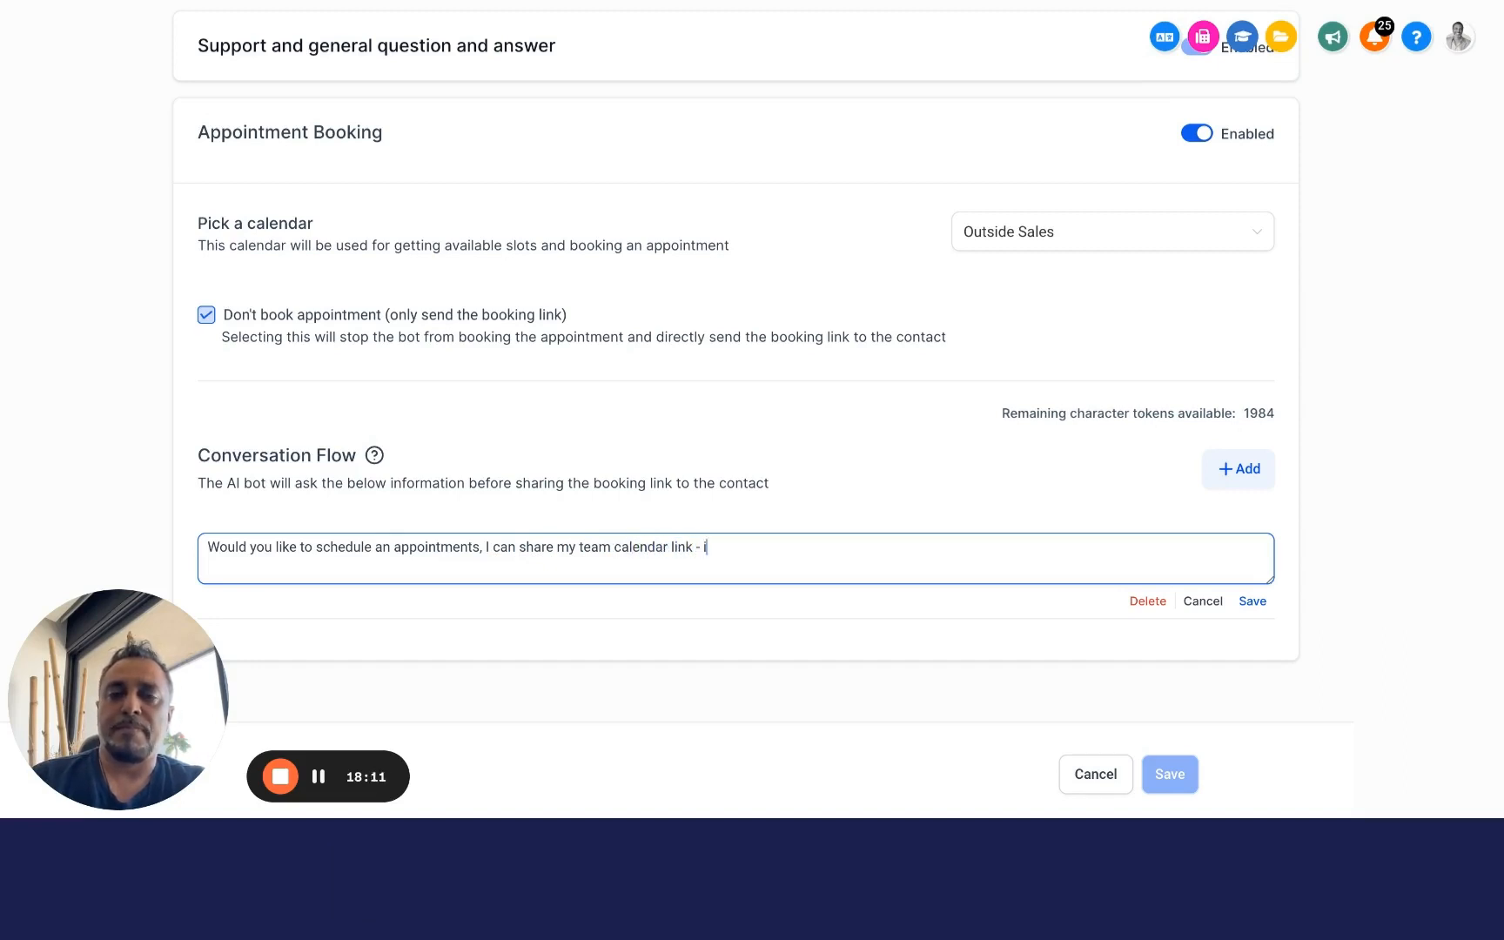
text(at be o)
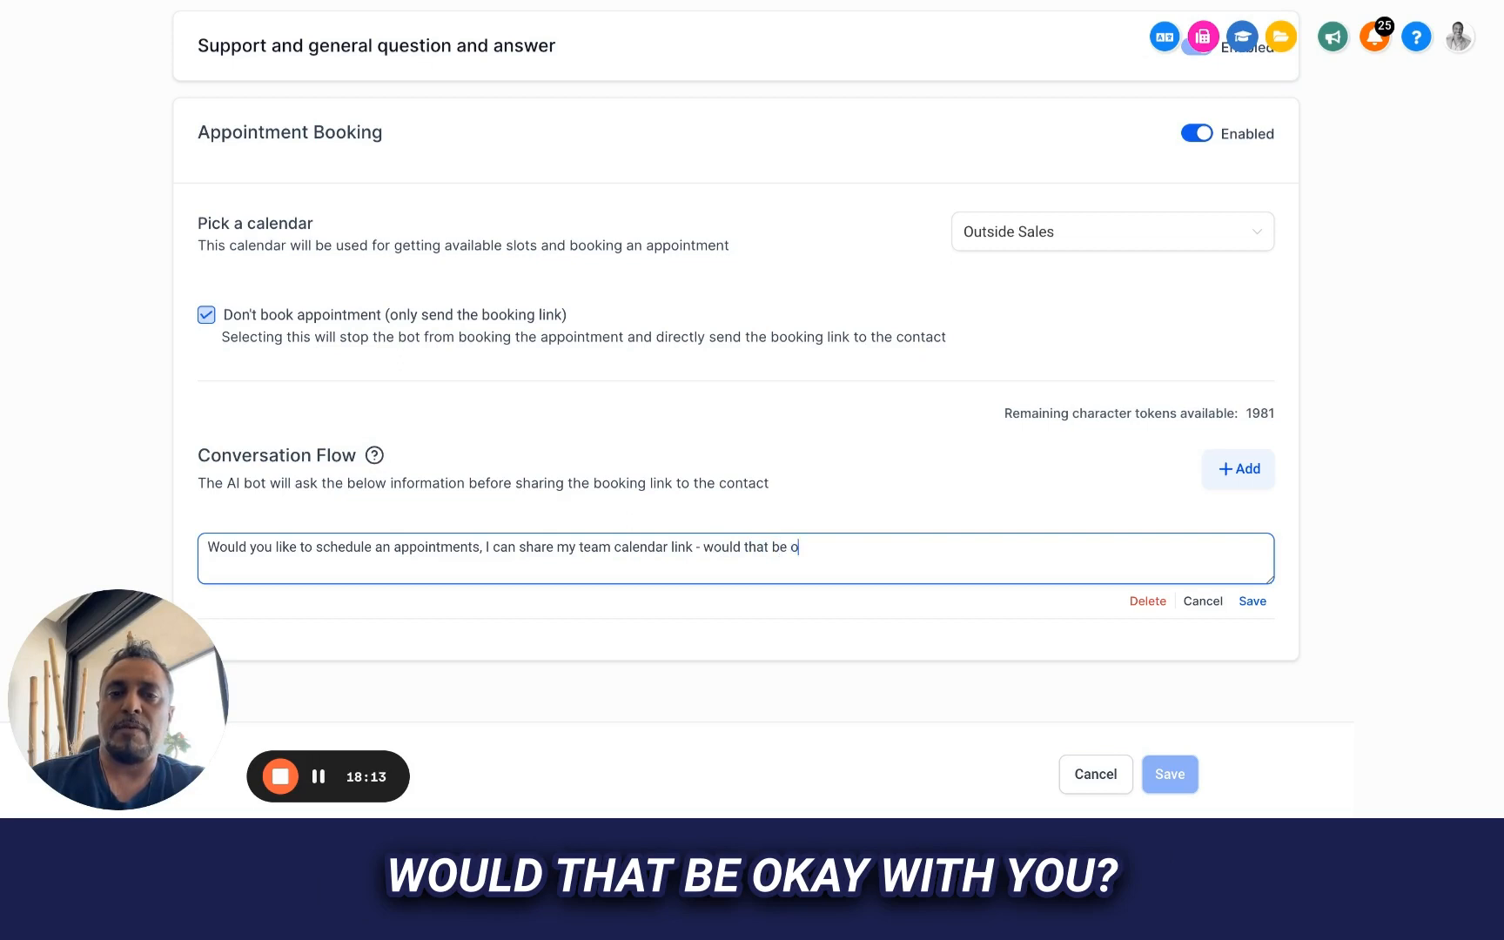
text(k with you?)
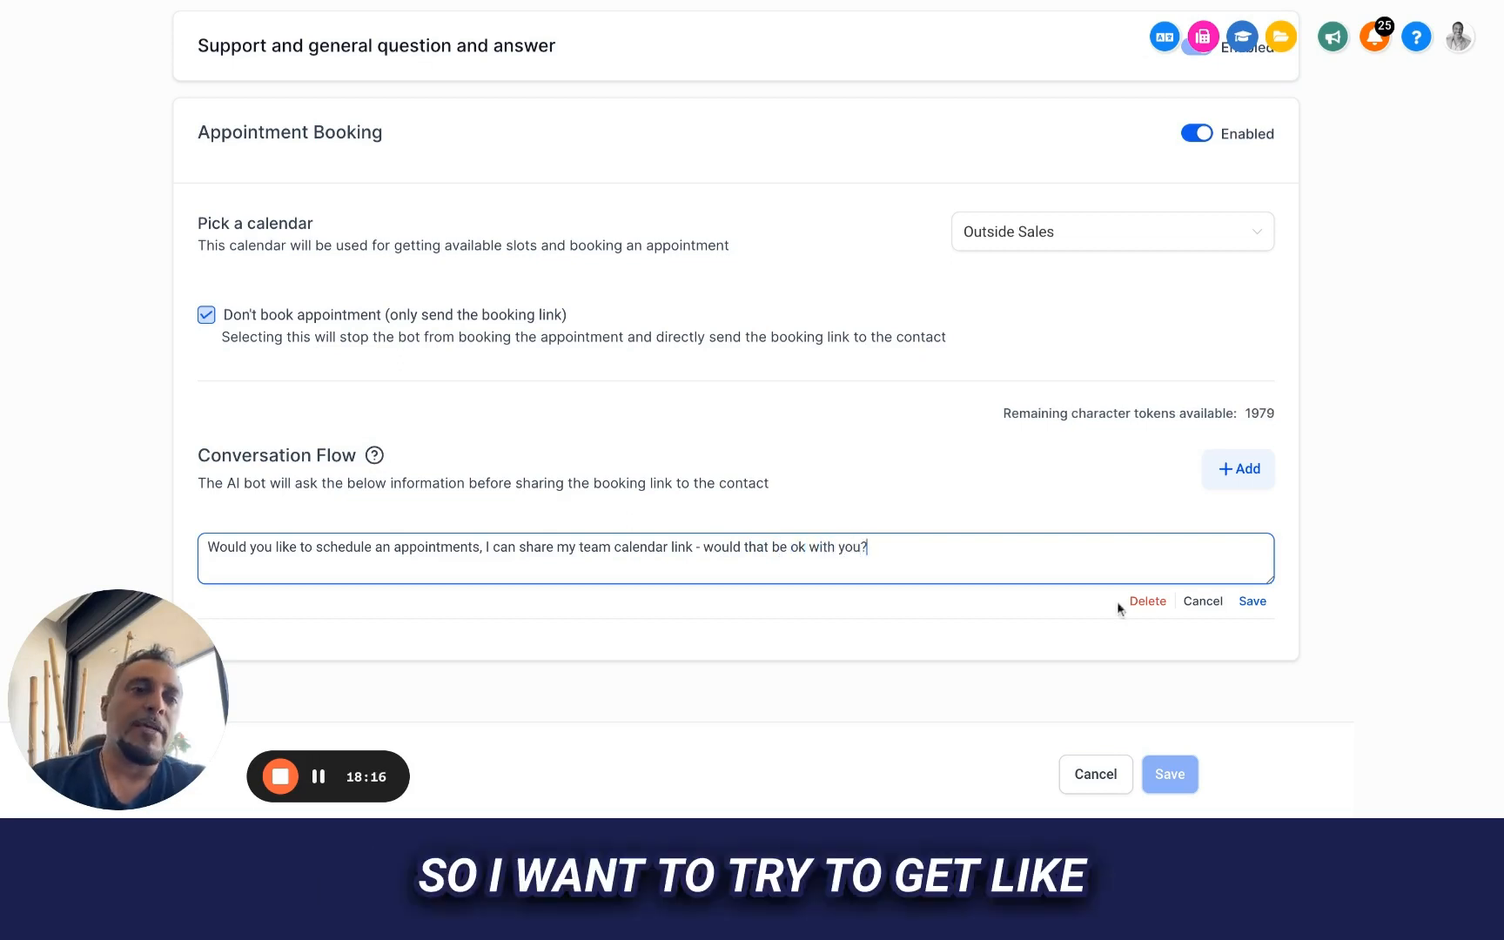
Finish the question with "- would that be ok with you?" and save it
click(1253, 600)
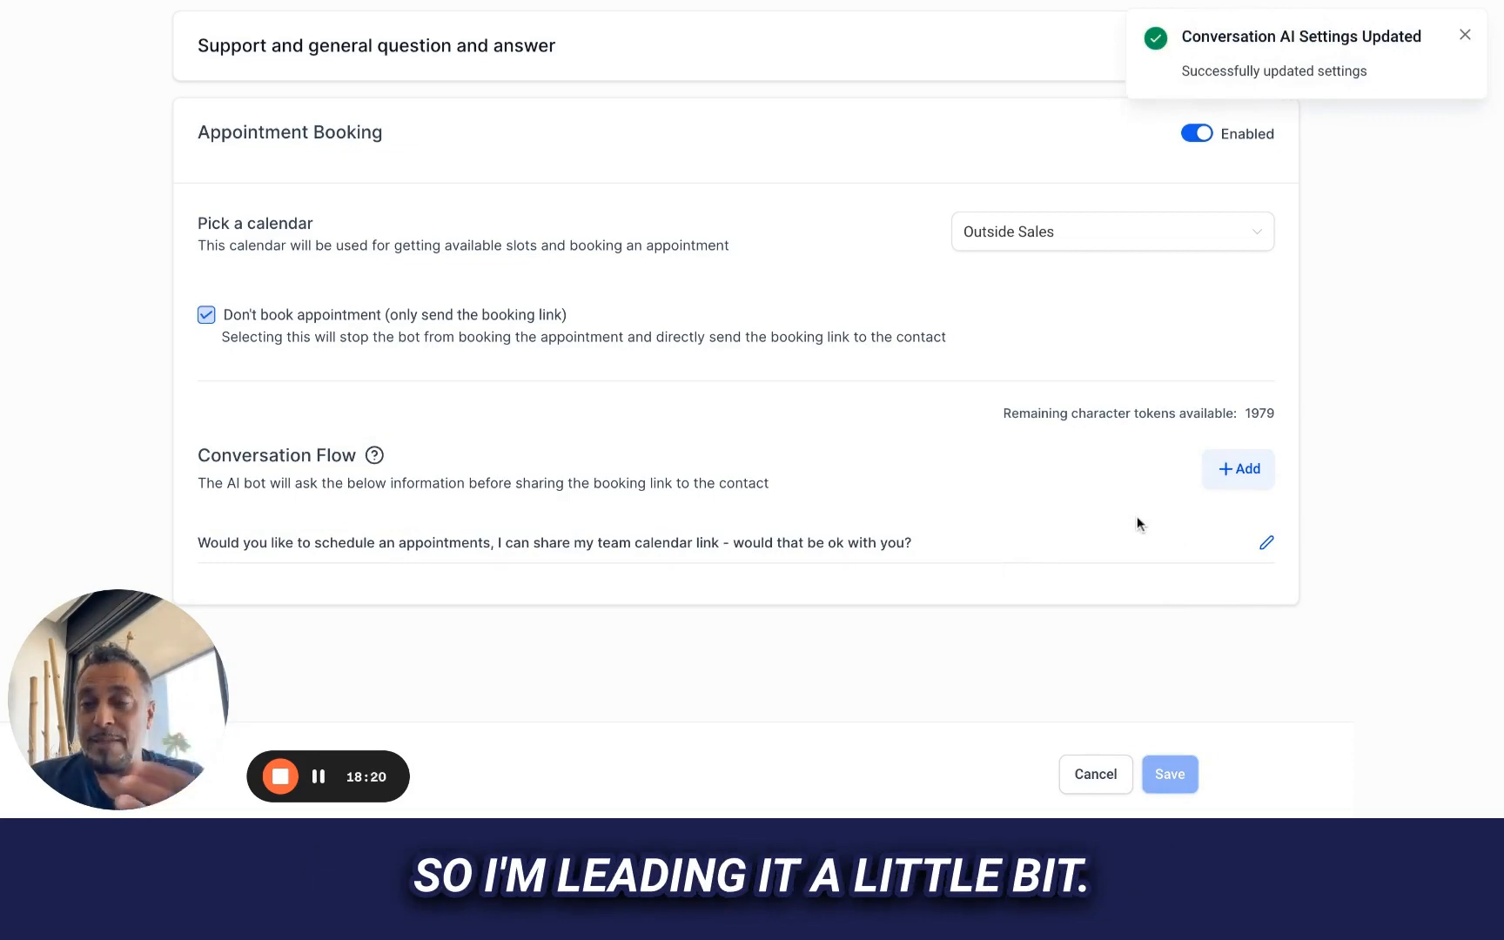
Reset the conversation in Bot Trial and ask the chatbot "do you do inspections?"
scroll(744, 265, up, 3)
click(178, 186)
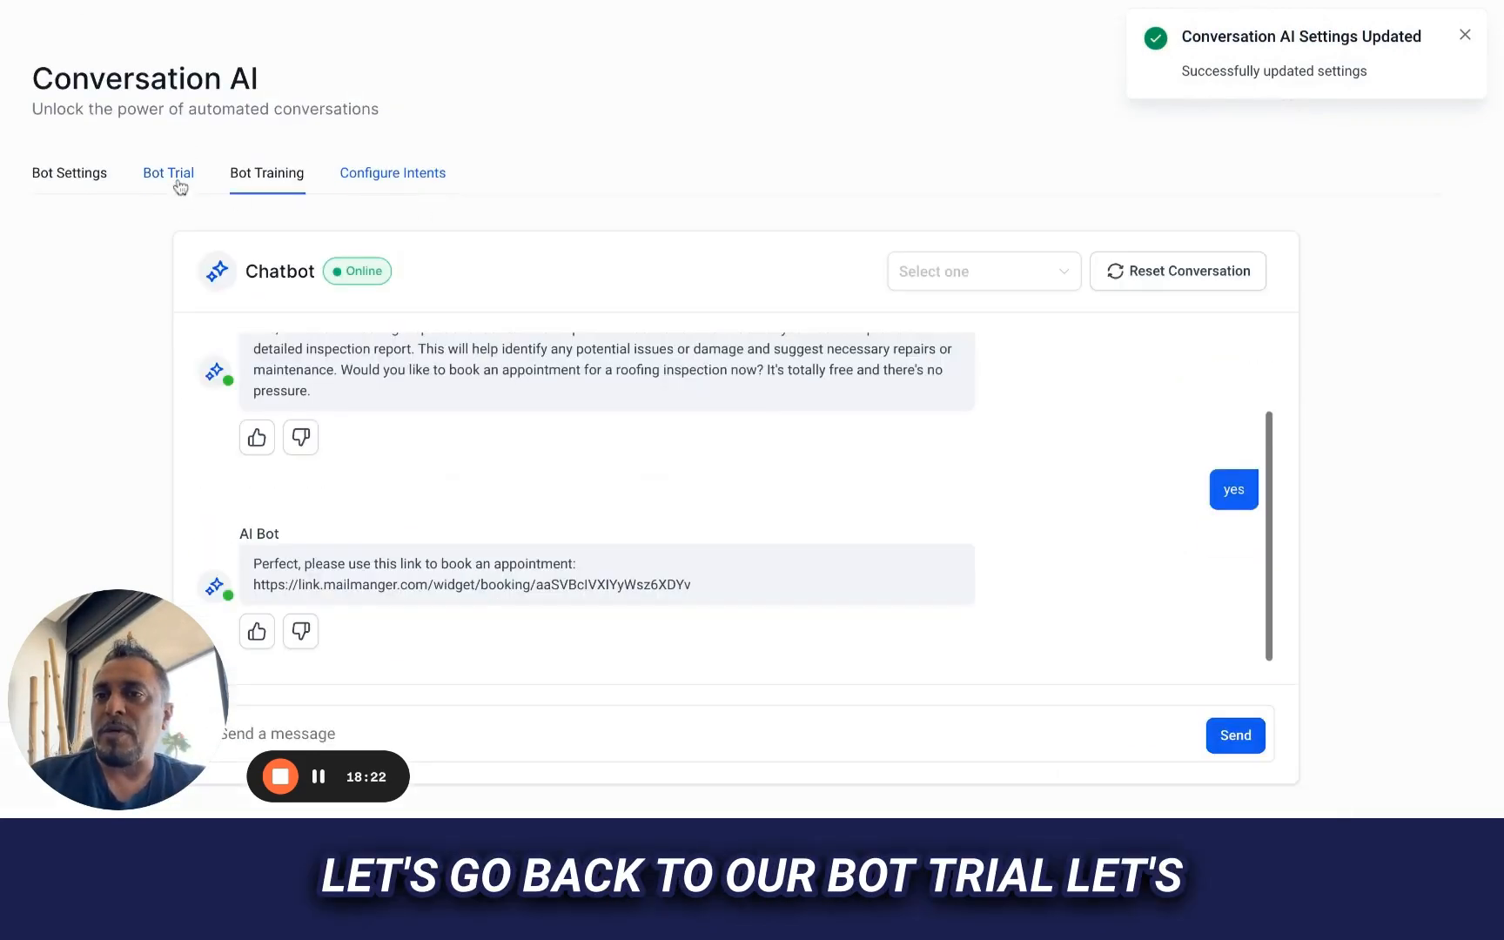
click(1205, 279)
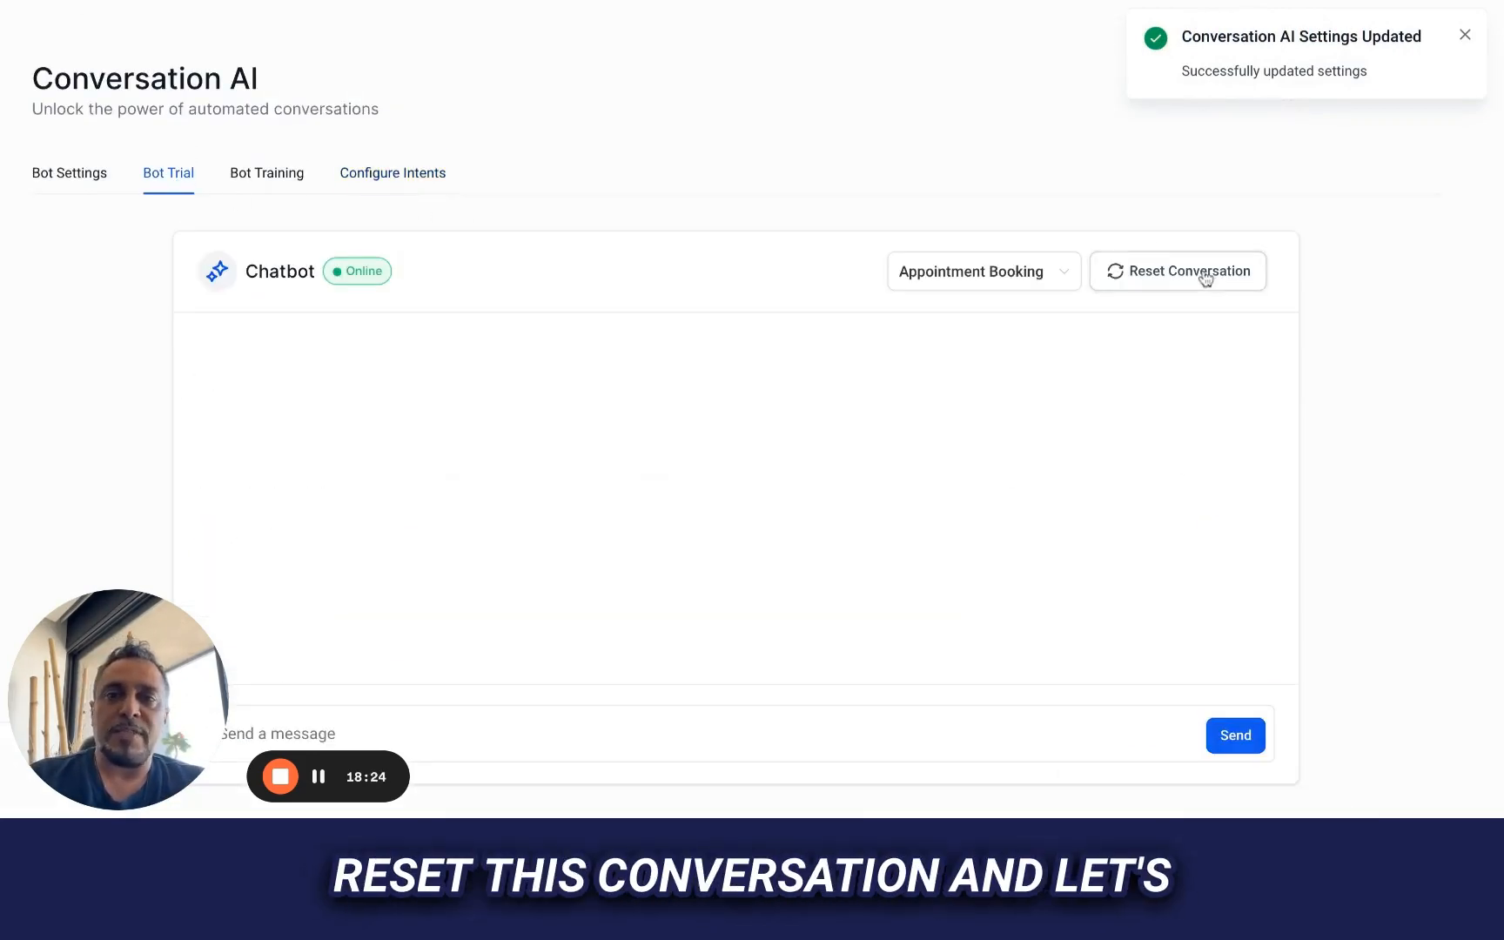
click(740, 732)
text(do you do)
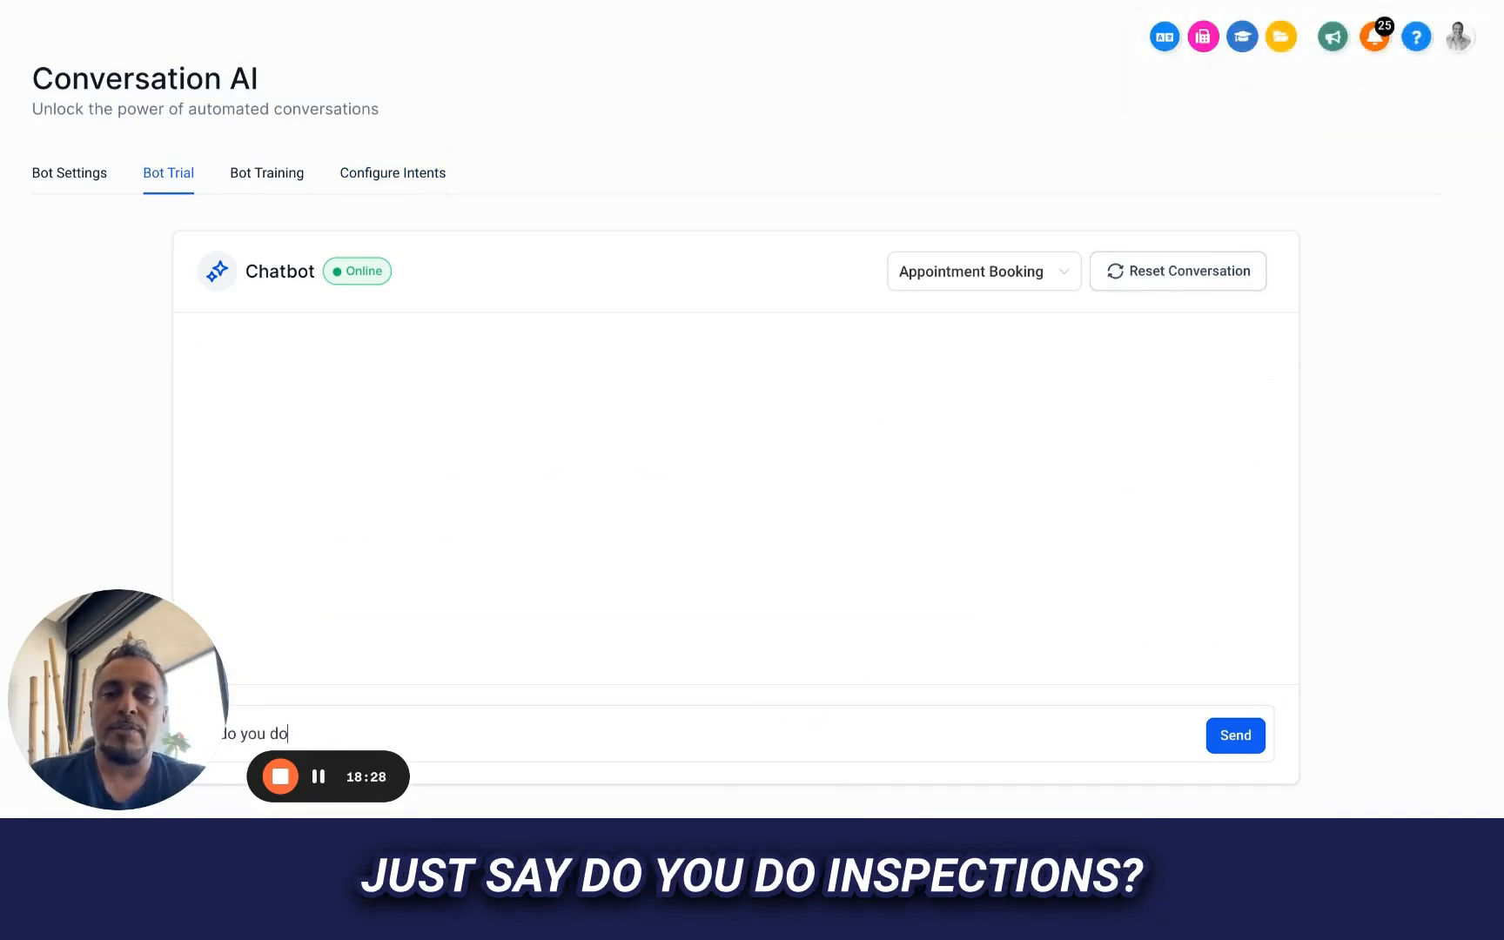
text( inspections?)
key(Return)
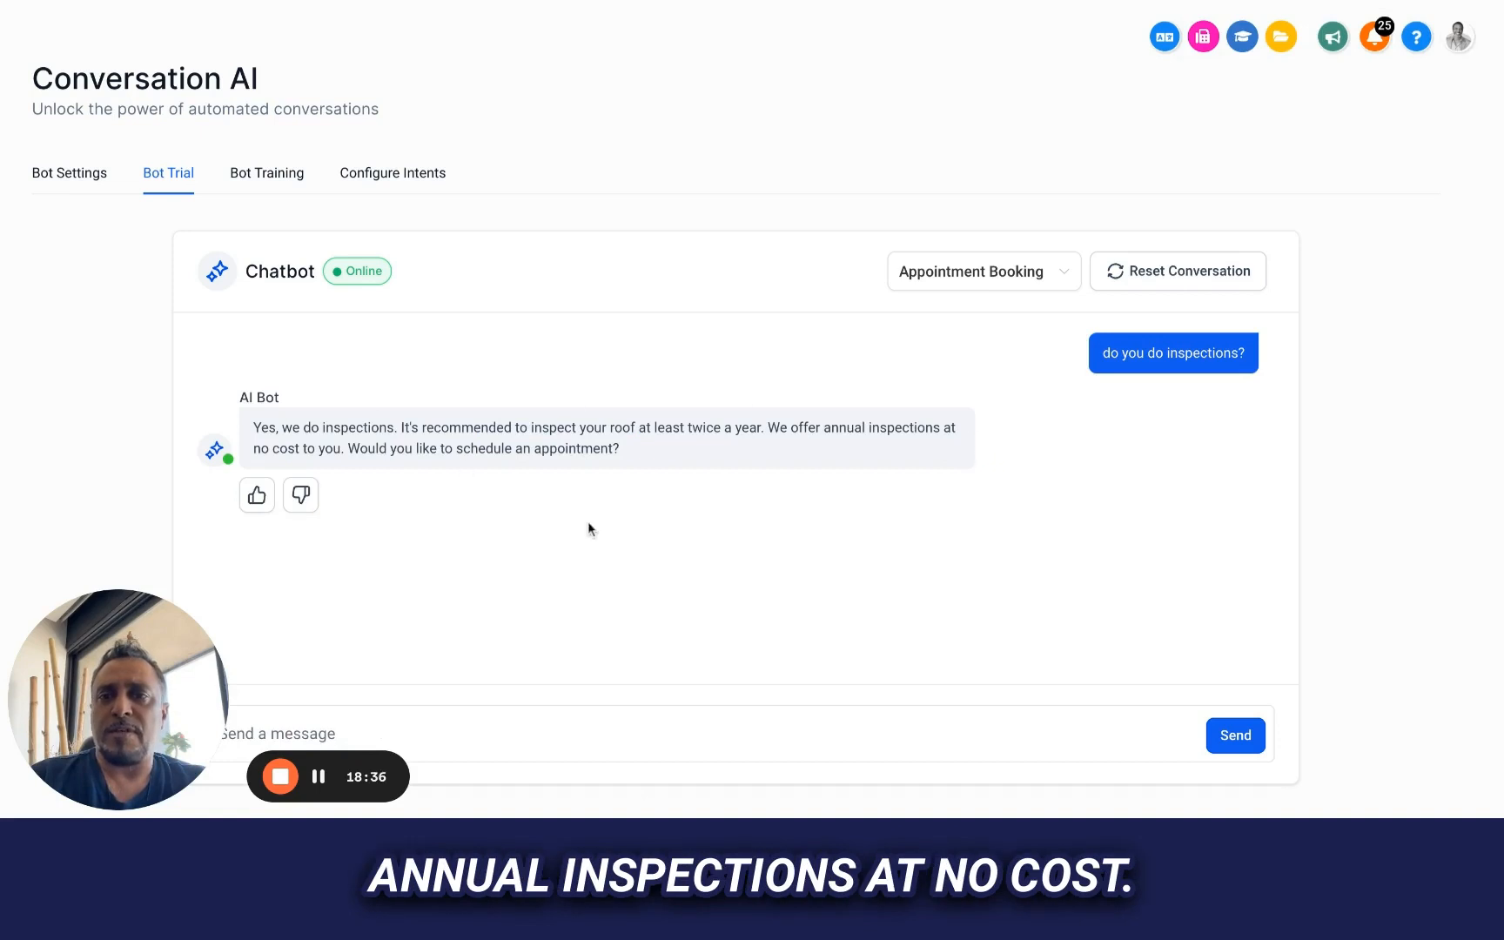
Answer the bot's question about scheduling an appointment with "yes"
click(564, 729)
text(yes)
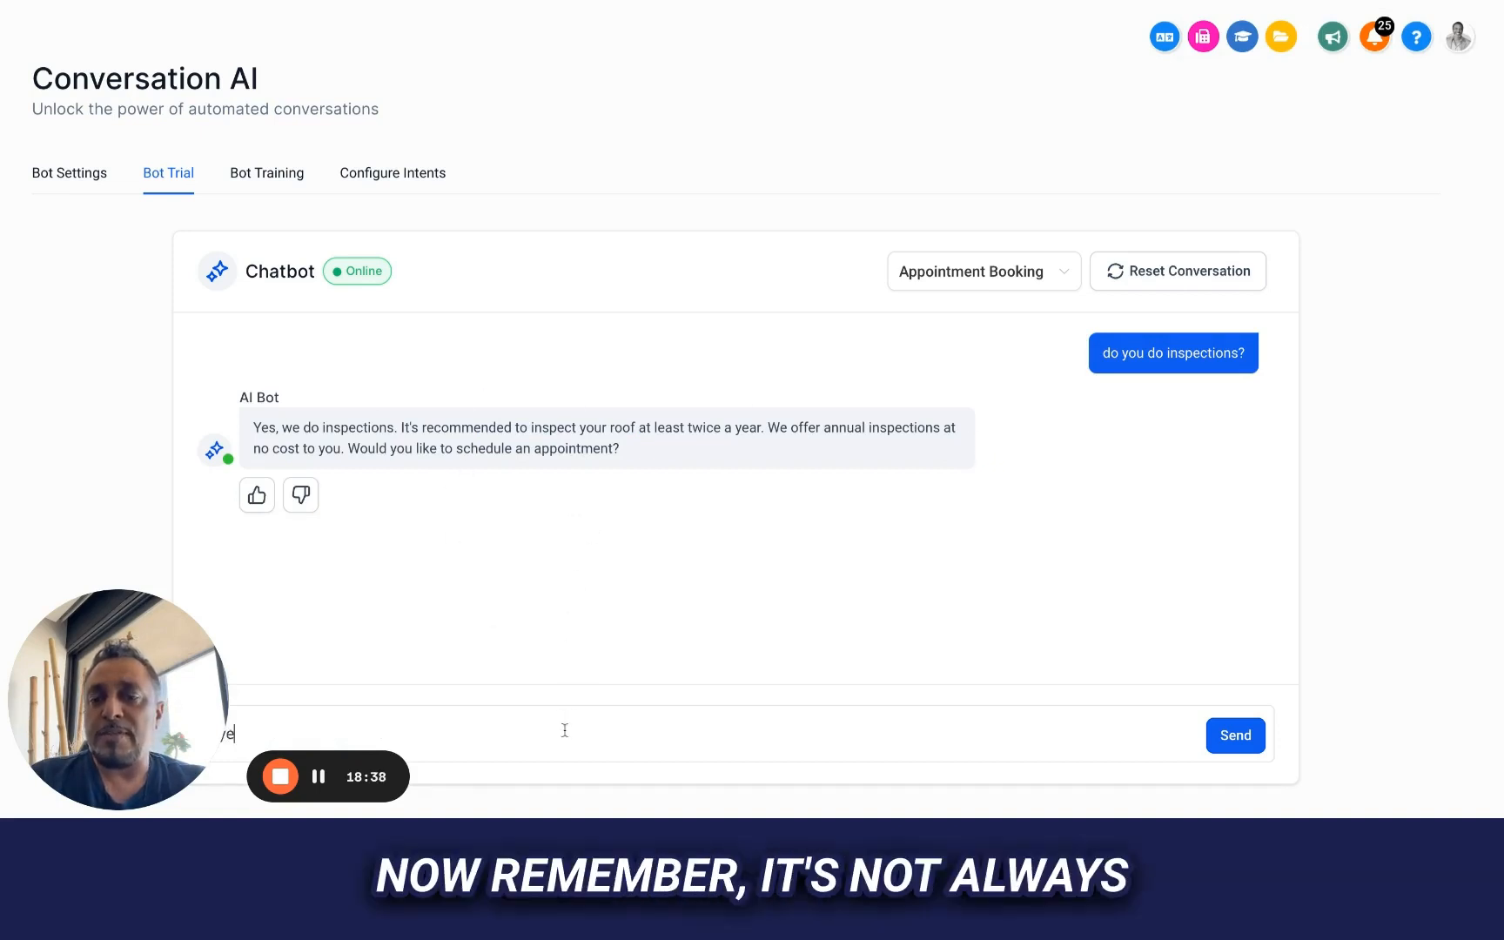
key(Return)
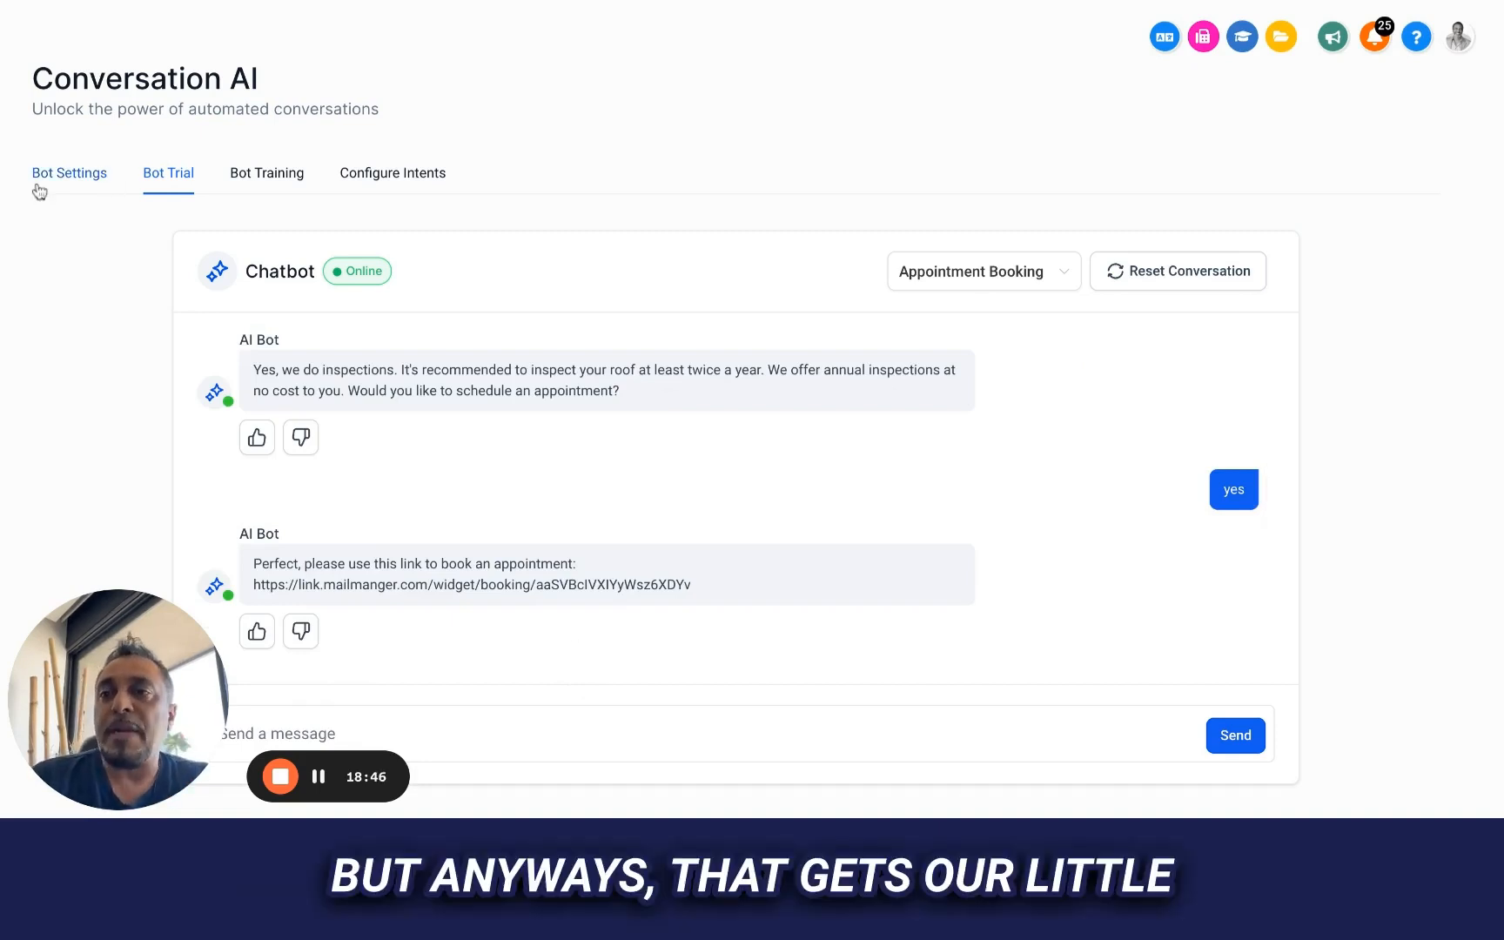
Review the Bot Settings: the preference modes, supported channels, business name and auto-pilot options
click(39, 184)
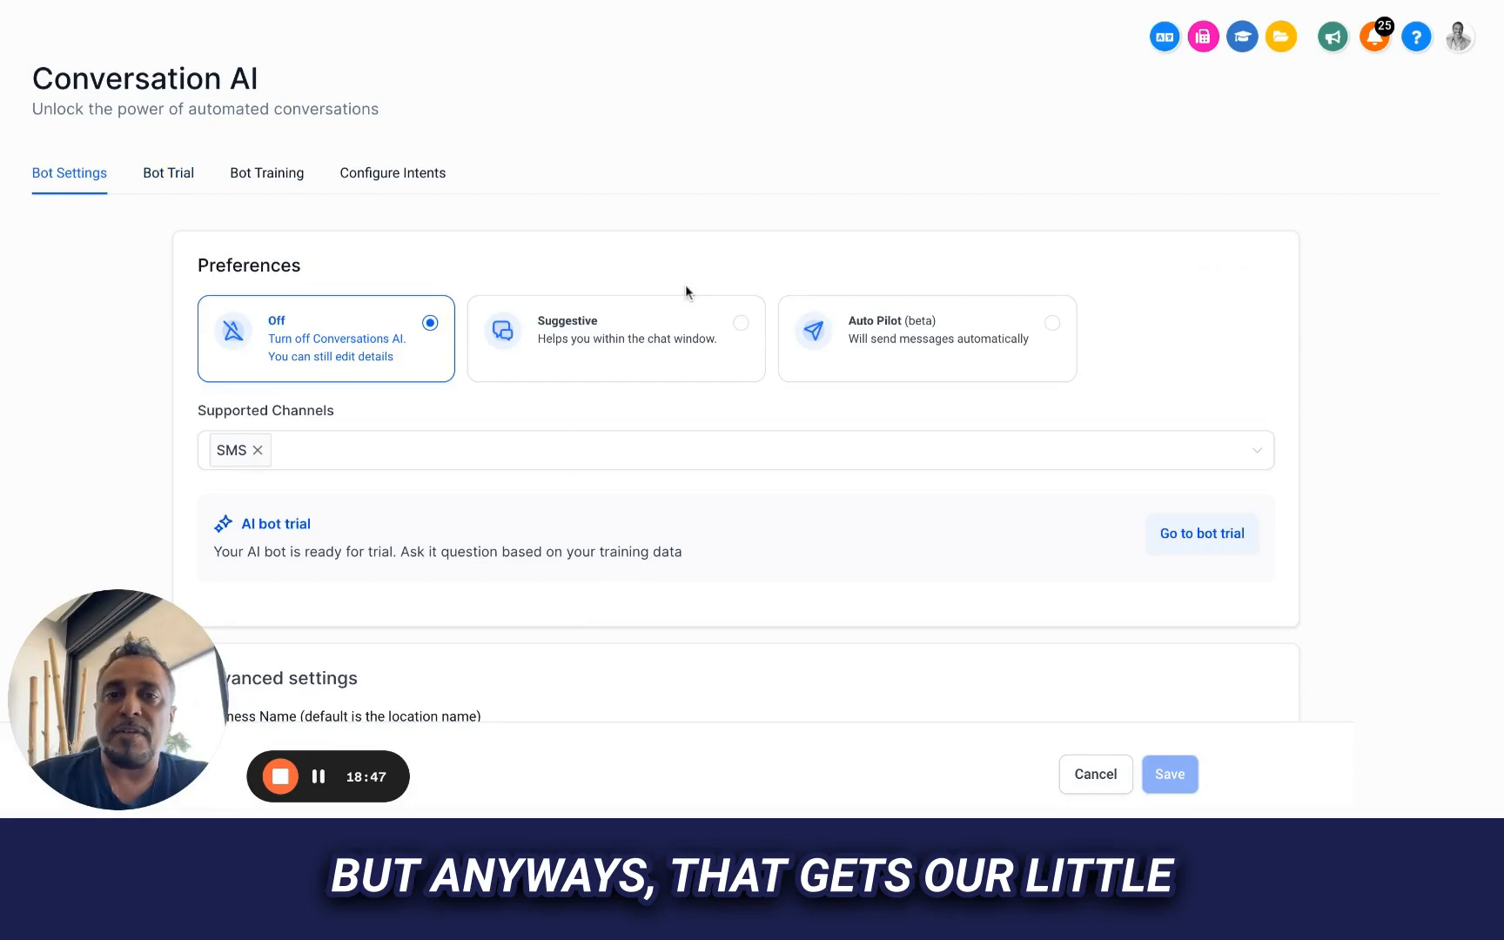
scroll(685, 292, down, 3)
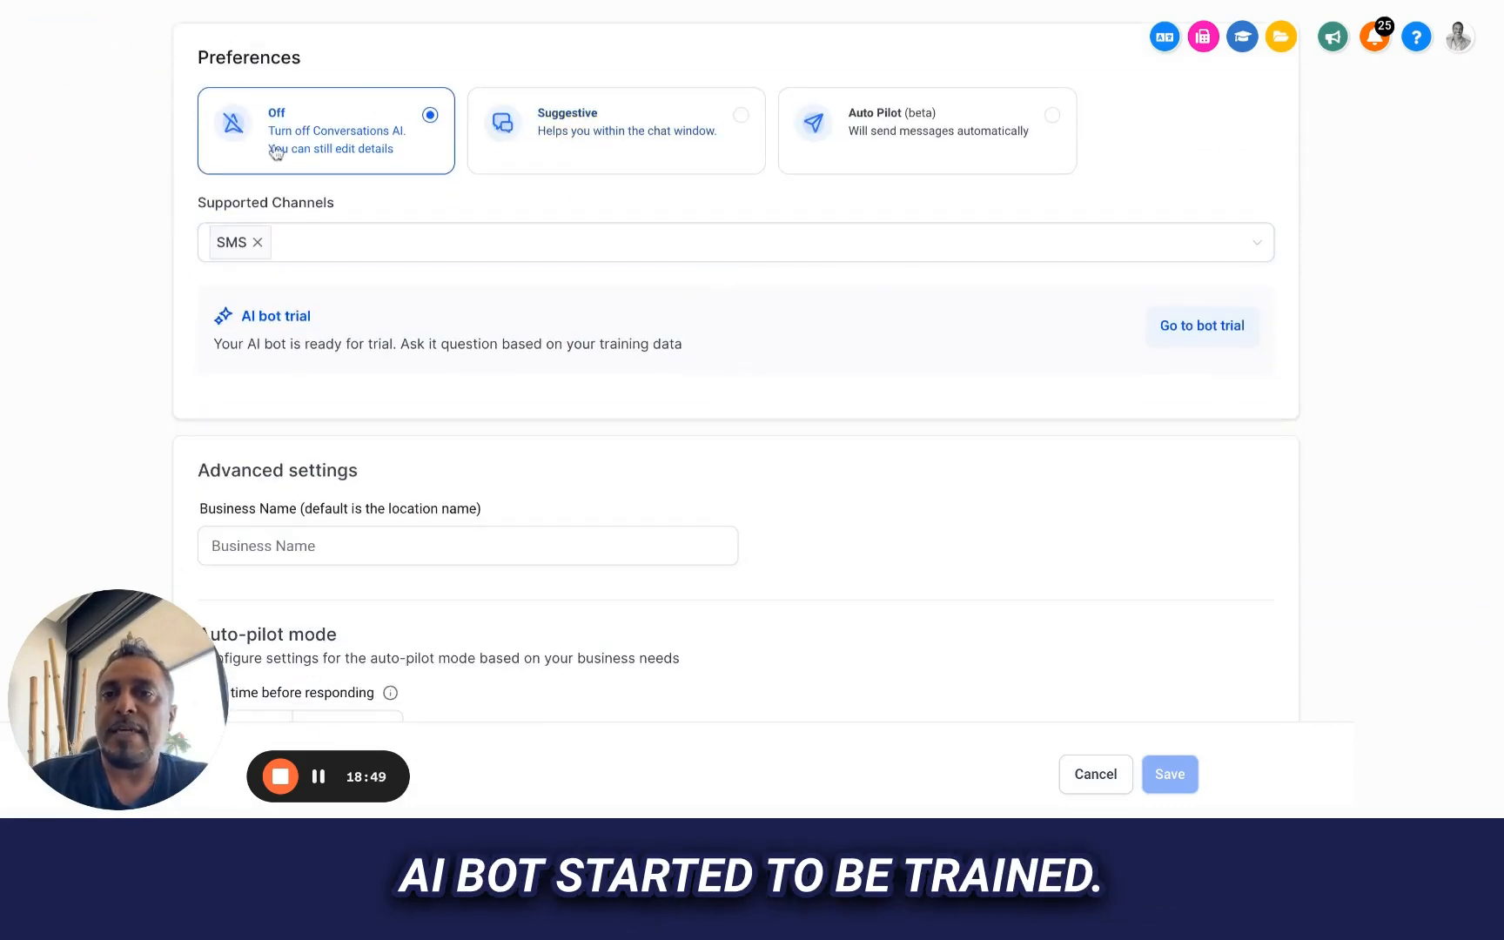
scroll(688, 269, down, 4)
scroll(687, 269, up, 7)
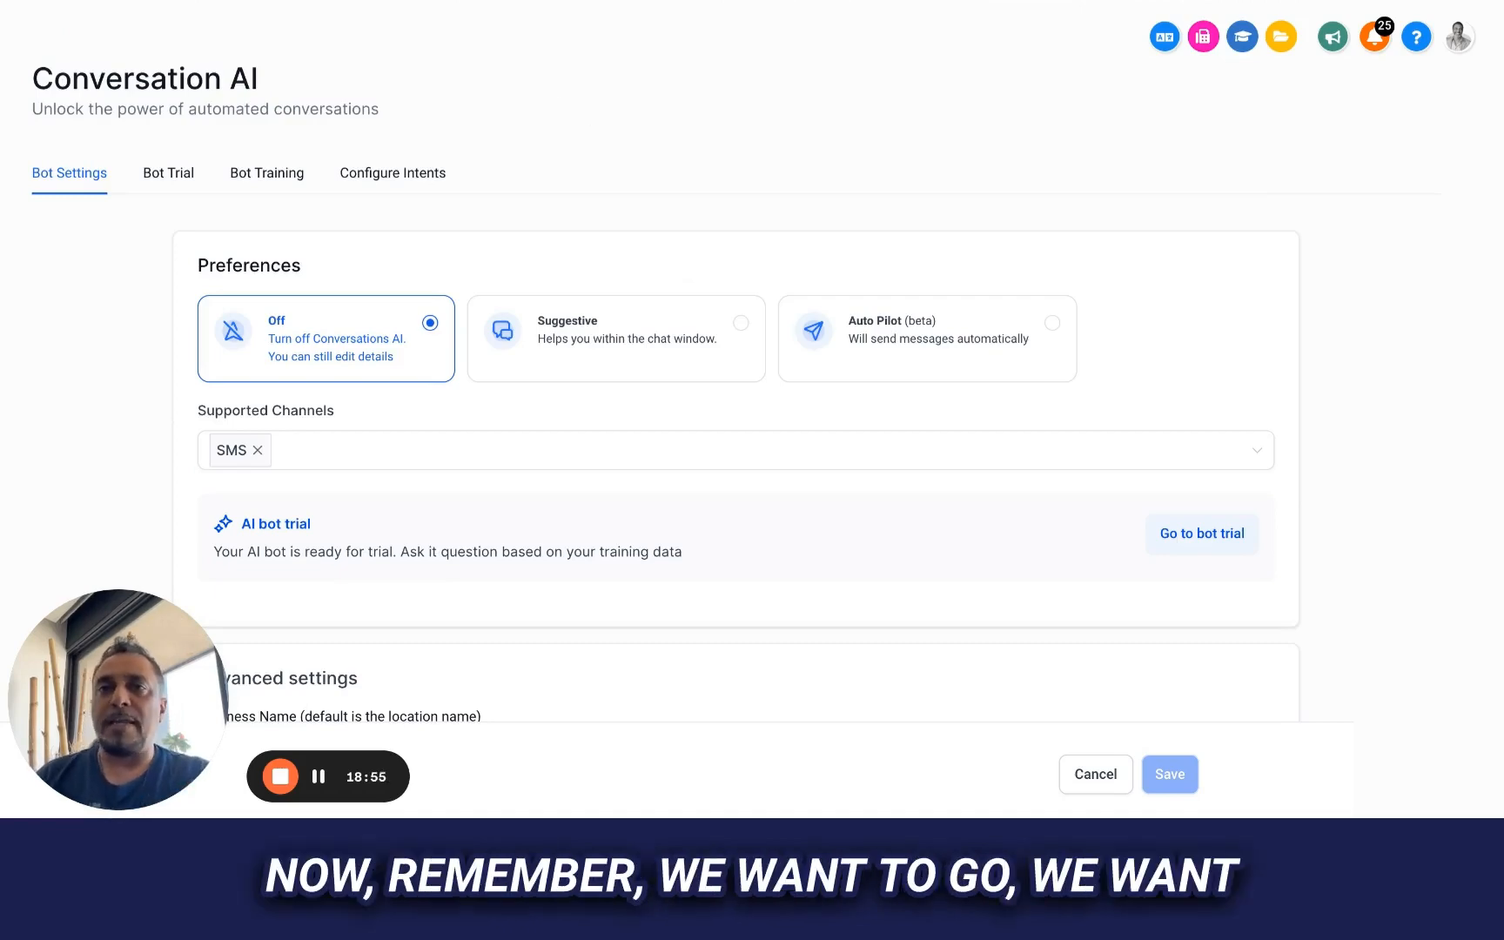
click(522, 1)
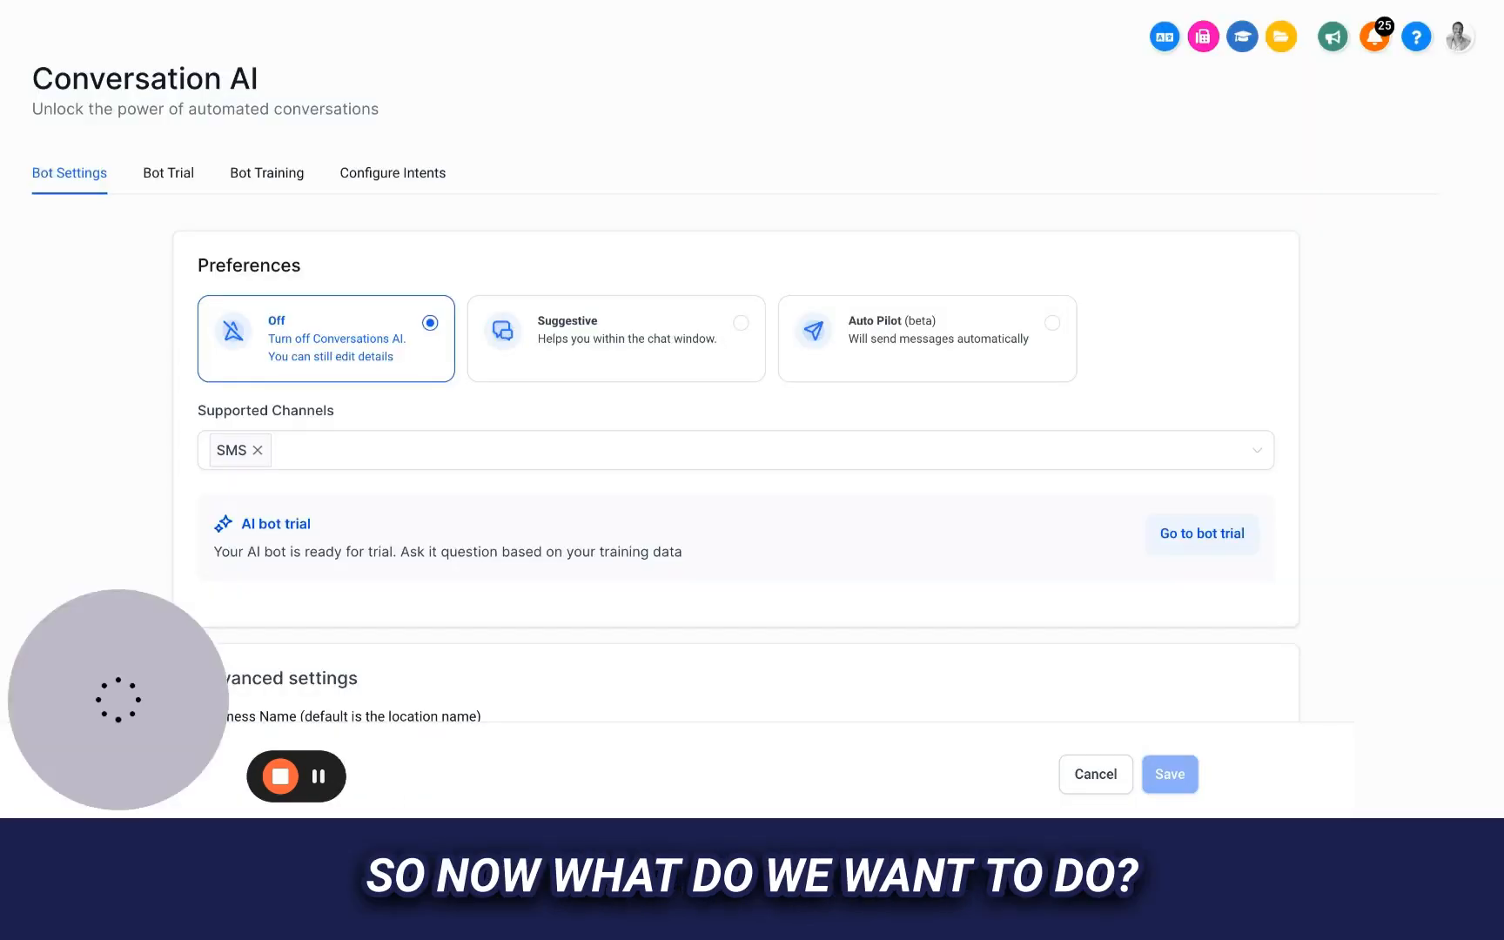
key(ctrl+Tab)
scroll(533, 289, down, 1)
scroll(372, 158, down, 5)
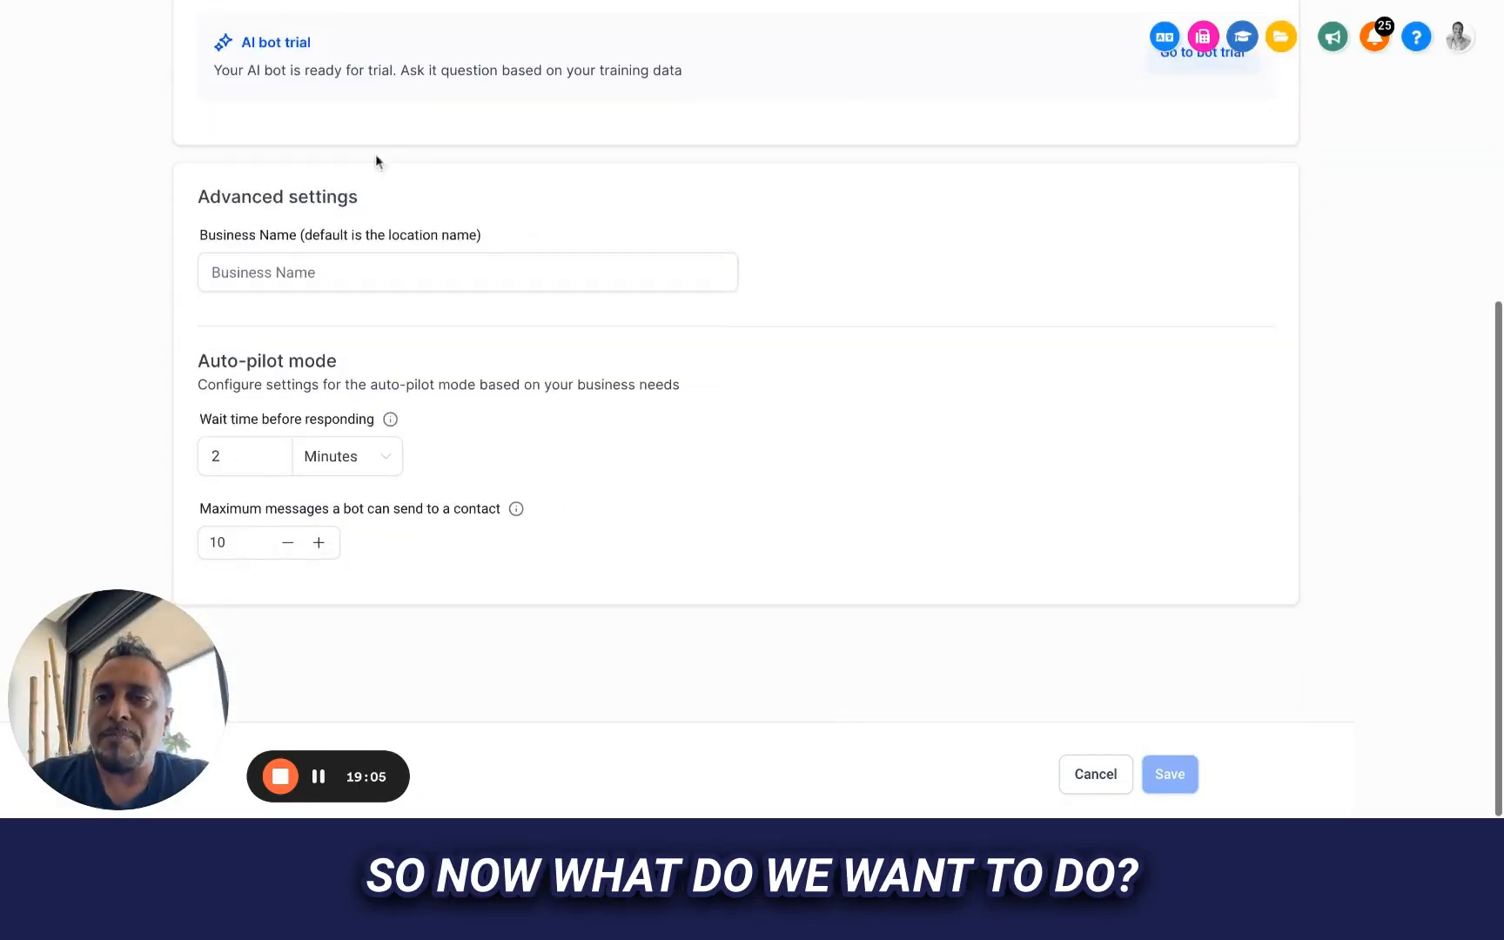
scroll(379, 118, up, 4)
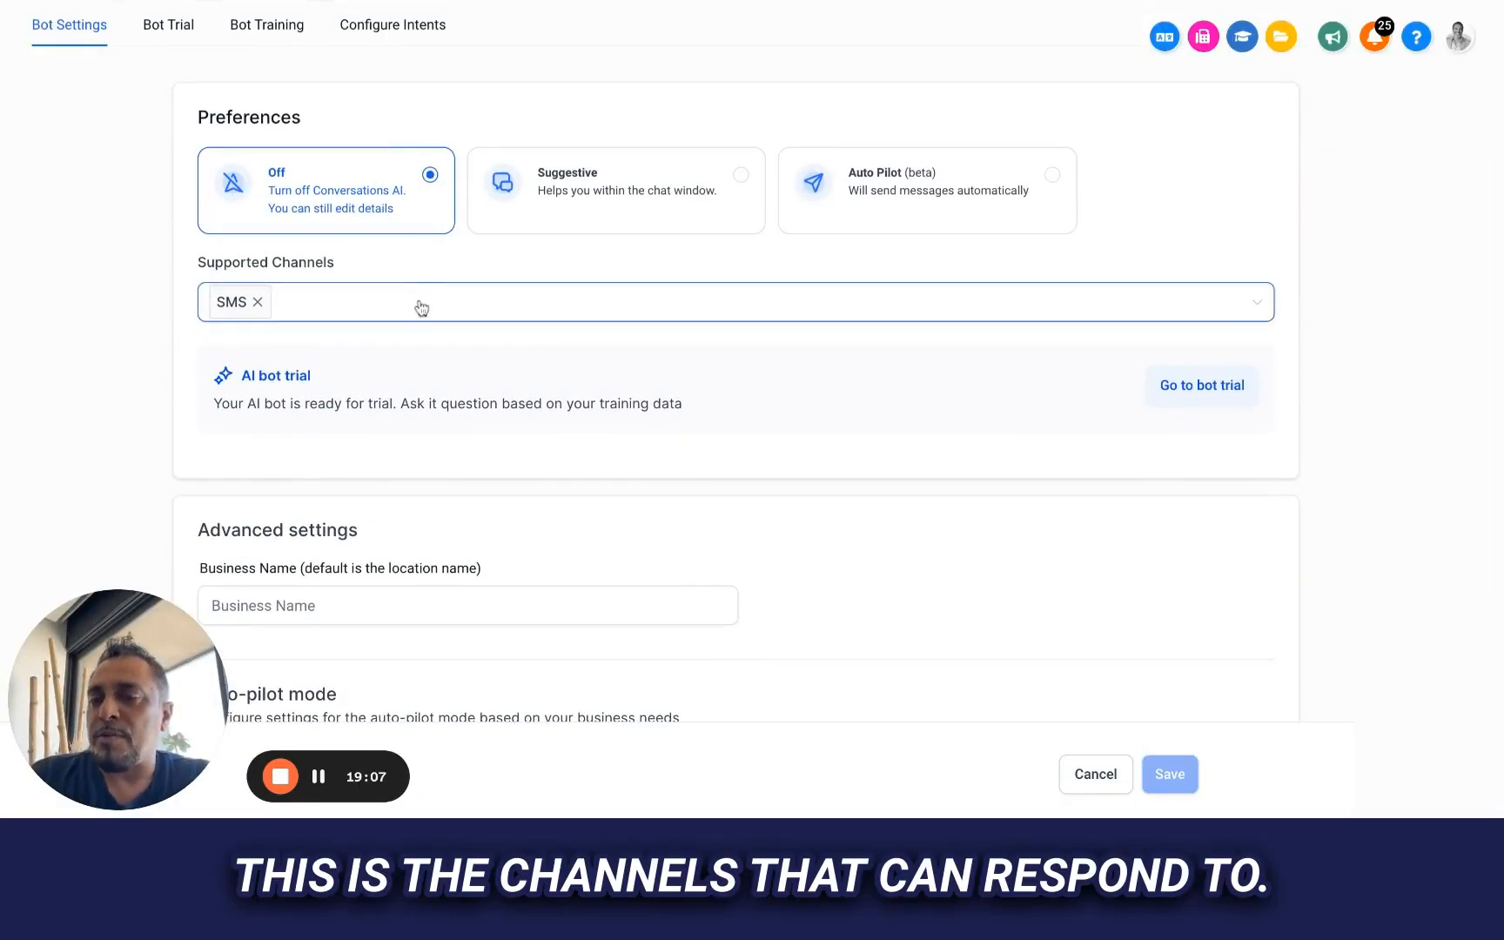
Add Facebook, Chat Widget (SMS chat), Live Chat and Instagram to the bot's supported channels
click(421, 305)
click(279, 388)
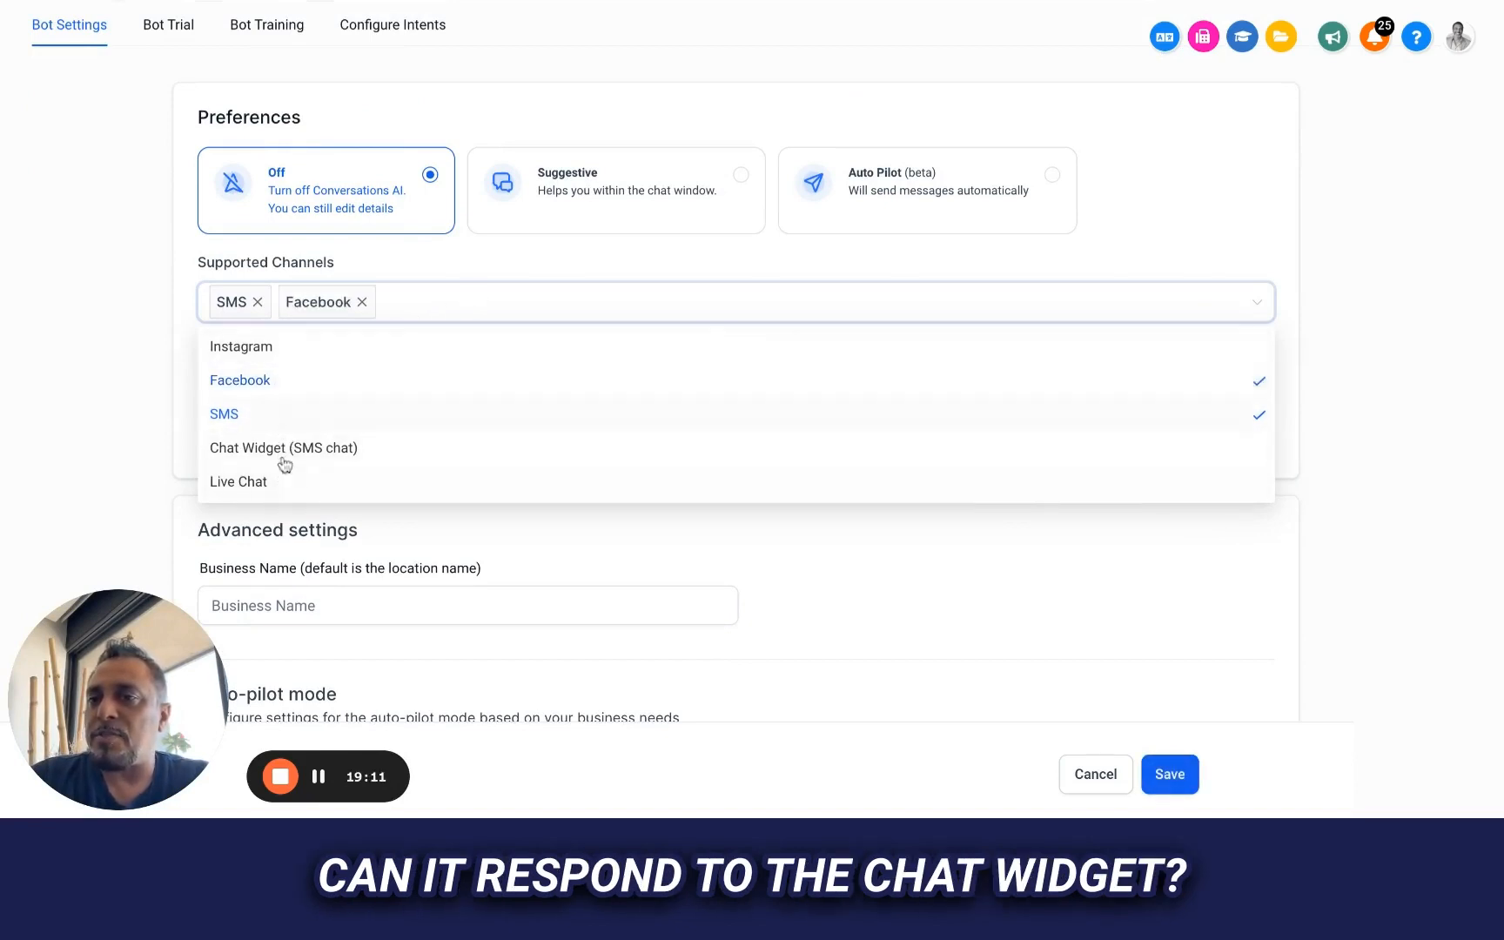
click(282, 463)
click(259, 483)
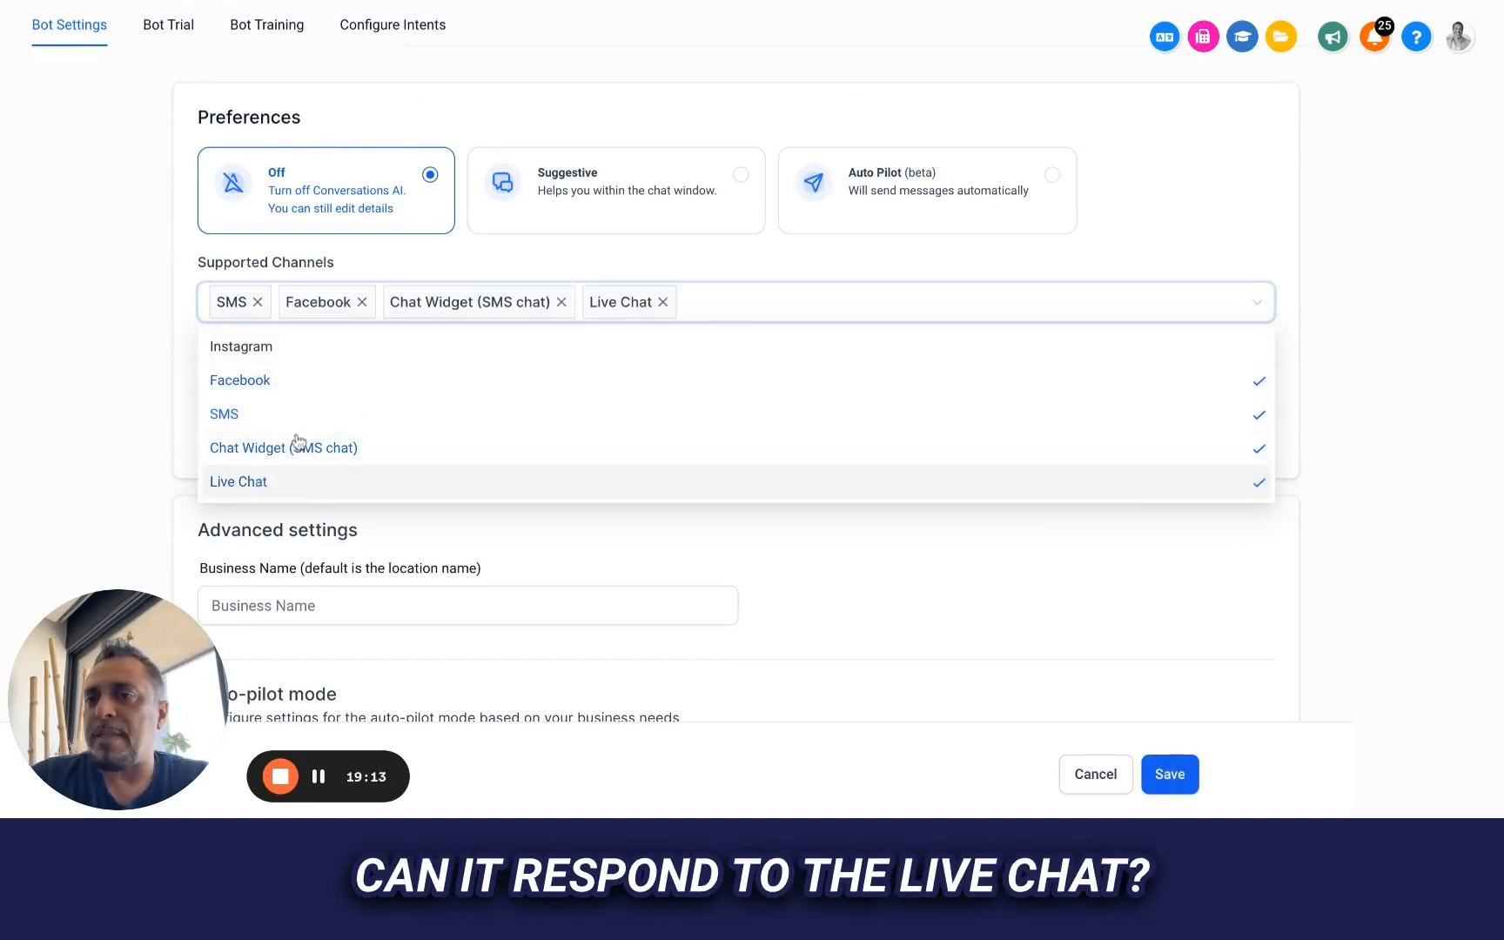
click(304, 350)
click(876, 254)
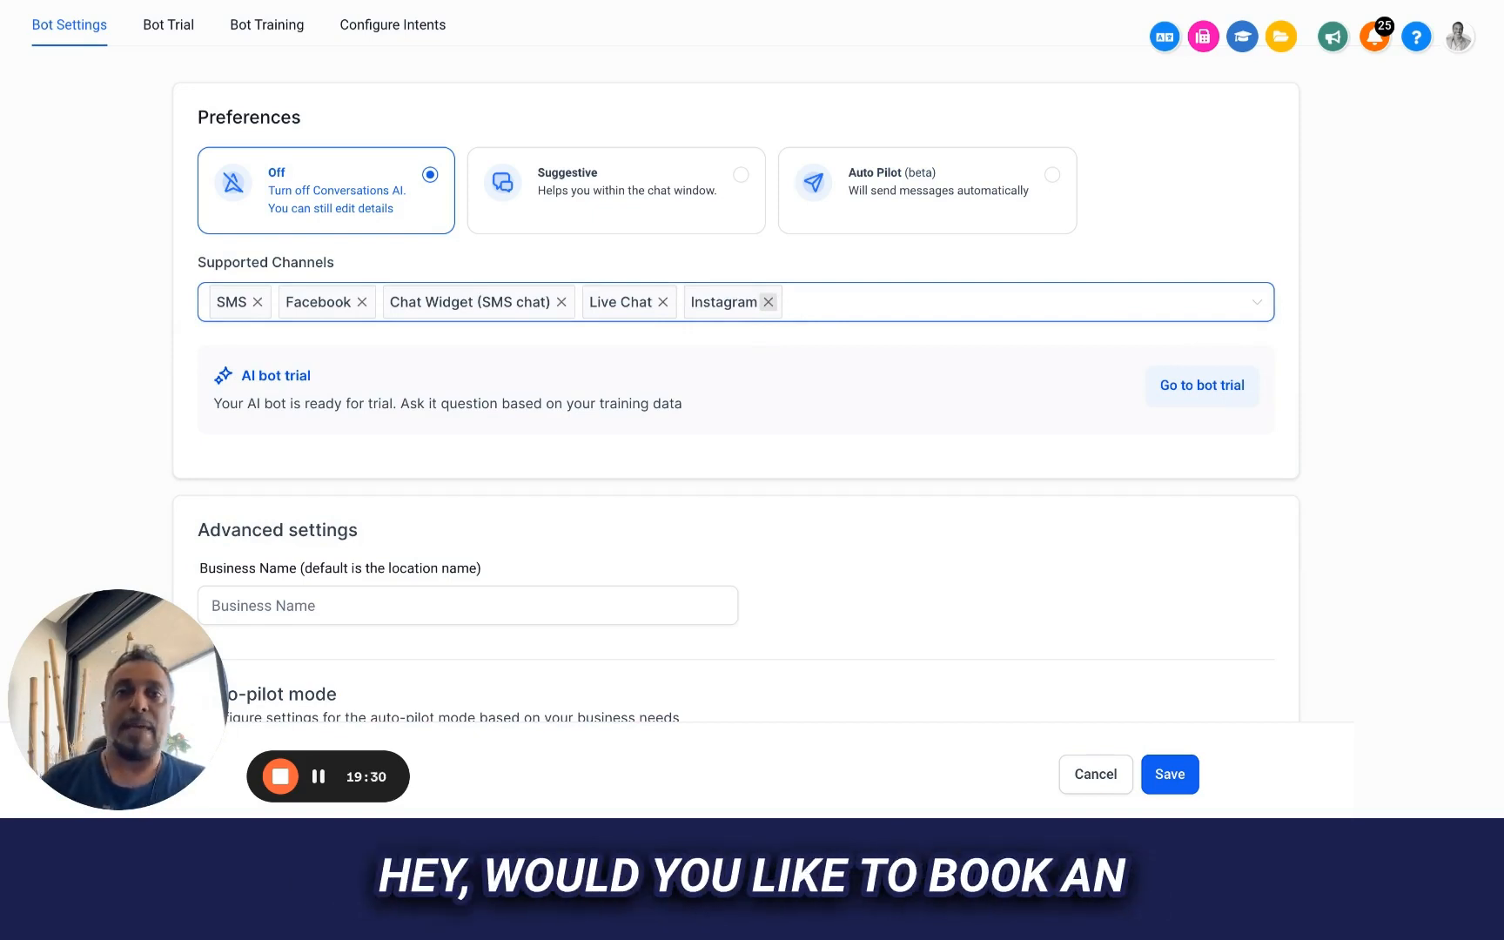
Remove Instagram and Chat Widget (SMS chat) from the supported channels
click(767, 301)
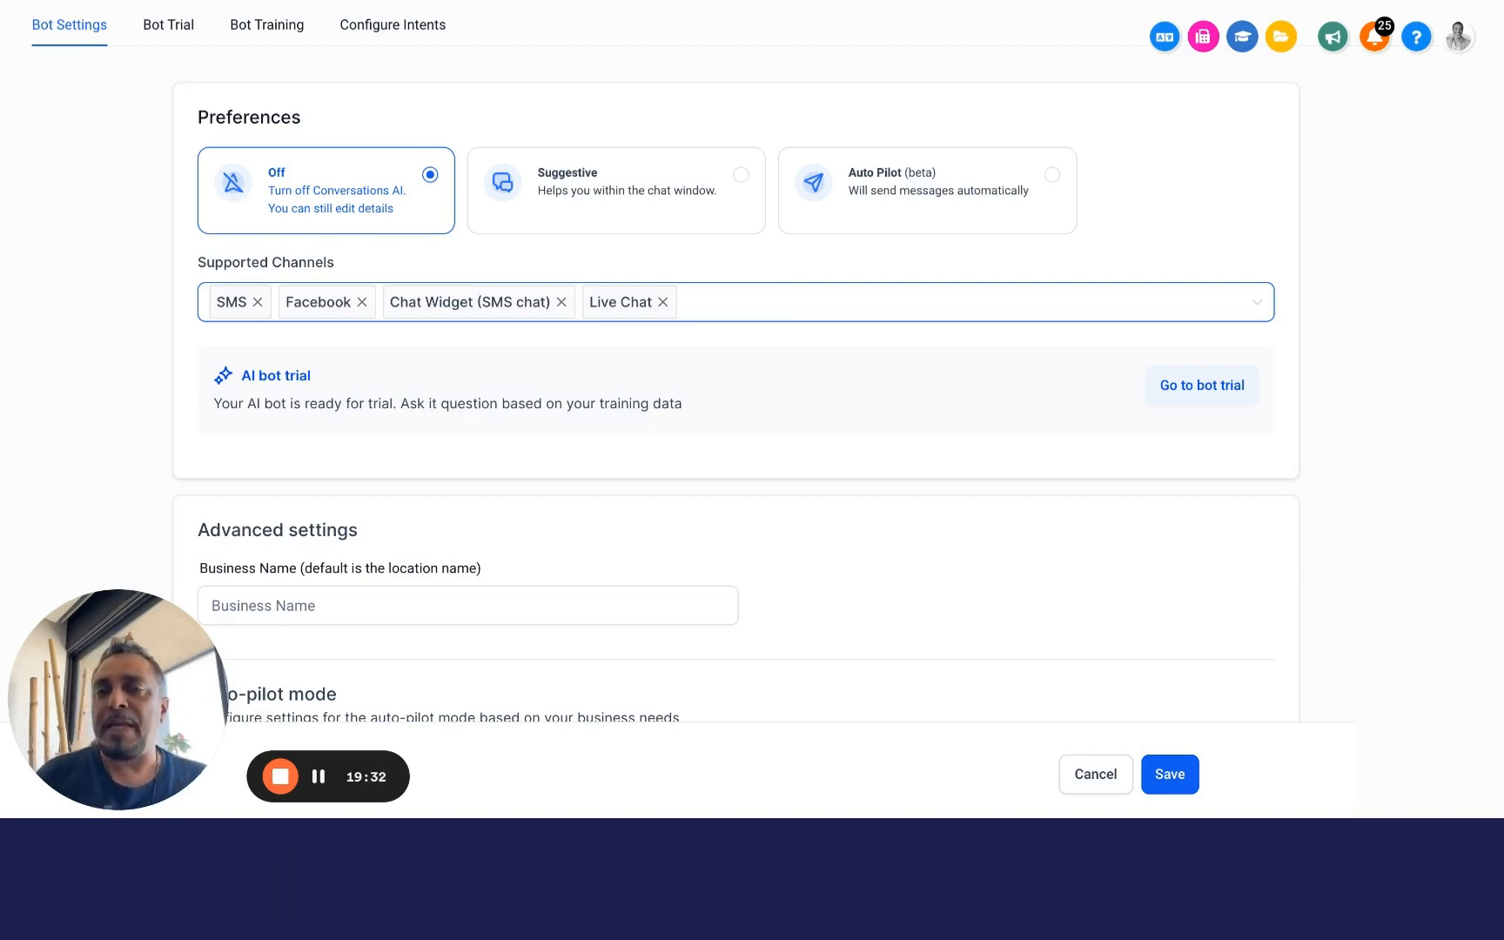
click(561, 302)
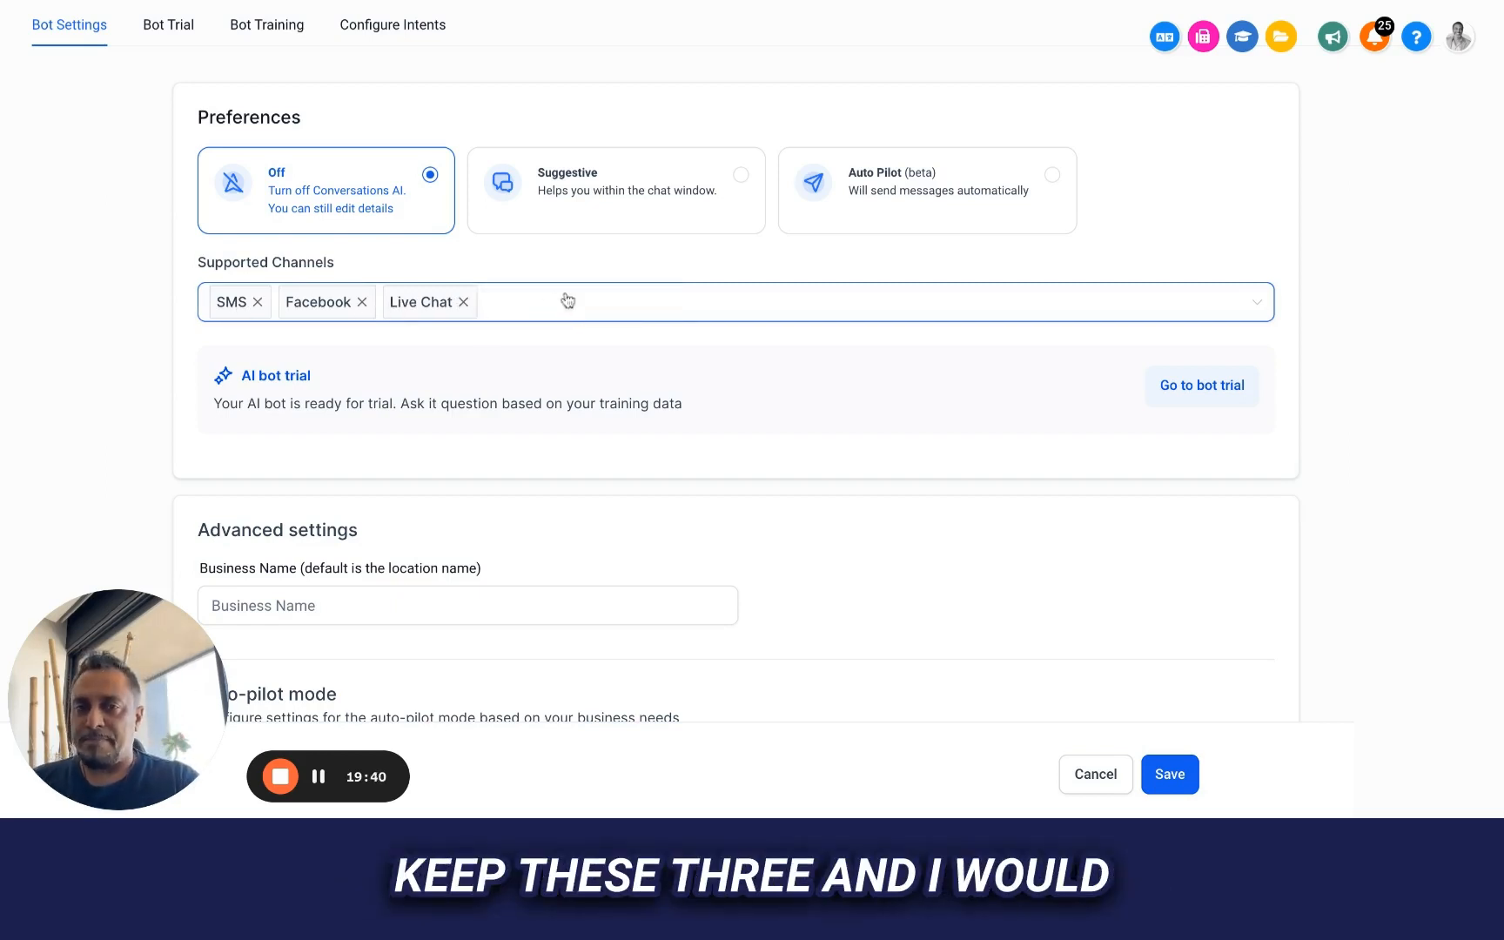
Enter "Preferred Area Contractors of Frisco" as the business name in the advanced settings
scroll(765, 5, down, 3)
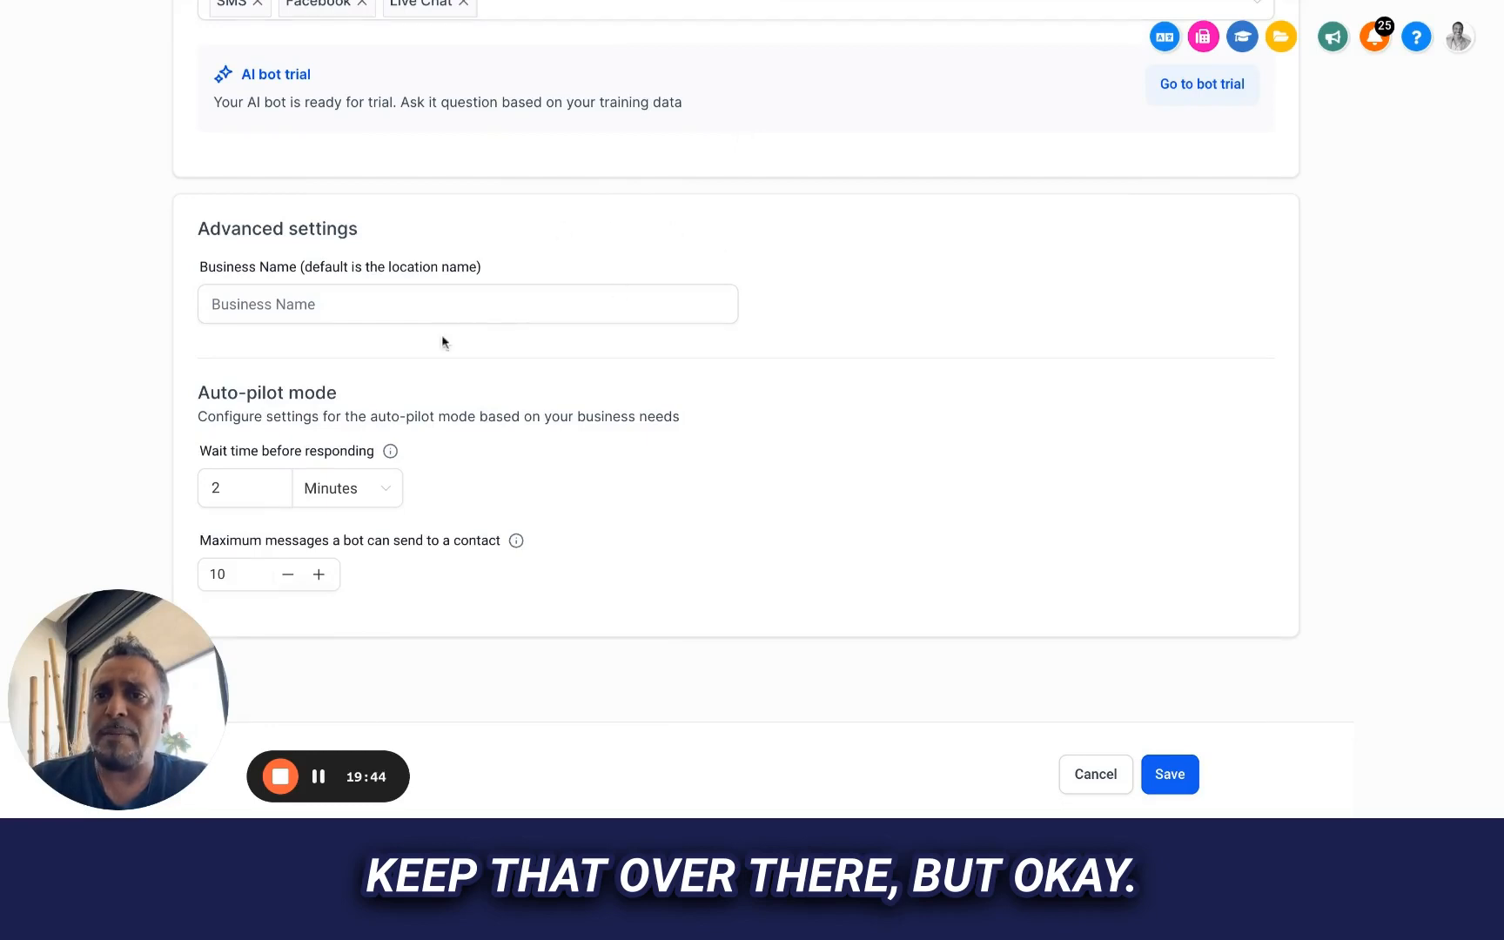
click(382, 301)
text(Pre)
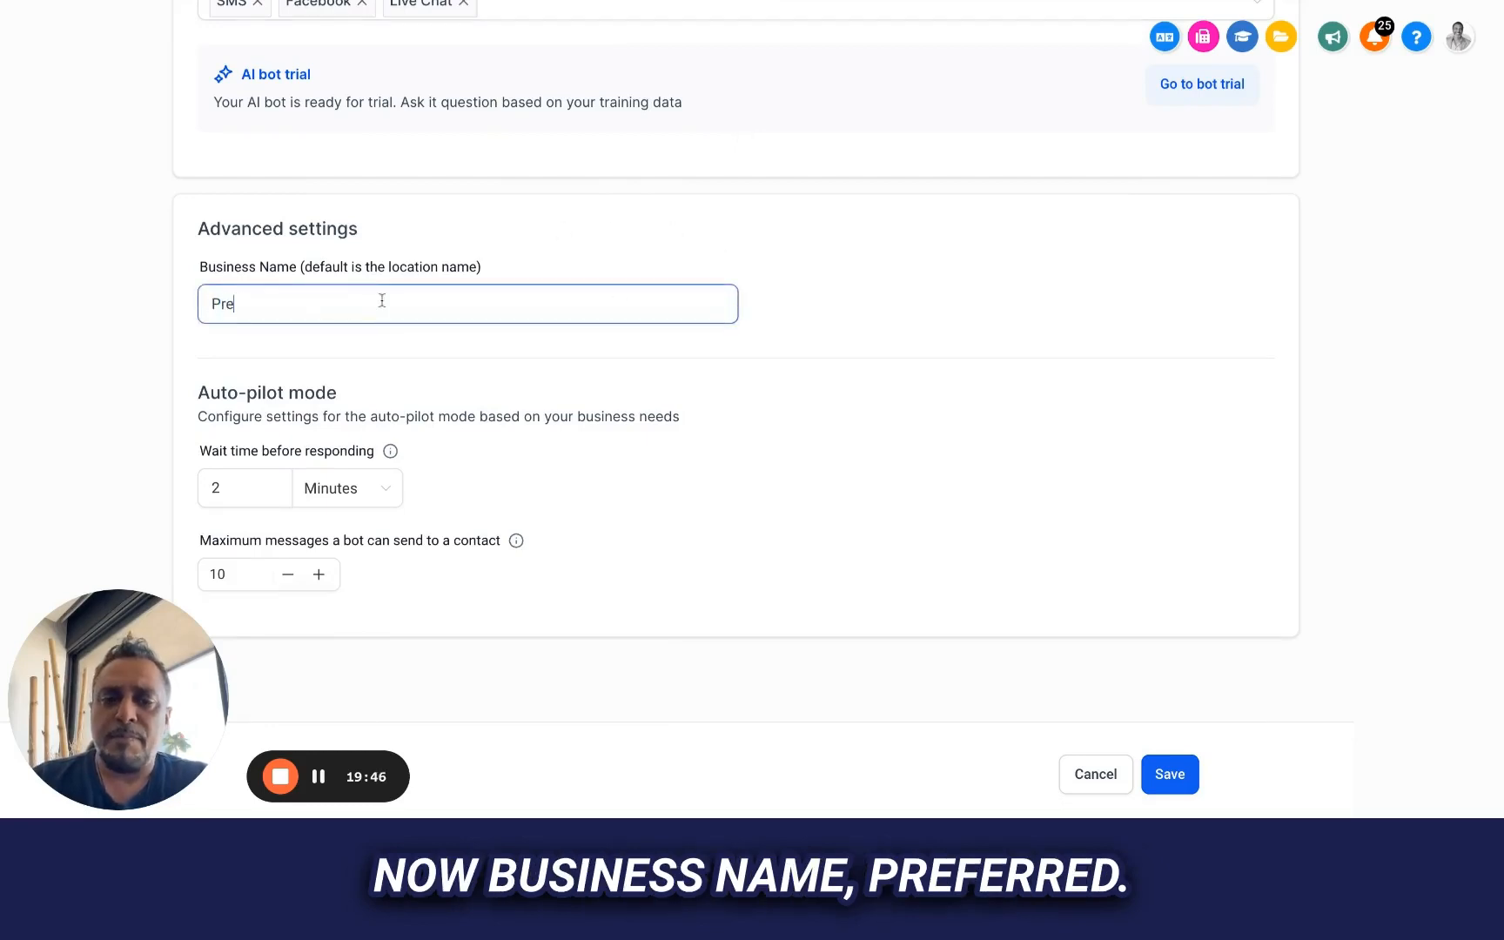
text(ferred Area Contracot)
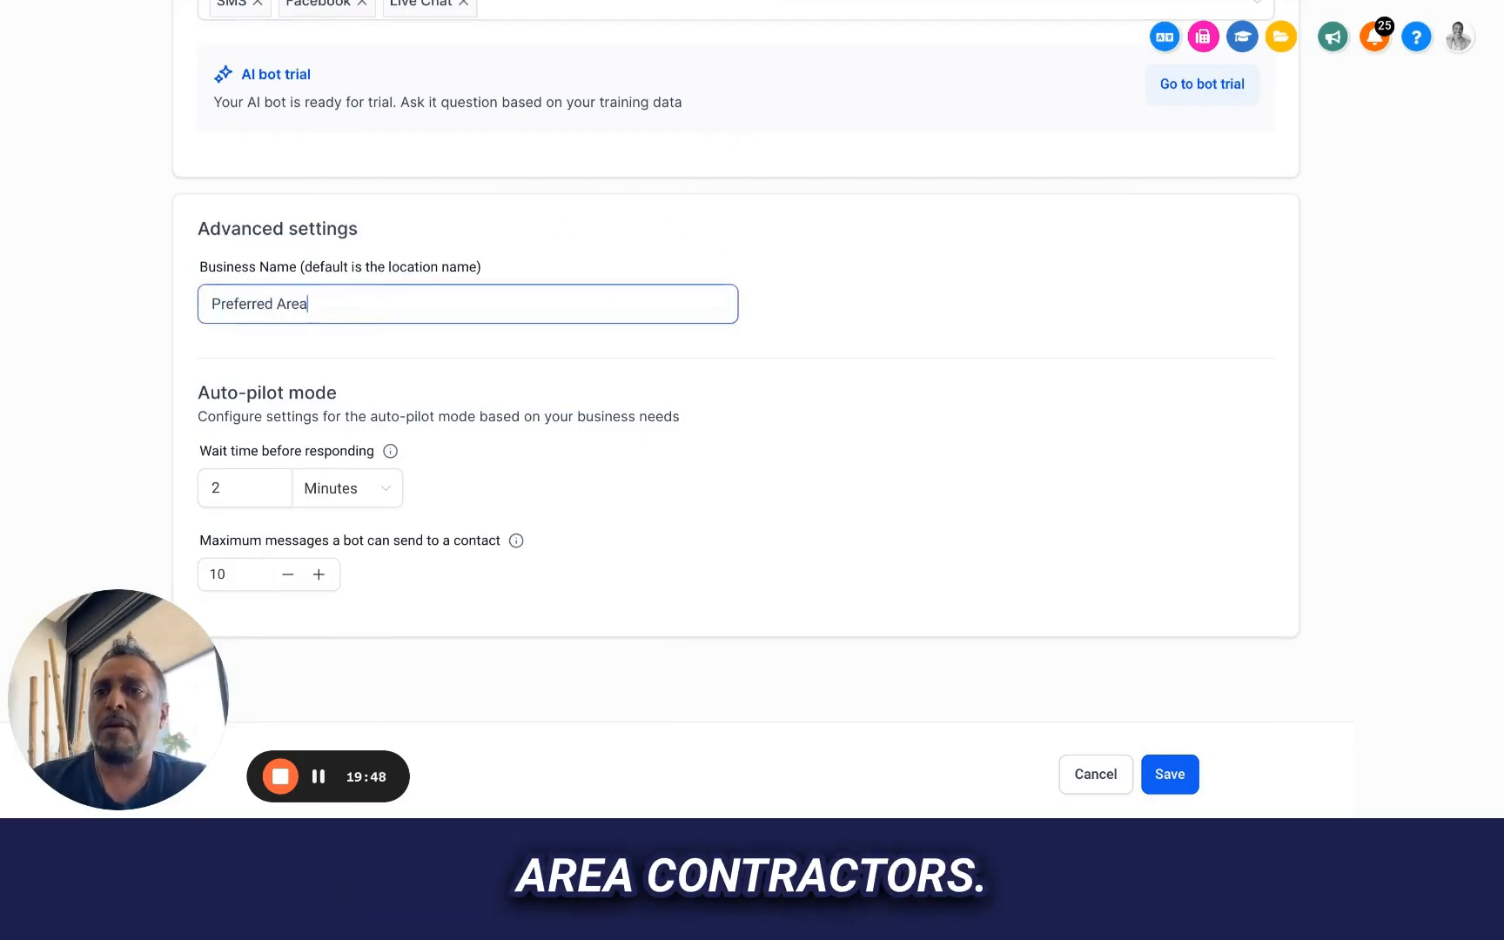
key(BackSpace)
key(BackSpace)
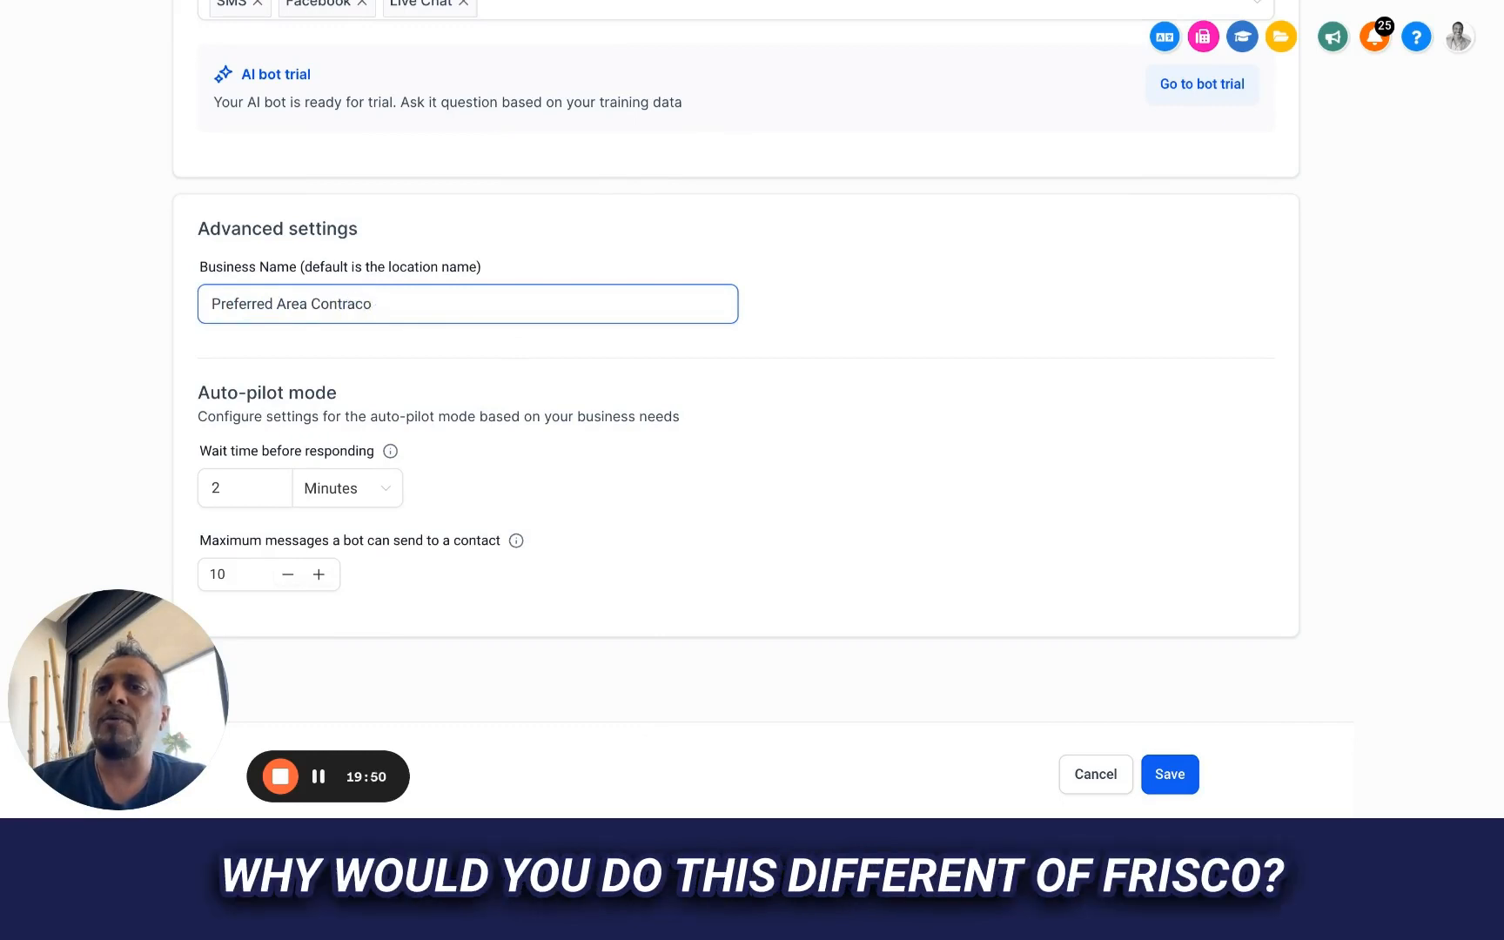
text(tors of Frisco)
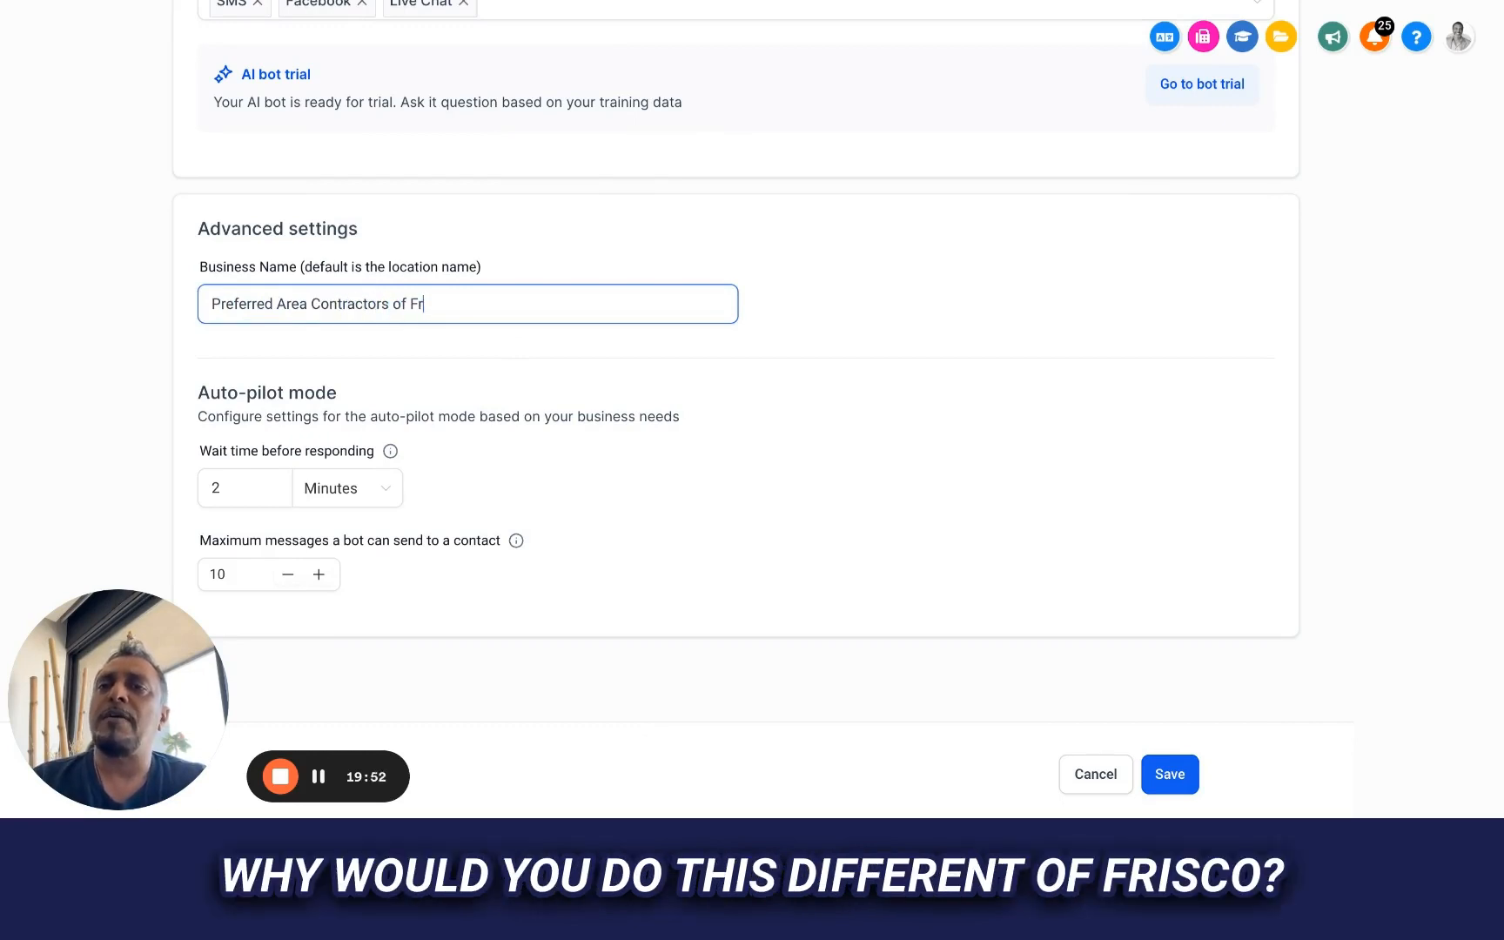
click(468, 356)
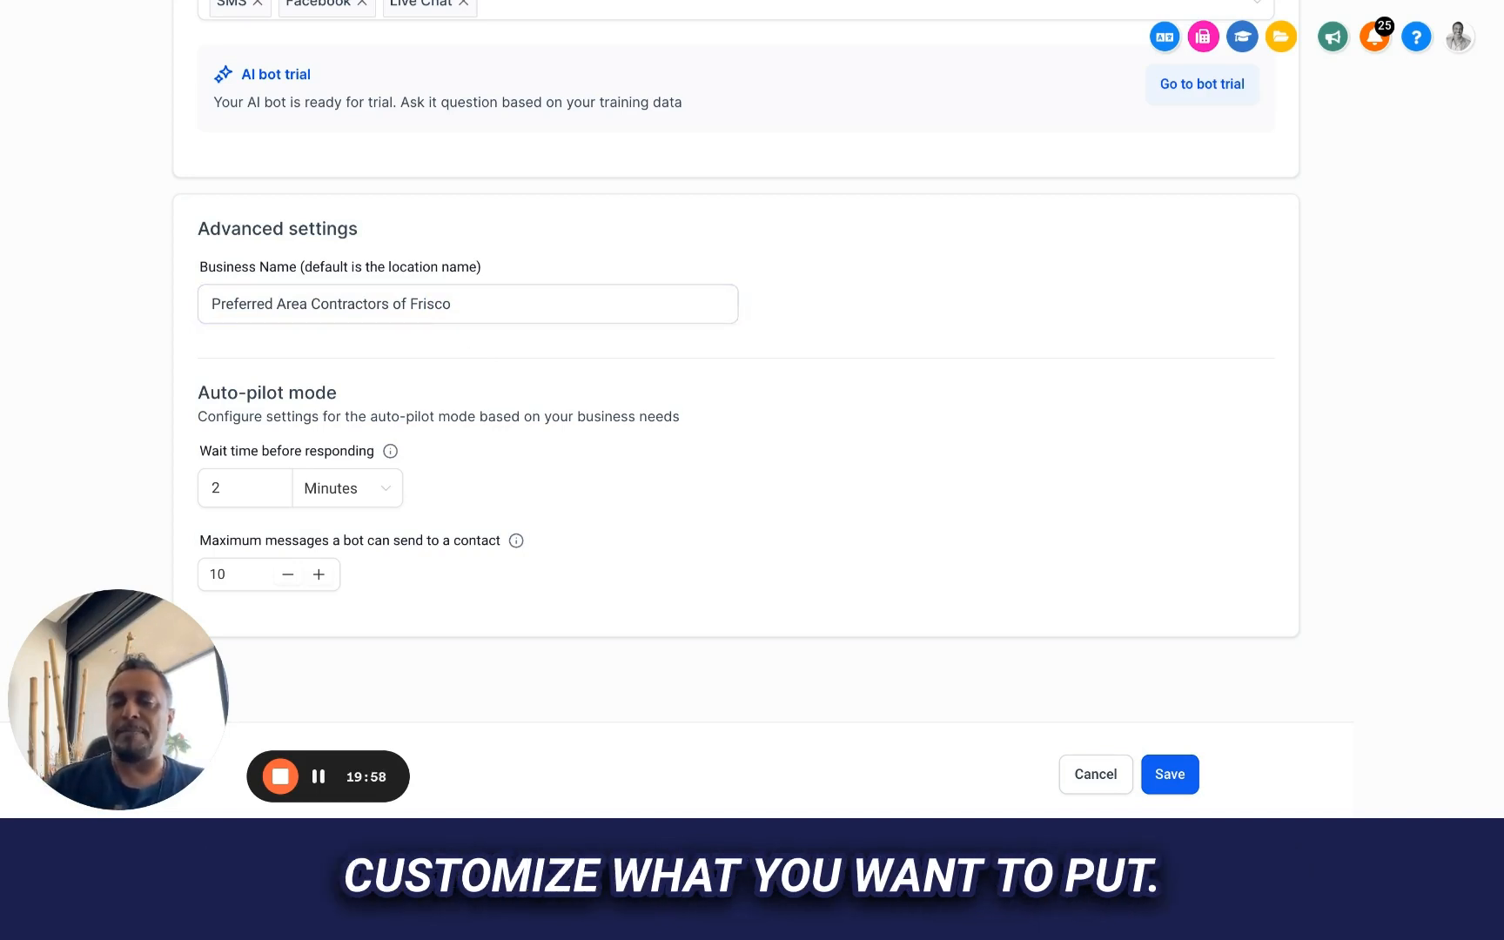
Set the auto-pilot wait time before responding to 30 seconds
scroll(232, 427, down, 1)
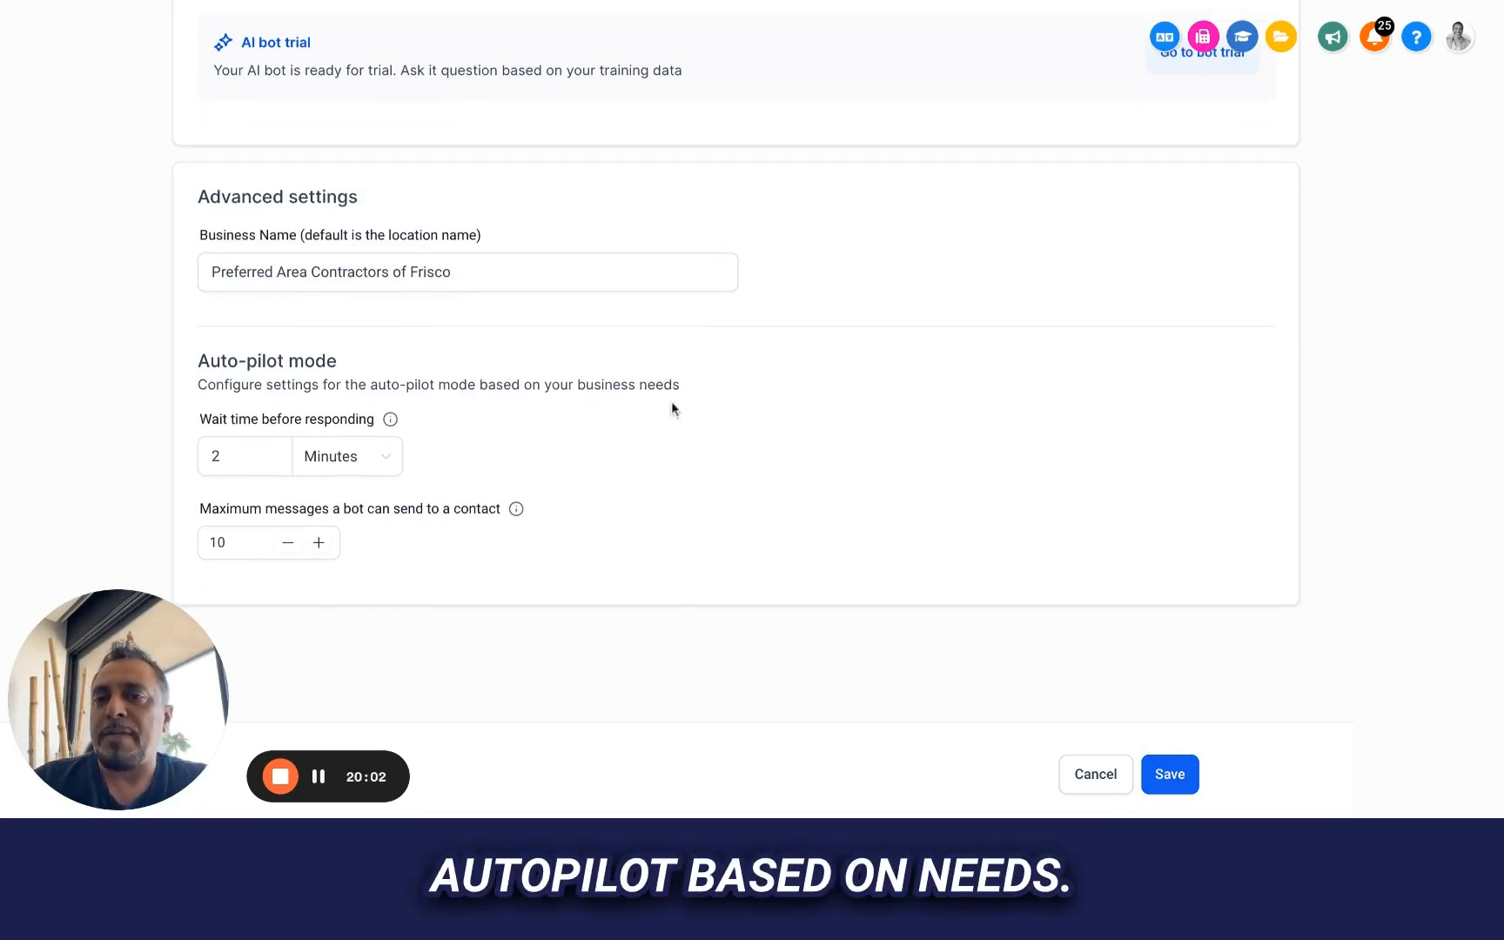
mouse_move(391, 424)
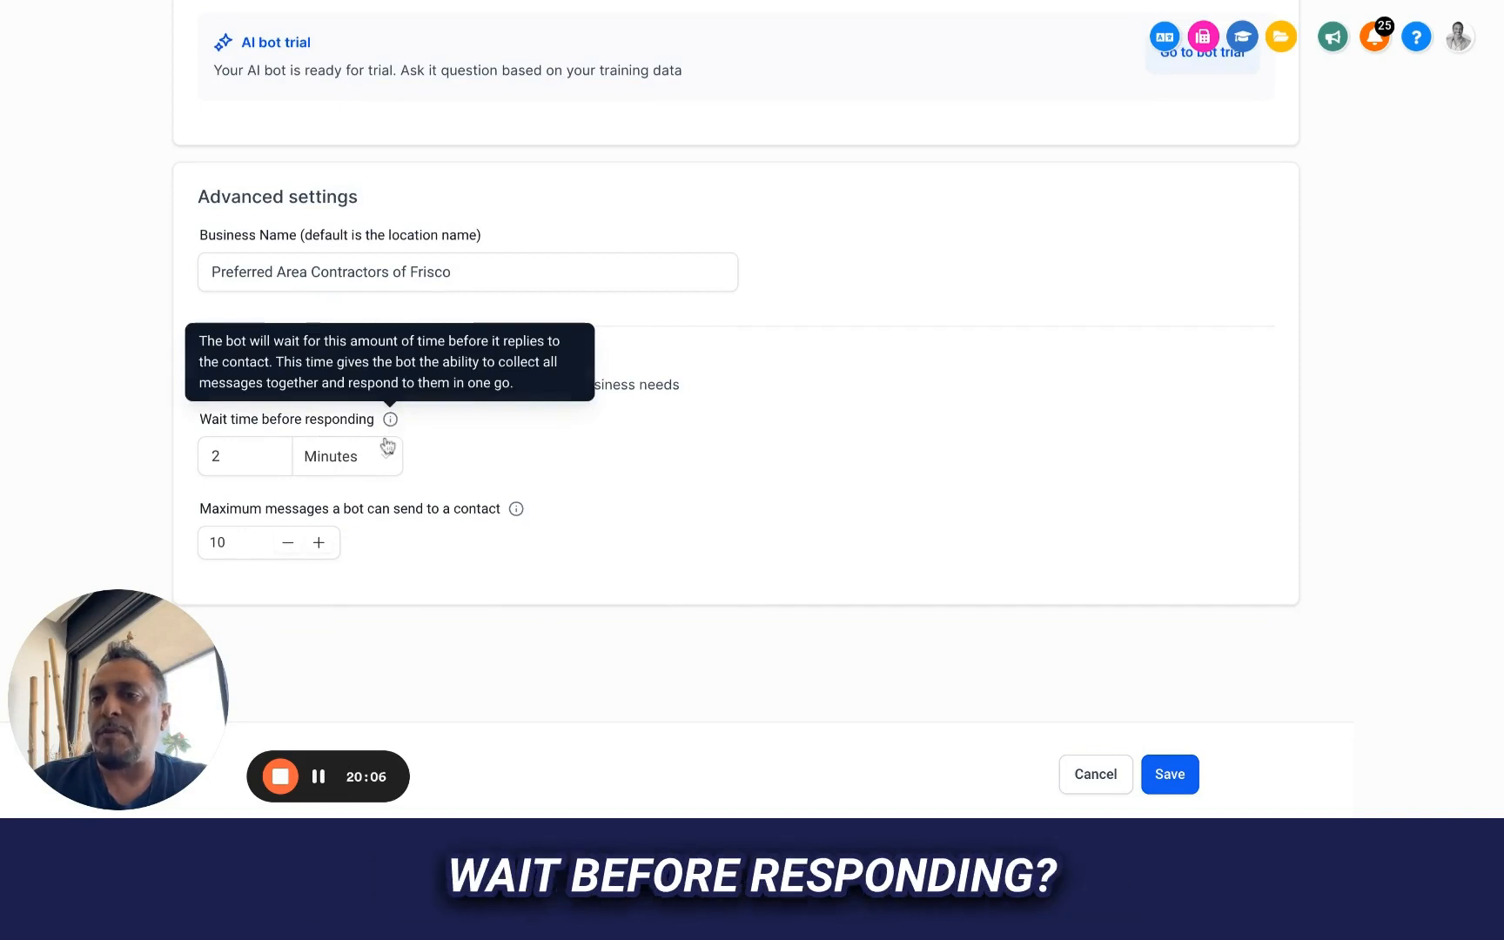
click(383, 459)
click(346, 540)
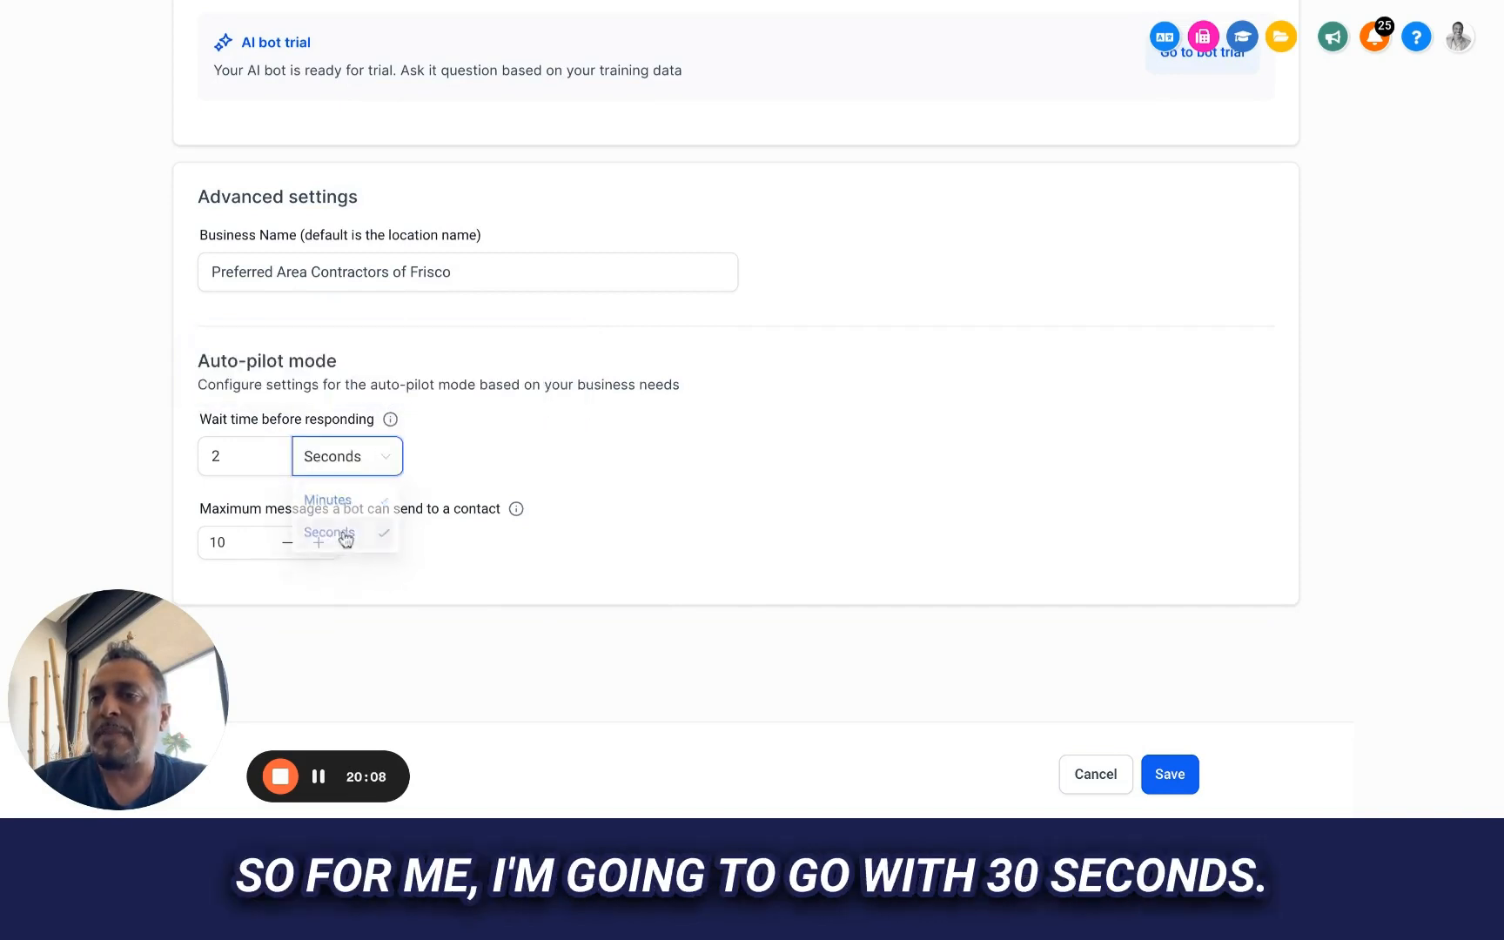
click(201, 445)
double_click(201, 445)
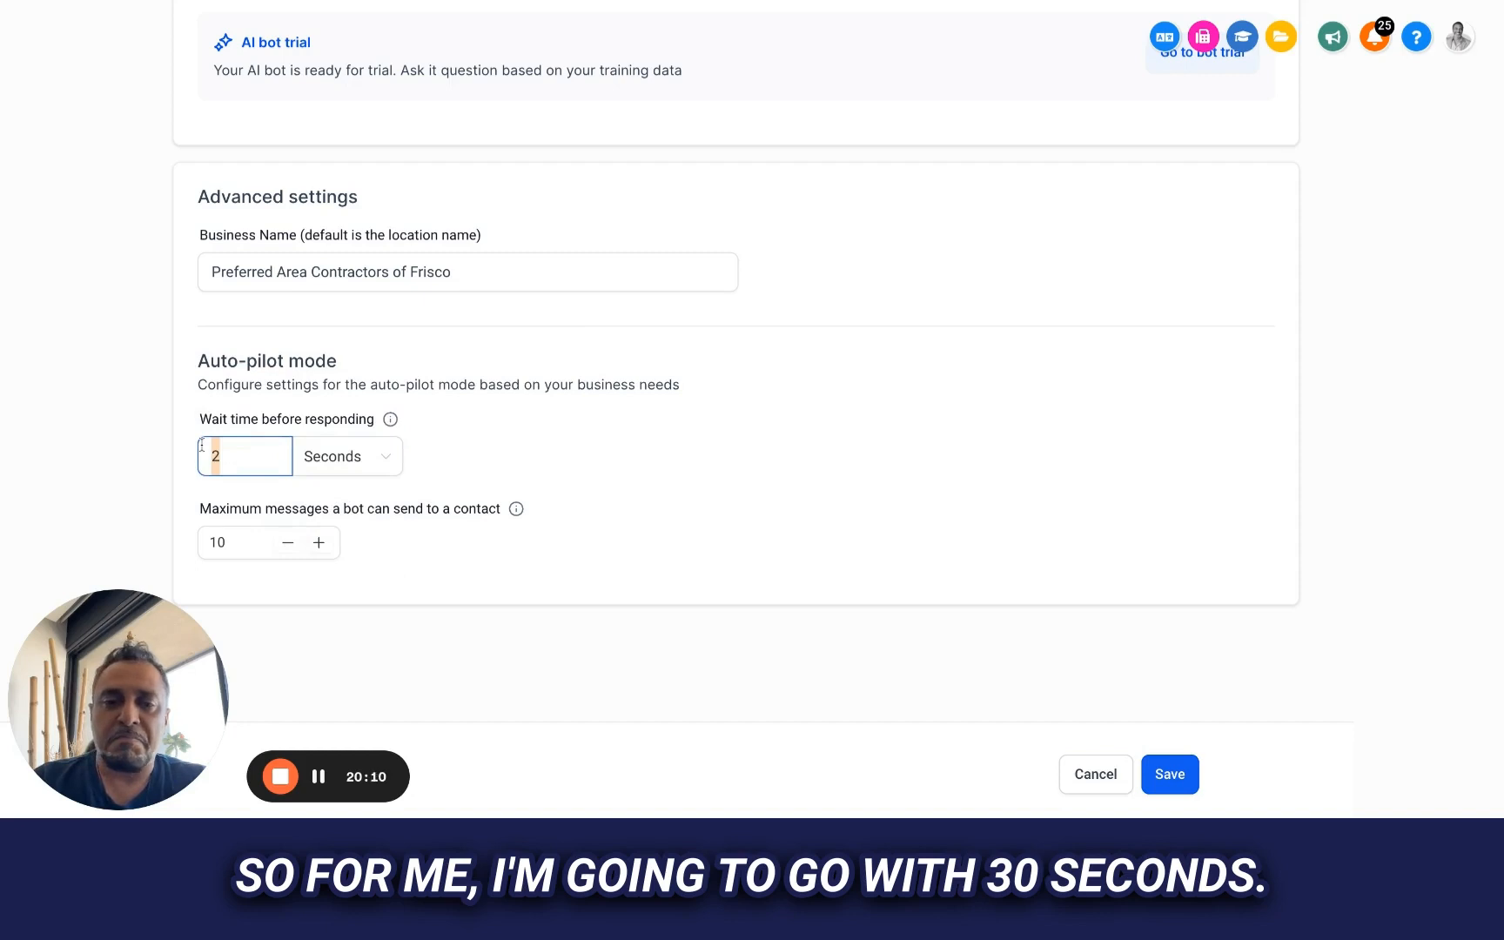
text(30)
click(473, 563)
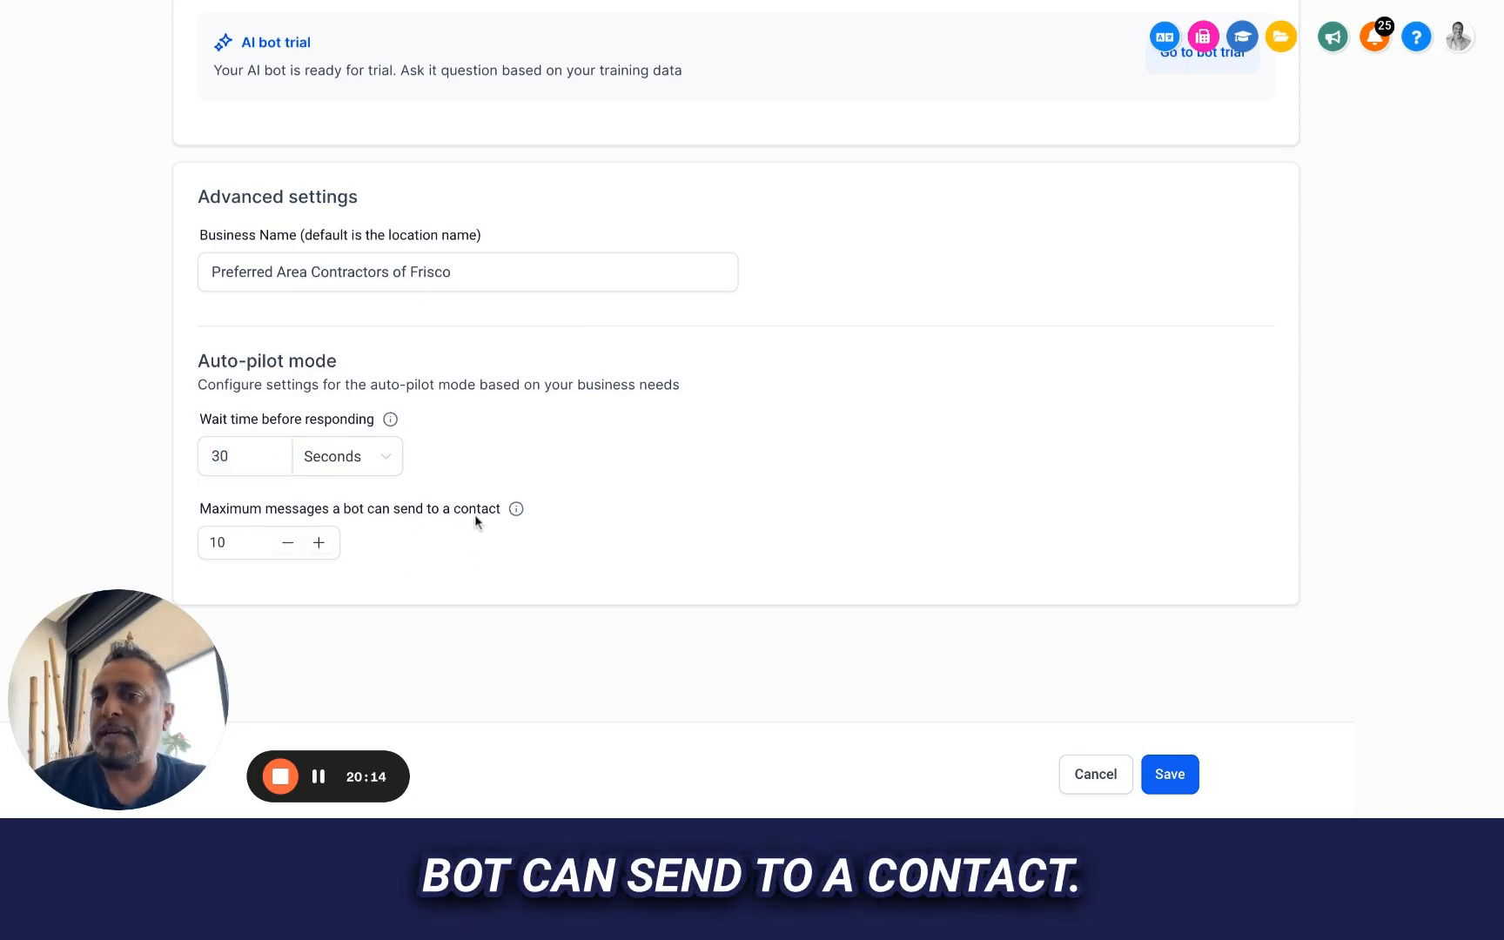
Lower the maximum messages a bot can send to a contact to 8
click(232, 541)
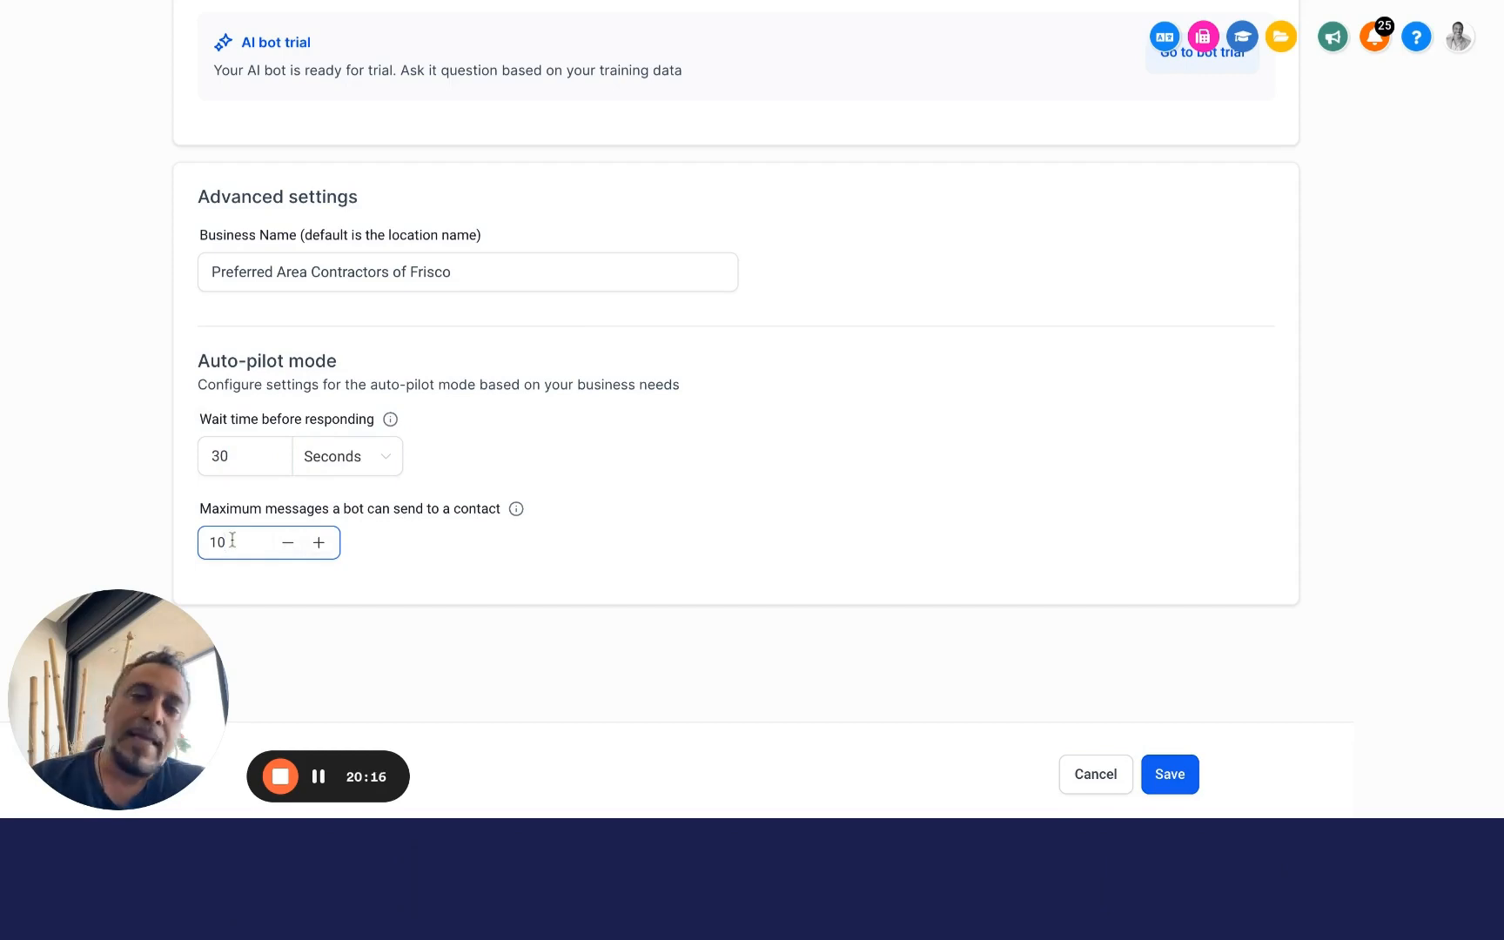
mouse_move(516, 510)
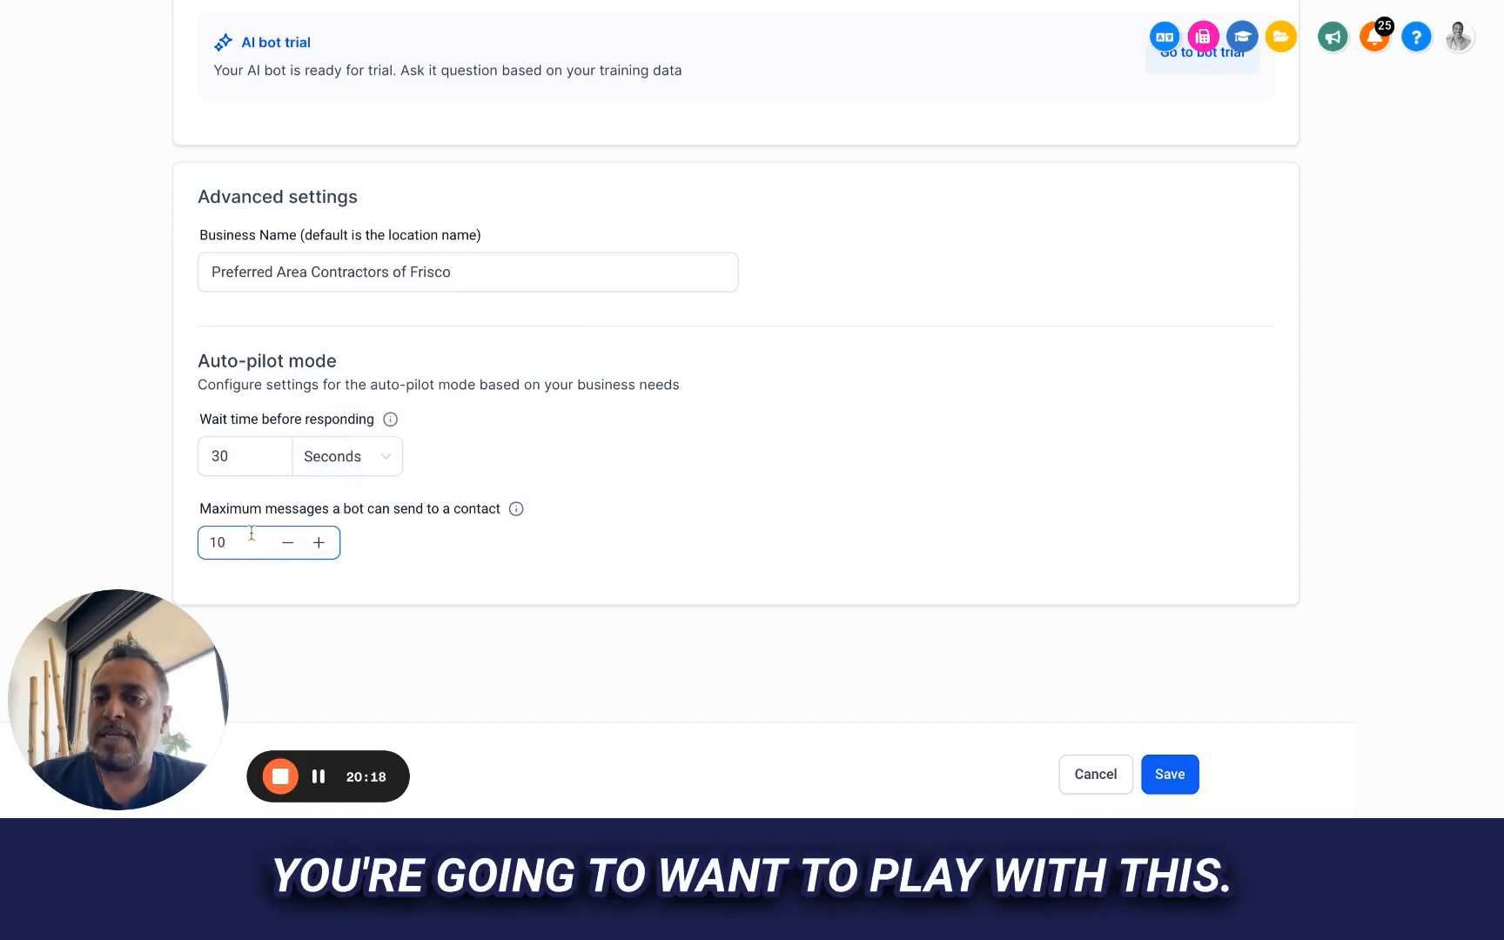
drag(233, 542, 111, 544)
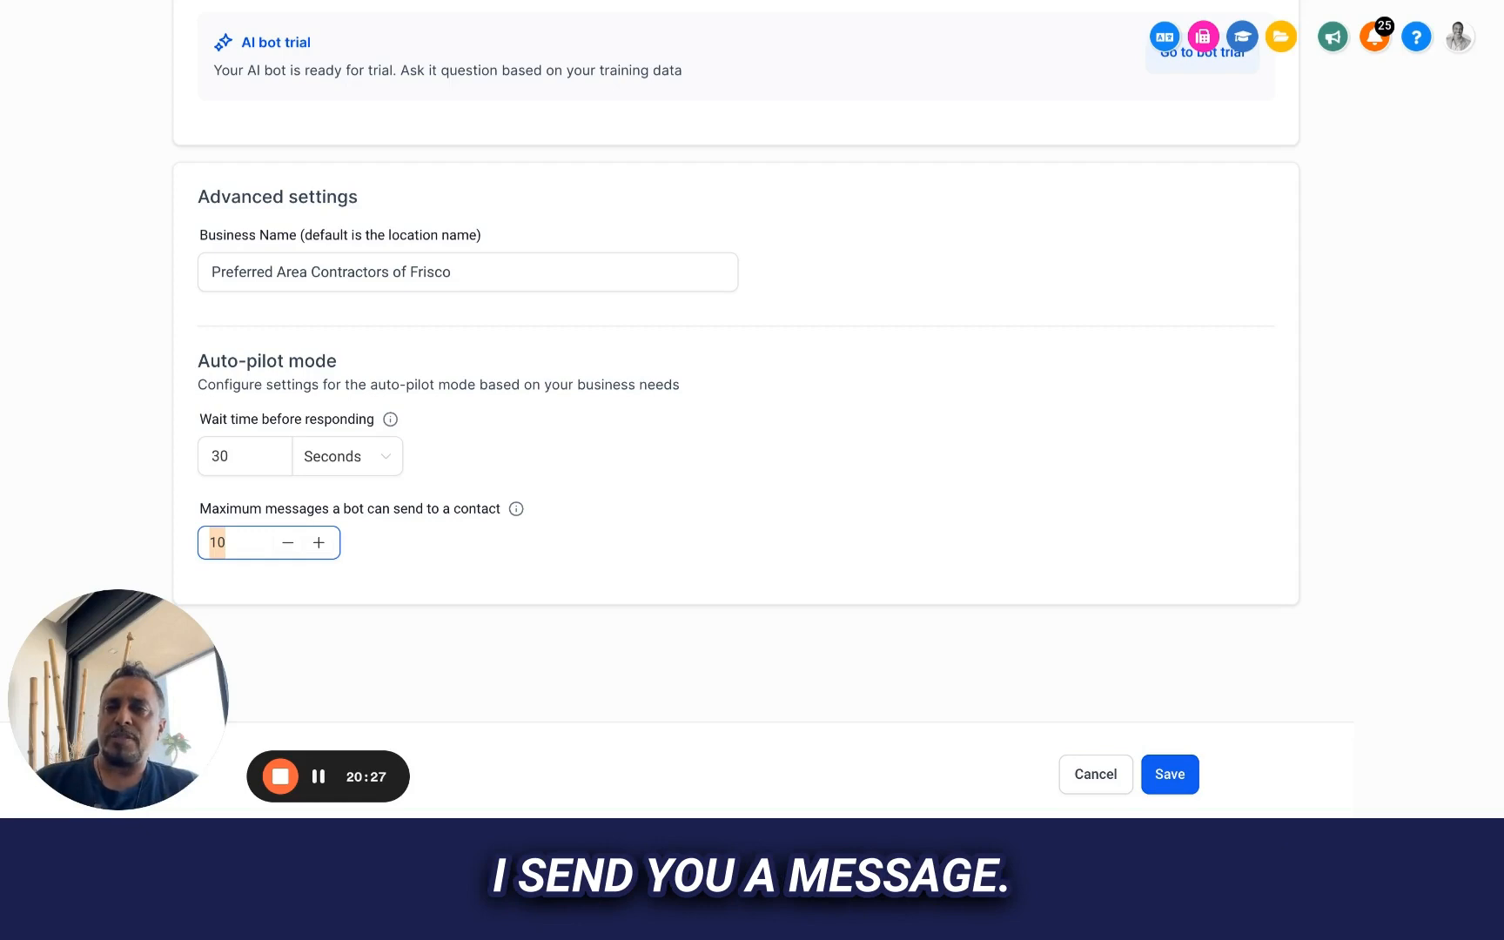
click(209, 442)
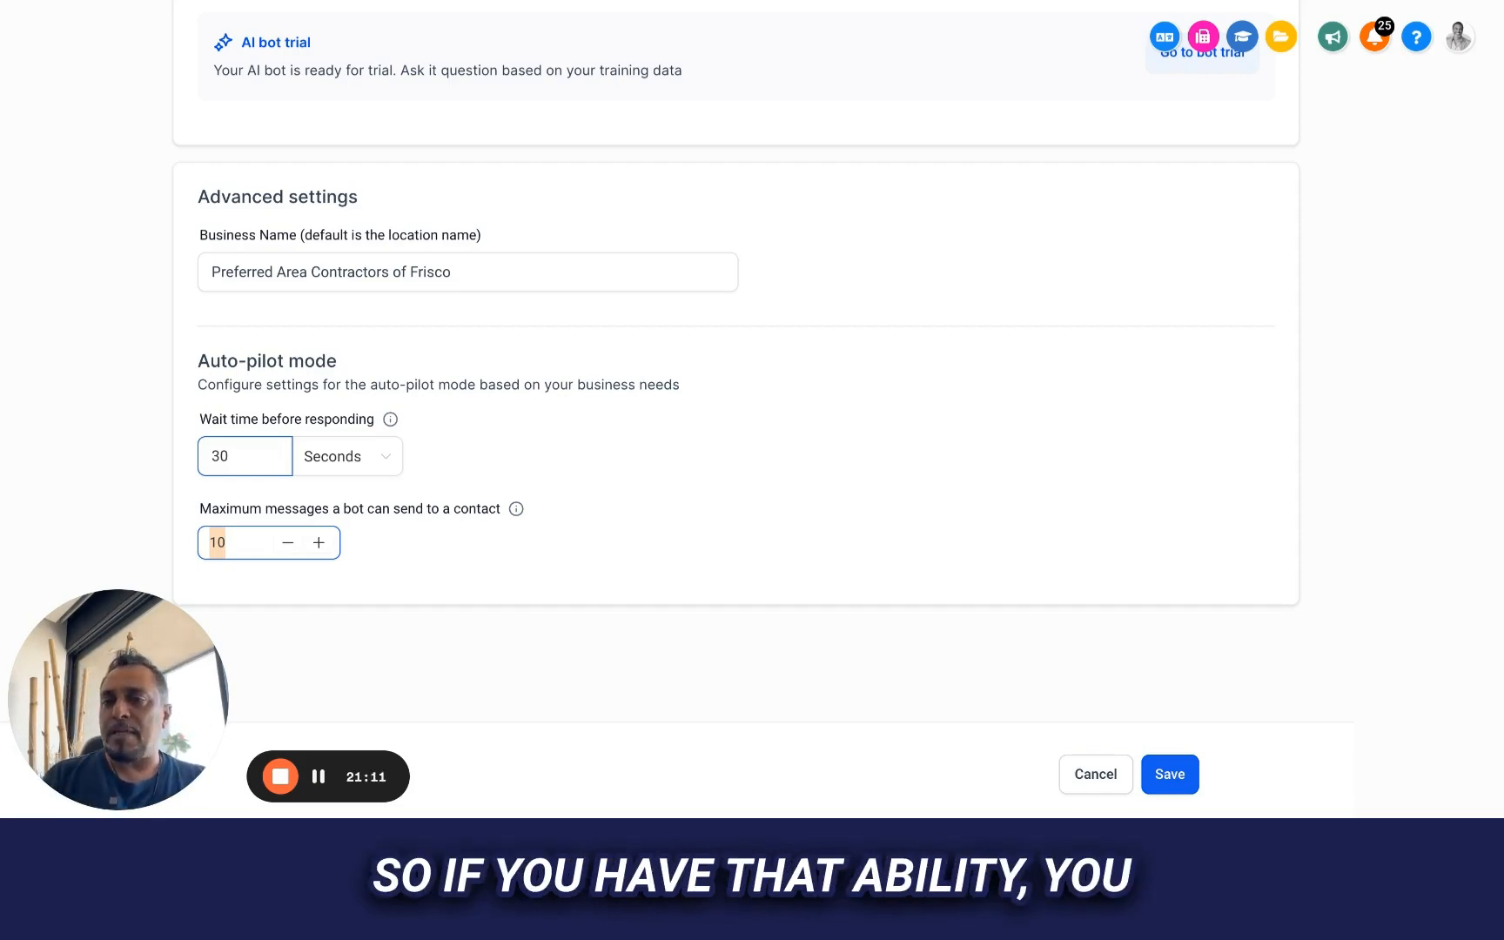
click(289, 544)
click(289, 544)
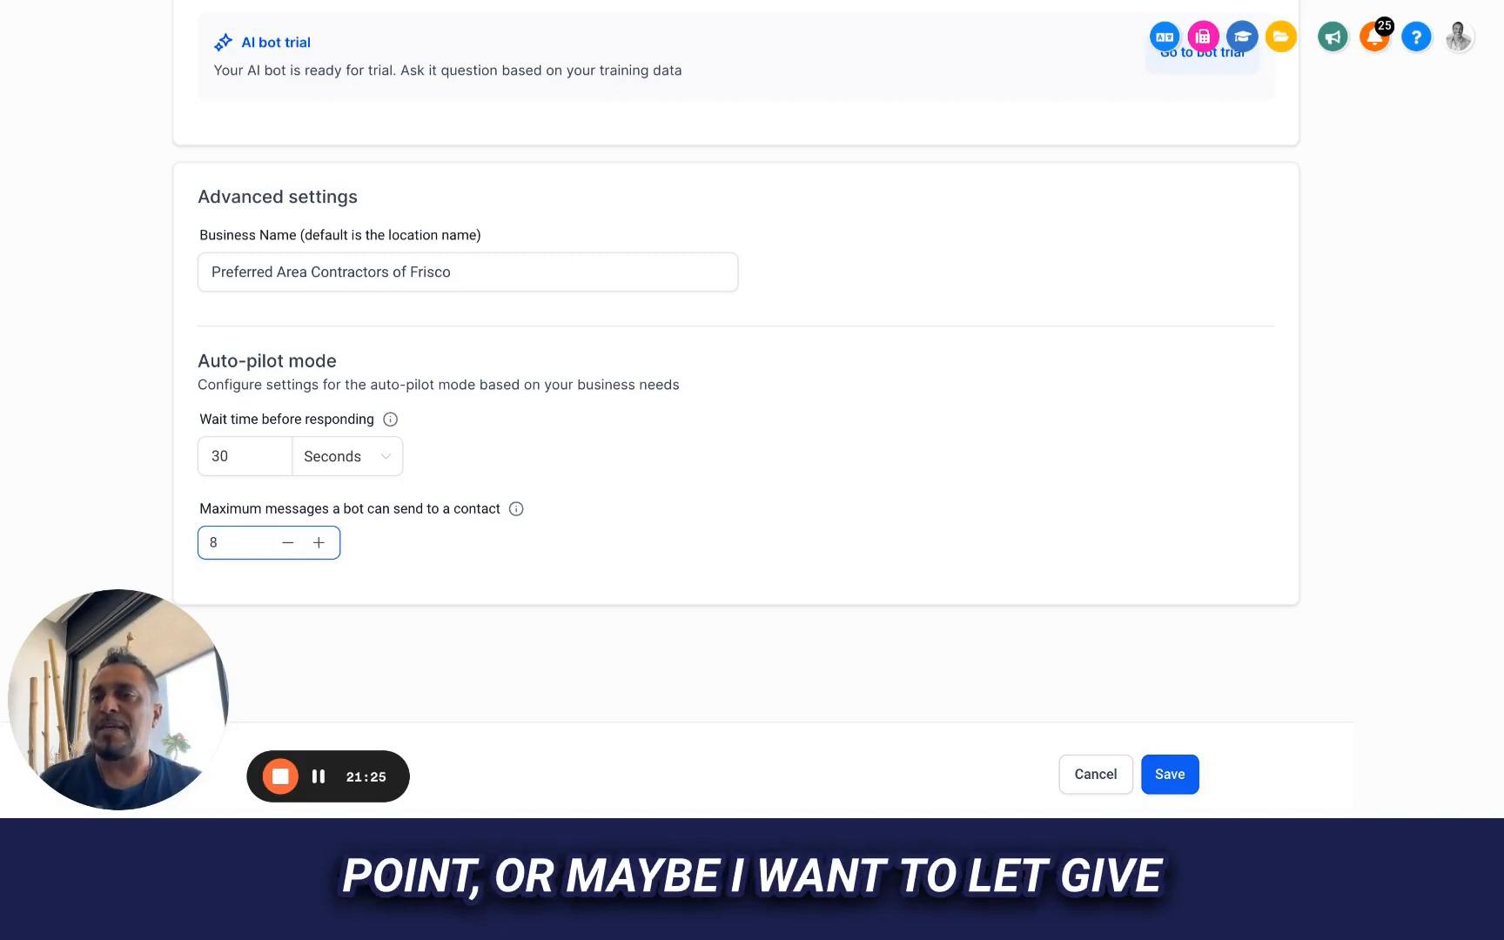
Set the maximum messages per contact to 10 and save the bot settings
key(BackSpace)
text(10)
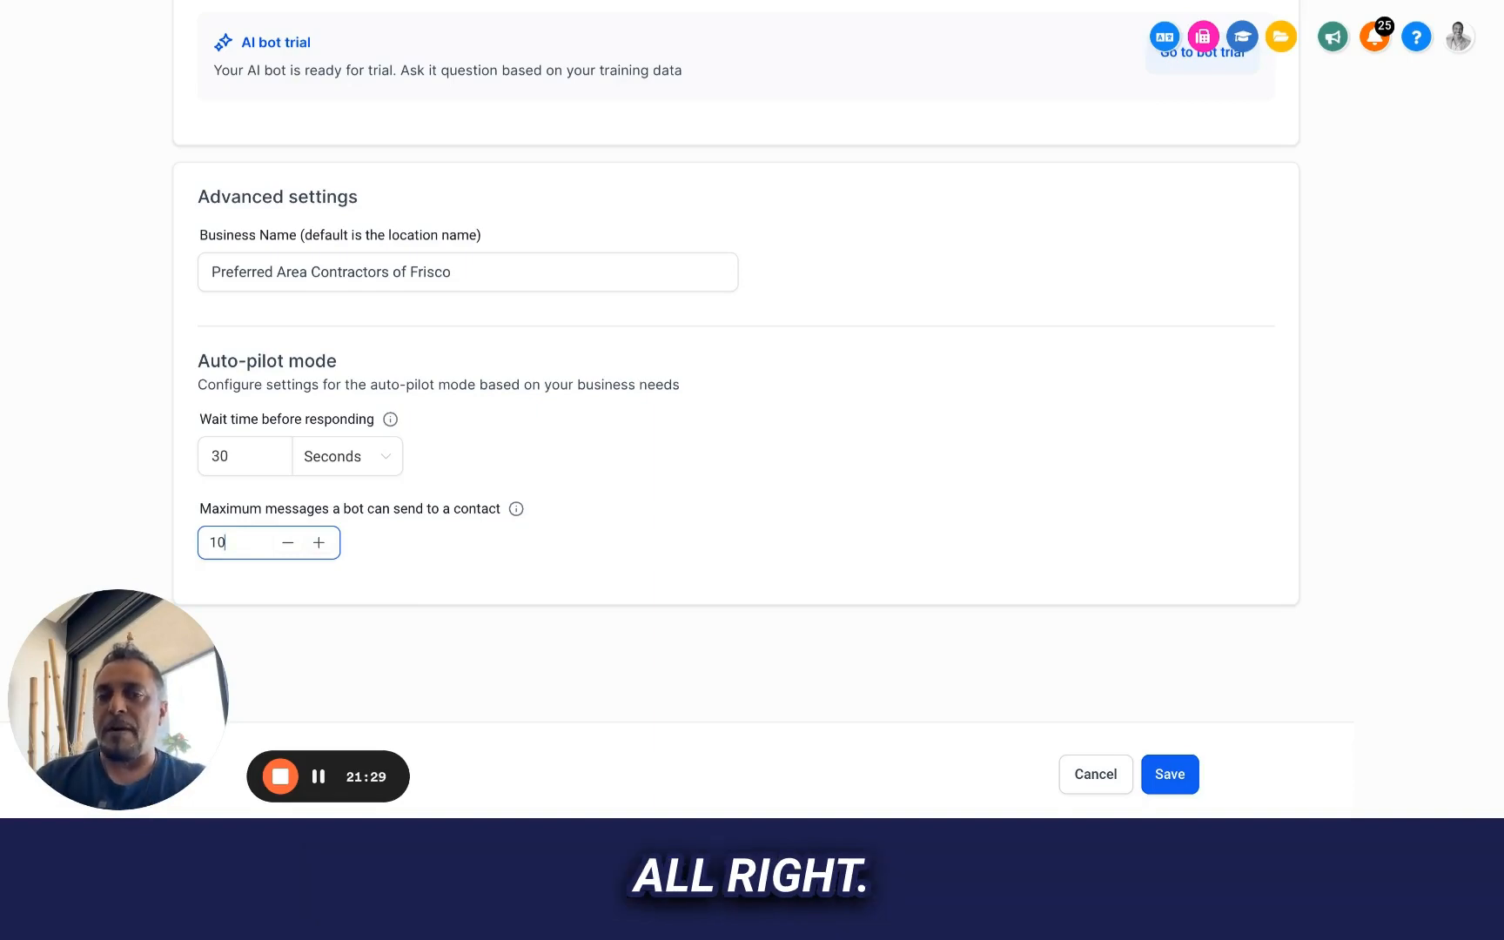
click(1174, 775)
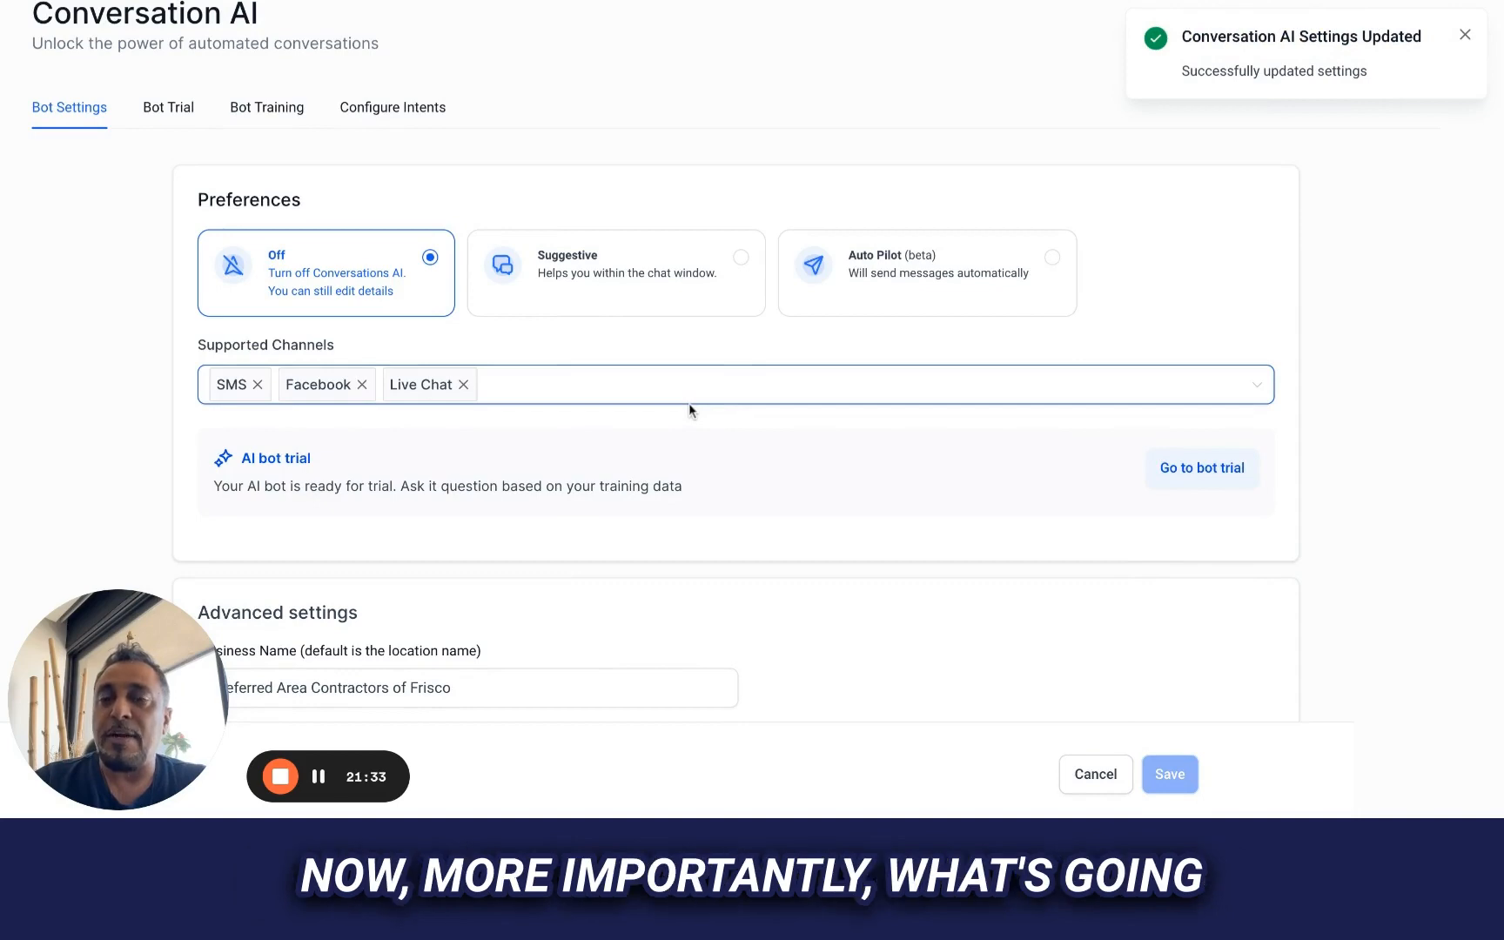
Select the Suggestive preference mode for the bot, and replace it with Auto Pilot (beta)
scroll(547, 360, down, 5)
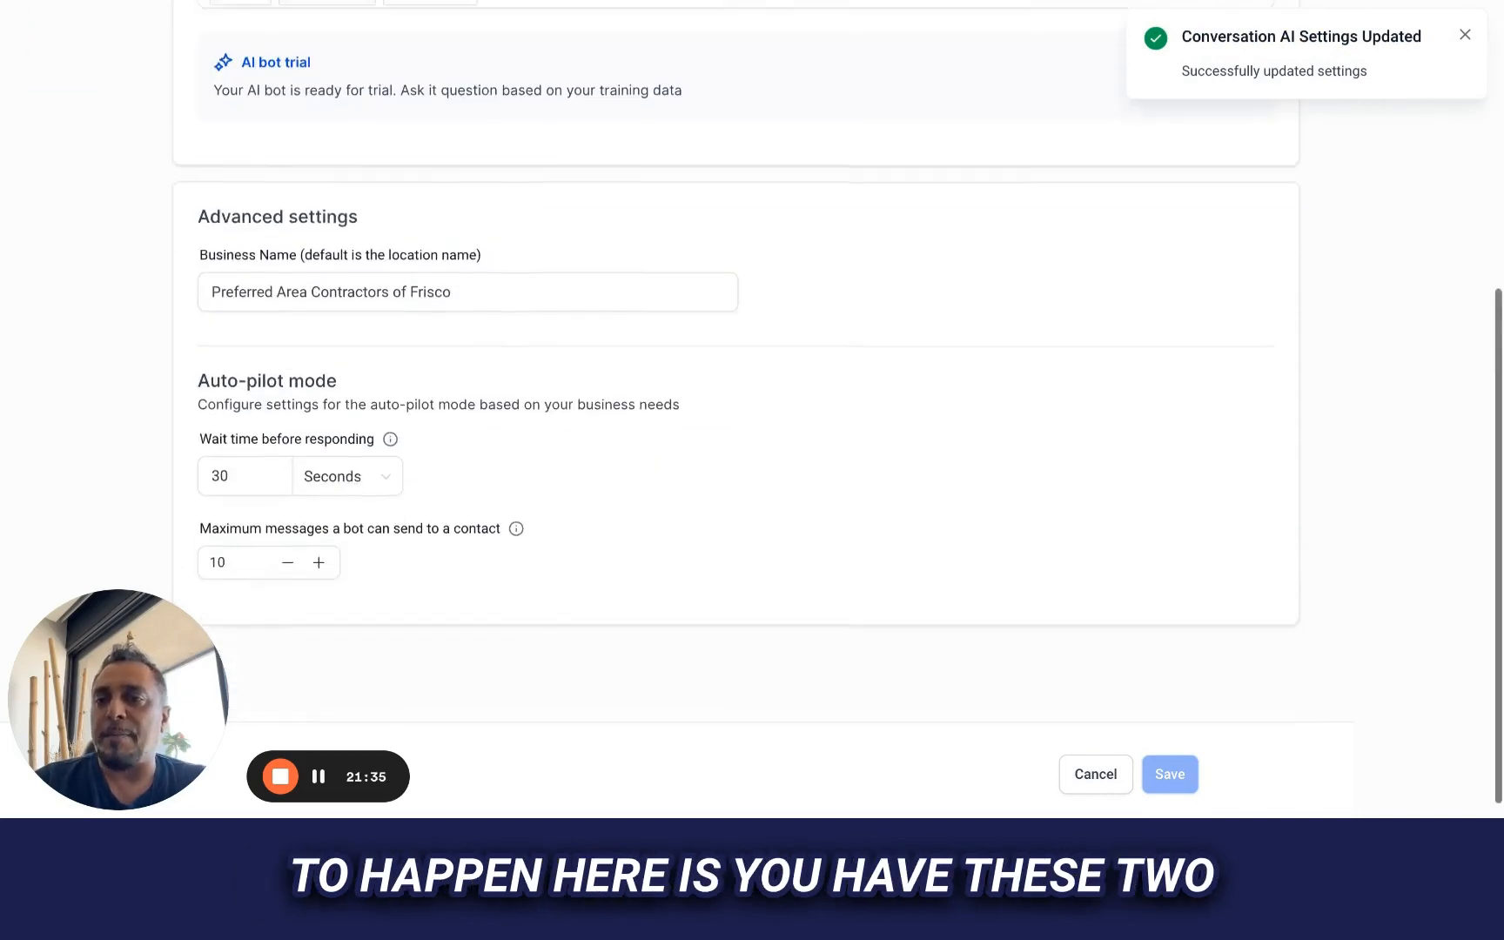
scroll(548, 360, up, 6)
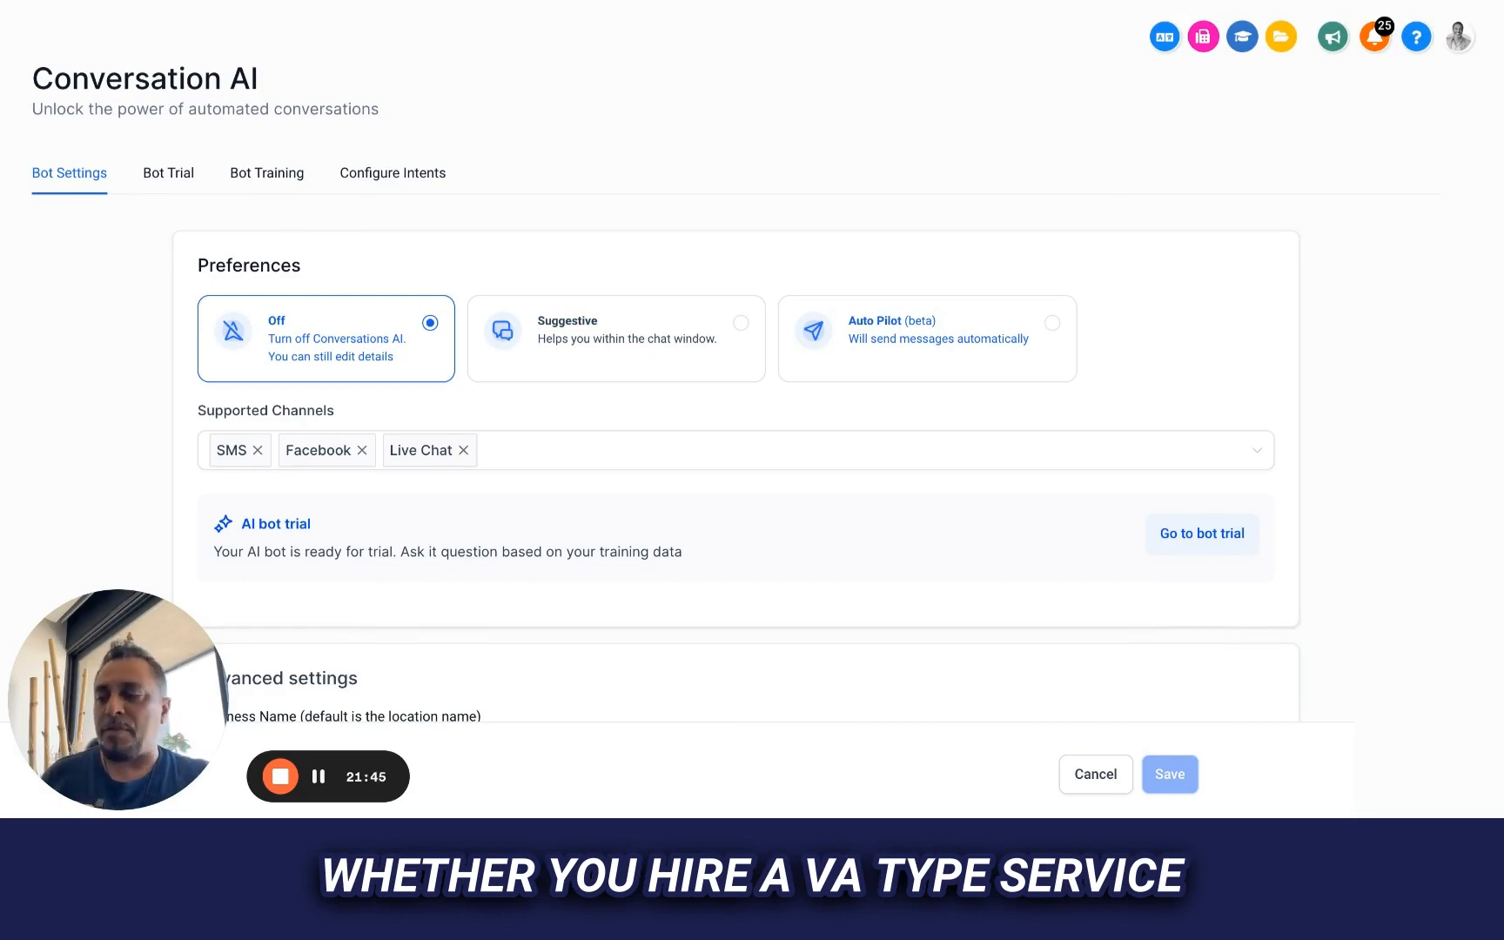
click(666, 362)
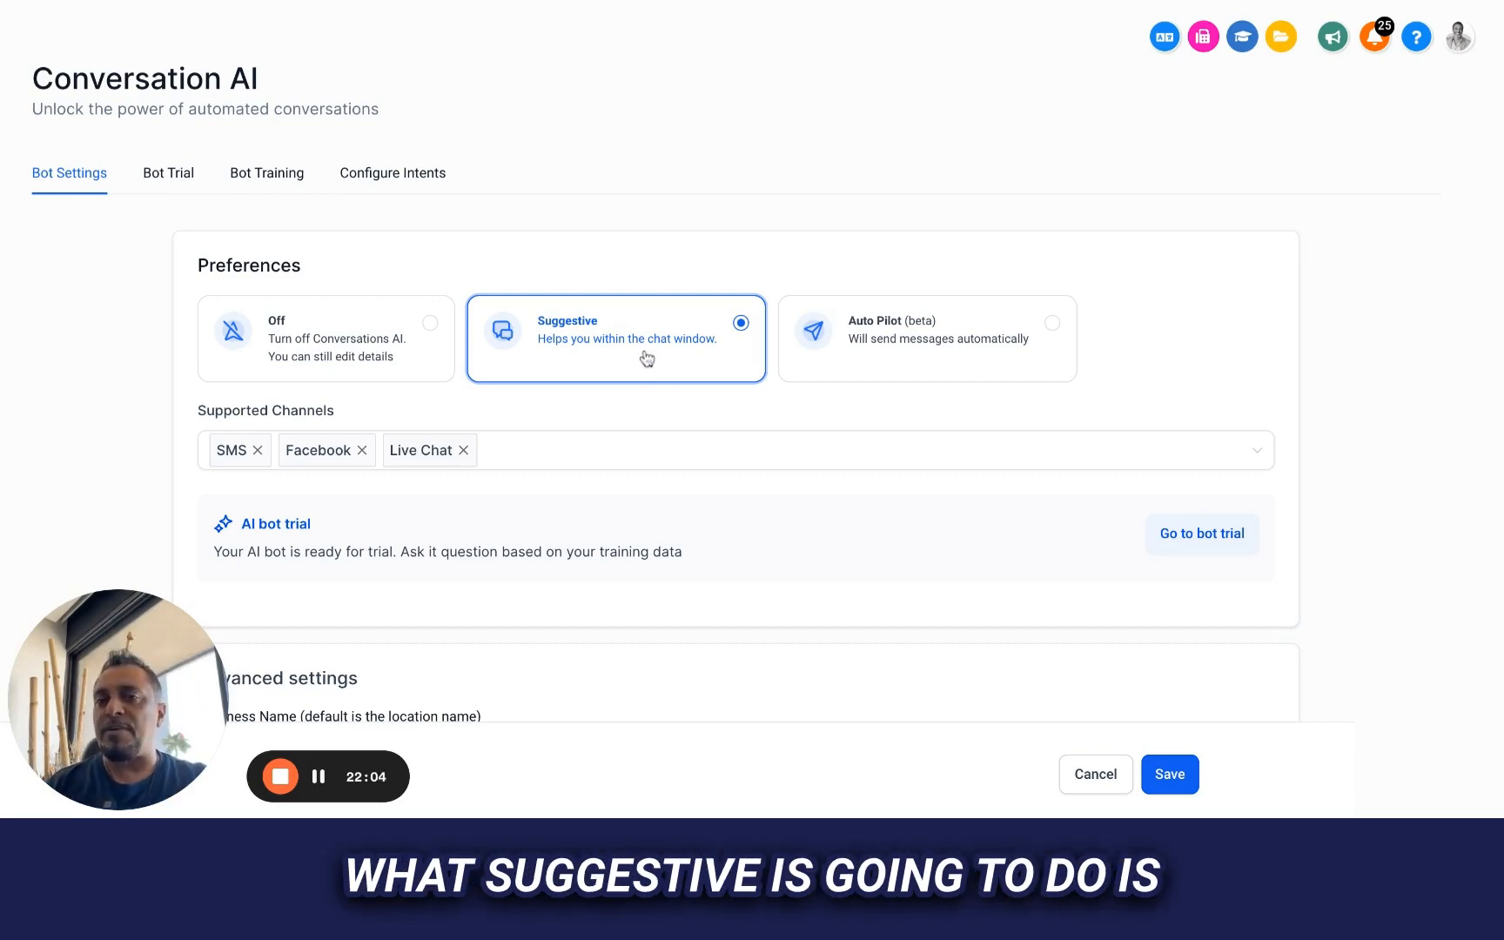
scroll(646, 357, down, 3)
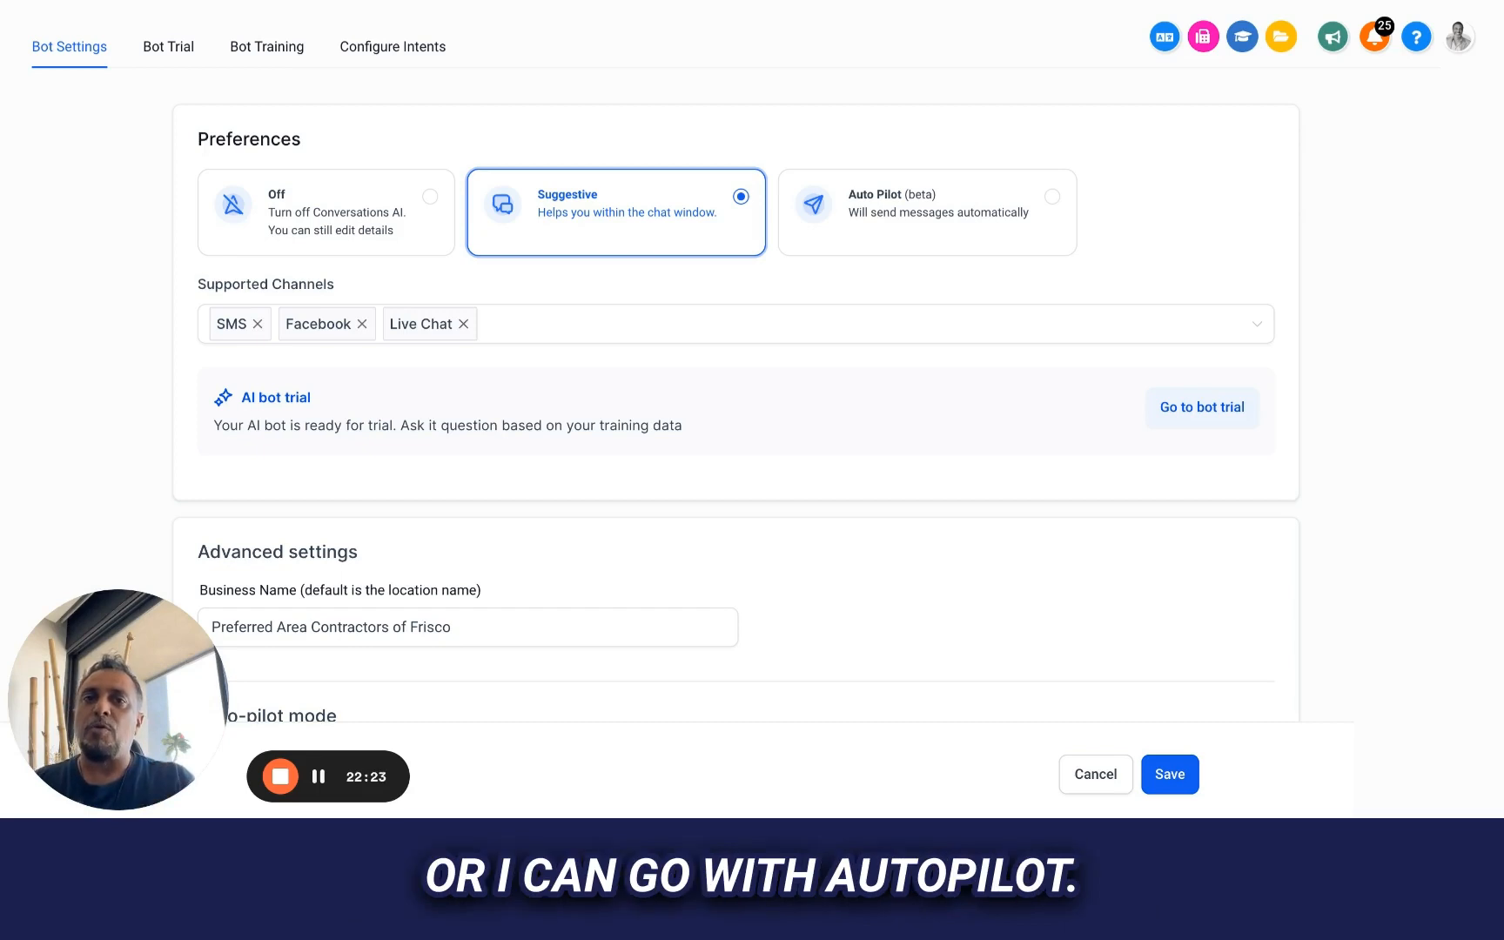
click(964, 226)
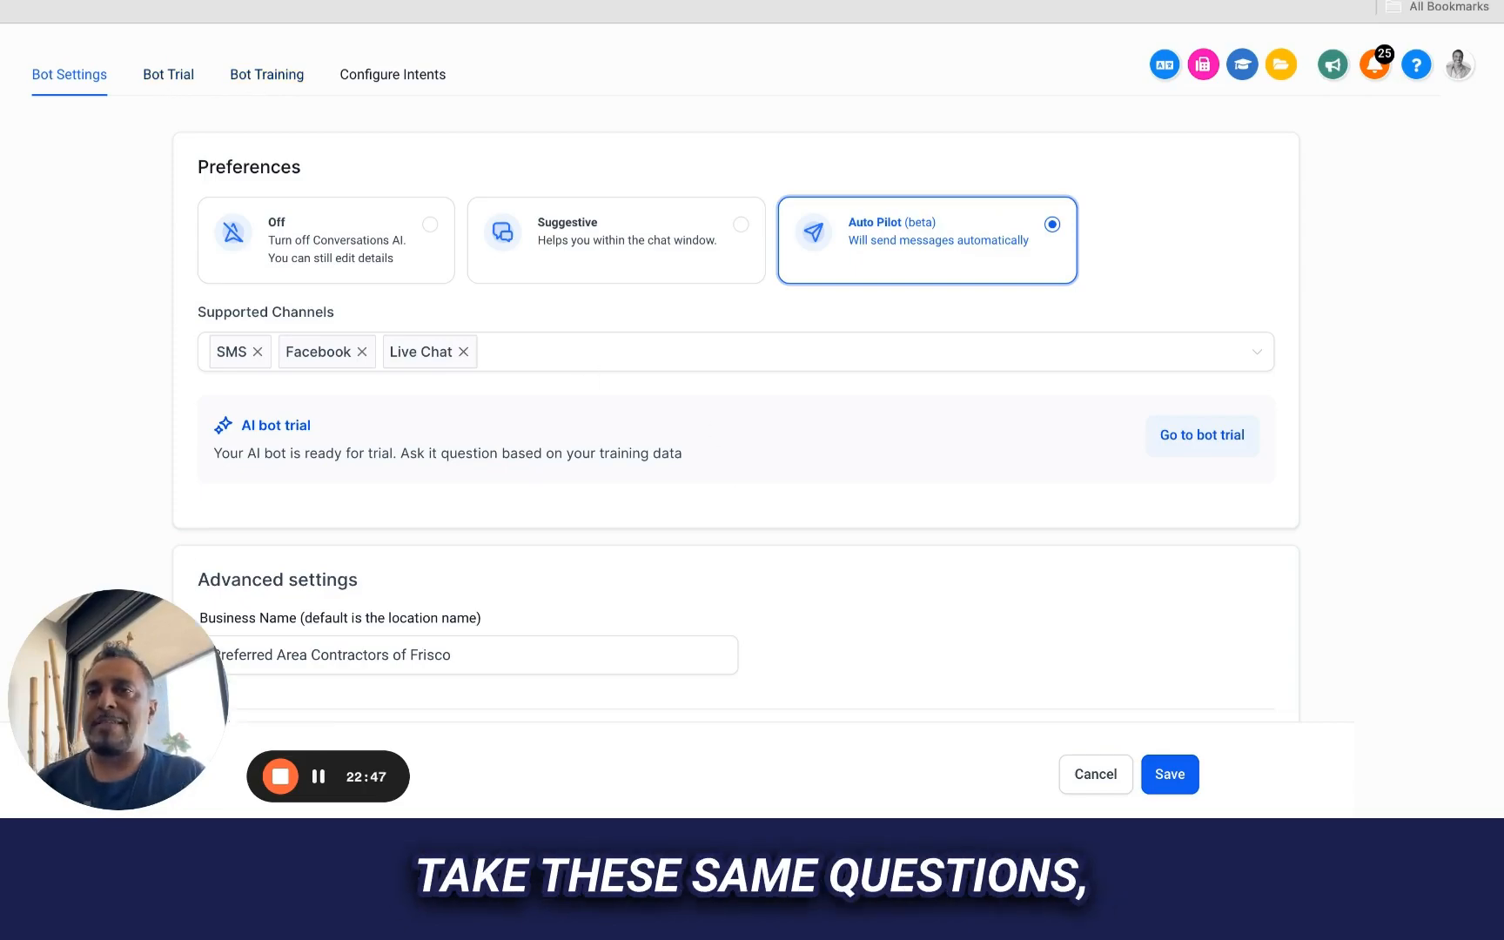
Switch to the ChatGPT conversation and review the sample receptionist questions and answers for Preferred Area Contractors
click(557, 2)
scroll(565, 218, up, 1)
scroll(566, 218, up, 20)
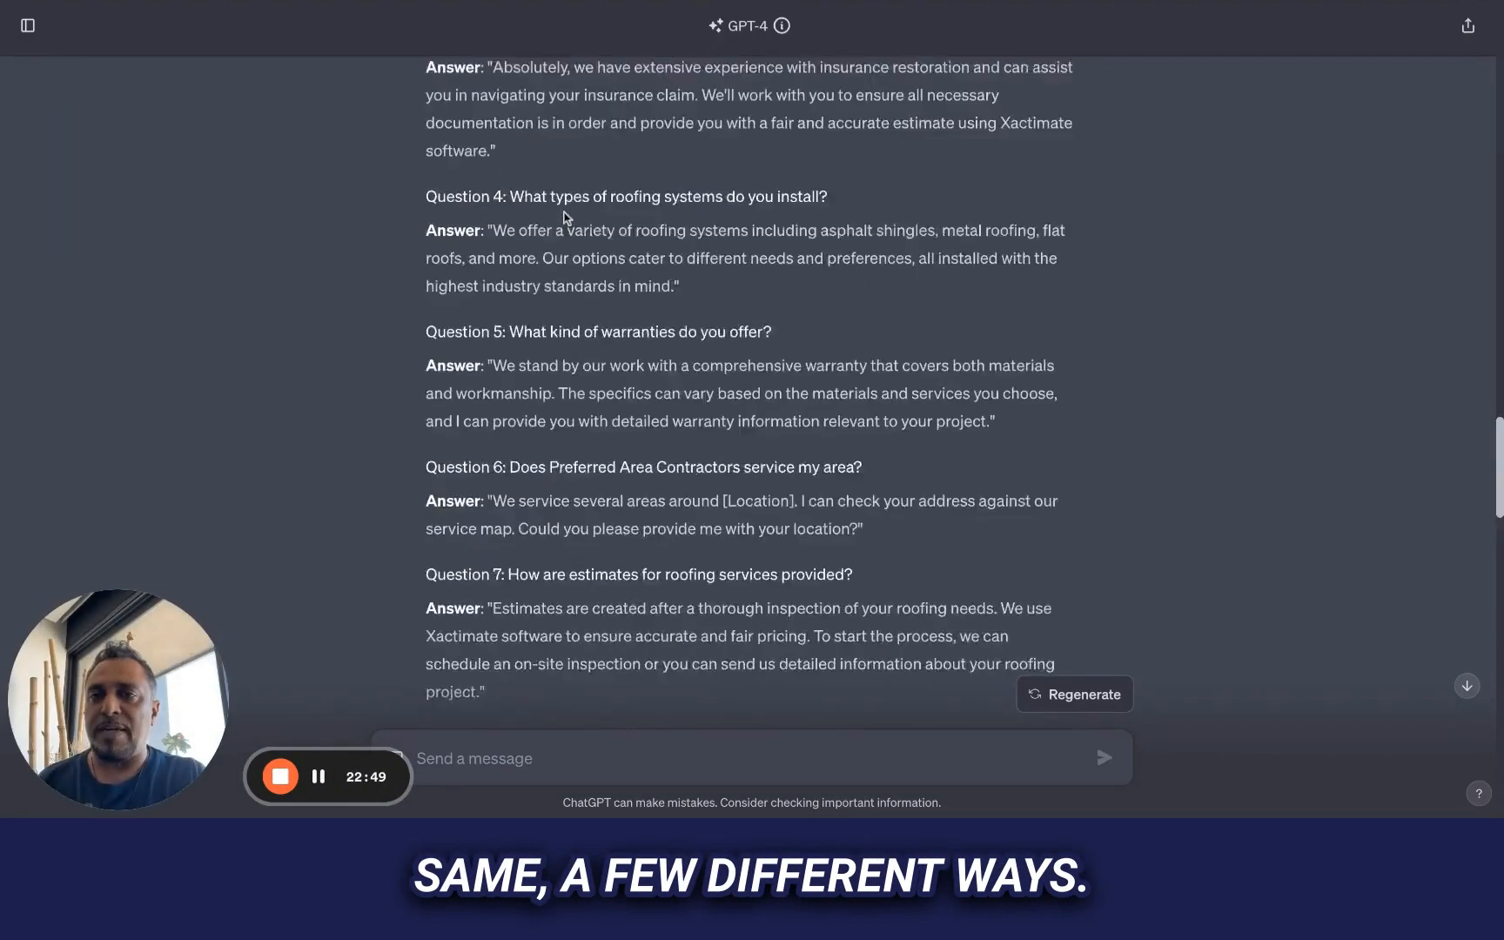
scroll(748, 391, up, 7)
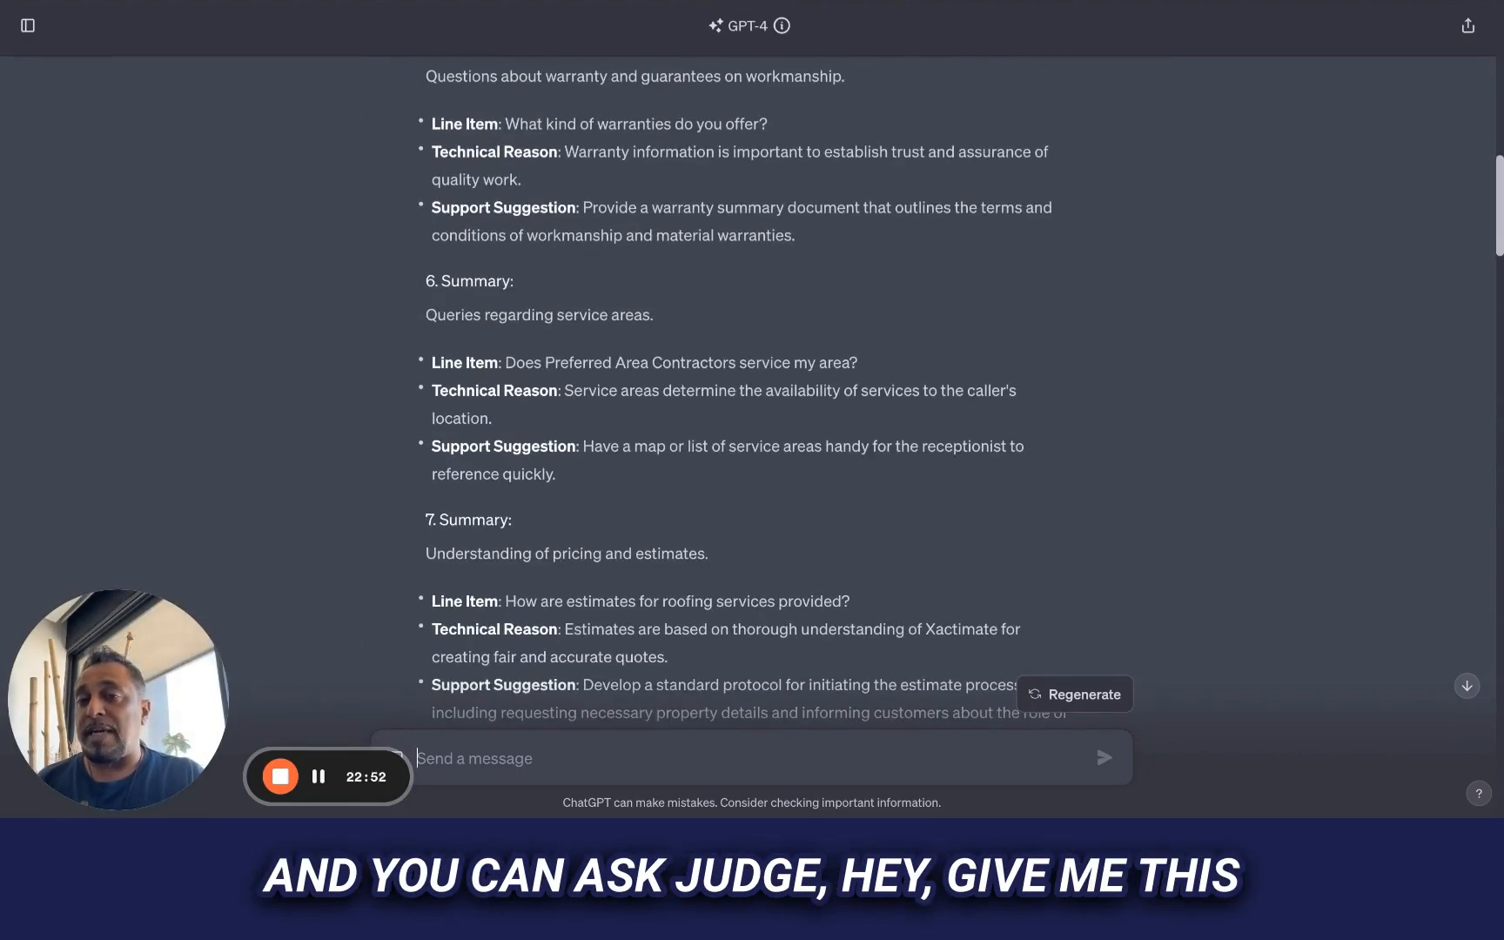
scroll(748, 392, down, 12)
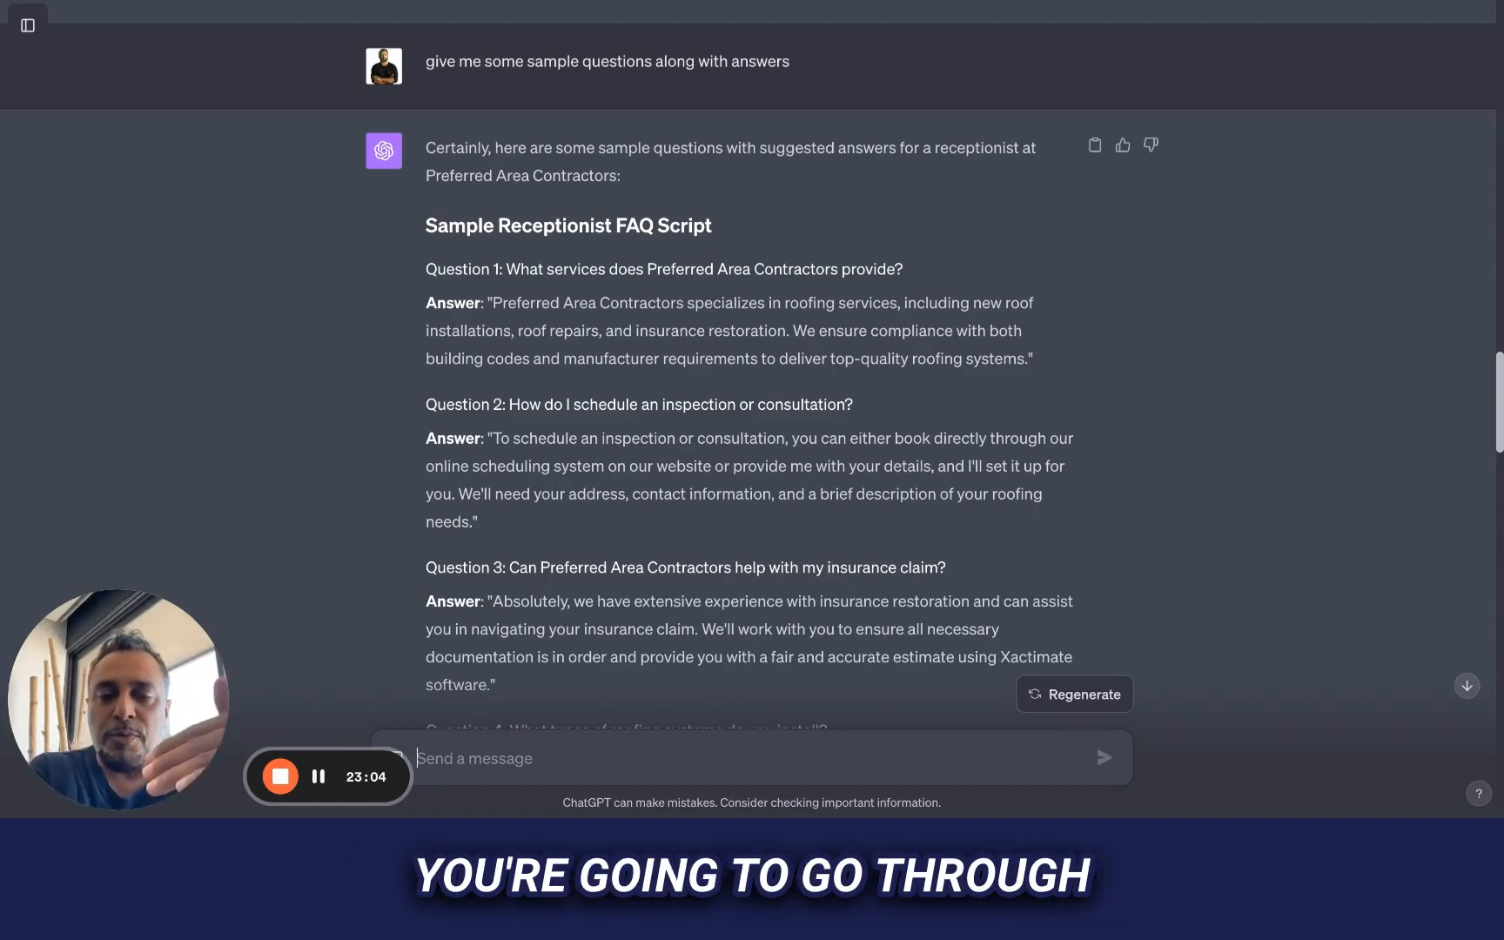
scroll(752, 365, down, 10)
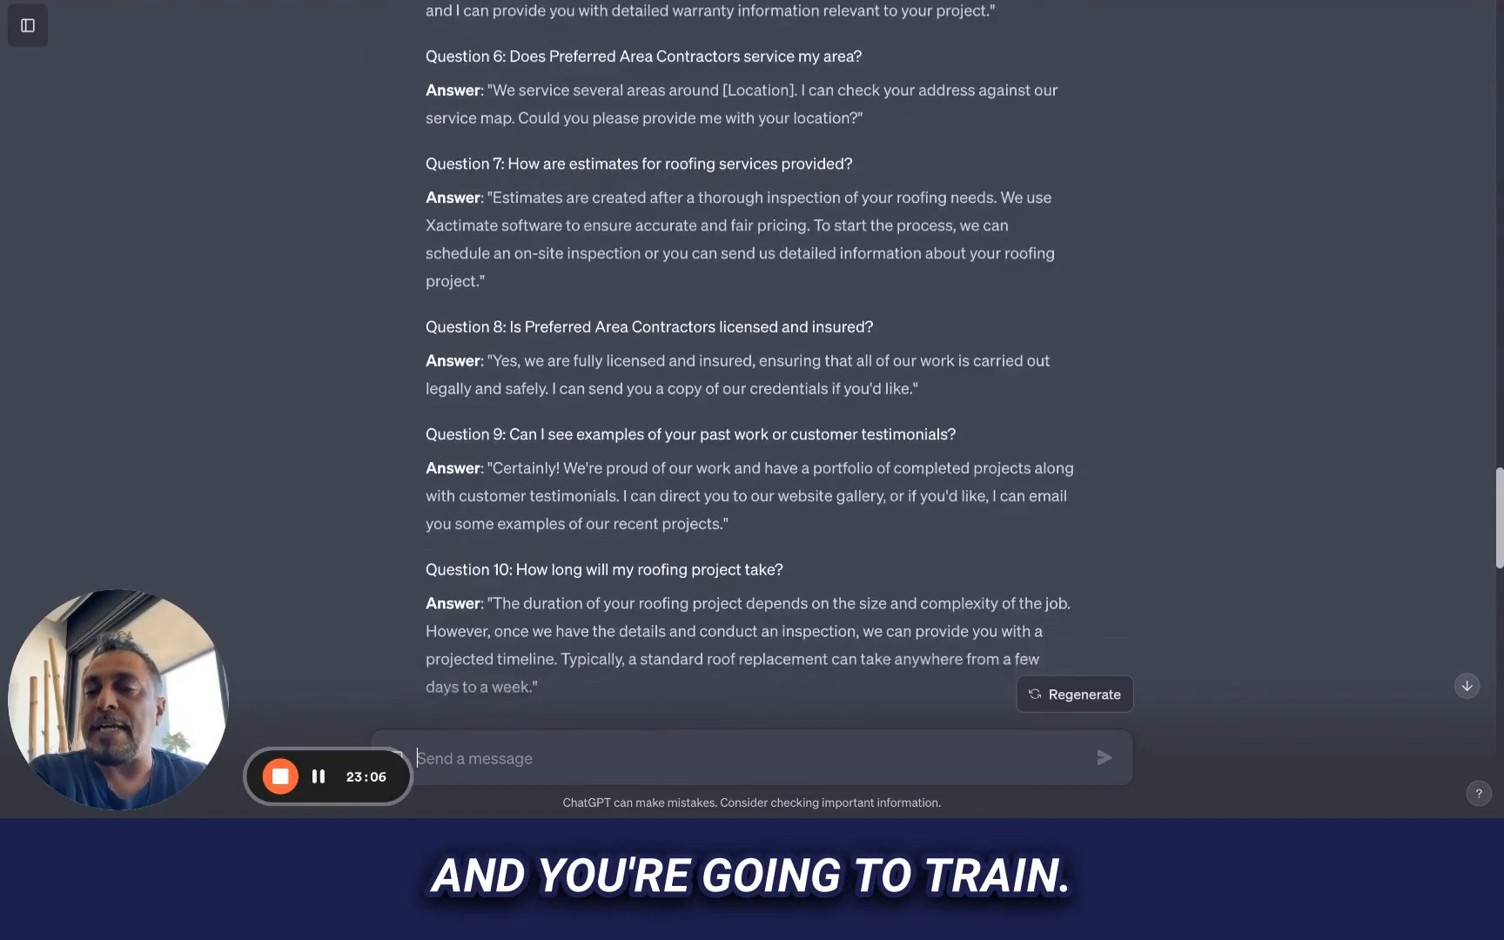
scroll(752, 365, down, 5)
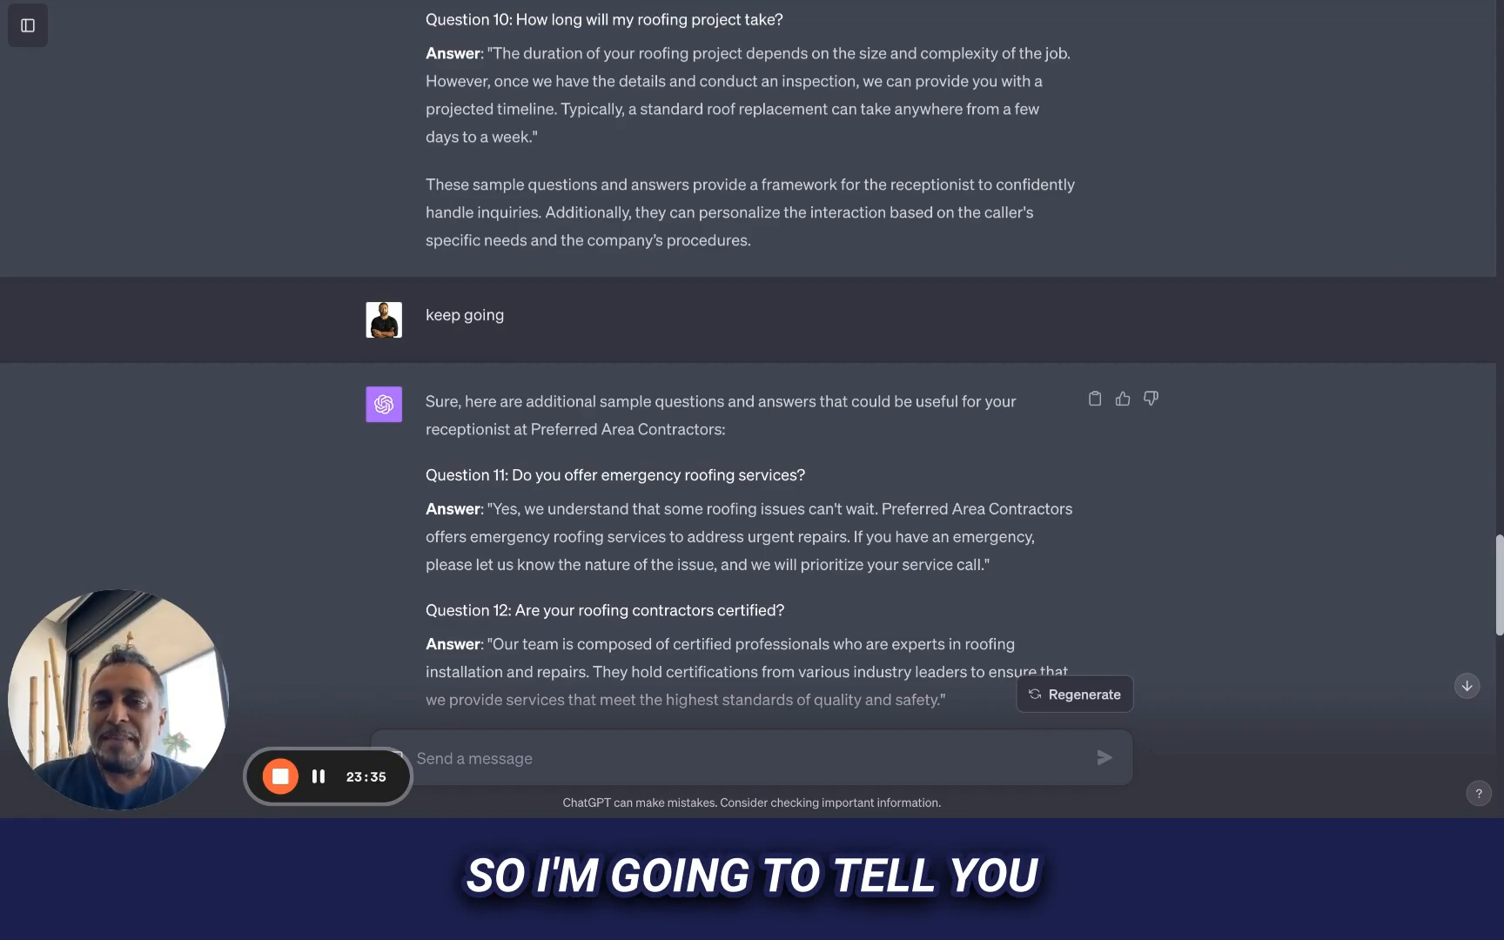
Return to the Conversation AI page and look over the bot settings with Auto Pilot selected
click(662, 3)
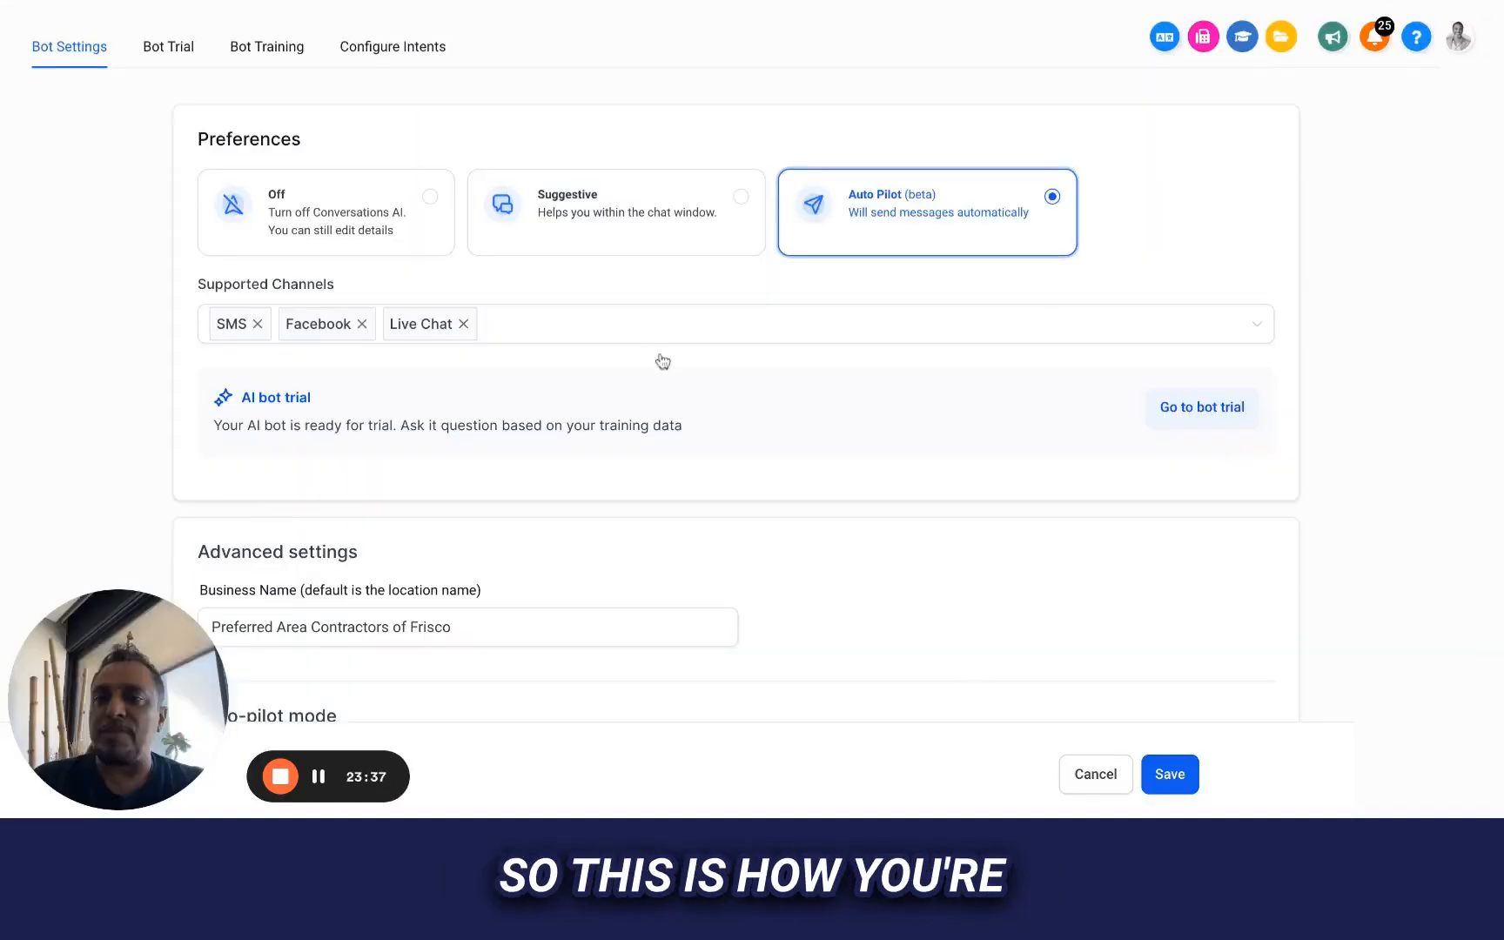
scroll(662, 361, down, 4)
scroll(662, 361, up, 6)
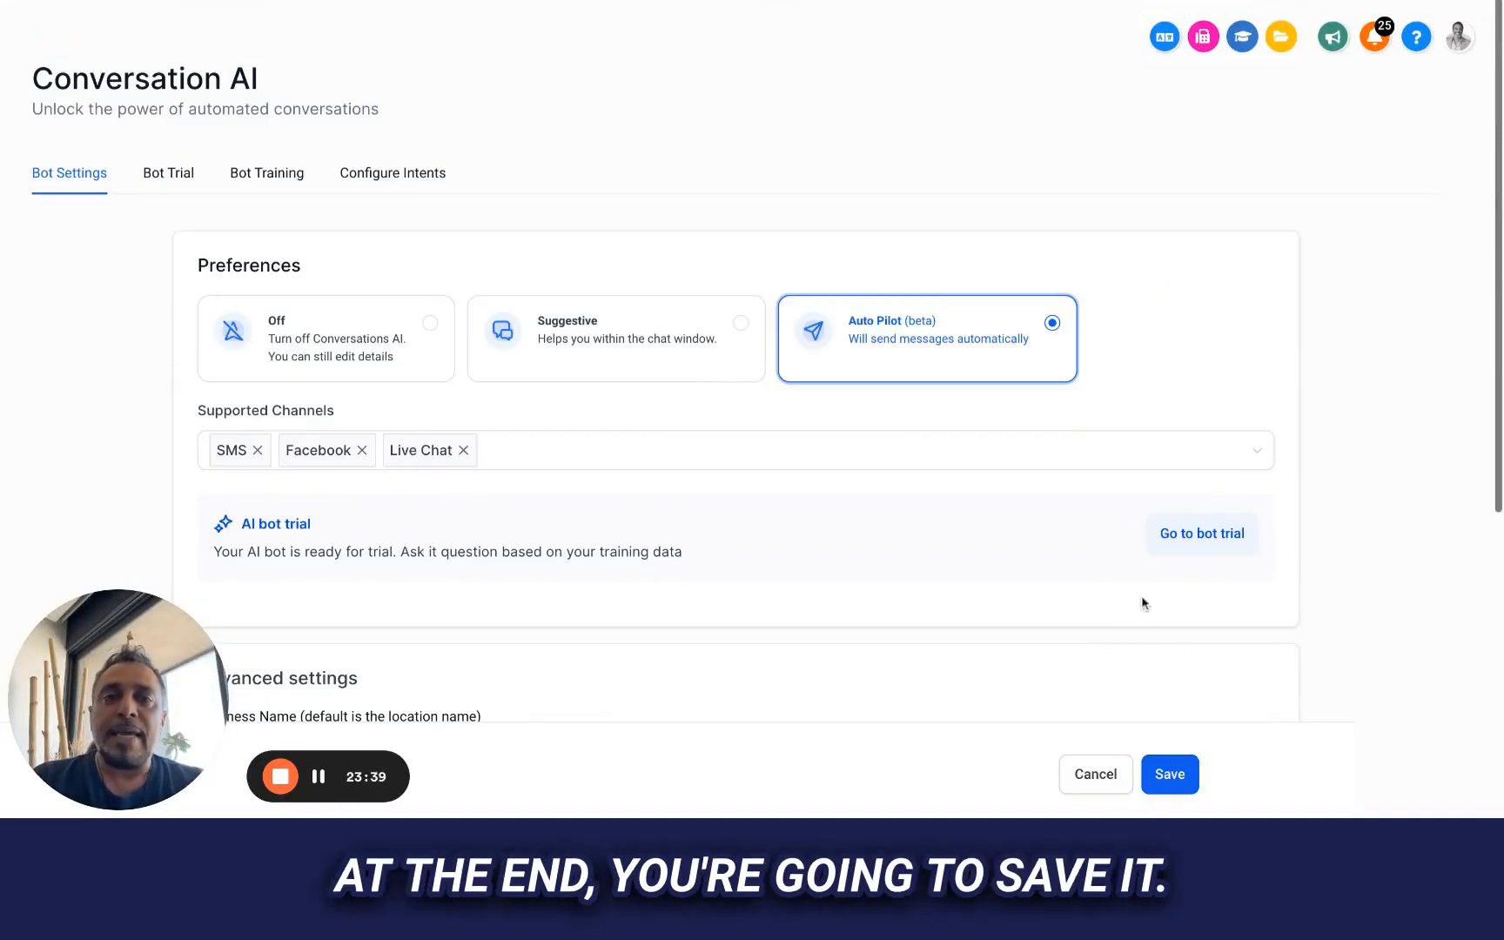
Save the bot settings with Auto Pilot (beta) as the preference mode, and look over the supported channels and business name
click(1172, 775)
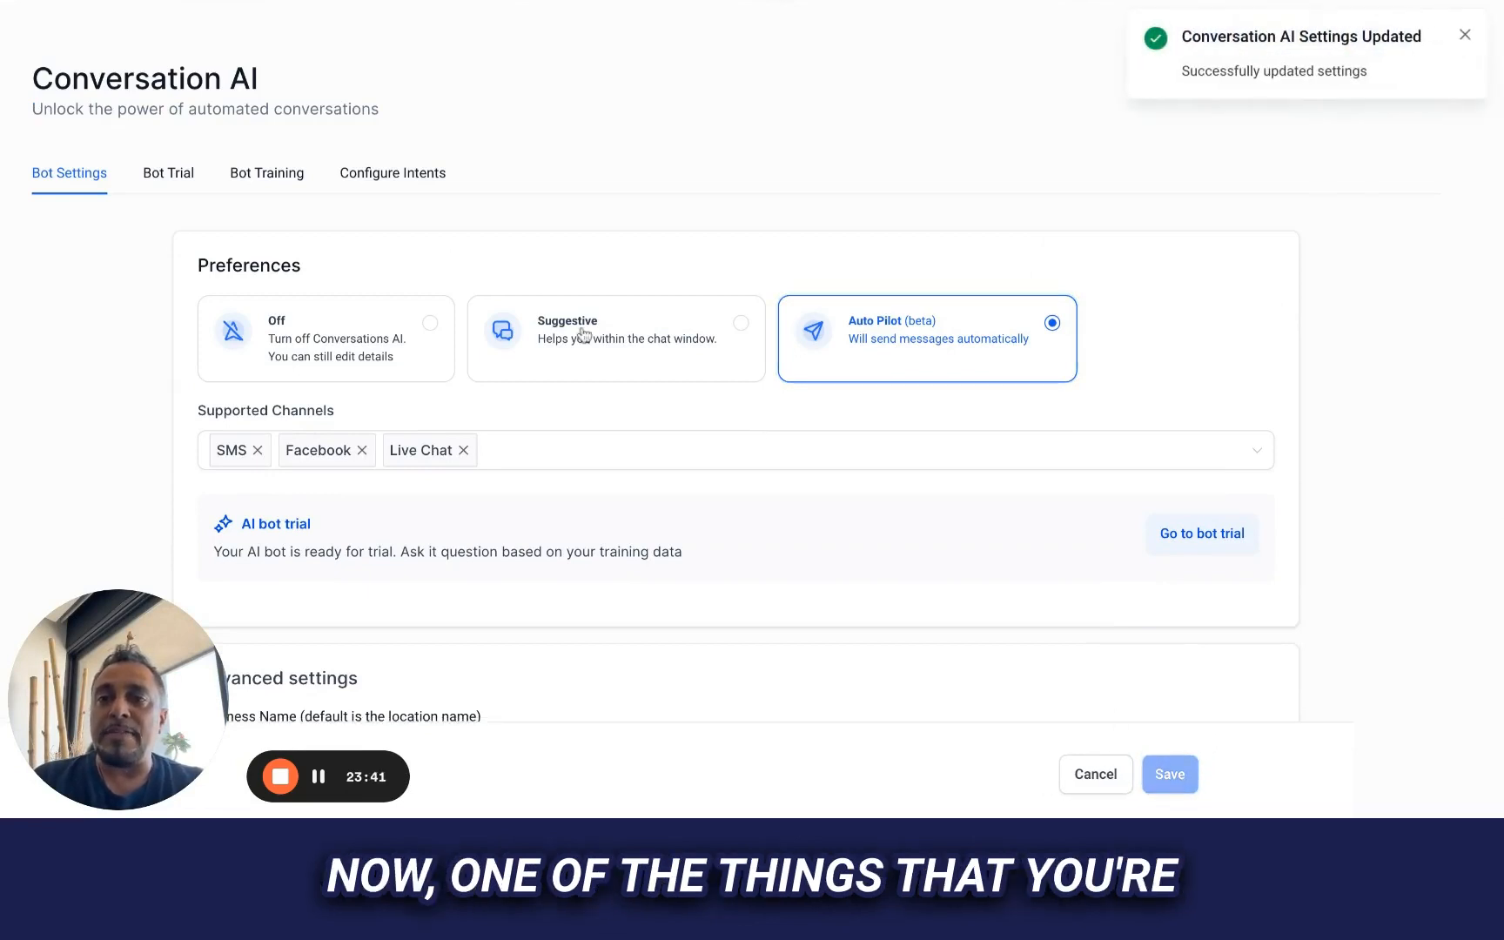
scroll(577, 336, down, 3)
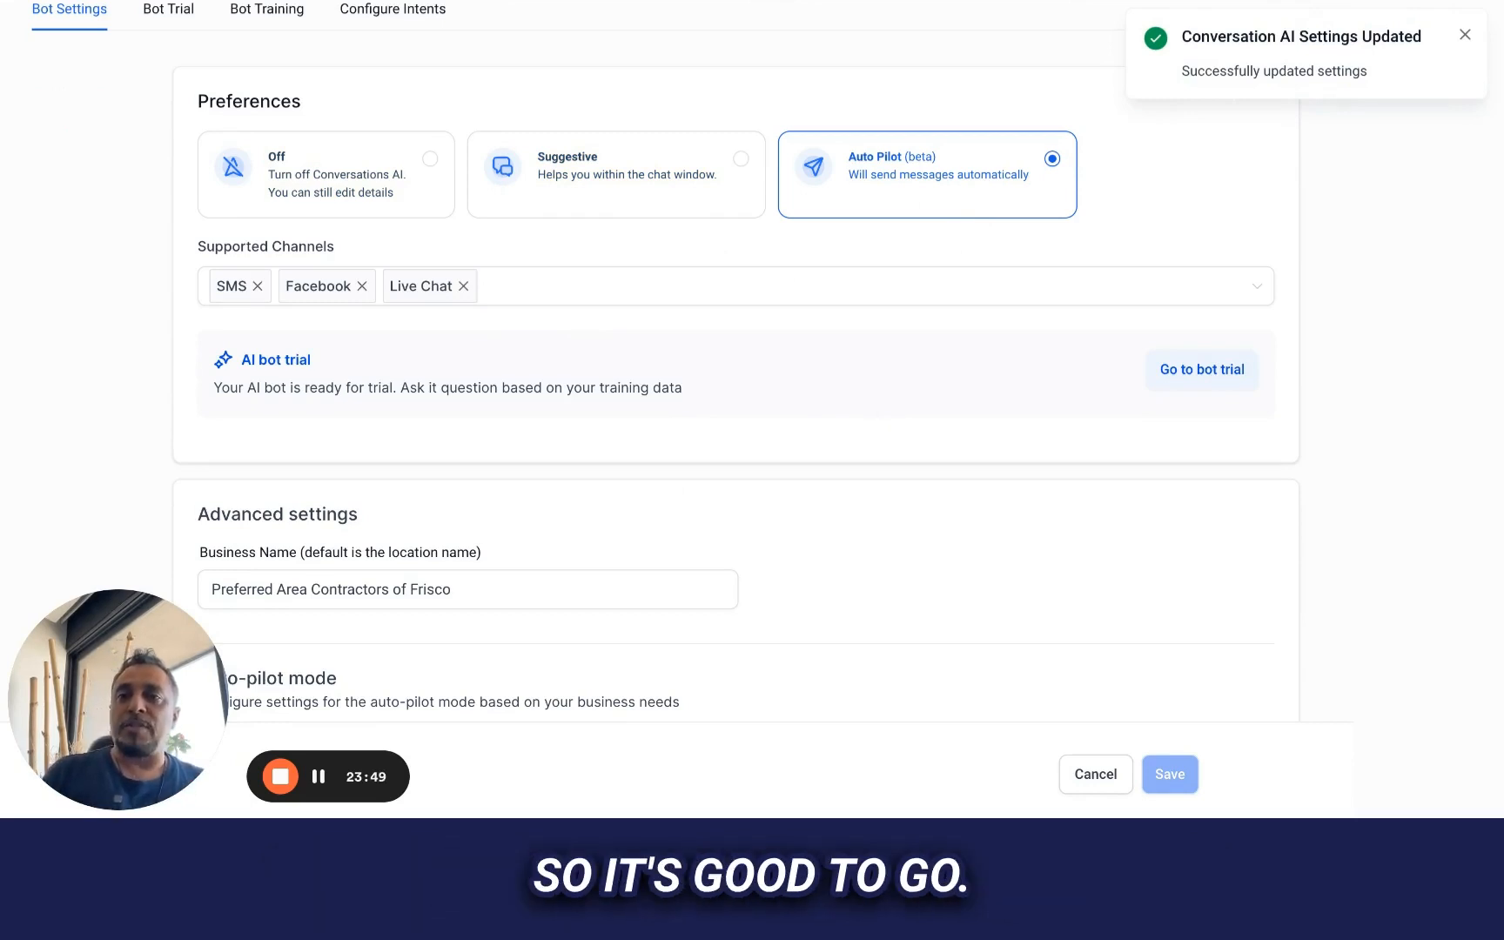
scroll(240, 181, up, 2)
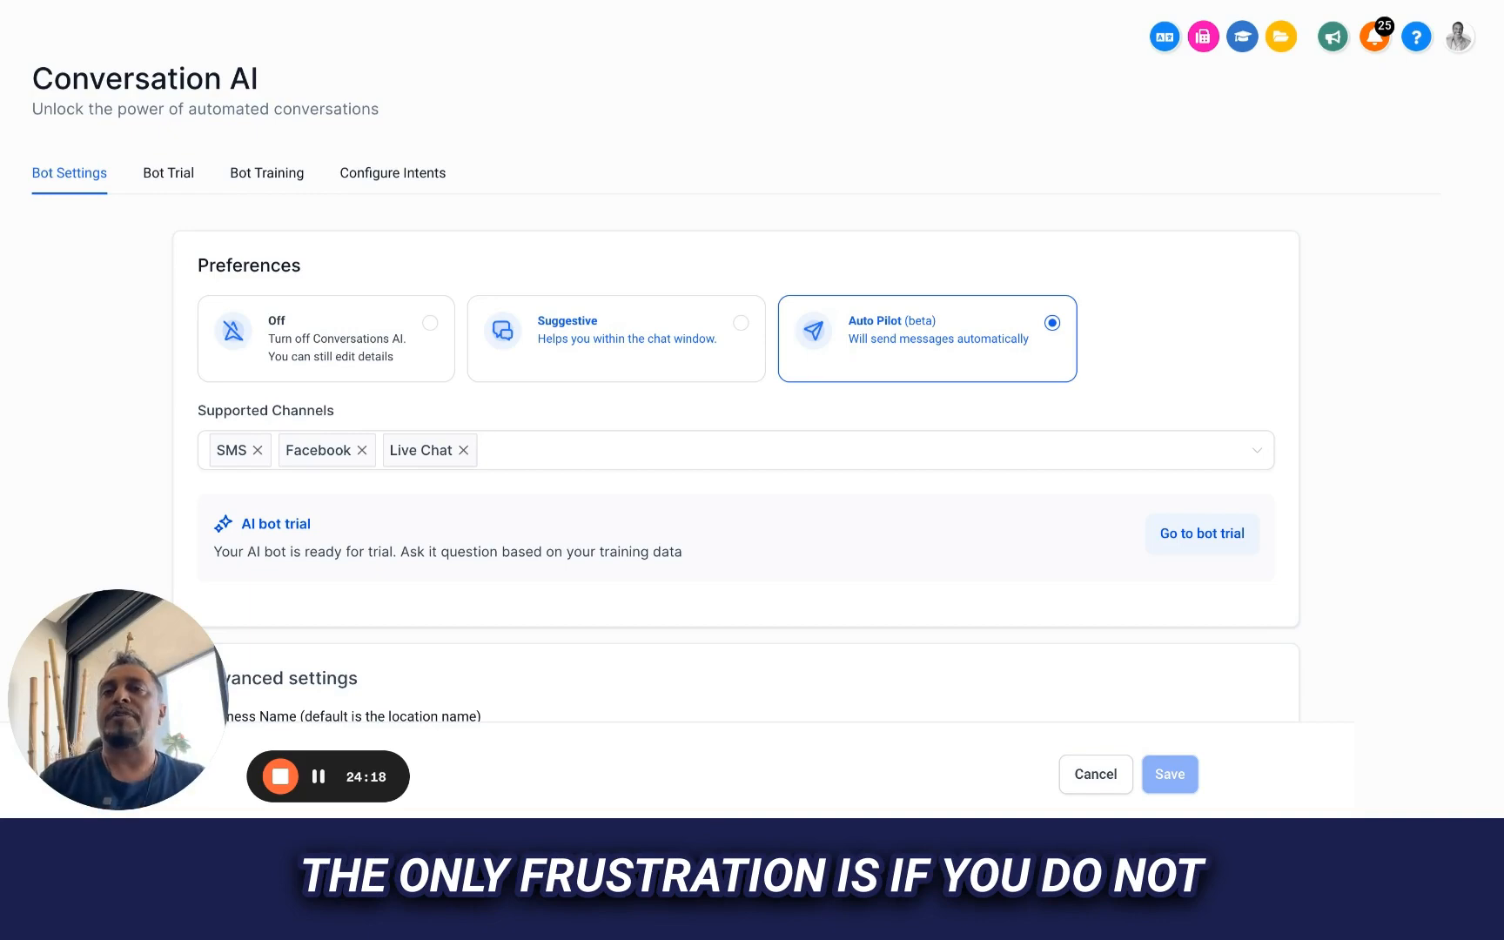
Open Bot Training and review the web crawler's uploaded link and the customized question-and-answer responses
click(261, 178)
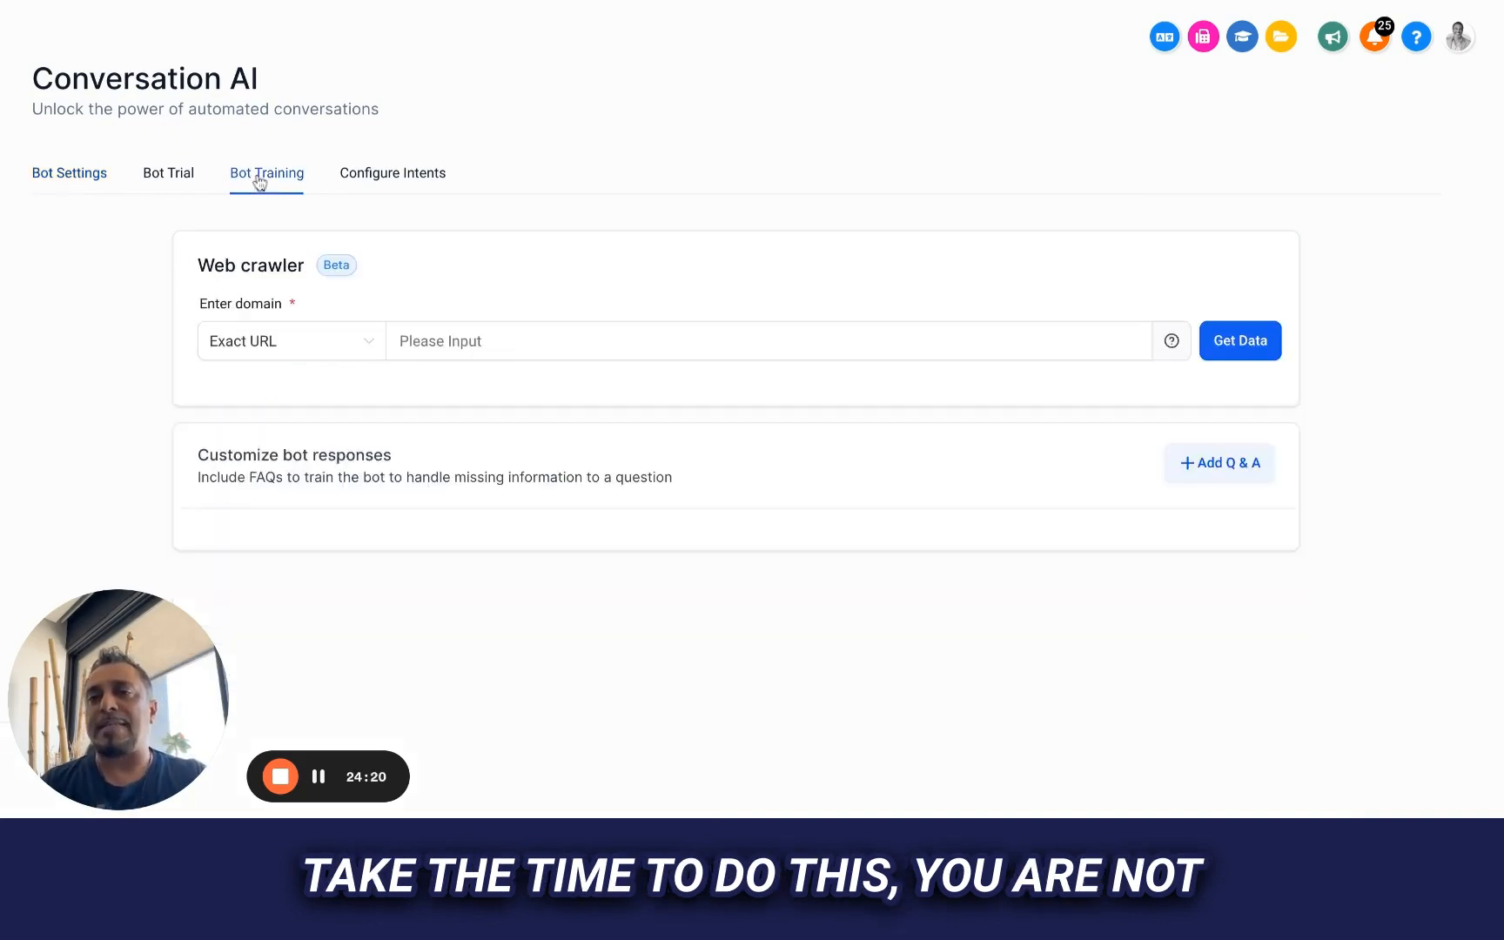
scroll(779, 614, down, 3)
scroll(779, 614, up, 3)
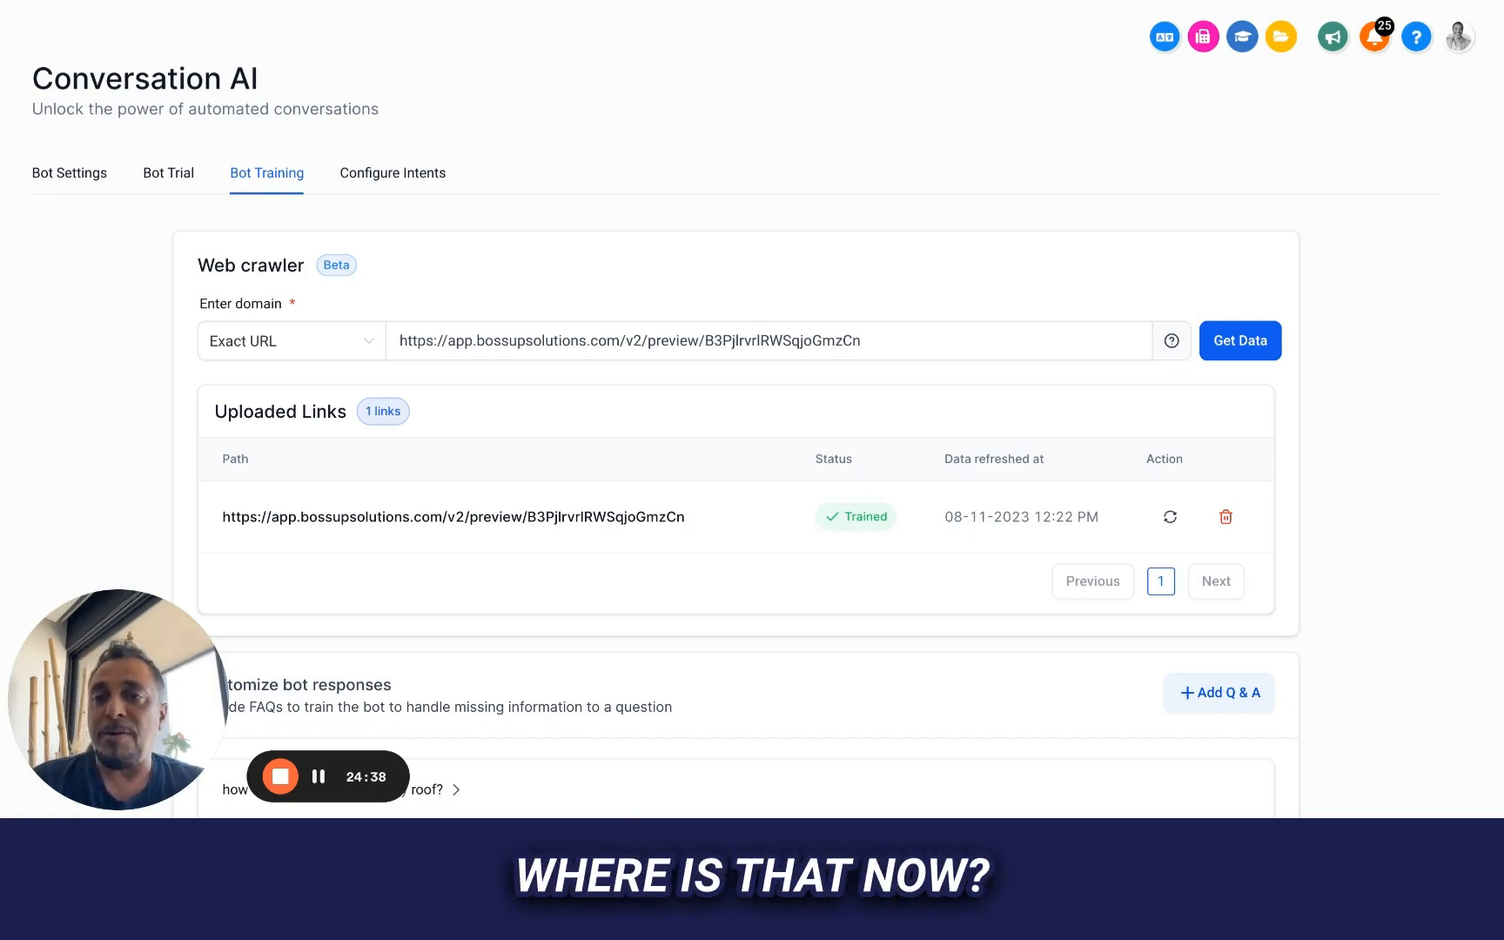
scroll(752, 435, down, 1)
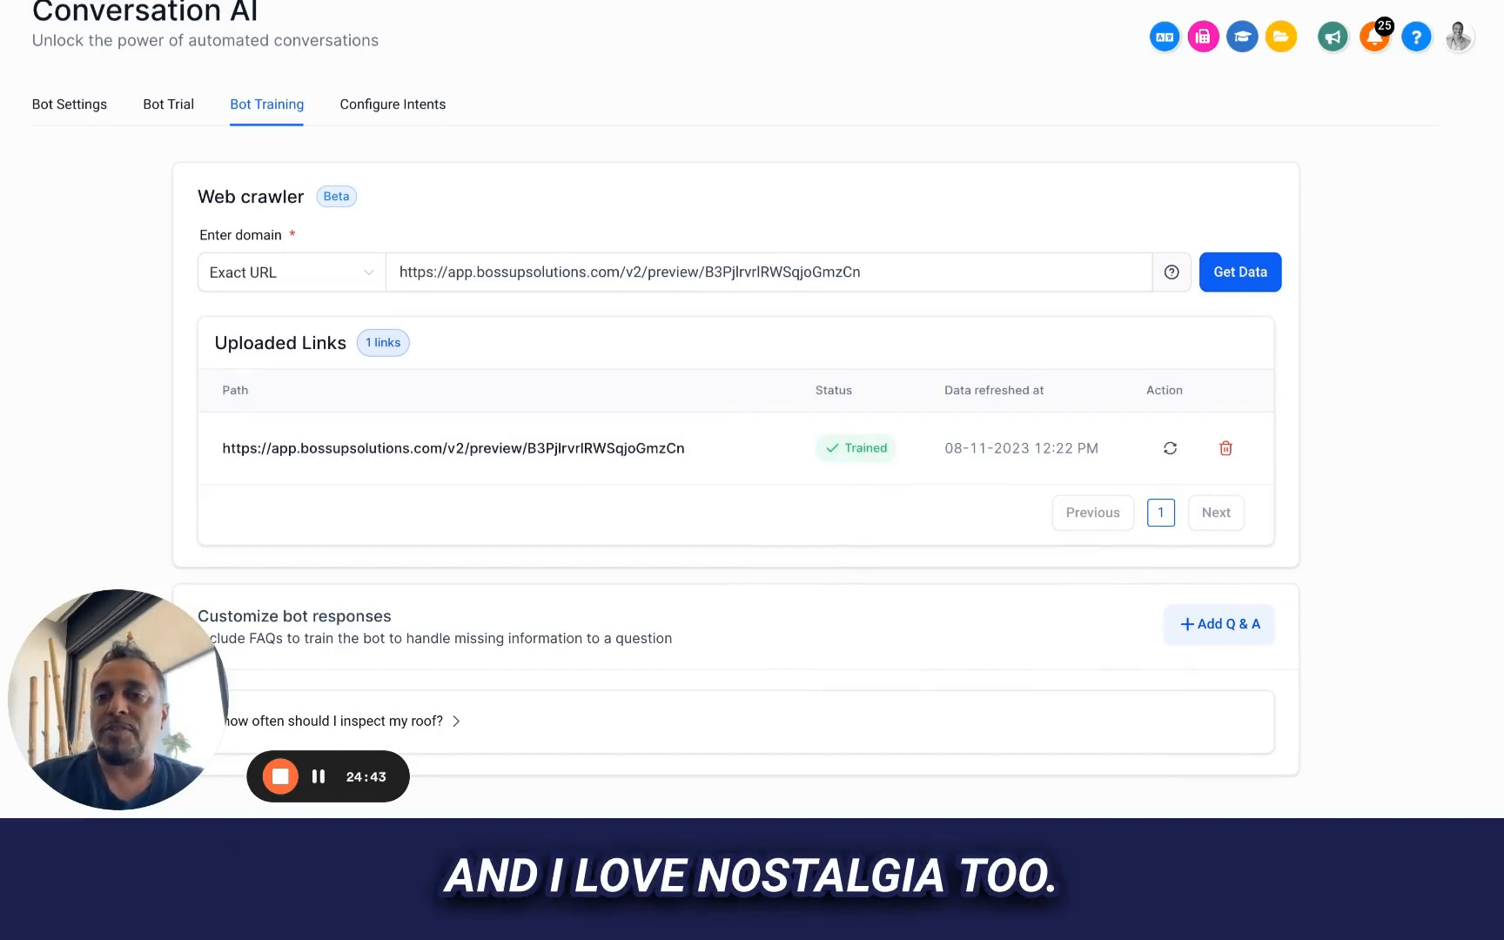
scroll(752, 435, down, 1)
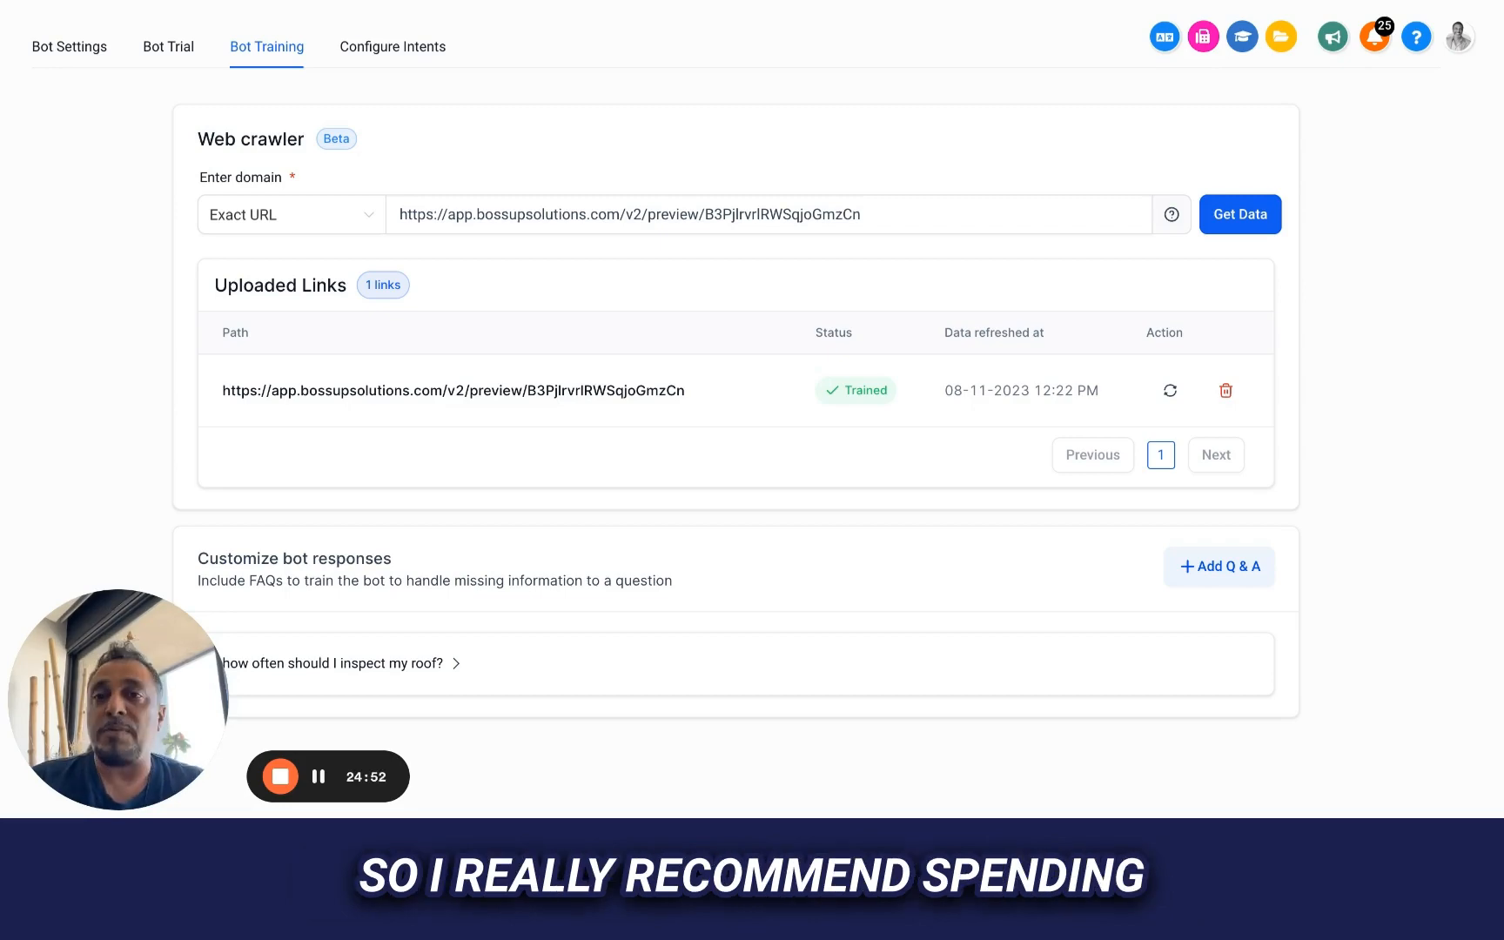
scroll(752, 435, up, 2)
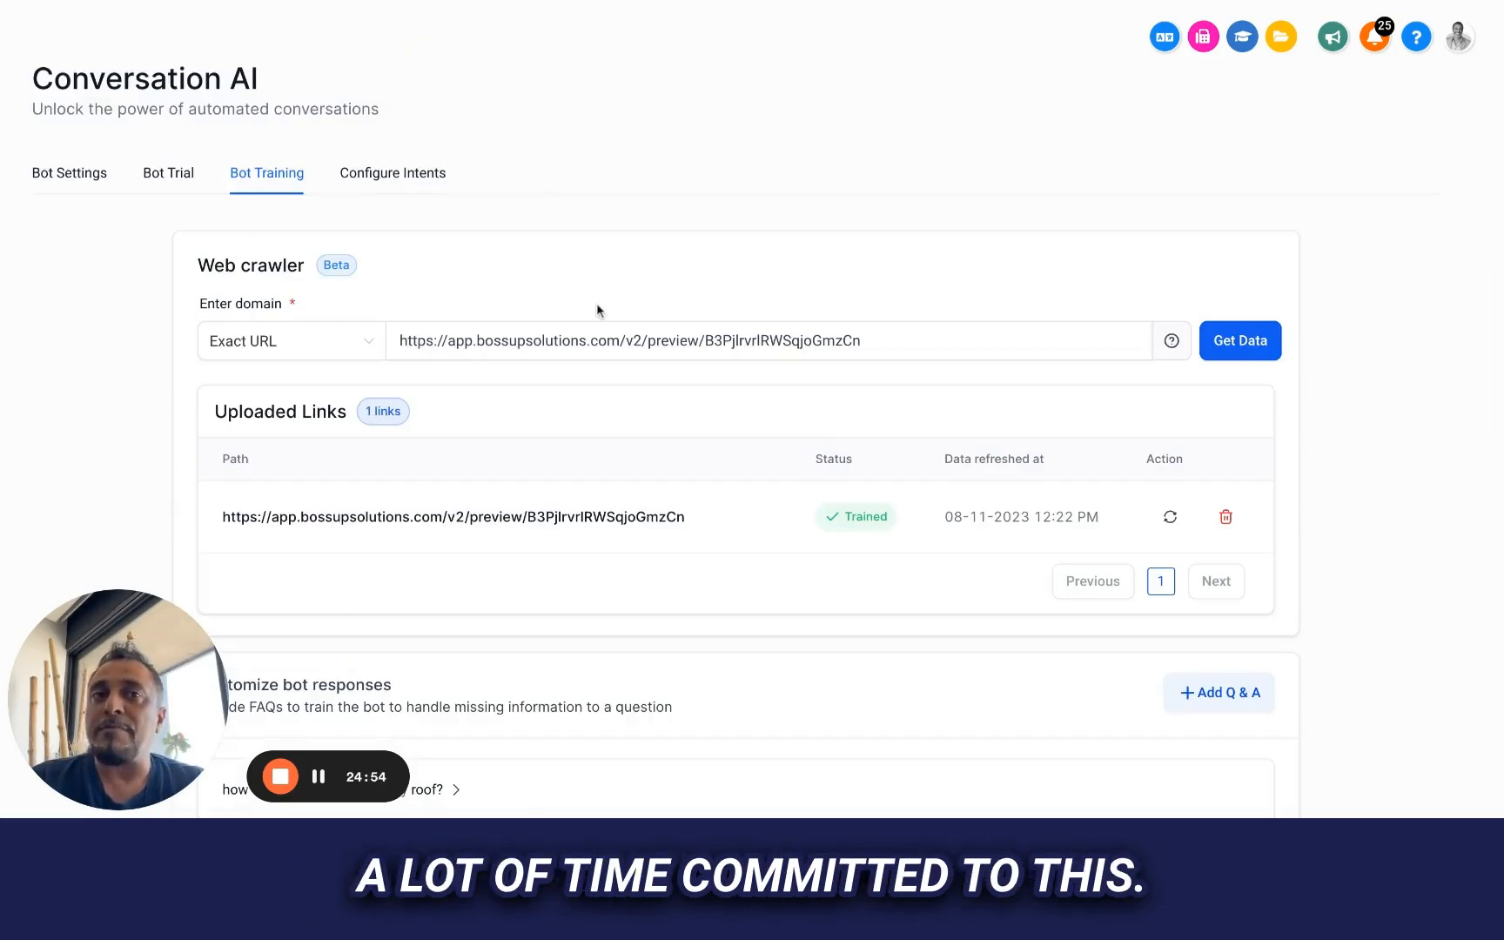
scroll(597, 309, up, 2)
scroll(476, 656, down, 3)
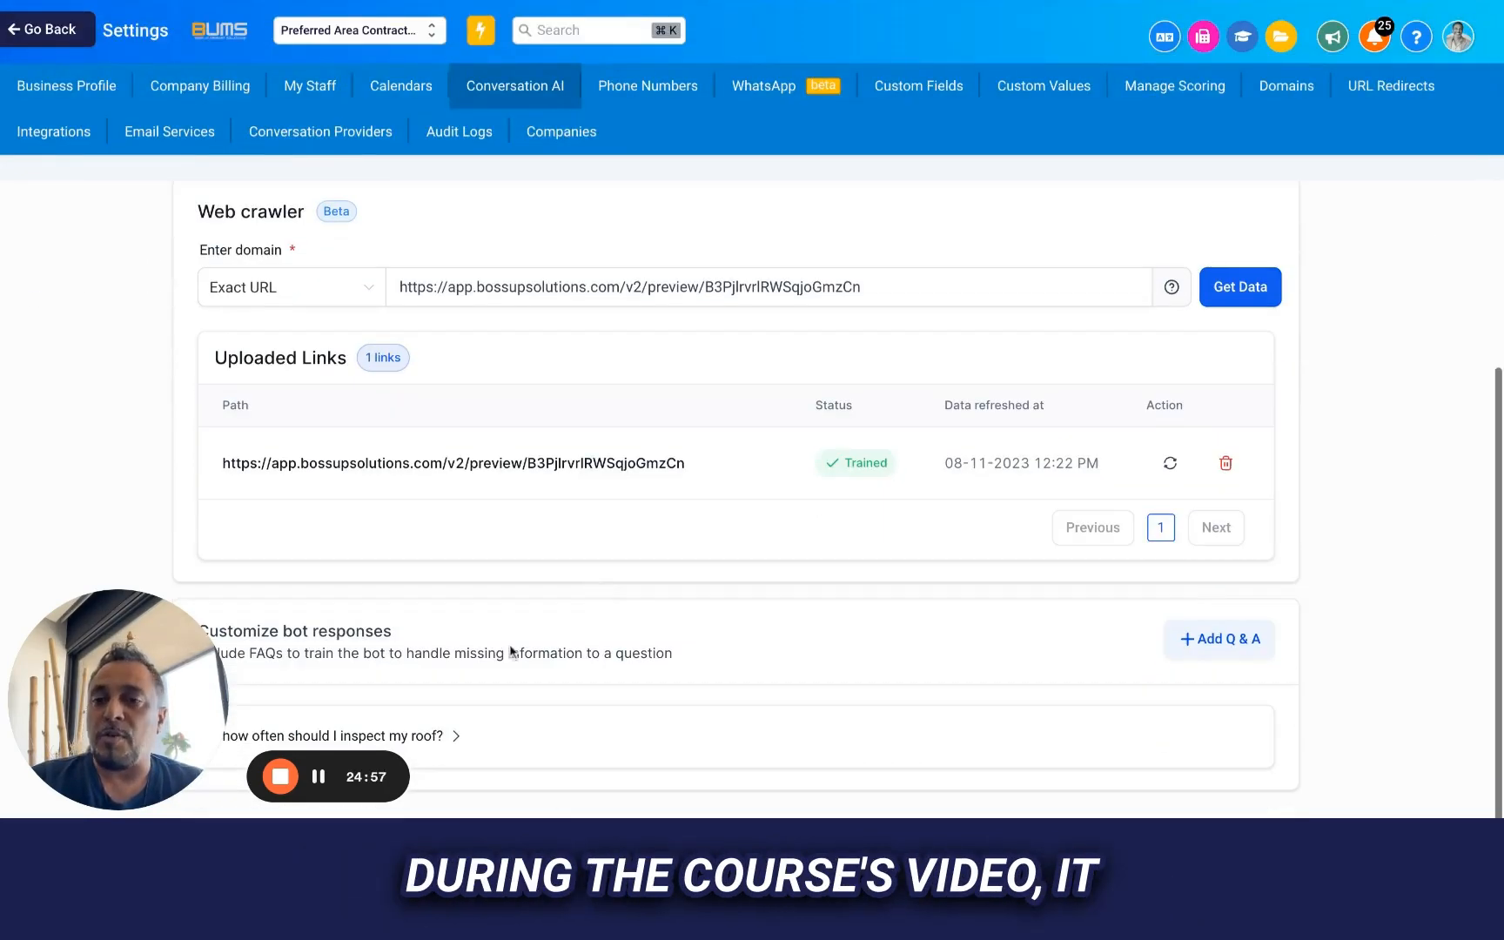